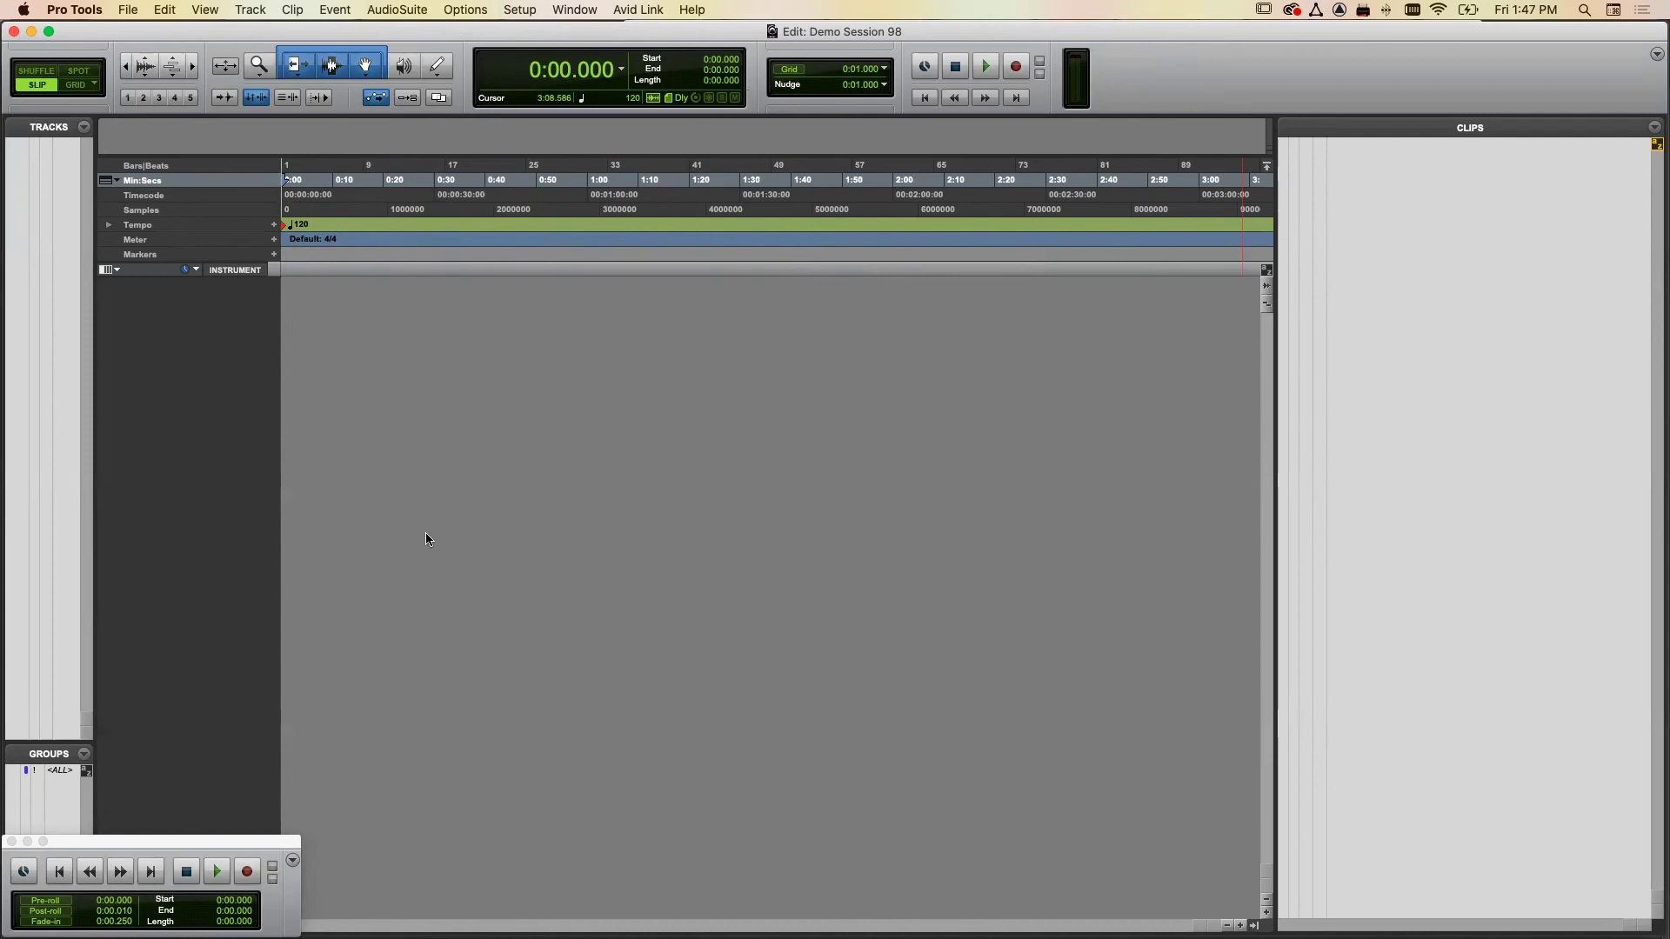
- Close the floating Transport window, redisplaying it once before closing it again
{"action": "left_click", "coordinate": [11, 842]}
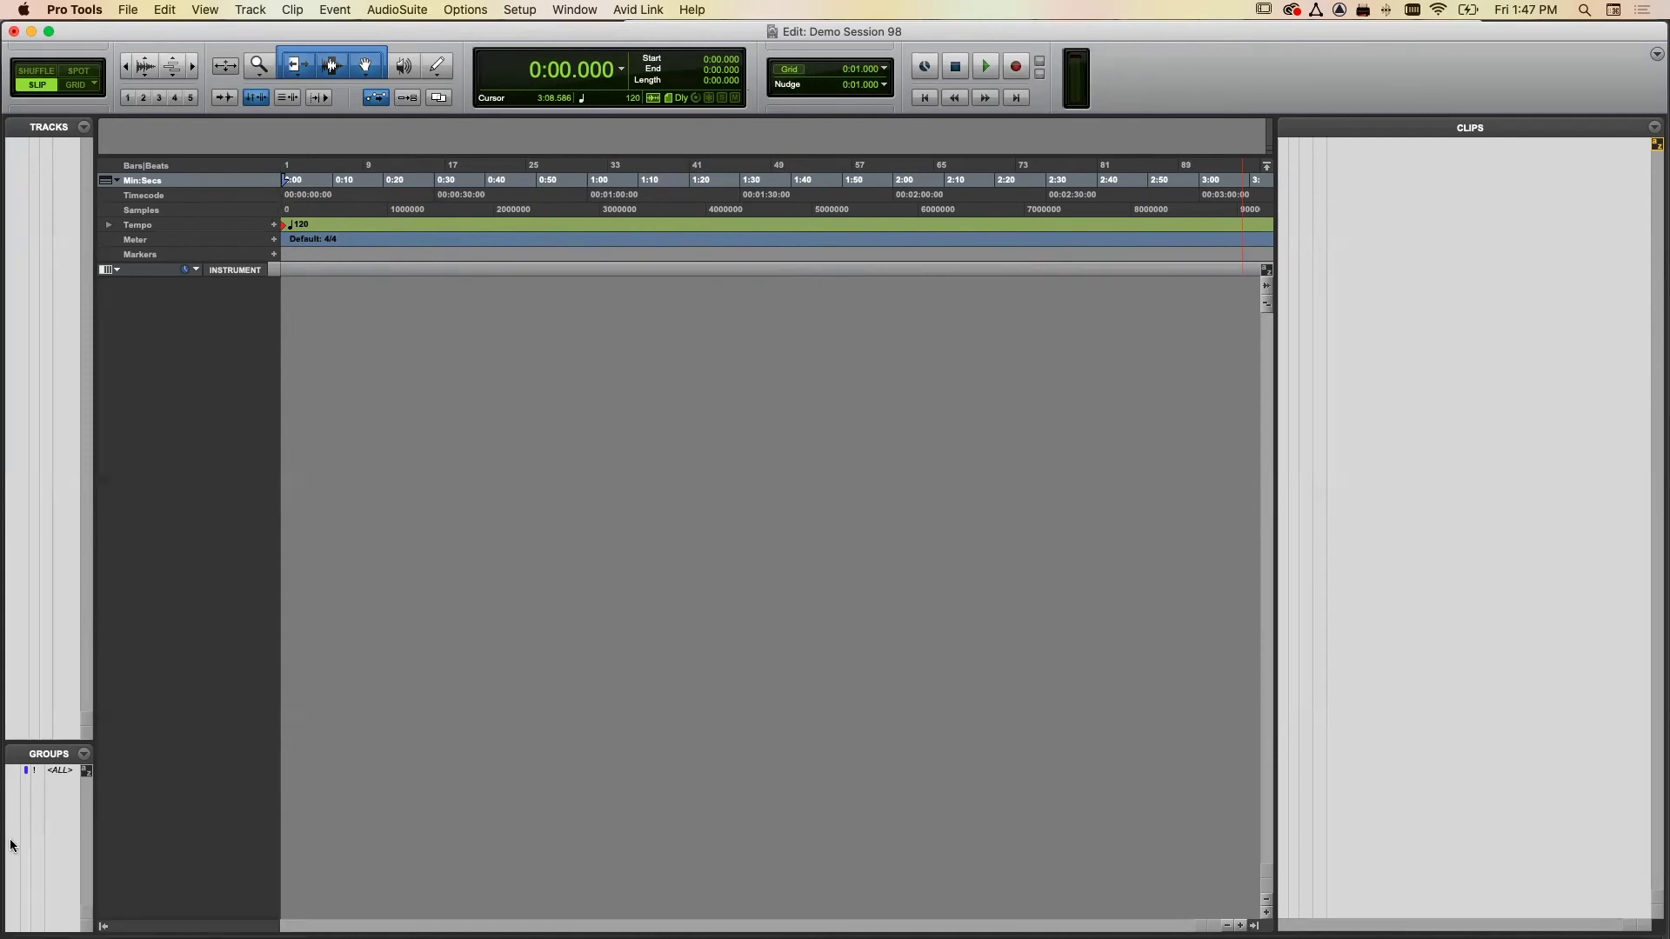
{"action": "left_click", "coordinate": [572, 11]}
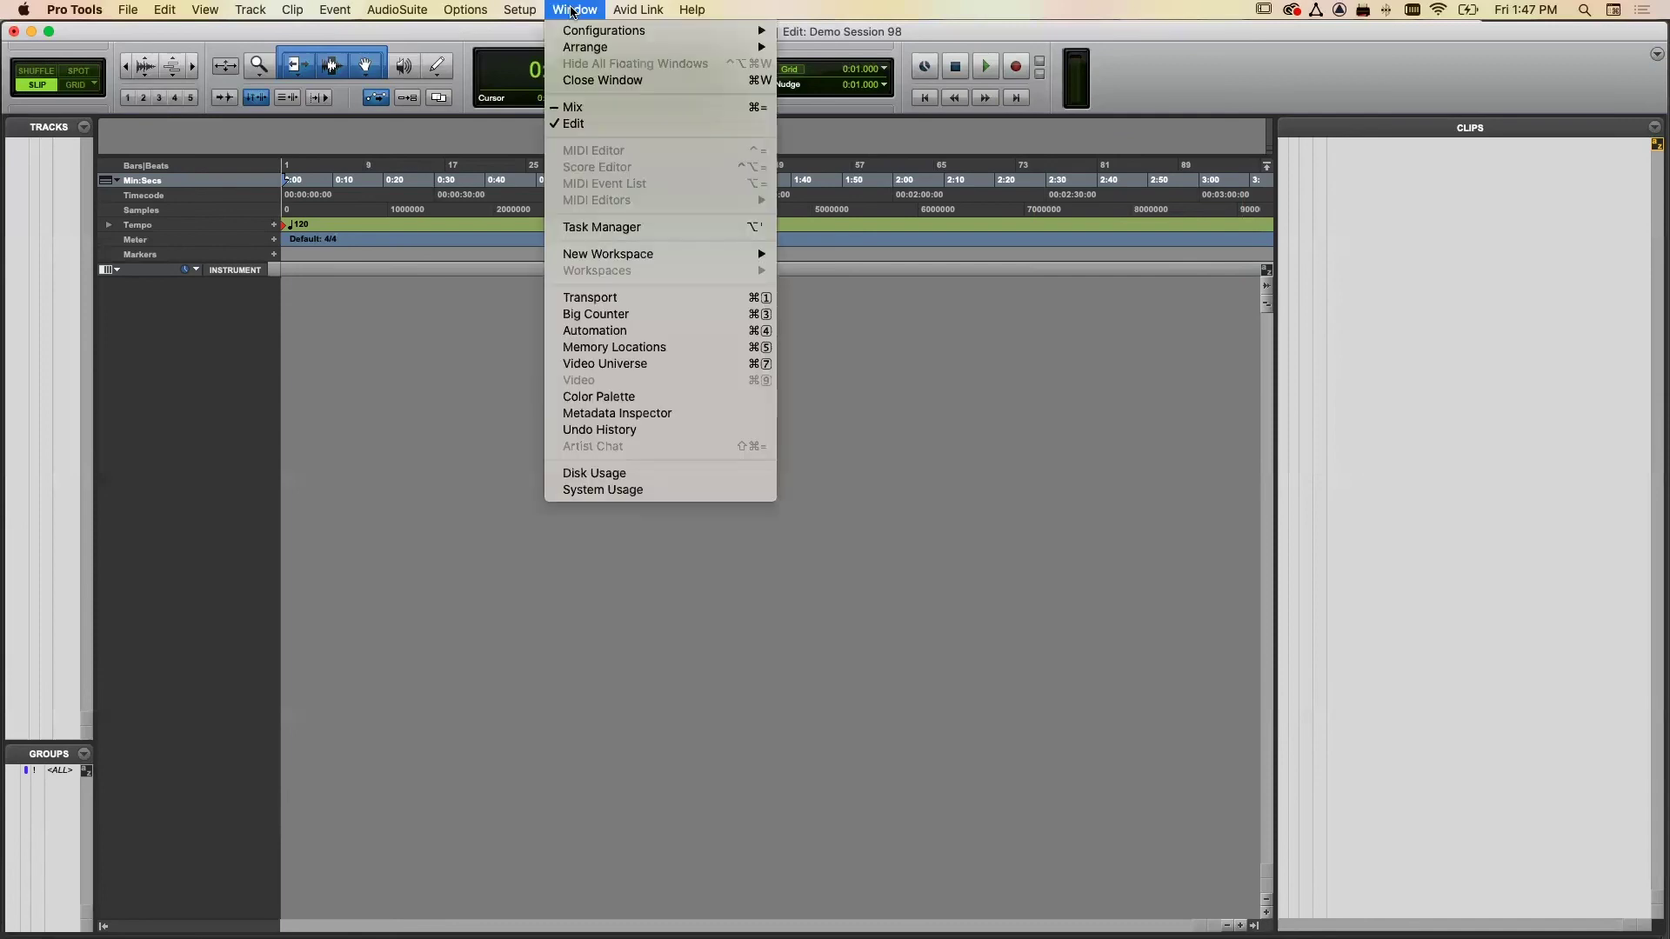
{"action": "left_click", "coordinate": [604, 299]}
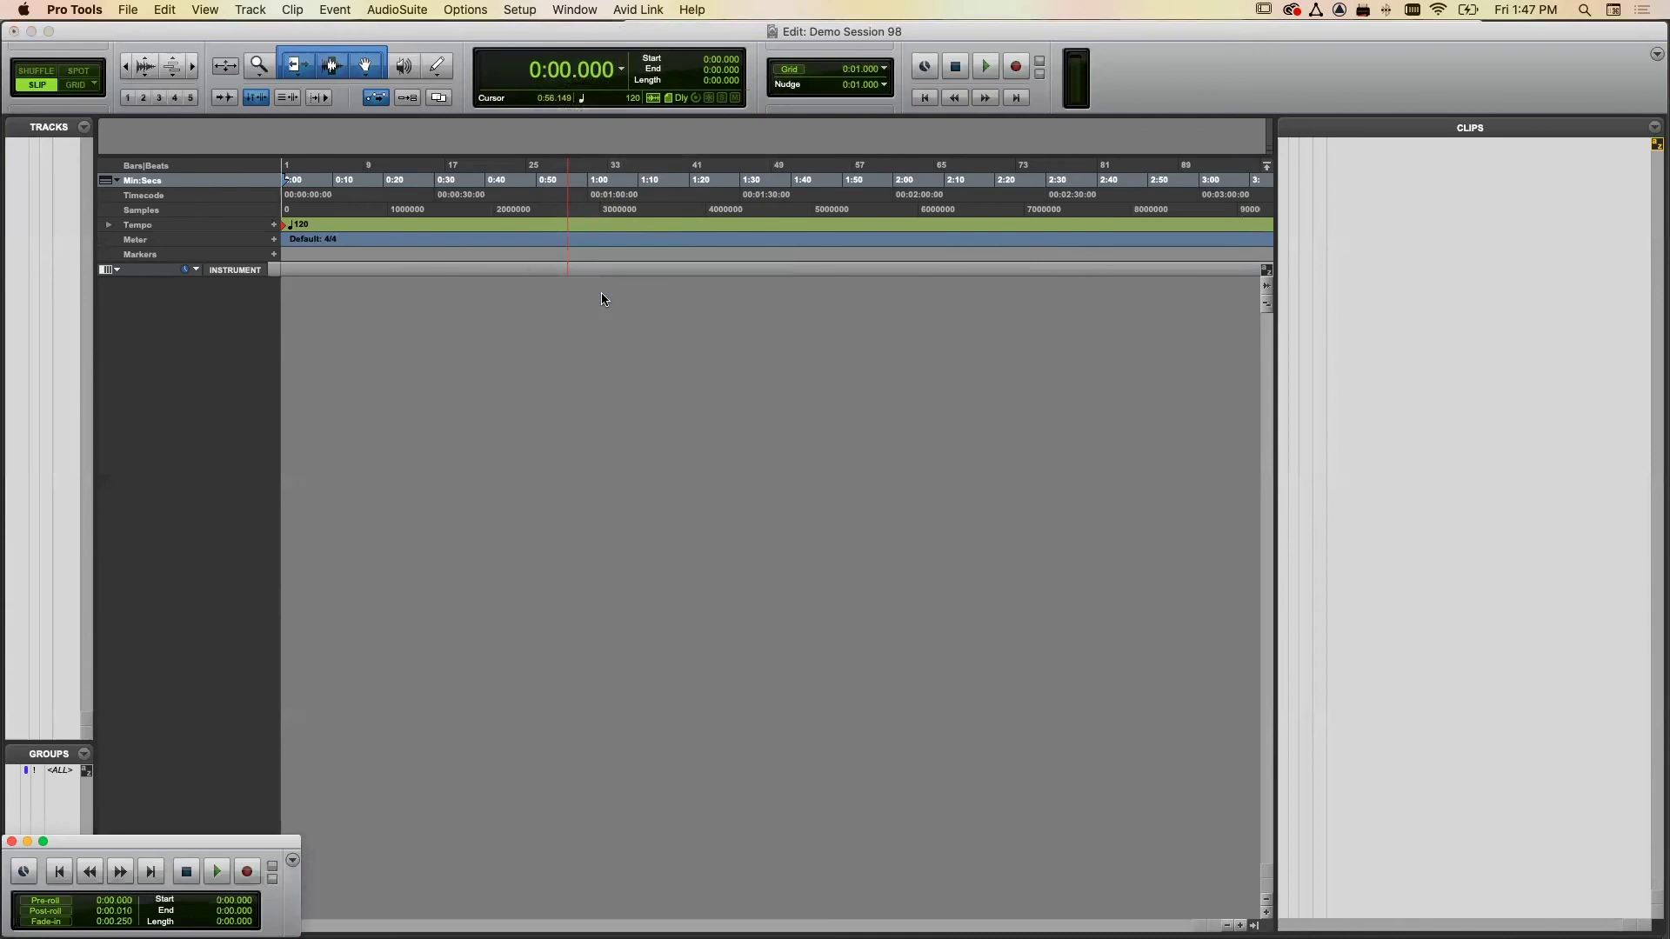
{"action": "left_click", "coordinate": [573, 10]}
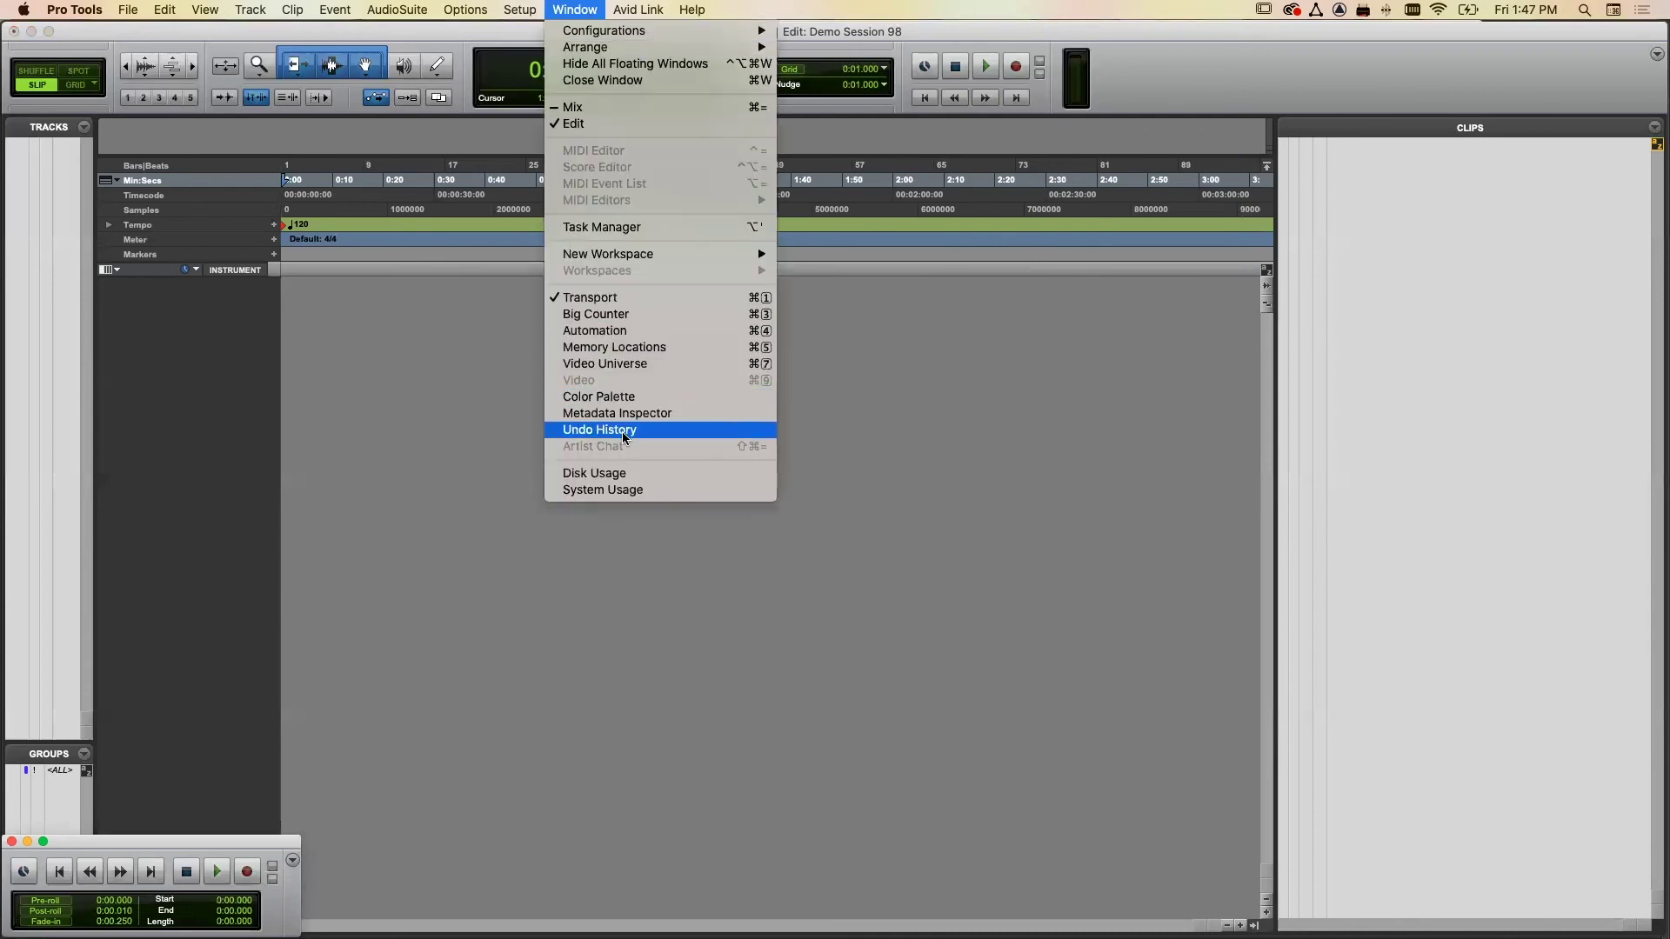
{"action": "left_click", "coordinate": [557, 10]}
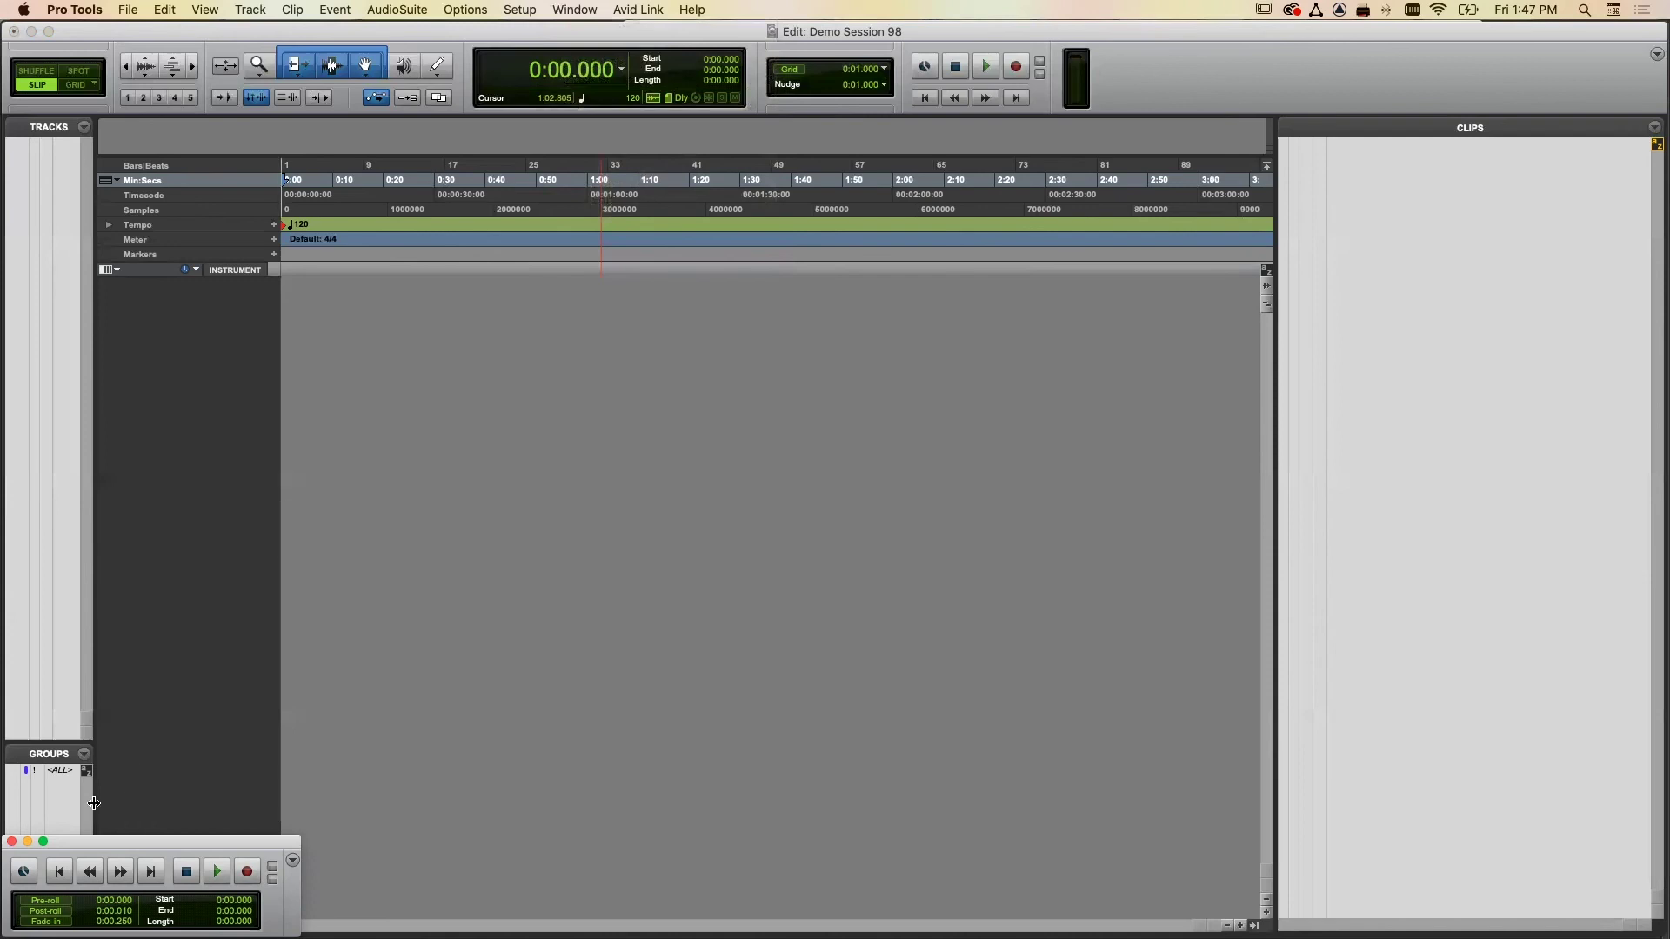
{"action": "left_click", "coordinate": [11, 842]}
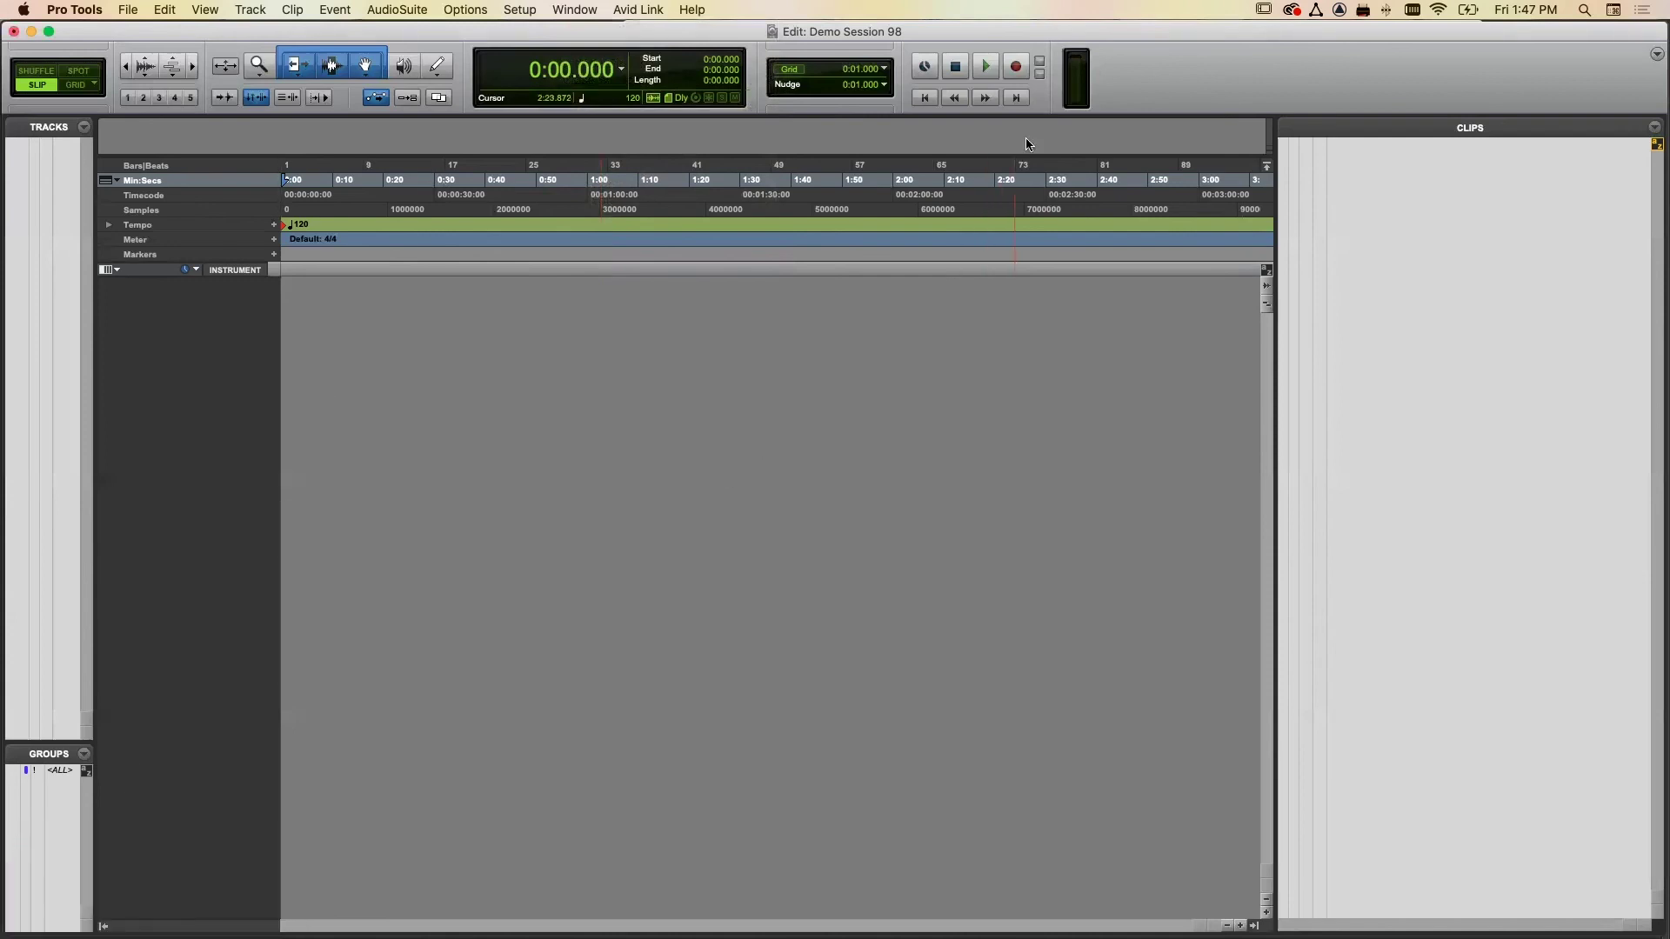
- Create three new mono audio tracks in samples, keeping the base name Audio
{"action": "left_click", "coordinate": [1015, 65]}
{"action": "left_click", "coordinate": [244, 10]}
{"action": "left_click", "coordinate": [262, 30]}
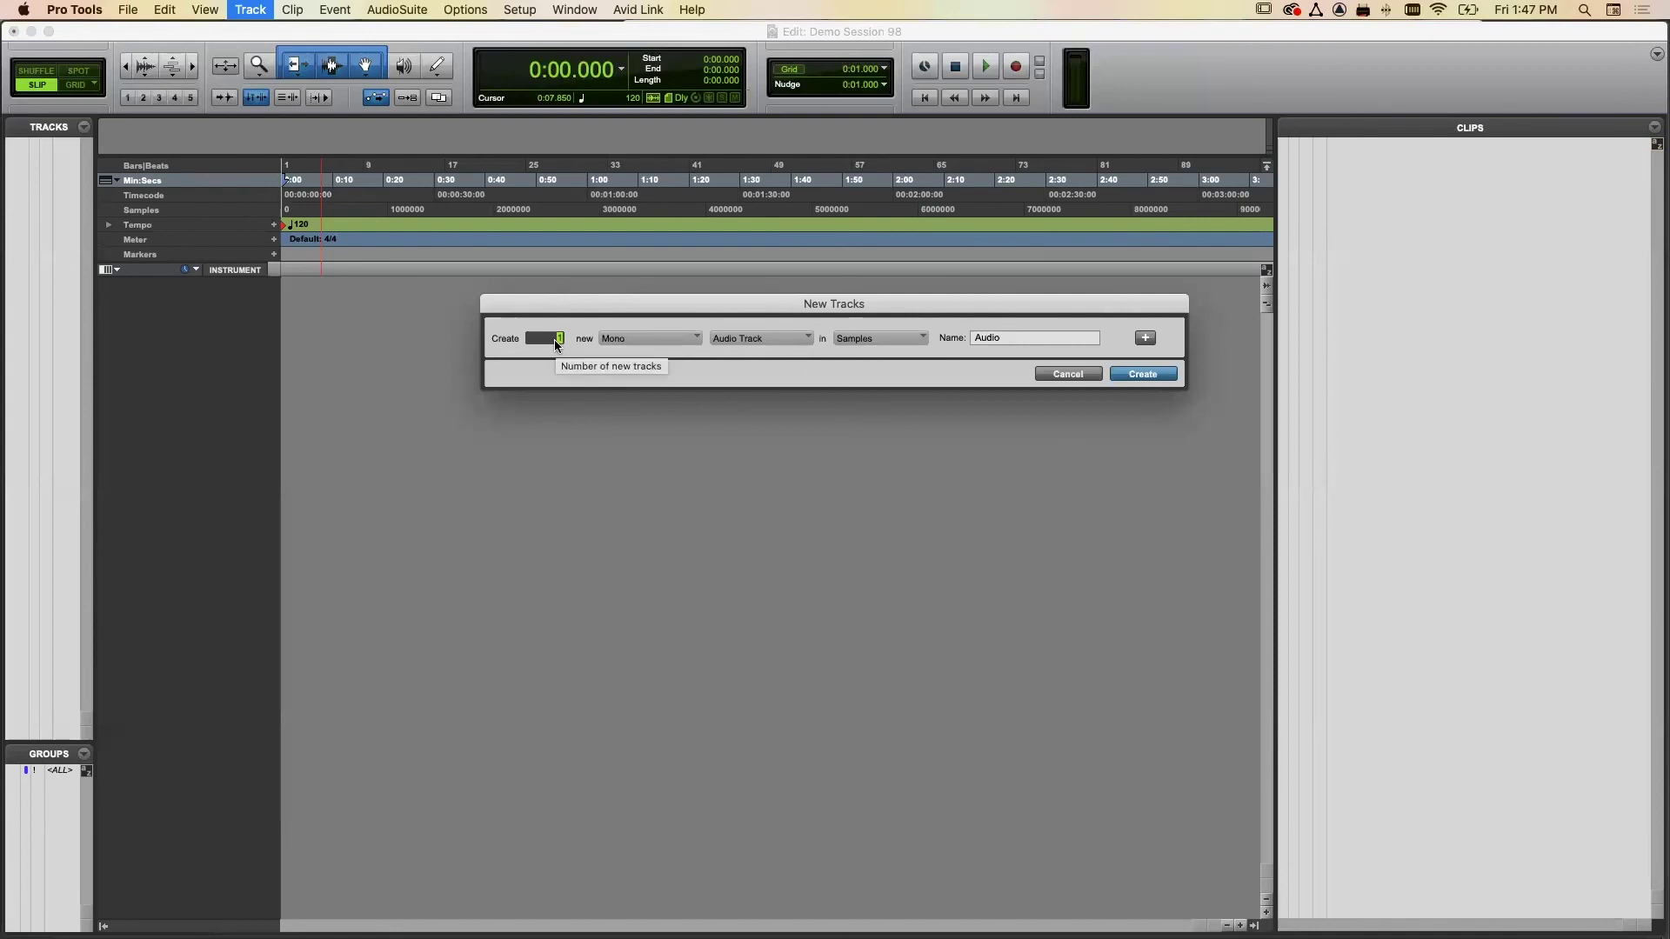
{"action": "type", "text": "3"}
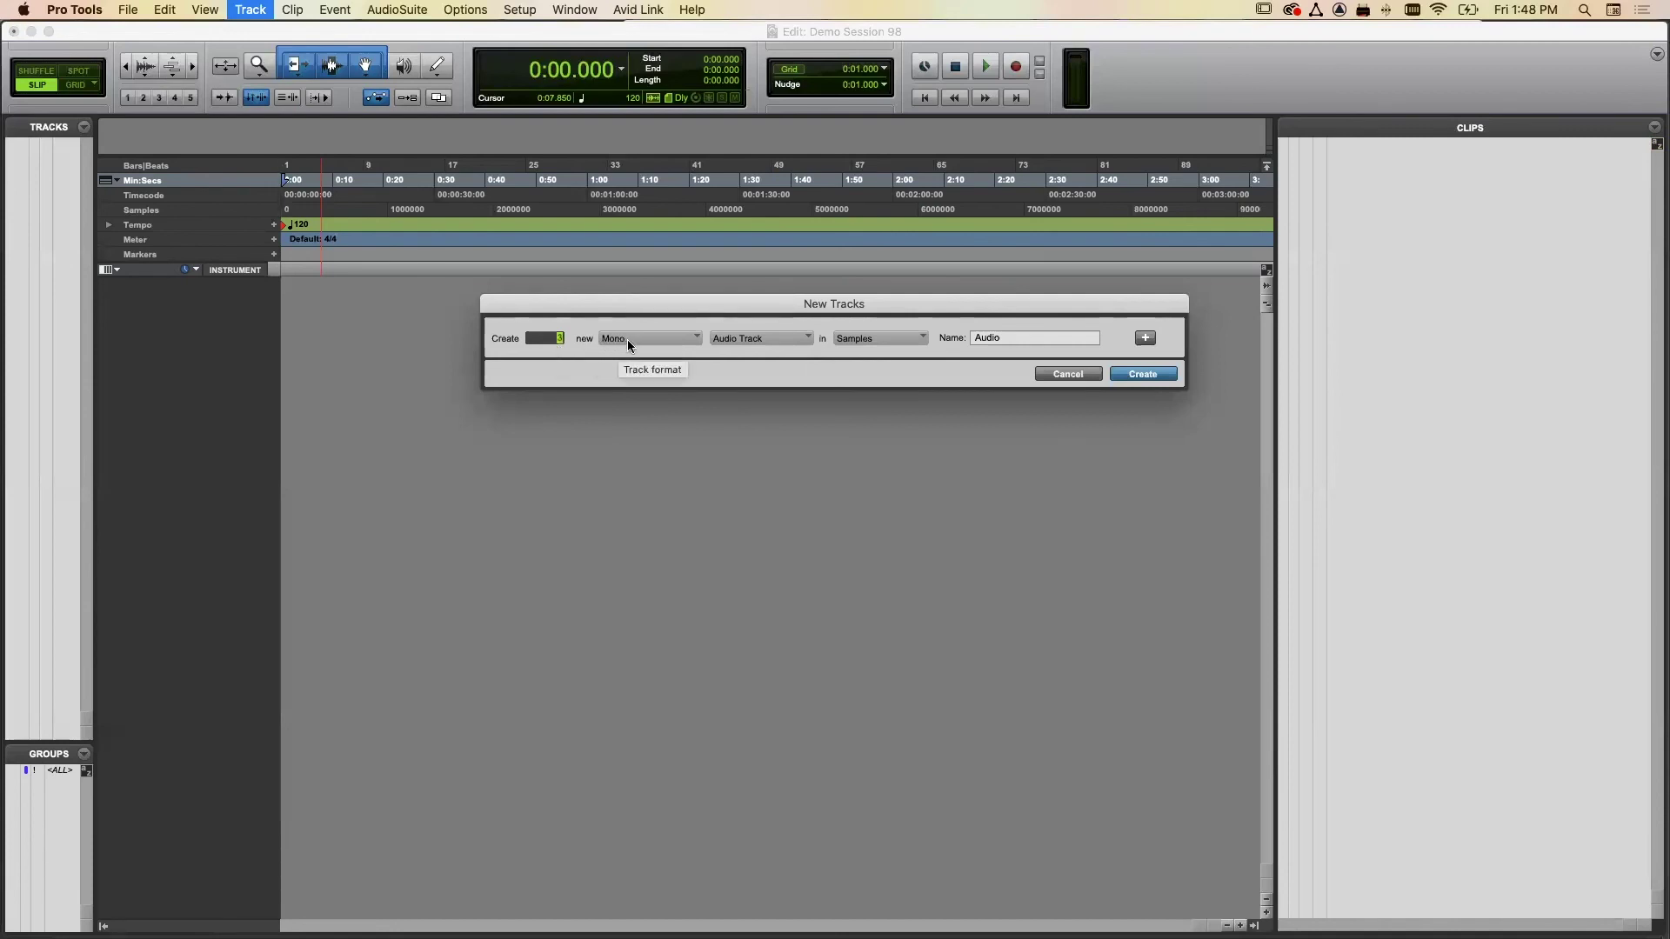
{"action": "left_click", "coordinate": [747, 338]}
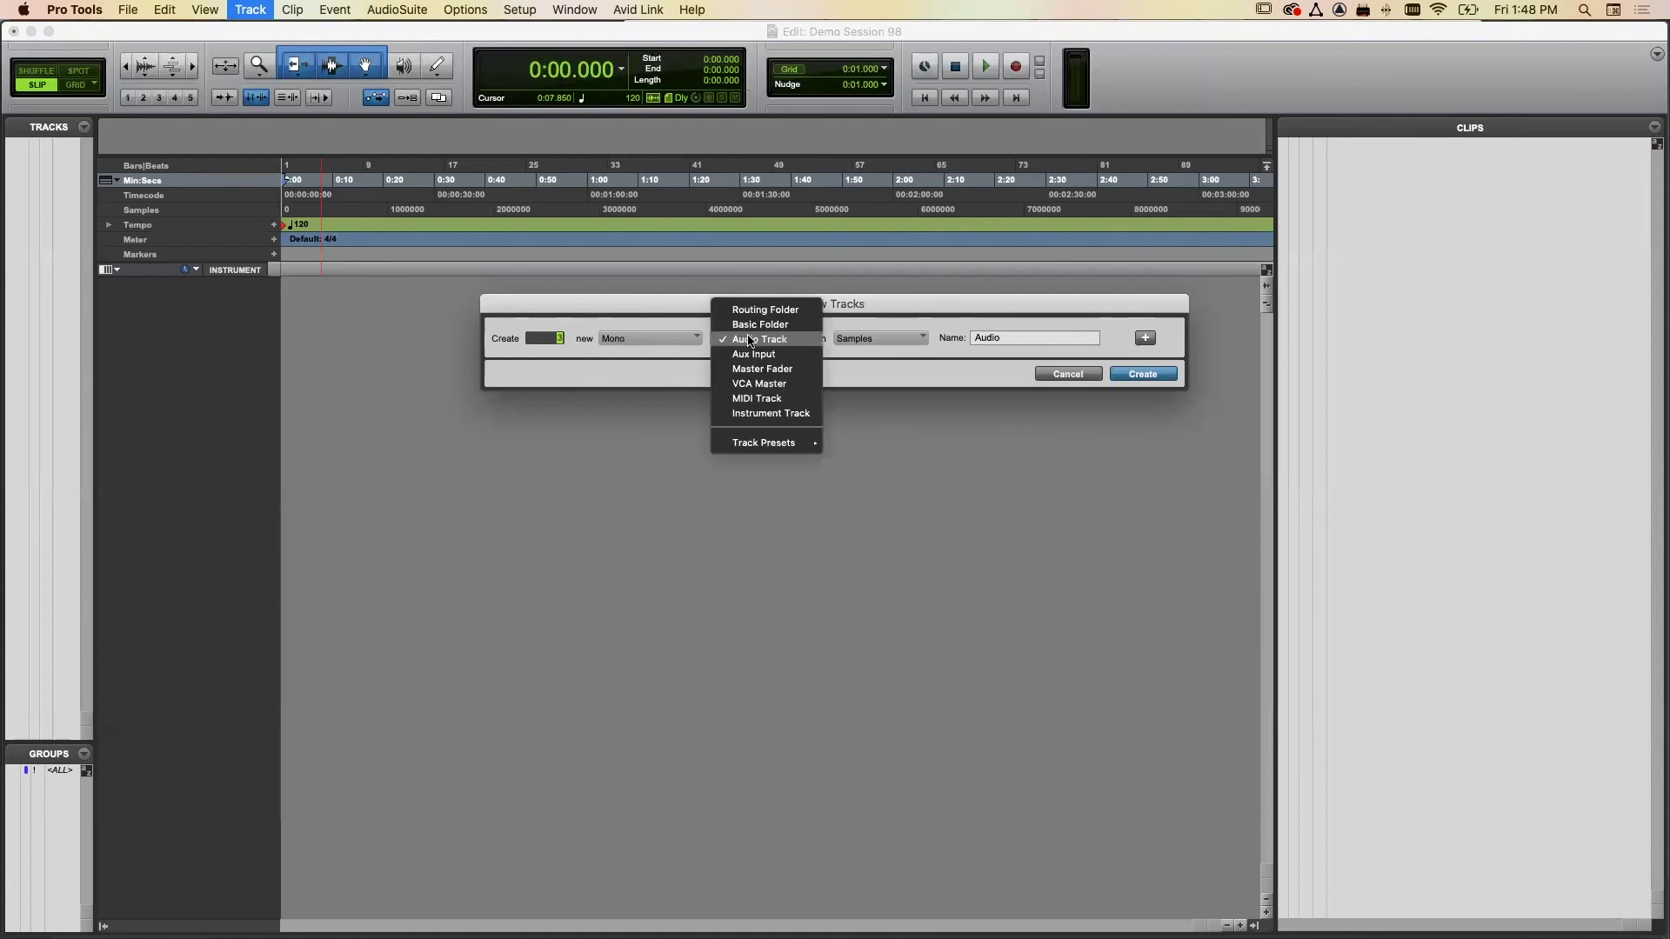
{"action": "left_click", "coordinate": [798, 340]}
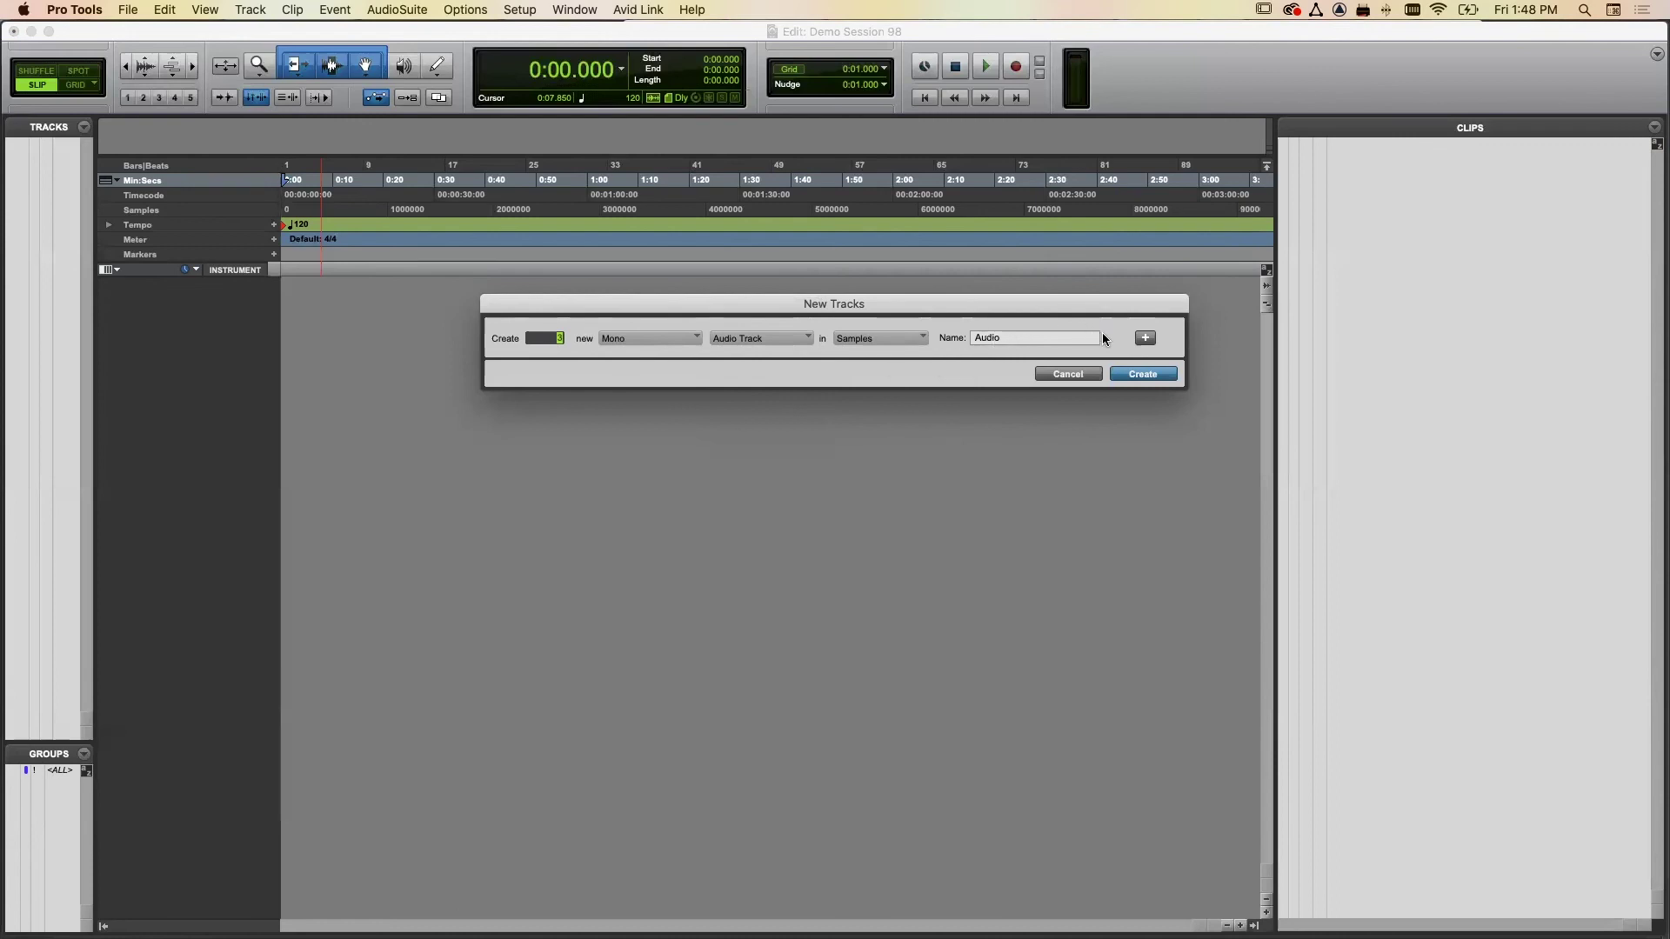
{"action": "left_click", "coordinate": [1131, 376]}
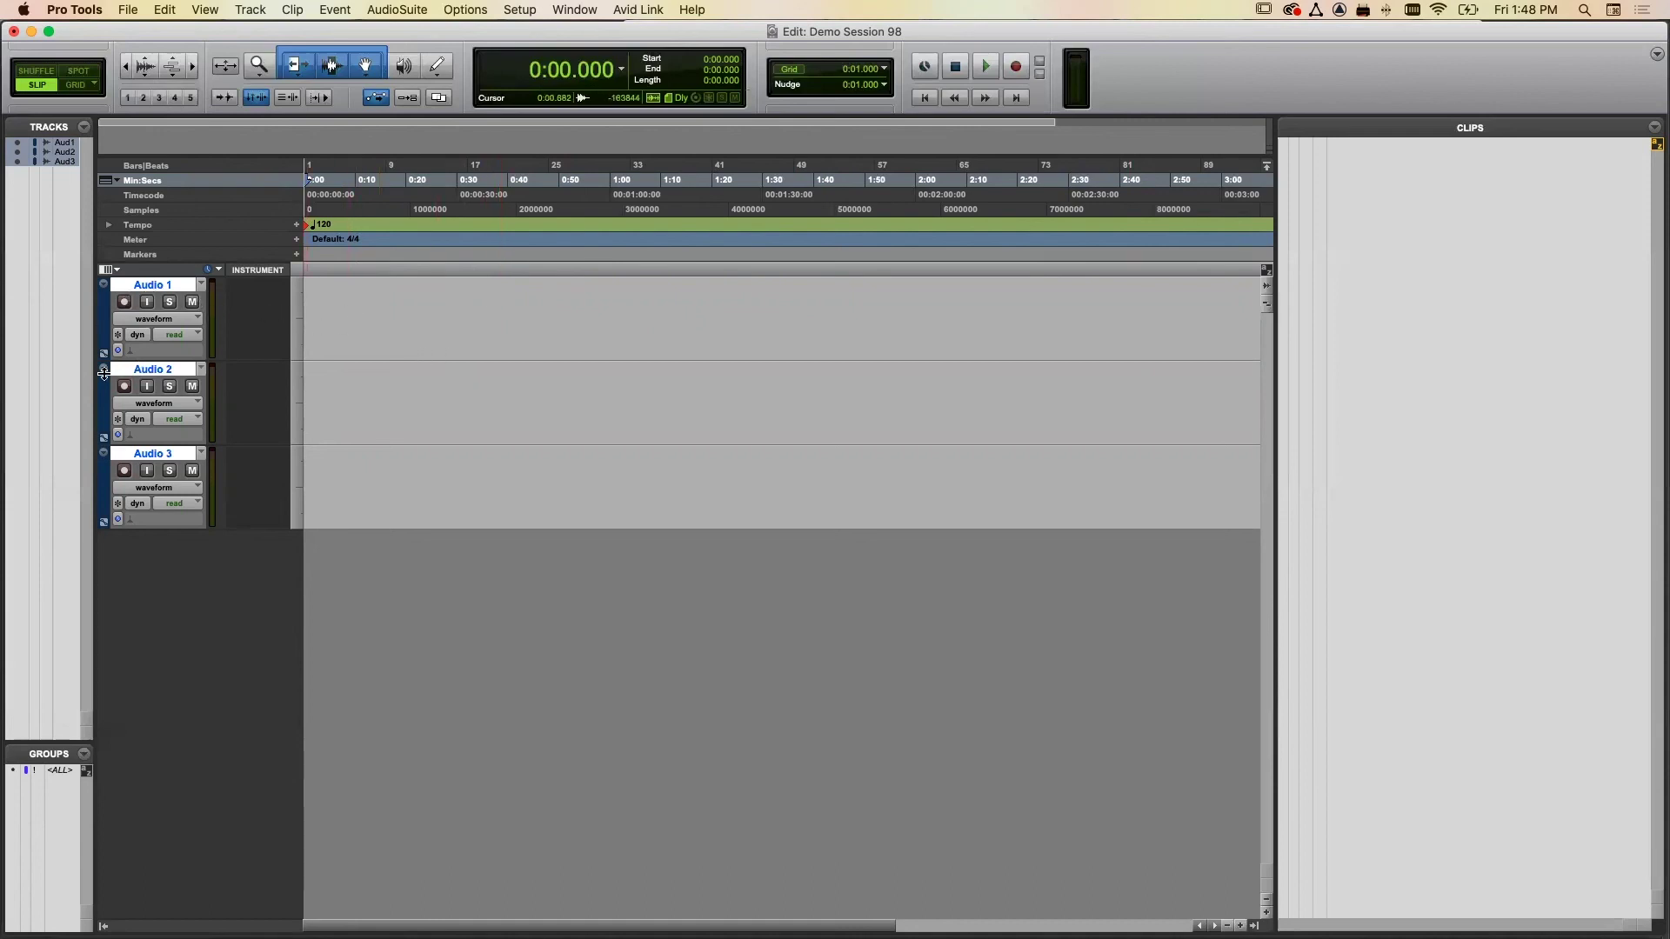
- Switch record enable on and off for Audio 1 and Audio 2, and input monitoring on and off for Audio 2
{"action": "left_click", "coordinate": [125, 302]}
{"action": "left_click", "coordinate": [125, 302]}
{"action": "left_click", "coordinate": [125, 387]}
{"action": "left_click", "coordinate": [124, 387]}
{"action": "left_click", "coordinate": [148, 388]}
{"action": "left_click", "coordinate": [148, 388]}
- Switch solo and mute on and off for the Audio 2 track
{"action": "left_click", "coordinate": [170, 387]}
{"action": "left_click", "coordinate": [171, 389]}
{"action": "left_click", "coordinate": [194, 389]}
{"action": "left_click", "coordinate": [195, 388]}
{"action": "left_click", "coordinate": [194, 388]}
- Try soloing Audio 1 and Audio 2 separately and together by switching their solo states
{"action": "left_click", "coordinate": [170, 302]}
{"action": "left_click", "coordinate": [172, 389]}
{"action": "left_click", "coordinate": [171, 388]}
{"action": "left_click", "coordinate": [170, 301]}
{"action": "left_click", "coordinate": [171, 388]}
{"action": "left_click", "coordinate": [169, 302]}
{"action": "left_click", "coordinate": [170, 387]}
{"action": "left_click", "coordinate": [170, 302]}
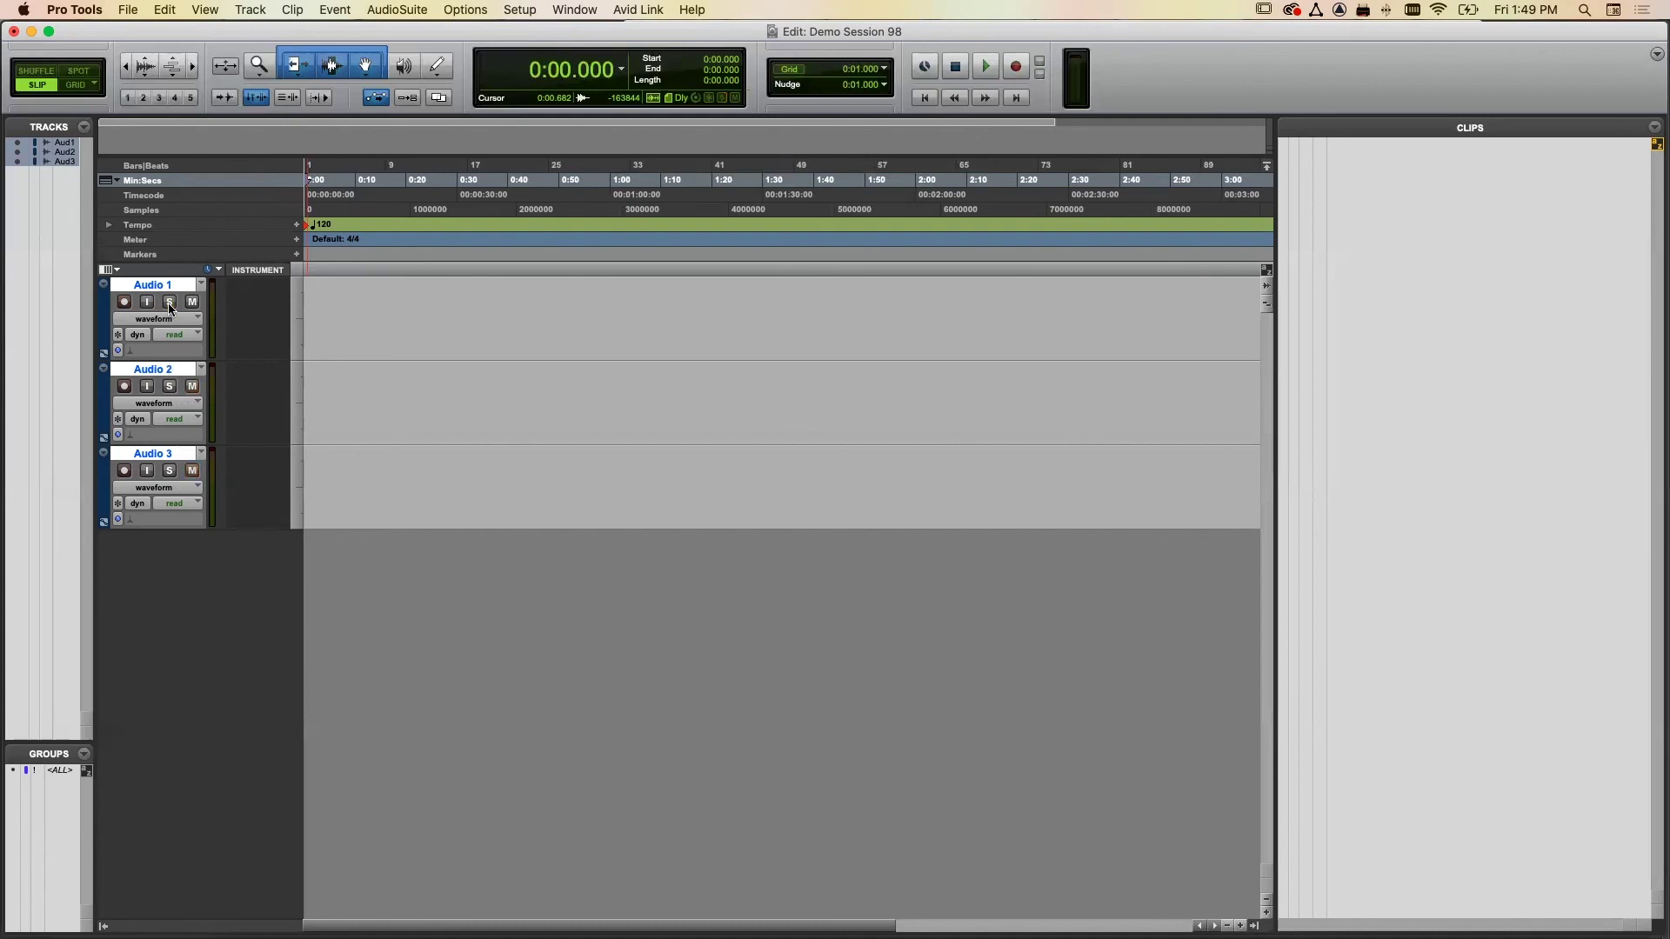
- Try muting and unmuting the Audio 2 and Audio 1 tracks
{"action": "left_click", "coordinate": [192, 386]}
{"action": "left_click", "coordinate": [192, 301]}
{"action": "left_click", "coordinate": [192, 302]}
- Start an audio import, preview BFLBF3~1.AIF from the WIND folder of SFLIB, and add it to the import list with conversion
{"action": "left_click", "coordinate": [130, 11]}
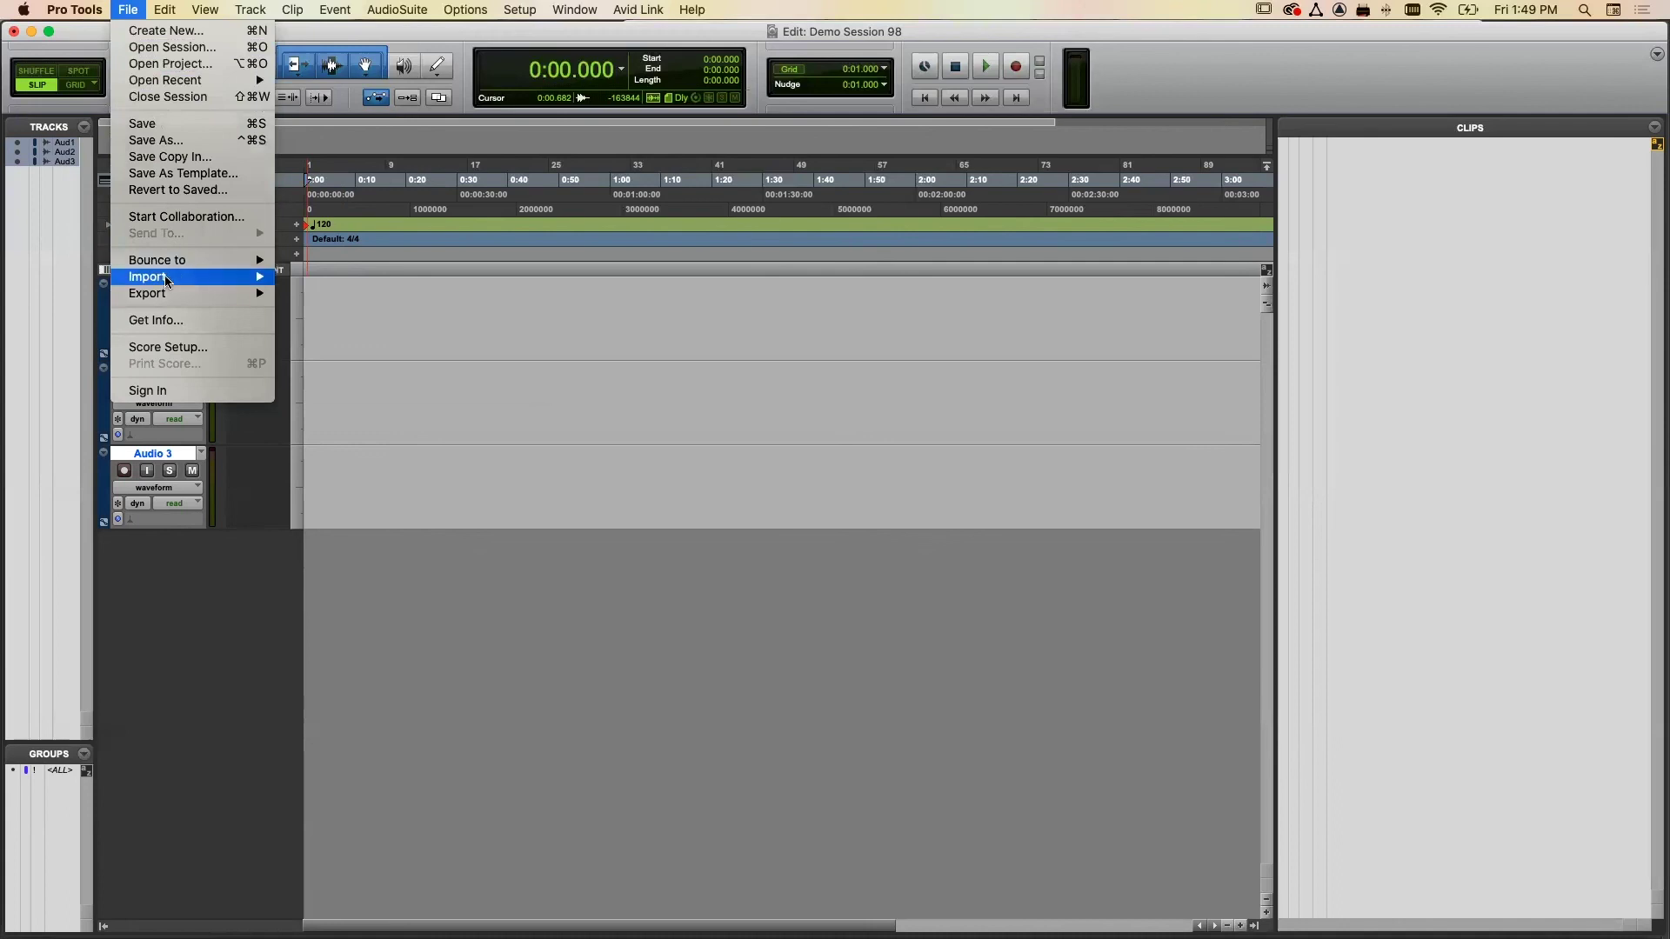
{"action": "mouse_move", "coordinate": [171, 278]}
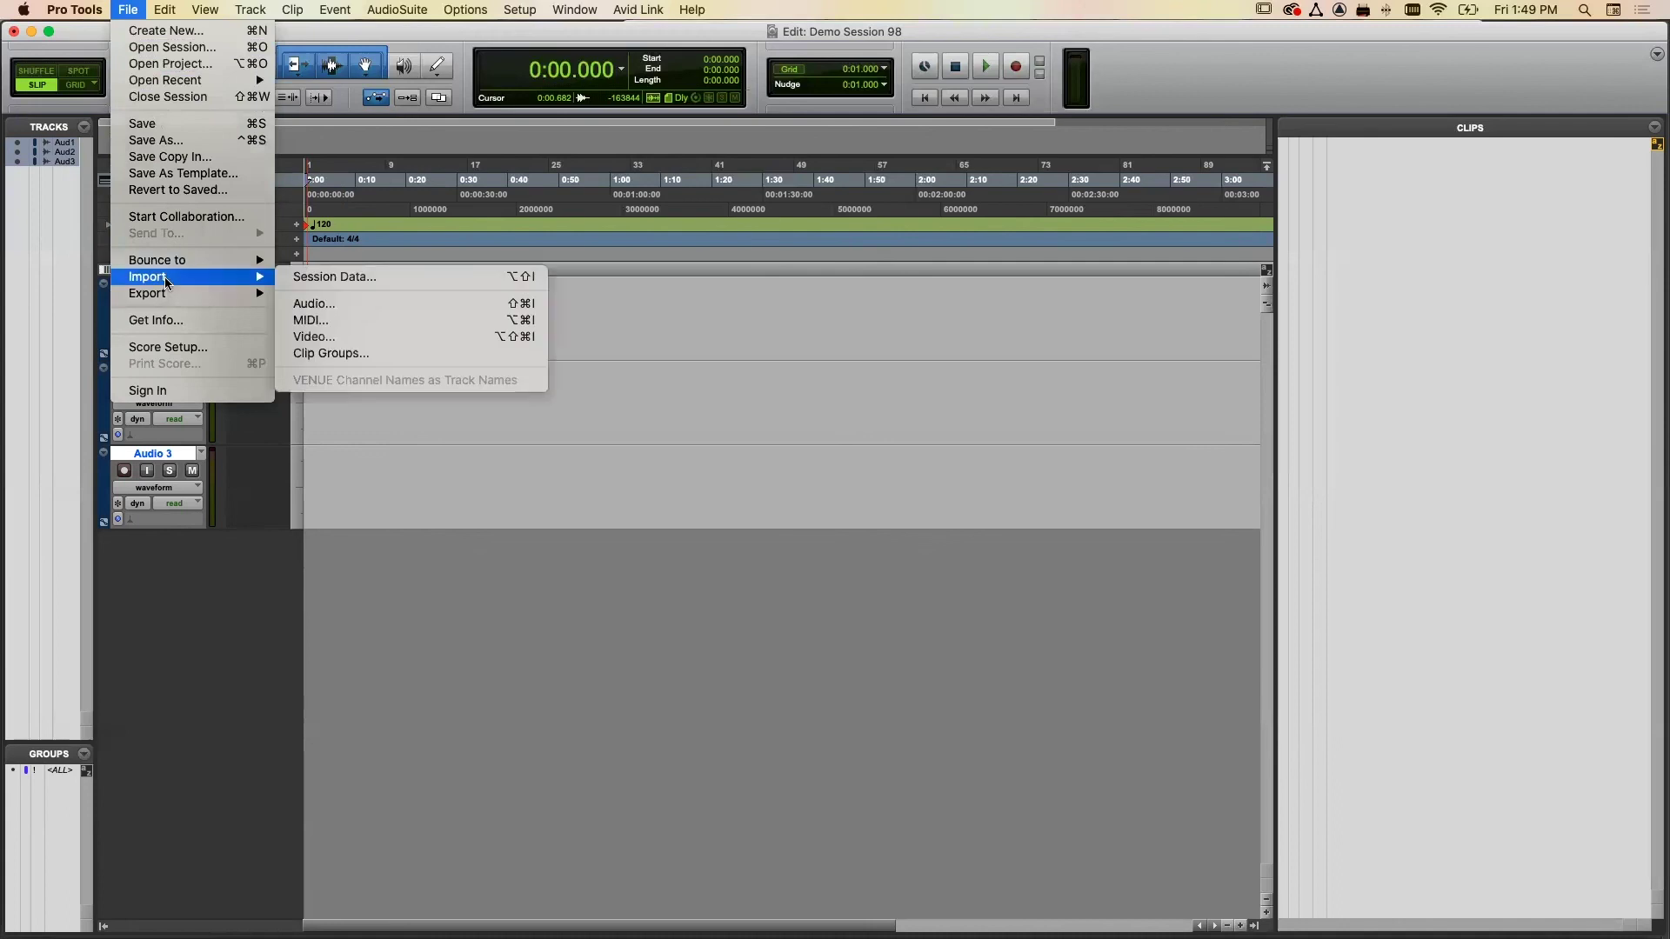
{"action": "left_click", "coordinate": [341, 306]}
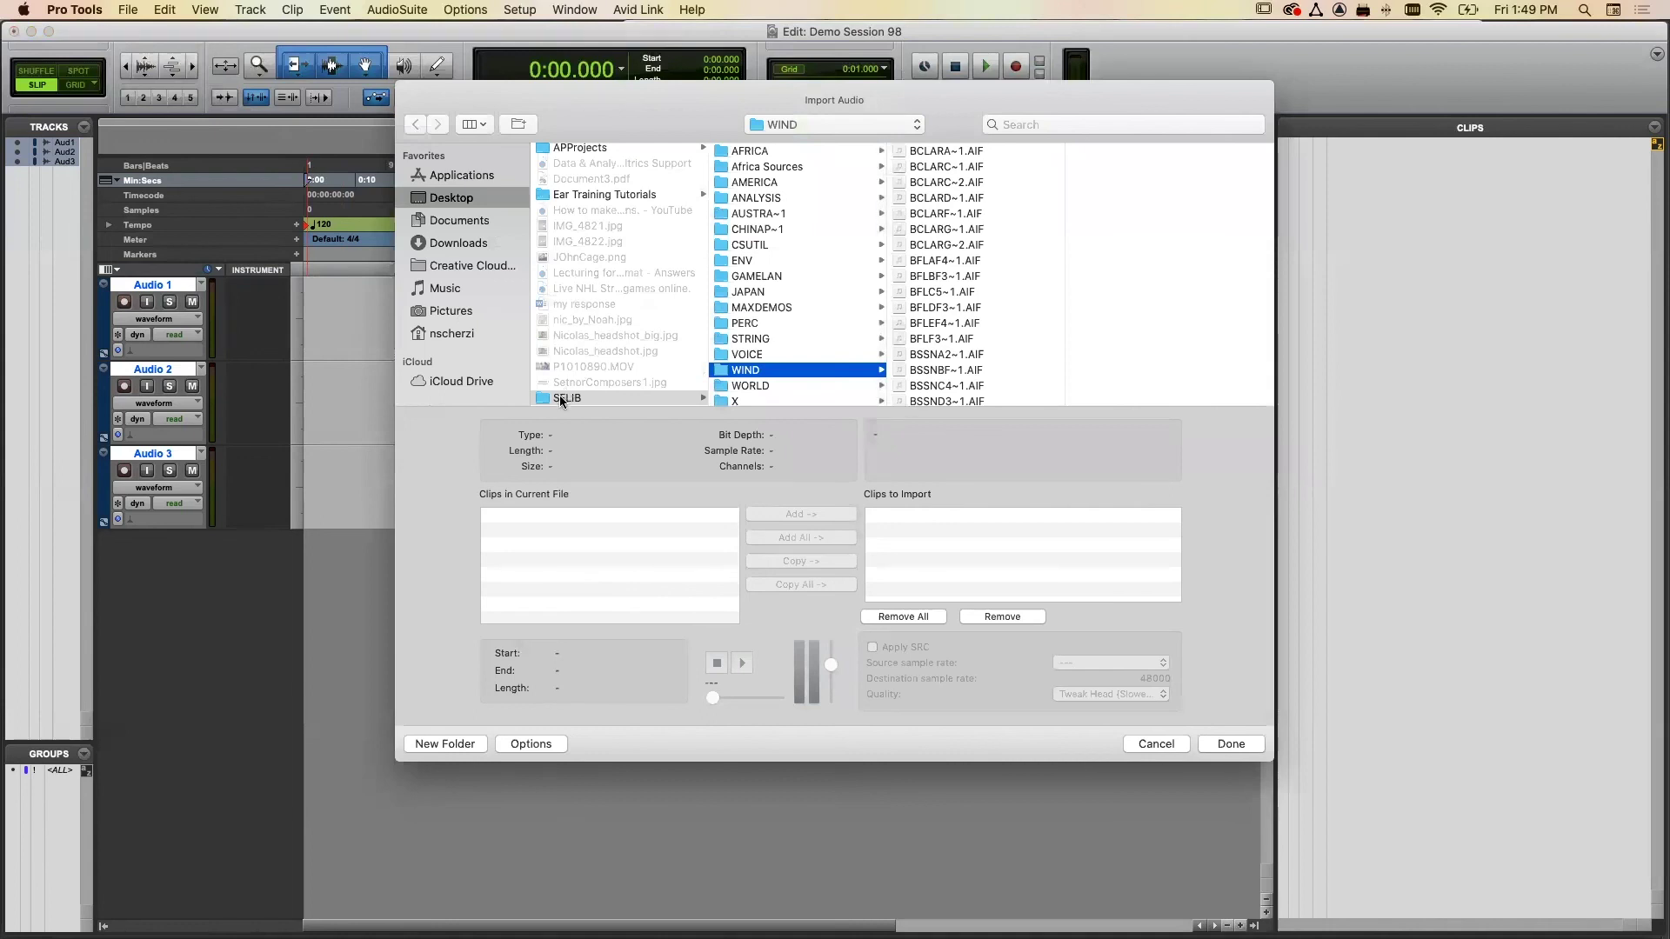
{"action": "left_click", "coordinate": [772, 356]}
{"action": "left_click", "coordinate": [771, 370]}
{"action": "left_click", "coordinate": [942, 276]}
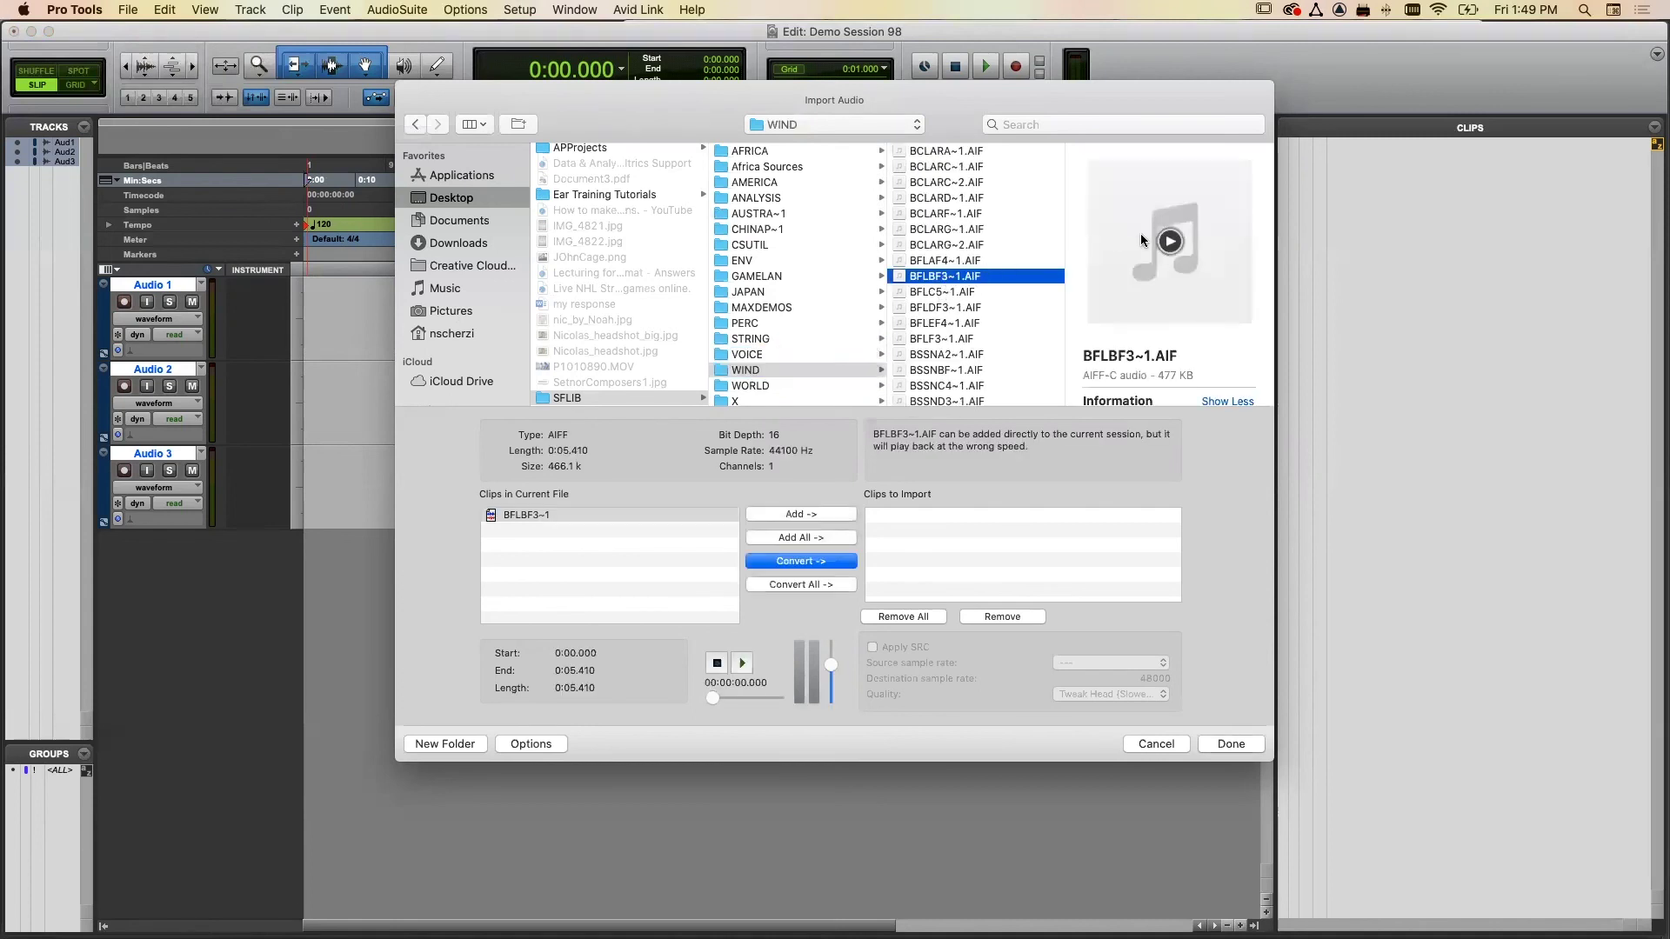
{"action": "left_click", "coordinate": [1170, 242]}
{"action": "left_click", "coordinate": [1171, 247]}
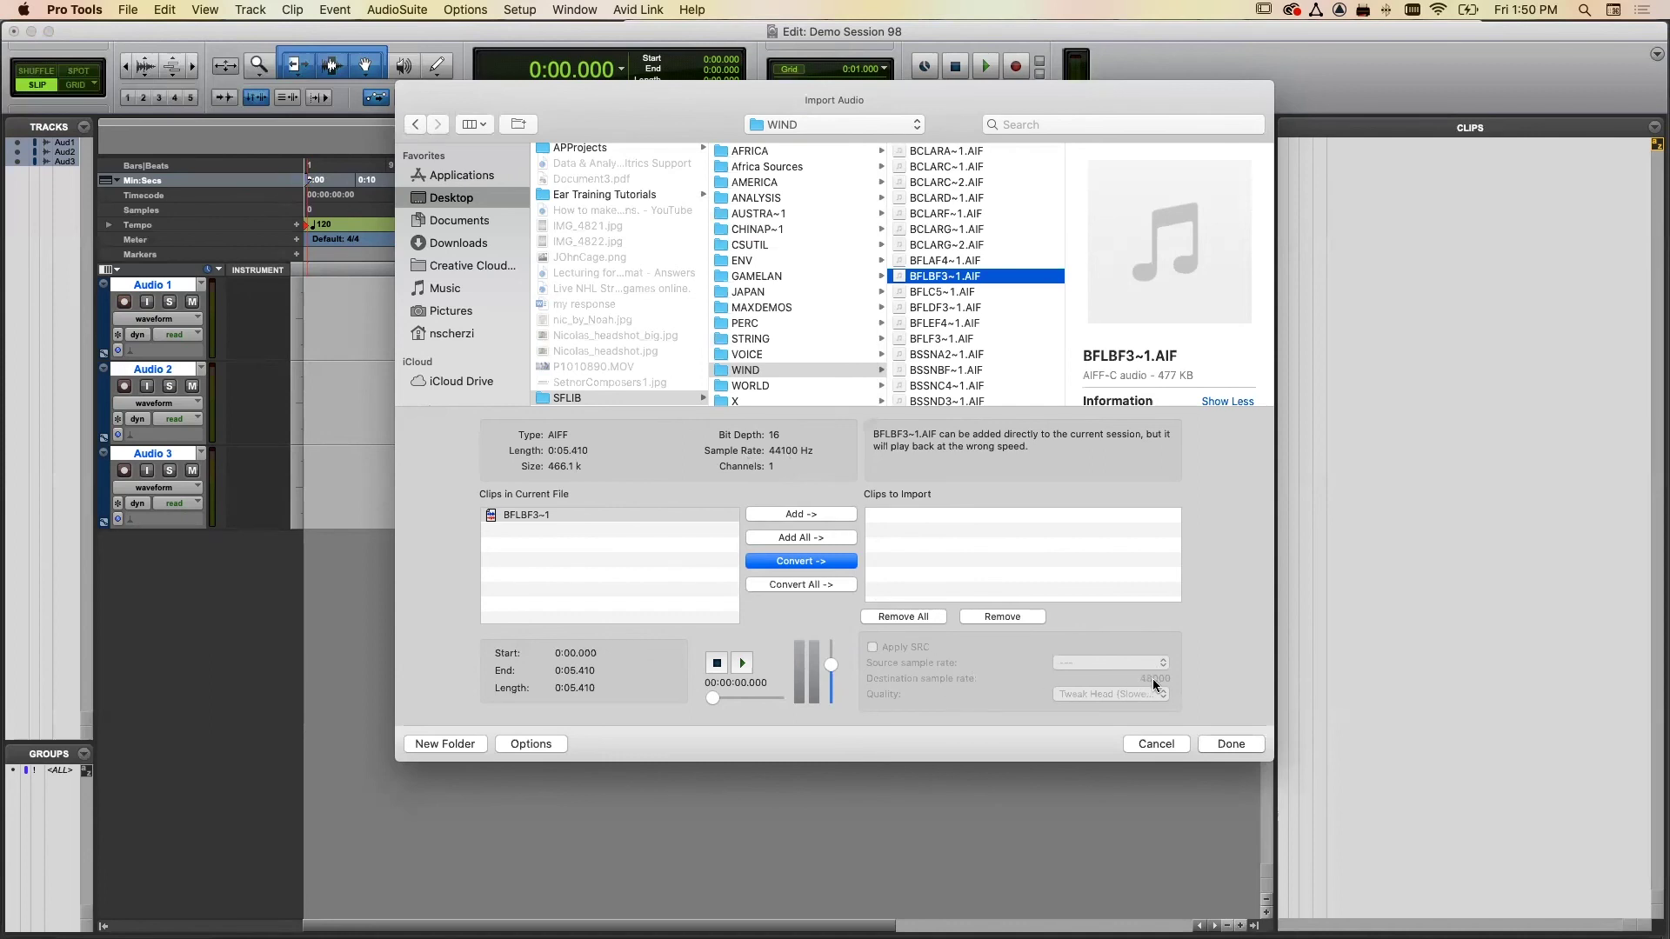
{"action": "left_click", "coordinate": [801, 562]}
- Preview CLARE5~1.AIF from the WIND folder and add it to the import list with conversion
{"action": "scroll", "coordinate": [973, 330], "scroll_direction": "down", "scroll_amount": 4}
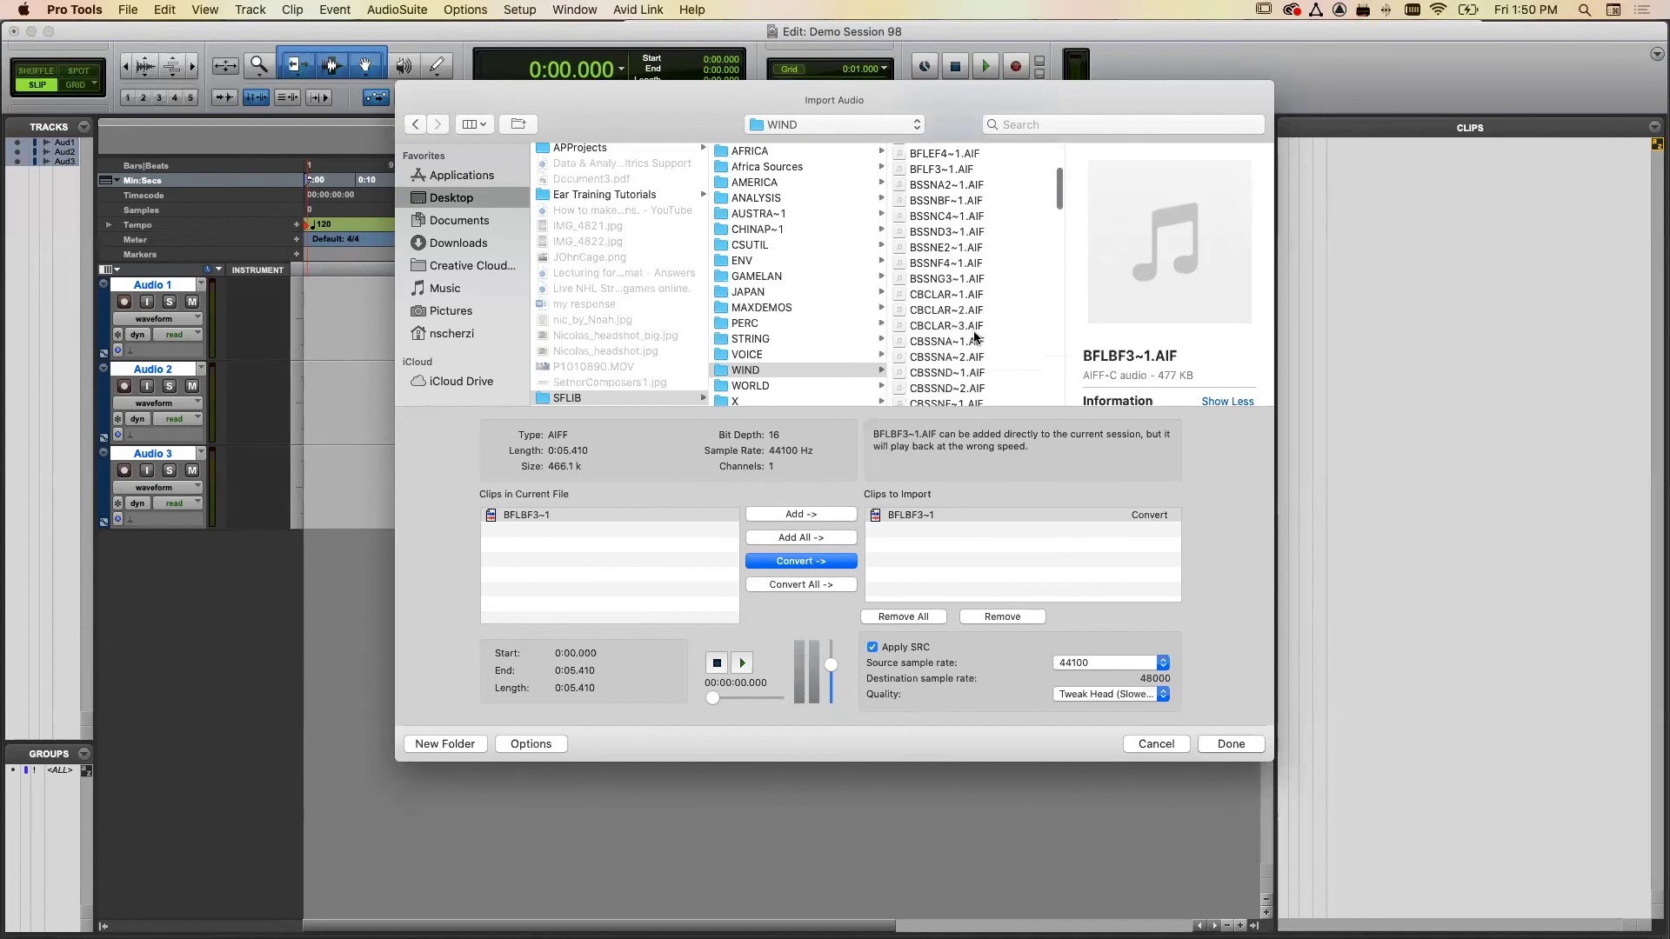
{"action": "left_click", "coordinate": [948, 296]}
{"action": "scroll", "coordinate": [946, 296], "scroll_direction": "down", "scroll_amount": 4}
{"action": "scroll", "coordinate": [945, 297], "scroll_direction": "down", "scroll_amount": 2}
{"action": "left_click", "coordinate": [942, 177]}
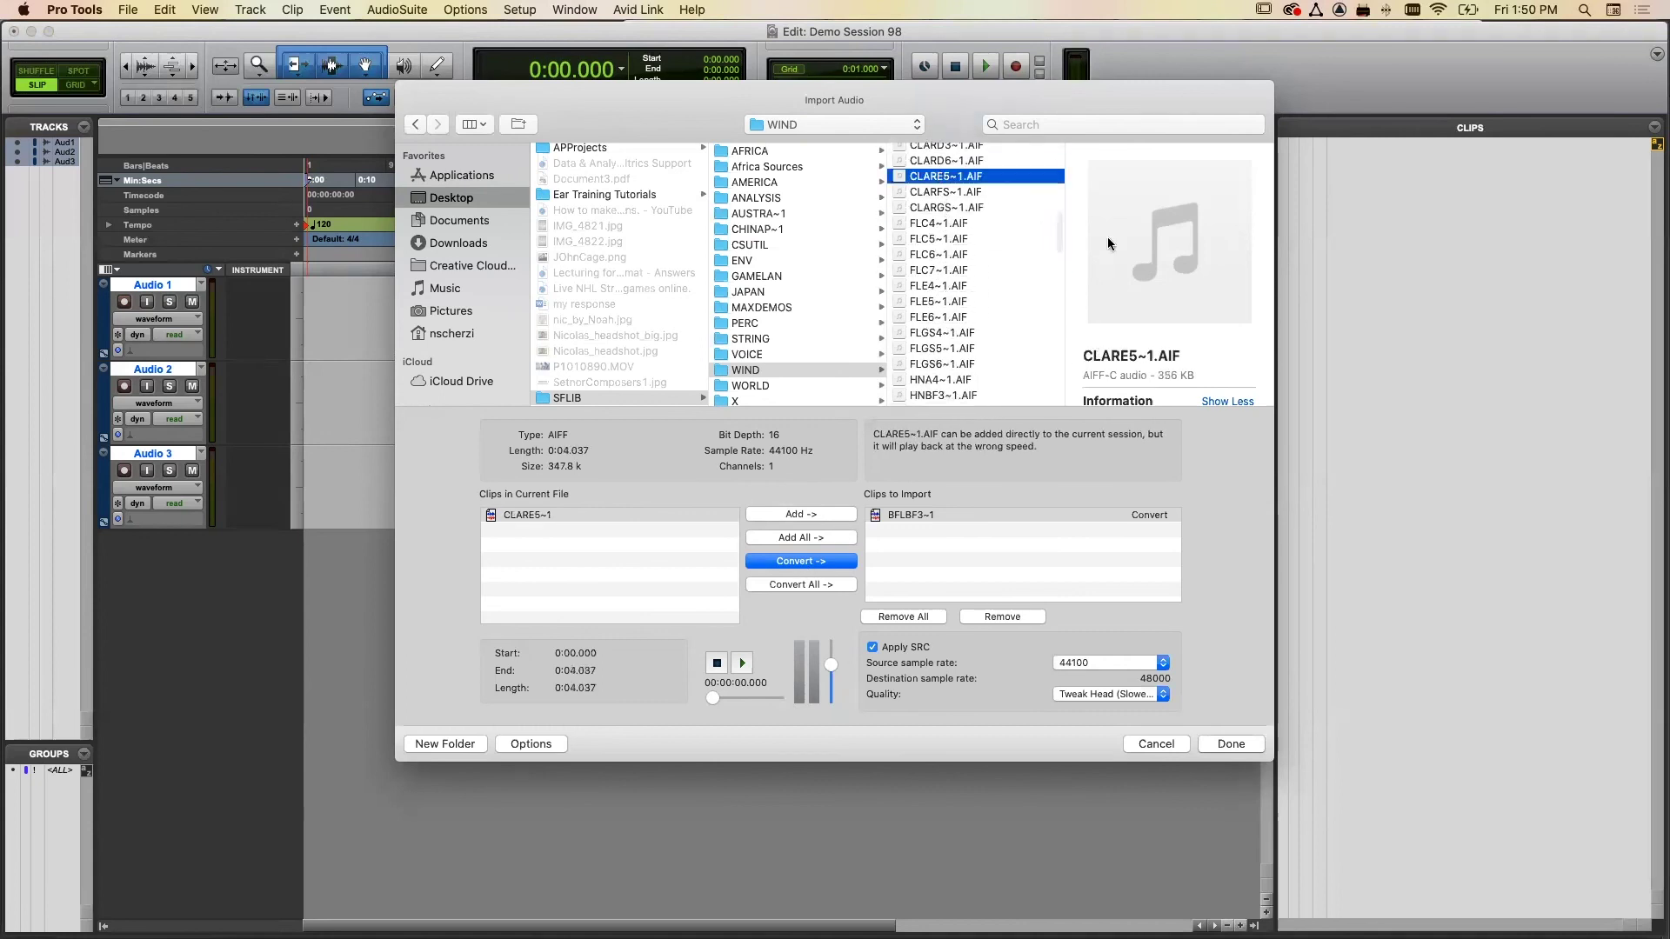
{"action": "left_click", "coordinate": [1167, 242]}
{"action": "left_click", "coordinate": [793, 561]}
- Preview OBOEBF~3.AIF from the WIND folder and add it to the import list with conversion
{"action": "scroll", "coordinate": [978, 272], "scroll_direction": "down", "scroll_amount": 3}
{"action": "scroll", "coordinate": [978, 273], "scroll_direction": "down", "scroll_amount": 5}
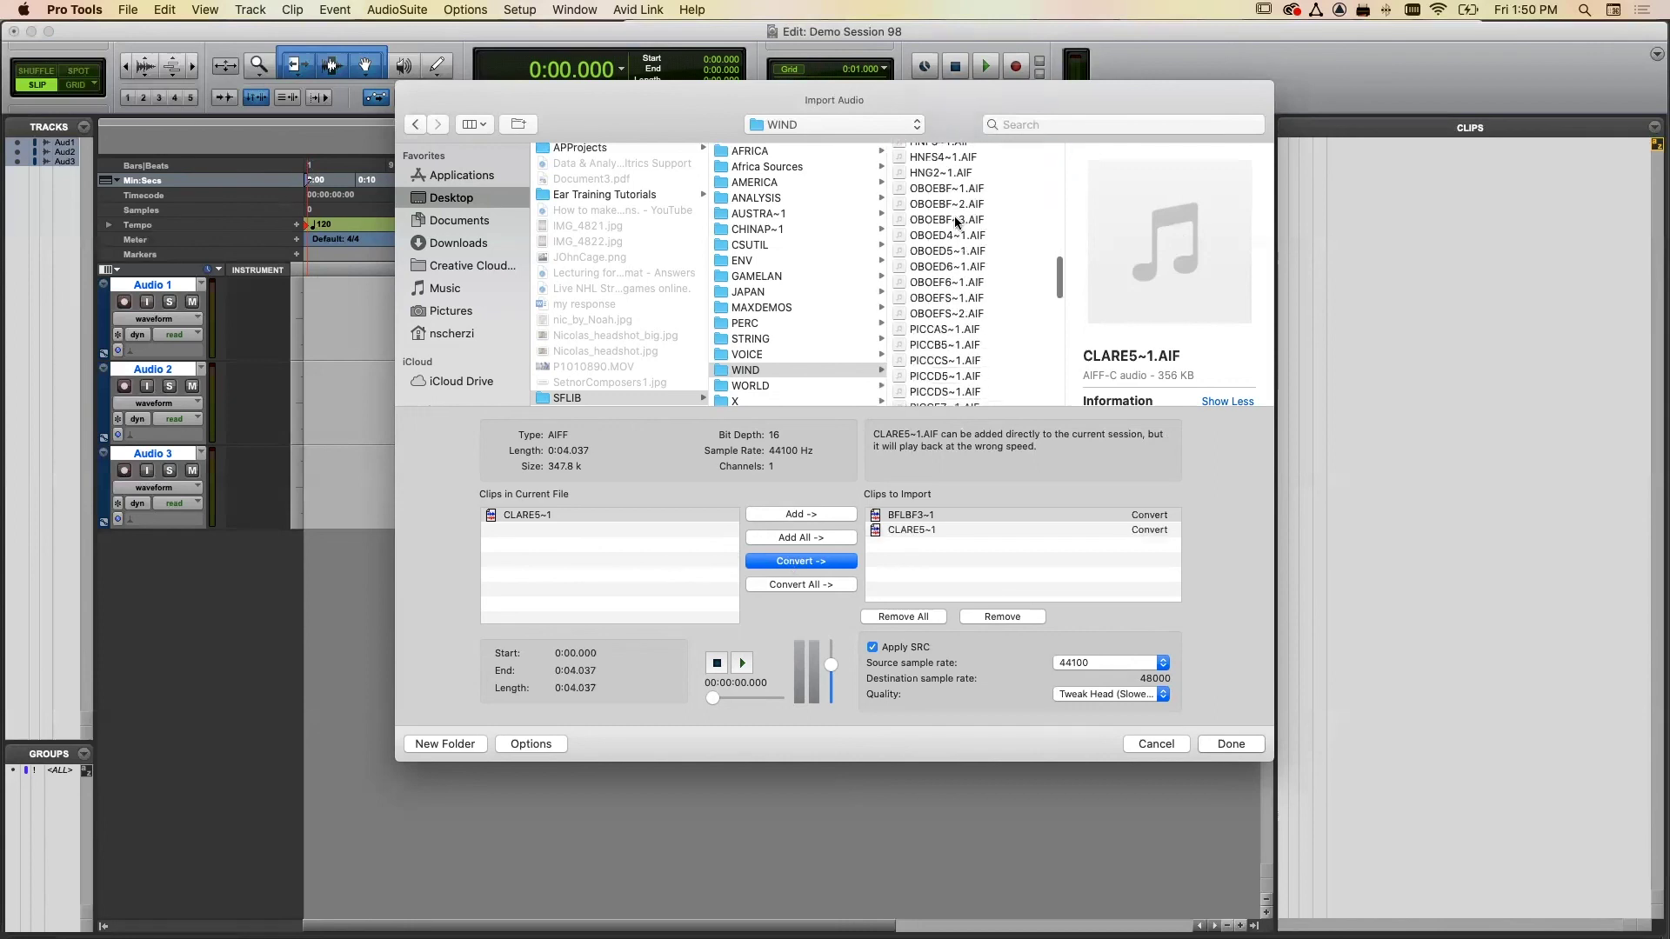
{"action": "left_click", "coordinate": [955, 220]}
{"action": "mouse_move", "coordinate": [1170, 241]}
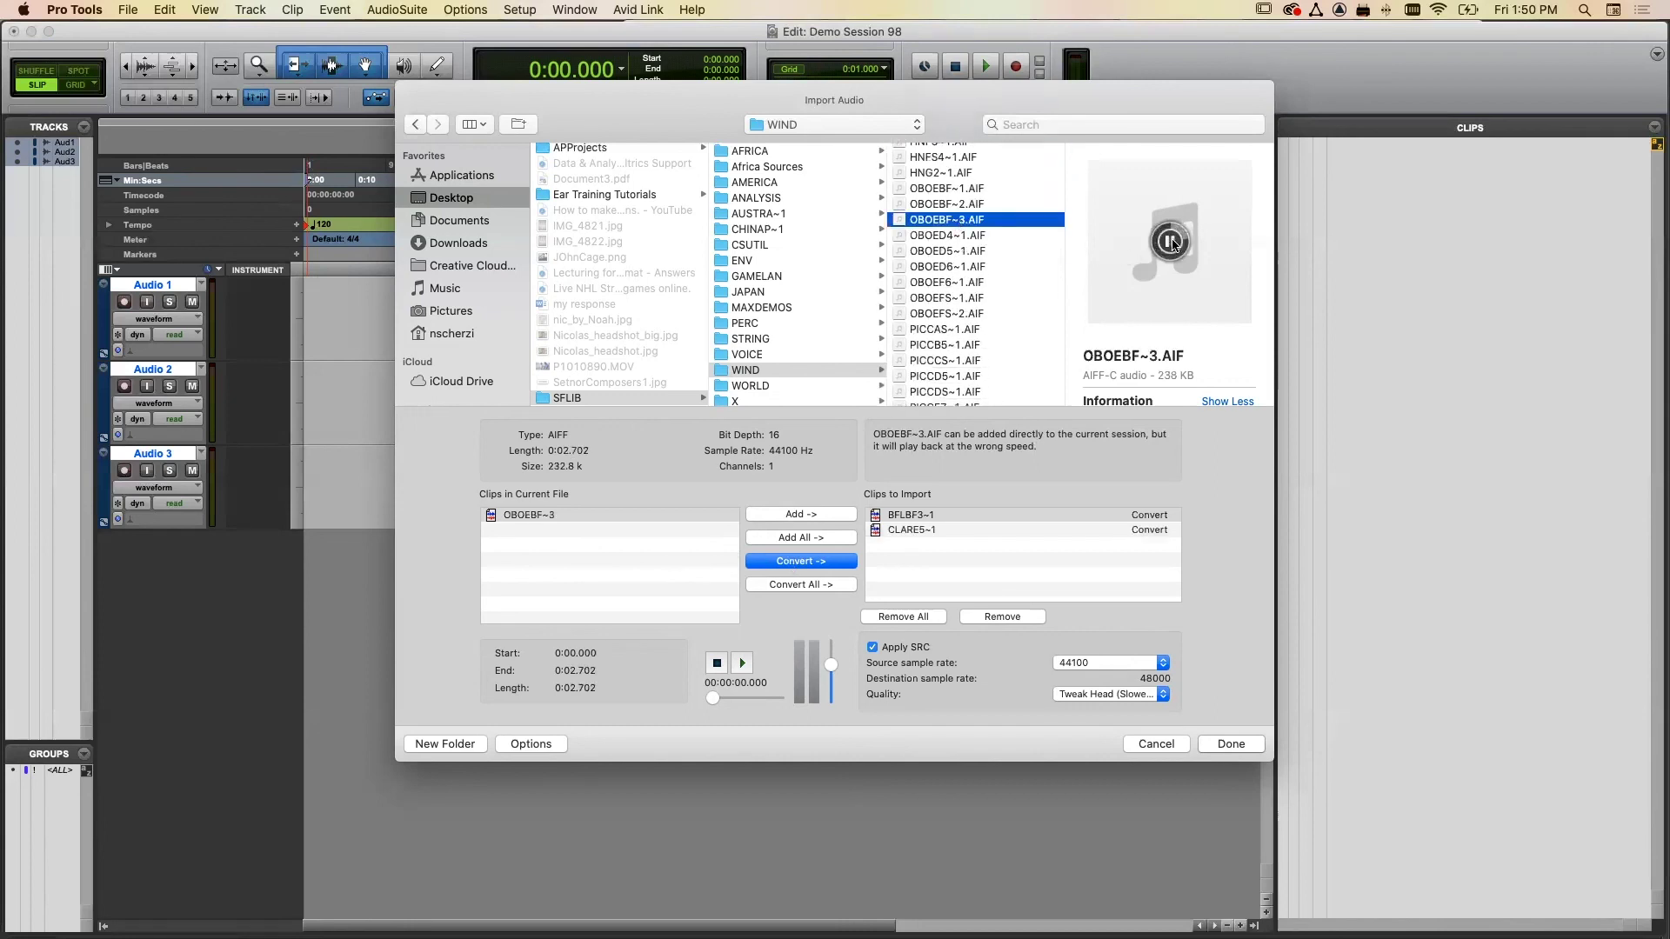
{"action": "left_click", "coordinate": [806, 564]}
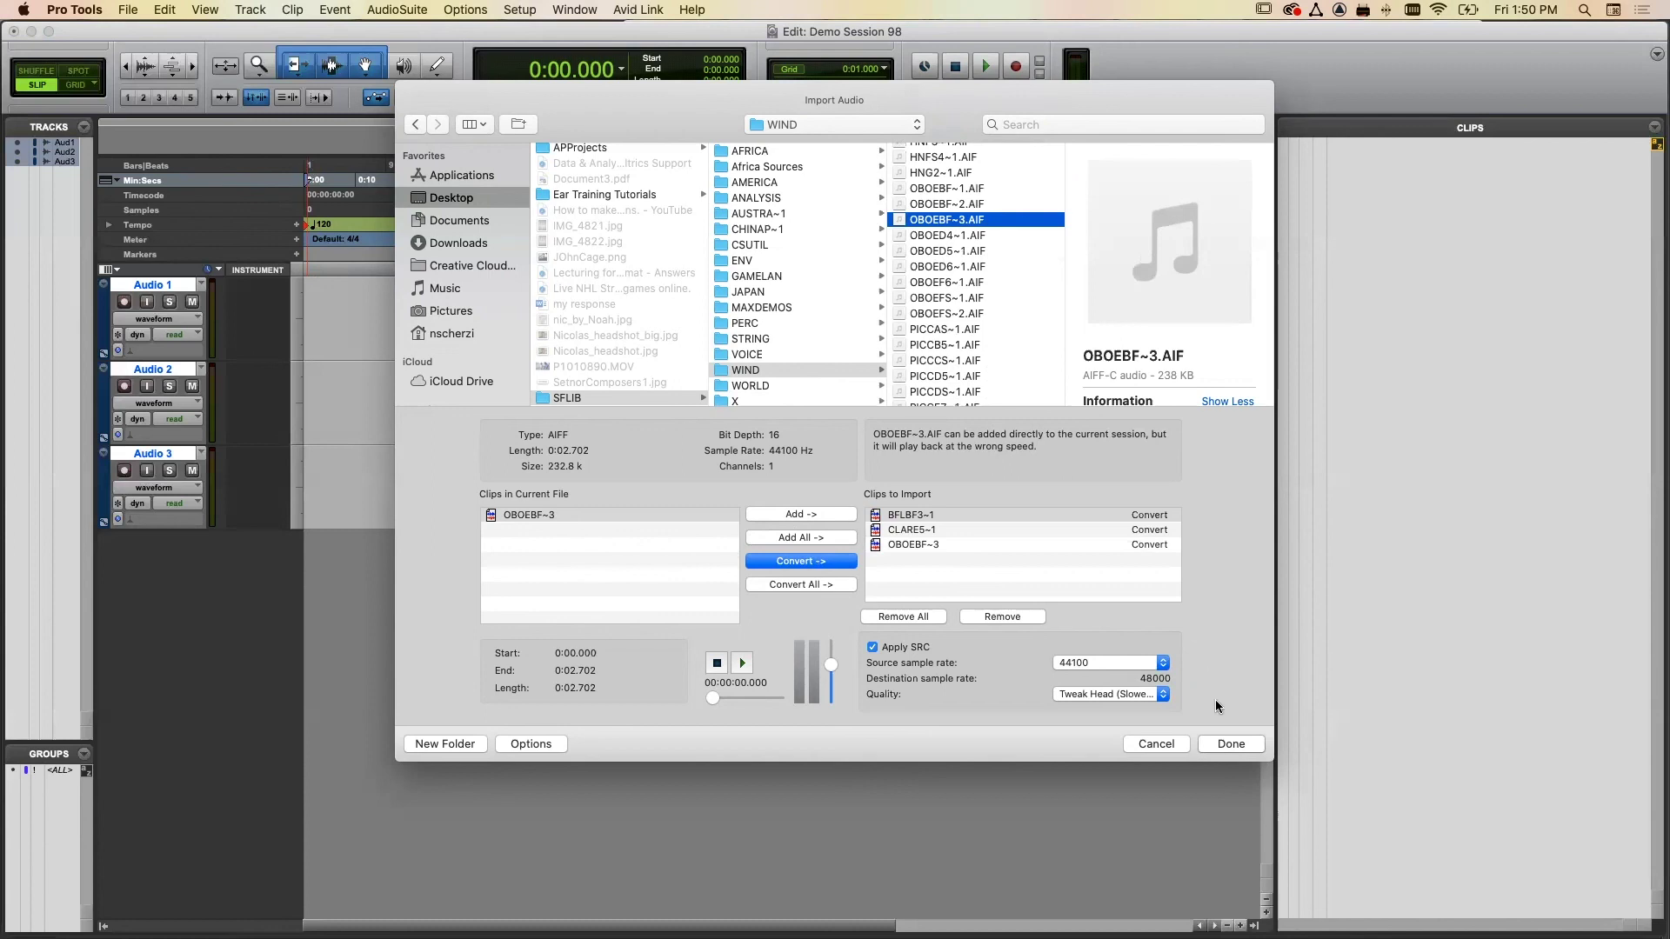
- Keep Tweak Head (Slowest) as the conversion quality and save the converted files in Demo Session 98's Audio Files folder
{"action": "left_click", "coordinate": [1114, 693]}
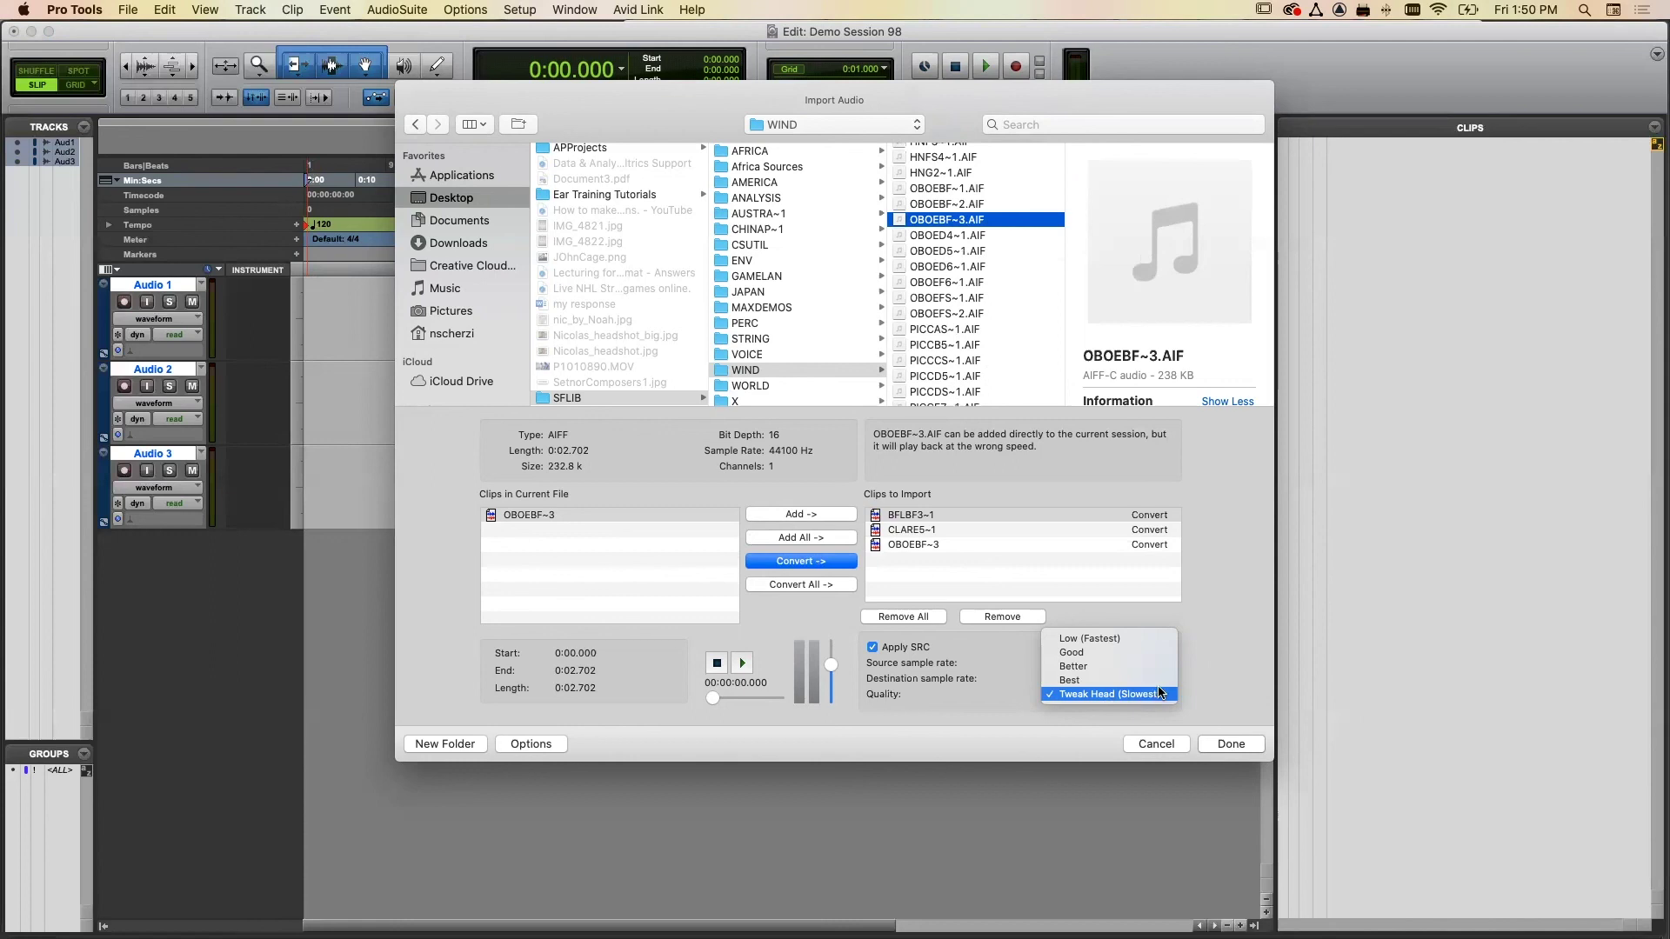
{"action": "left_click", "coordinate": [1106, 695]}
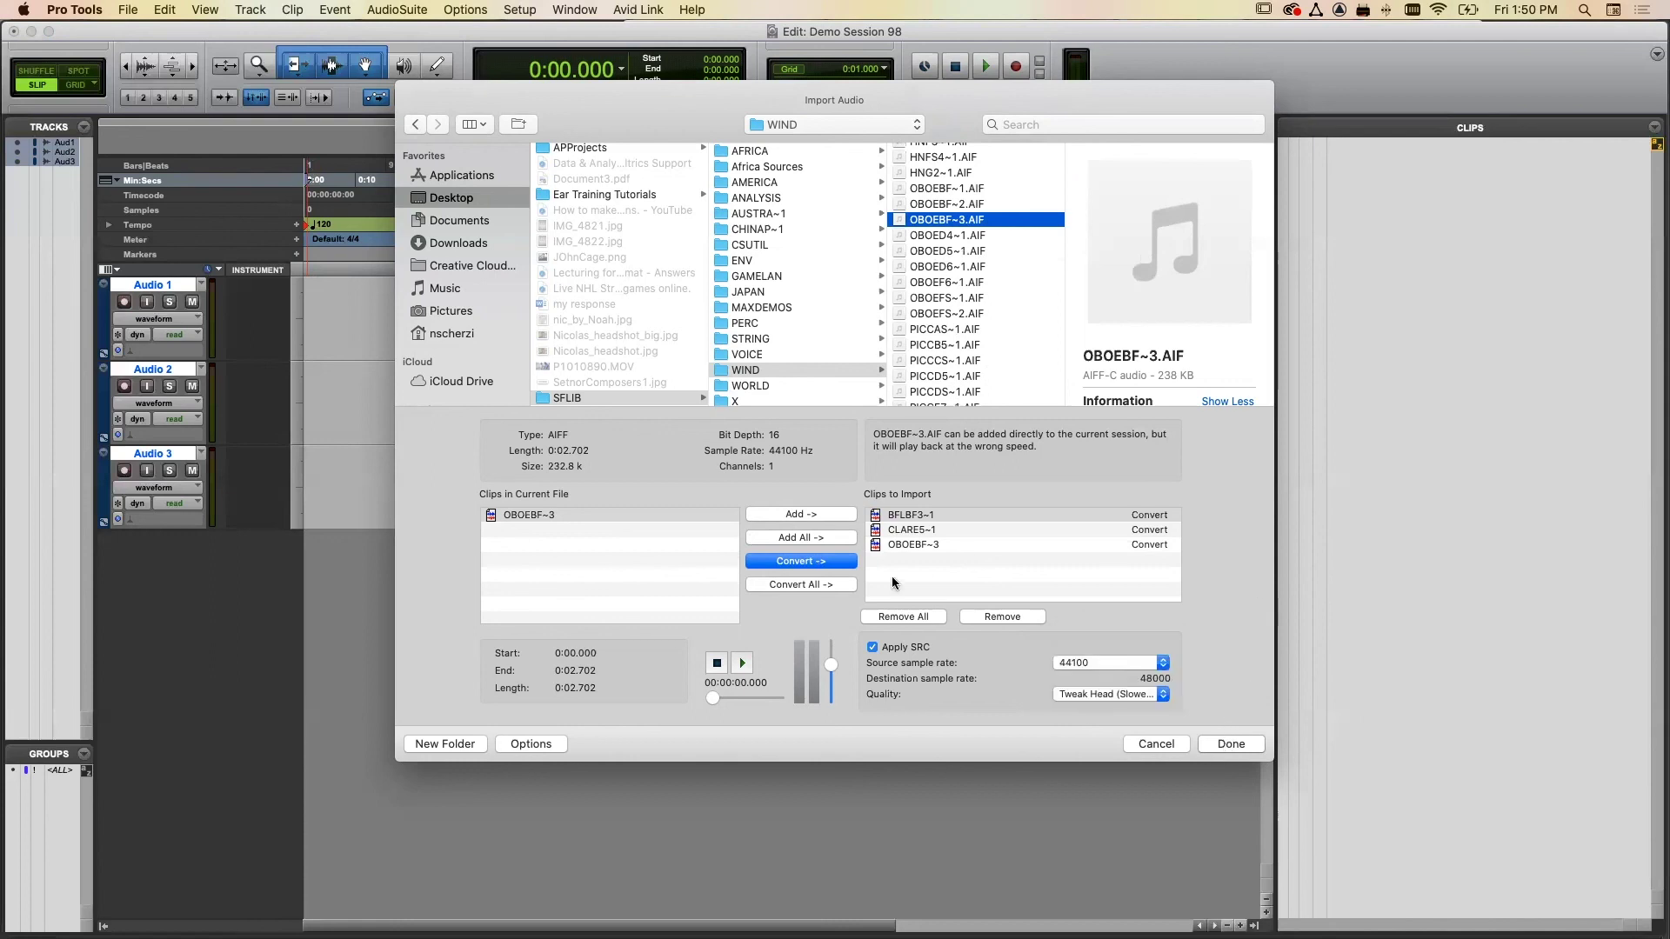
{"action": "left_click", "coordinate": [1228, 744]}
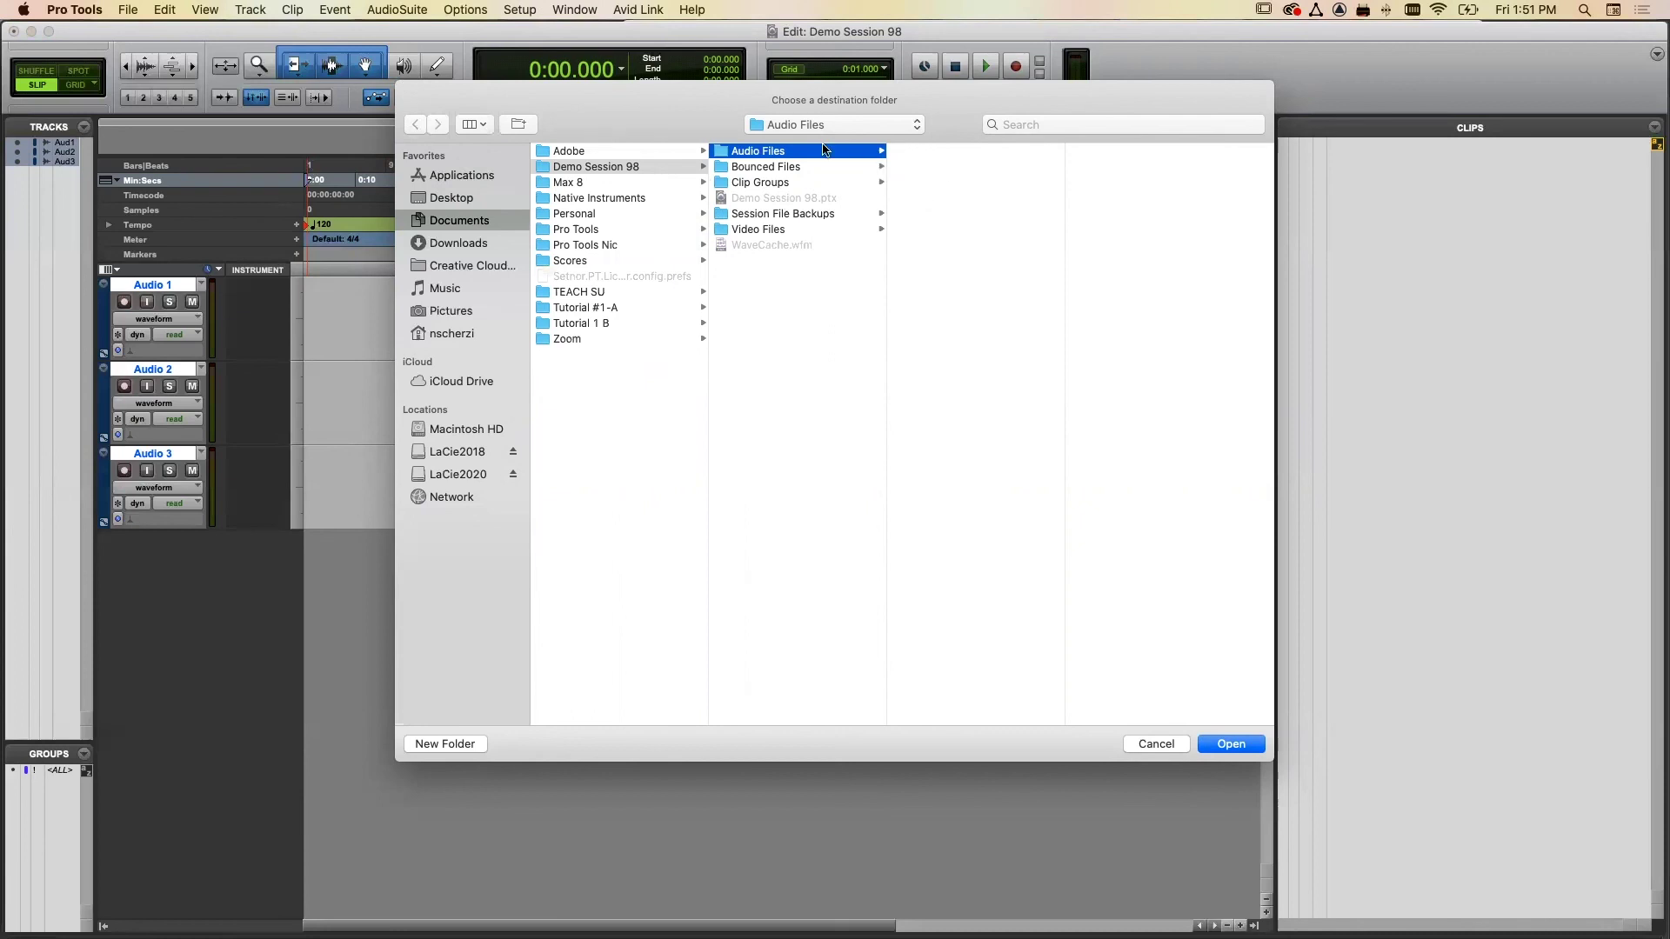
{"action": "left_click", "coordinate": [1226, 746]}
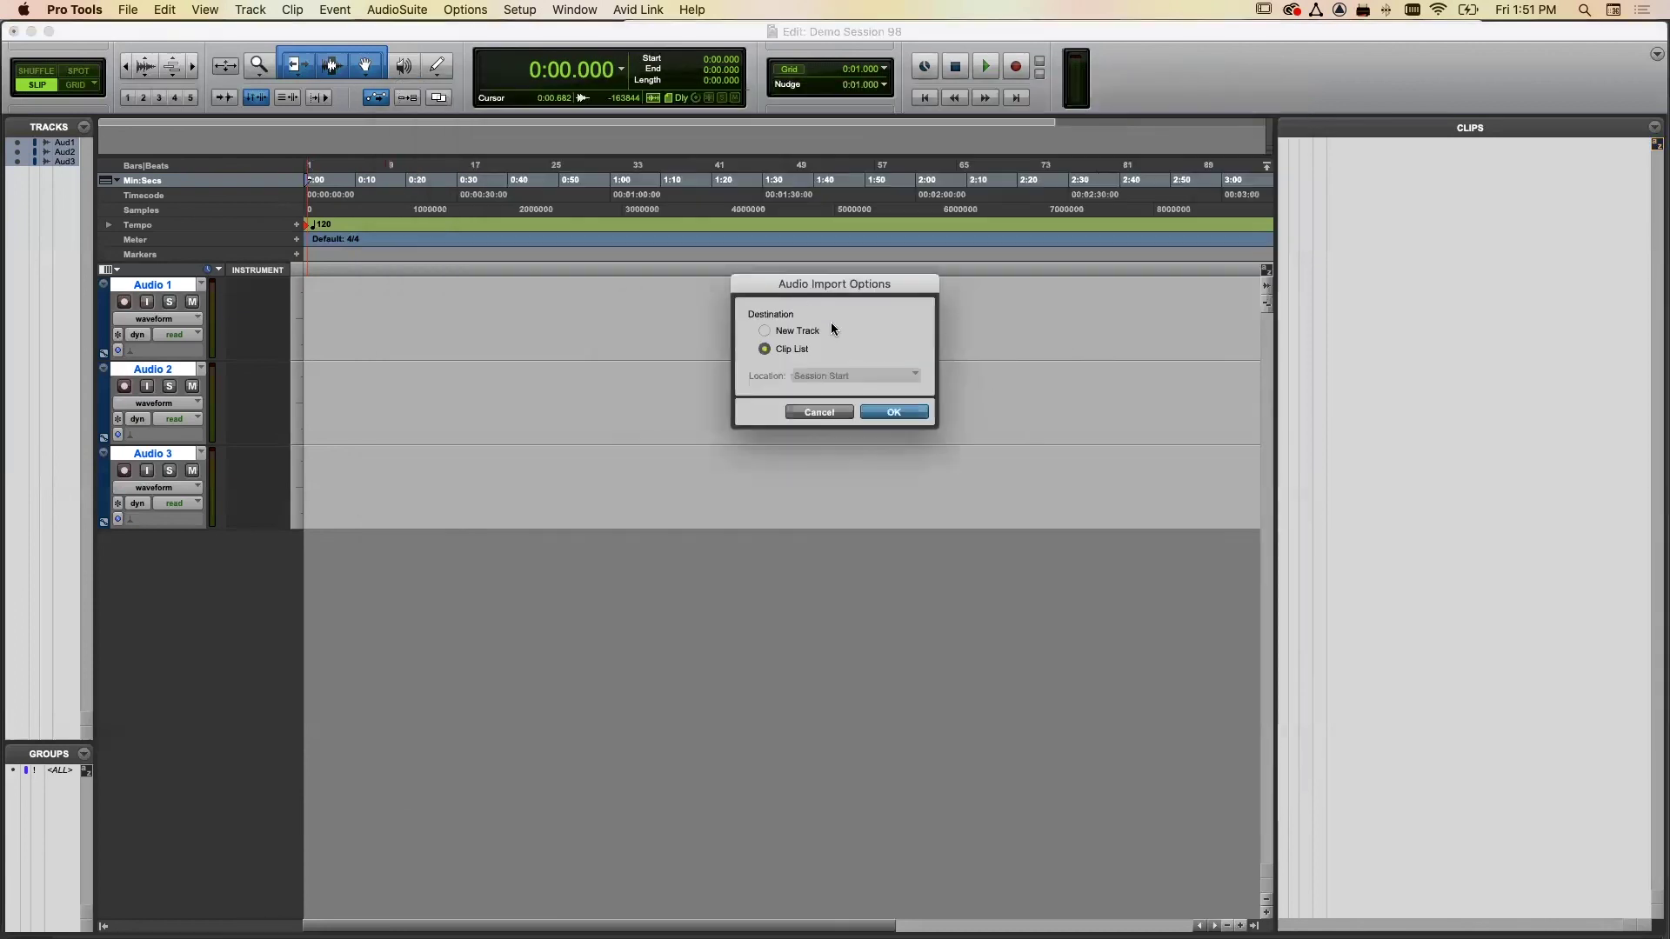
- Import the converted audio into the Clip List instead of onto new tracks
{"action": "left_click", "coordinate": [764, 331]}
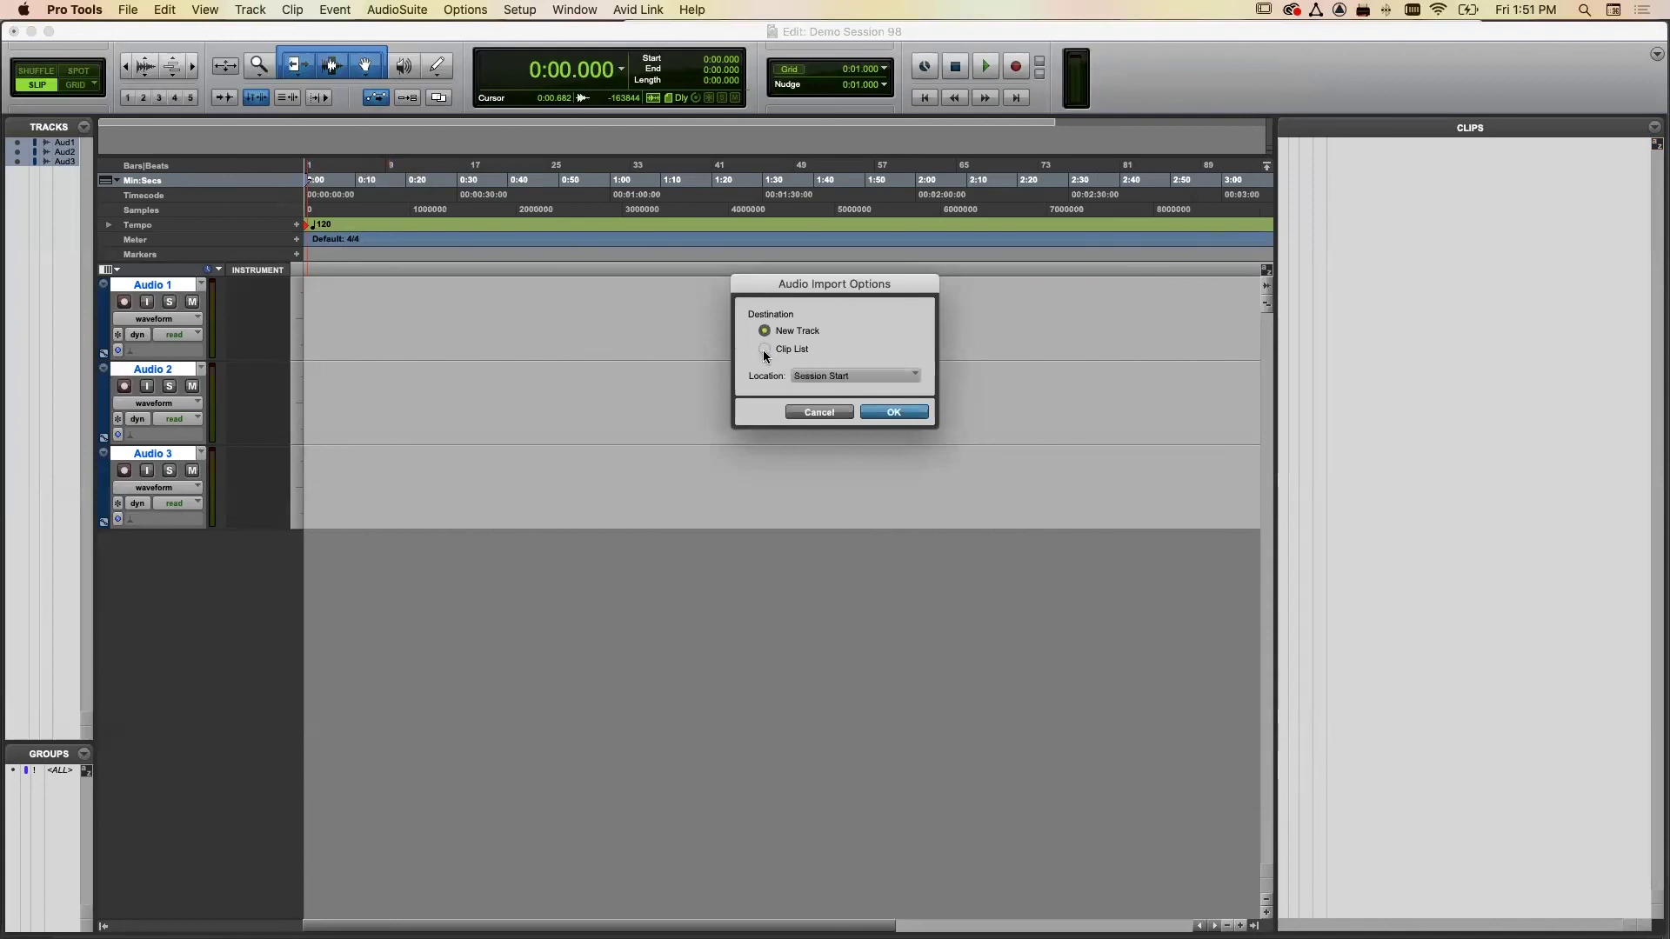
{"action": "left_click", "coordinate": [763, 348]}
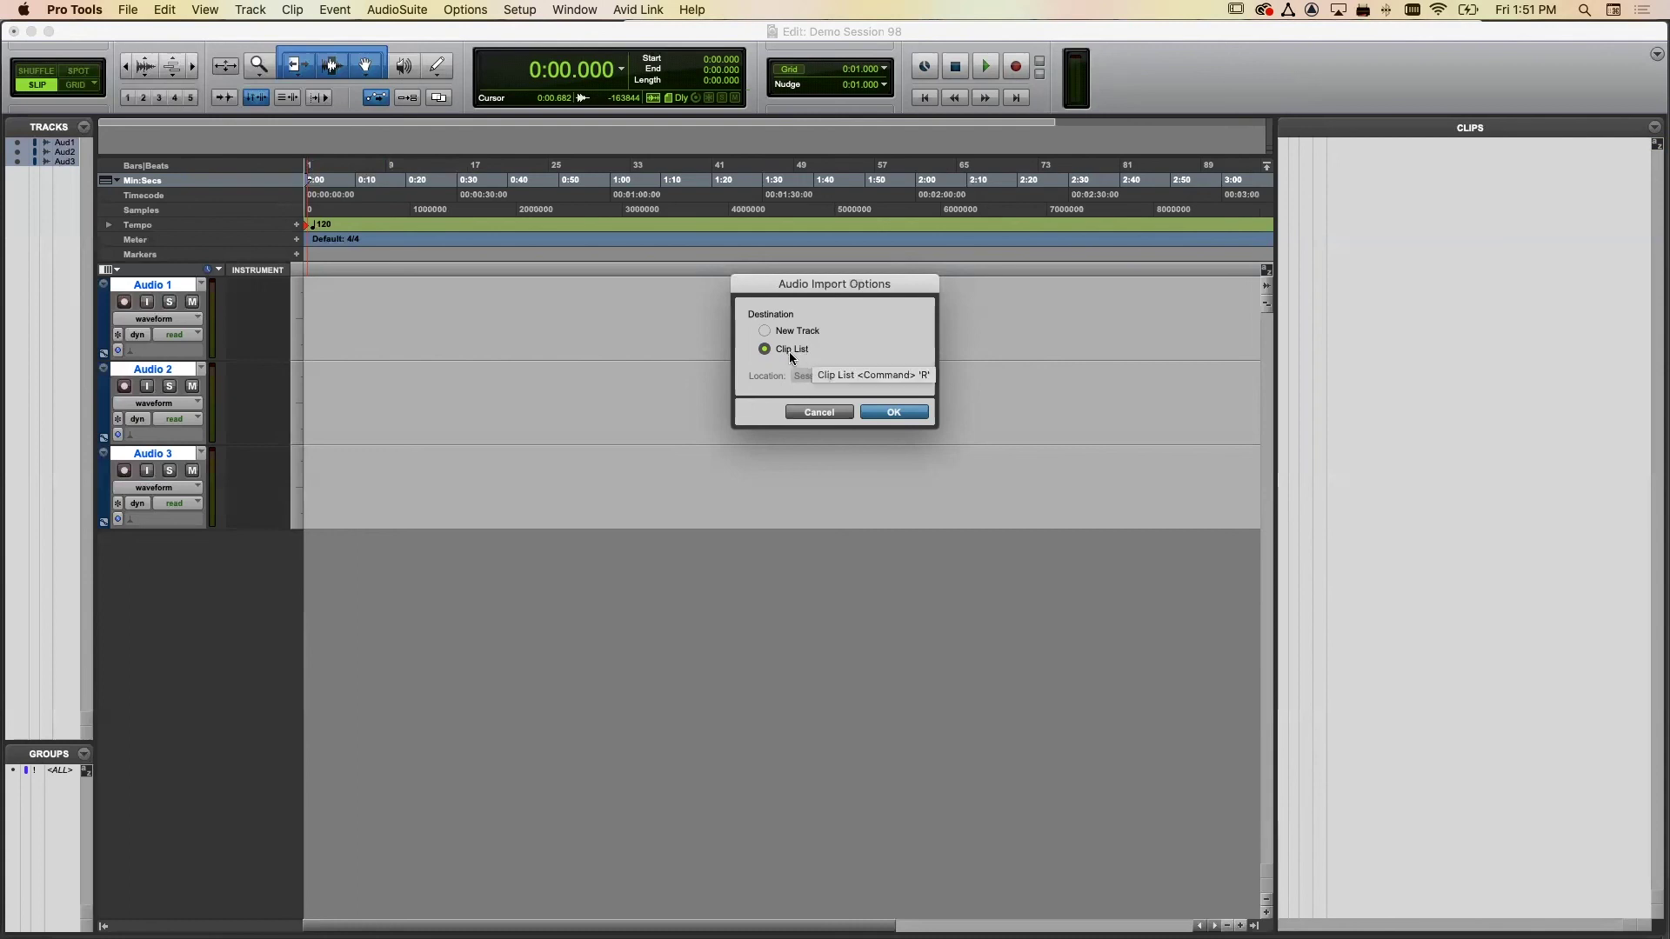
{"action": "left_click", "coordinate": [886, 408]}
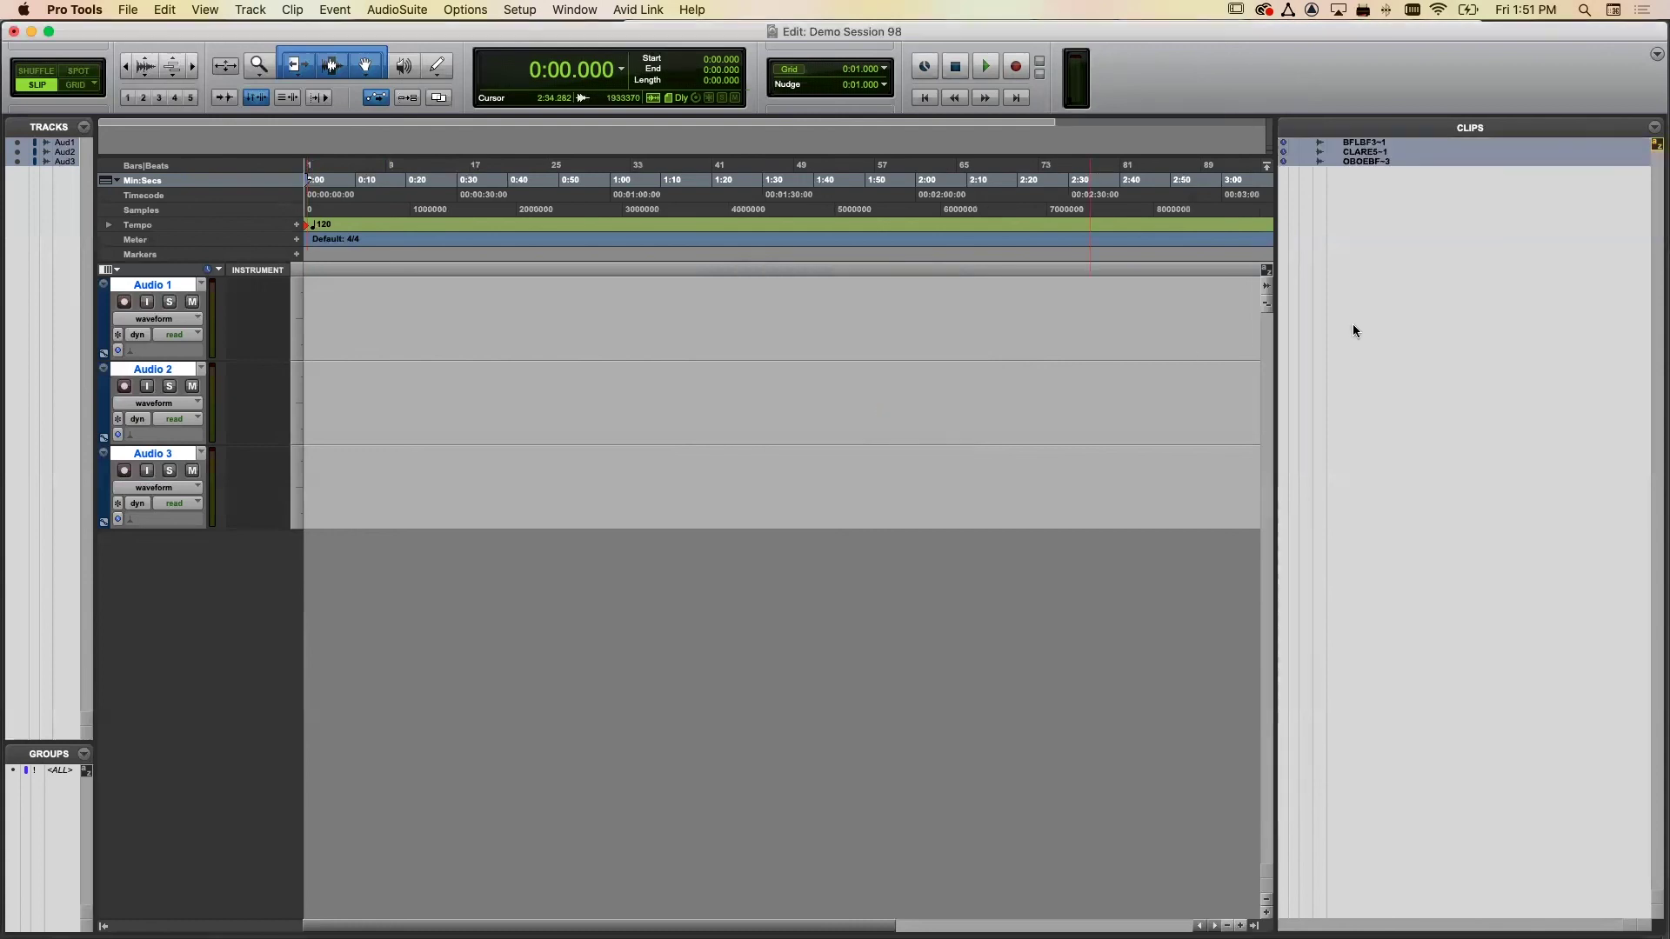
- Deselect the imported clips and narrow the Clips list to widen the track area
{"action": "left_click", "coordinate": [1280, 417]}
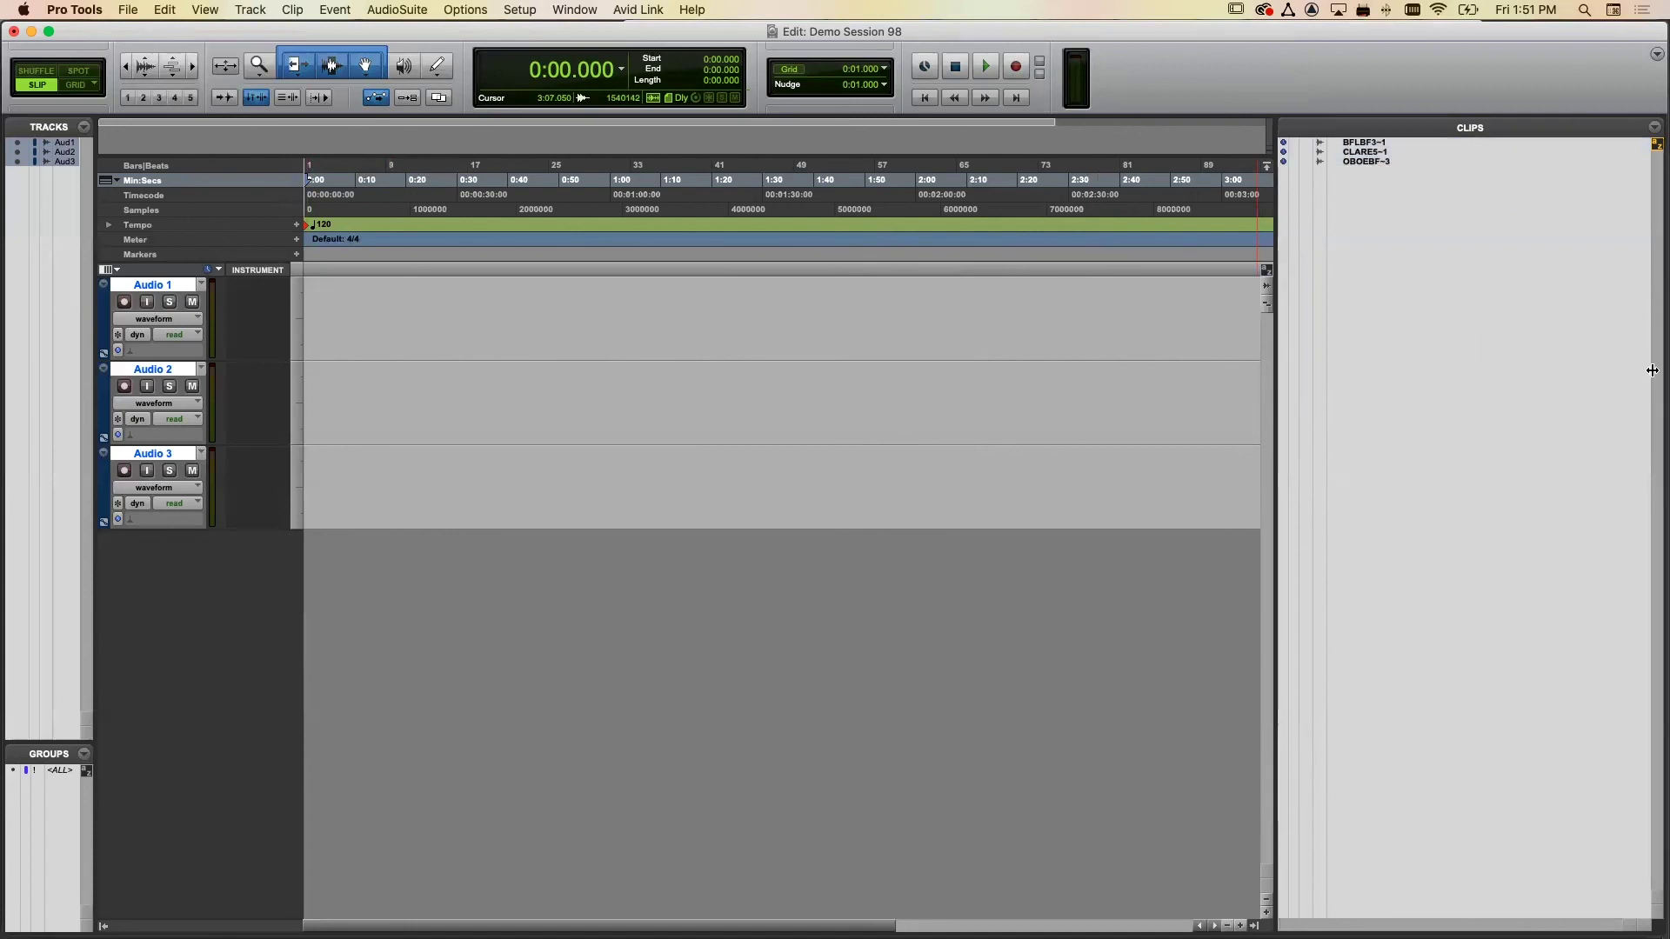
{"action": "mouse_move", "coordinate": [1660, 371]}
{"action": "left_mouse_down"}
{"action": "mouse_move", "coordinate": [1603, 365]}
{"action": "mouse_move", "coordinate": [1661, 380]}
{"action": "left_mouse_up"}
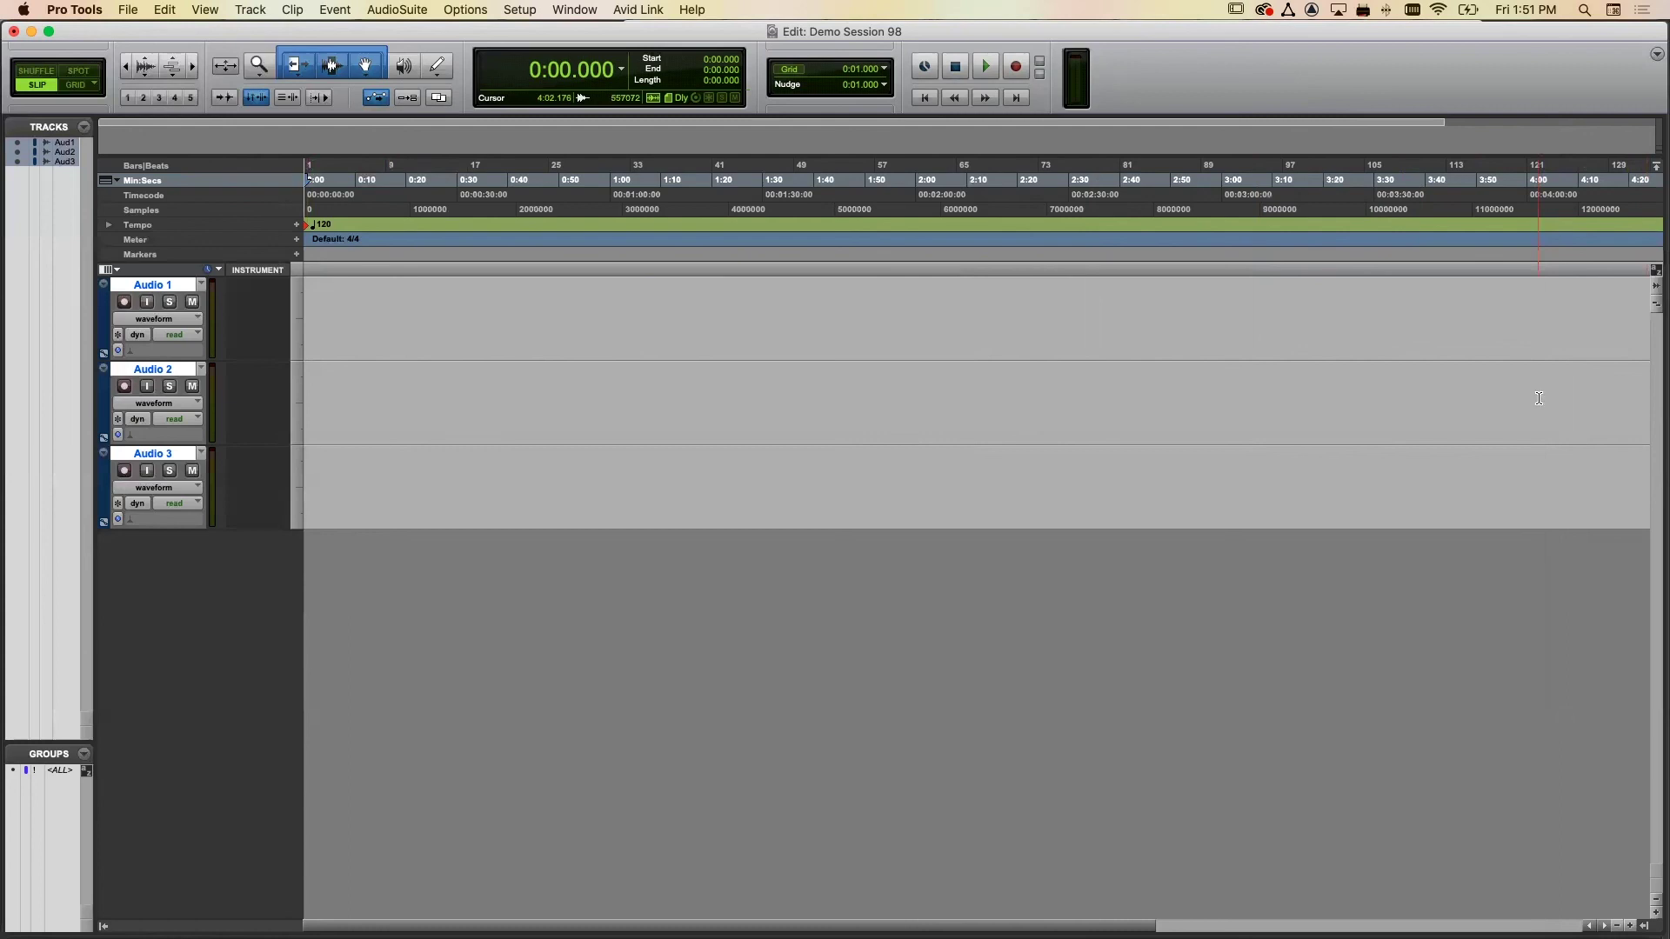
{"action": "left_click_drag", "start_coordinate": [1661, 405], "coordinate": [1400, 405]}
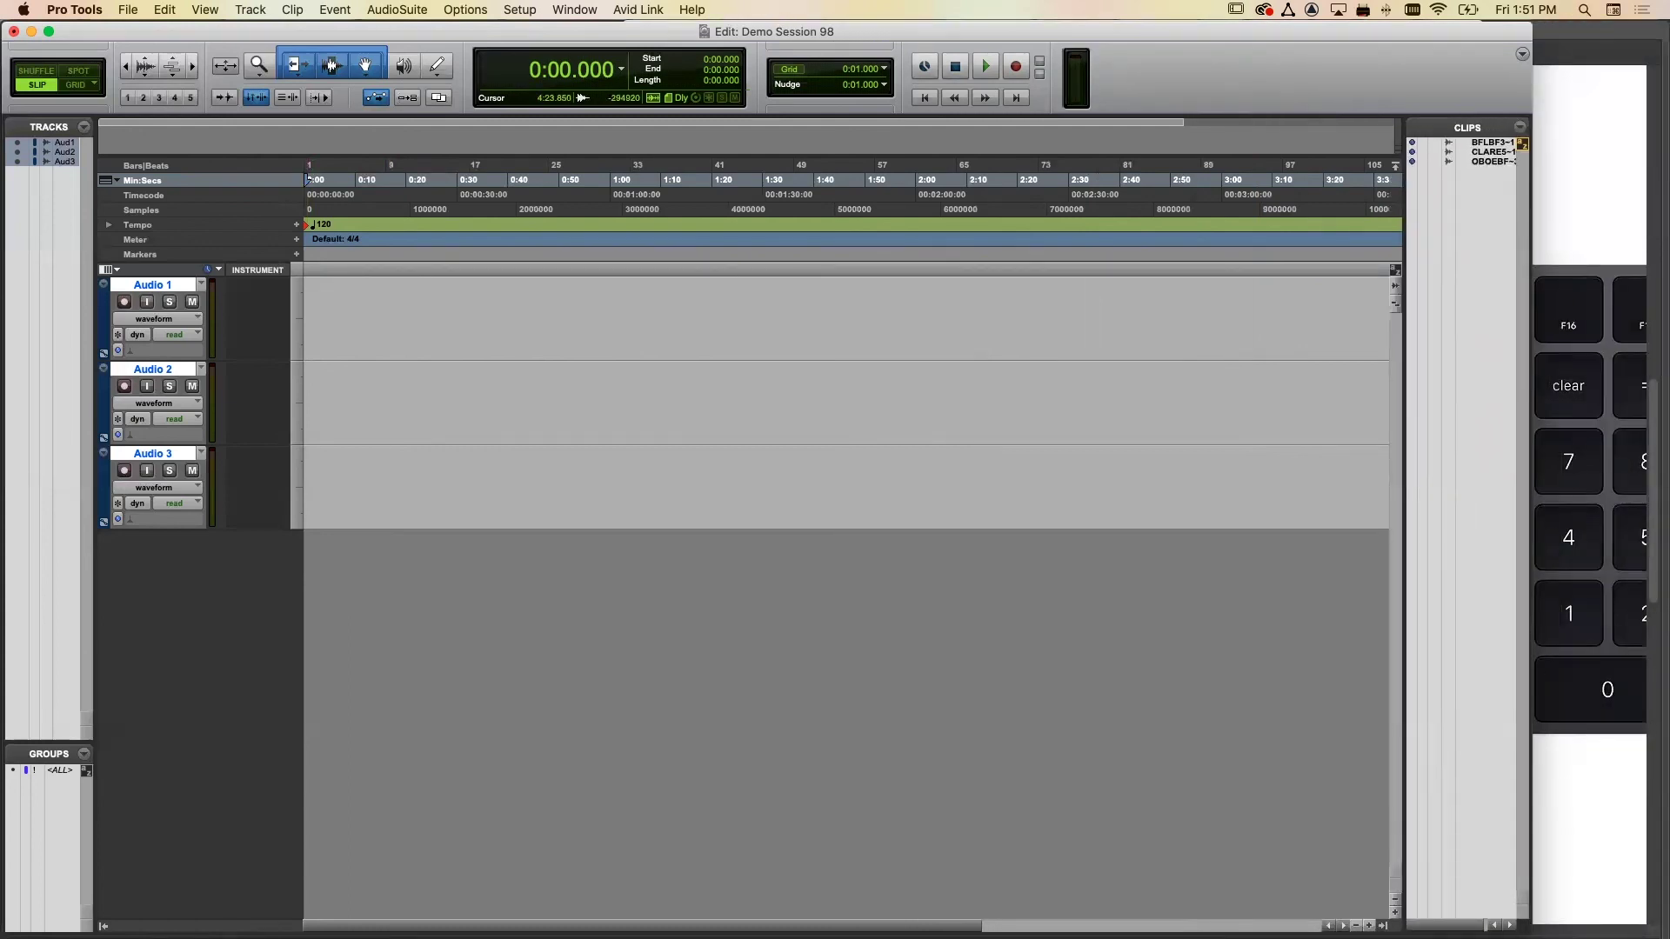
{"action": "left_click_drag", "start_coordinate": [1539, 437], "coordinate": [1422, 445]}
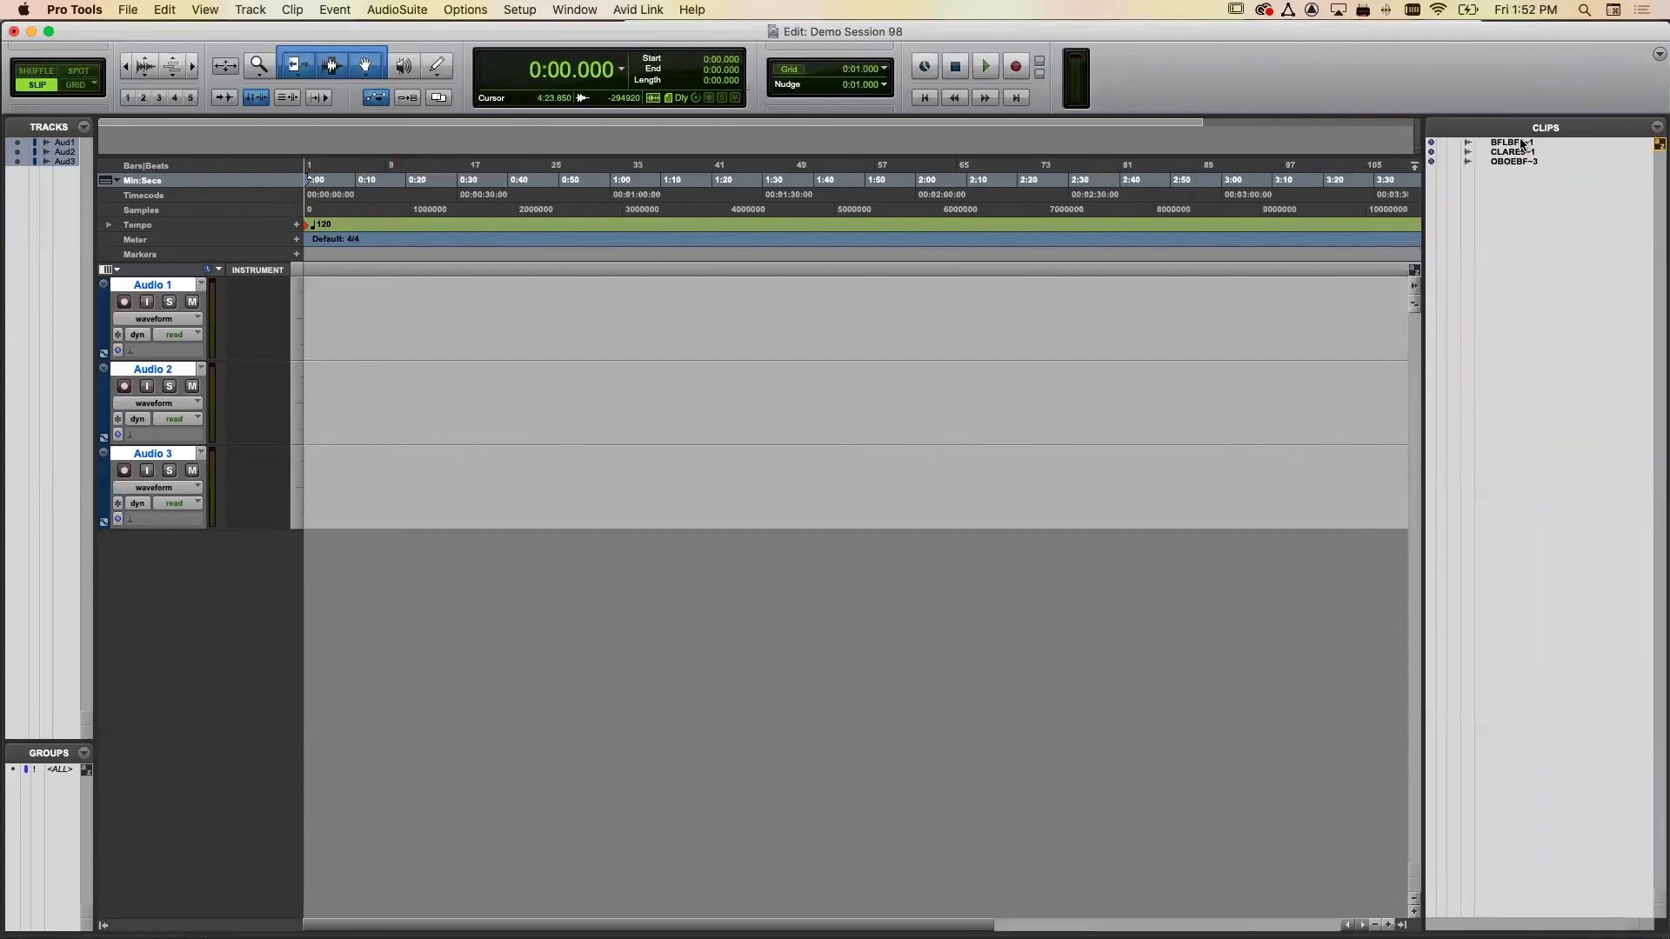
- Place the CLARE5~1 clip on the Audio 2 track, starting at about 0:08
{"action": "left_click", "coordinate": [1521, 144]}
{"action": "left_click", "coordinate": [1519, 163]}
{"action": "left_click", "coordinate": [1516, 154]}
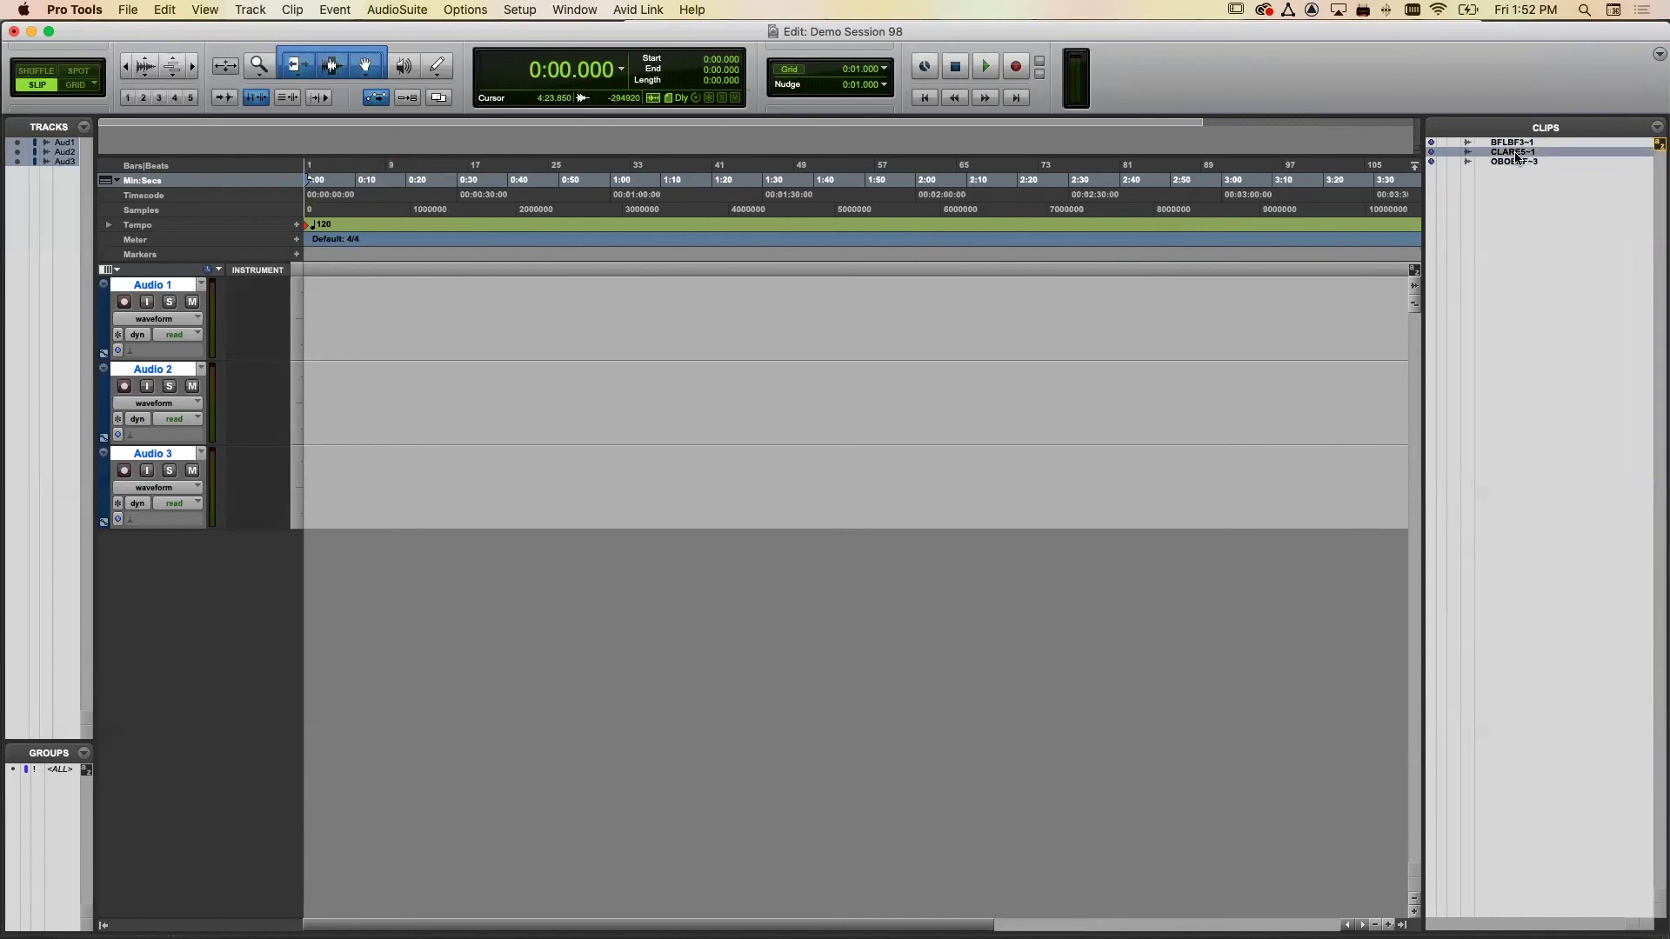
{"action": "left_click_drag", "start_coordinate": [1515, 155], "coordinate": [991, 317]}
{"action": "left_click_drag", "start_coordinate": [865, 348], "coordinate": [351, 426]}
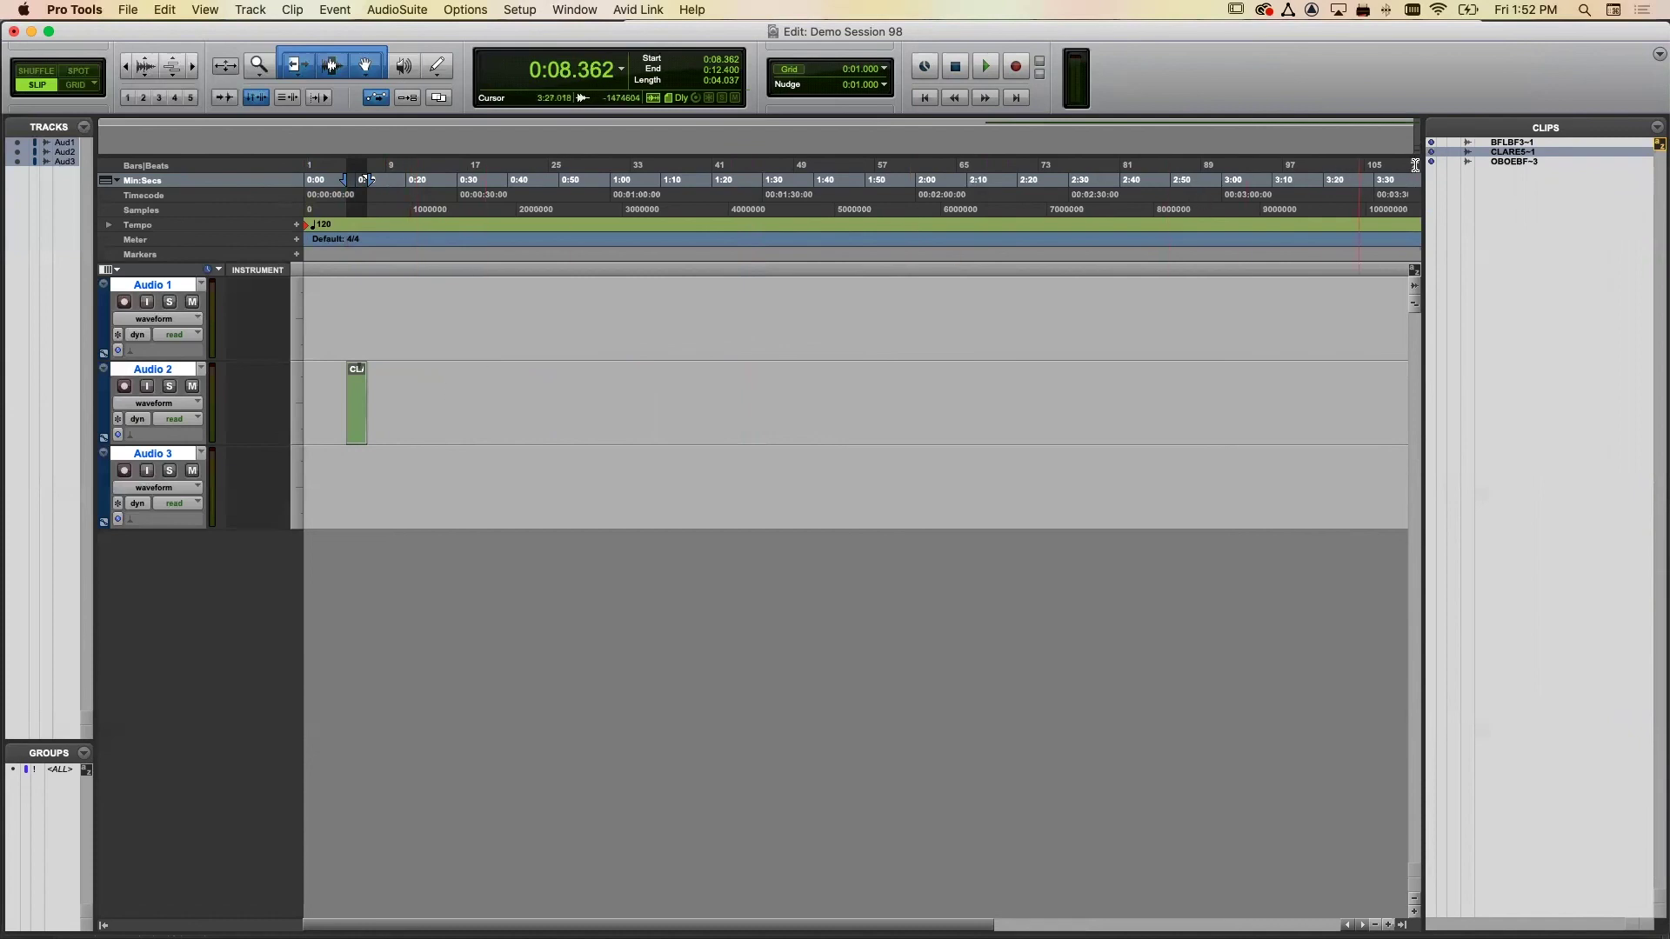
- Place the OBOEBF~3 clip on Audio 1 at about 0:05 and the BFLBF3~1 clip on Audio 3 at about 0:12
{"action": "left_click", "coordinate": [1511, 162]}
{"action": "left_click_drag", "start_coordinate": [1504, 158], "coordinate": [330, 355]}
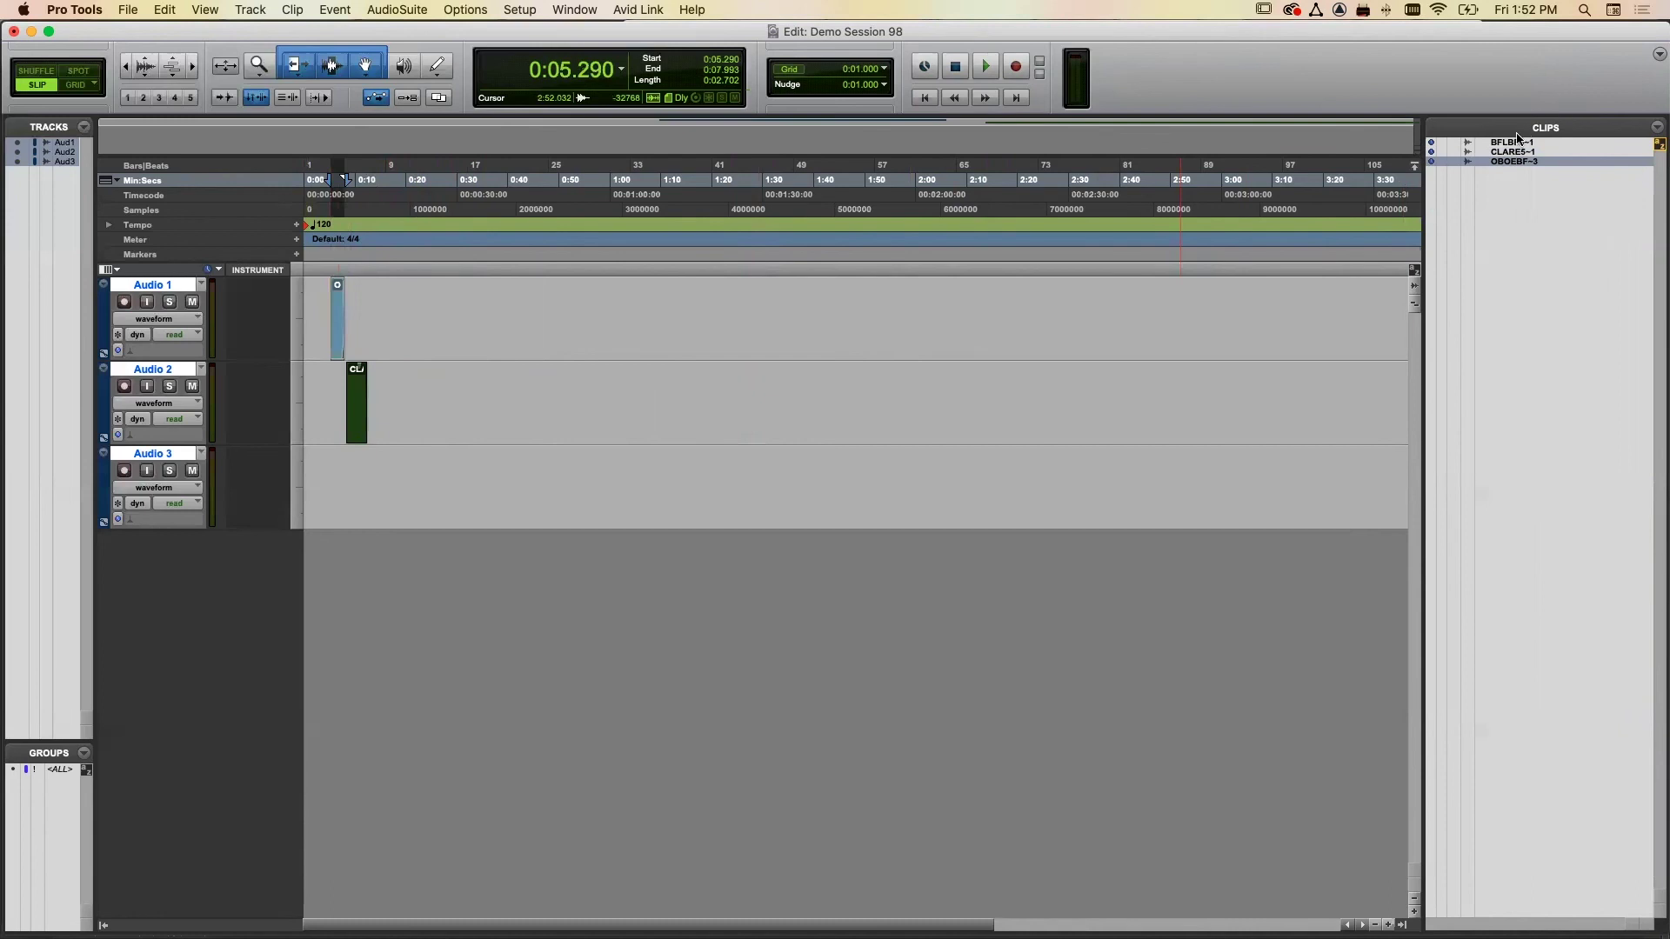
{"action": "left_click_drag", "start_coordinate": [1512, 145], "coordinate": [365, 496]}
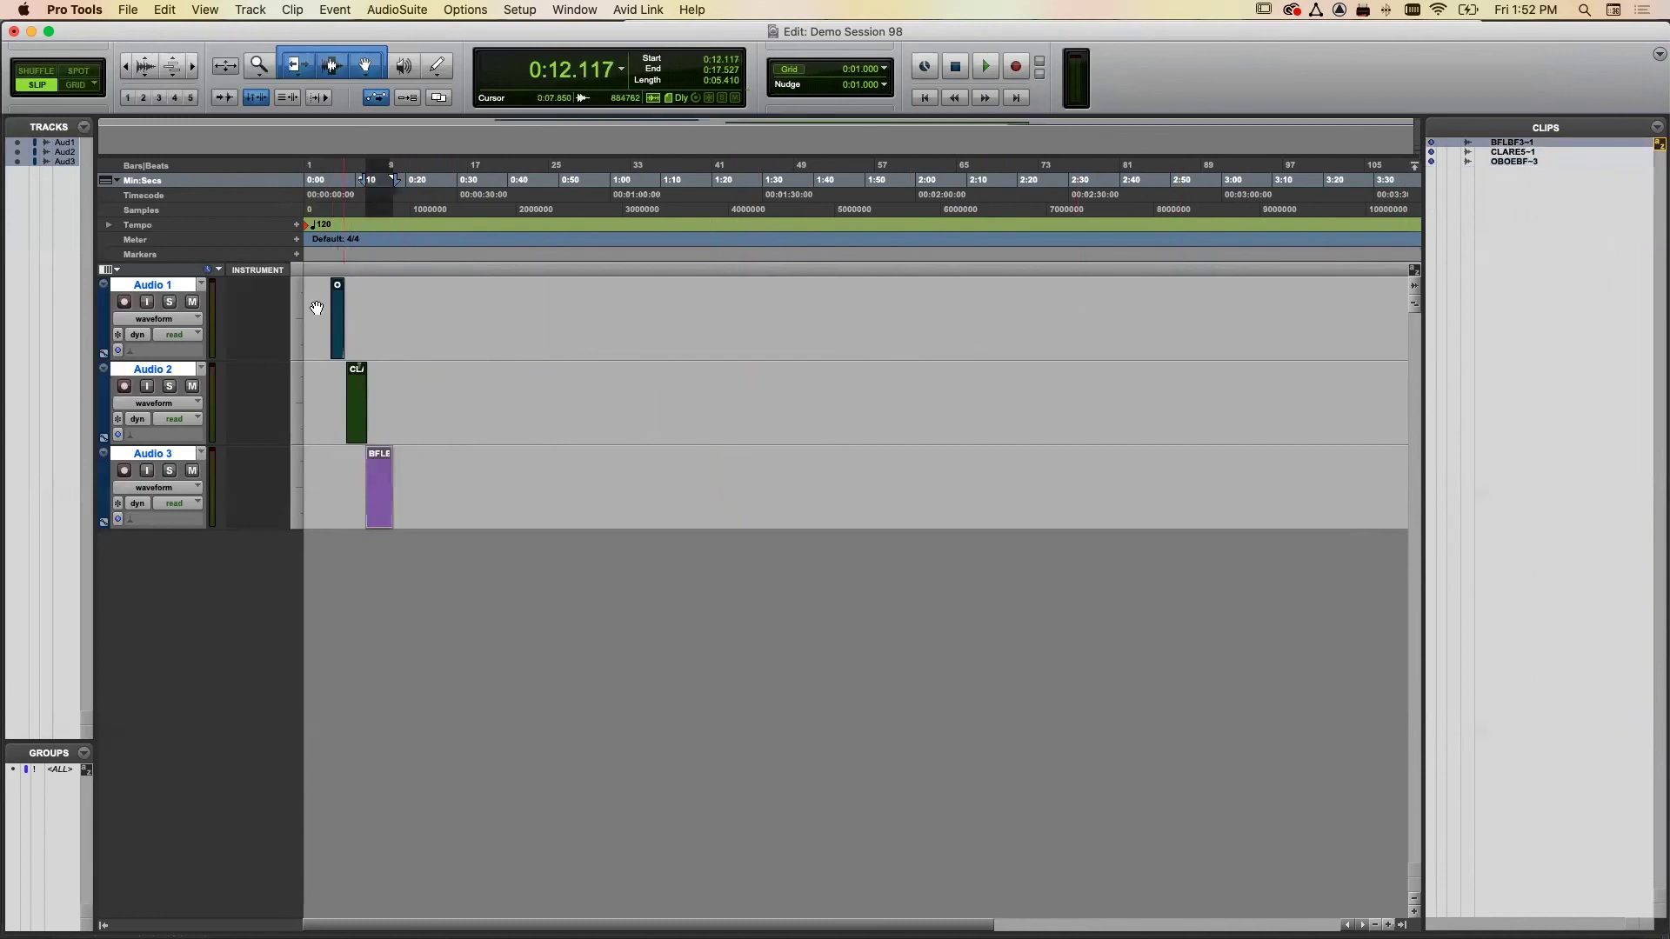
- Play the three clips from about 0:03.75 and stop playback once the Audio 3 clip ends
{"action": "left_click", "coordinate": [322, 205]}
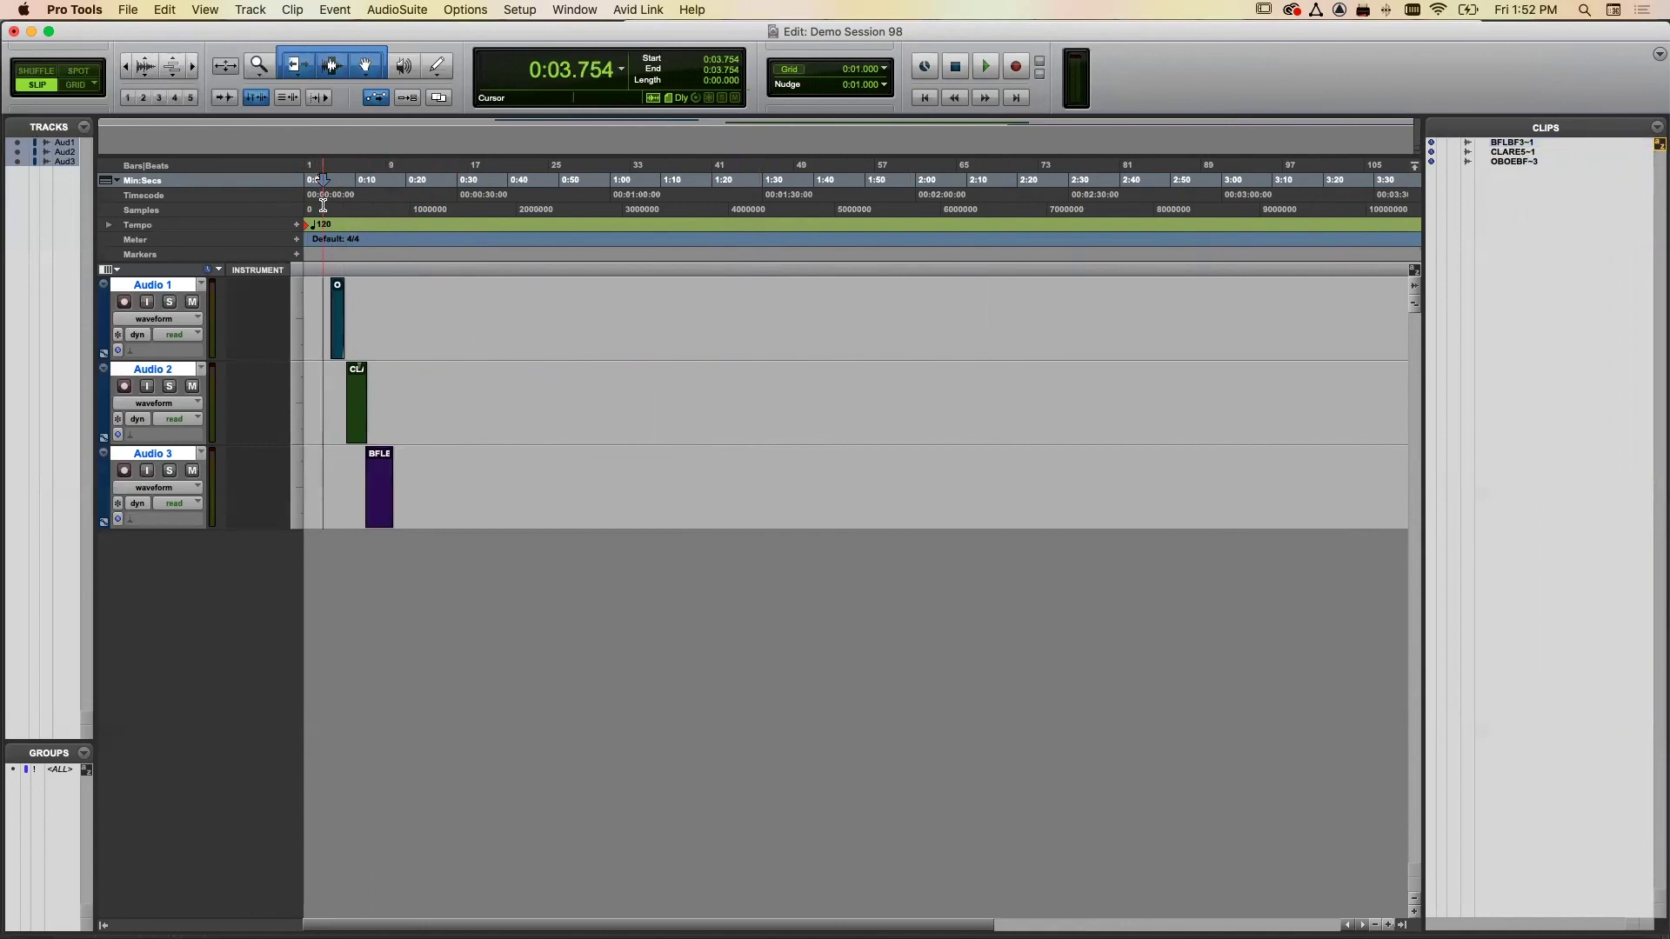
{"action": "left_click", "coordinate": [986, 67]}
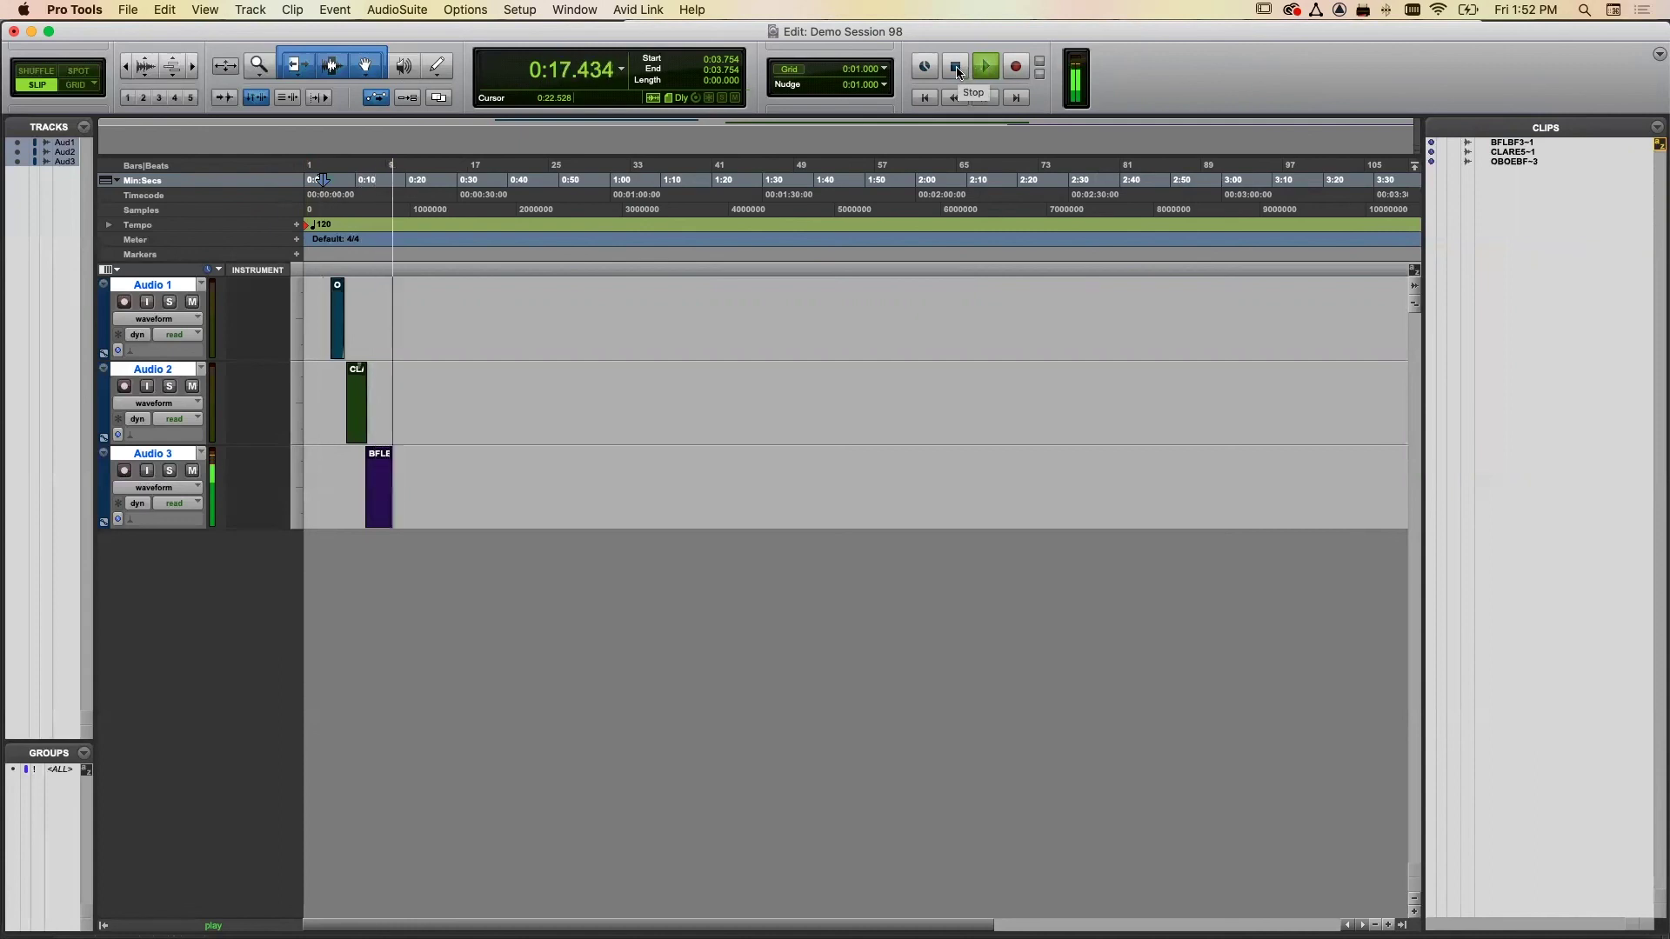
{"action": "left_click", "coordinate": [955, 68]}
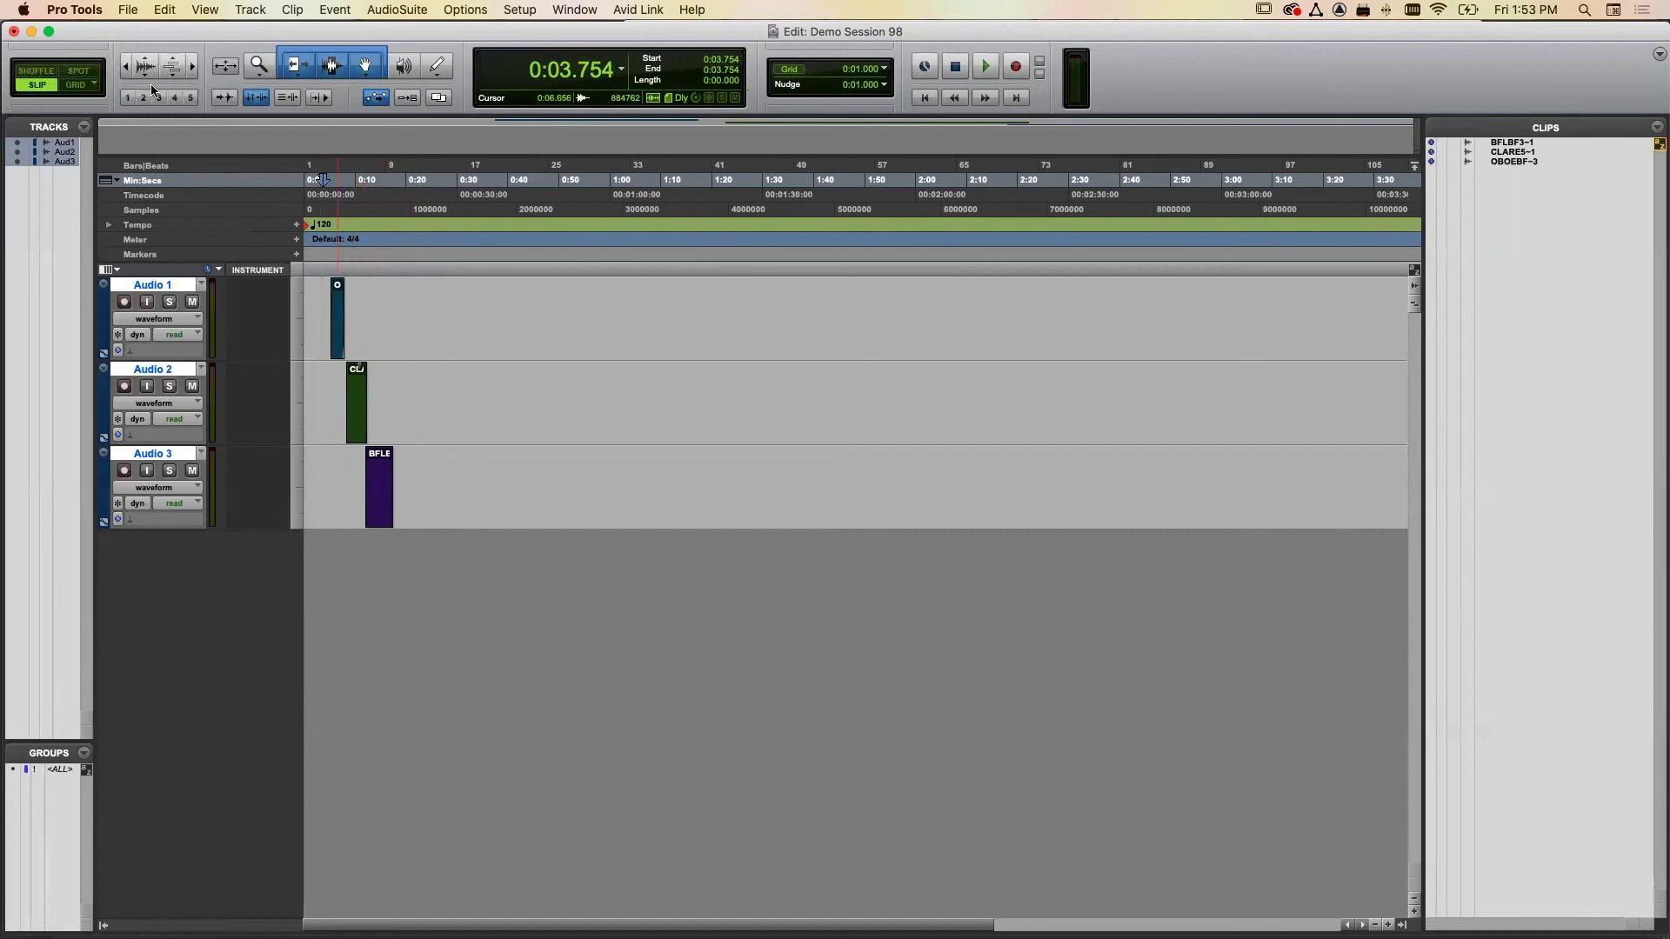
- Zoom the timeline horizontally in and out, ending with the three clips enlarged across roughly the first 26 seconds
{"action": "left_click", "coordinate": [193, 67]}
{"action": "left_click", "coordinate": [193, 67]}
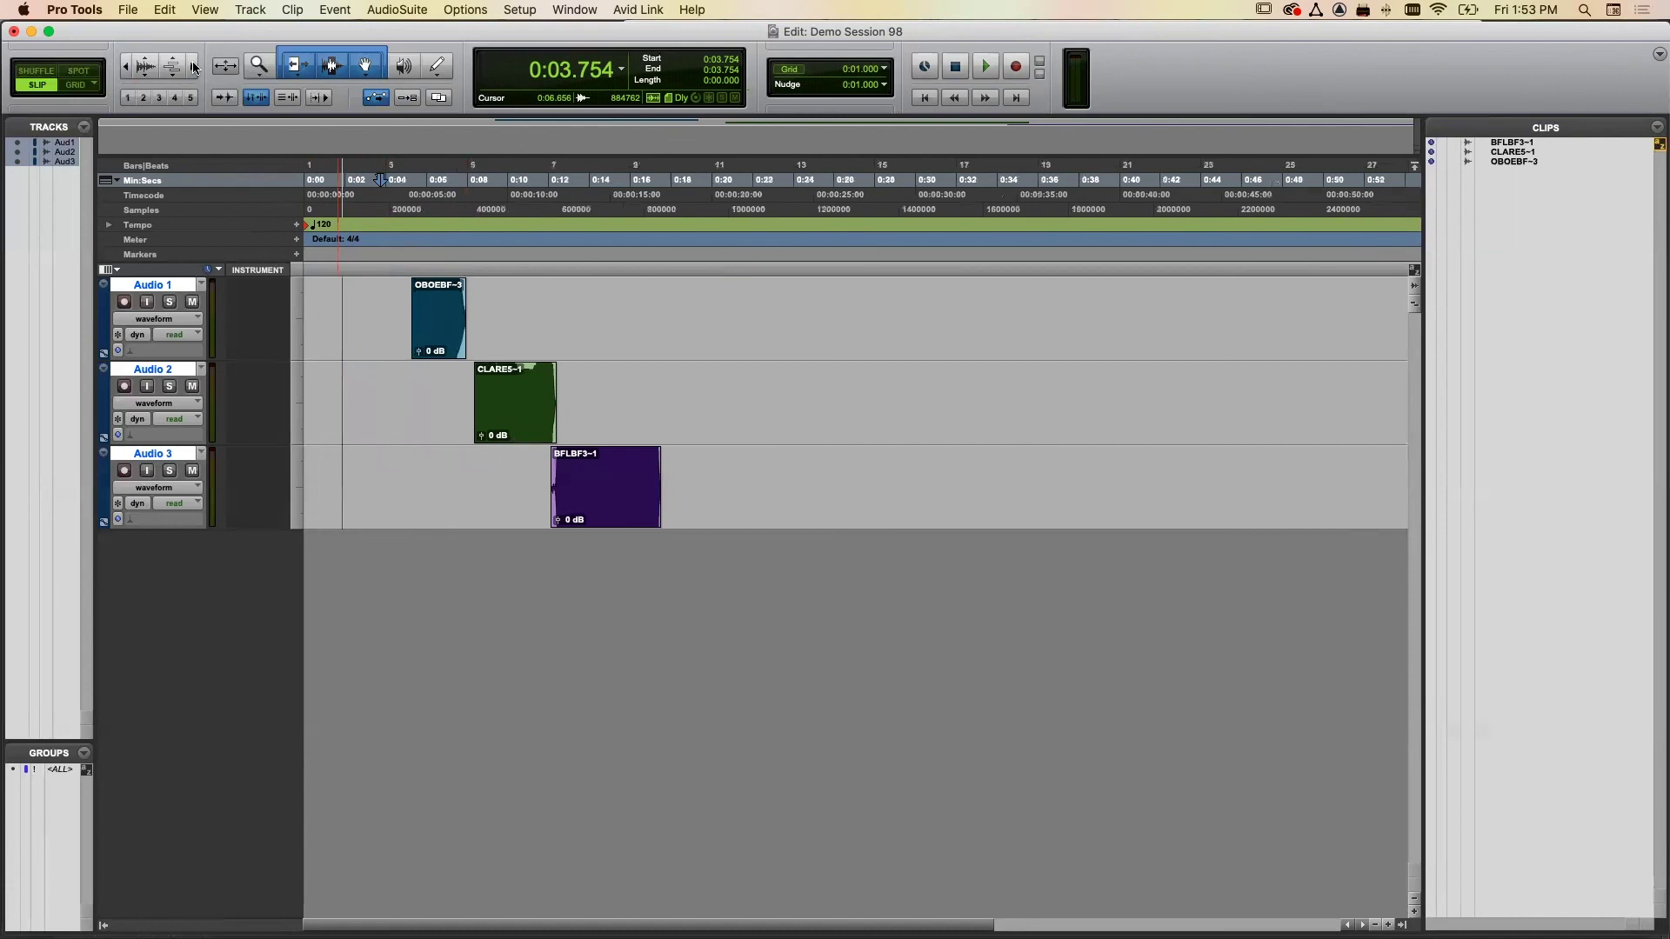
{"action": "left_click", "coordinate": [193, 67]}
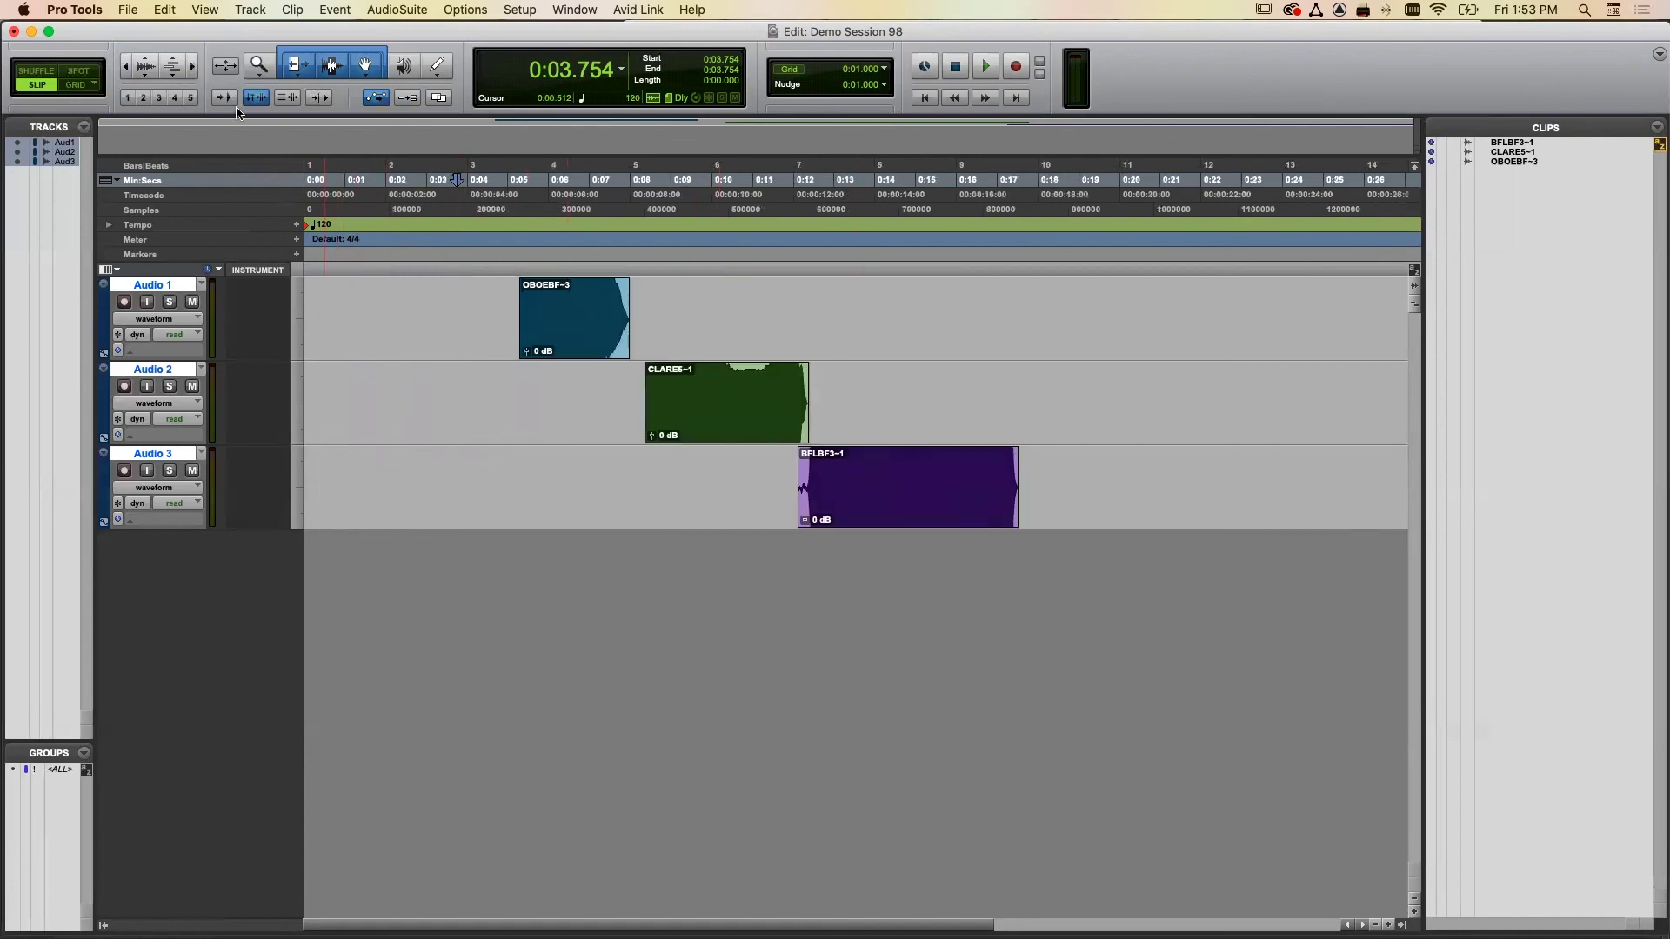
{"action": "left_click", "coordinate": [127, 68]}
{"action": "left_click", "coordinate": [126, 68]}
{"action": "left_click", "coordinate": [126, 68]}
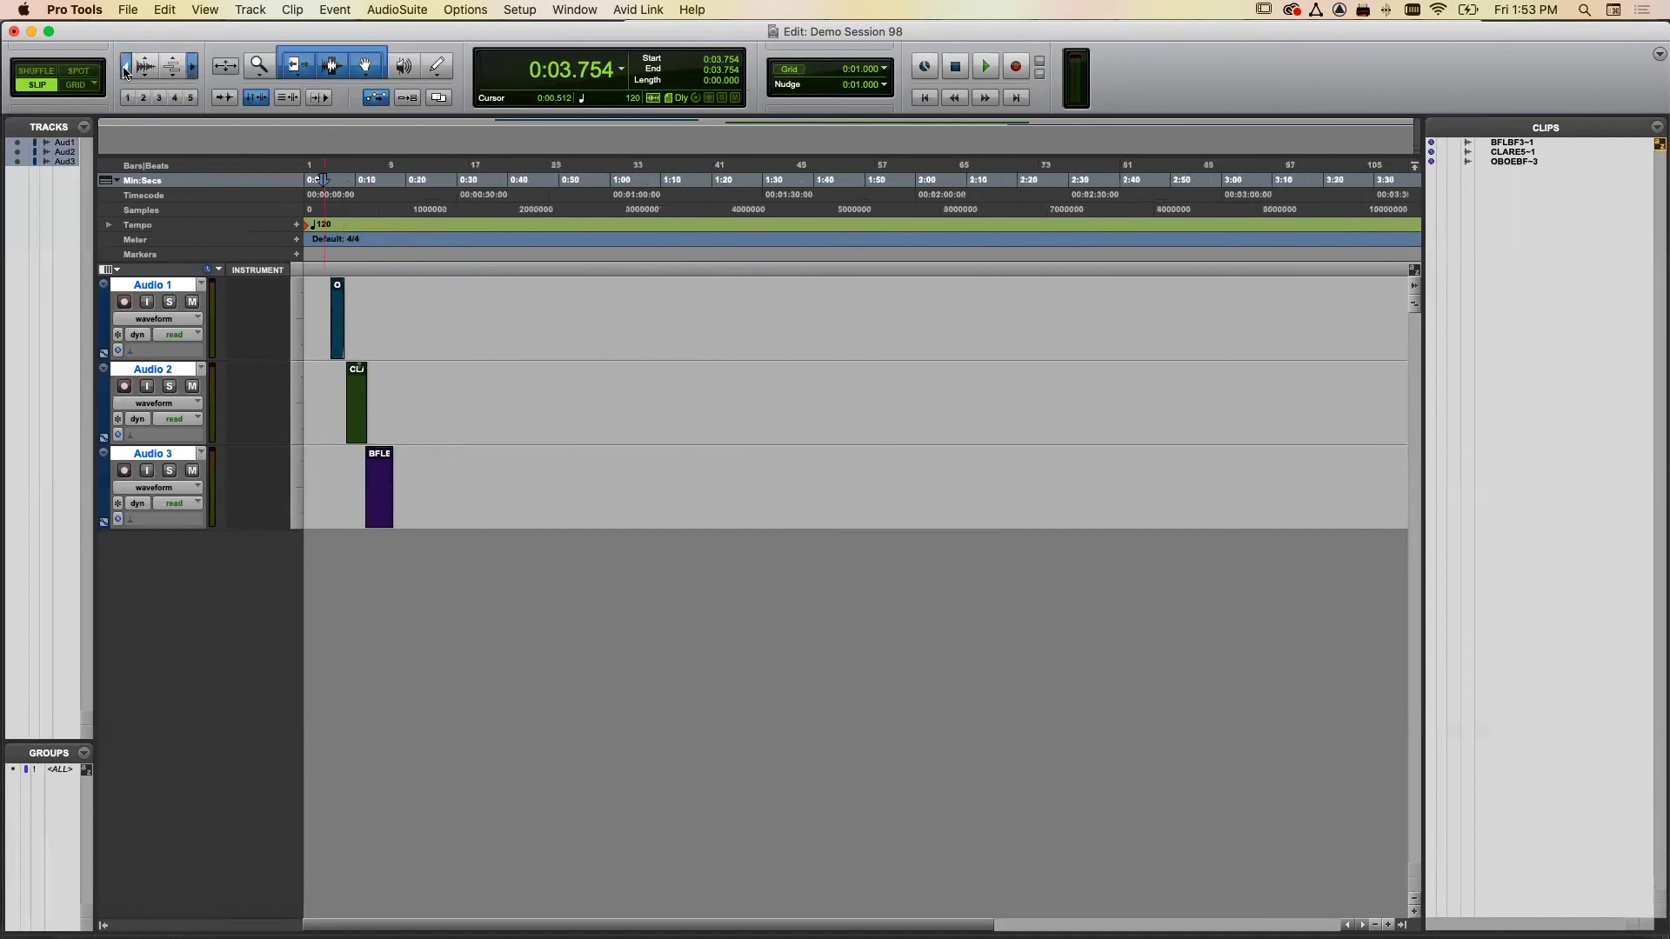
{"action": "left_click", "coordinate": [126, 68]}
{"action": "left_click", "coordinate": [191, 68]}
{"action": "left_click", "coordinate": [191, 68]}
{"action": "left_click", "coordinate": [191, 68]}
{"action": "left_click", "coordinate": [190, 68]}
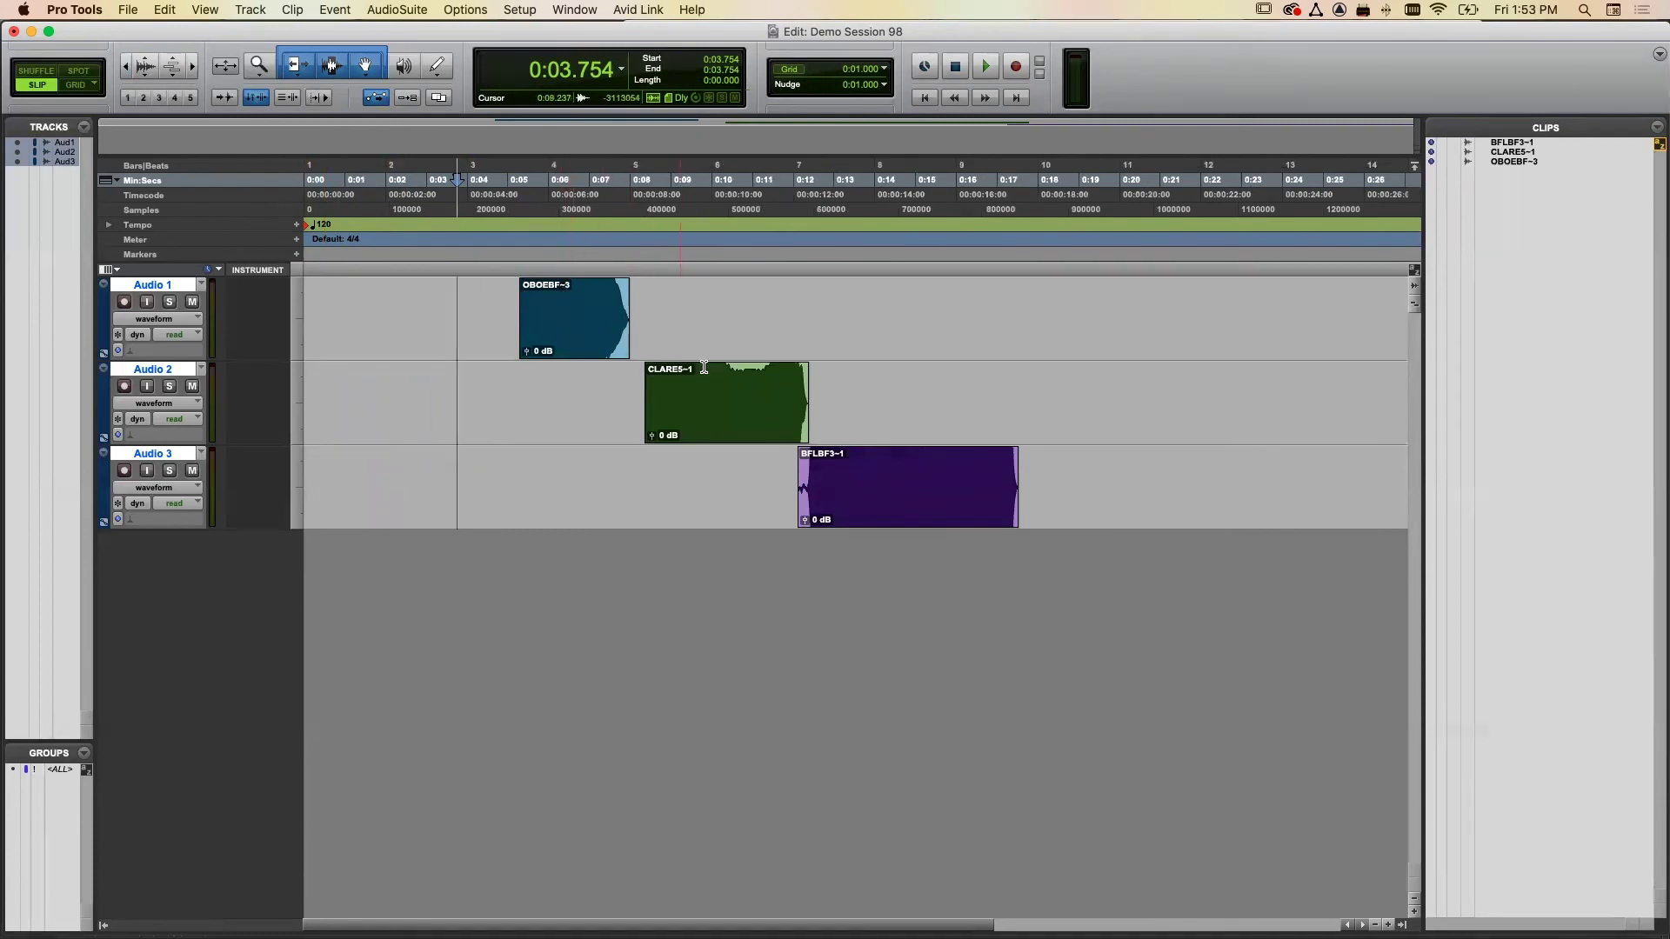
- Reduce the audio waveform height on all tracks so the full outline of each clip's waveform shows
{"action": "left_click", "coordinate": [143, 73]}
{"action": "left_click", "coordinate": [144, 73]}
{"action": "left_click", "coordinate": [145, 73]}
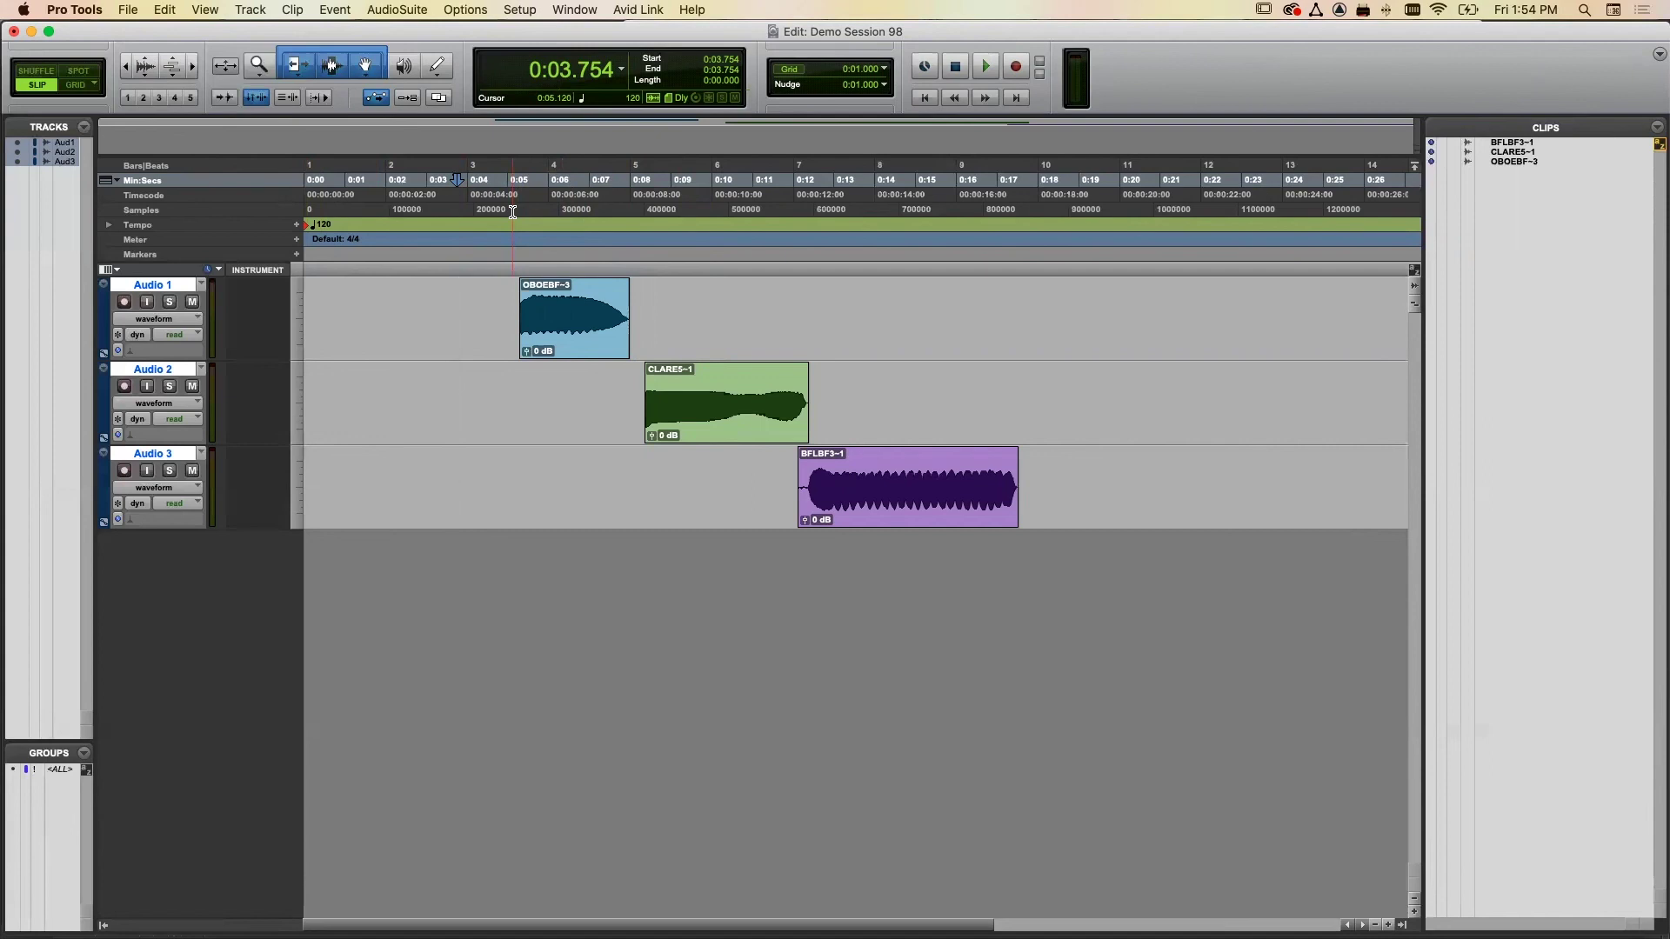
{"action": "left_click", "coordinate": [143, 74]}
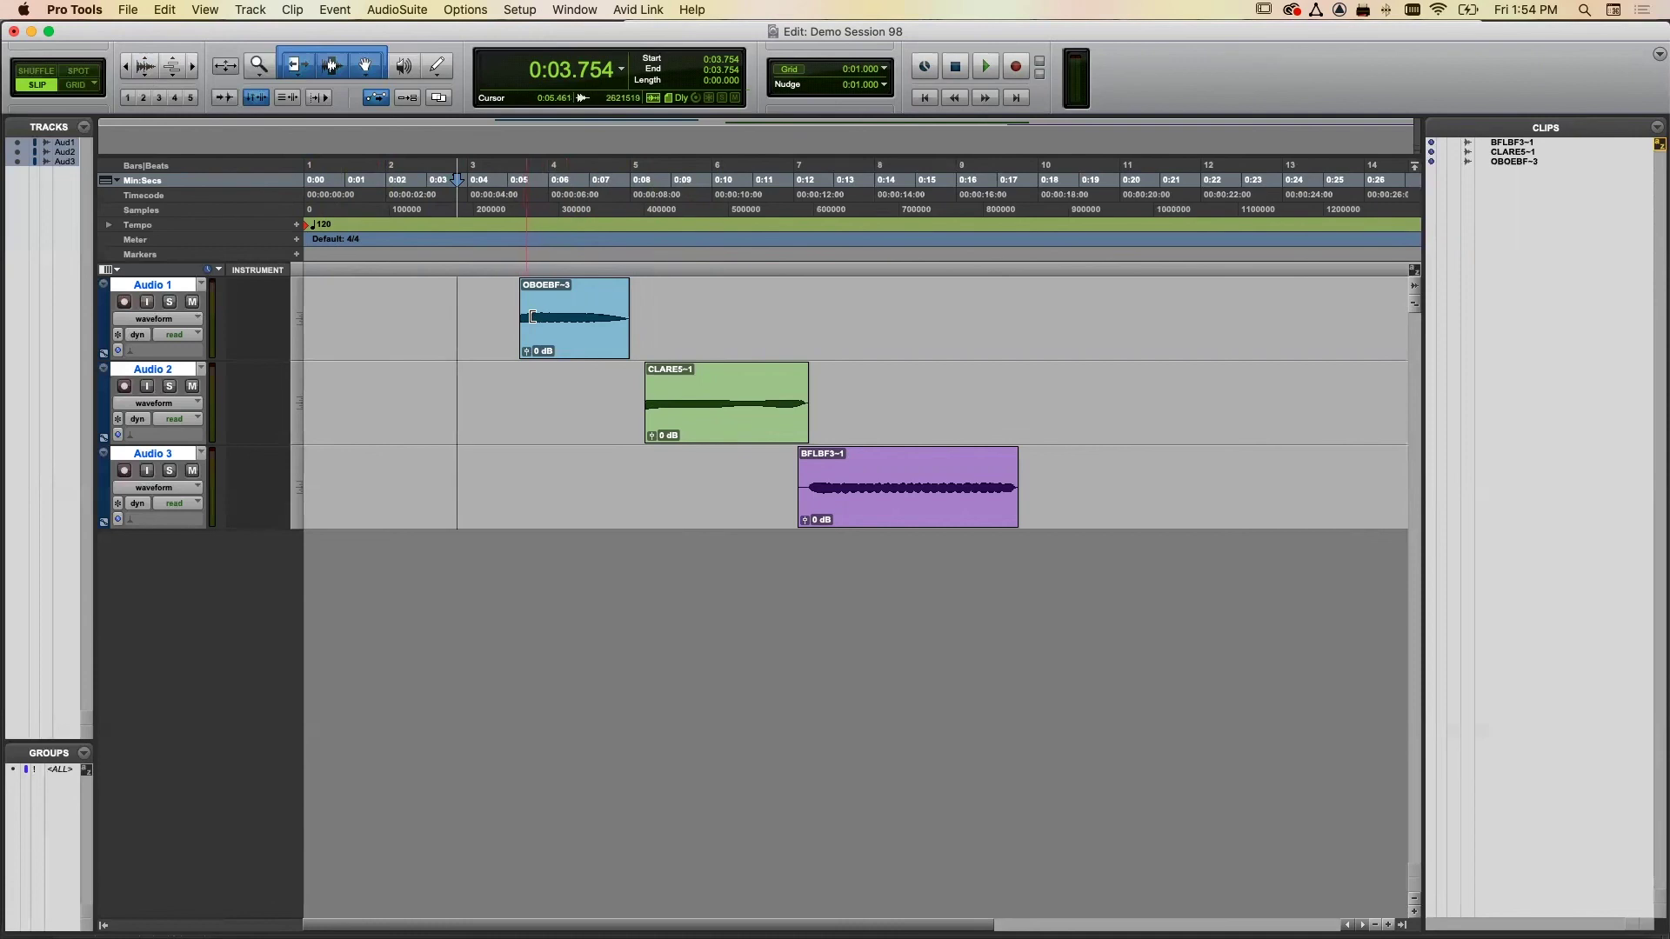
{"action": "left_click", "coordinate": [145, 65]}
{"action": "left_click", "coordinate": [145, 65]}
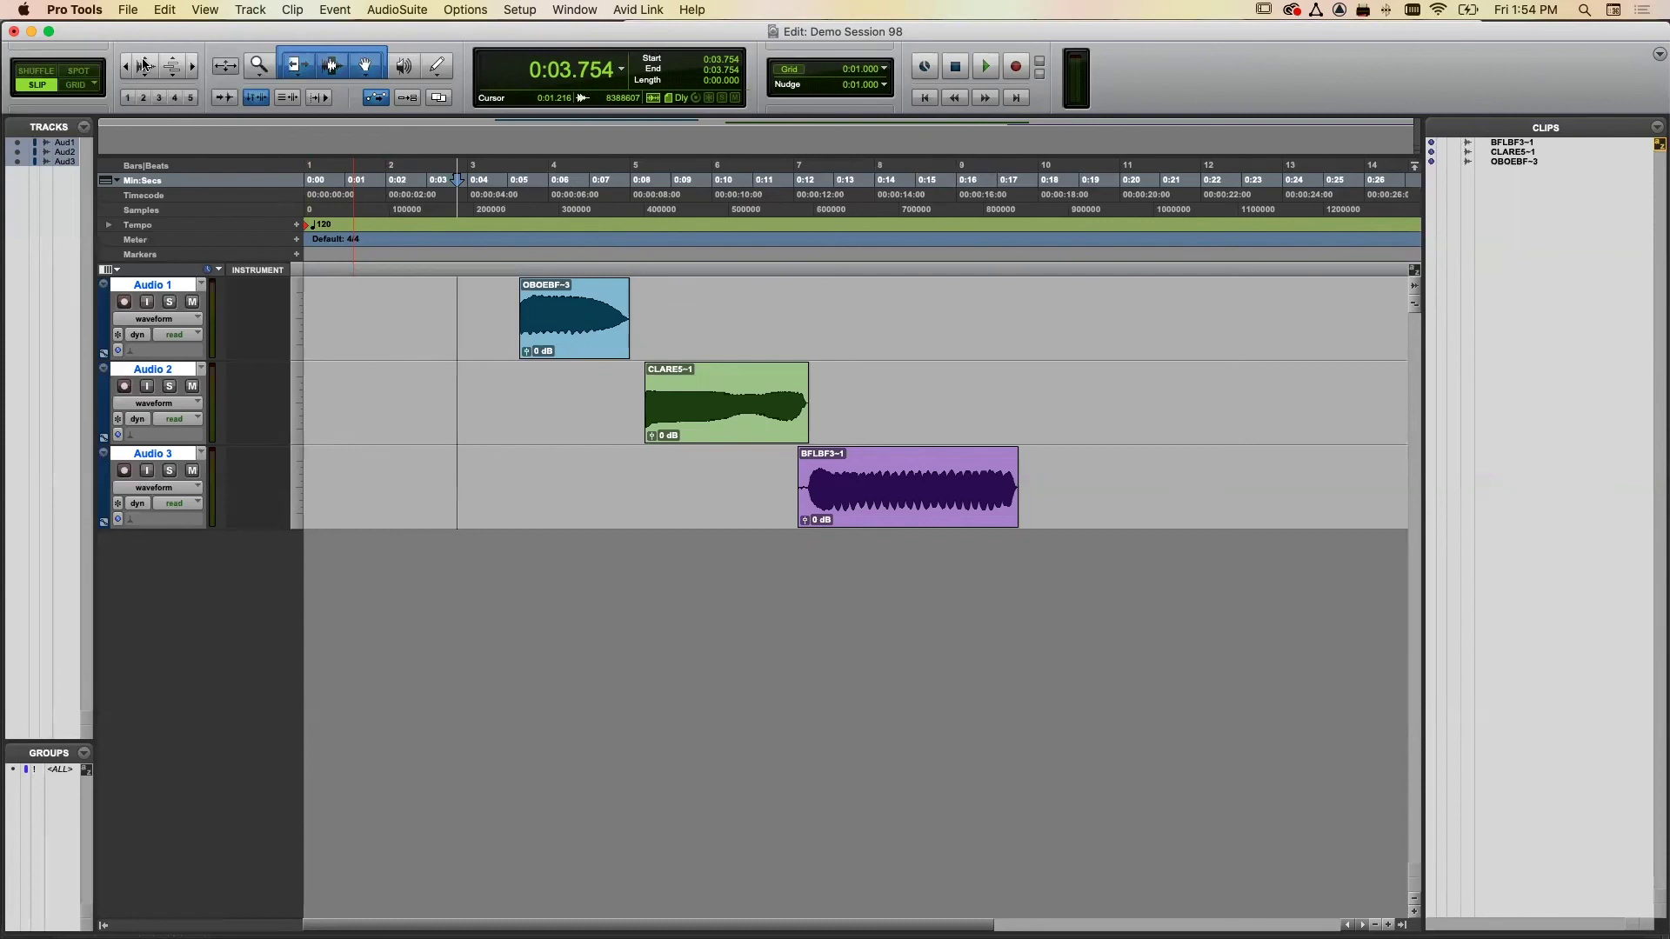
- Play the oboe clip on Audio 1 from about 0:05 and stop playback
{"action": "left_click", "coordinate": [511, 207]}
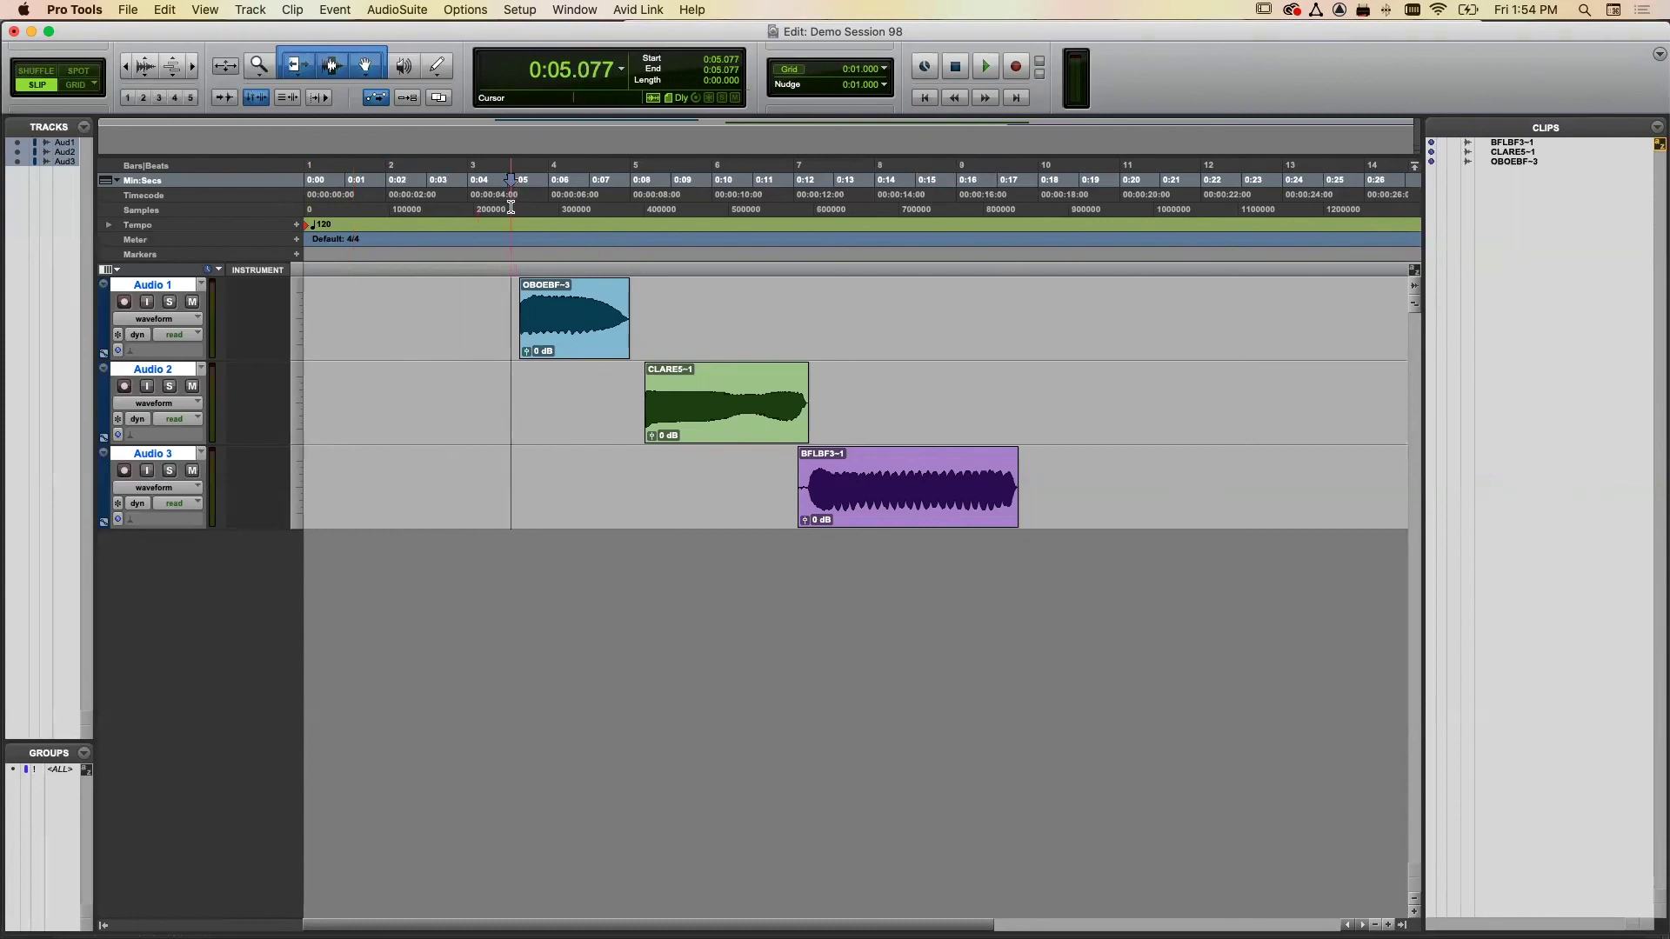
{"action": "key", "text": "space"}
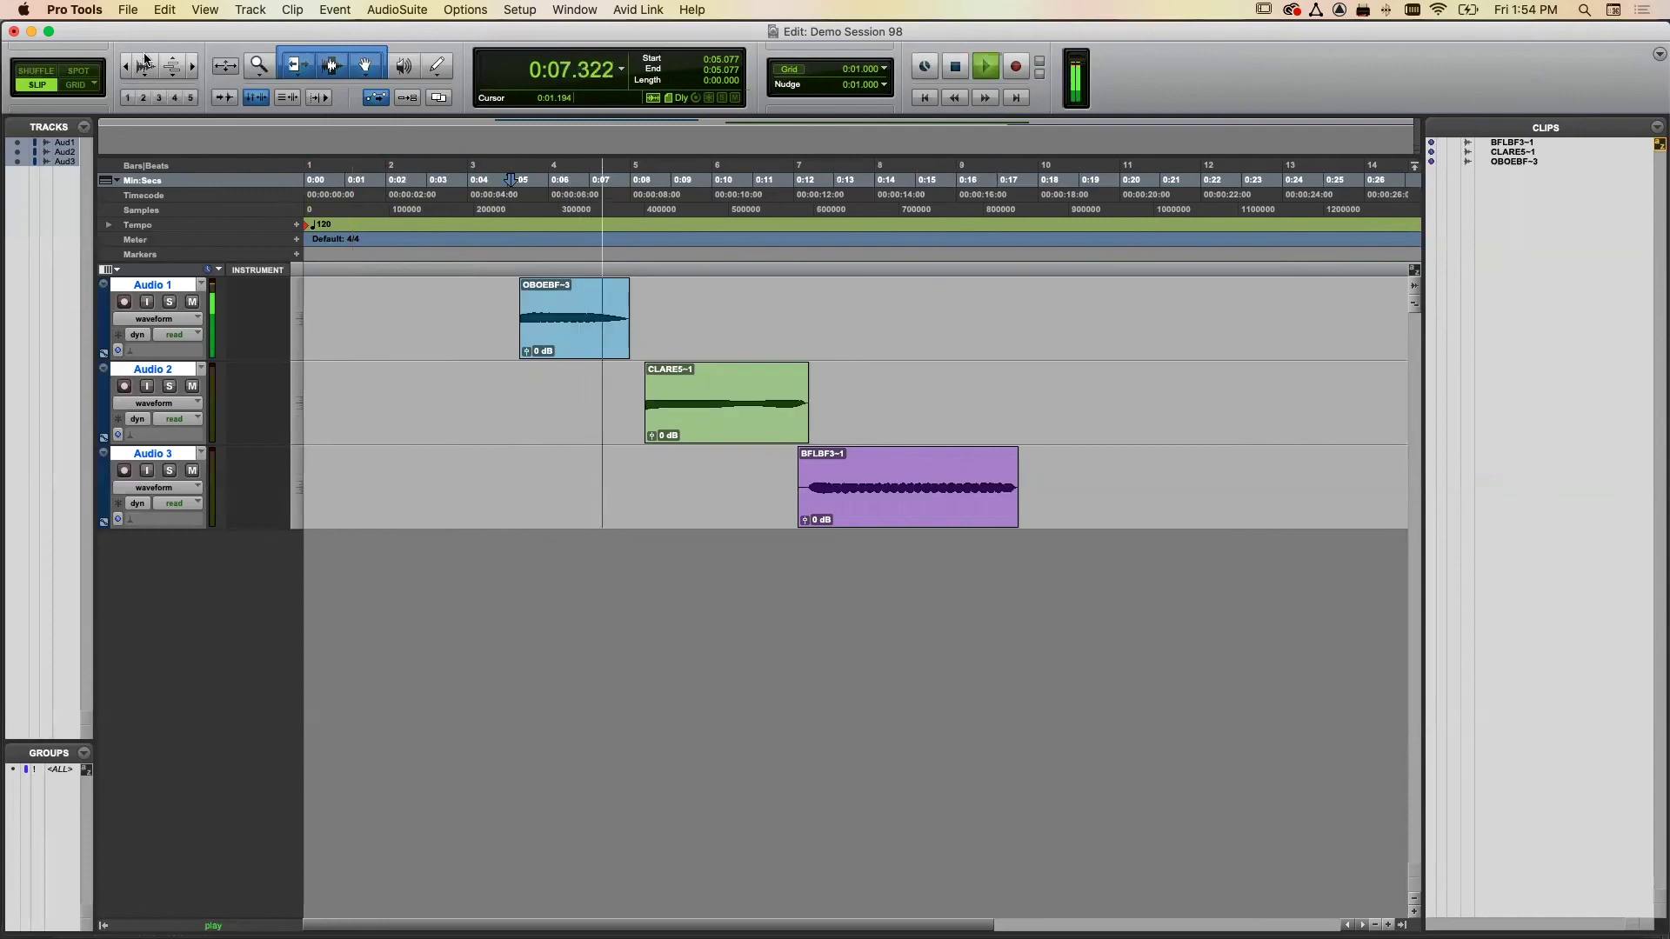
{"action": "key", "text": "space"}
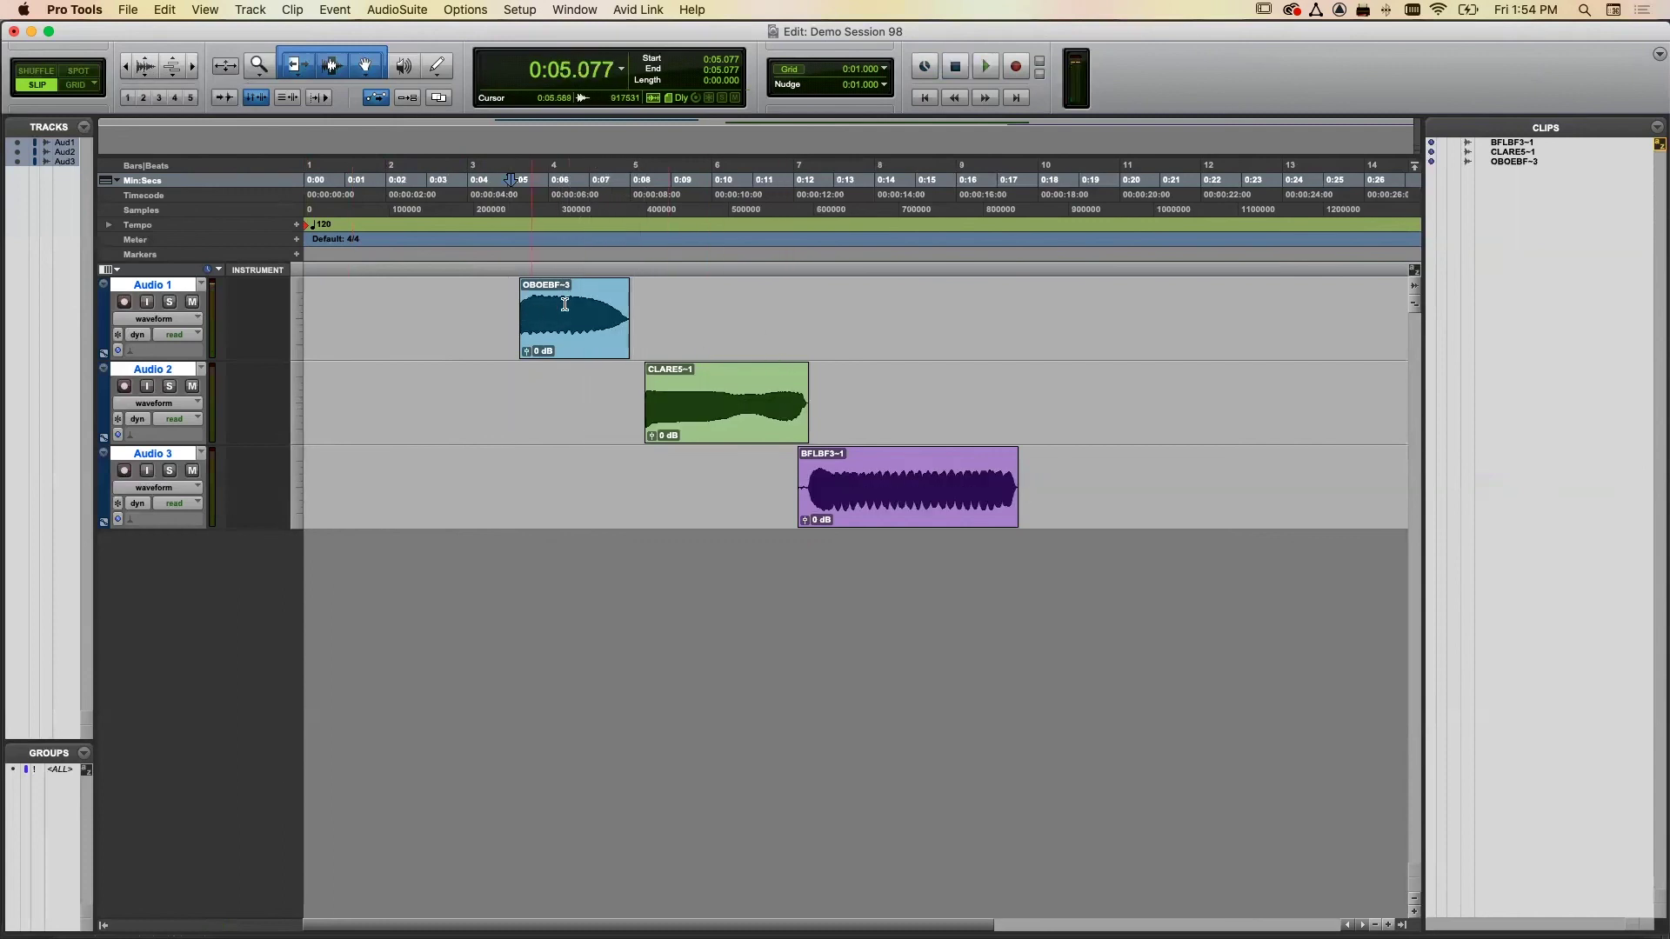
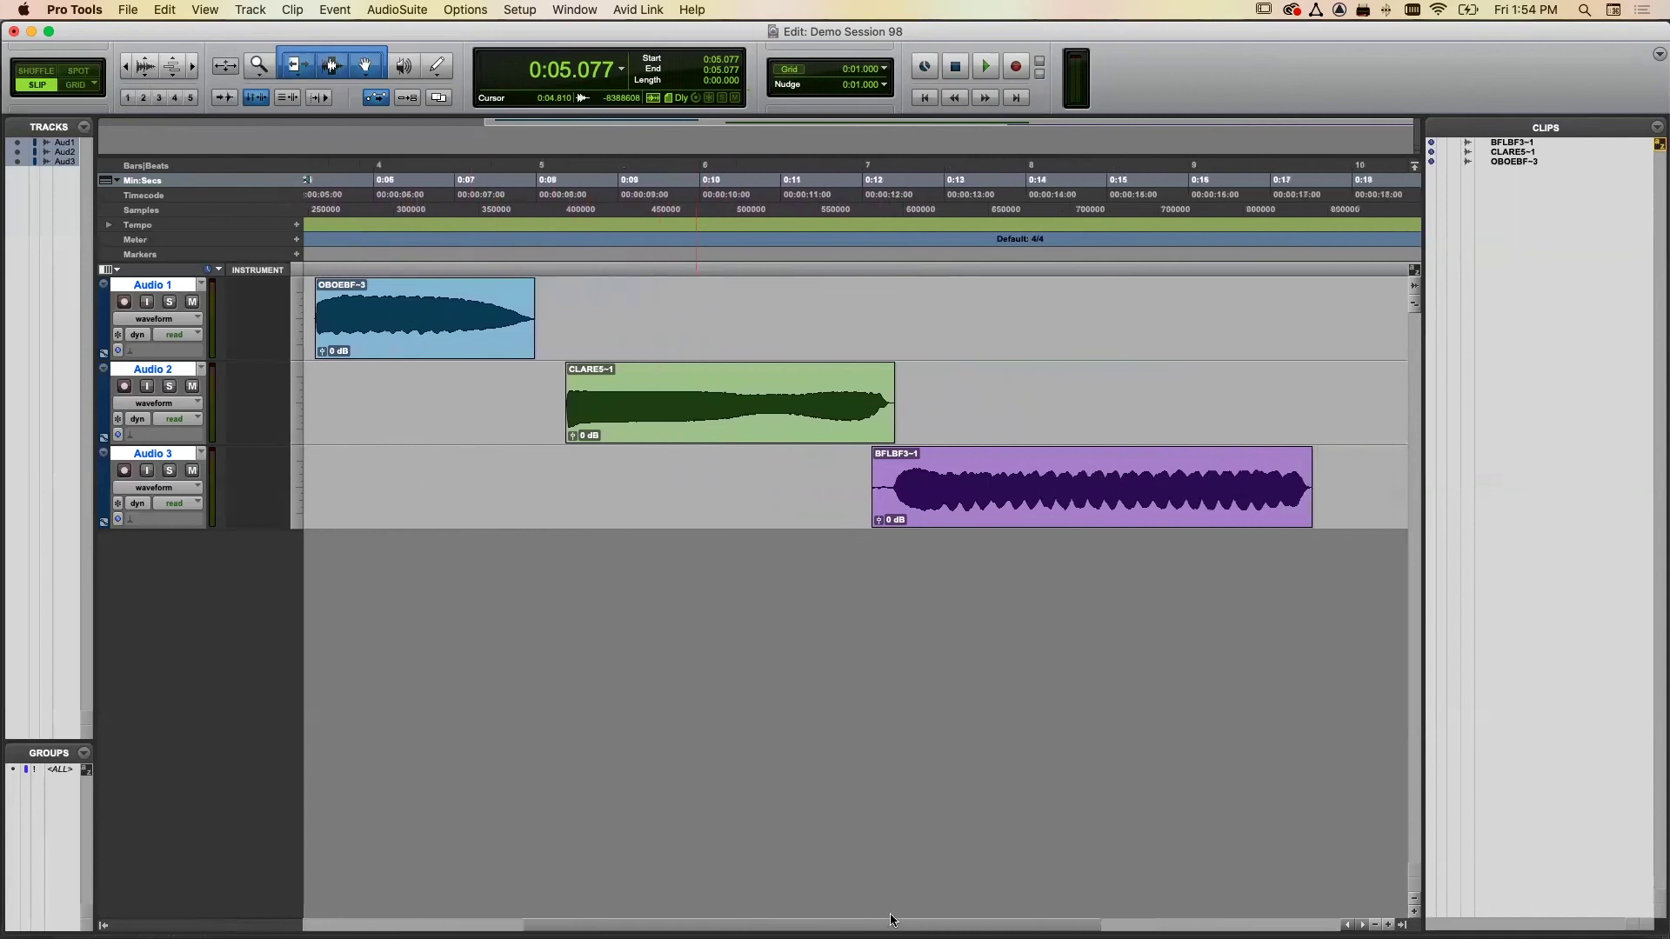
- Examine the three clips along the timeline at closer and wider horizontal zoom levels
{"action": "scroll", "coordinate": [863, 915], "scroll_direction": "right", "scroll_amount": 5}
{"action": "scroll", "coordinate": [863, 915], "scroll_direction": "left", "scroll_amount": 3}
{"action": "scroll", "coordinate": [852, 905], "scroll_direction": "right", "scroll_amount": 2}
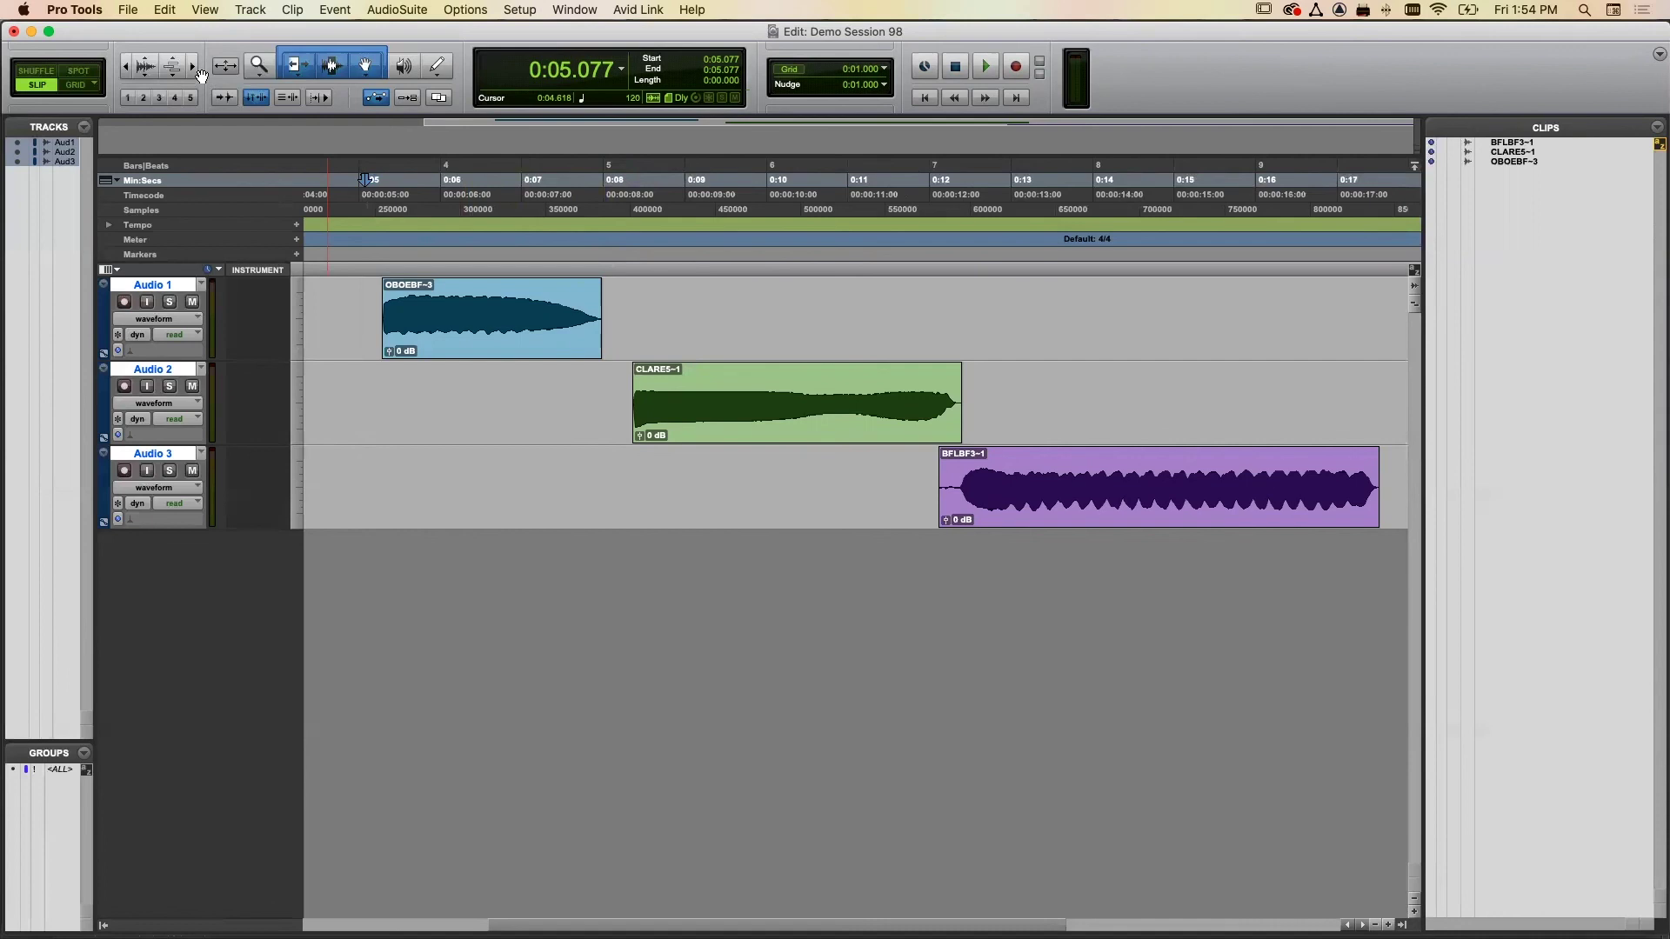
{"action": "key", "text": "super+bracketright"}
{"action": "key", "text": "super+bracketleft"}
{"action": "key", "text": "super+bracketleft"}
{"action": "key", "text": "super+bracketright"}
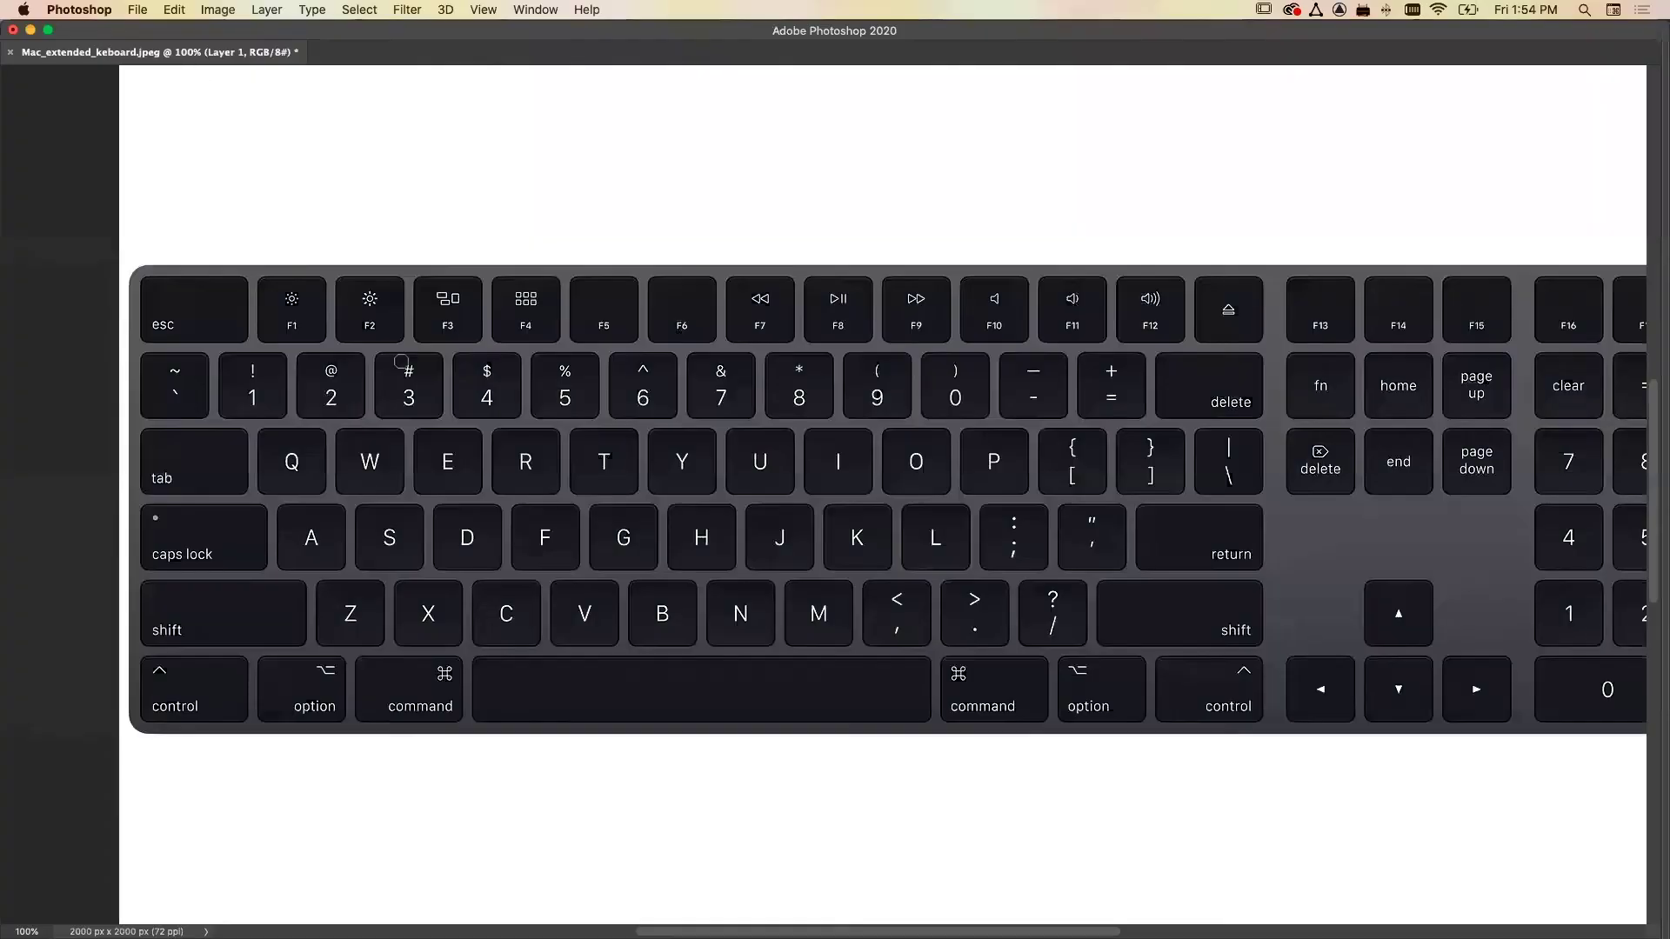
- Switch to Photoshop and circle the command, left bracket and right bracket keys in red on the keyboard image
{"action": "mouse_move", "coordinate": [480, 670]}
{"action": "left_mouse_down"}
{"action": "mouse_move", "coordinate": [403, 646]}
{"action": "mouse_move", "coordinate": [337, 727]}
{"action": "mouse_move", "coordinate": [460, 737]}
{"action": "mouse_move", "coordinate": [477, 676]}
{"action": "left_mouse_up"}
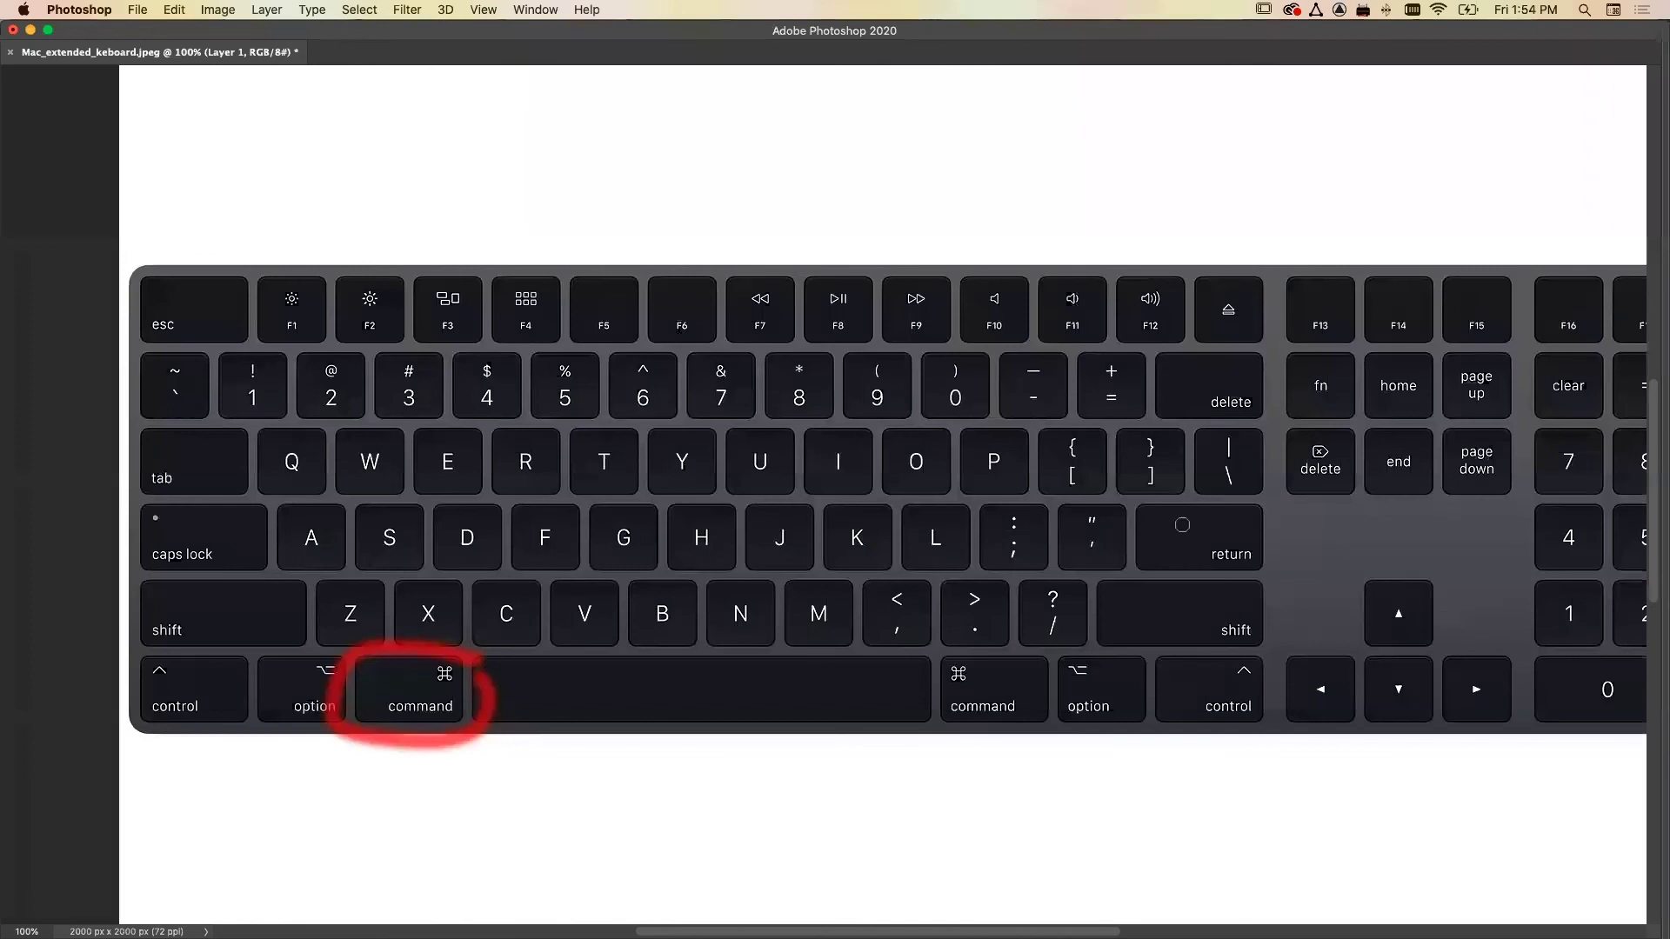
{"action": "mouse_move", "coordinate": [1081, 425]}
{"action": "left_mouse_down"}
{"action": "mouse_move", "coordinate": [1029, 447]}
{"action": "mouse_move", "coordinate": [1081, 492]}
{"action": "mouse_move", "coordinate": [1113, 464]}
{"action": "mouse_move", "coordinate": [1079, 430]}
{"action": "left_mouse_up"}
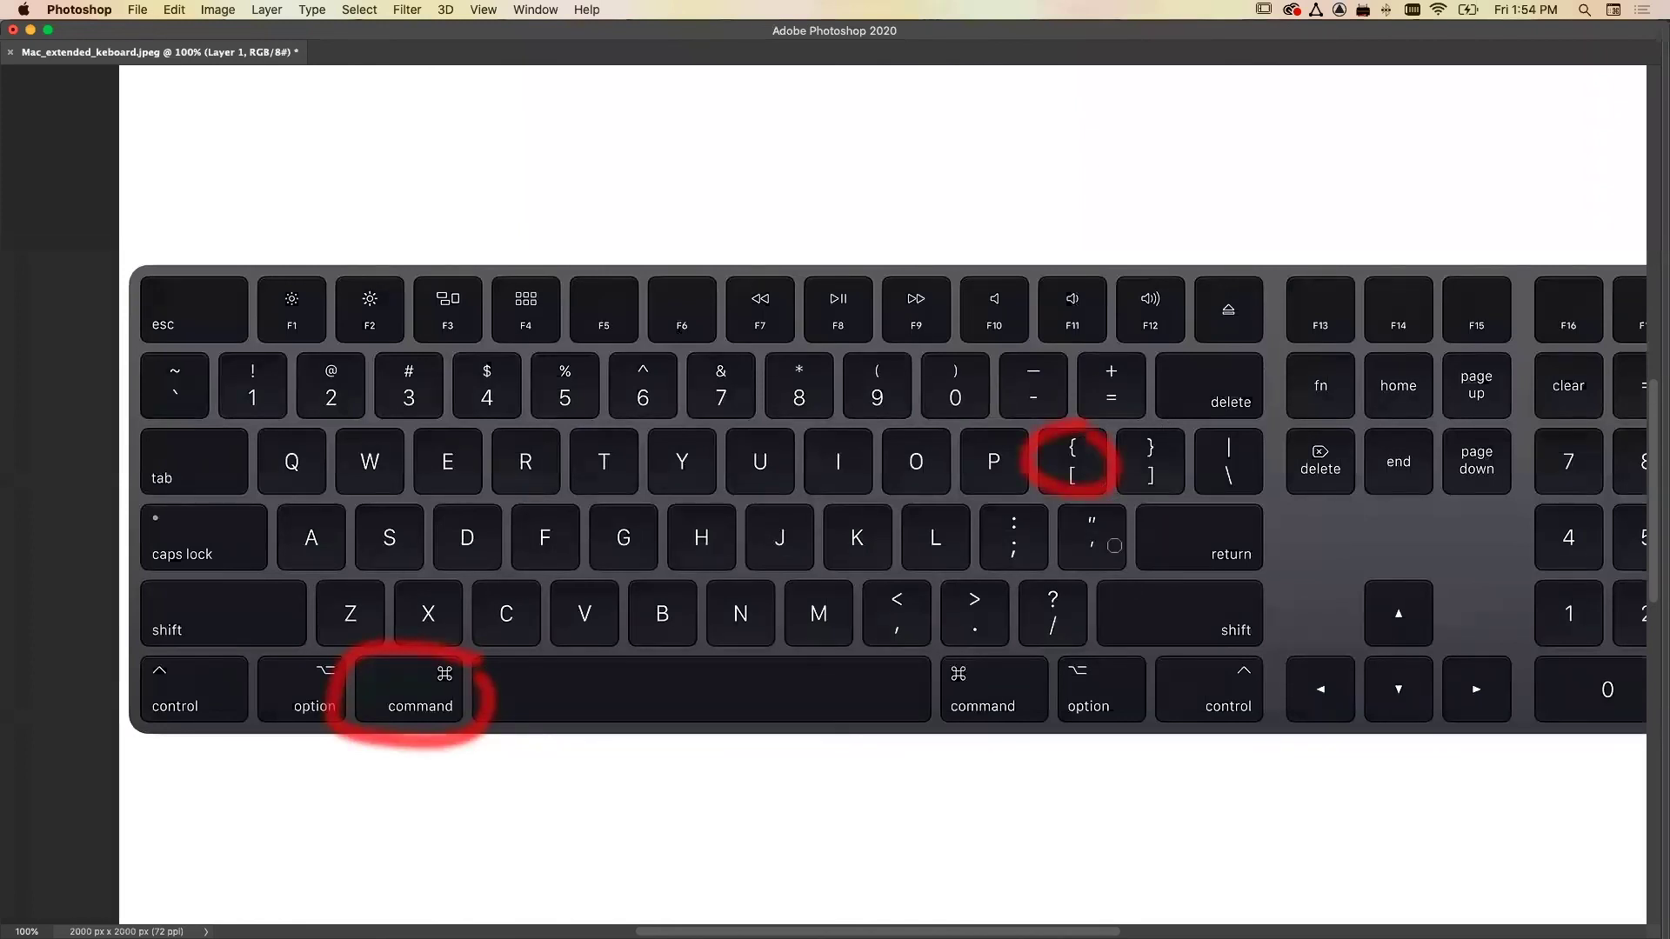
{"action": "mouse_move", "coordinate": [1140, 428]}
{"action": "left_mouse_down"}
{"action": "mouse_move", "coordinate": [1189, 489]}
{"action": "mouse_move", "coordinate": [1179, 426]}
{"action": "left_mouse_up"}
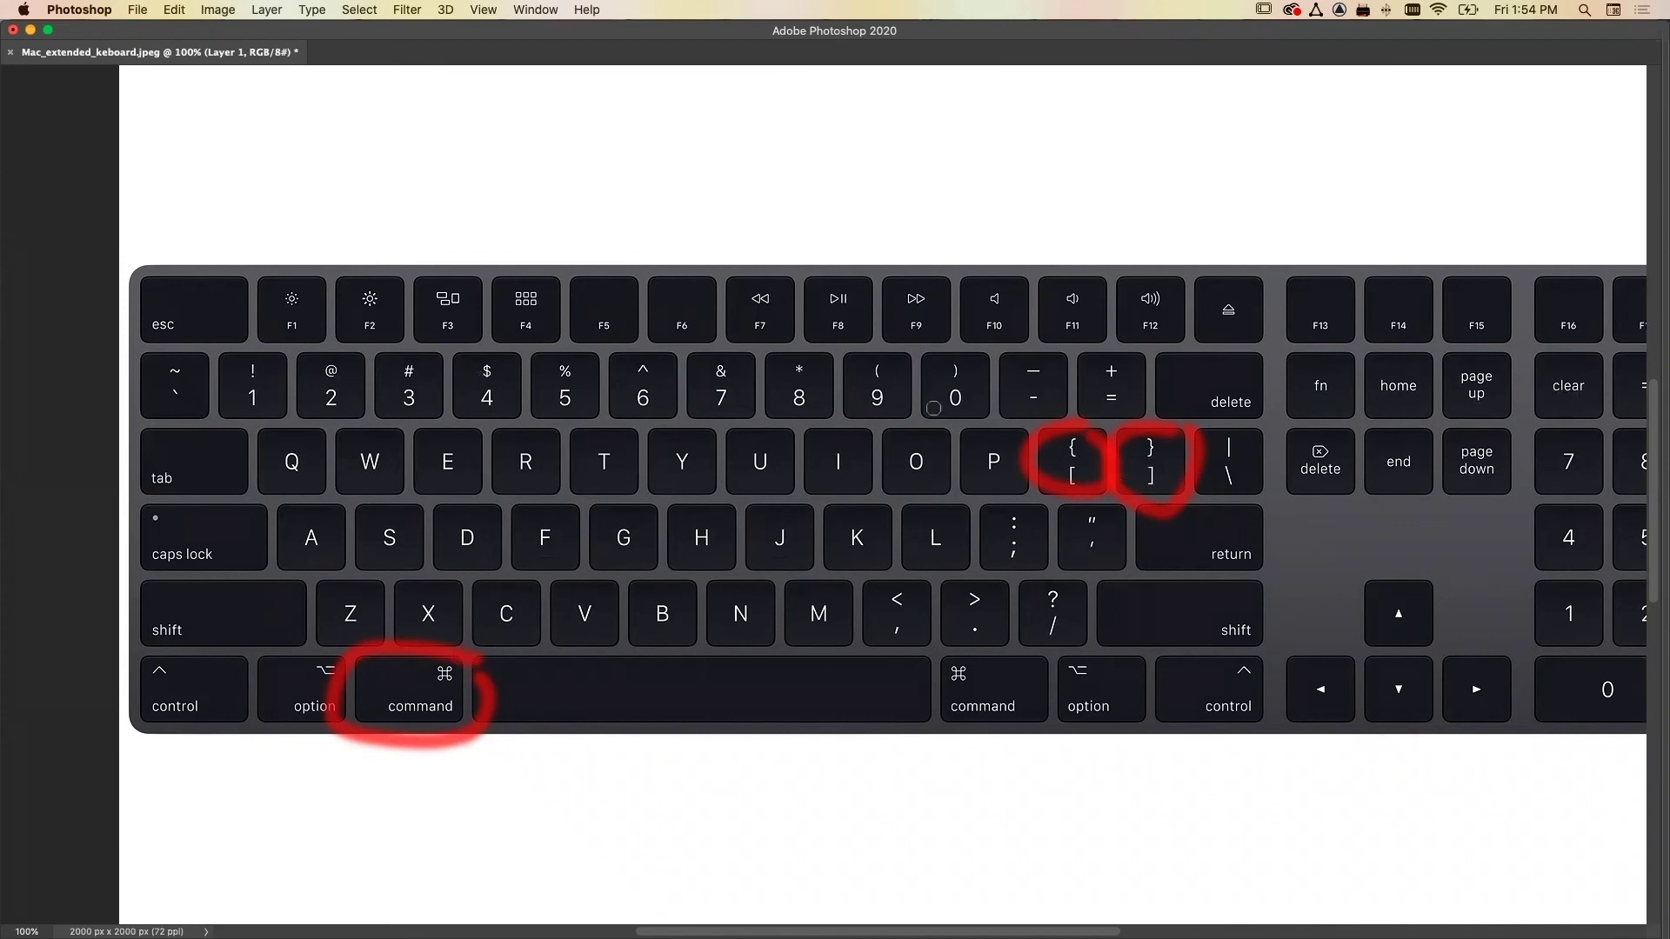
- Draw a red vertical line beside the main key block and cross out the navigation keys with a large X
{"action": "scroll", "coordinate": [933, 408], "scroll_direction": "right", "scroll_amount": 5}
{"action": "scroll", "coordinate": [830, 409], "scroll_direction": "left", "scroll_amount": 6}
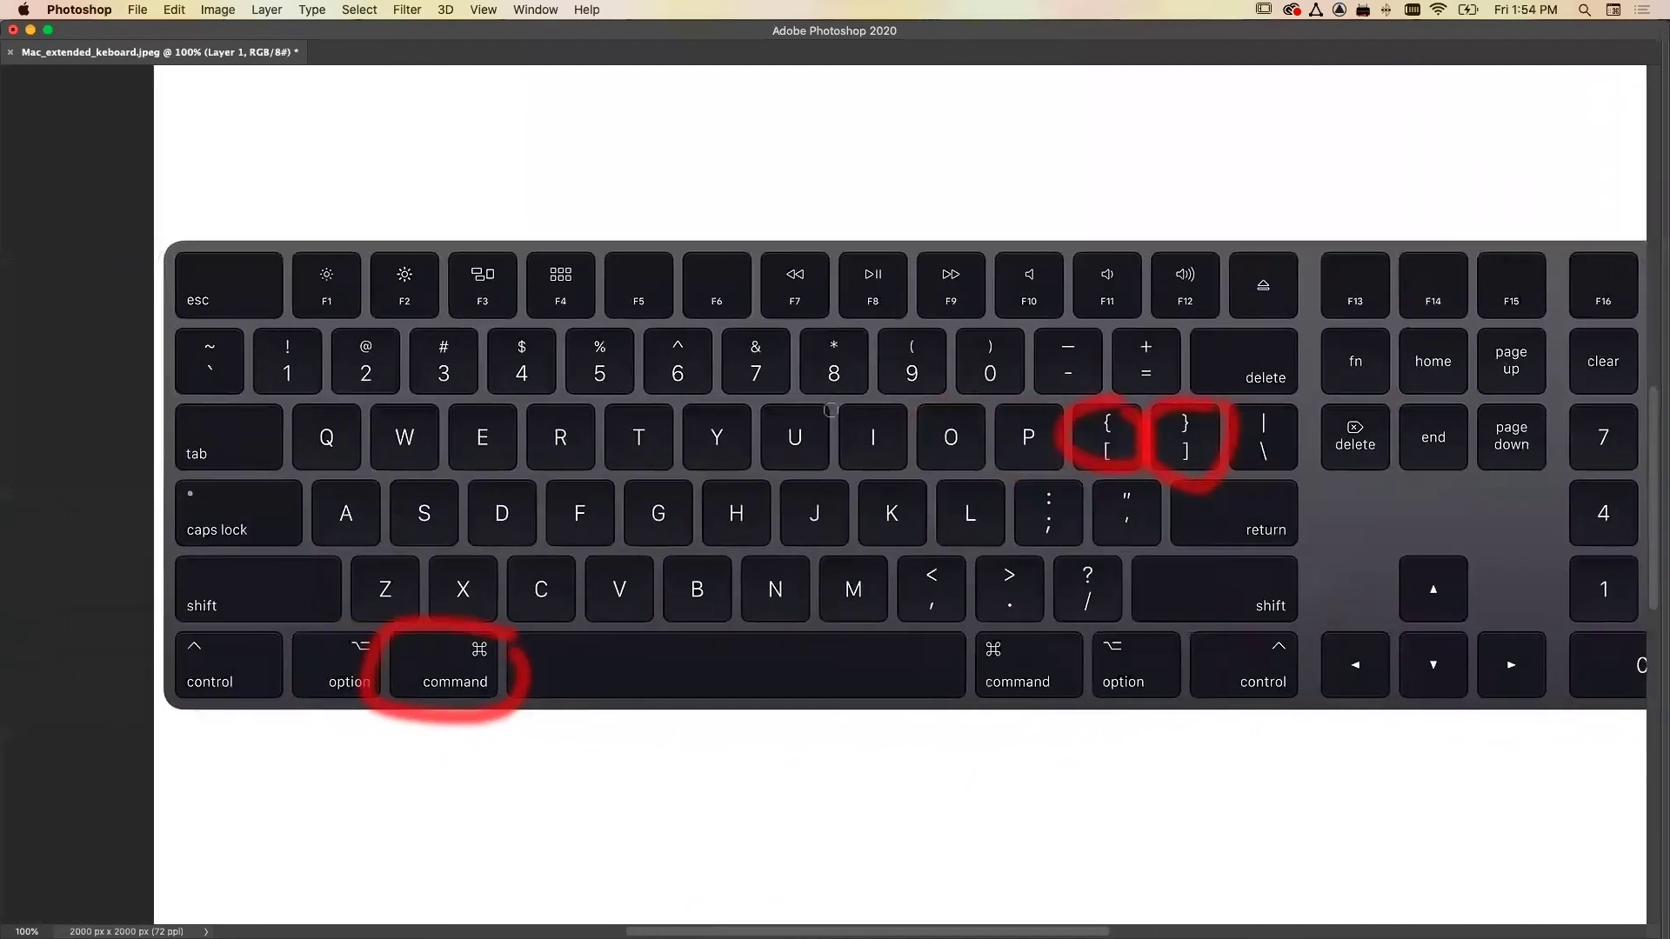
{"action": "left_click_drag", "start_coordinate": [1293, 160], "coordinate": [1304, 865]}
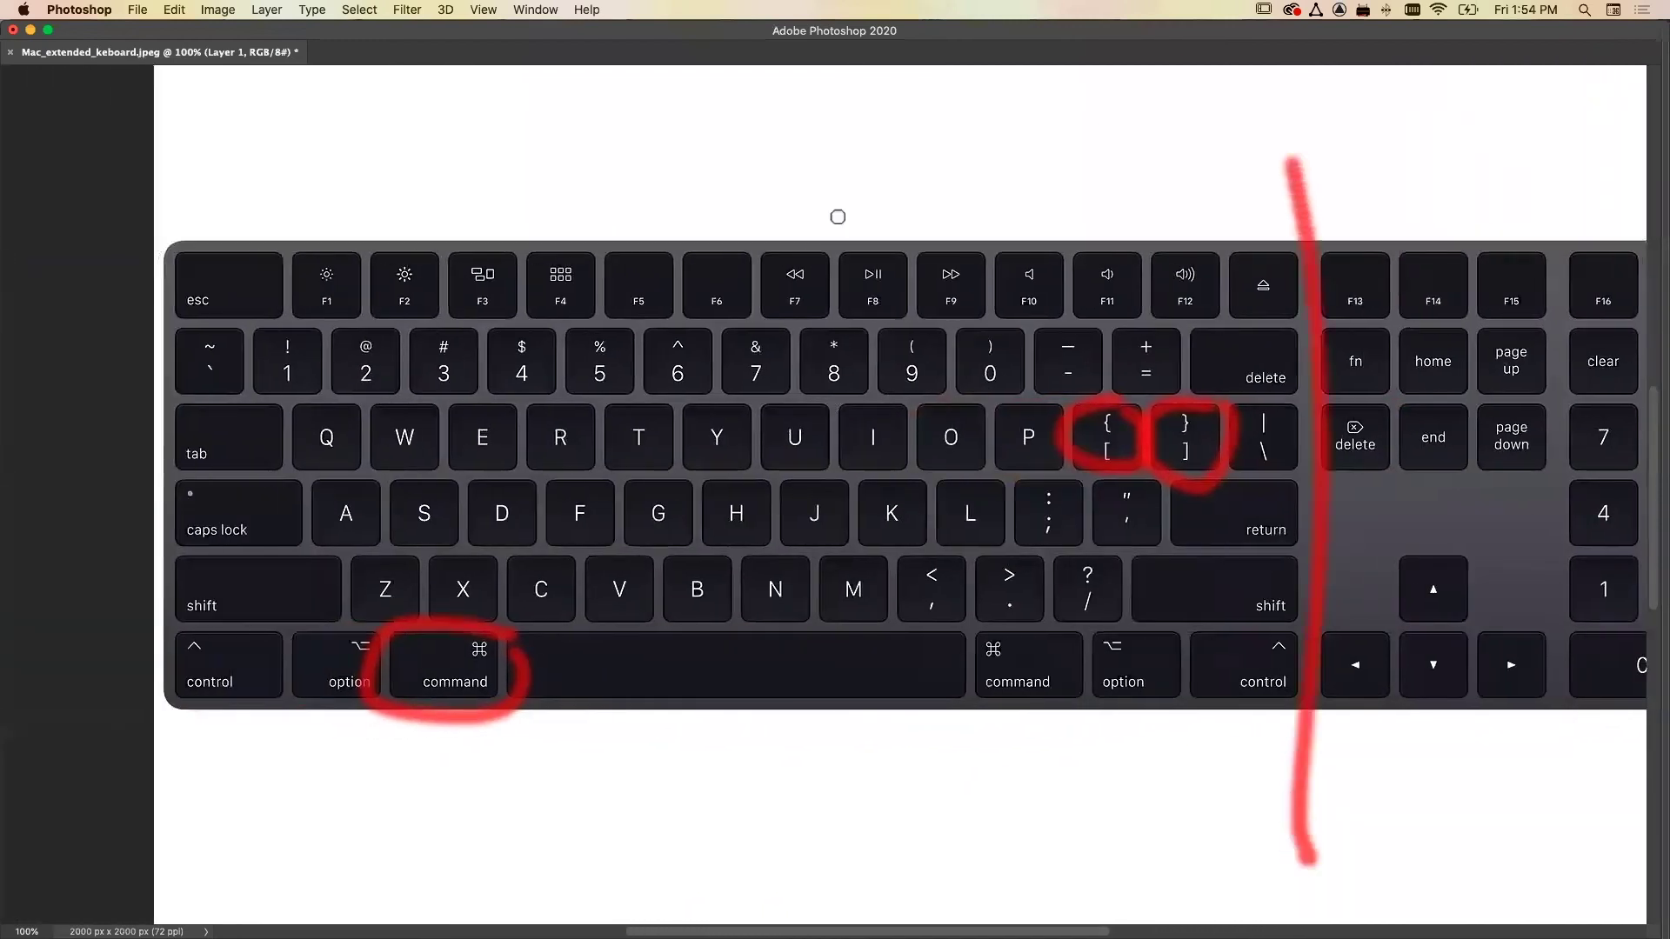
{"action": "left_click_drag", "start_coordinate": [1346, 180], "coordinate": [1500, 619]}
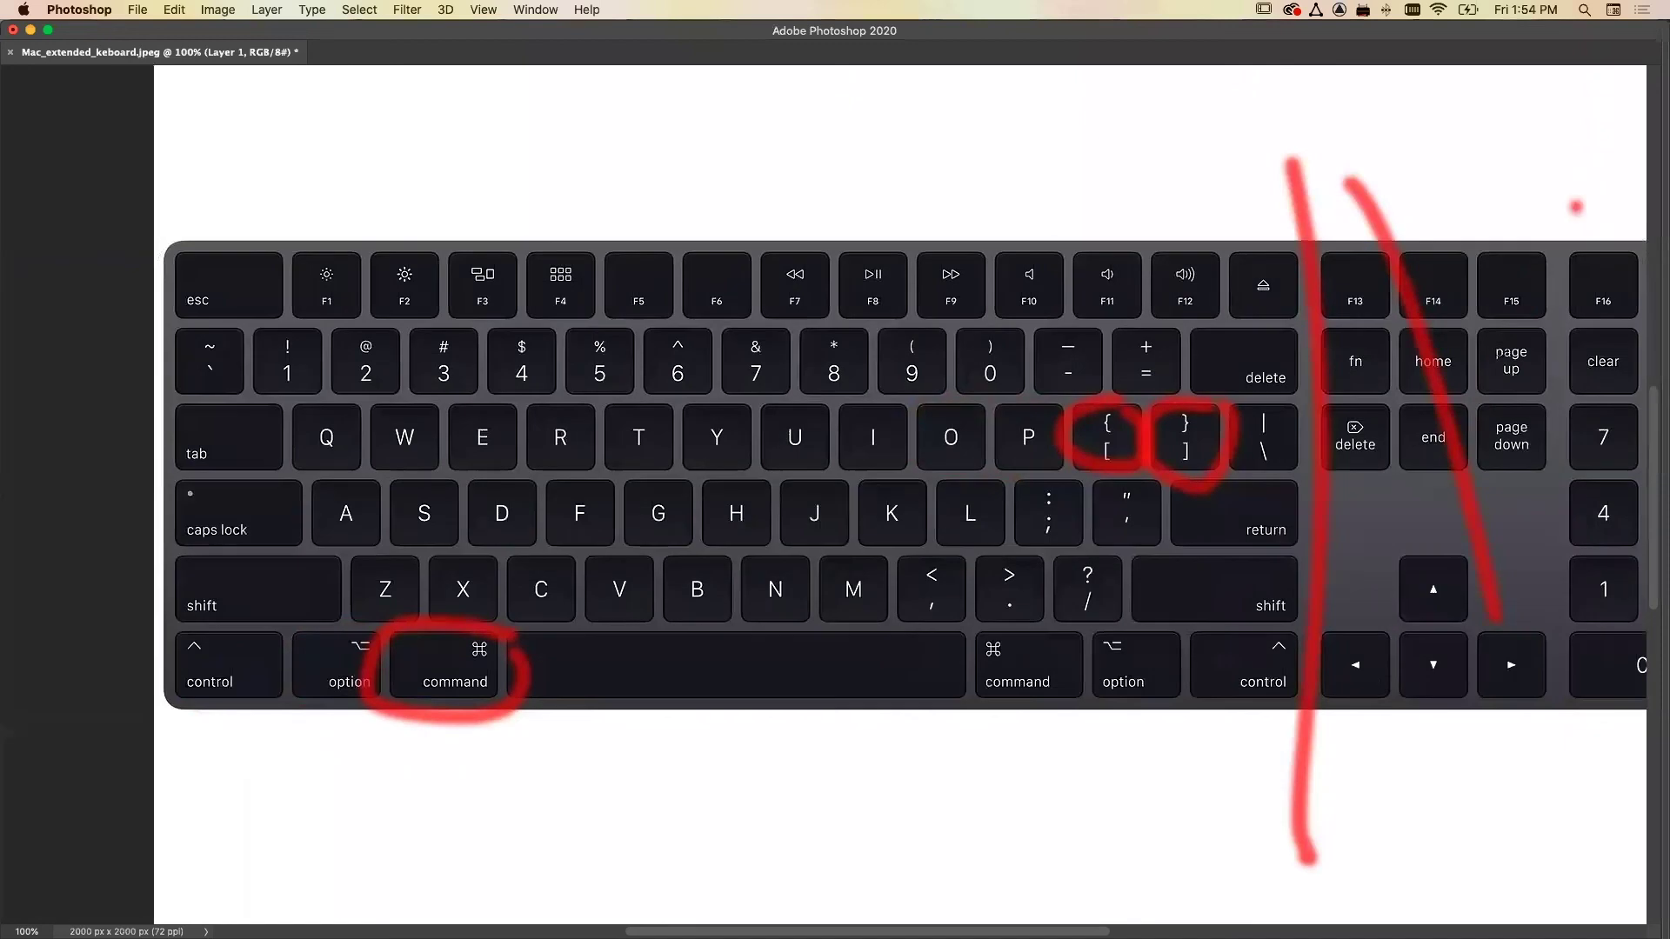
{"action": "left_click_drag", "start_coordinate": [1578, 207], "coordinate": [1382, 696]}
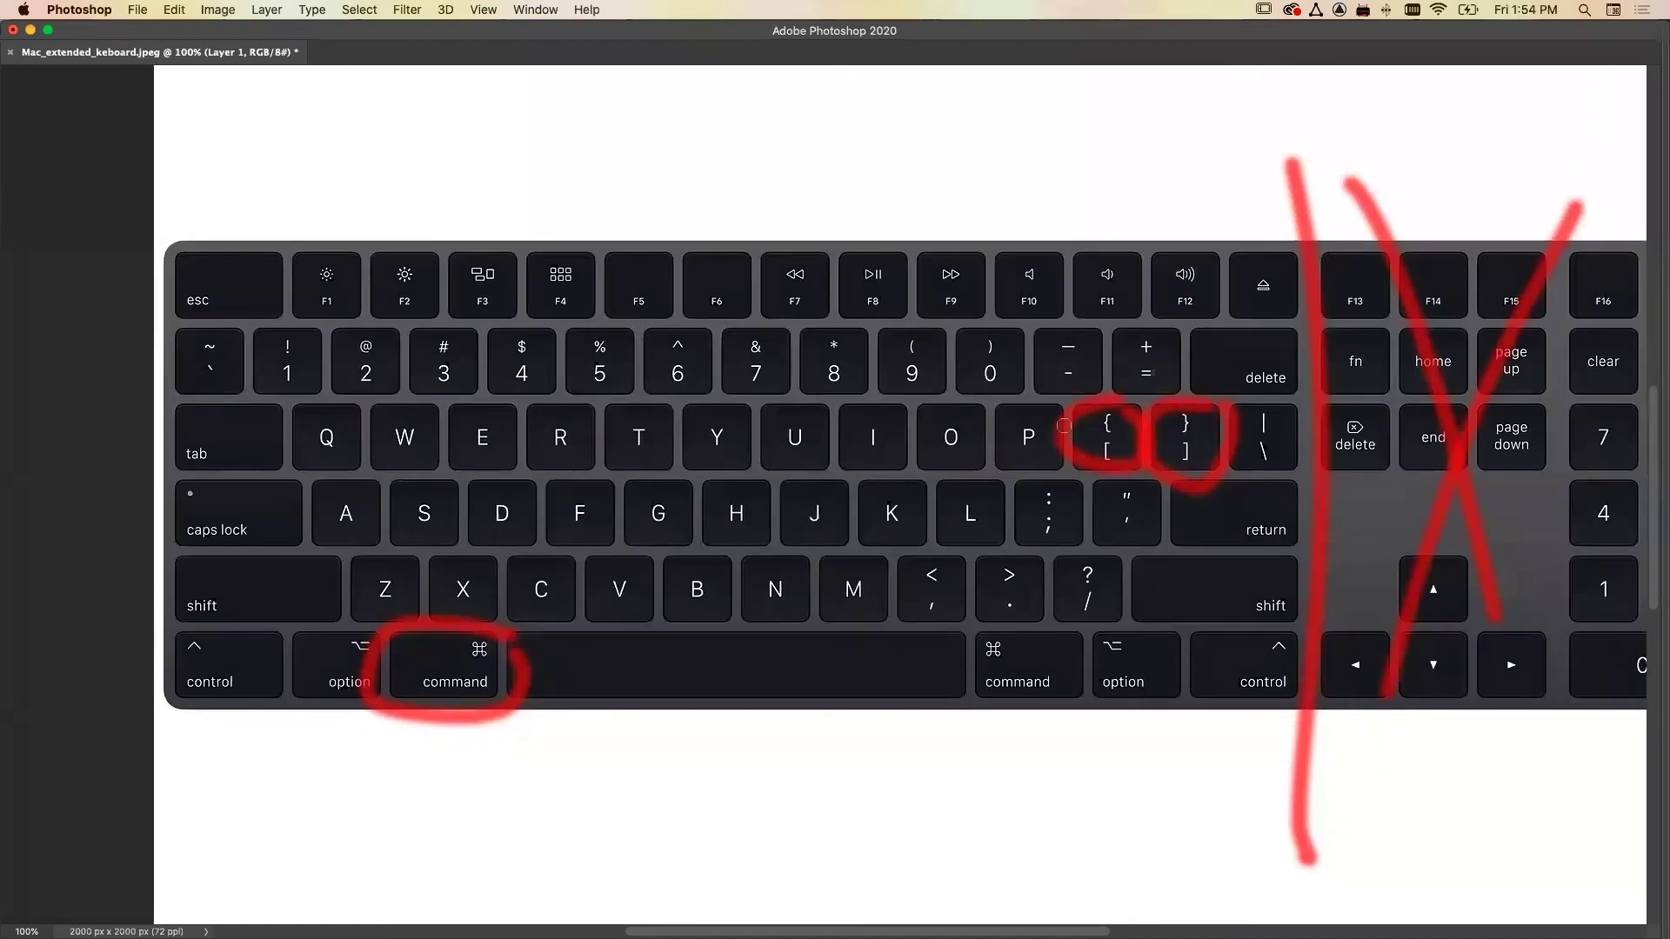
- Switch to Pro Tools and compare the three clips at several horizontal zoom levels
{"action": "key", "text": "super+Tab"}
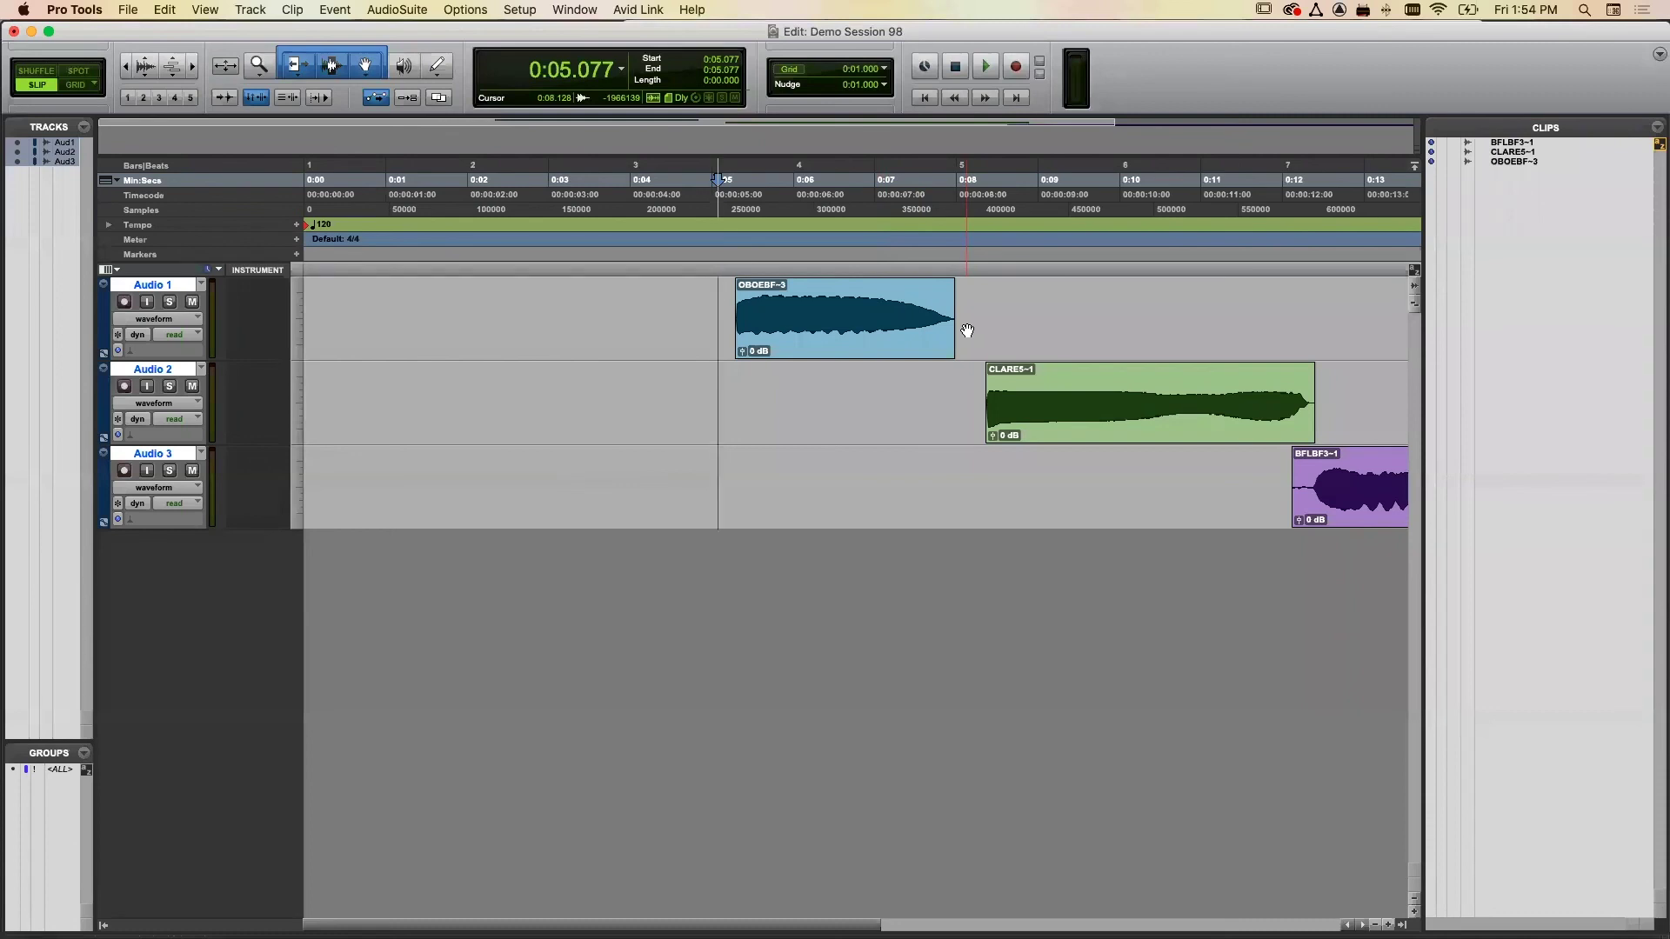
{"action": "key", "text": "super+bracketright"}
{"action": "key", "text": "super+bracketright"}
{"action": "key", "text": "super+bracketleft"}
{"action": "key", "text": "super+bracketleft"}
{"action": "key", "text": "super+bracketleft"}
{"action": "key", "text": "super+bracketleft"}
{"action": "key", "text": "super+bracketright"}
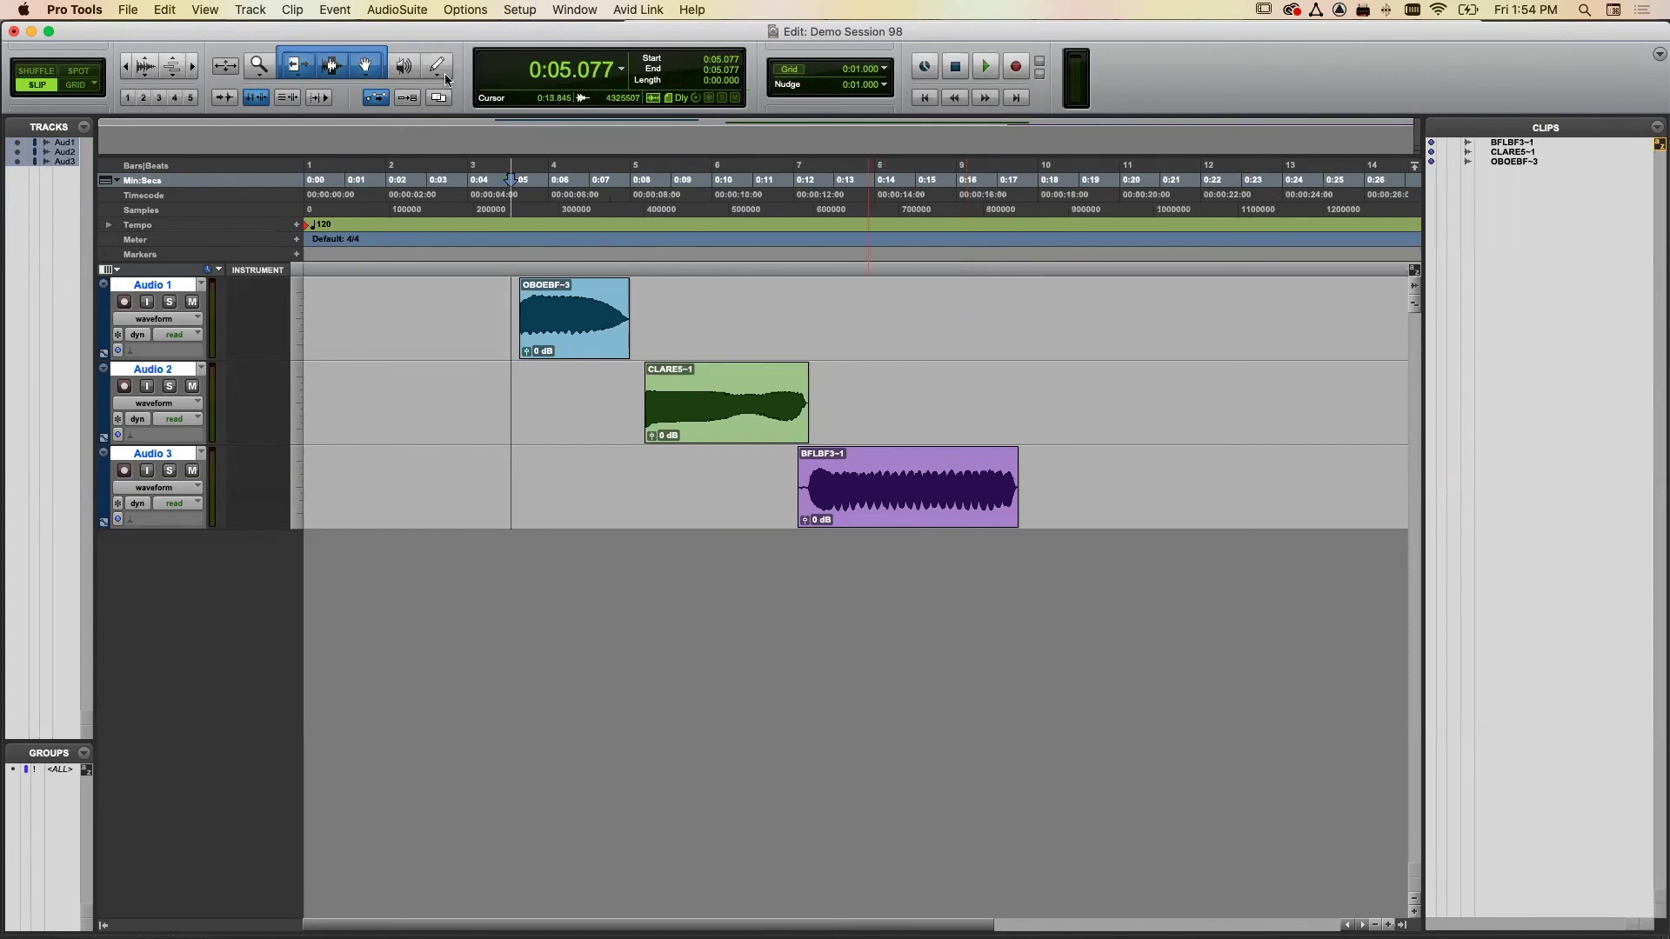
- Zoom the timeline in one level, out two levels and back in one level
{"action": "left_click", "coordinate": [193, 67]}
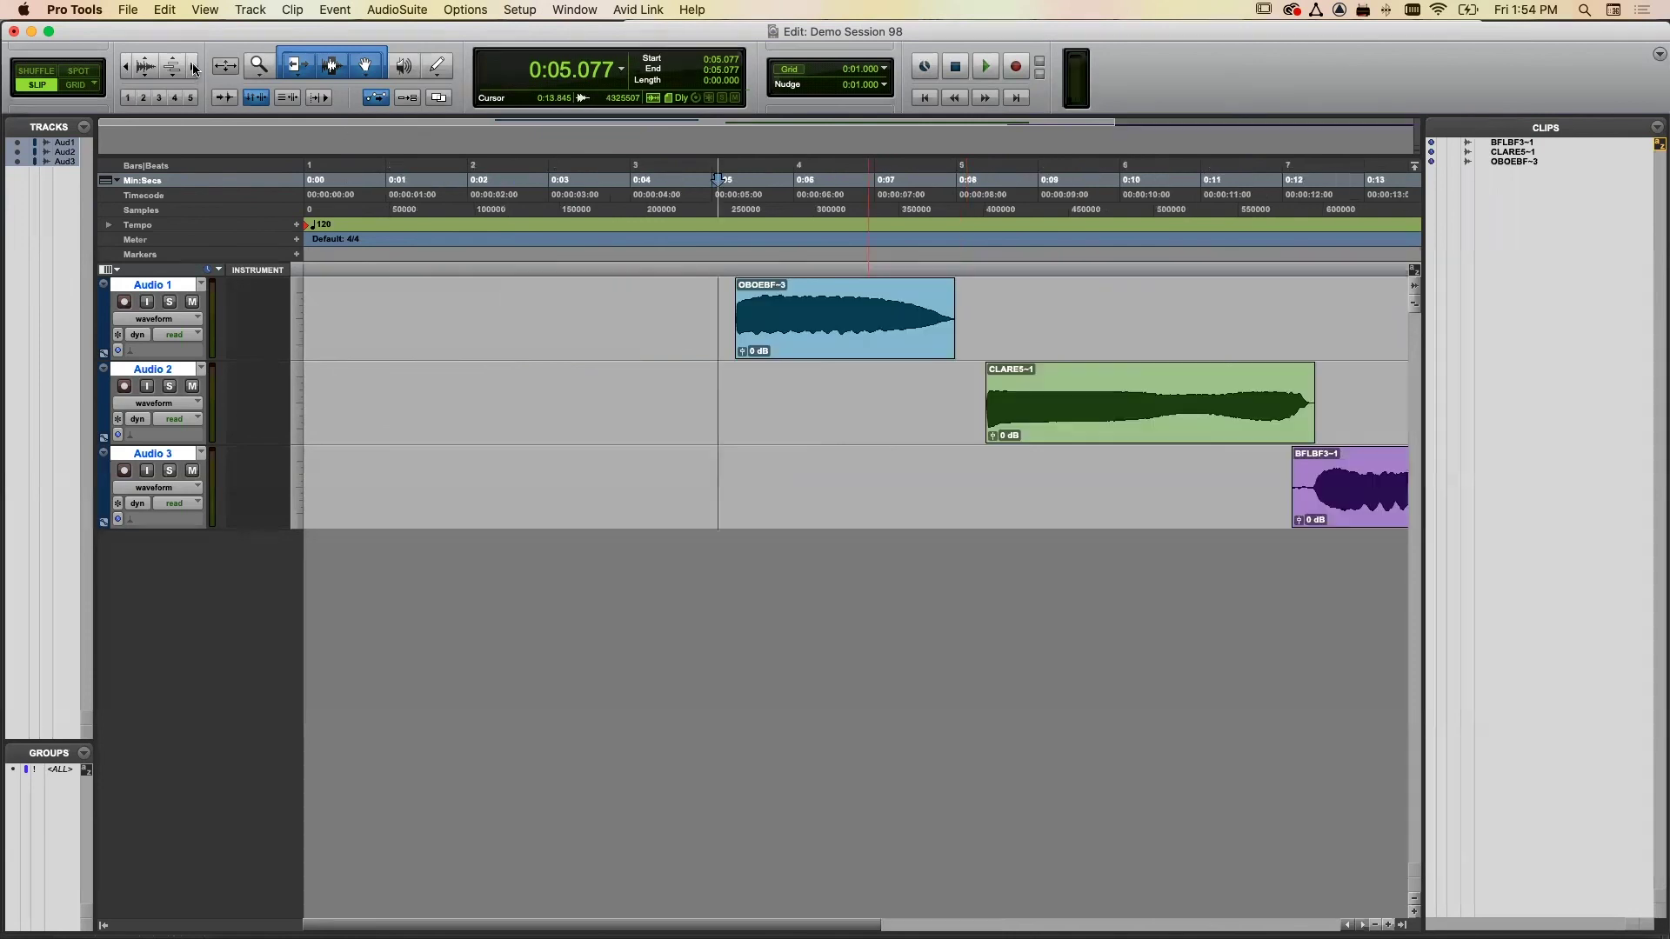
{"action": "left_click", "coordinate": [125, 67]}
{"action": "left_click", "coordinate": [126, 67]}
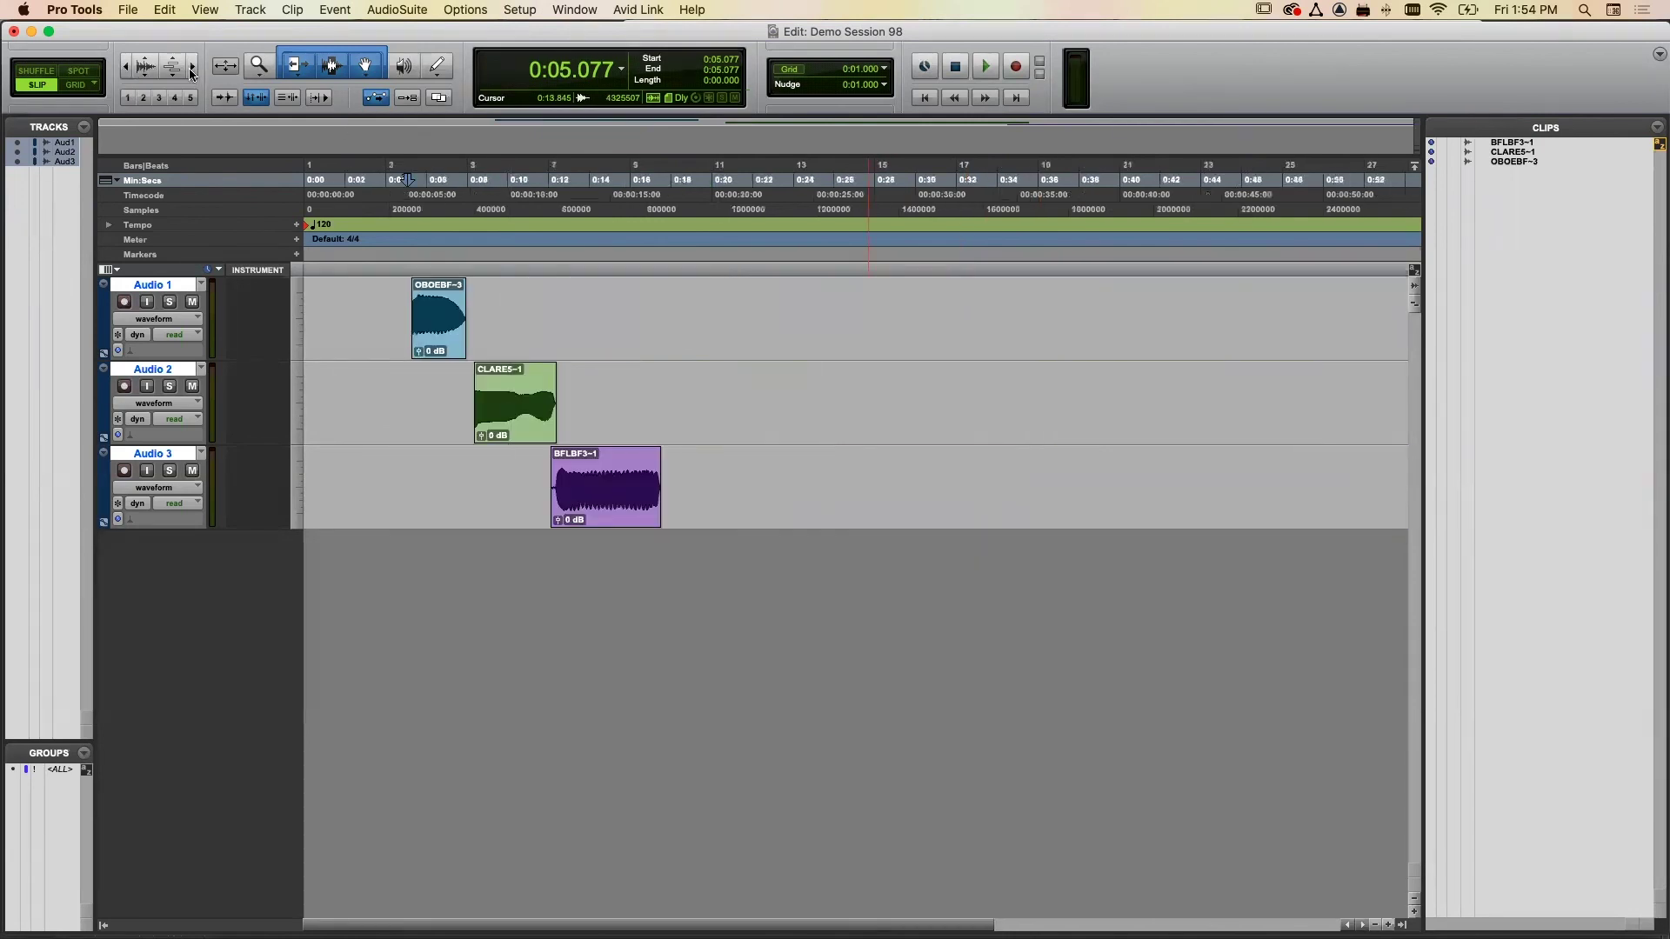
{"action": "left_click", "coordinate": [192, 67]}
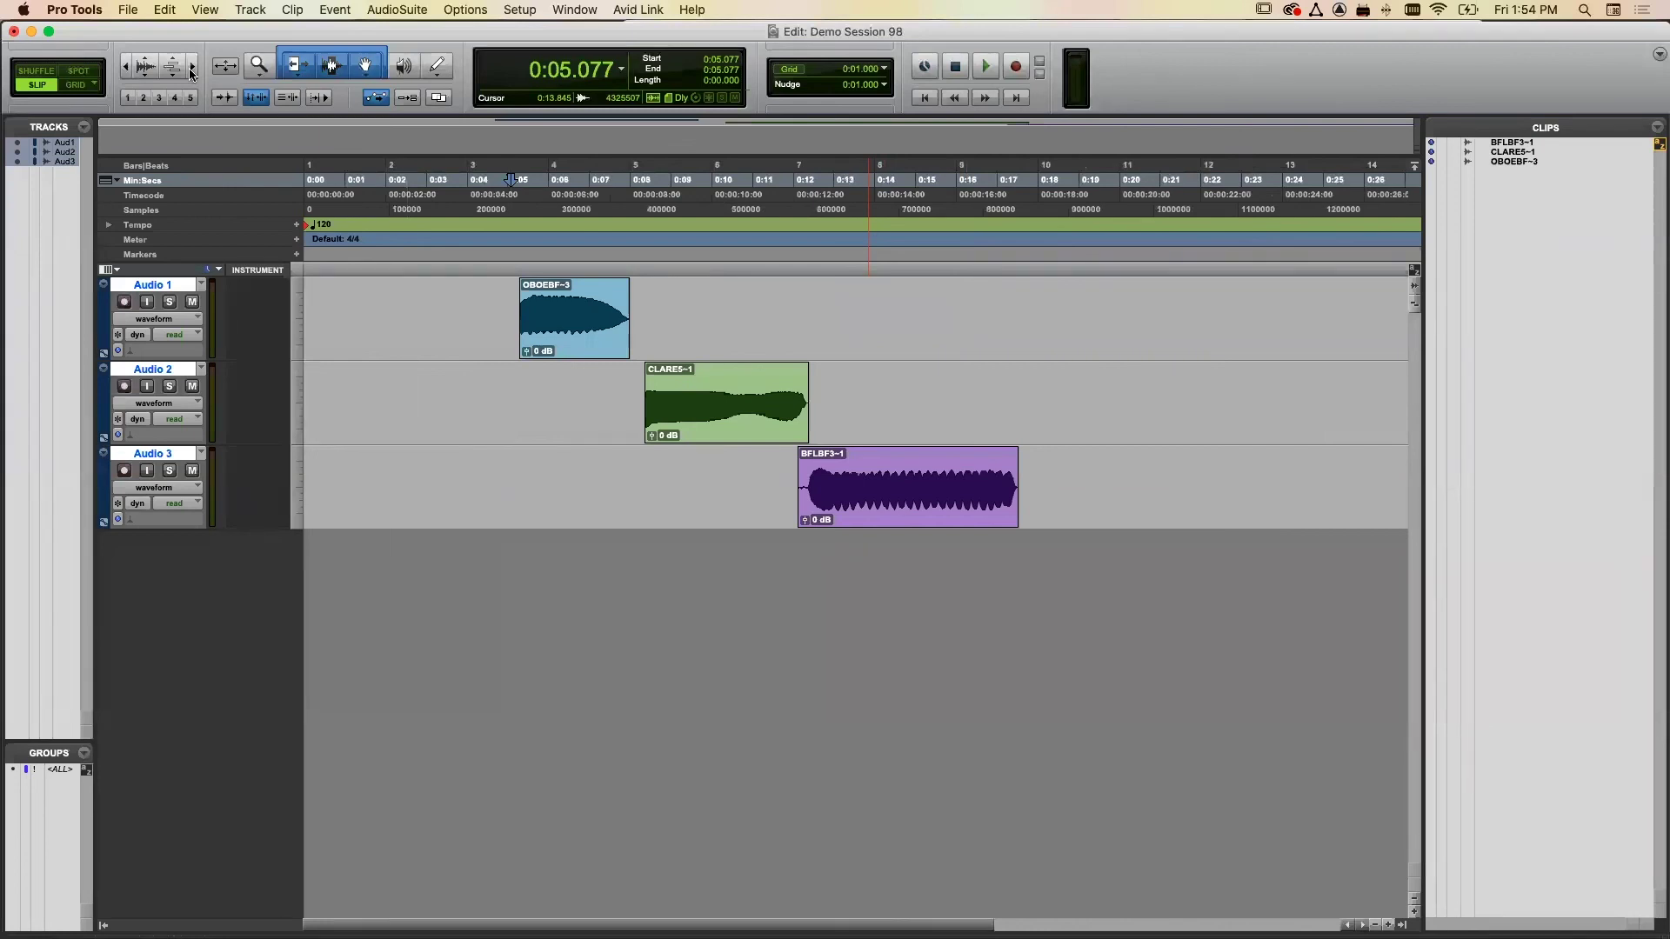
- Recall the stored zoom presets in ascending order, starting with preset 1, and go back down to preset 1
{"action": "left_click", "coordinate": [128, 97]}
{"action": "left_click", "coordinate": [144, 97]}
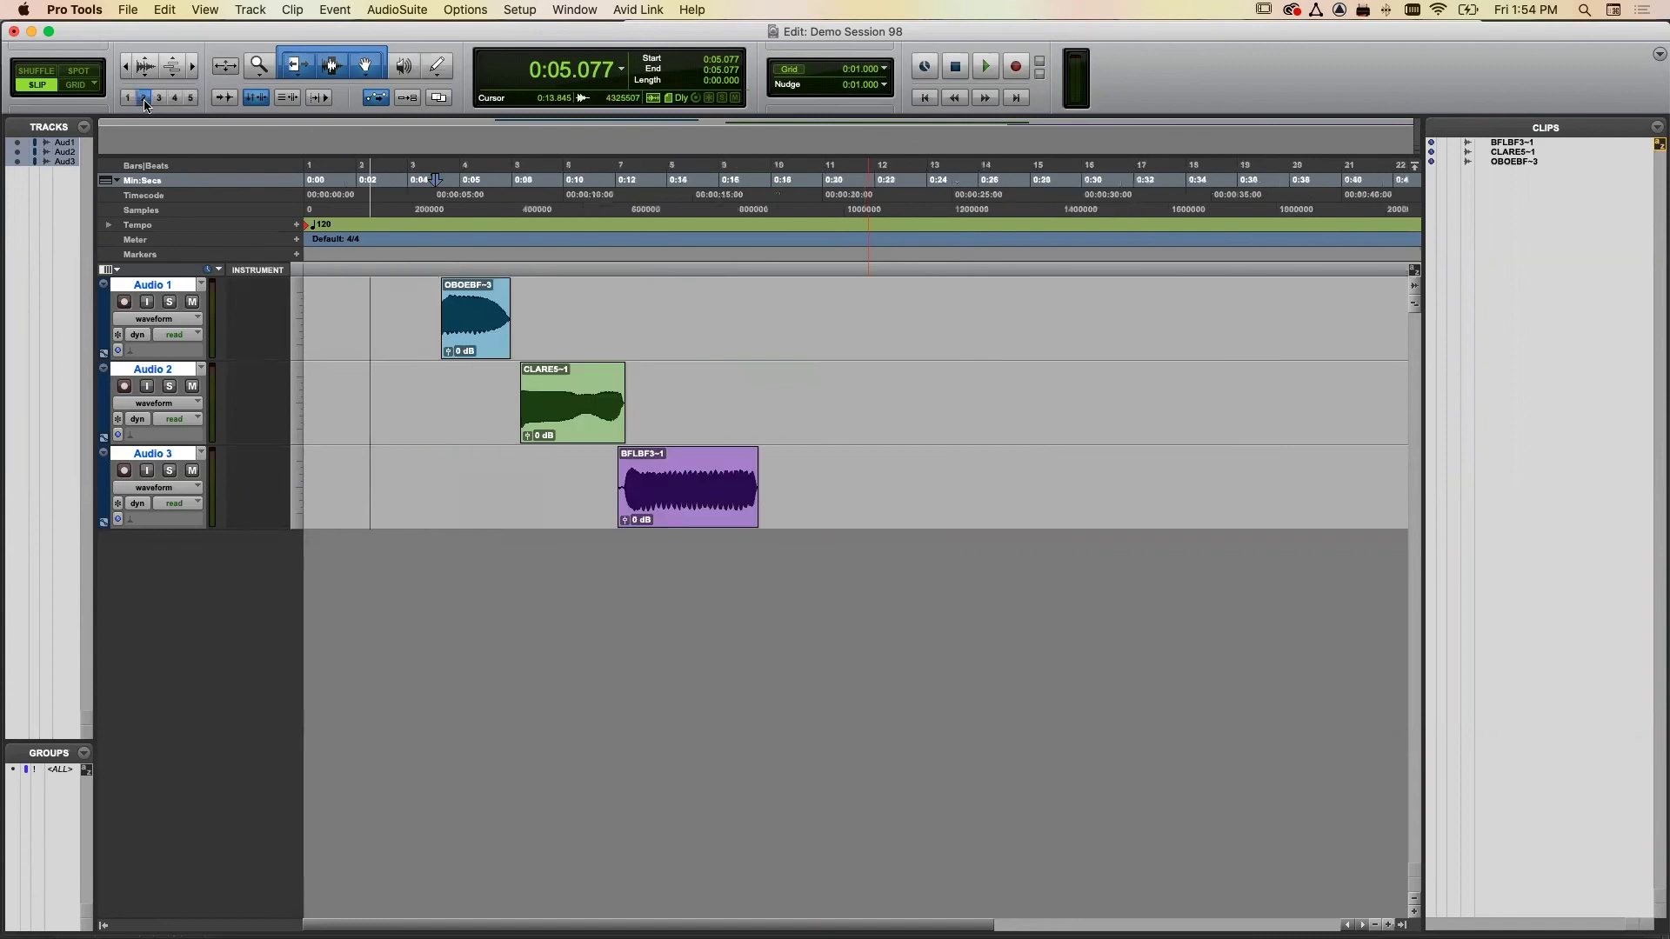
{"action": "left_click", "coordinate": [159, 98]}
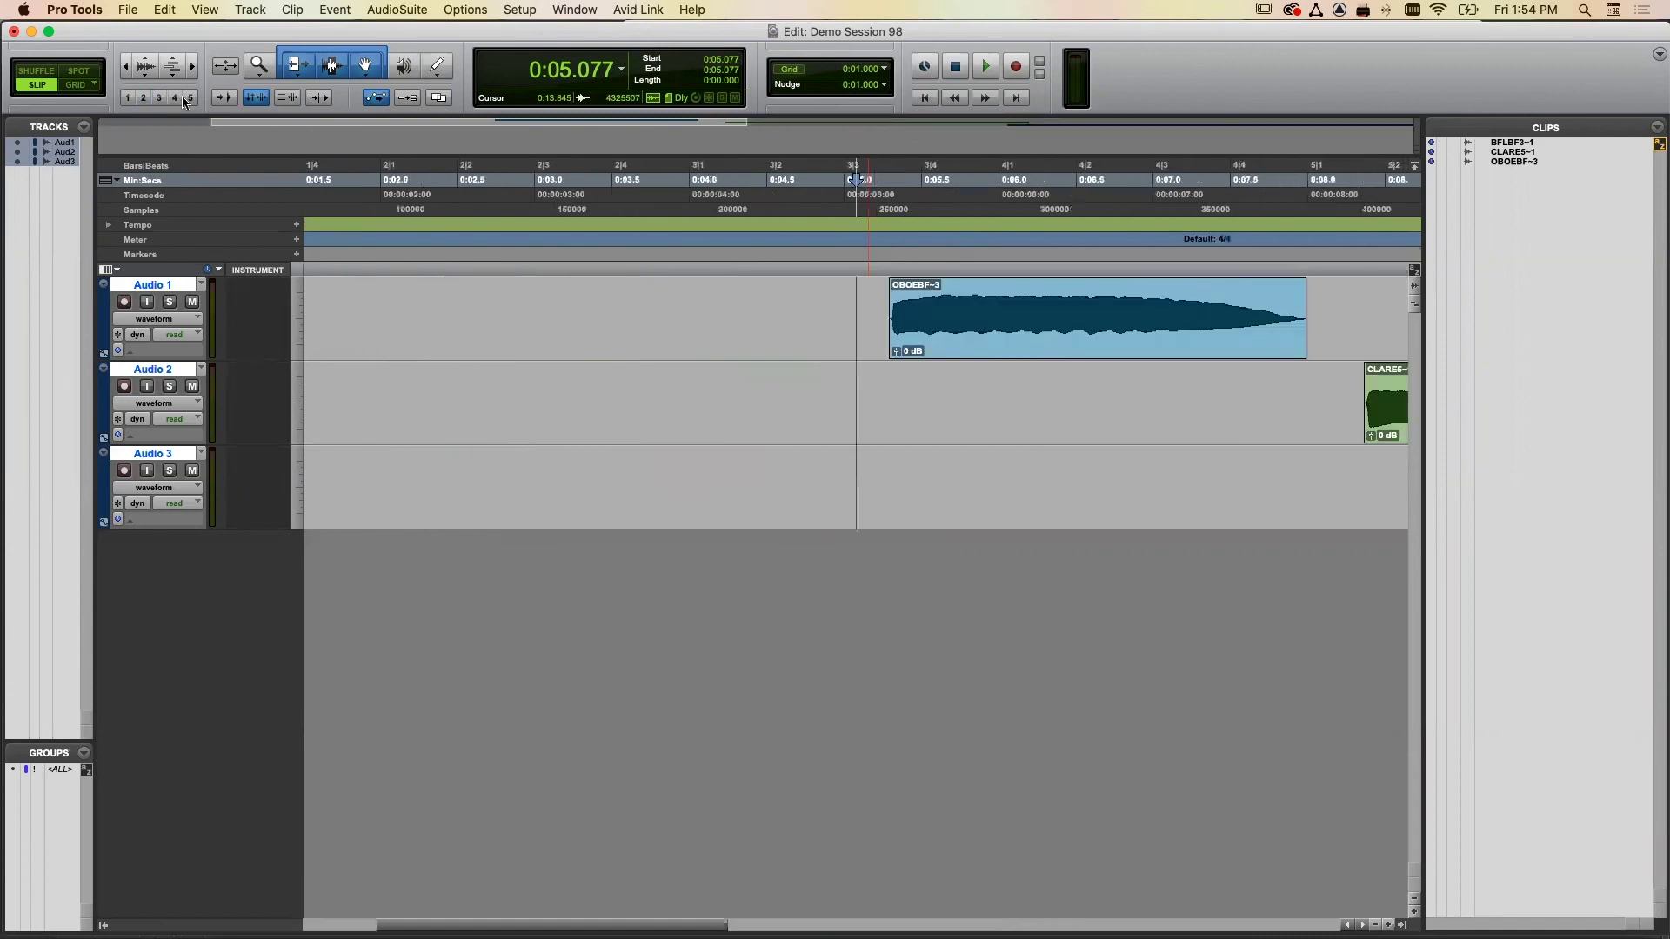
{"action": "left_click", "coordinate": [184, 99]}
{"action": "left_click", "coordinate": [160, 98]}
{"action": "left_click", "coordinate": [143, 97]}
{"action": "left_click", "coordinate": [128, 98]}
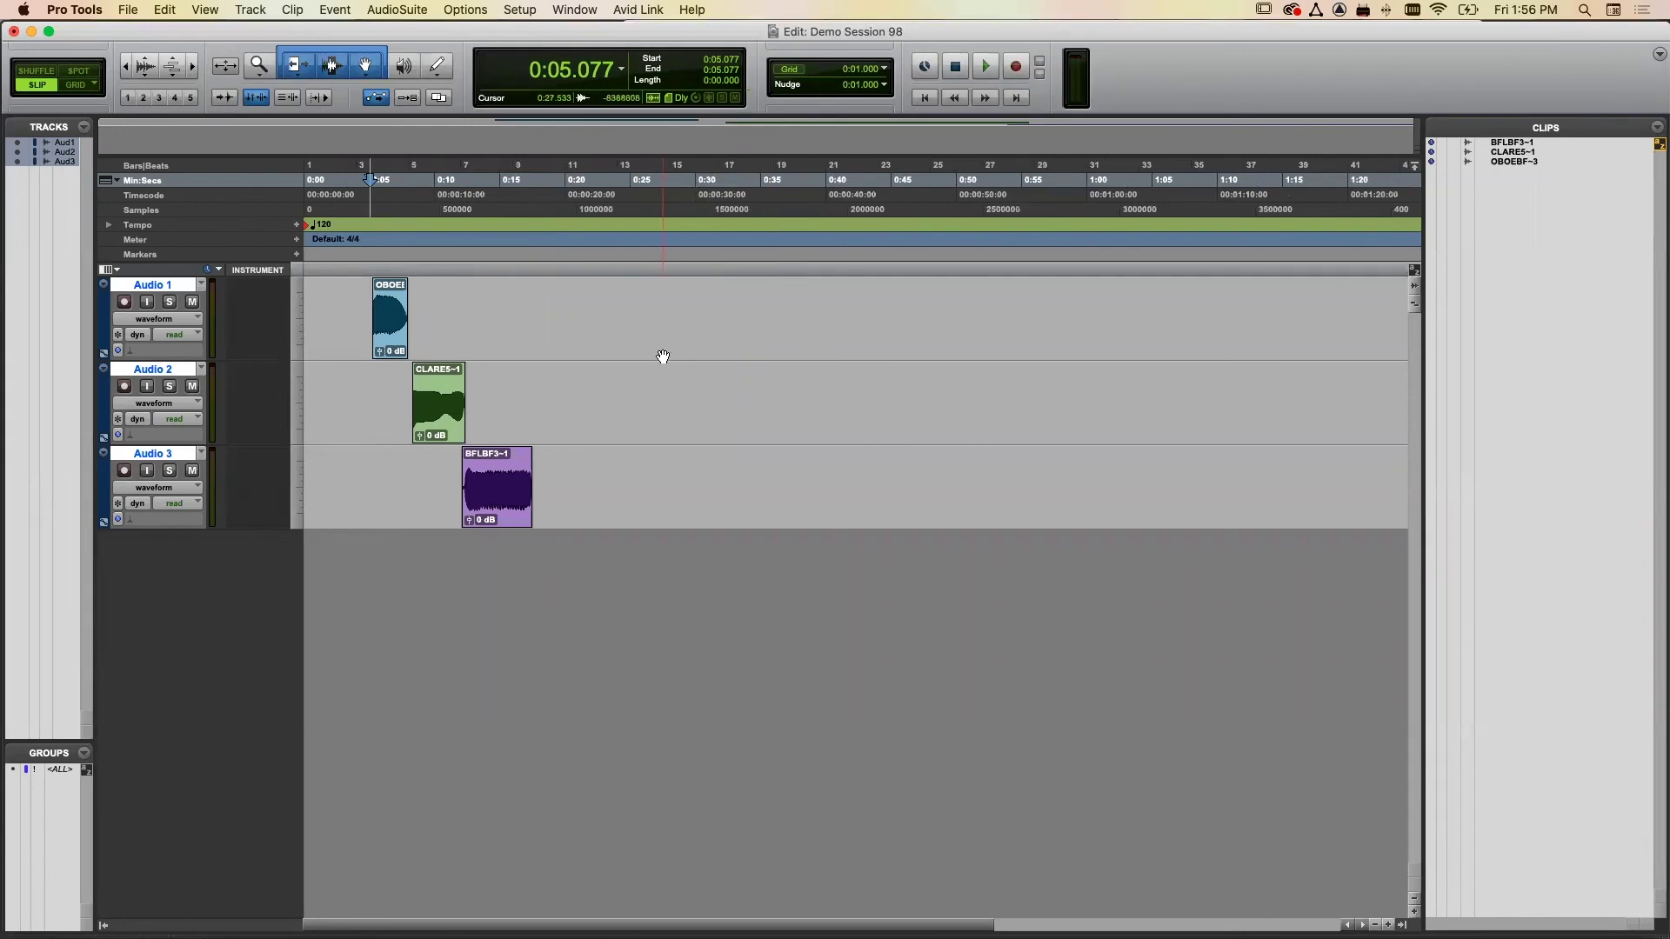
- Zoom the timeline out and far in to examine the start of the OBOEBF~3 clip on Audio 1
{"action": "key", "text": "super+bracketright"}
{"action": "key", "text": "super+bracketleft"}
{"action": "key", "text": "super+bracketleft"}
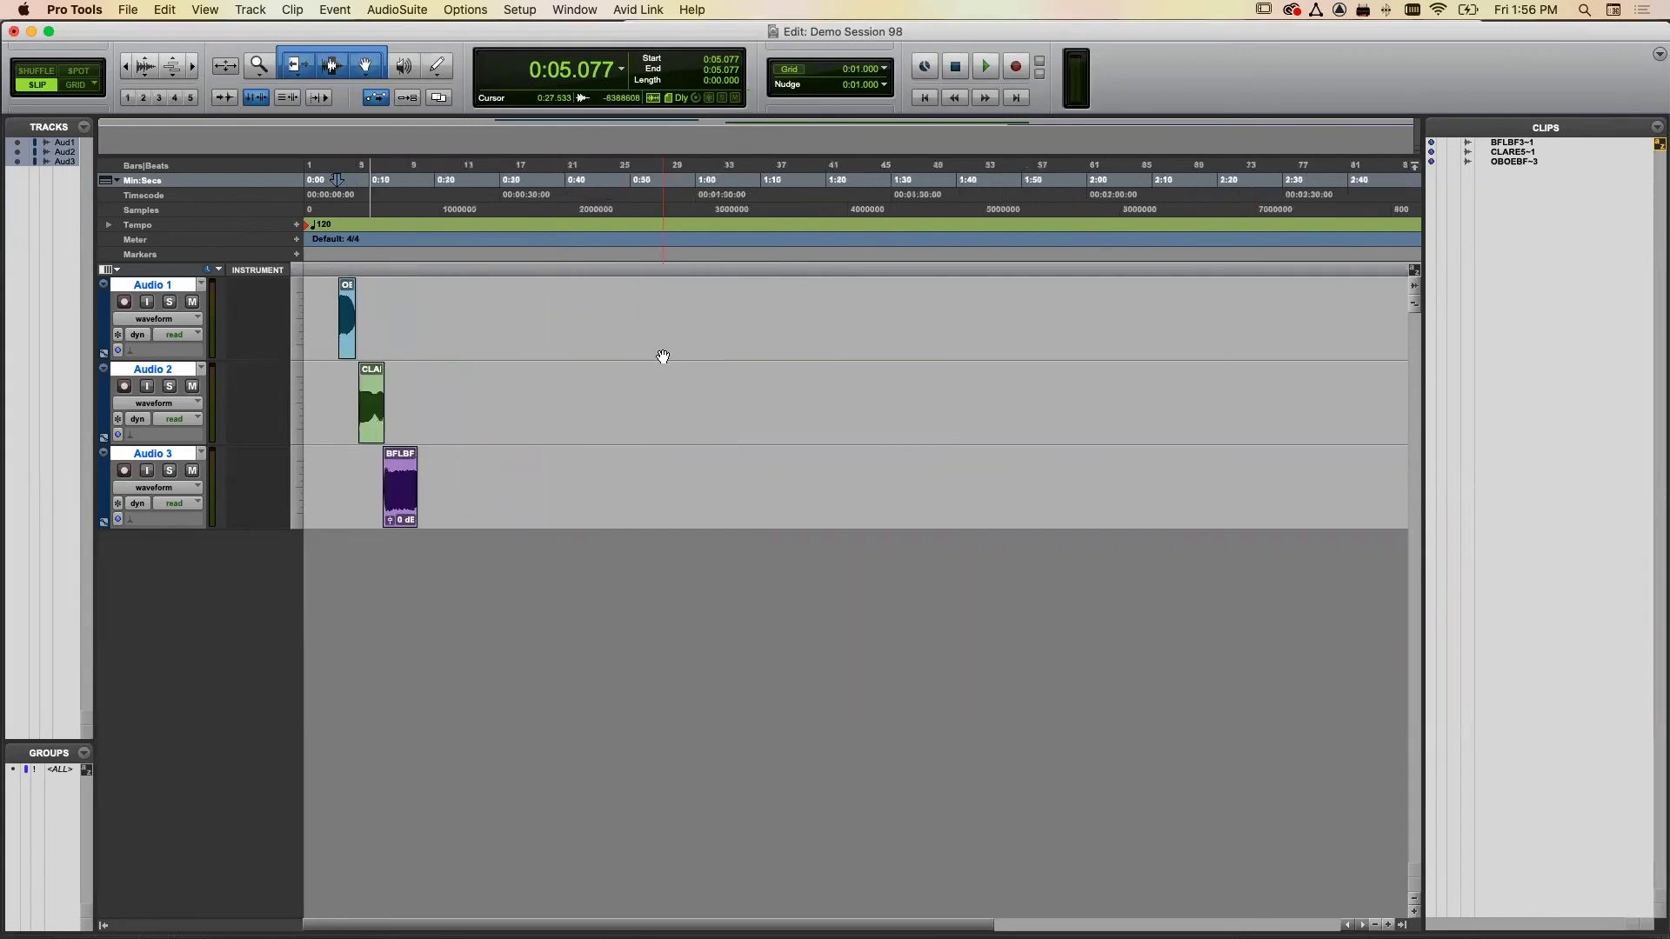
{"action": "key", "text": "super+bracketright"}
{"action": "key", "text": "super+bracketright"}
{"action": "key", "text": "super+bracketright"}
{"action": "key", "text": "super+bracketright"}
{"action": "key", "text": "super+bracketright"}
{"action": "key", "text": "super+bracketright"}
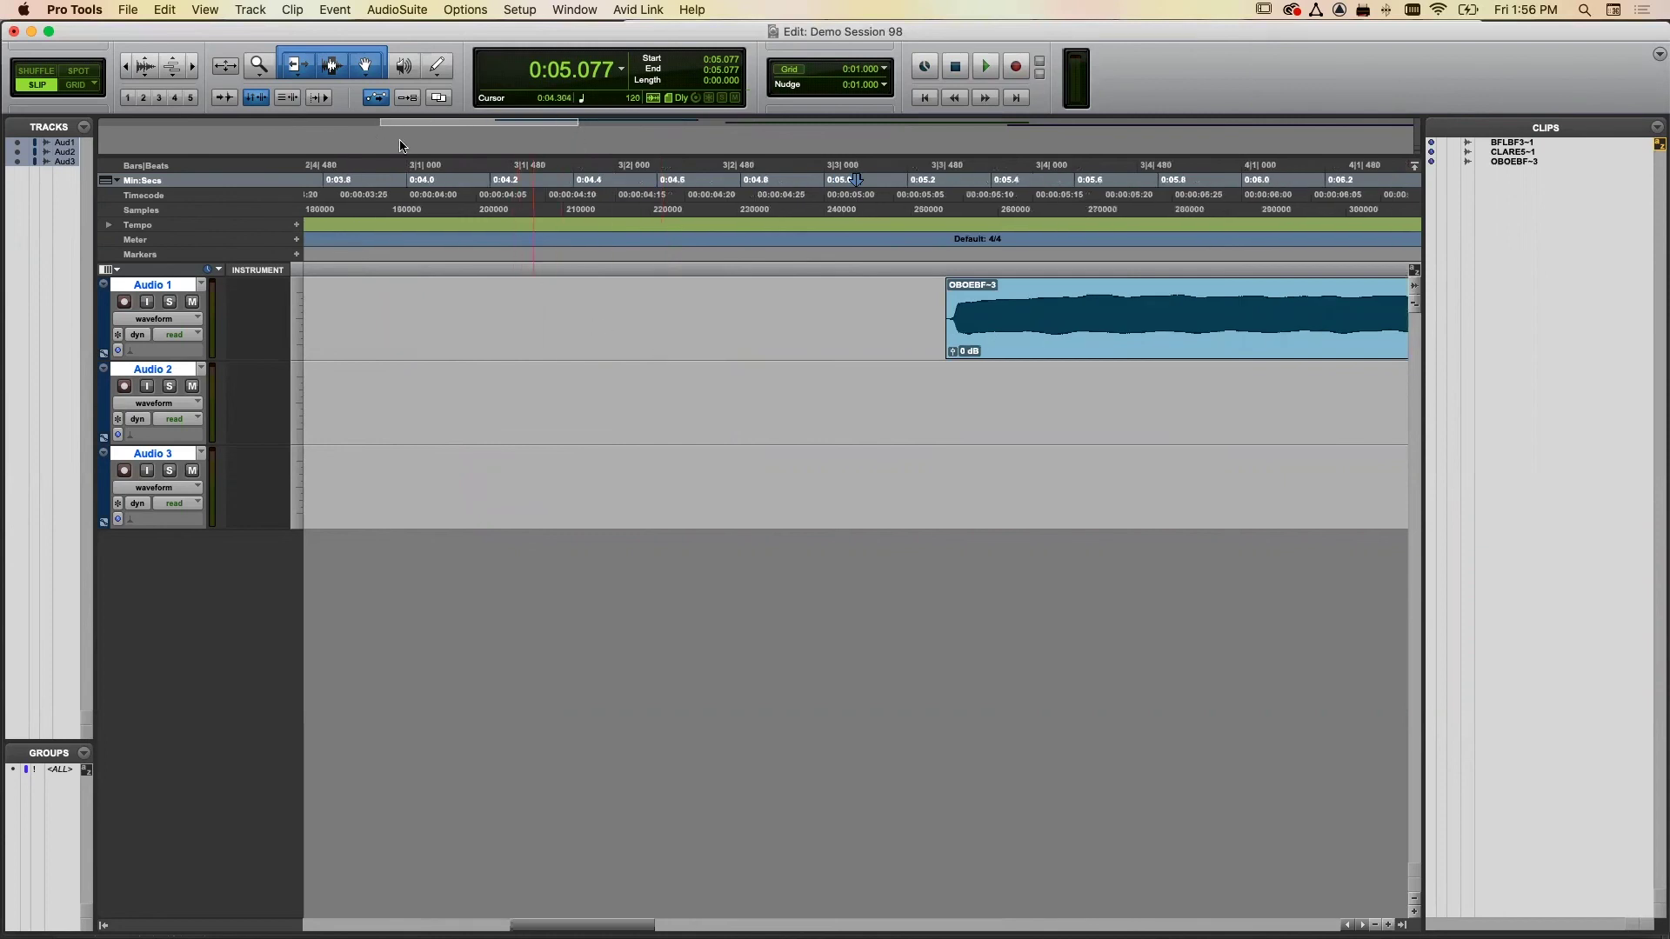
- Survey the timeline from the session start to the Audio 2 clip, zooming out until all three clips are in view
{"action": "scroll", "coordinate": [426, 118], "scroll_direction": "left", "scroll_amount": 10}
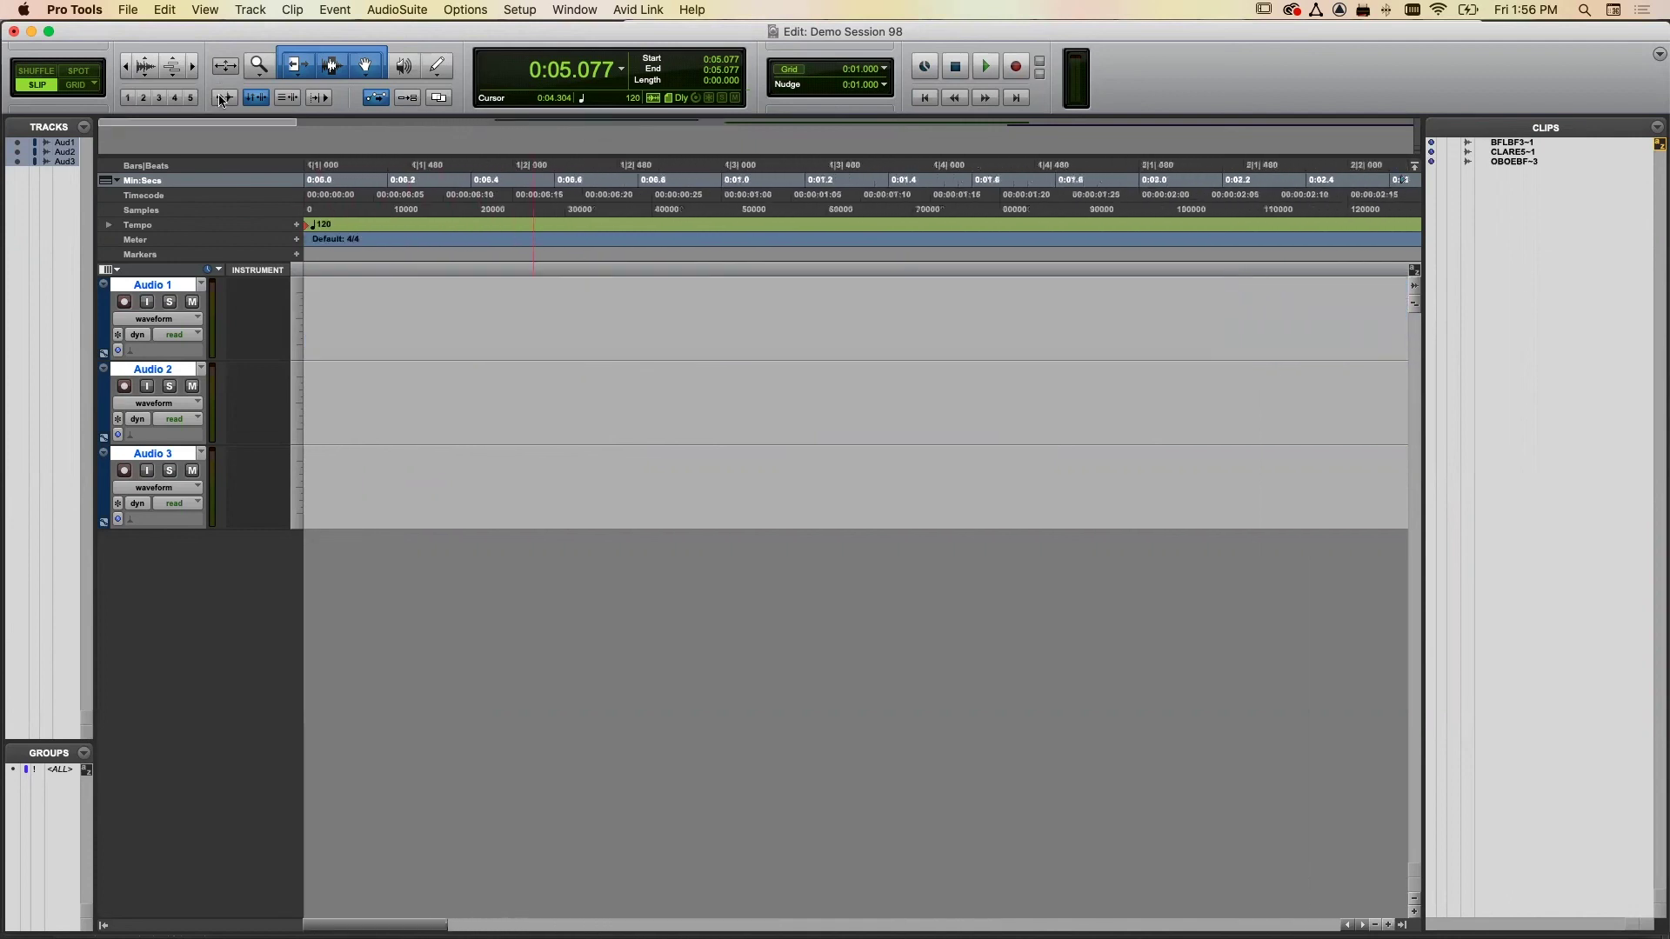
{"action": "left_click_drag", "start_coordinate": [274, 122], "coordinate": [916, 130]}
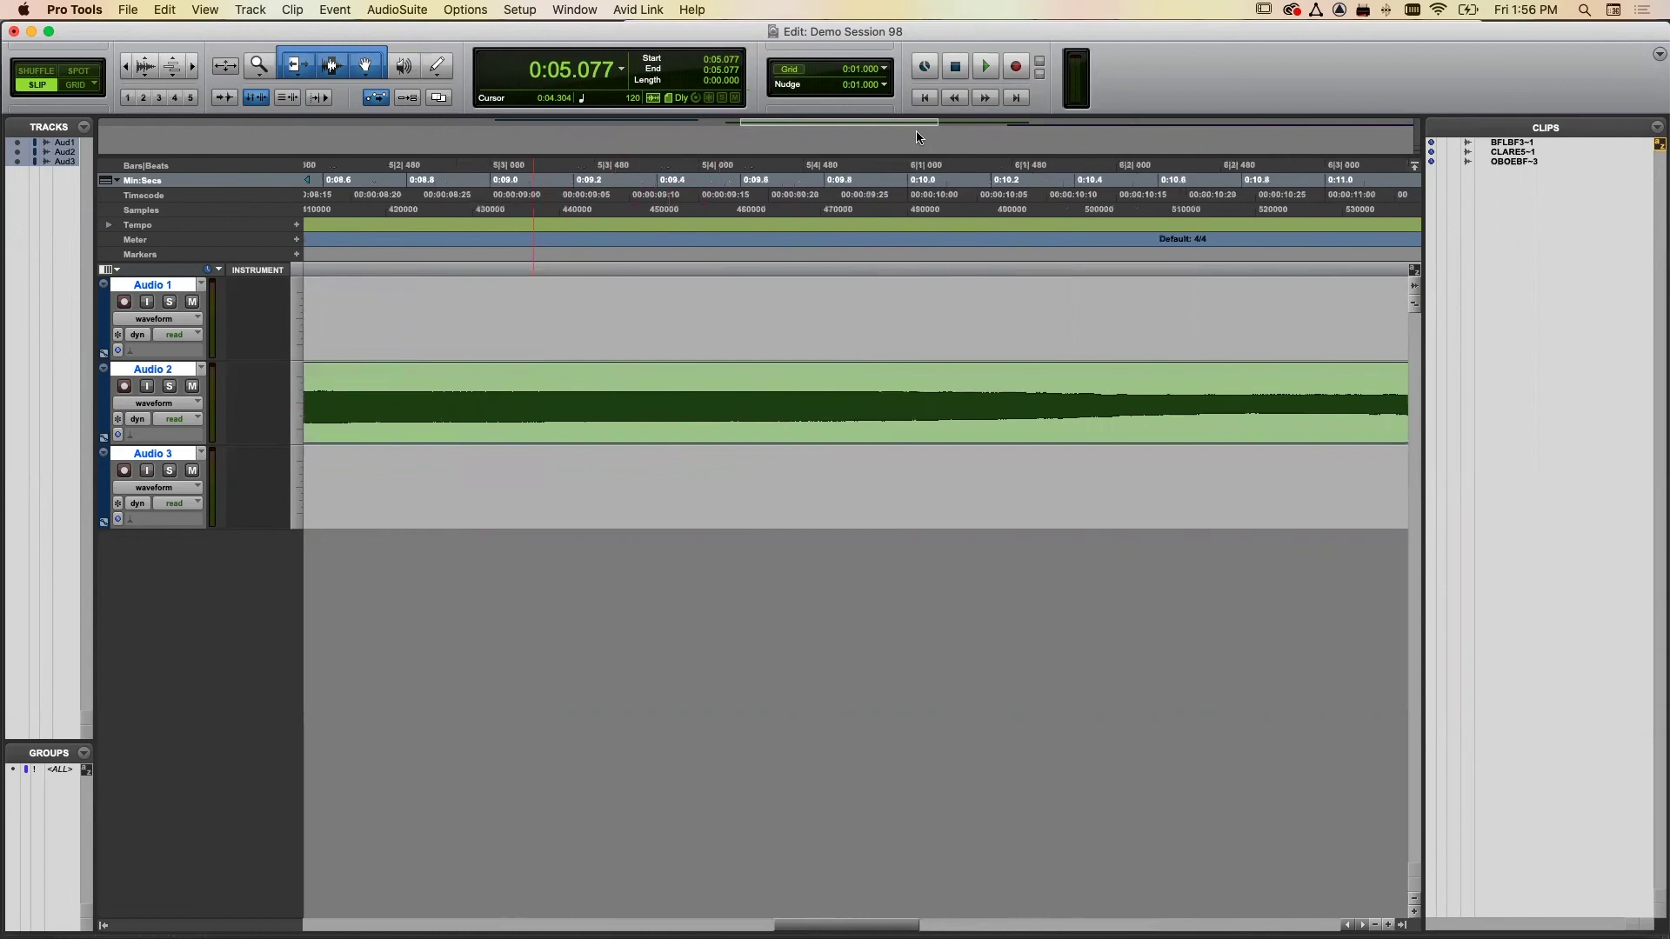
{"action": "key", "text": "super+bracketleft"}
{"action": "key", "text": "super+bracketleft"}
{"action": "key", "text": "super+bracketleft"}
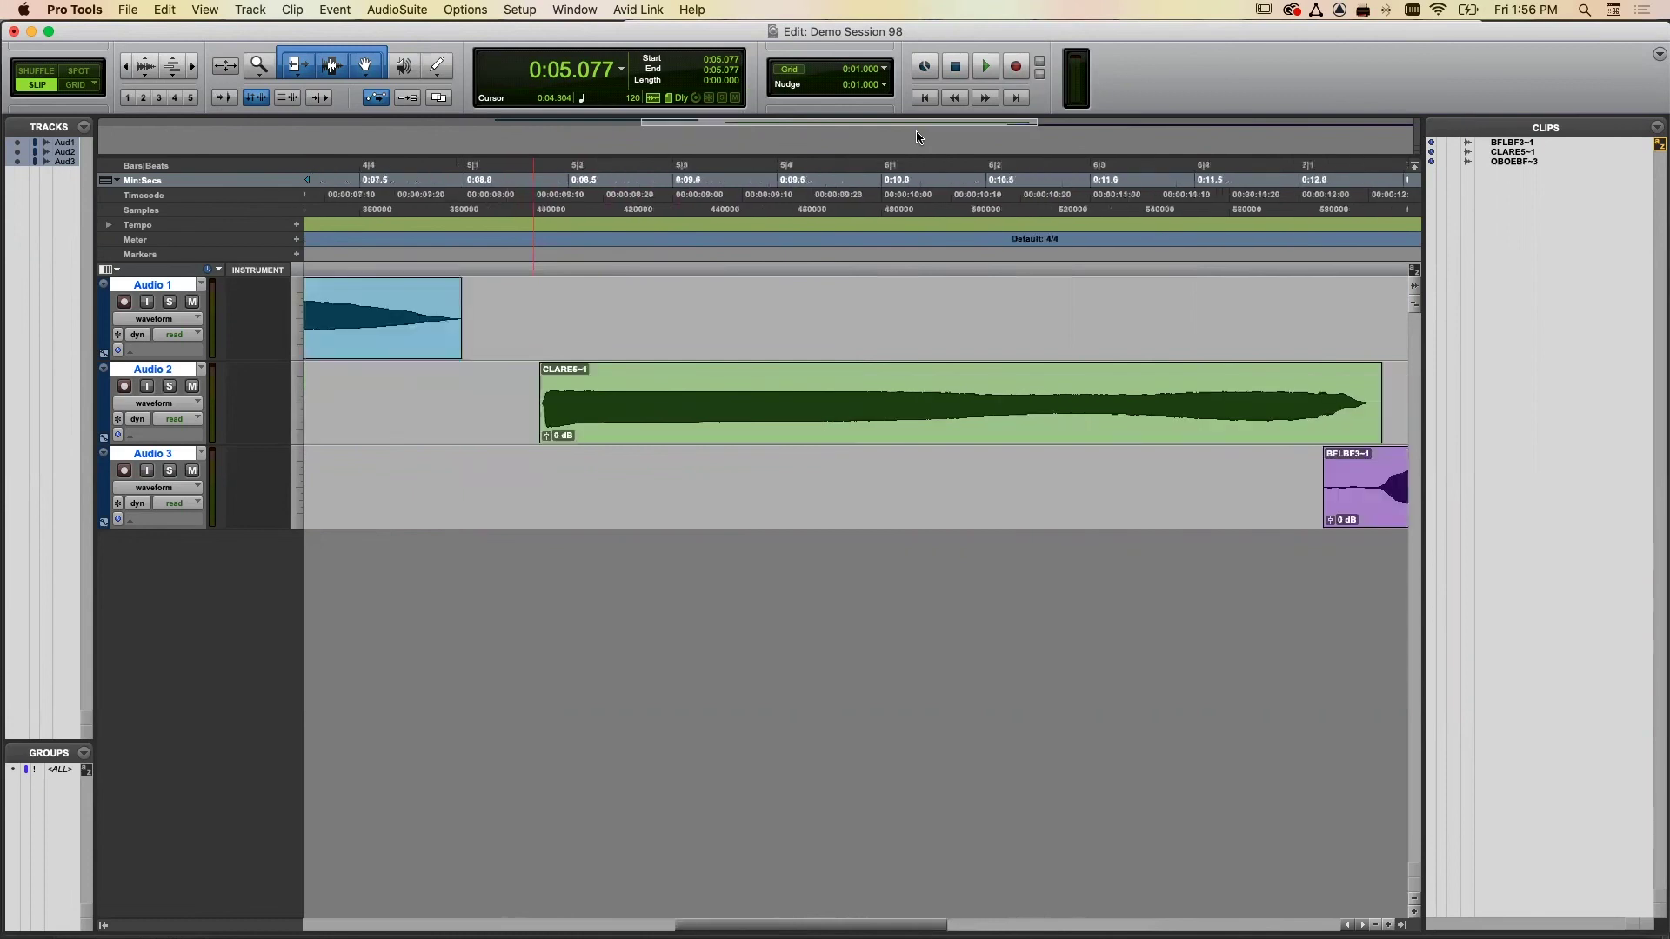
{"action": "key", "text": "super+bracketleft"}
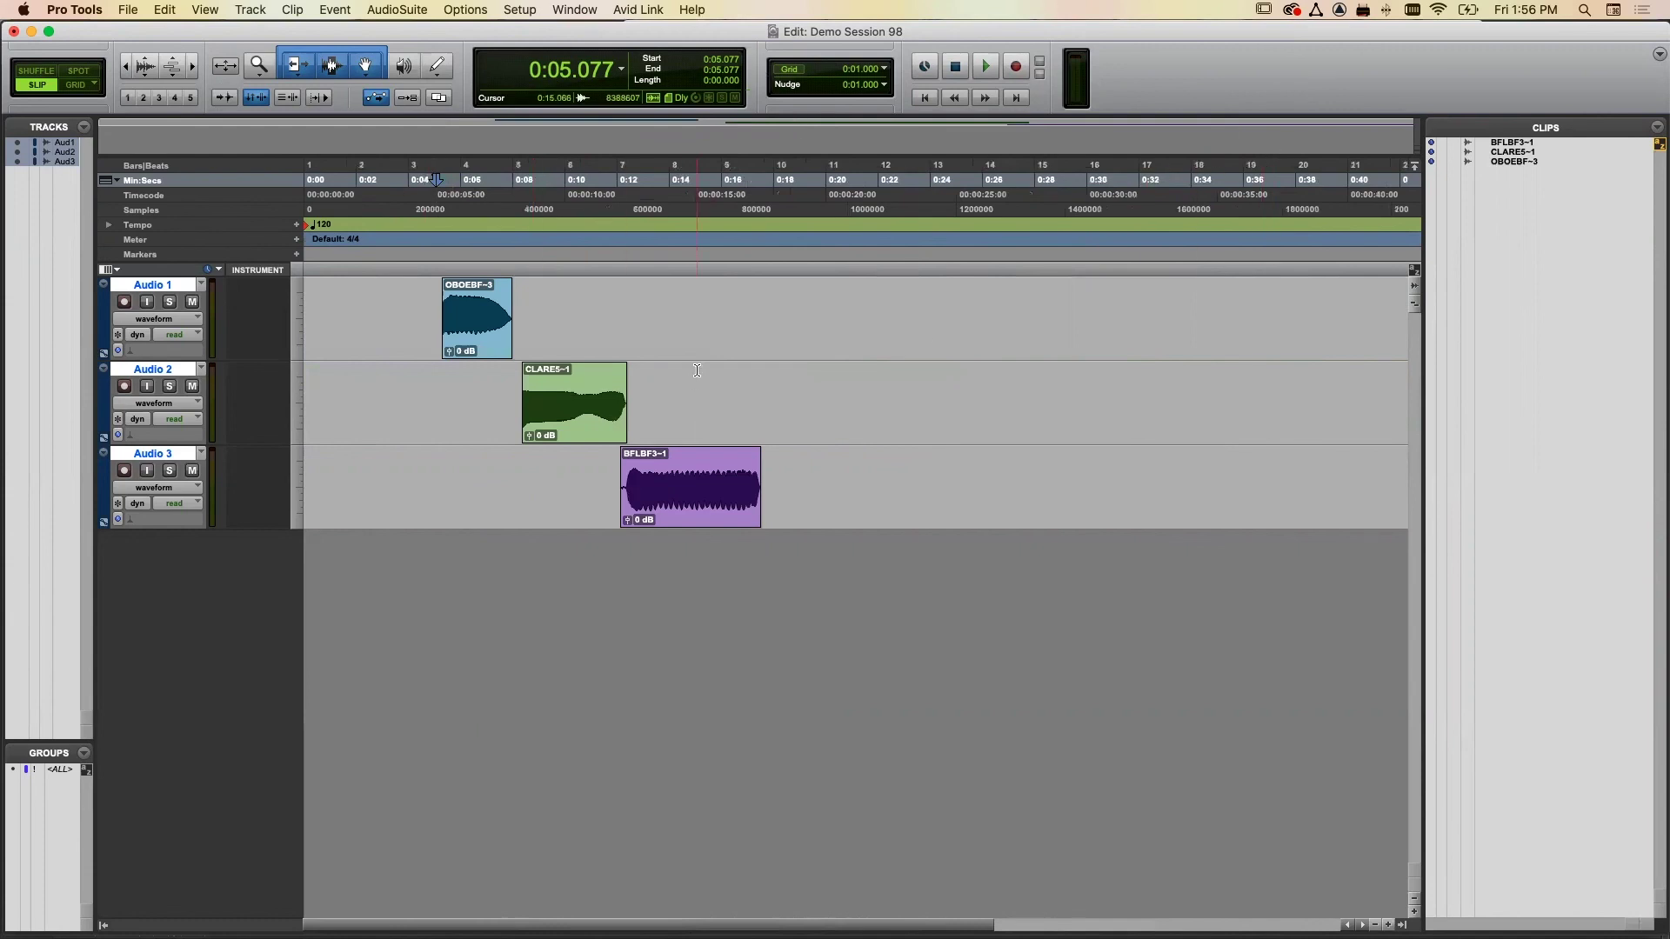
- Slide the OBOEBF~3 clip on Audio 1 slightly later so it starts at about 0:05.490
{"action": "key", "text": "super+bracketright"}
{"action": "key", "text": "super+bracketright"}
{"action": "key", "text": "super+bracketright"}
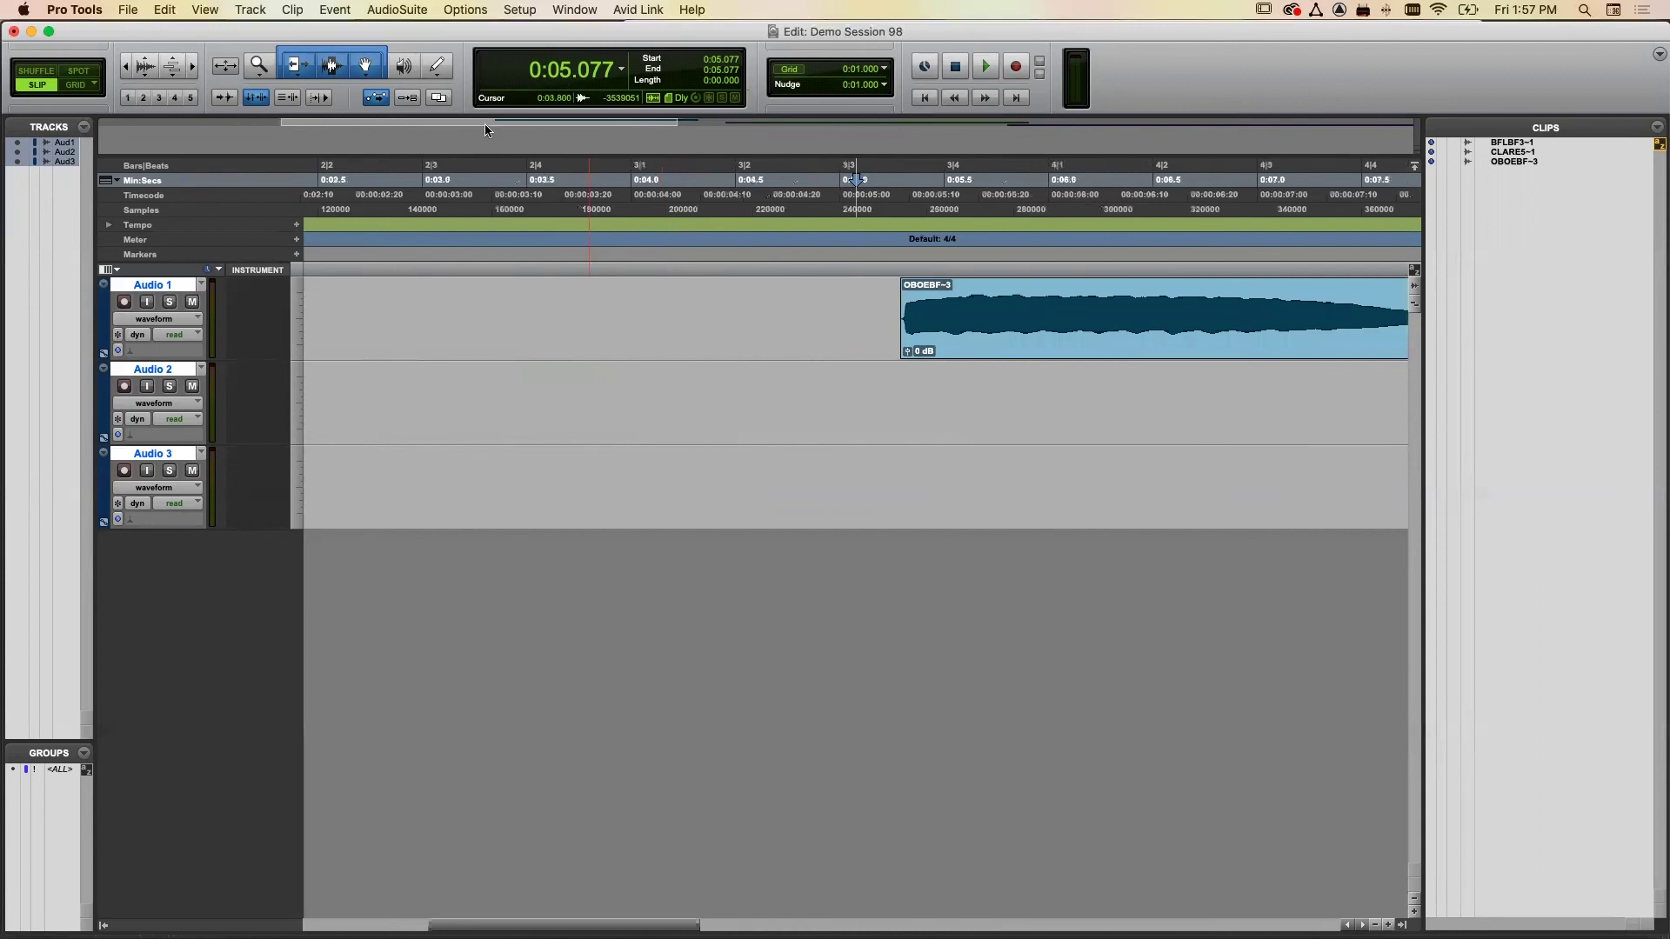
{"action": "left_click_drag", "start_coordinate": [472, 127], "coordinate": [688, 123]}
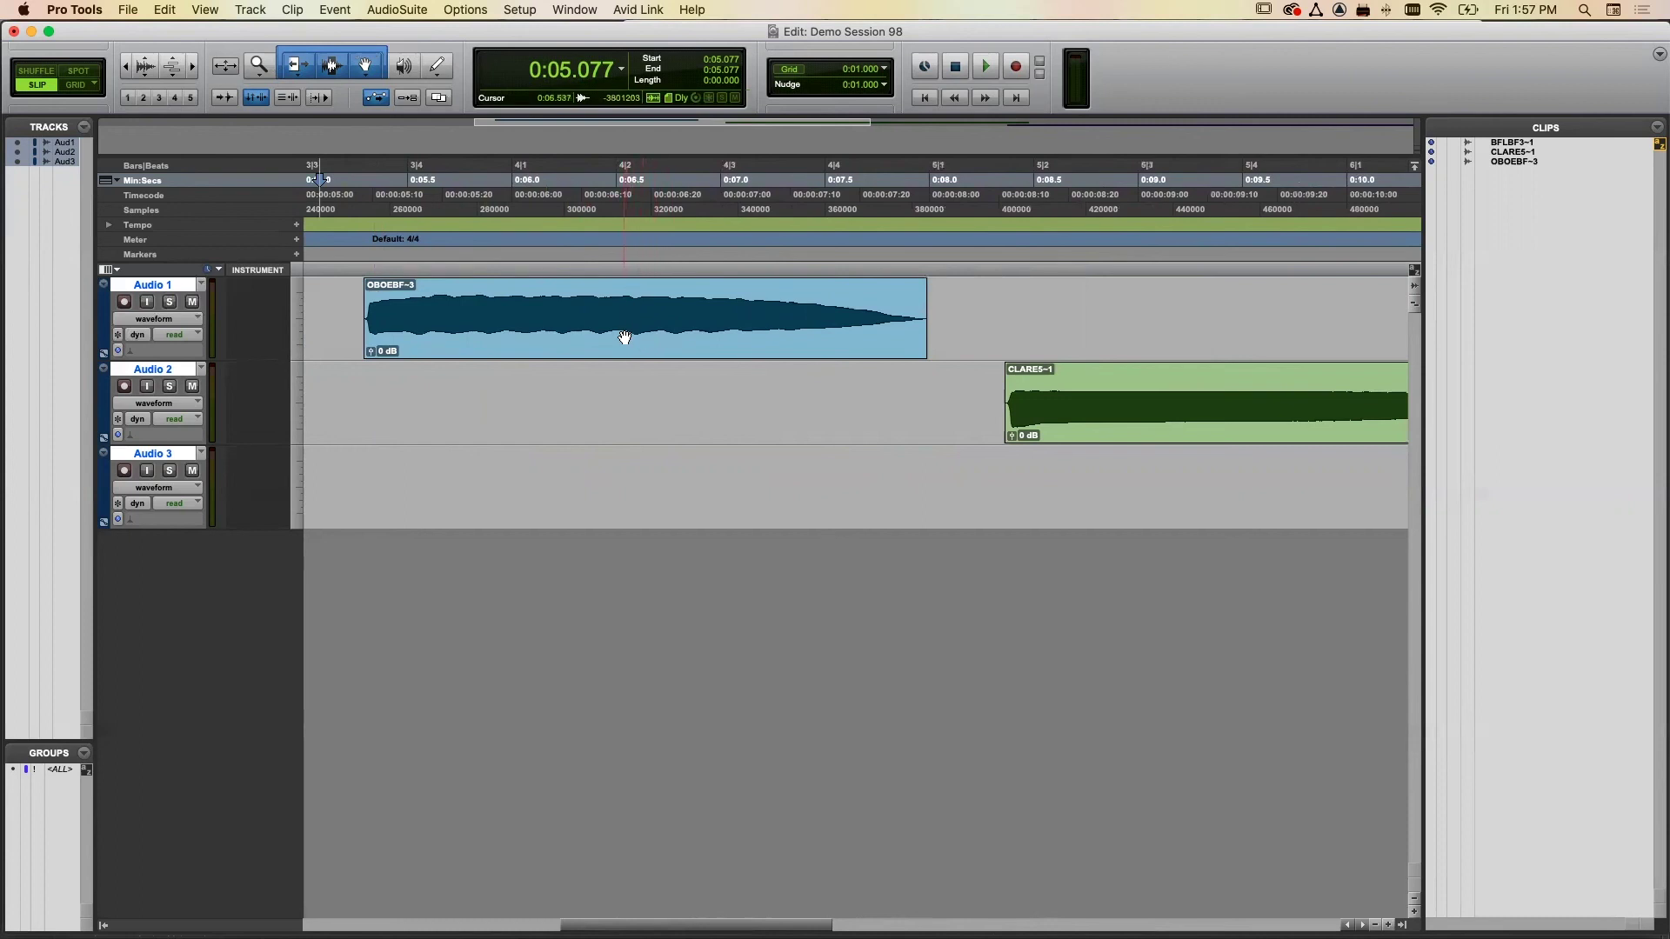
{"action": "left_click_drag", "start_coordinate": [624, 340], "coordinate": [669, 349]}
- Place the edit cursor in the empty area of Audio 2 at about 0:07.170, ahead of that track's clip
{"action": "scroll", "coordinate": [649, 376], "scroll_direction": "right", "scroll_amount": 15}
{"action": "scroll", "coordinate": [649, 376], "scroll_direction": "left", "scroll_amount": 10}
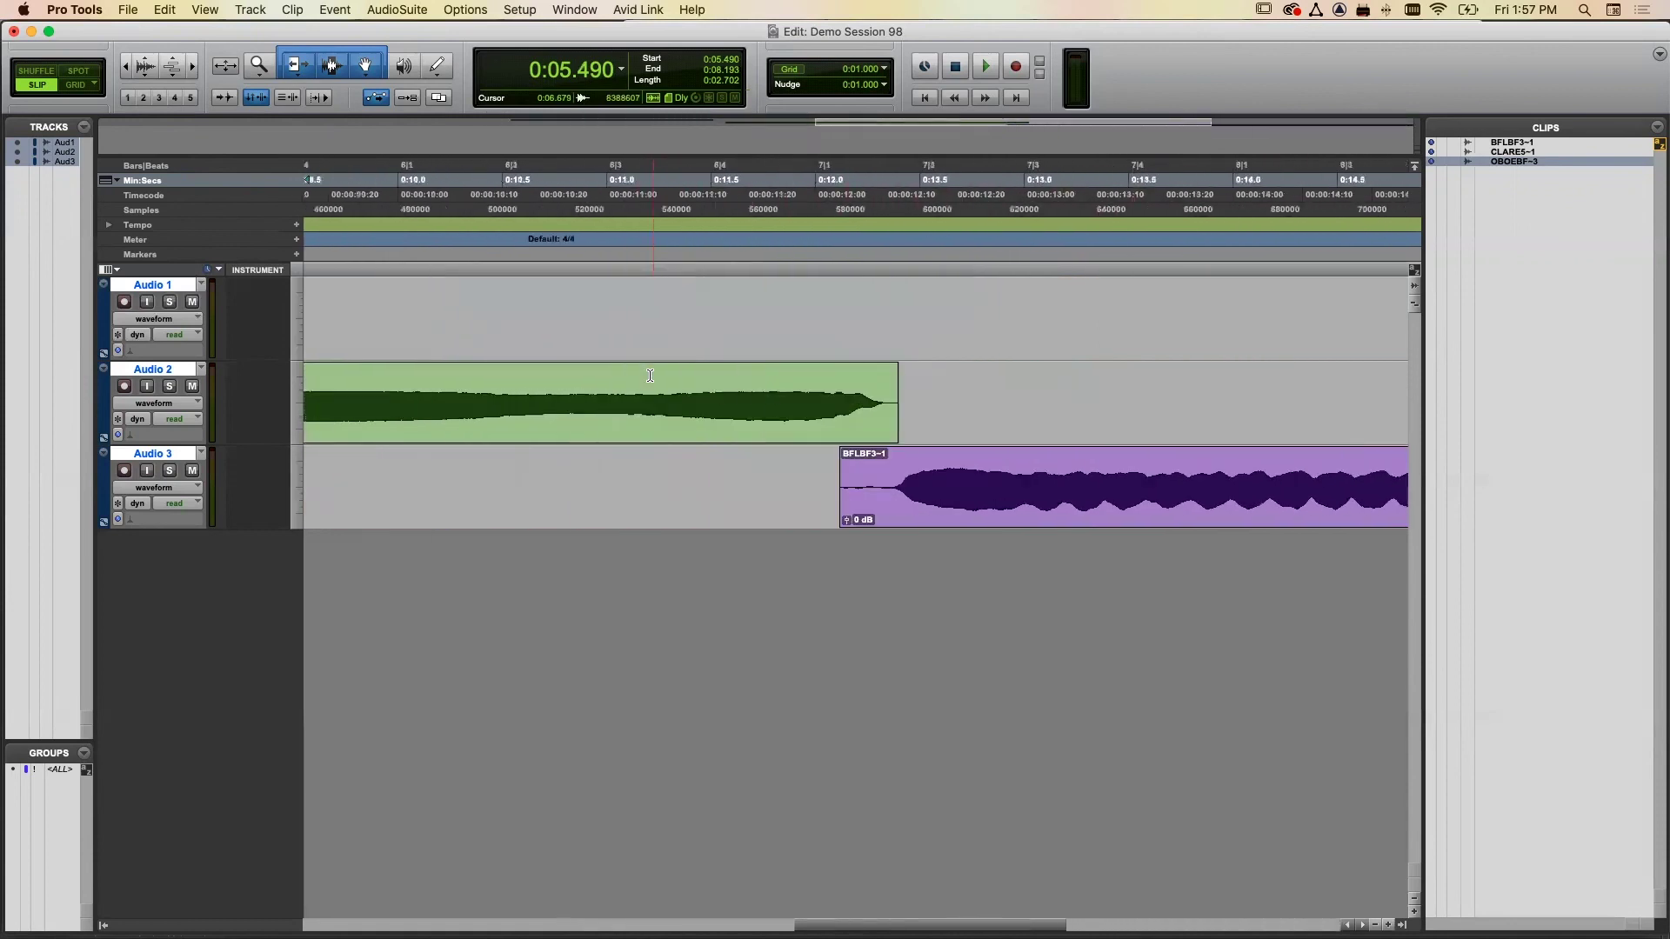
{"action": "scroll", "coordinate": [650, 376], "scroll_direction": "left", "scroll_amount": 10}
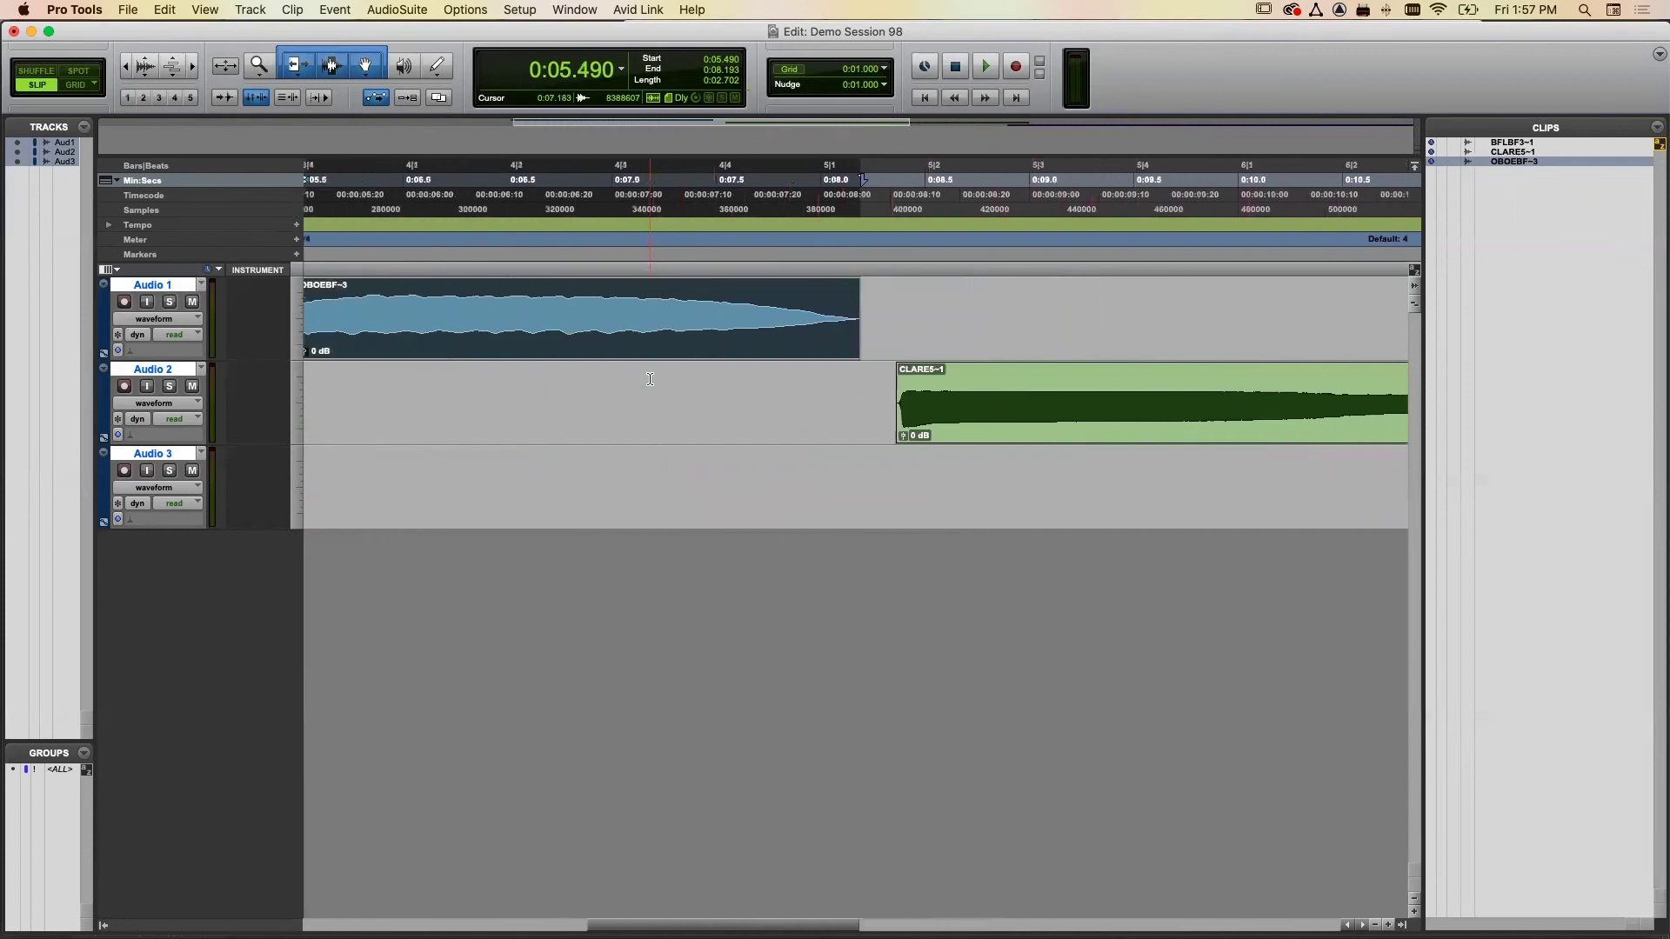
{"action": "left_click", "coordinate": [647, 391]}
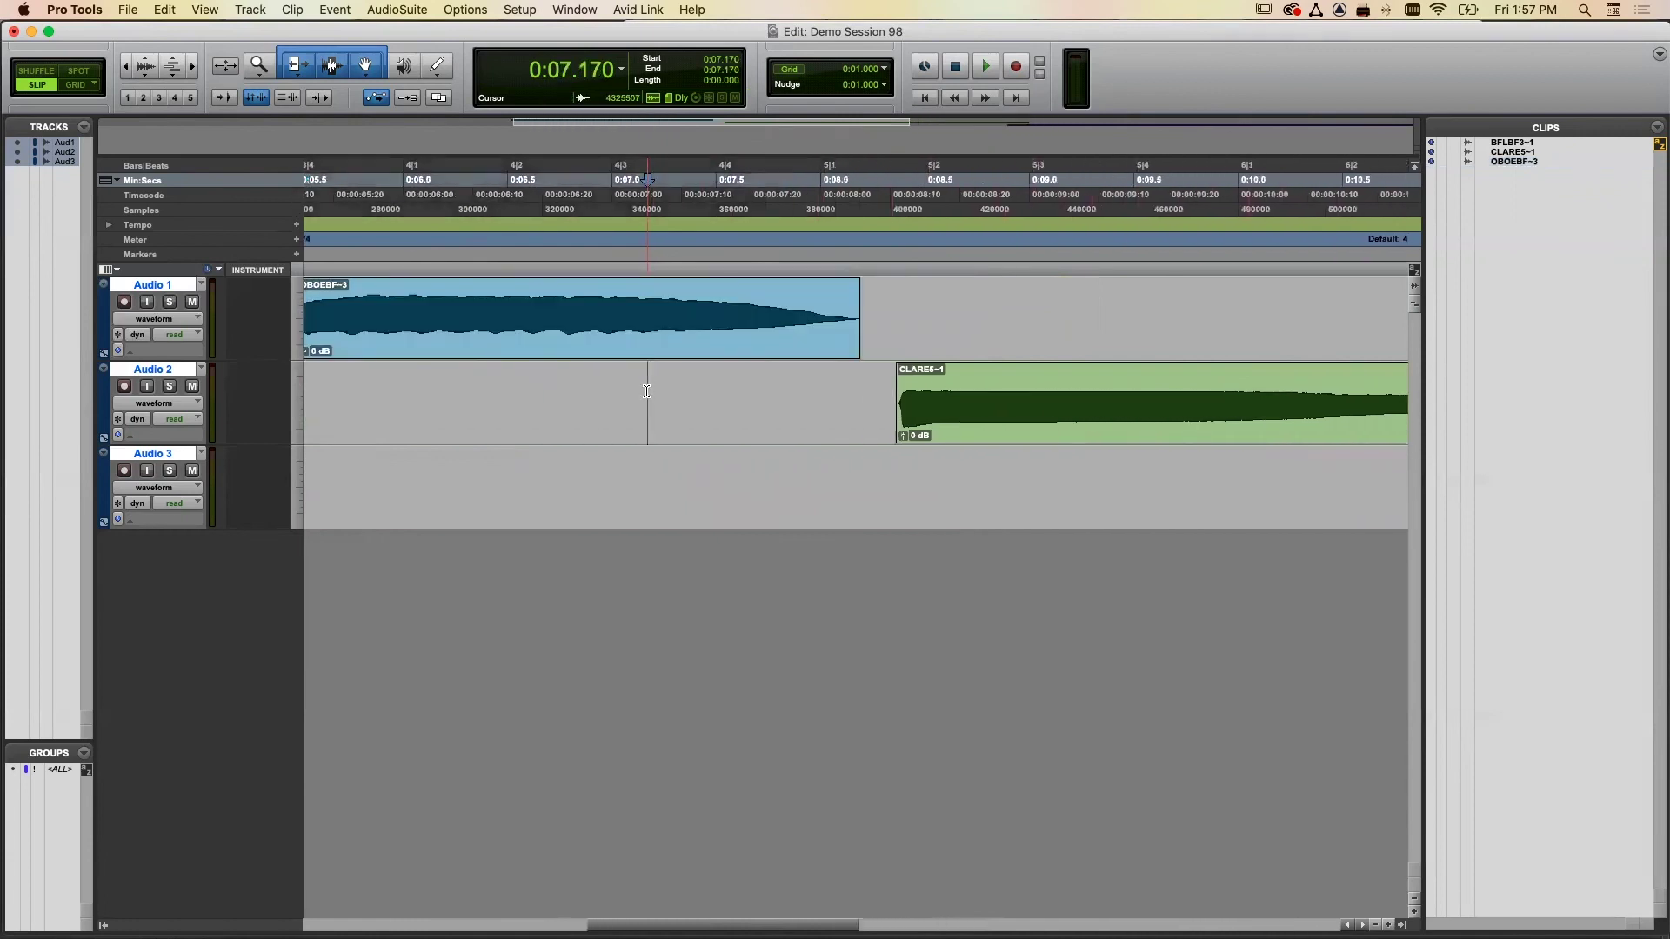
{"action": "scroll", "coordinate": [616, 378], "scroll_direction": "left", "scroll_amount": 2}
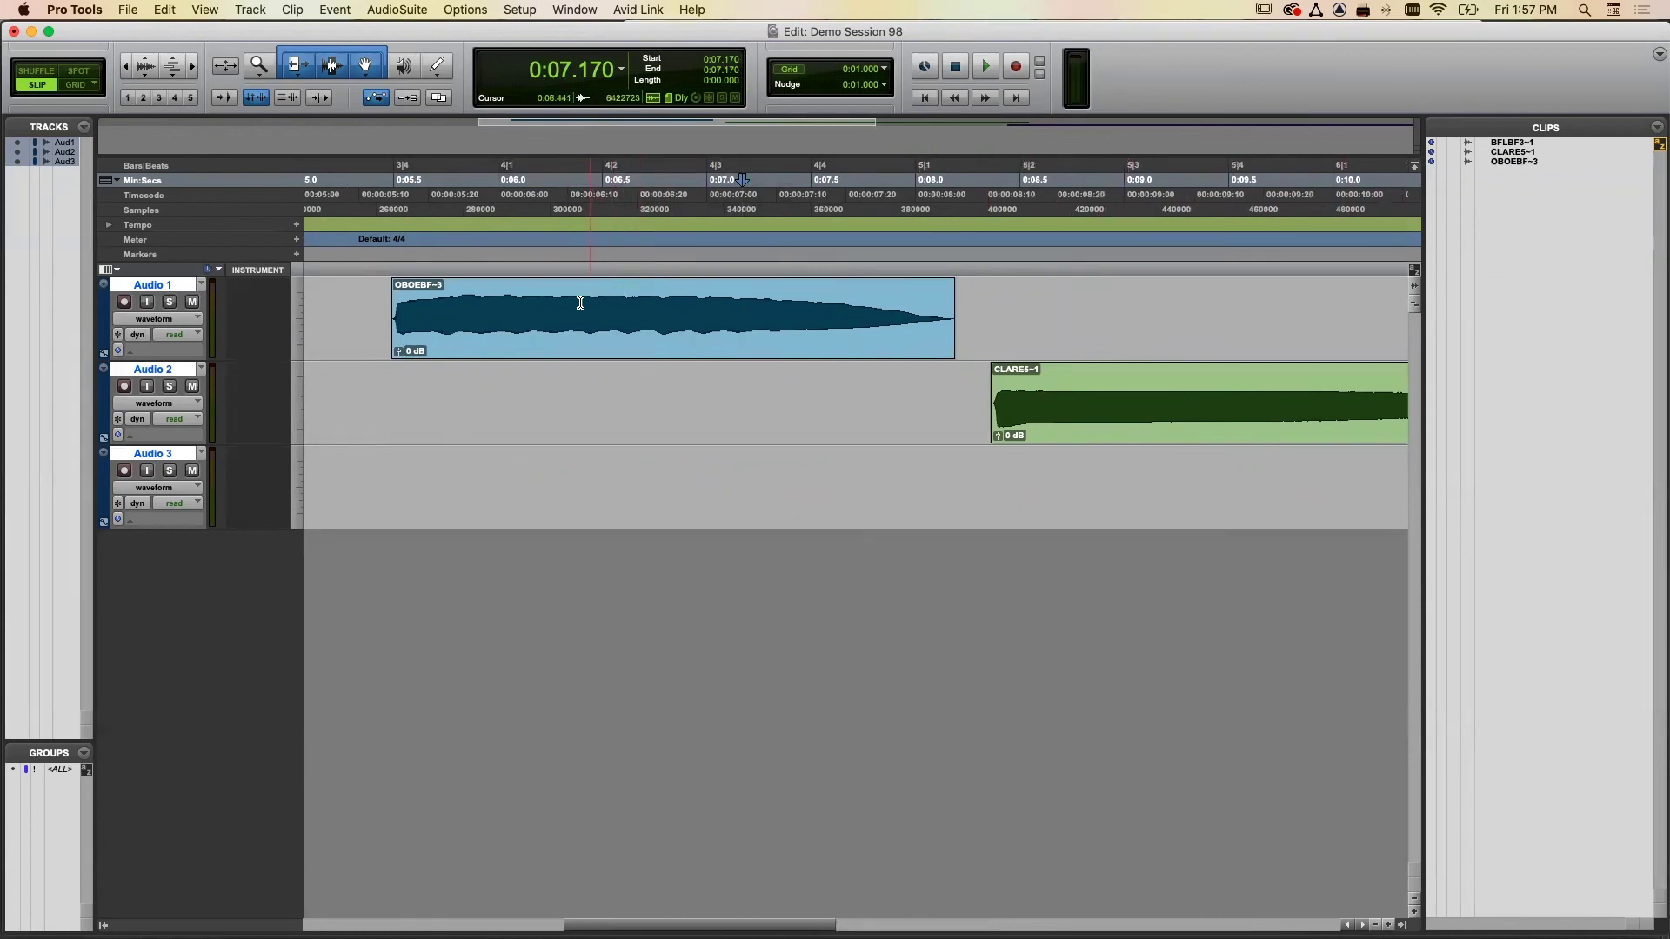
- Copy the OBOEBF~3 section from about 0:06.366 to 0:07.308 on Audio 1 and paste it on Audio 3 at about 0:05.875
{"action": "left_click_drag", "start_coordinate": [574, 300], "coordinate": [770, 288]}
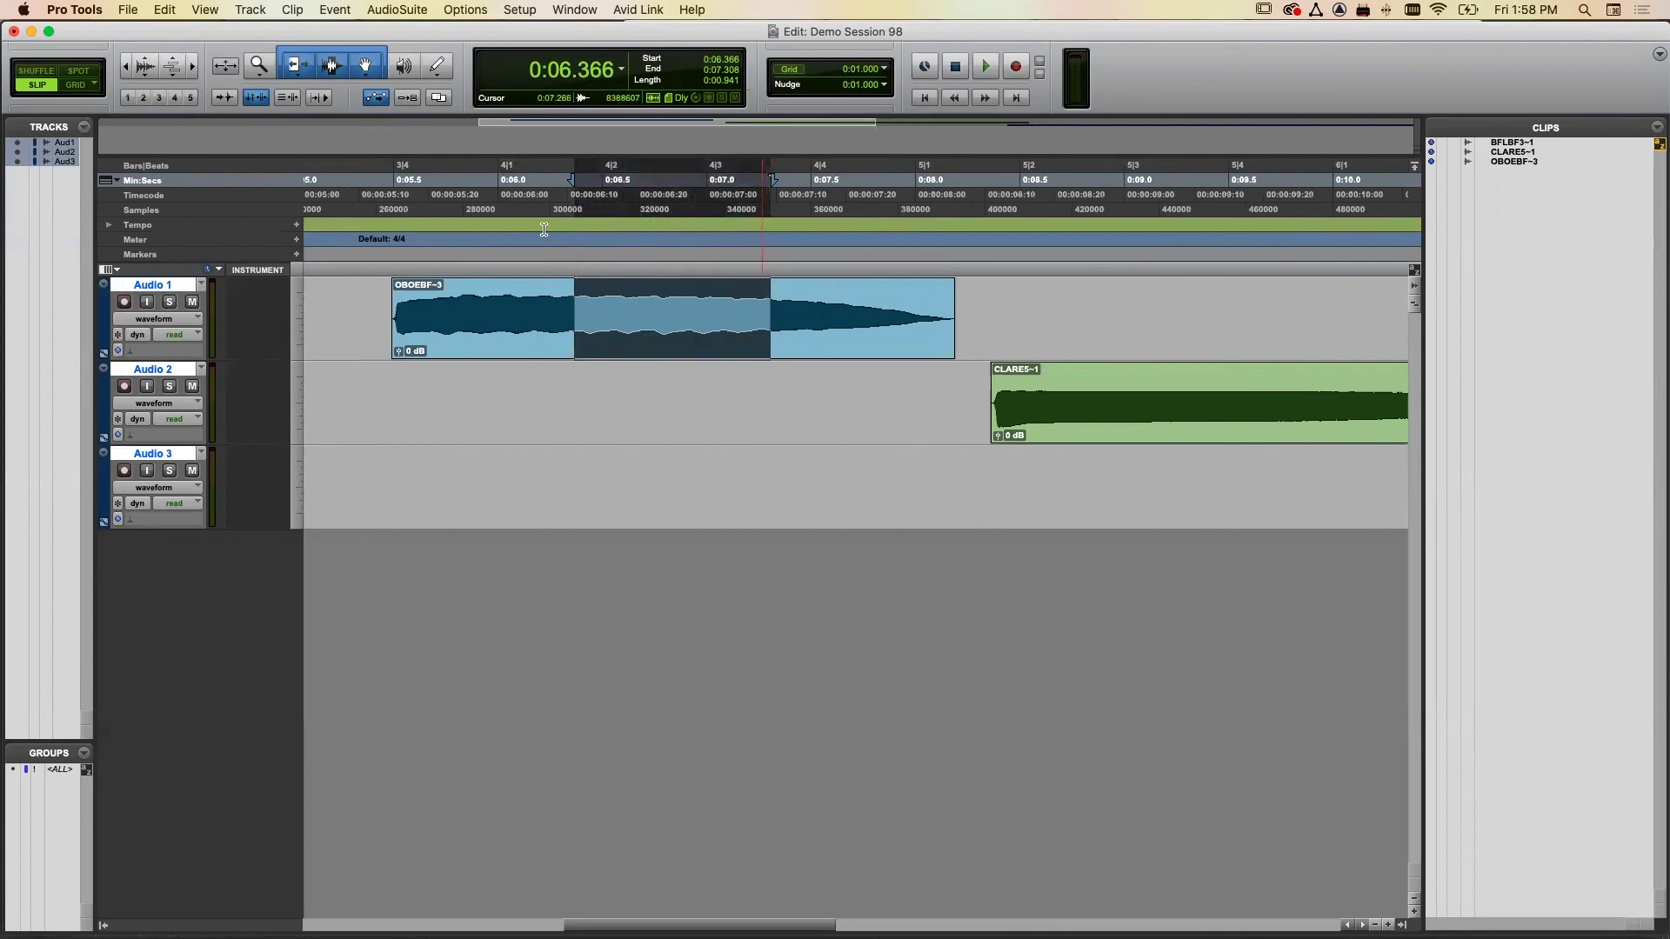
{"action": "left_click", "coordinate": [161, 8]}
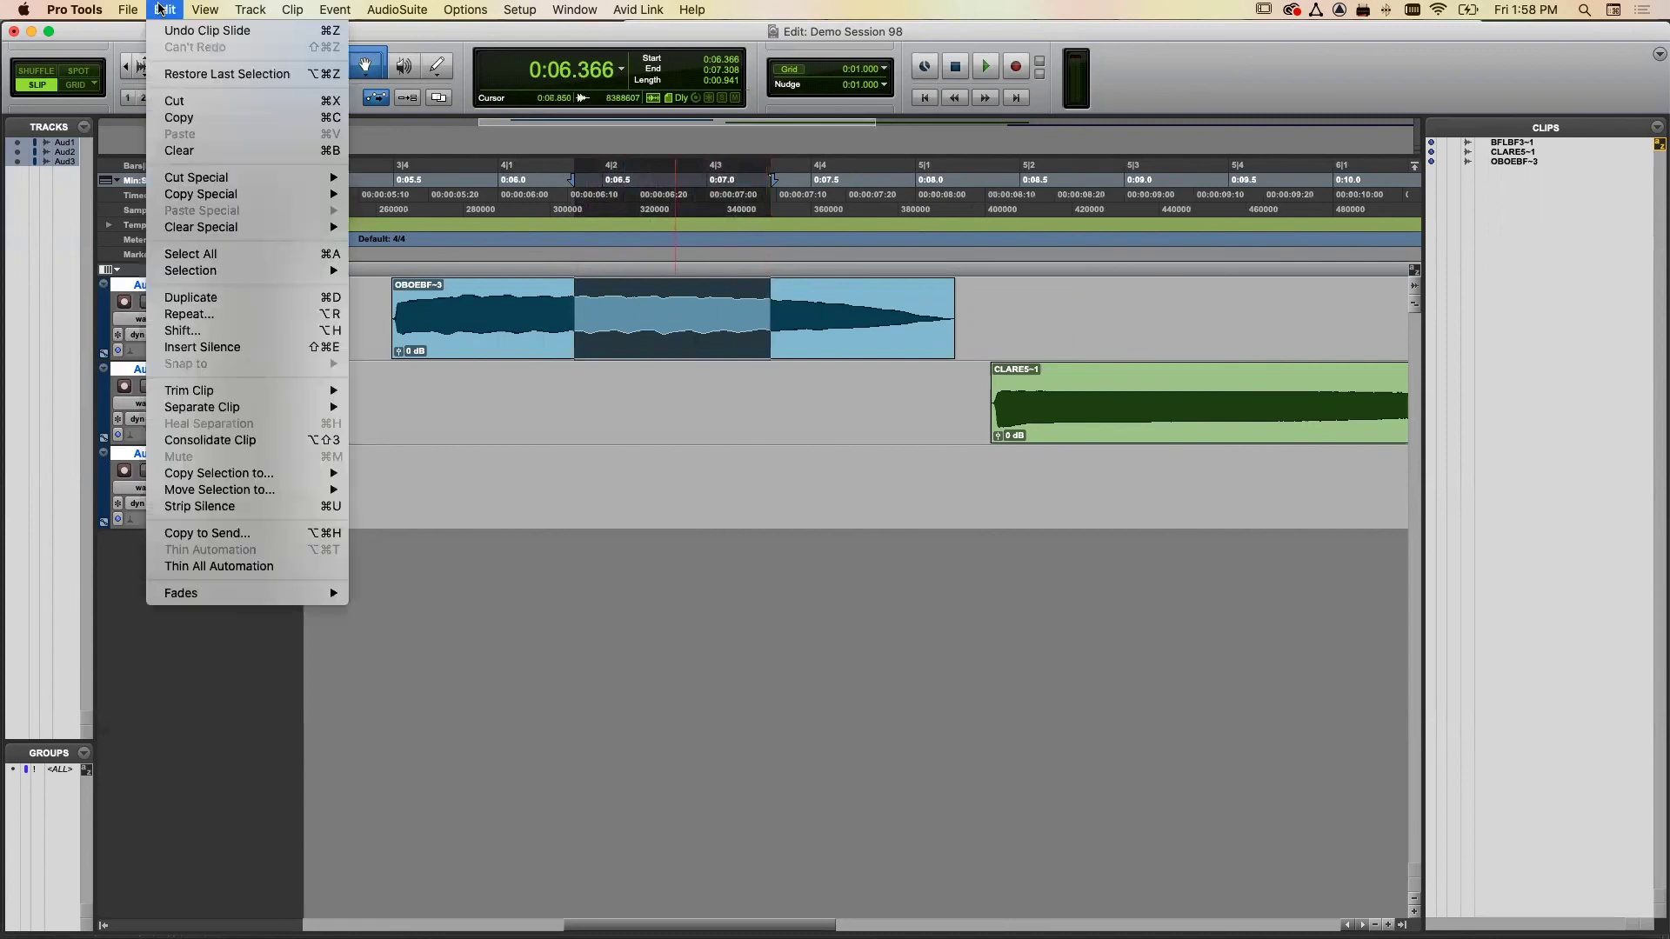
{"action": "left_click", "coordinate": [187, 119]}
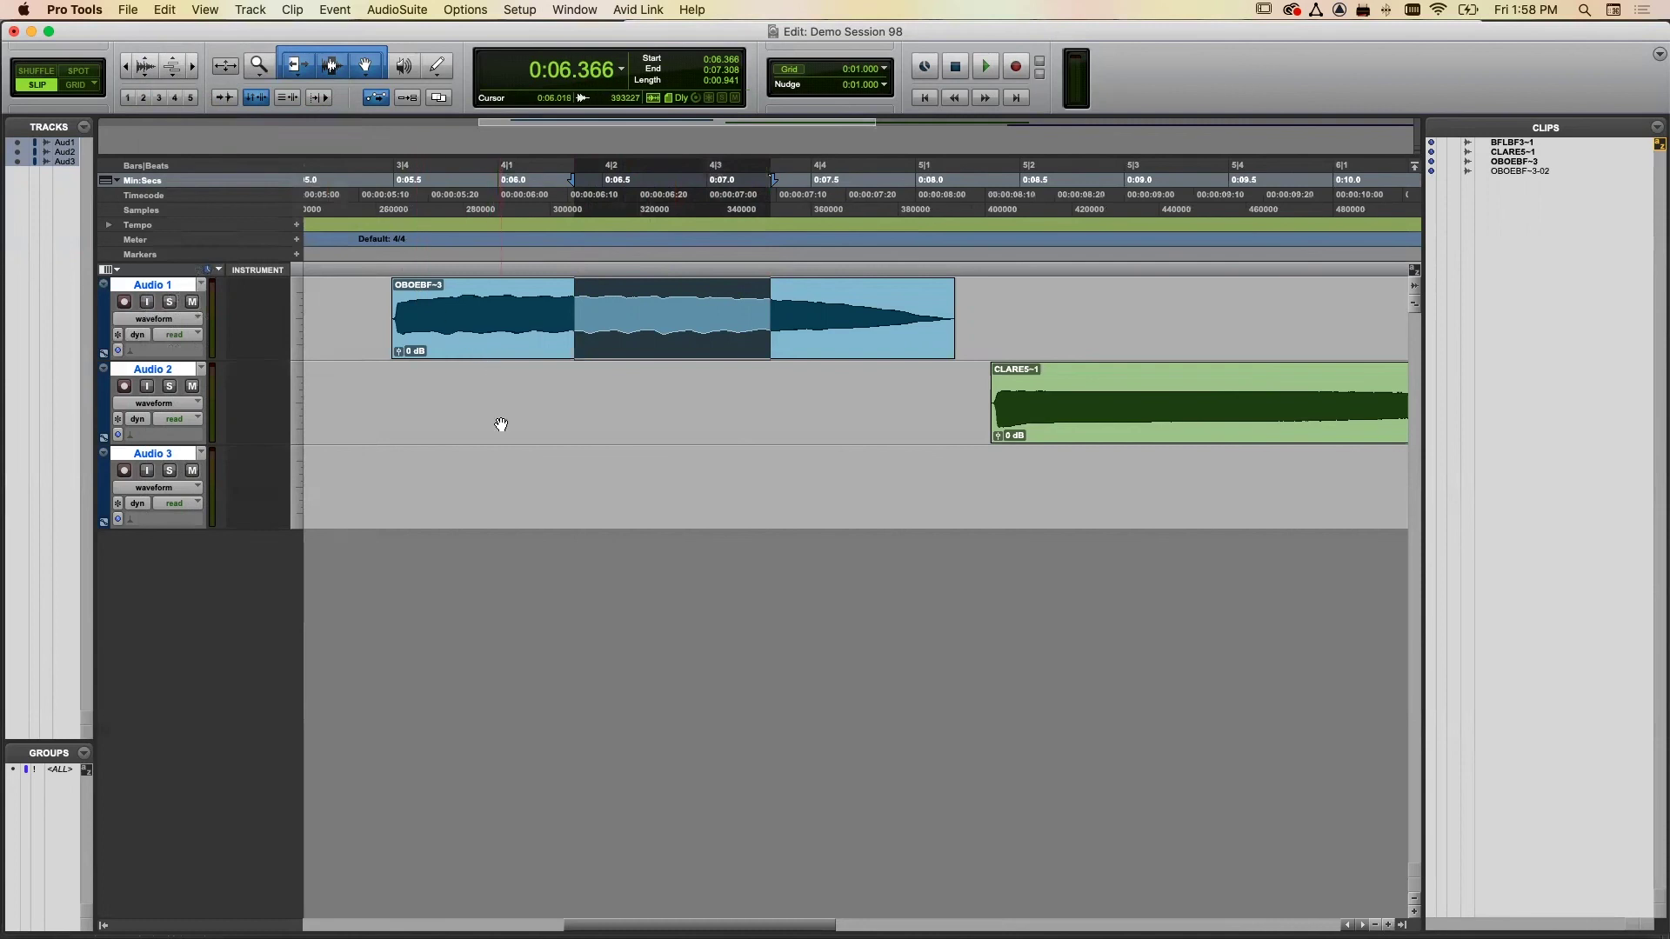
{"action": "left_click", "coordinate": [470, 463]}
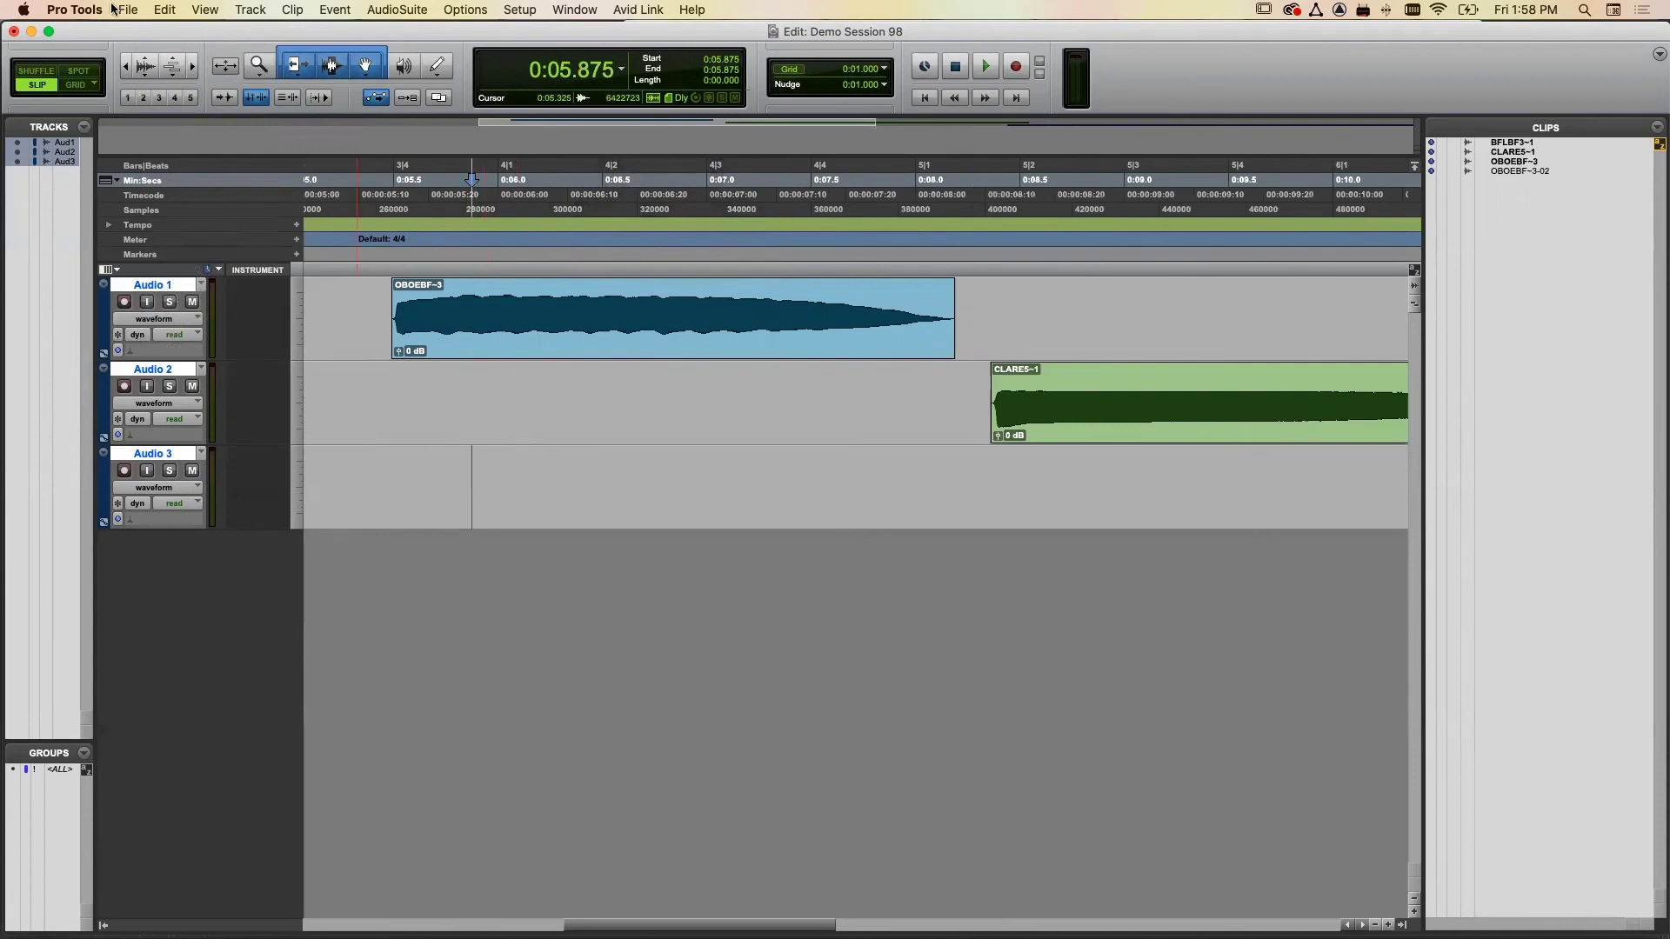
{"action": "left_click", "coordinate": [165, 10]}
{"action": "left_click", "coordinate": [193, 135]}
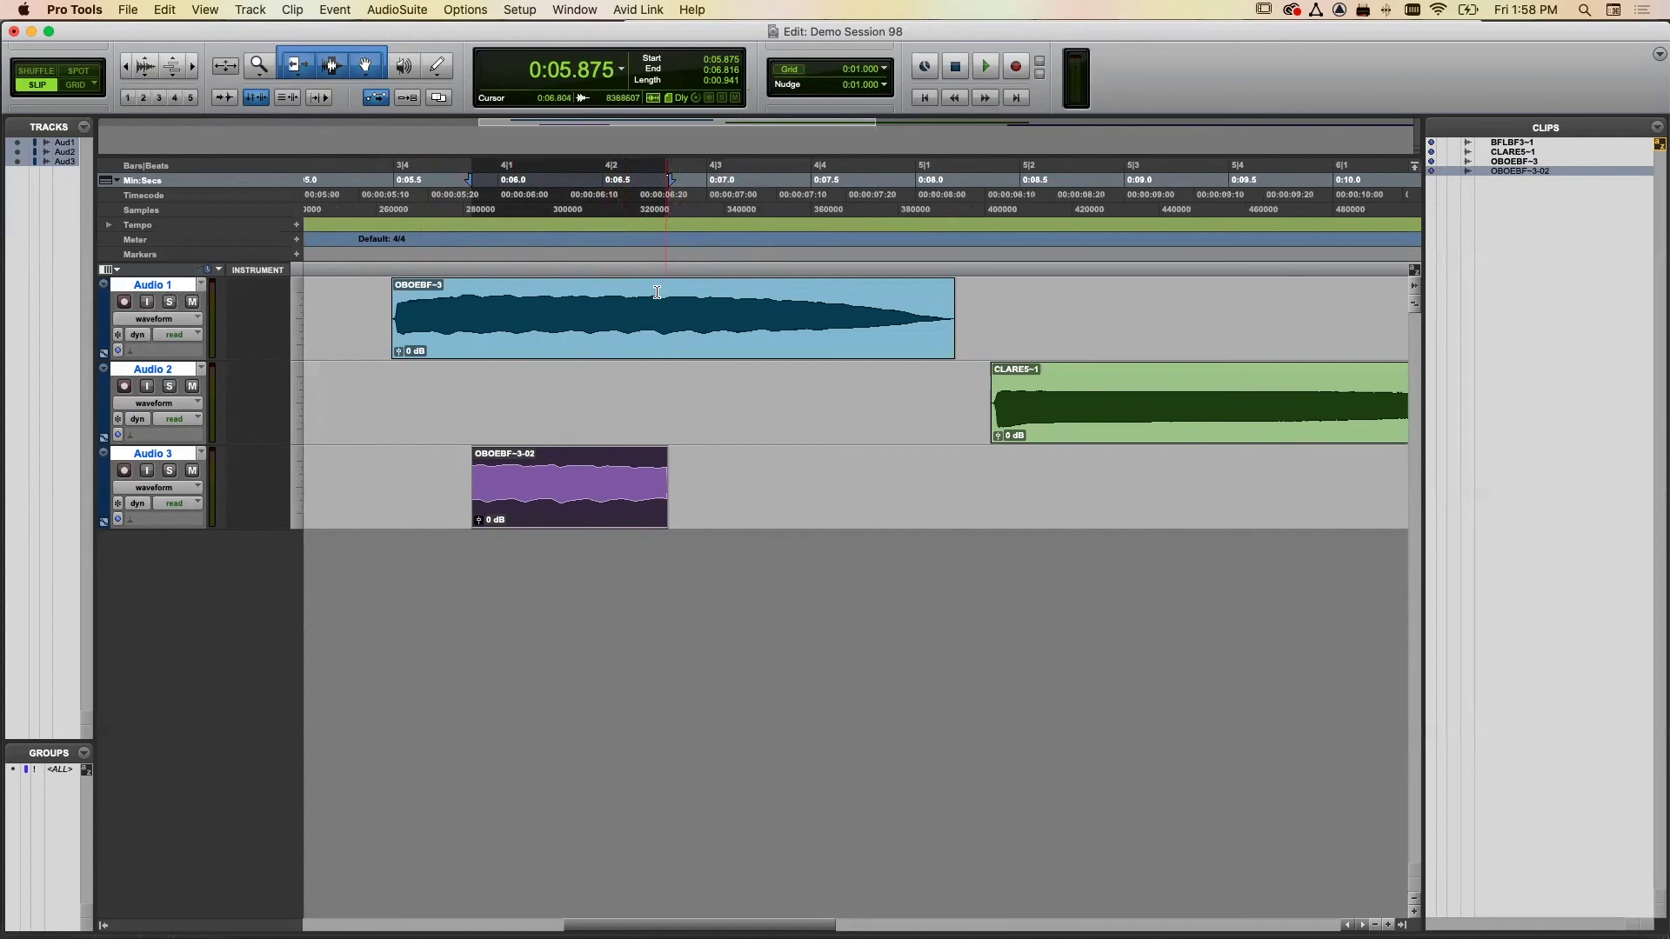
- Trim the oboe clip on Audio 1 to start at about 0:05.900 and end at about 0:07.600
{"action": "left_click_drag", "start_coordinate": [636, 300], "coordinate": [701, 303]}
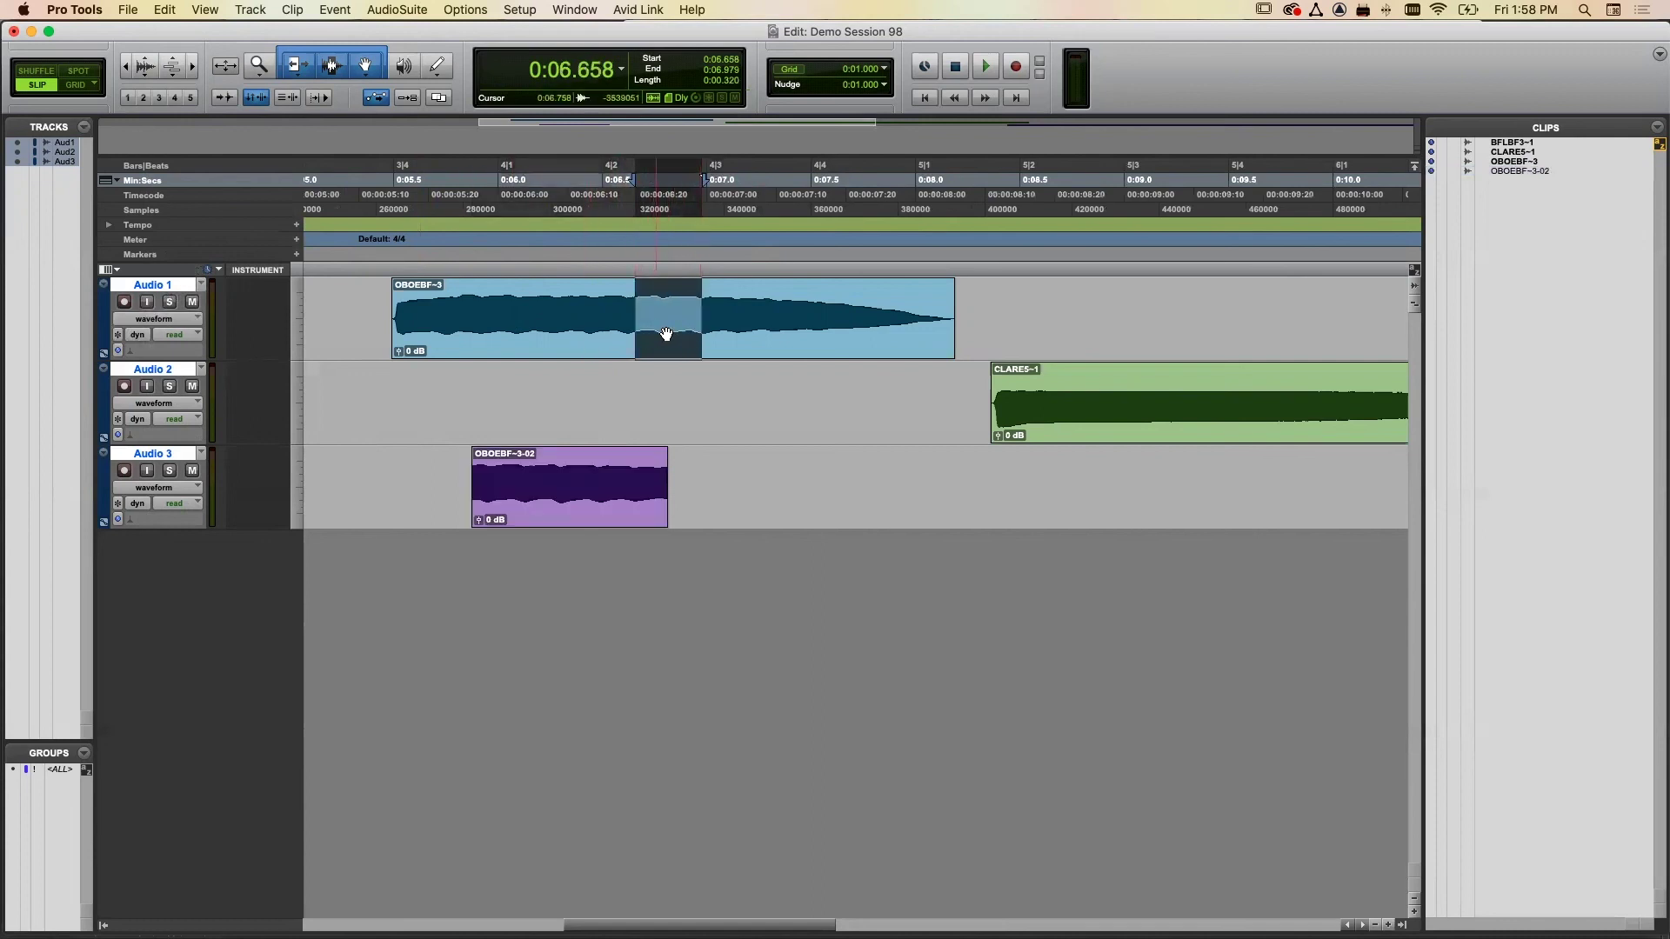
{"action": "left_click", "coordinate": [980, 302]}
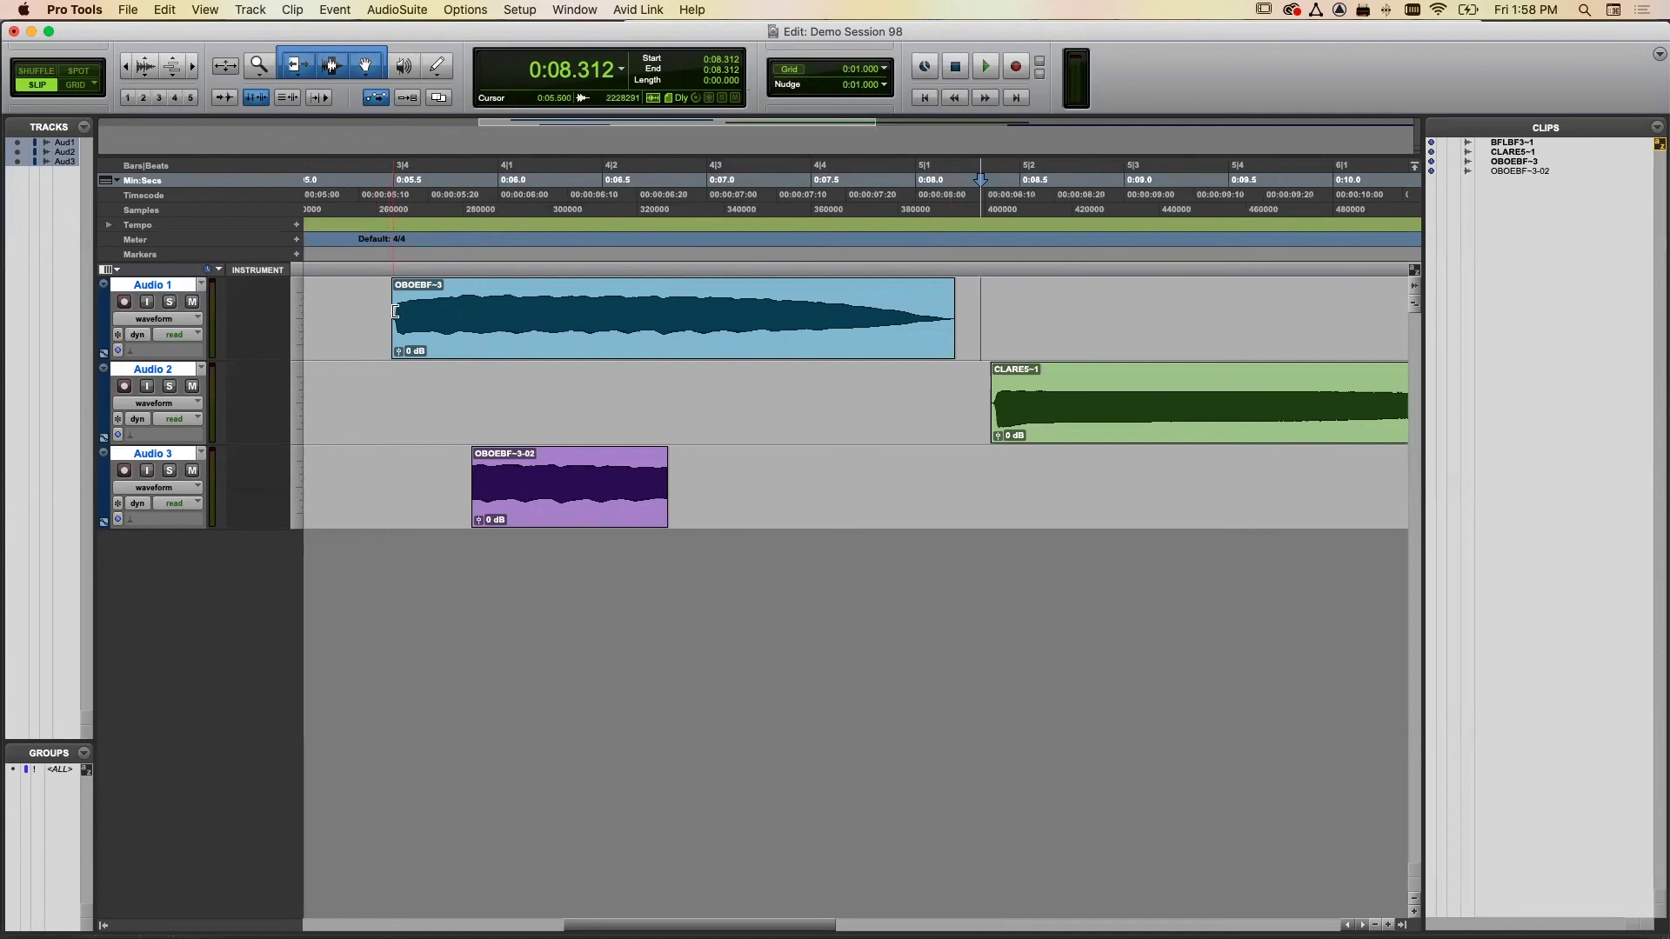
{"action": "left_click_drag", "start_coordinate": [395, 313], "coordinate": [477, 312]}
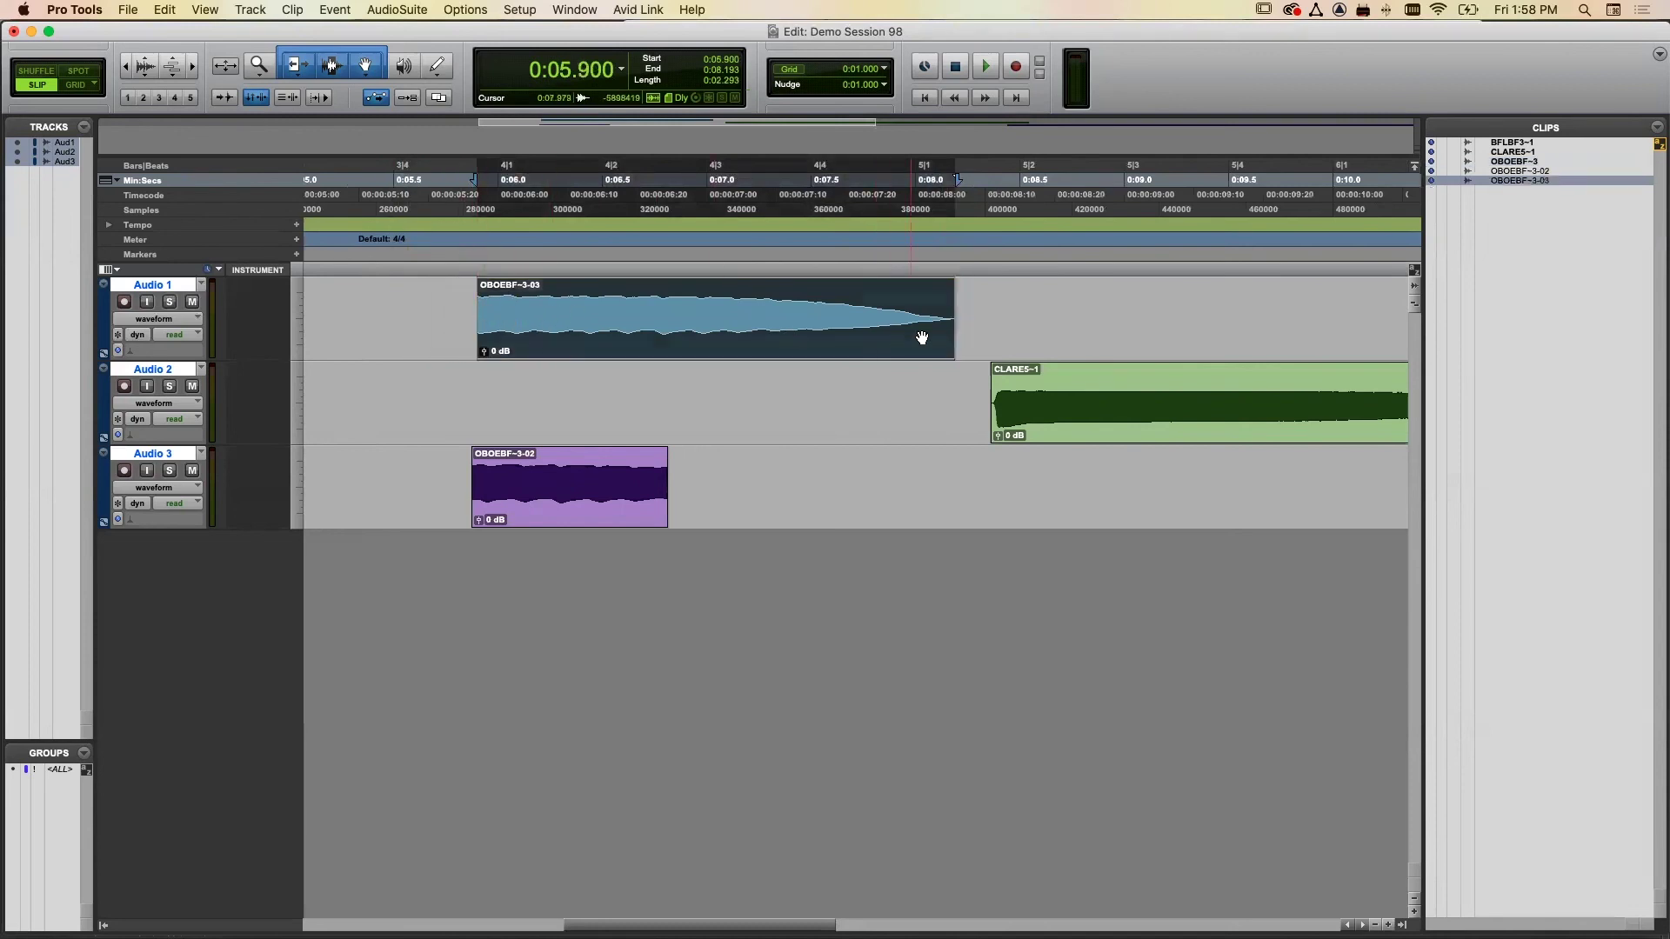
{"action": "left_click_drag", "start_coordinate": [946, 311], "coordinate": [833, 315]}
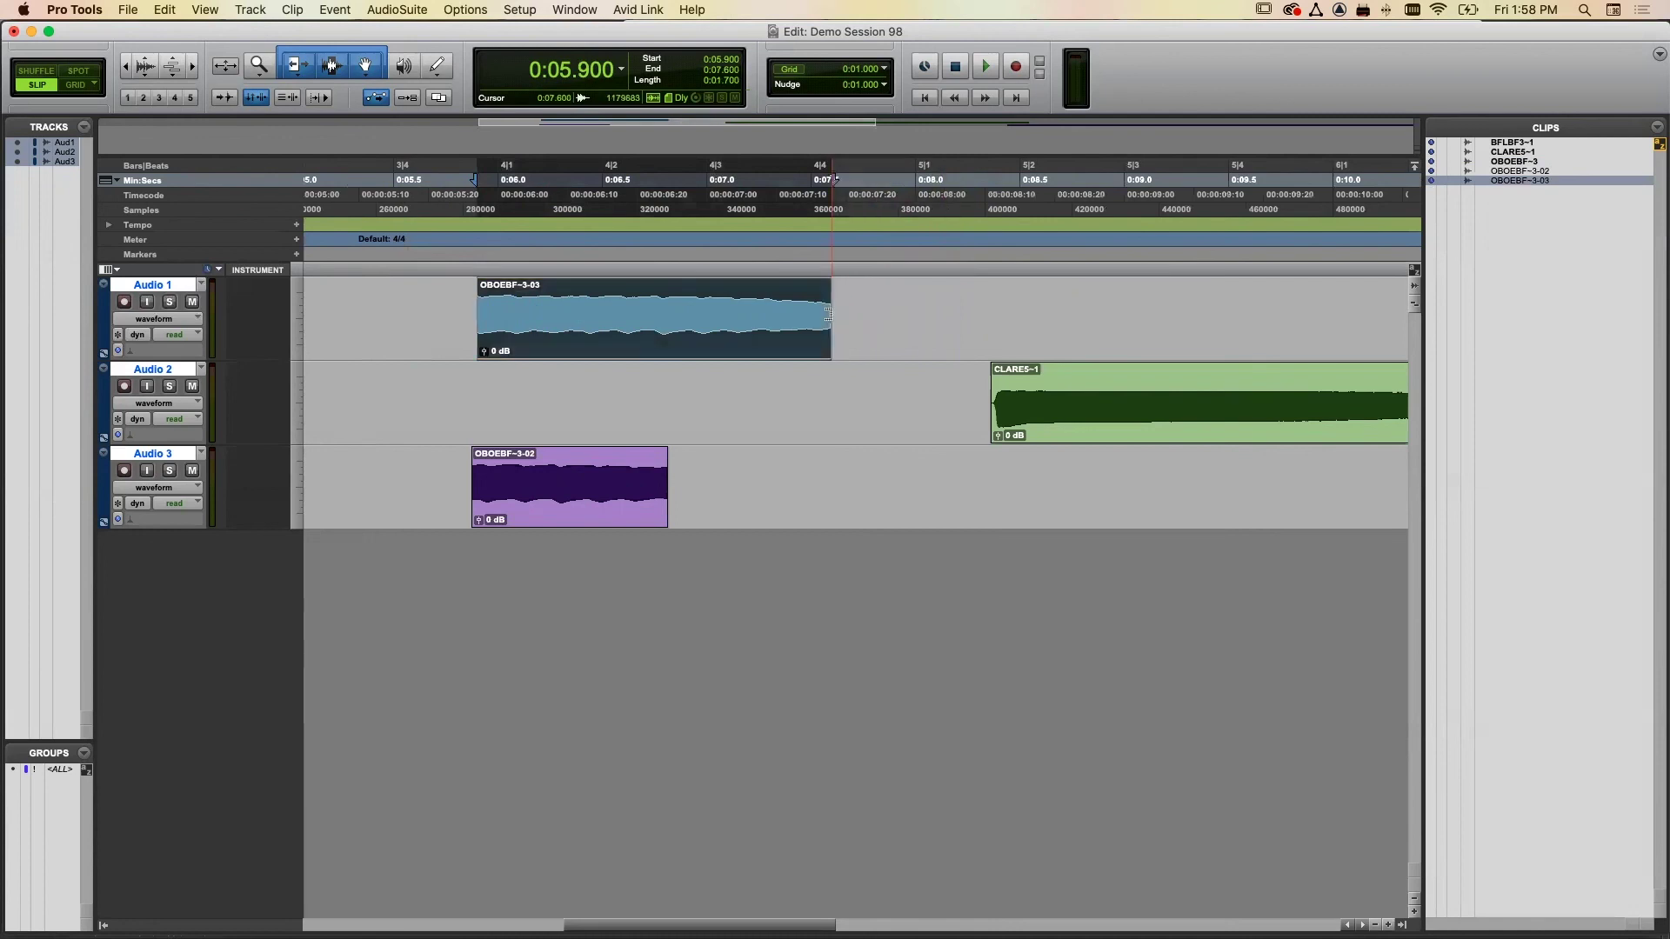
- Extend both edges of the pasted oboe clip on Audio 3 to the full recording, from about 0:04.999 to 0:07.701
{"action": "left_click", "coordinate": [589, 456]}
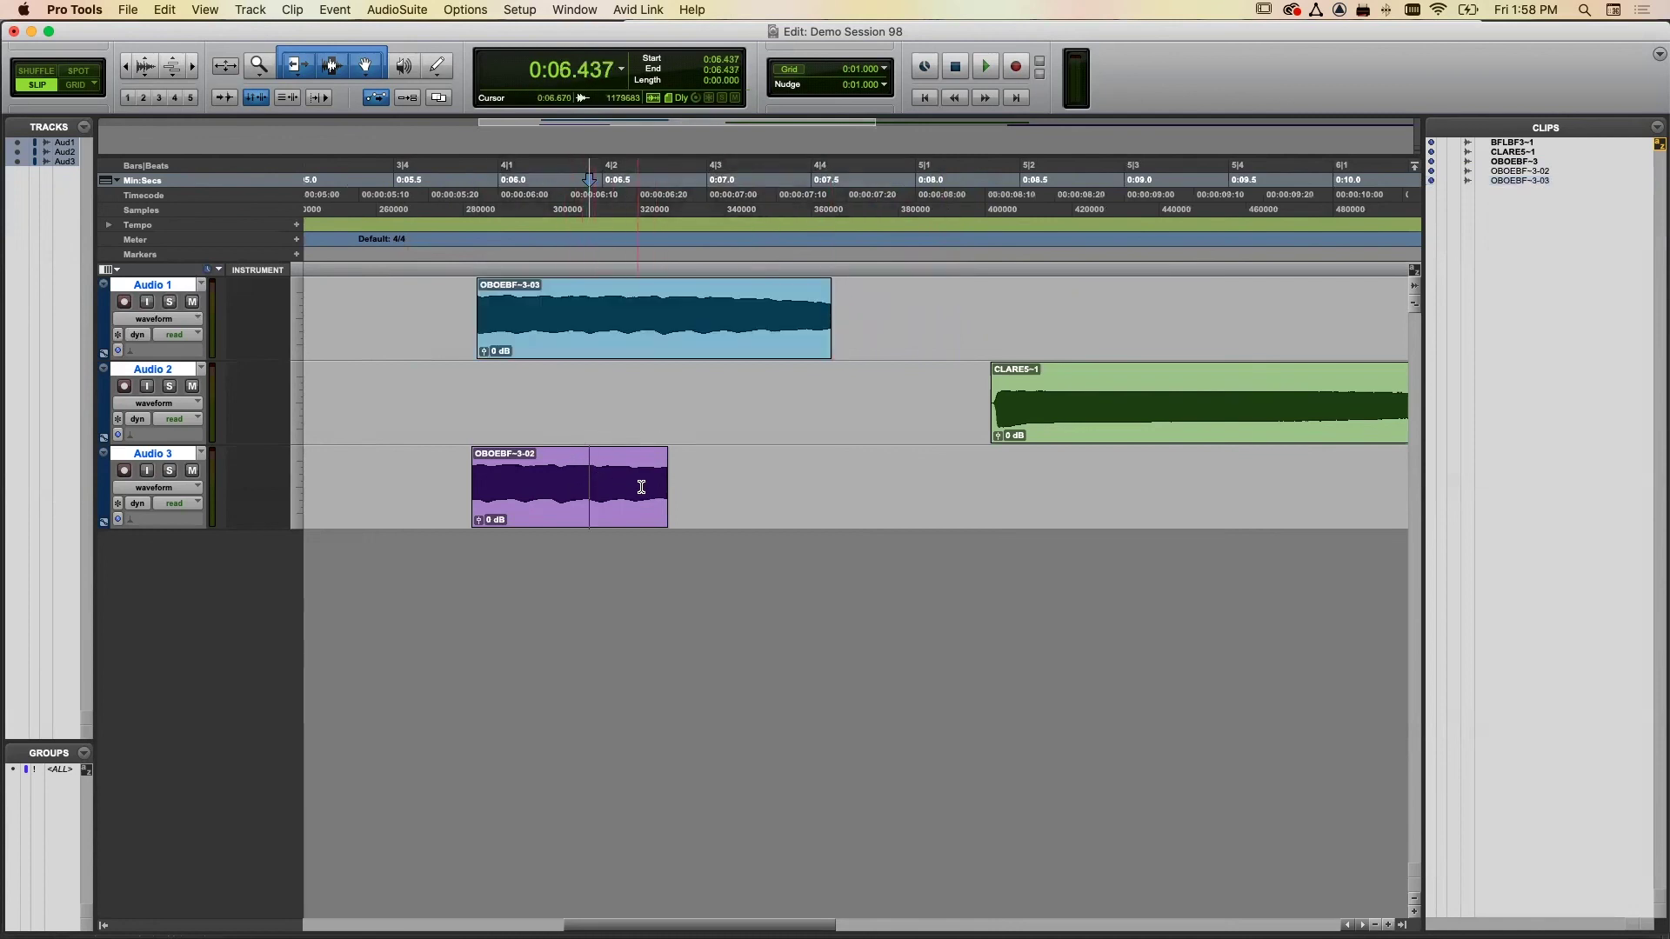
{"action": "left_click_drag", "start_coordinate": [664, 485], "coordinate": [926, 477]}
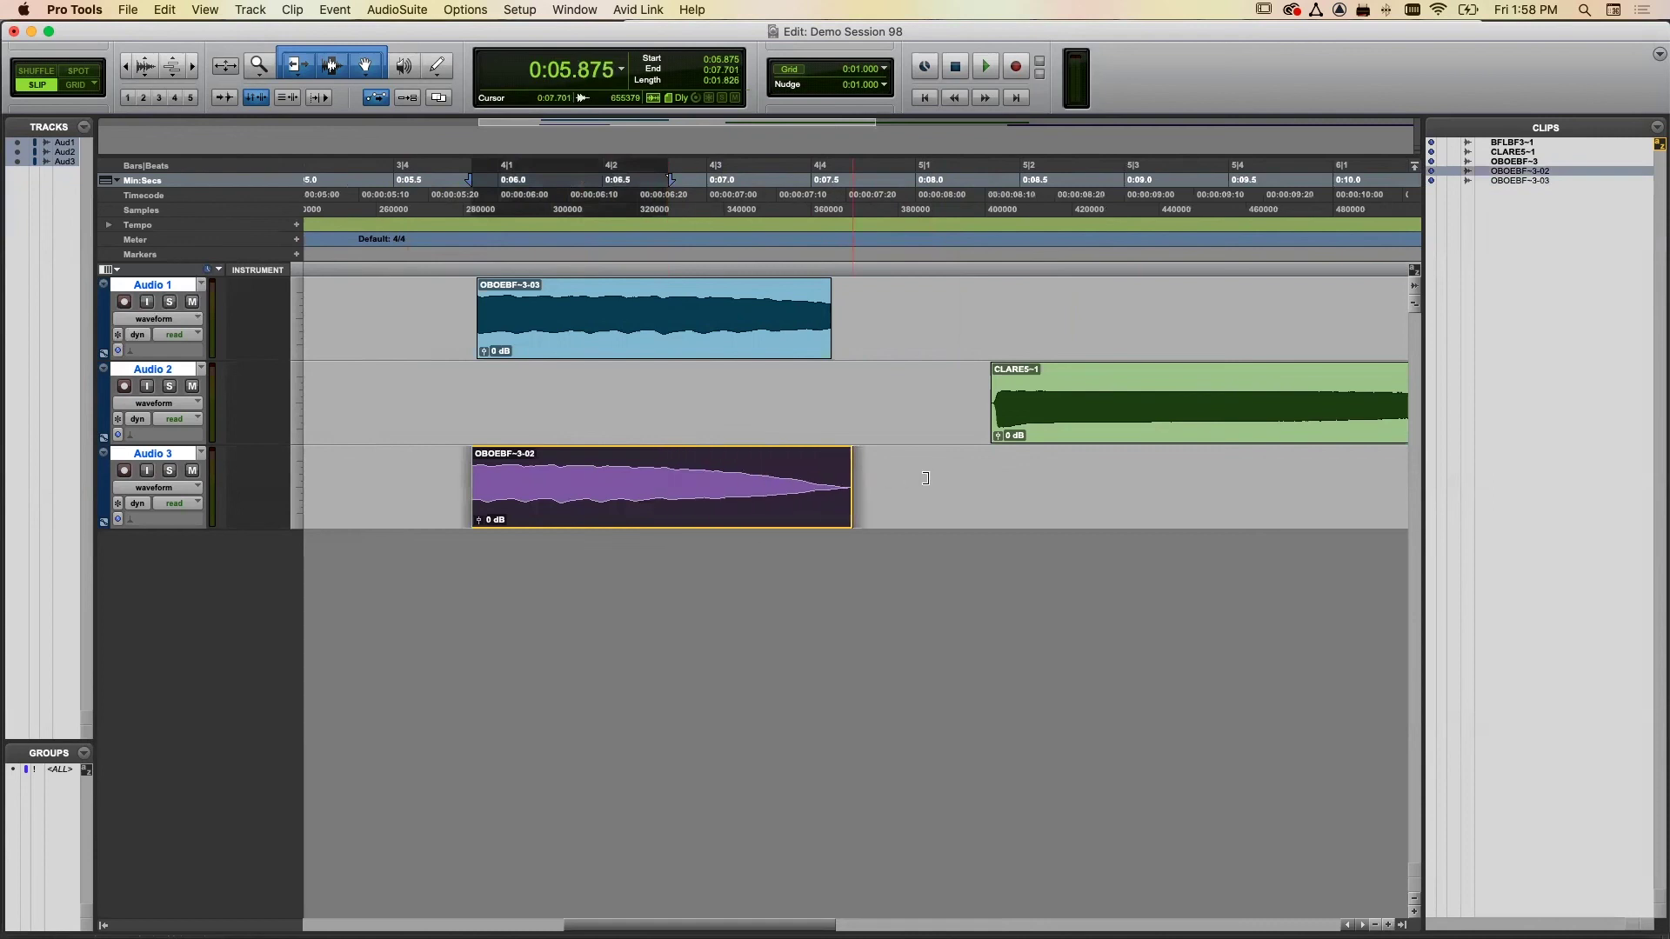
{"action": "left_click_drag", "start_coordinate": [474, 476], "coordinate": [293, 482]}
{"action": "scroll", "coordinate": [1148, 469], "scroll_direction": "right", "scroll_amount": 10}
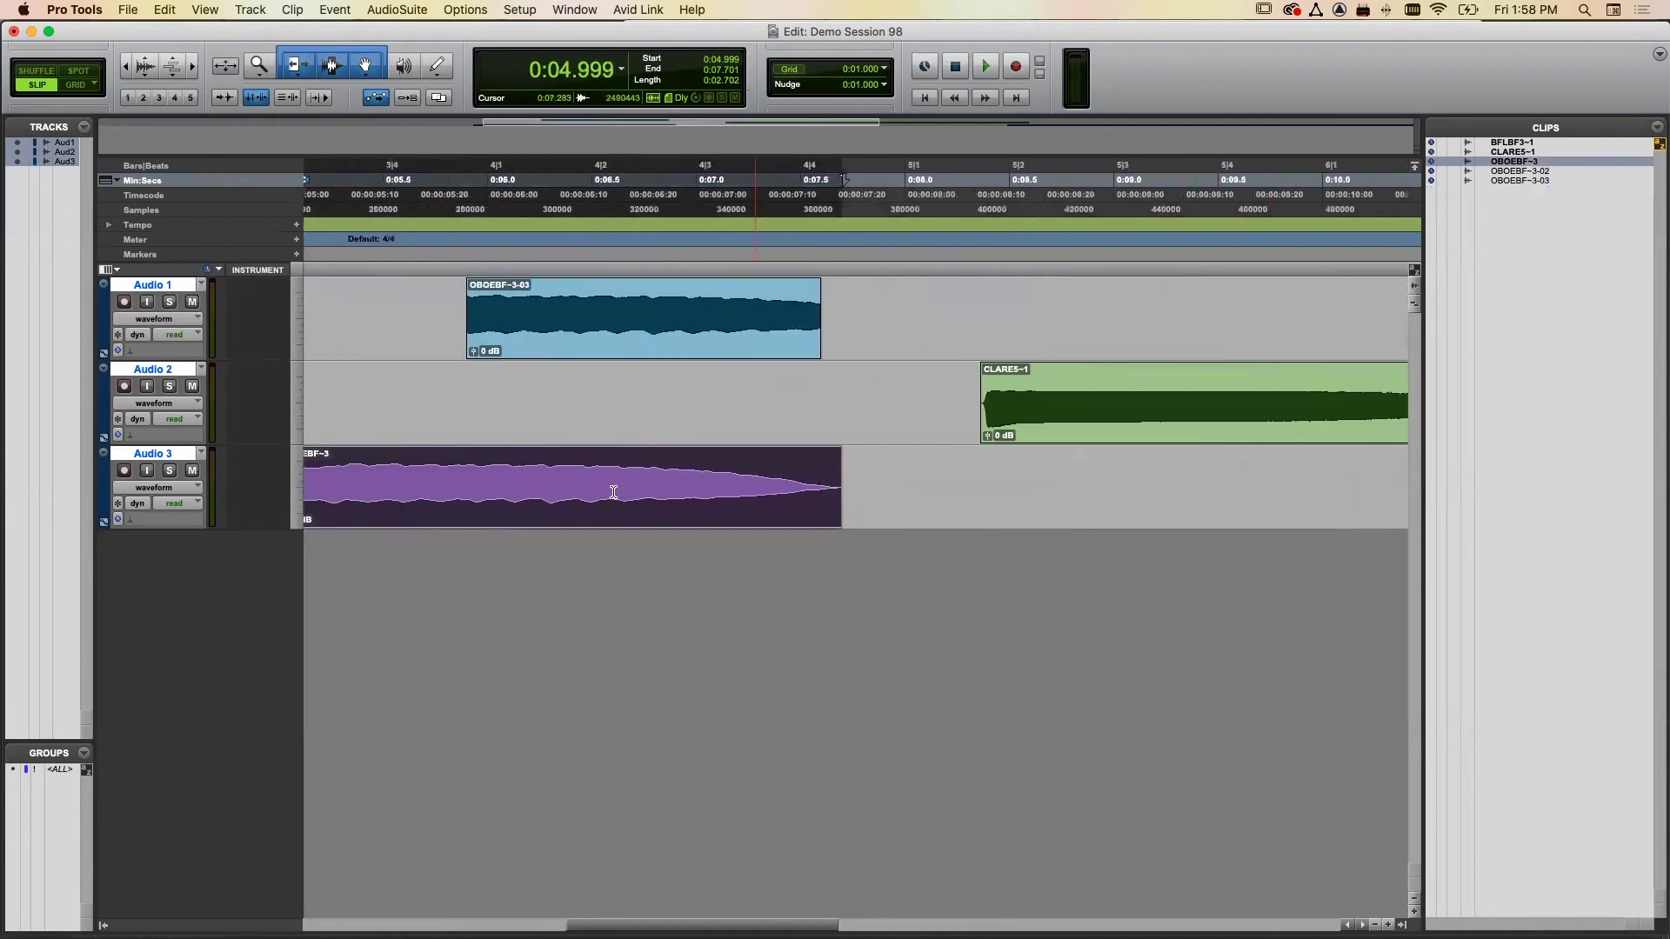
- Trim the Audio 3 oboe clip to start at about 0:05.745 and end at about 0:07.391
{"action": "scroll", "coordinate": [614, 492], "scroll_direction": "left", "scroll_amount": 6}
{"action": "left_click_drag", "start_coordinate": [567, 485], "coordinate": [718, 485]}
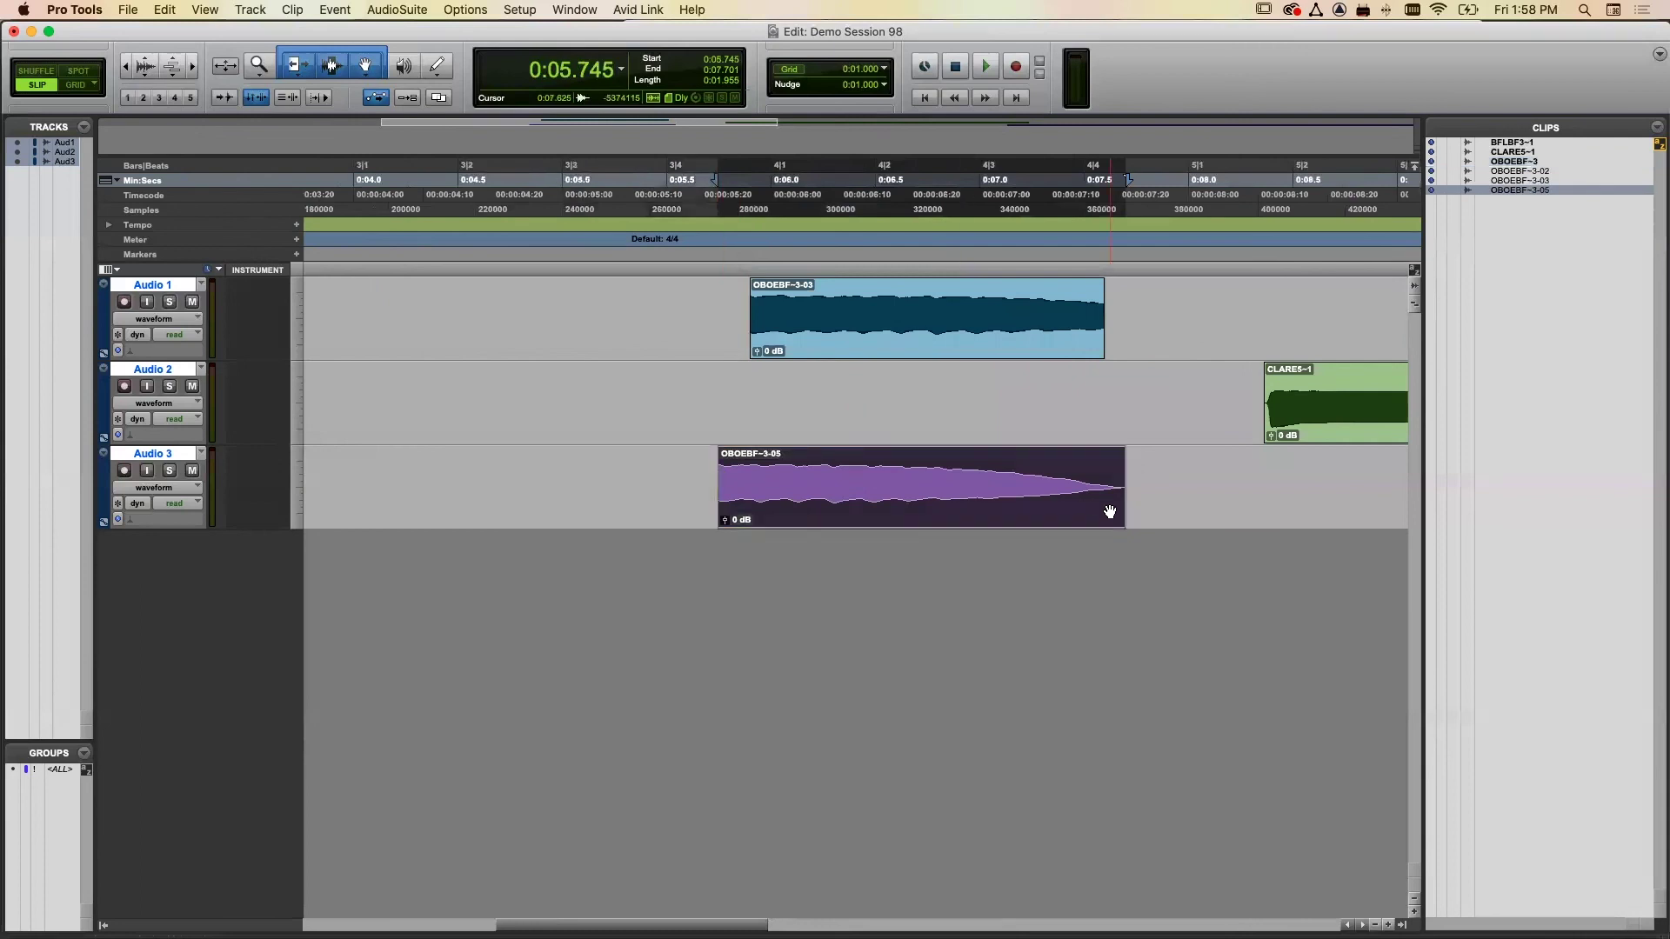
{"action": "left_click_drag", "start_coordinate": [1110, 511], "coordinate": [1060, 511]}
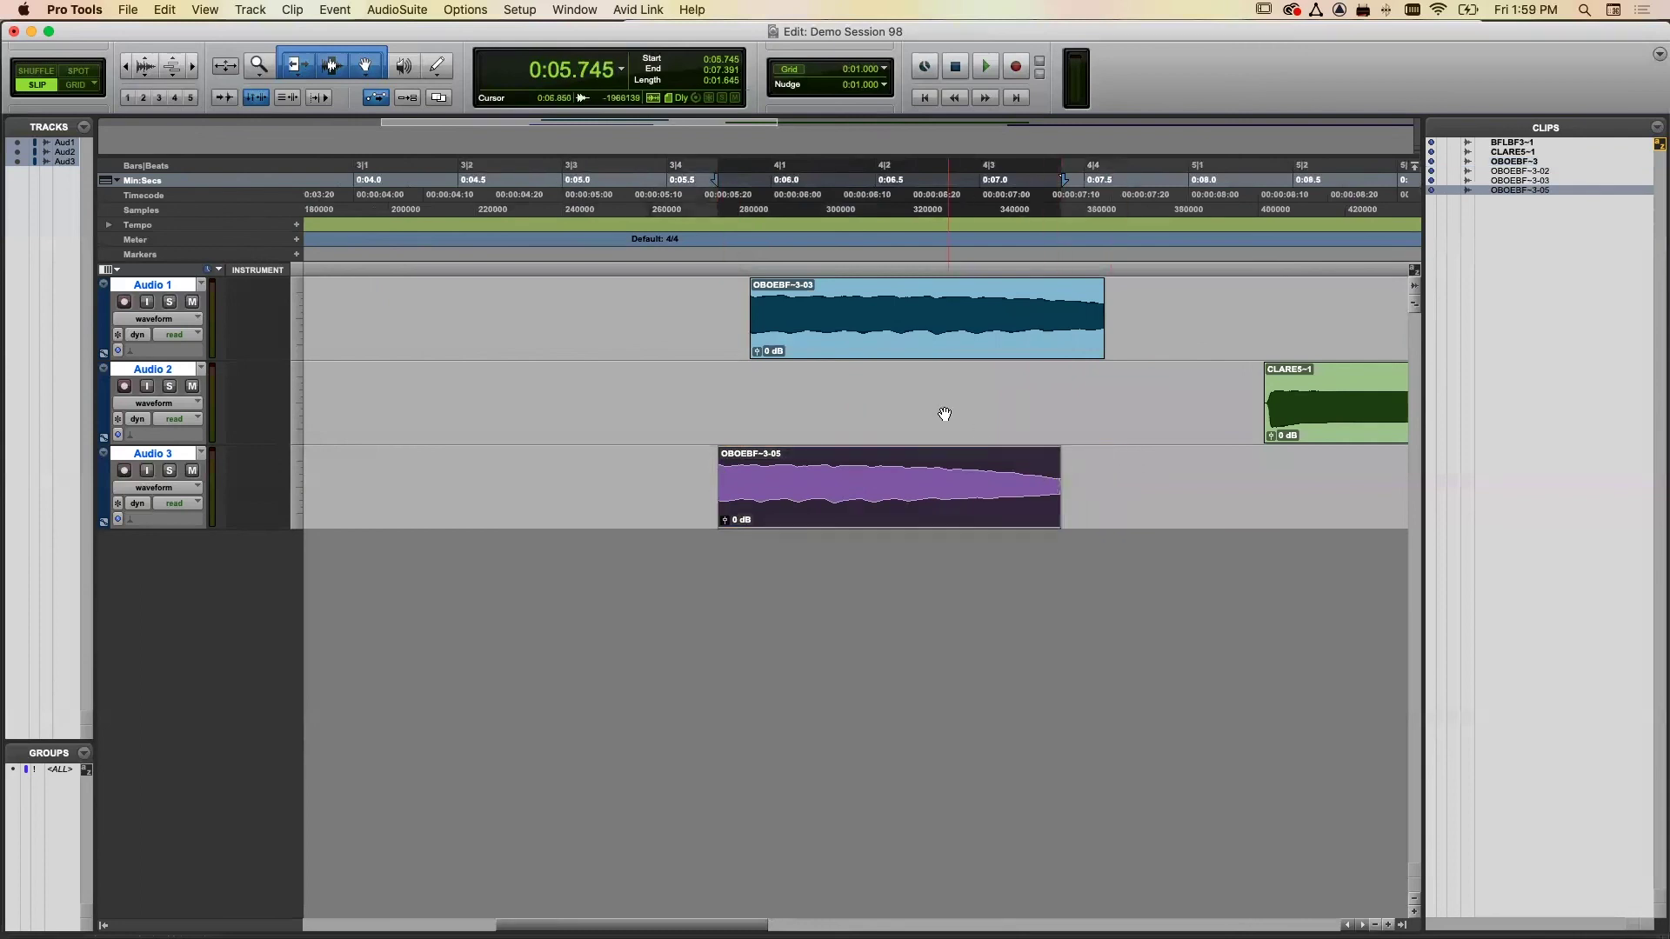
- Switch the edit mode to Shuffle, Spot and finally Grid
{"action": "scroll", "coordinate": [945, 414], "scroll_direction": "right", "scroll_amount": 3}
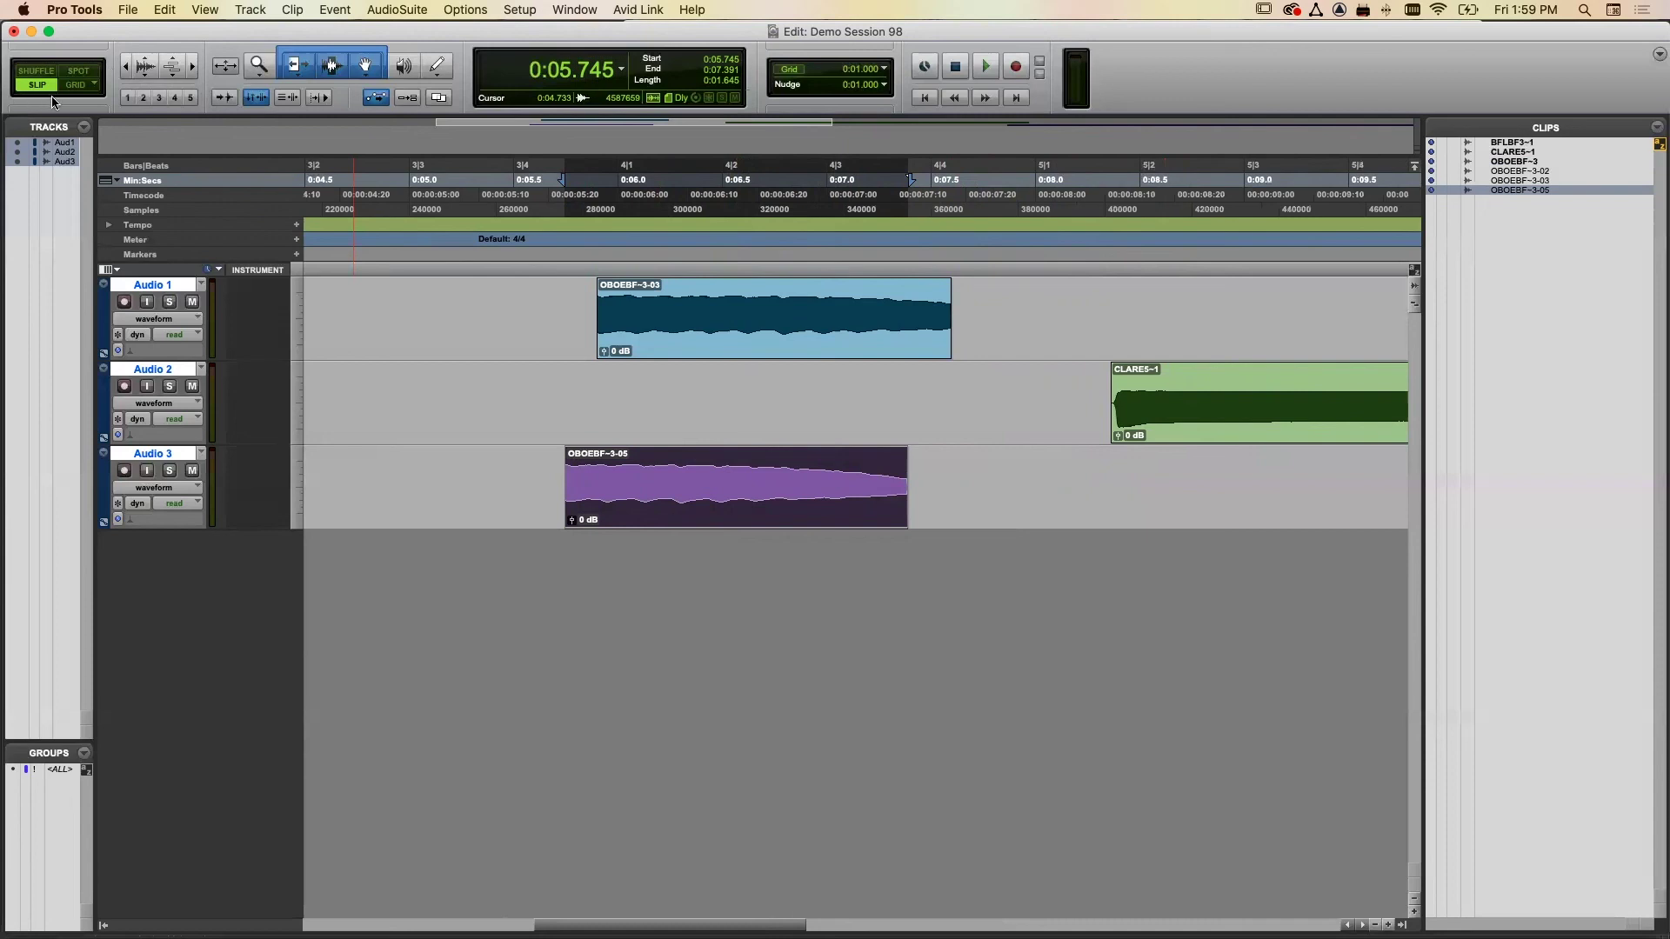
{"action": "left_click", "coordinate": [36, 71]}
{"action": "left_click", "coordinate": [93, 72]}
{"action": "left_click", "coordinate": [79, 85]}
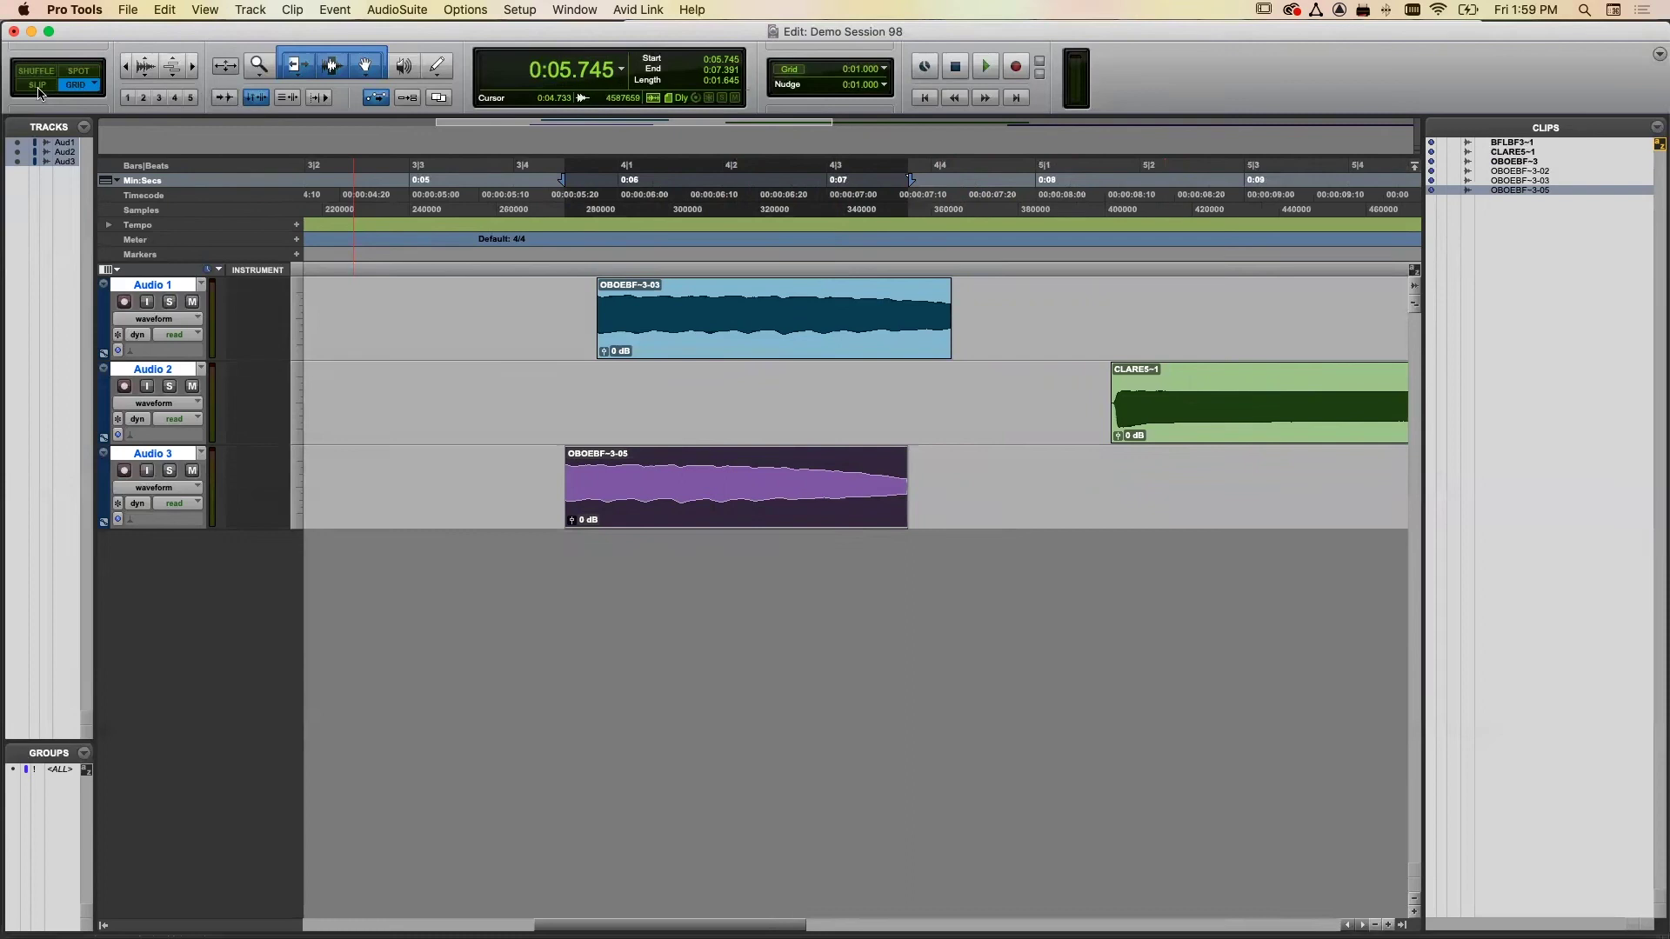
- In Slip mode, slide the Audio 1 clip earlier to about 0:05.25 and the Audio 3 clip to about 0:05.737
{"action": "left_click", "coordinate": [47, 89]}
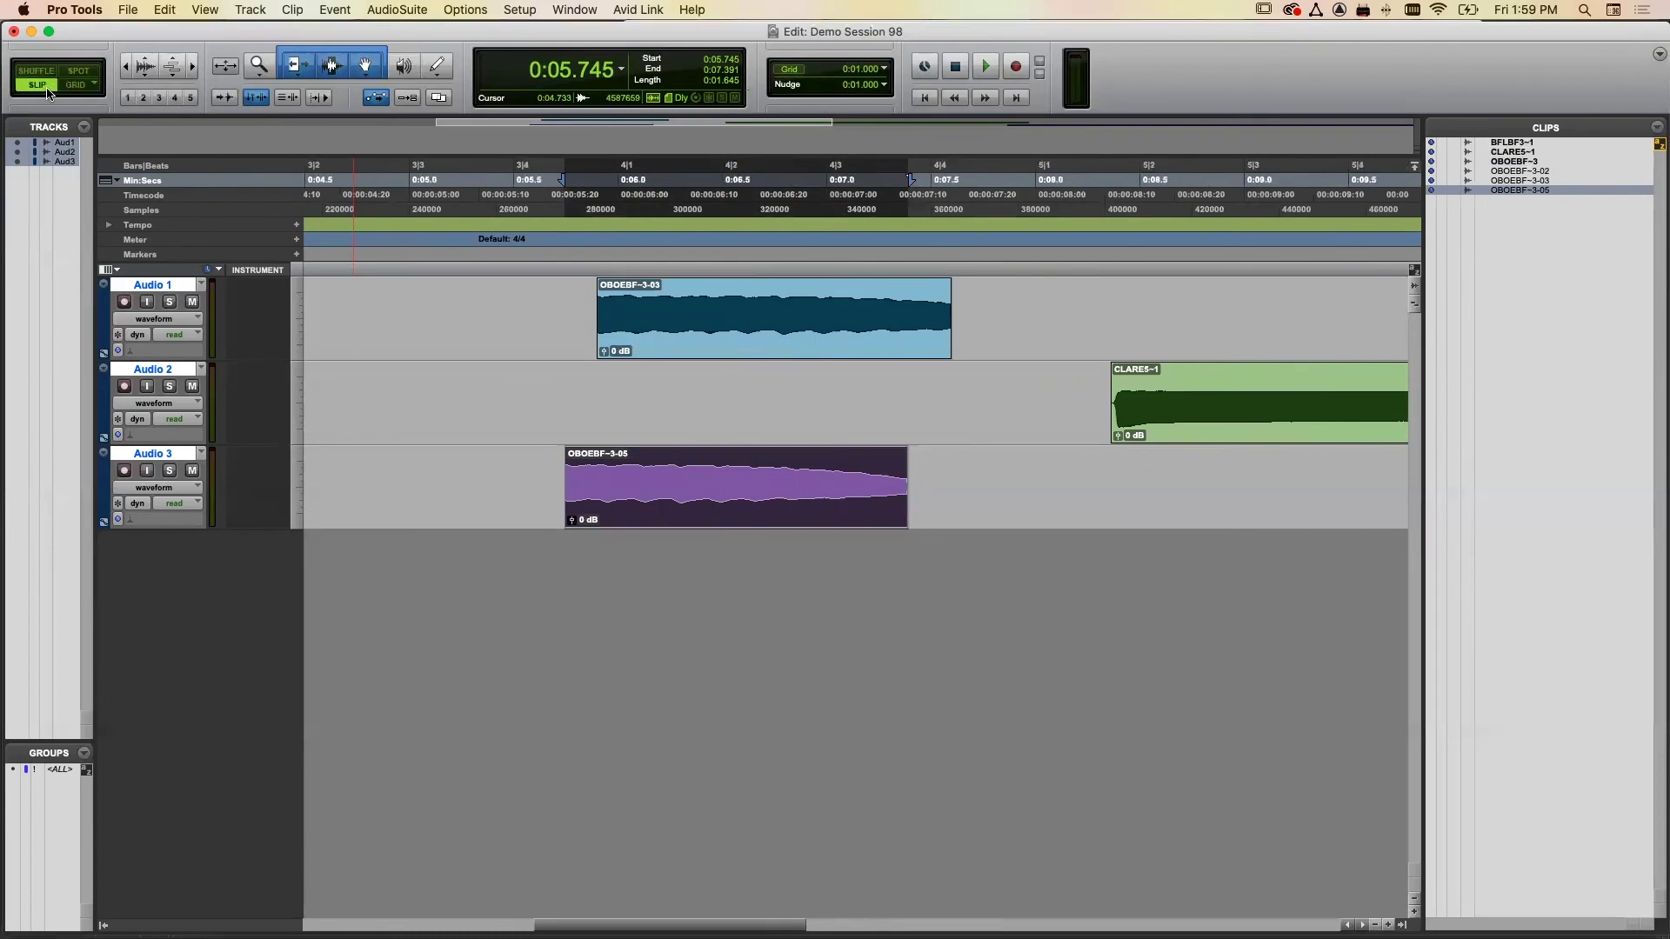
{"action": "left_click_drag", "start_coordinate": [682, 346], "coordinate": [551, 328]}
{"action": "mouse_move", "coordinate": [659, 507]}
{"action": "left_mouse_down"}
{"action": "mouse_move", "coordinate": [709, 510]}
{"action": "mouse_move", "coordinate": [593, 508]}
{"action": "mouse_move", "coordinate": [697, 500]}
{"action": "mouse_move", "coordinate": [657, 512]}
{"action": "left_mouse_up"}
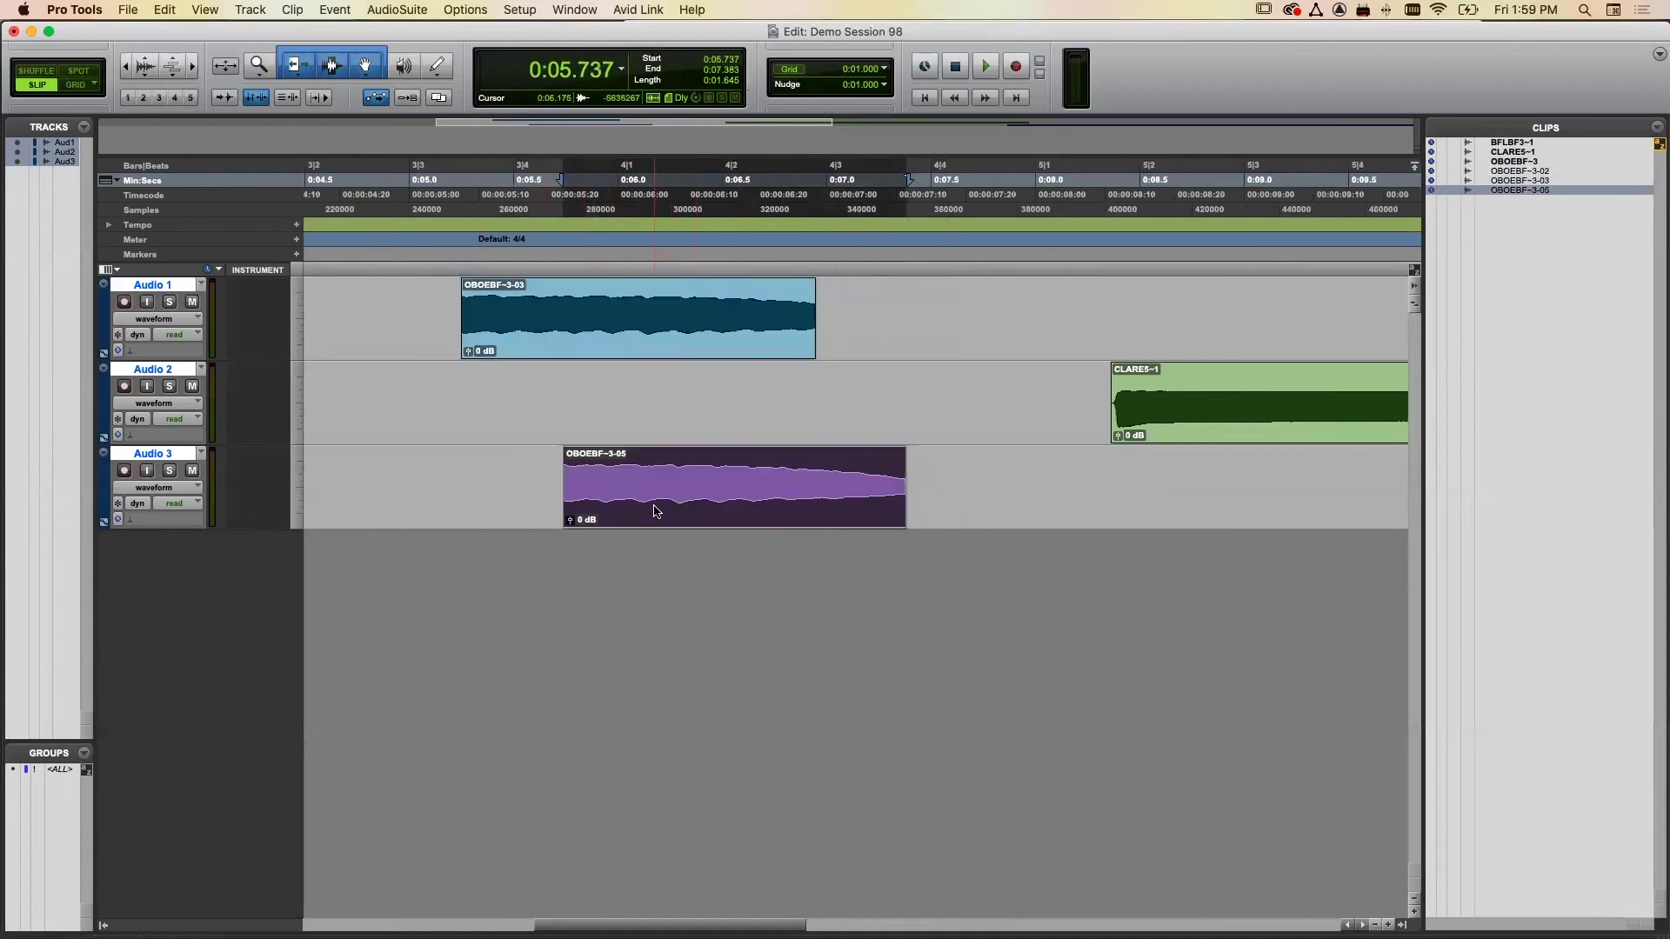
- Switch the edit mode to Grid and show the grid lines across the tracks
{"action": "left_click", "coordinate": [76, 85]}
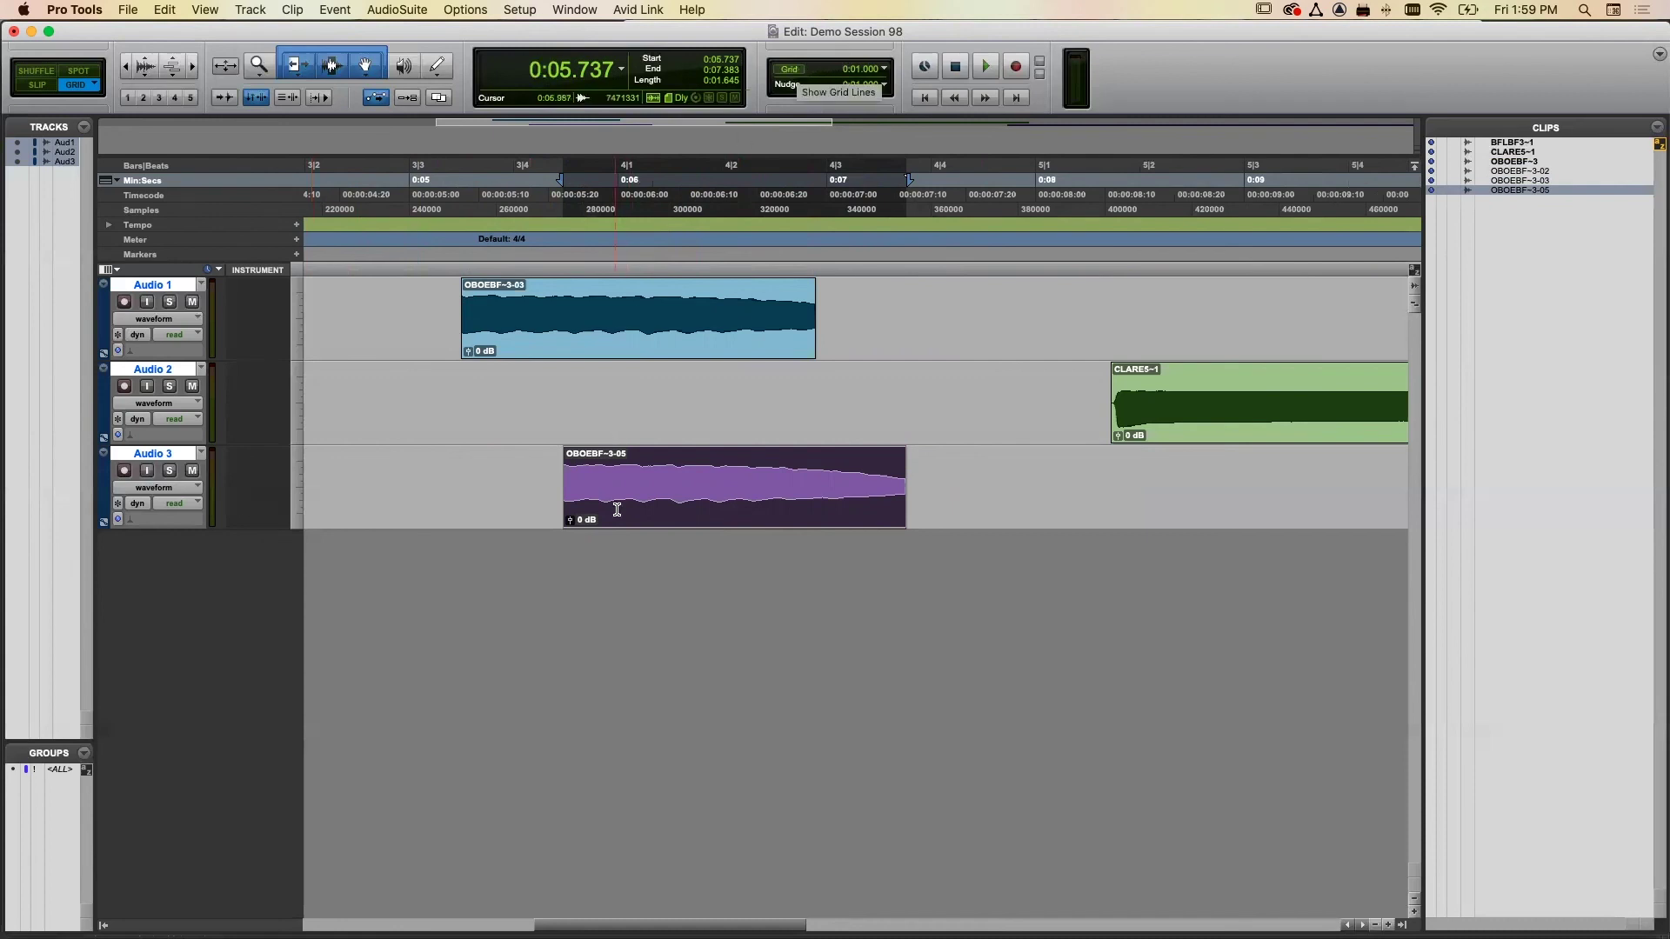
{"action": "left_click", "coordinate": [791, 70]}
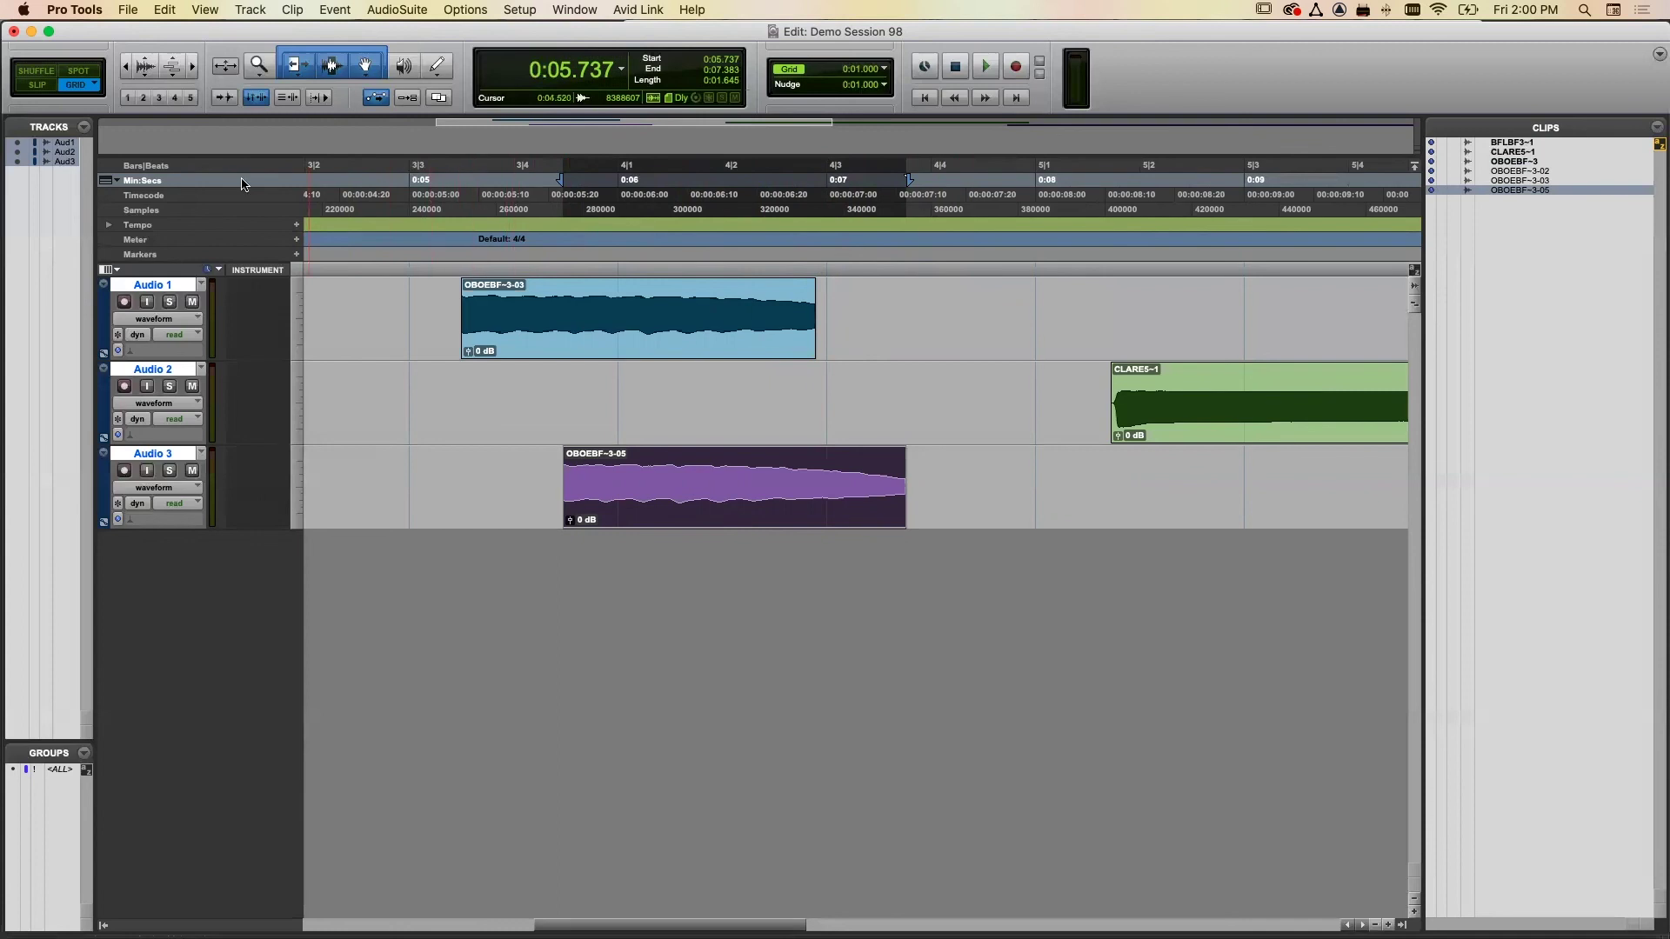
- Change the main time scale to Bars|Beats, Min:Secs, Timecode and finally Samples to compare the grid lines
{"action": "left_click", "coordinate": [206, 166]}
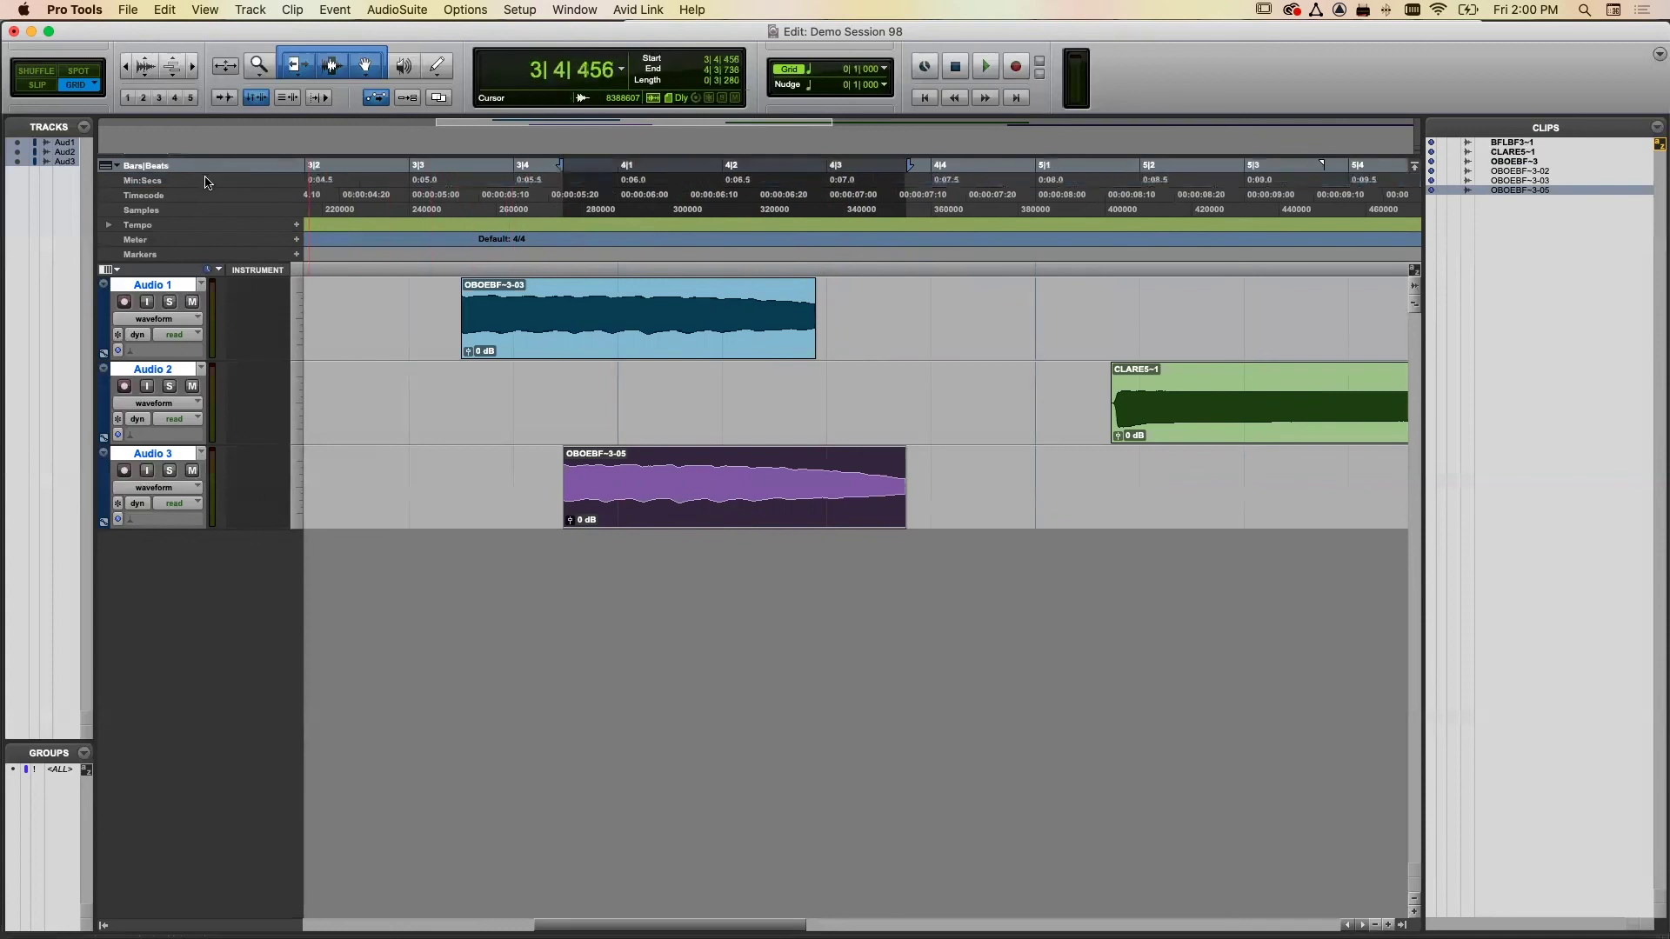
{"action": "left_click", "coordinate": [207, 181]}
{"action": "left_click", "coordinate": [205, 196]}
{"action": "left_click", "coordinate": [206, 210]}
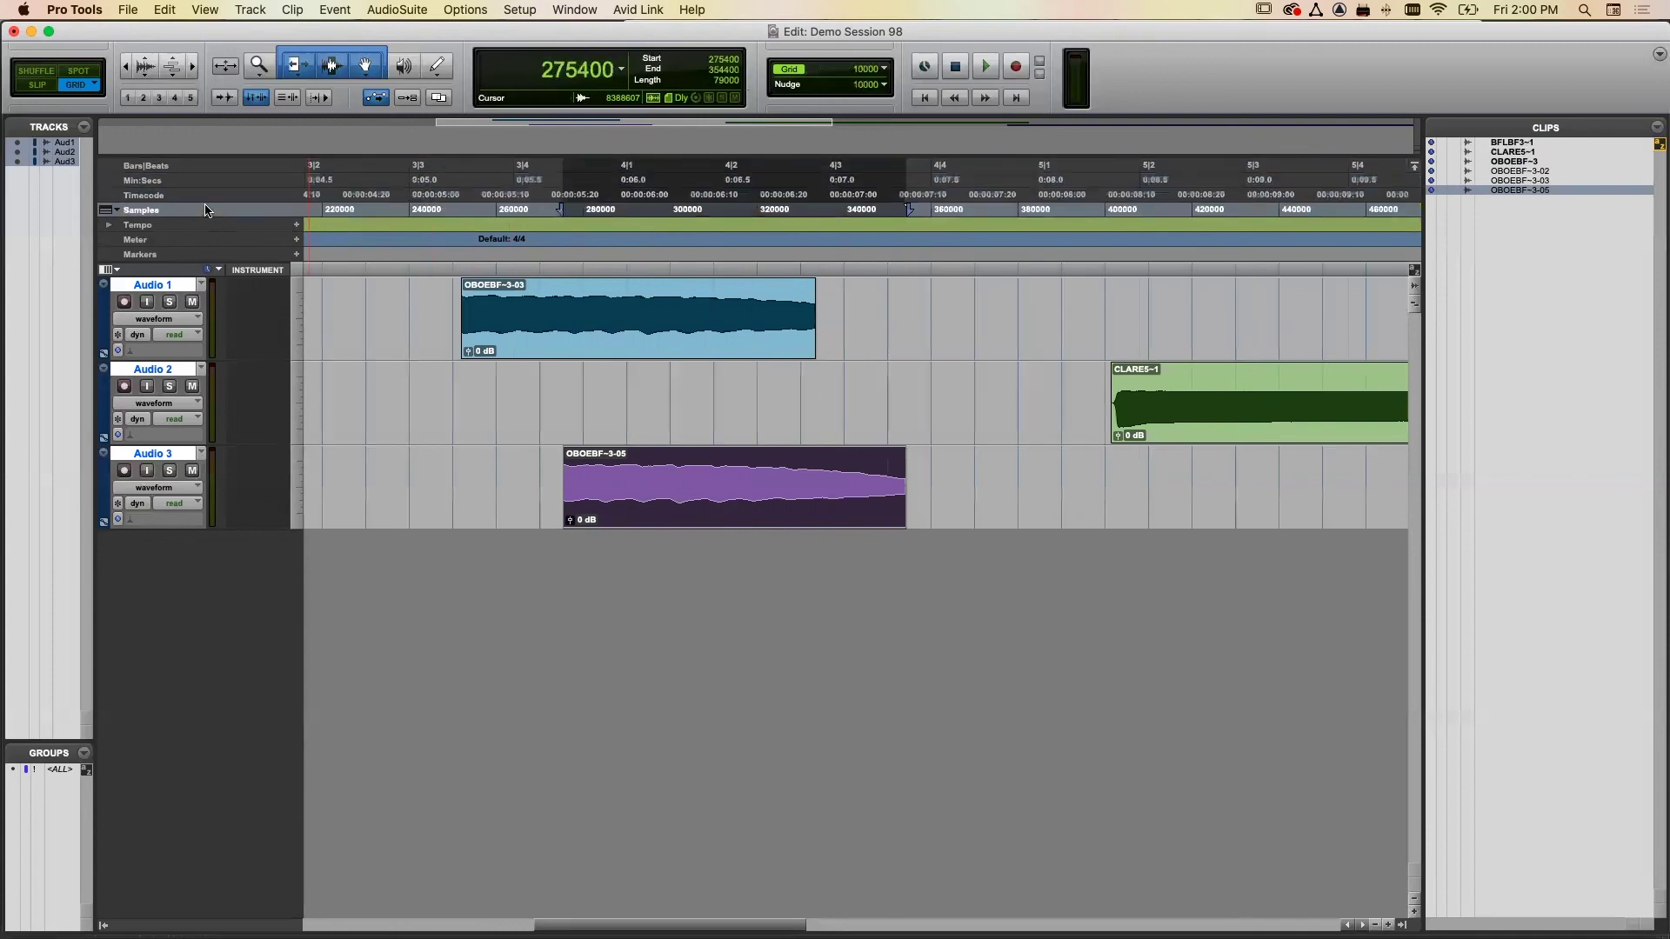
- Hide the Timecode ruler while keeping the Bars|Beats, Min:Secs and Samples rulers displayed
{"action": "left_click", "coordinate": [106, 210]}
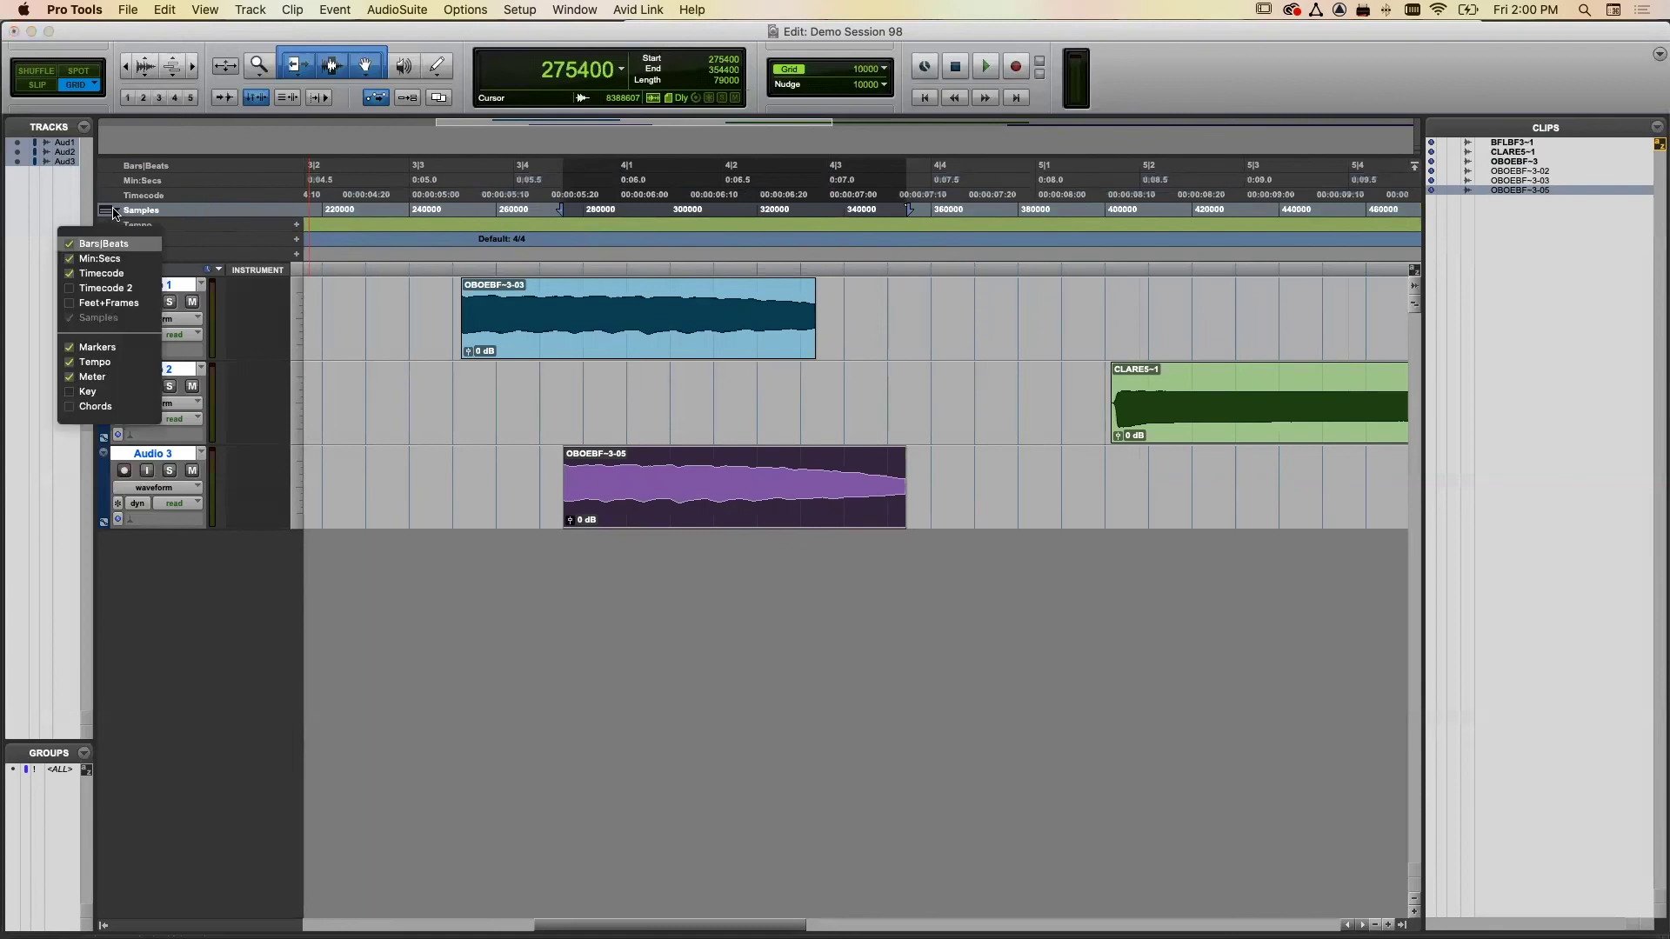
{"action": "left_click", "coordinate": [70, 274]}
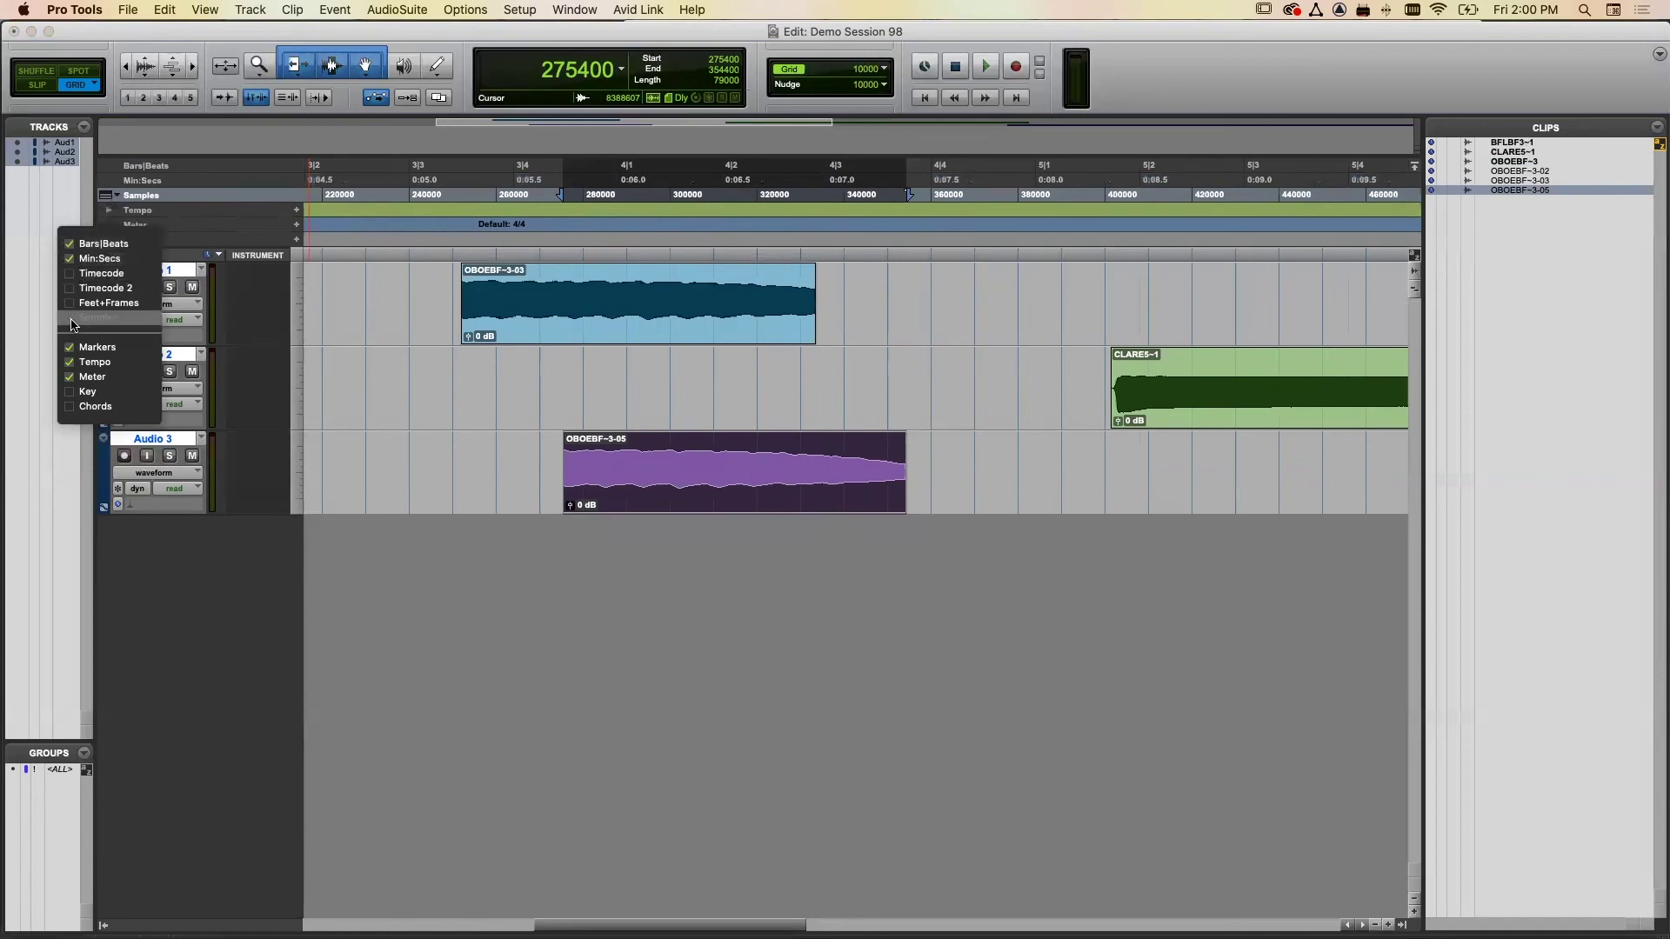
{"action": "left_click", "coordinate": [238, 194]}
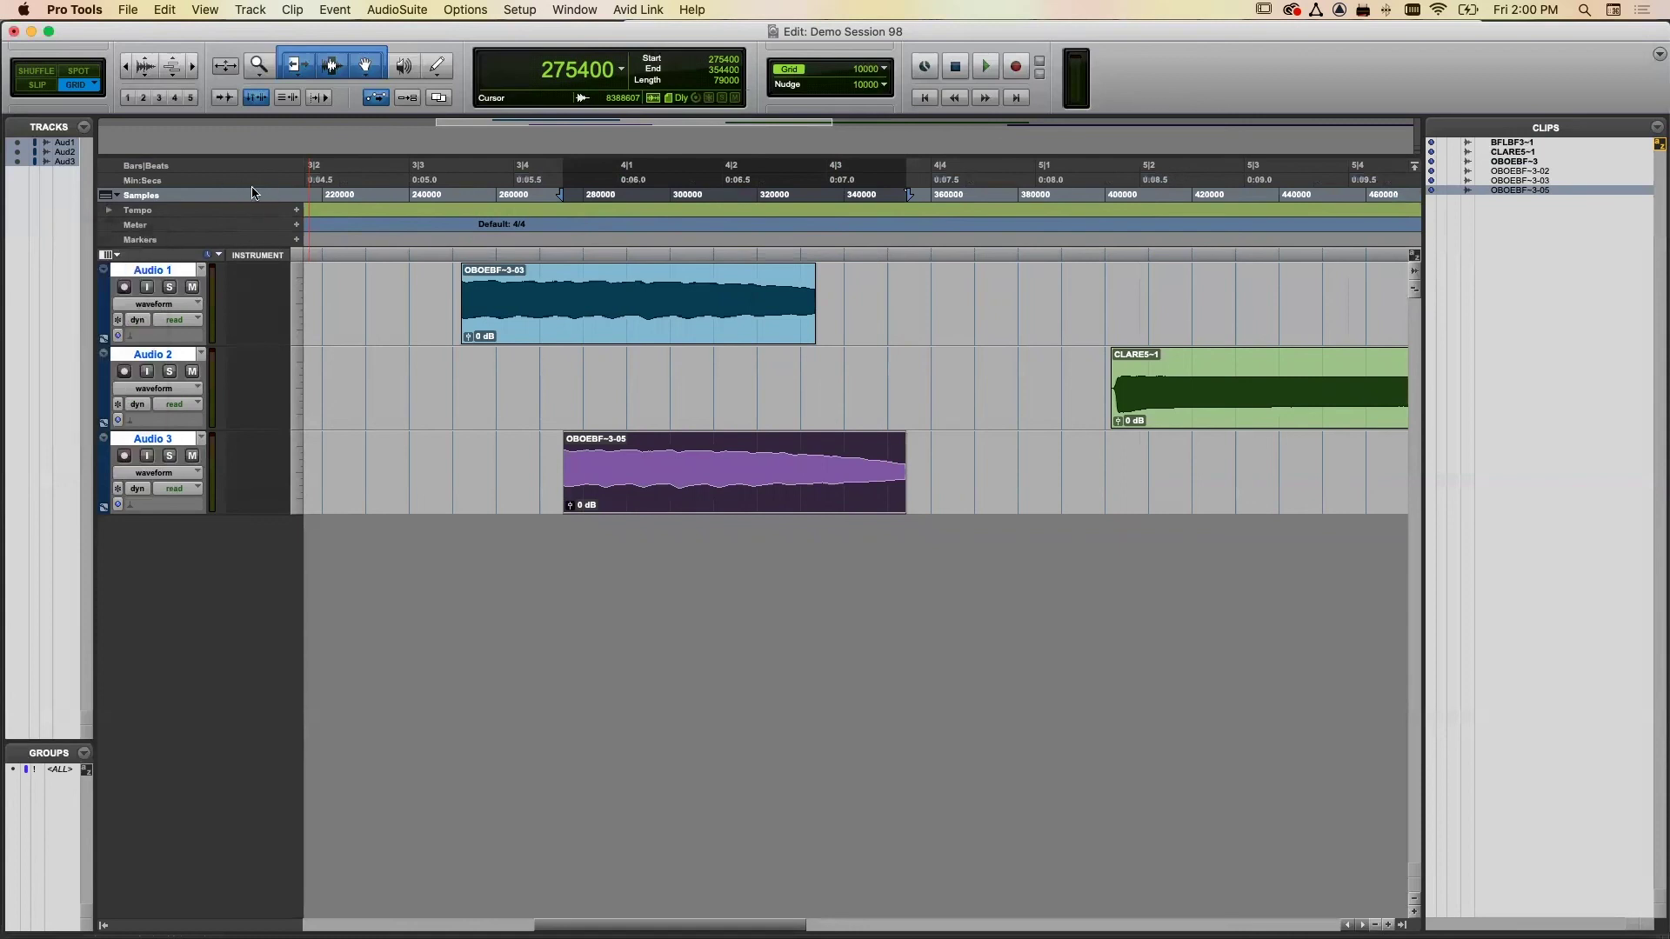
- Return the main time scale to Bars|Beats and move the Audio 1 clip along the quarter-note grid to 4|2|000
{"action": "left_click", "coordinate": [223, 183]}
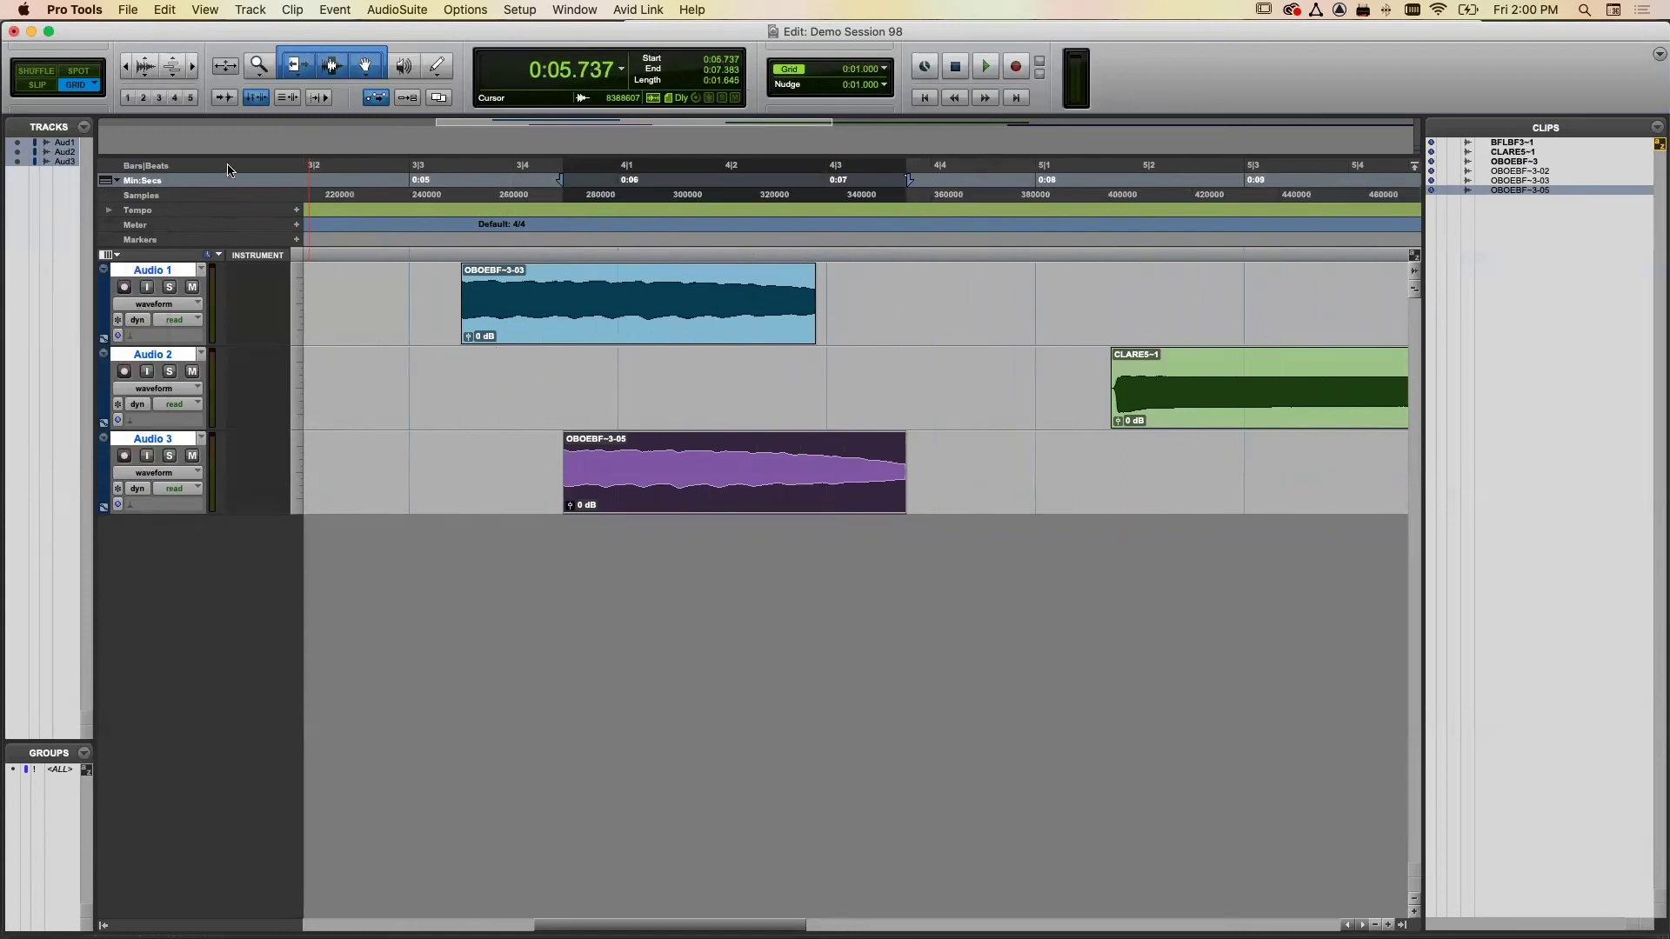
{"action": "left_click", "coordinate": [229, 167]}
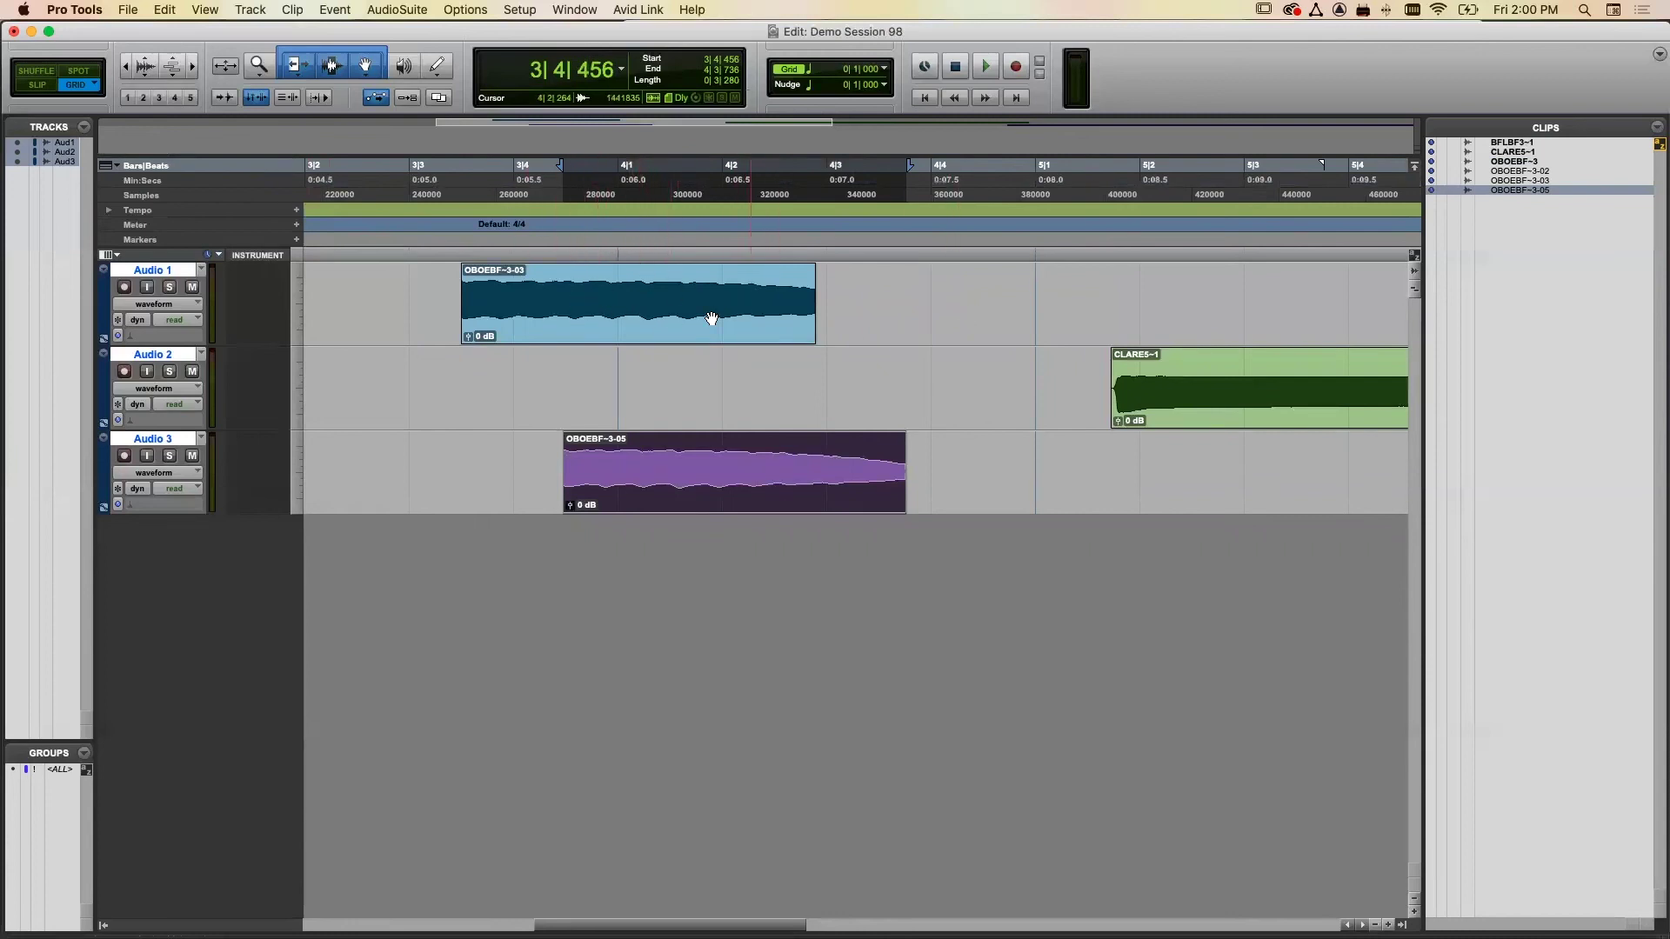
{"action": "left_click_drag", "start_coordinate": [622, 331], "coordinate": [517, 339]}
{"action": "left_click_drag", "start_coordinate": [640, 328], "coordinate": [719, 328]}
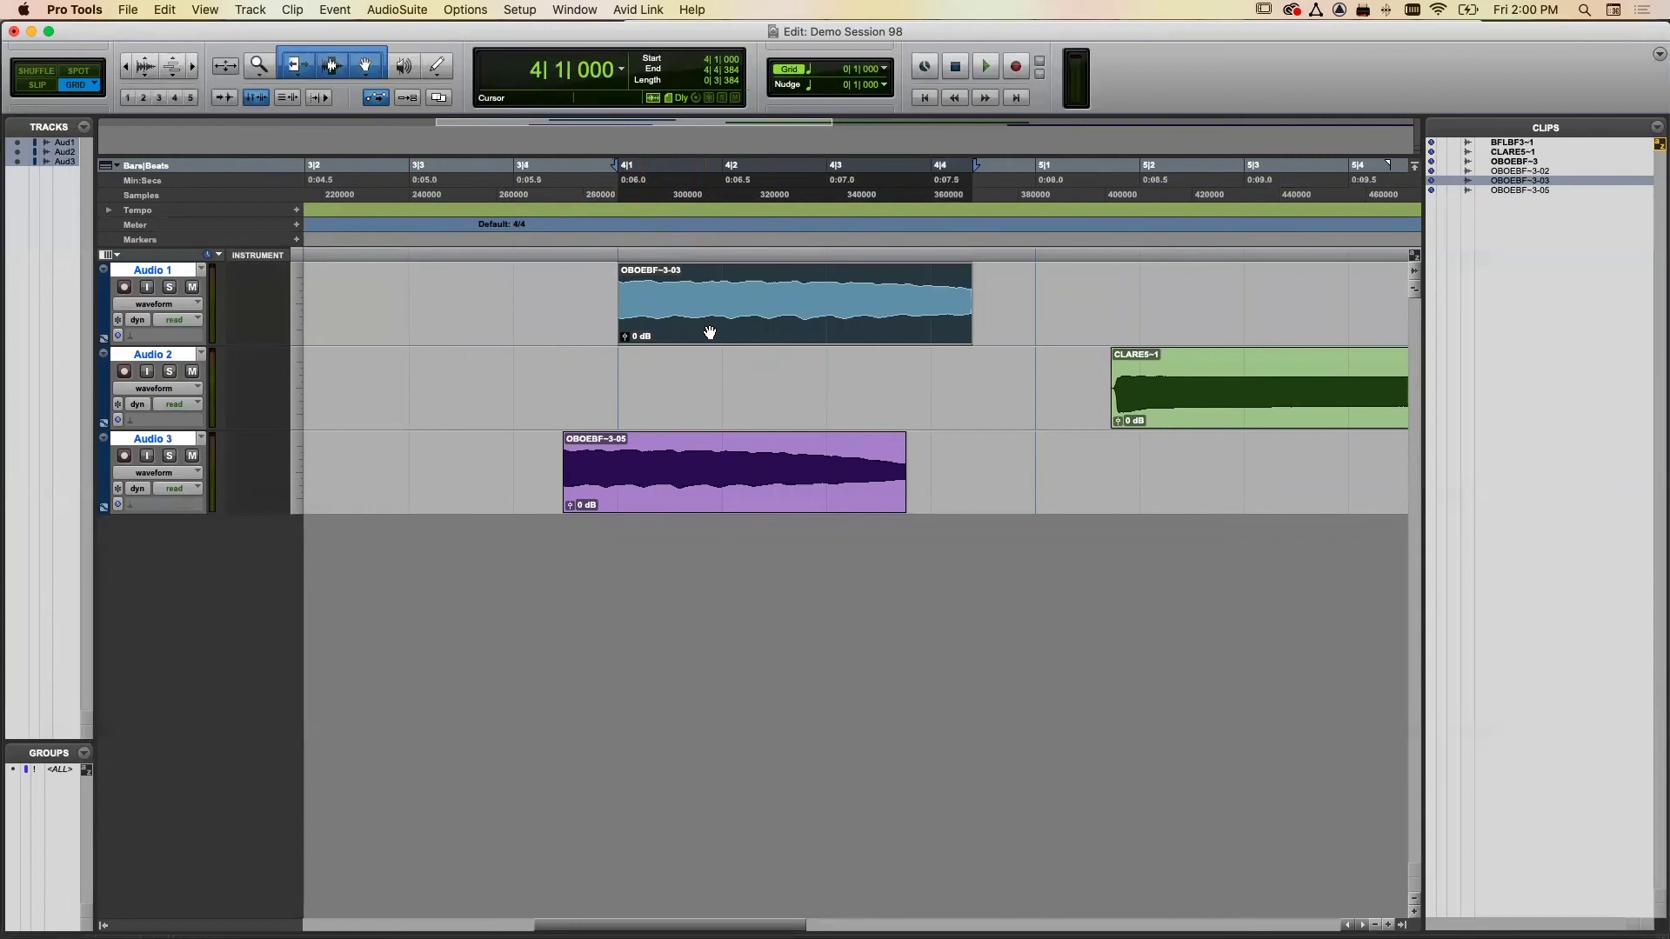
{"action": "key", "text": "plus"}
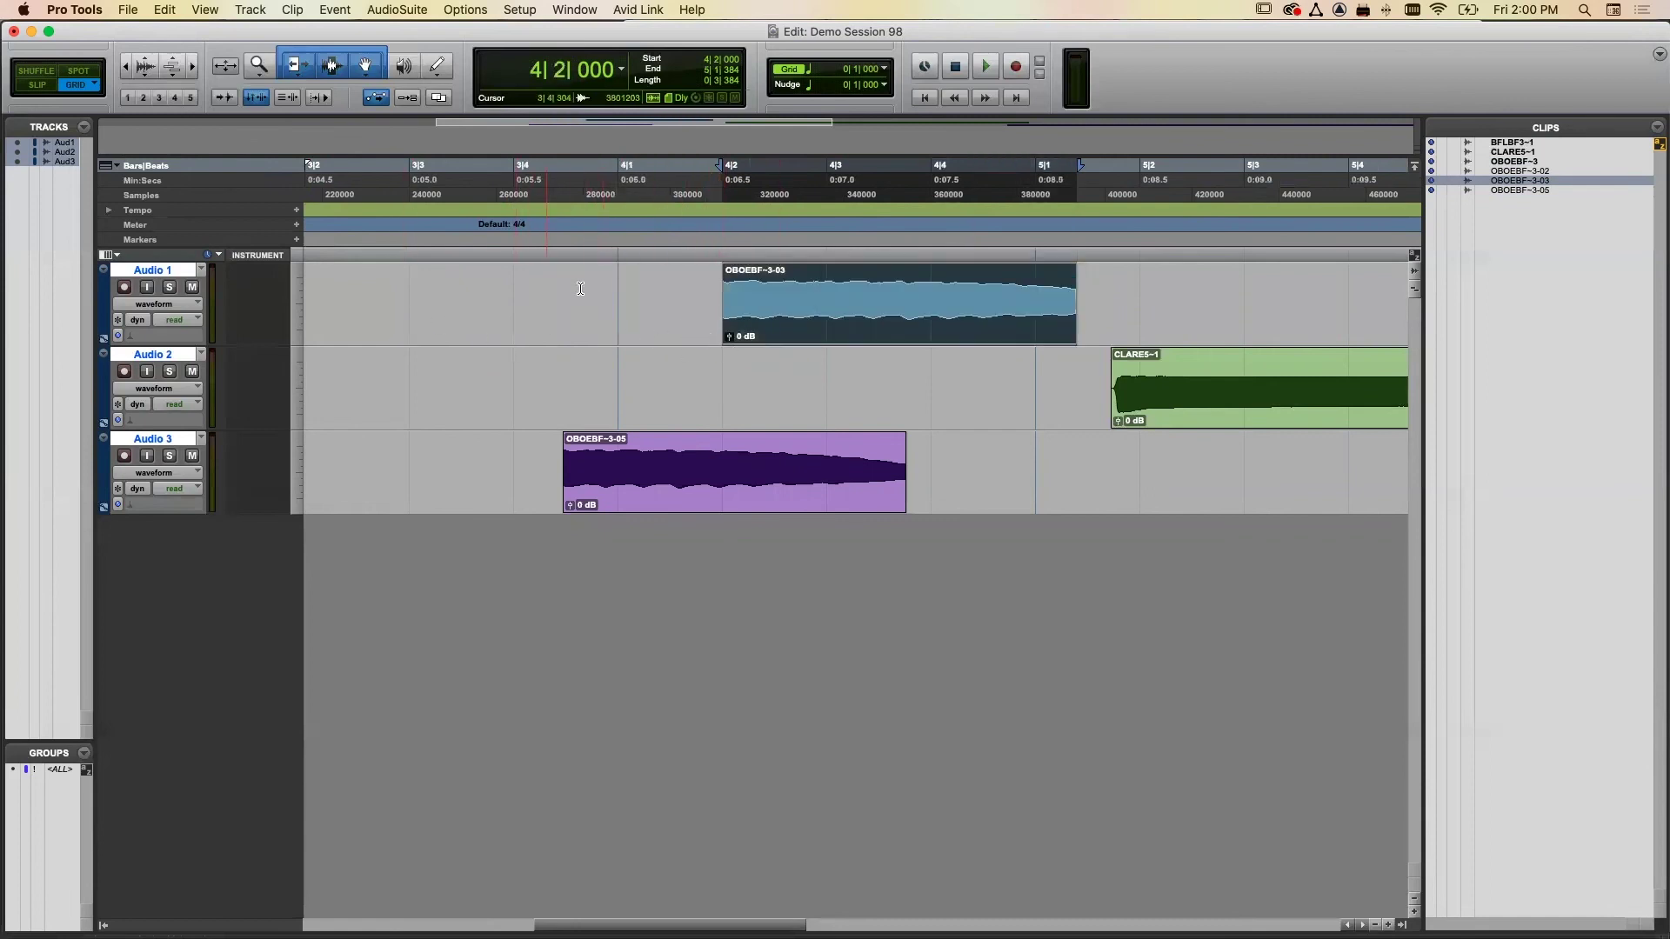
- Set the grid value to 1/8 note and move the Audio 1 clip earlier to 4|1|000
{"action": "left_click", "coordinate": [883, 70]}
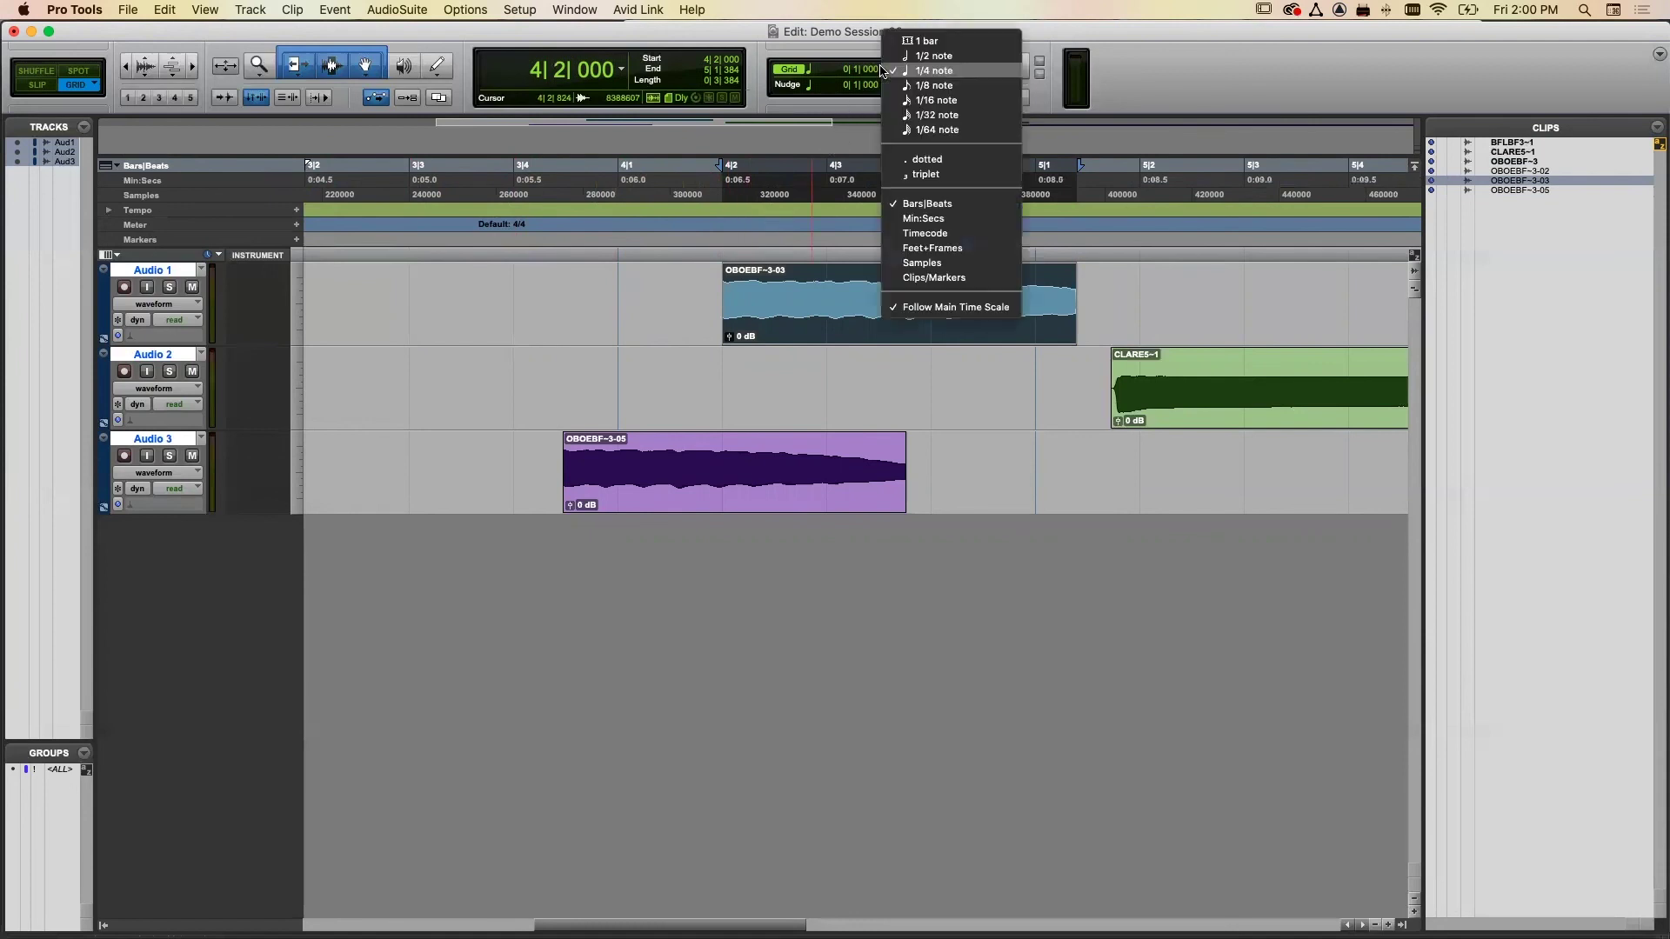
{"action": "left_click", "coordinate": [935, 85]}
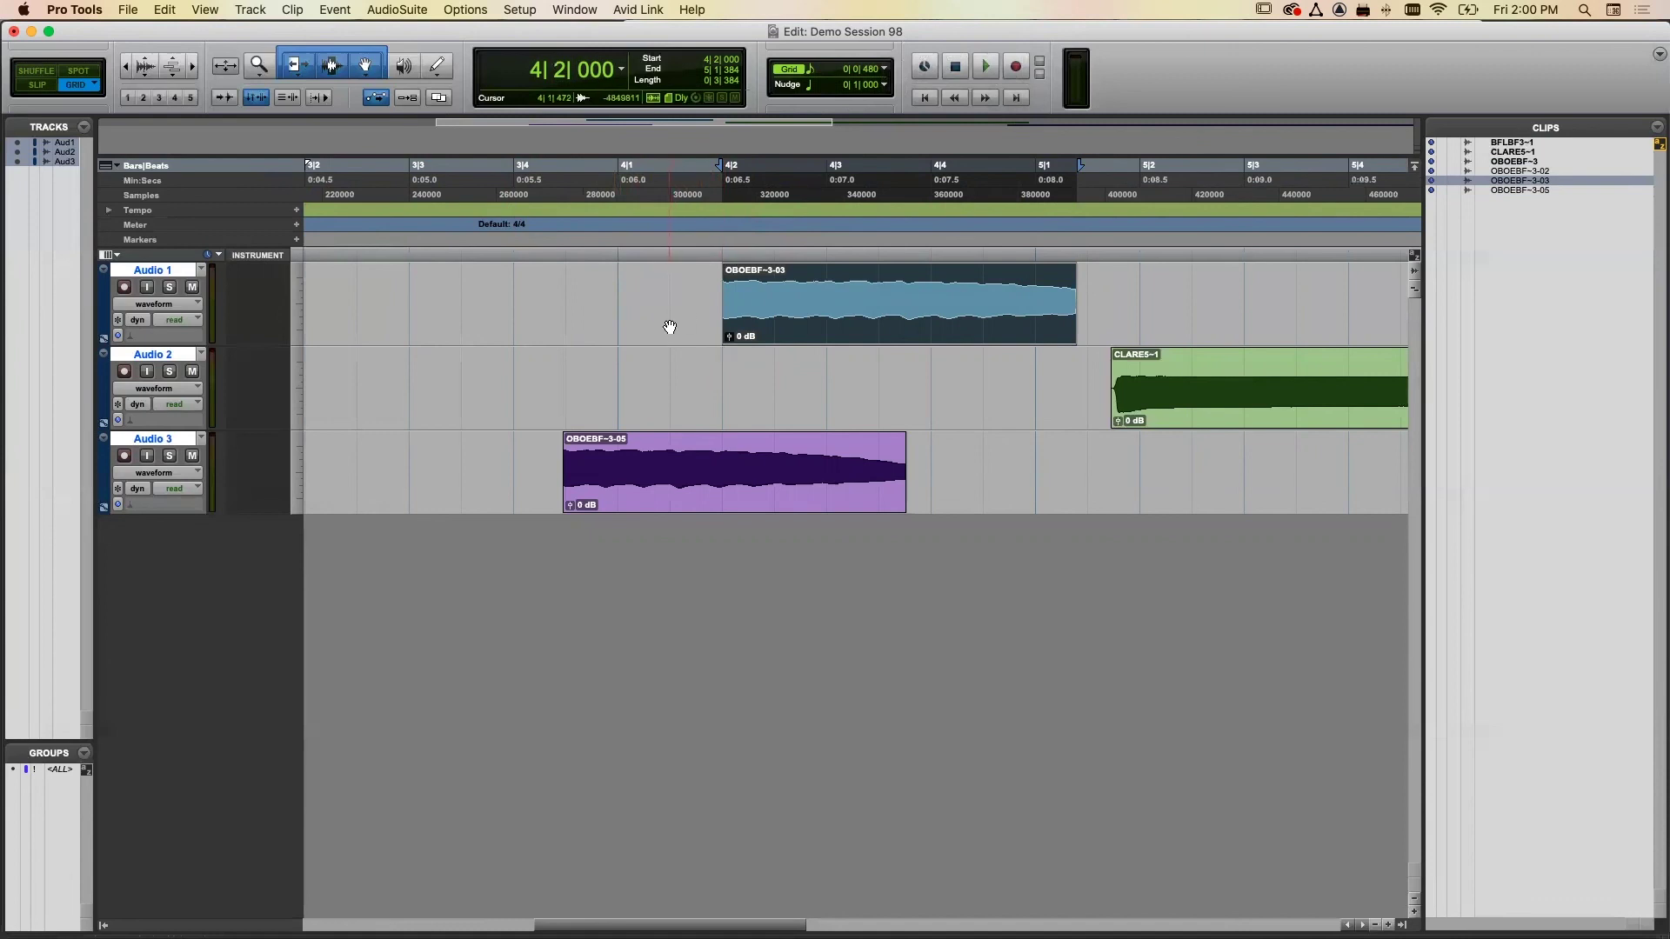
{"action": "left_click_drag", "start_coordinate": [827, 331], "coordinate": [767, 341]}
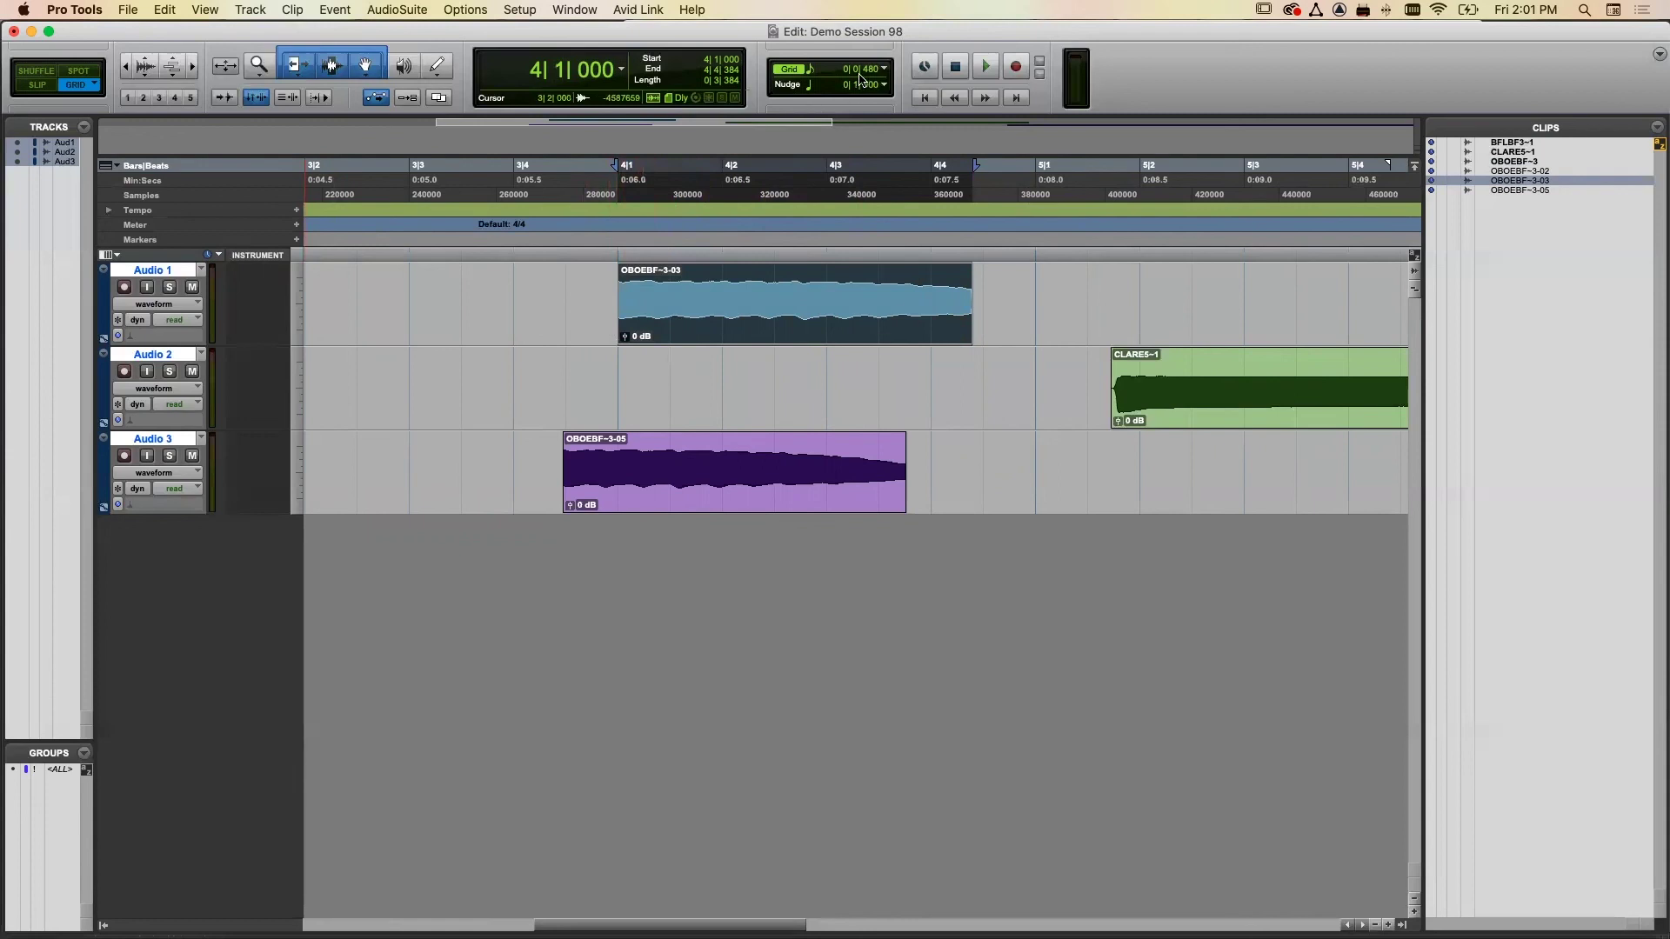
- In Slip mode, slide the Audio 1 clip off the grid to 4|1|056 and toggle between Grid and Slip modes, ending in Slip
{"action": "left_click", "coordinate": [39, 85]}
{"action": "mouse_move", "coordinate": [724, 334]}
{"action": "left_mouse_down"}
{"action": "mouse_move", "coordinate": [708, 339]}
{"action": "mouse_move", "coordinate": [734, 337]}
{"action": "left_mouse_up"}
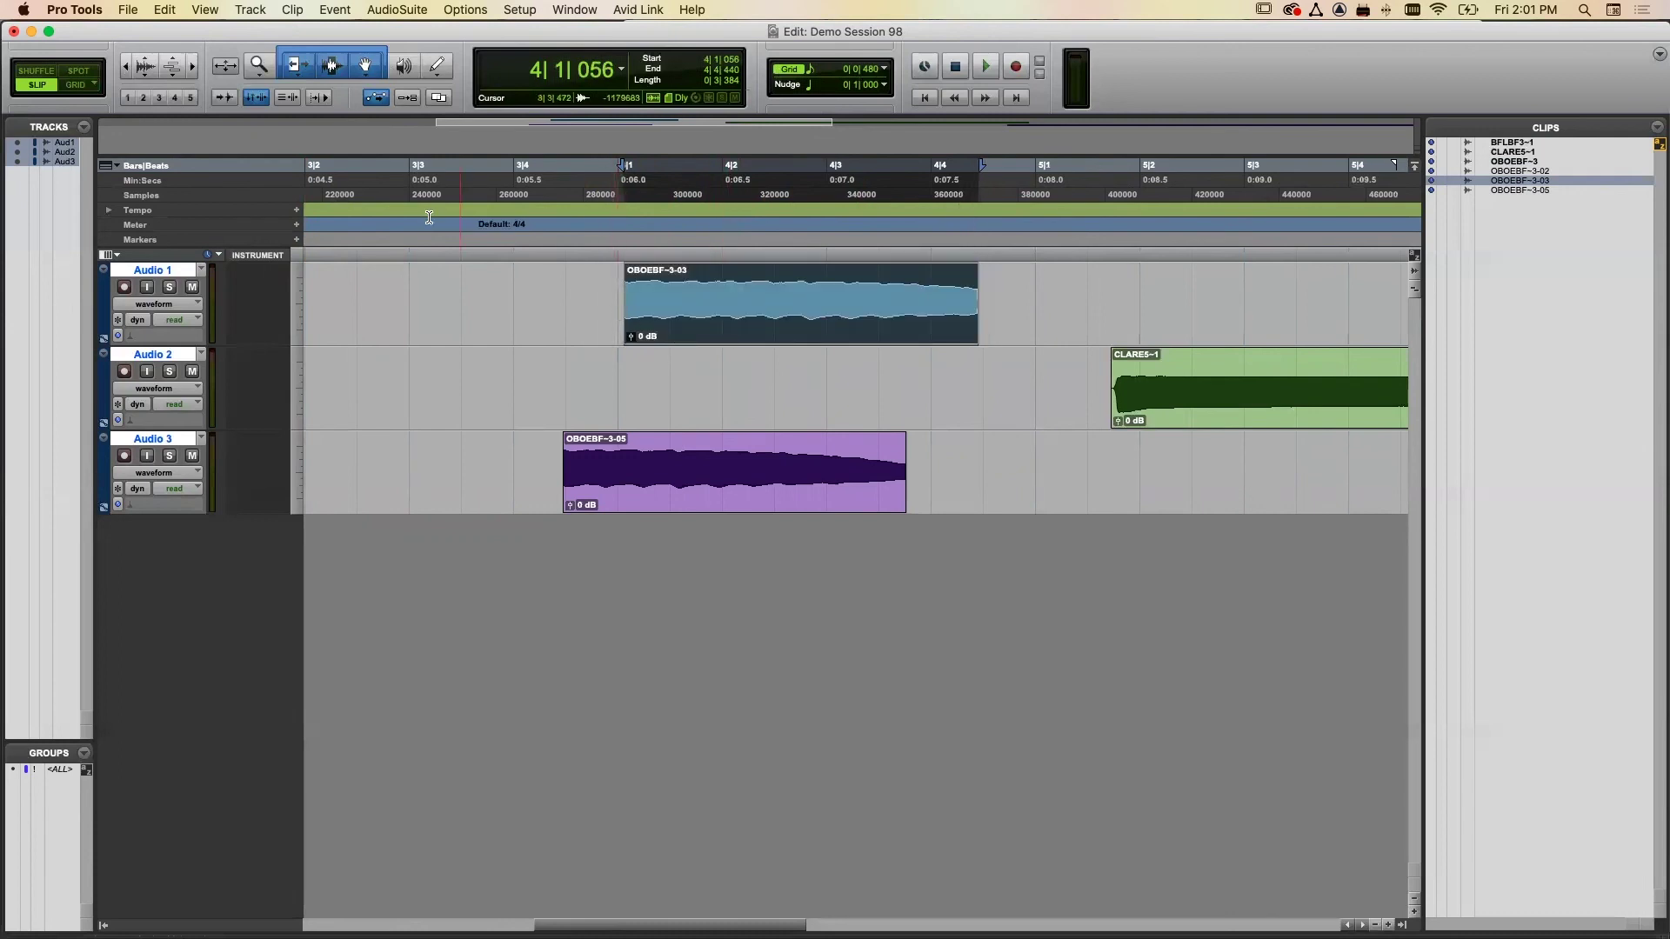
{"action": "left_click", "coordinate": [77, 85]}
{"action": "left_click", "coordinate": [43, 86]}
{"action": "left_click", "coordinate": [82, 86]}
{"action": "left_click", "coordinate": [51, 88]}
- Switch to Shuffle mode and move the CLARES-1 clip from Audio 2 to Audio 1, directly after the oboe clip
{"action": "left_click", "coordinate": [41, 71]}
{"action": "scroll", "coordinate": [809, 348], "scroll_direction": "right", "scroll_amount": 2}
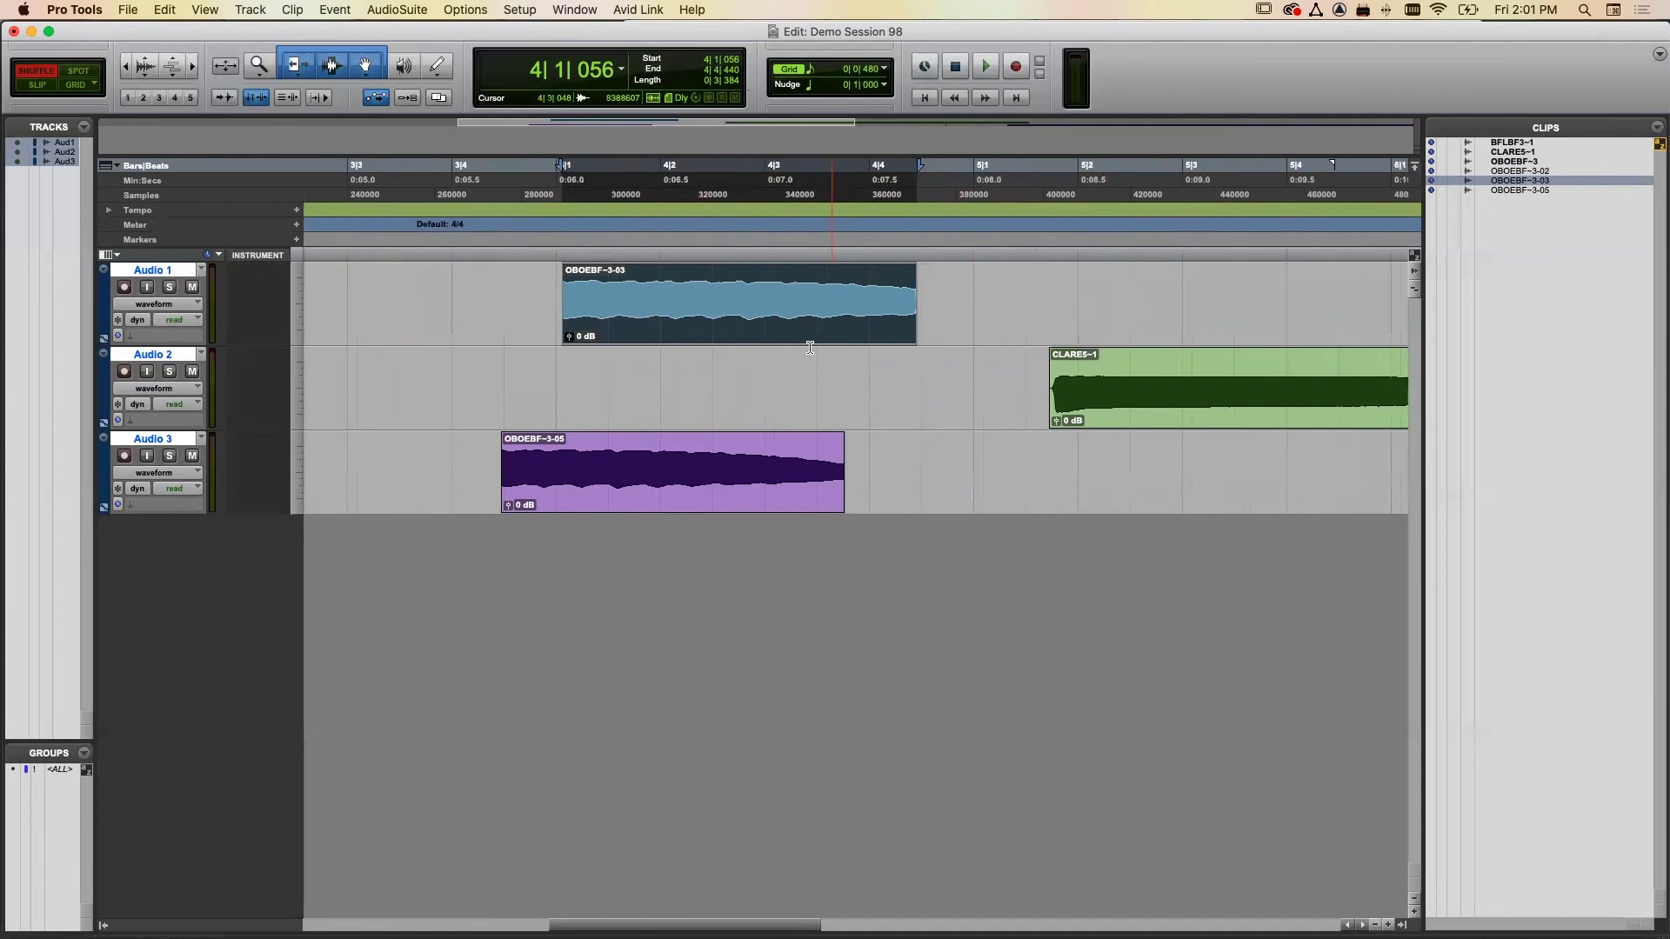
{"action": "scroll", "coordinate": [810, 347], "scroll_direction": "right", "scroll_amount": 9}
{"action": "right_click", "coordinate": [810, 349]}
{"action": "left_click", "coordinate": [660, 362]}
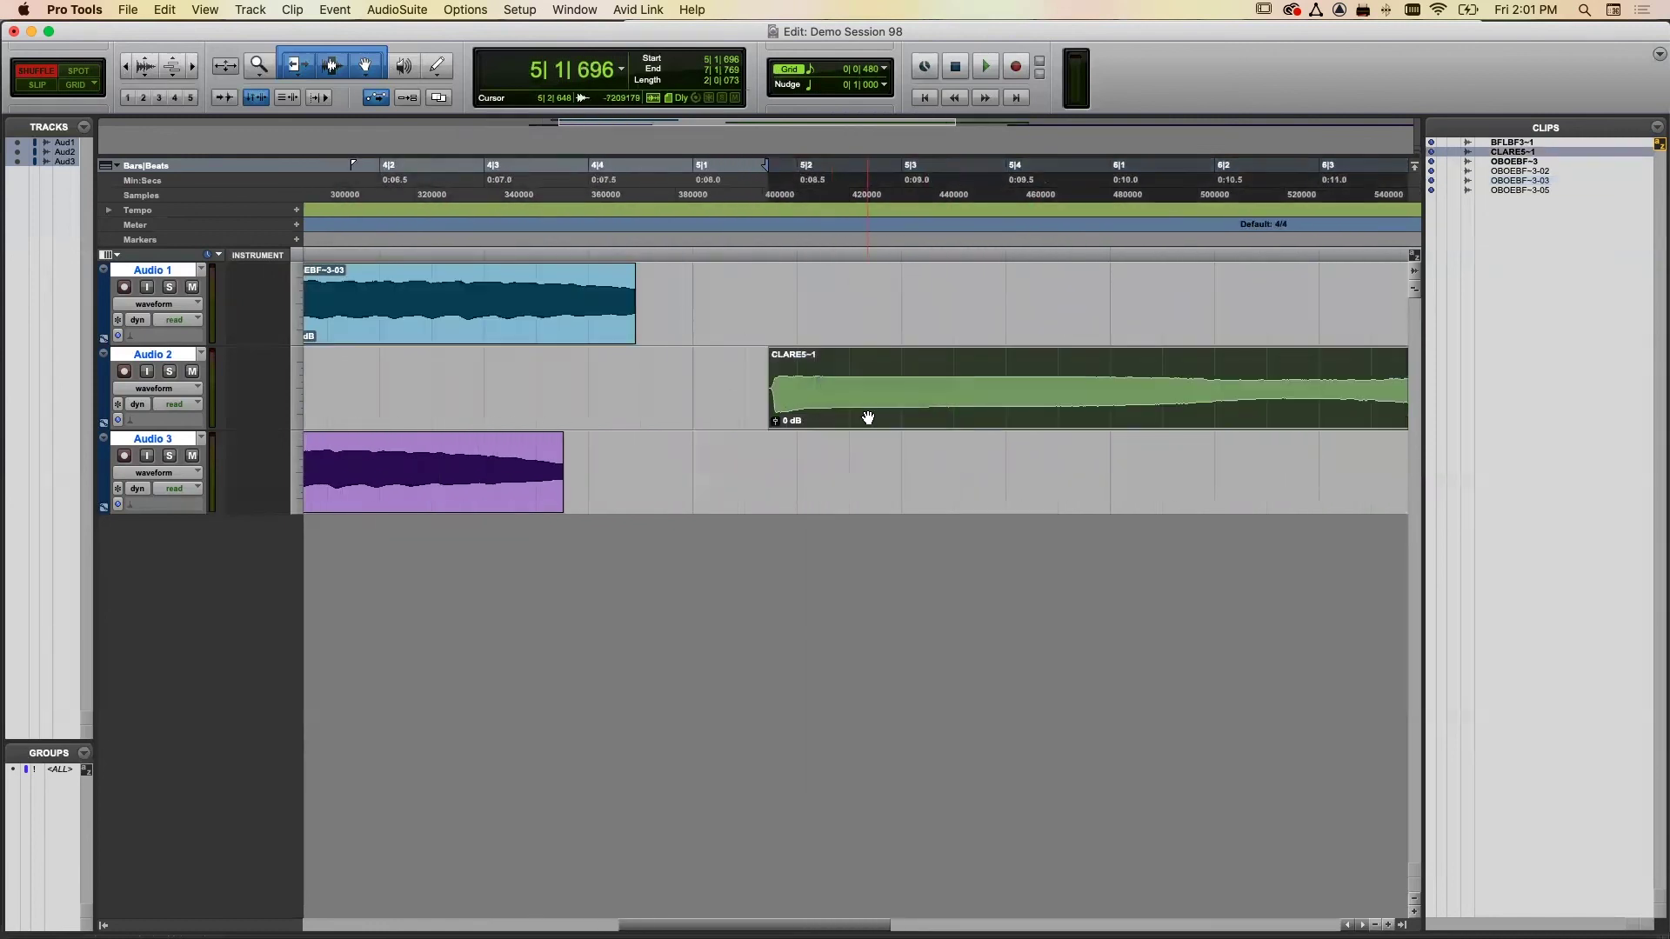
{"action": "left_click_drag", "start_coordinate": [865, 418], "coordinate": [756, 325]}
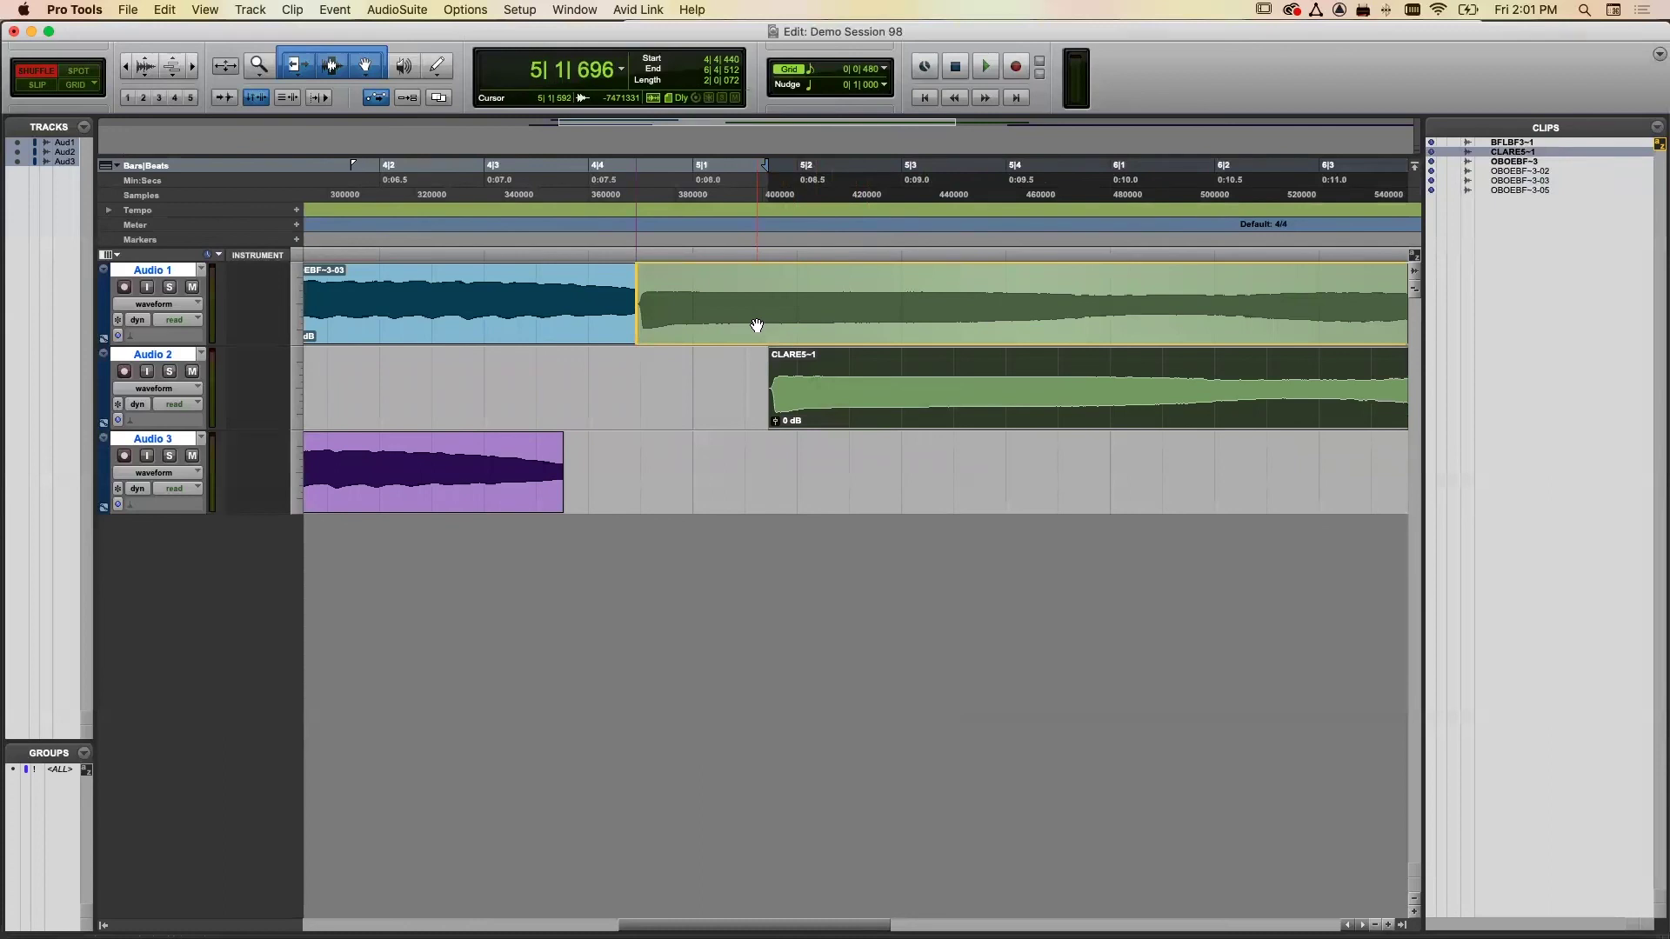
{"action": "left_click_drag", "start_coordinate": [757, 325], "coordinate": [752, 327]}
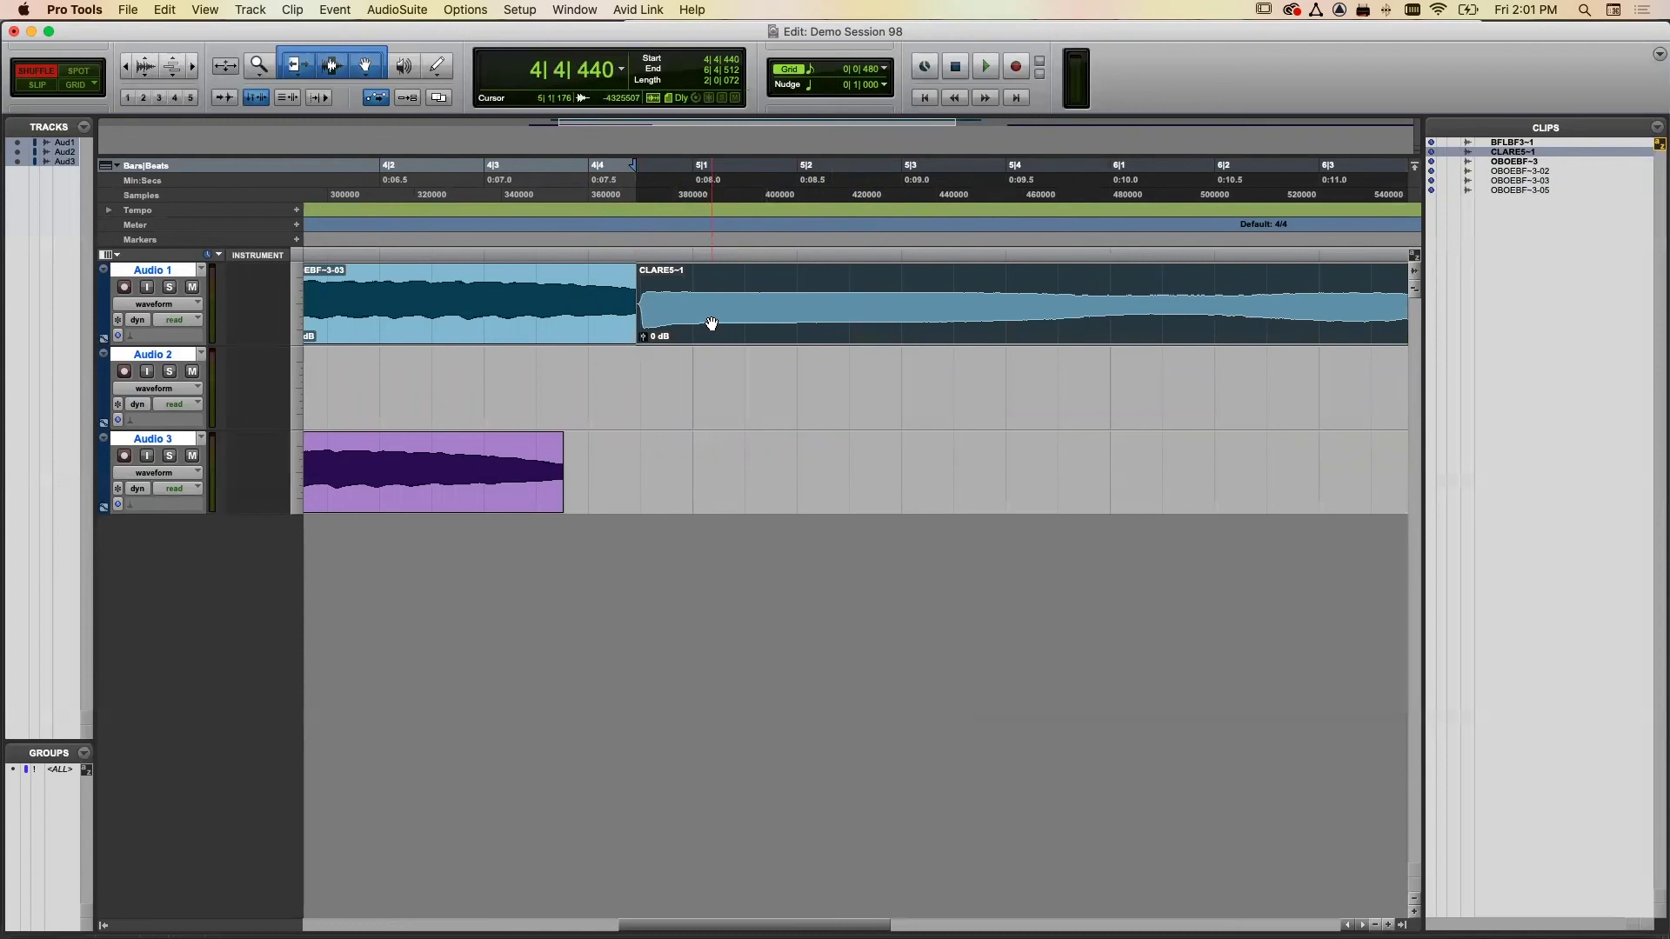
- Examine the join between the oboe and CLARES-1 clips on Audio 1 up close and within the whole arrangement
{"action": "key", "text": "super+bracketright"}
{"action": "key", "text": "super+bracketright"}
{"action": "key", "text": "super+bracketright"}
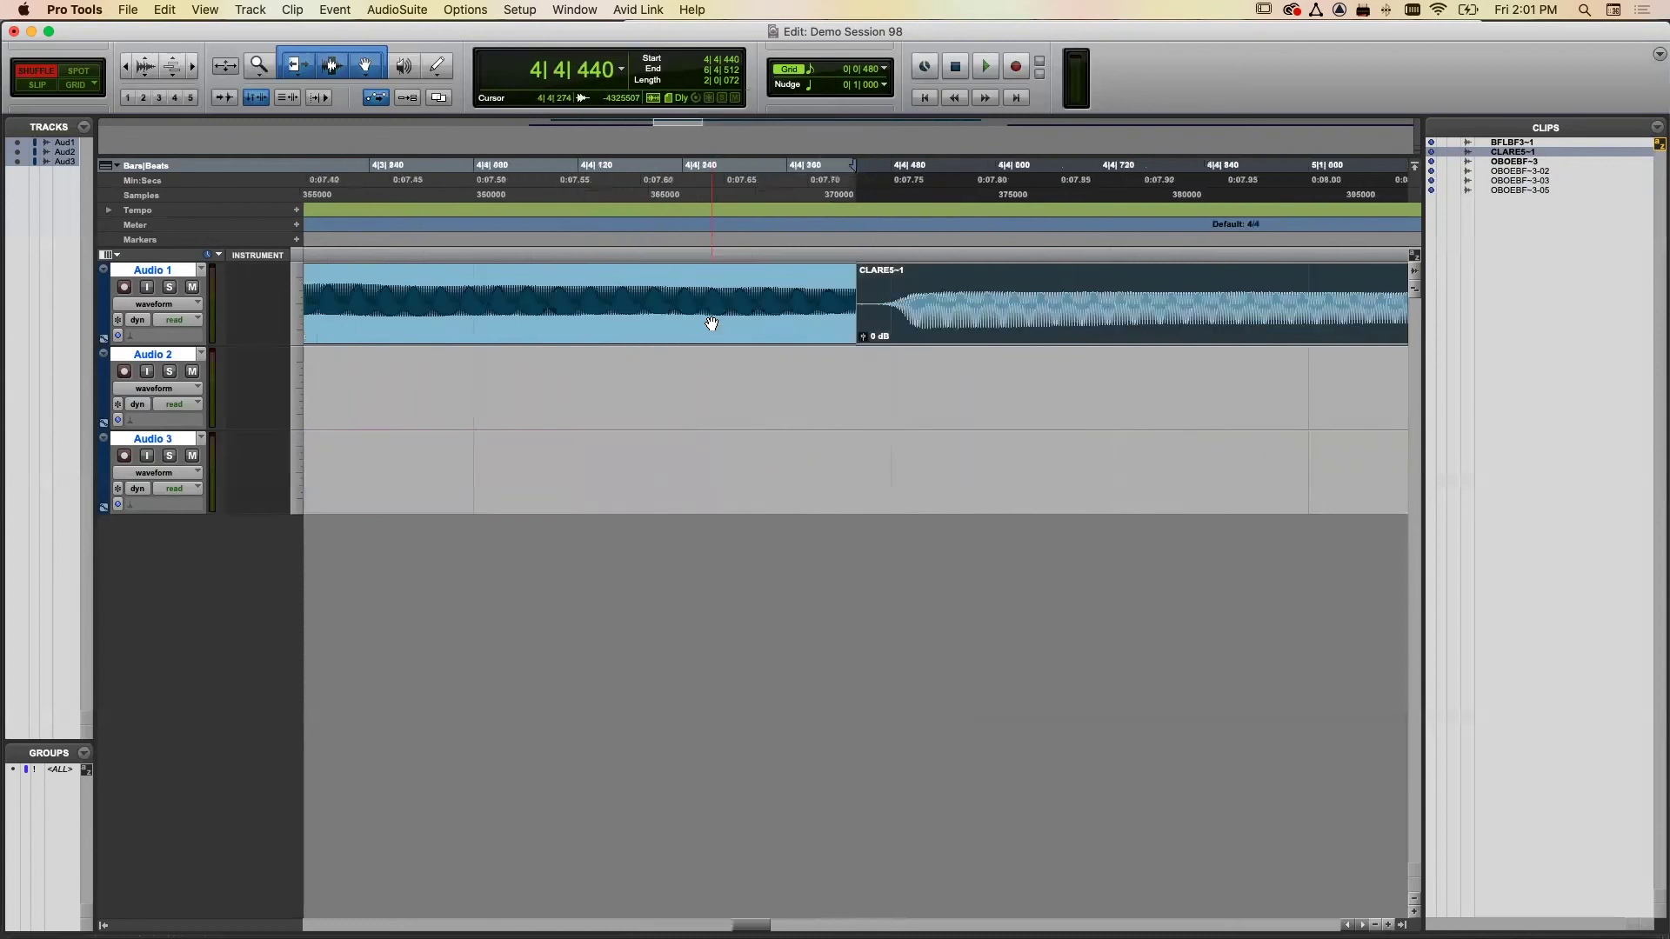
{"action": "key", "text": "super+bracketleft"}
{"action": "key", "text": "super+bracketleft"}
{"action": "key", "text": "super+bracketleft"}
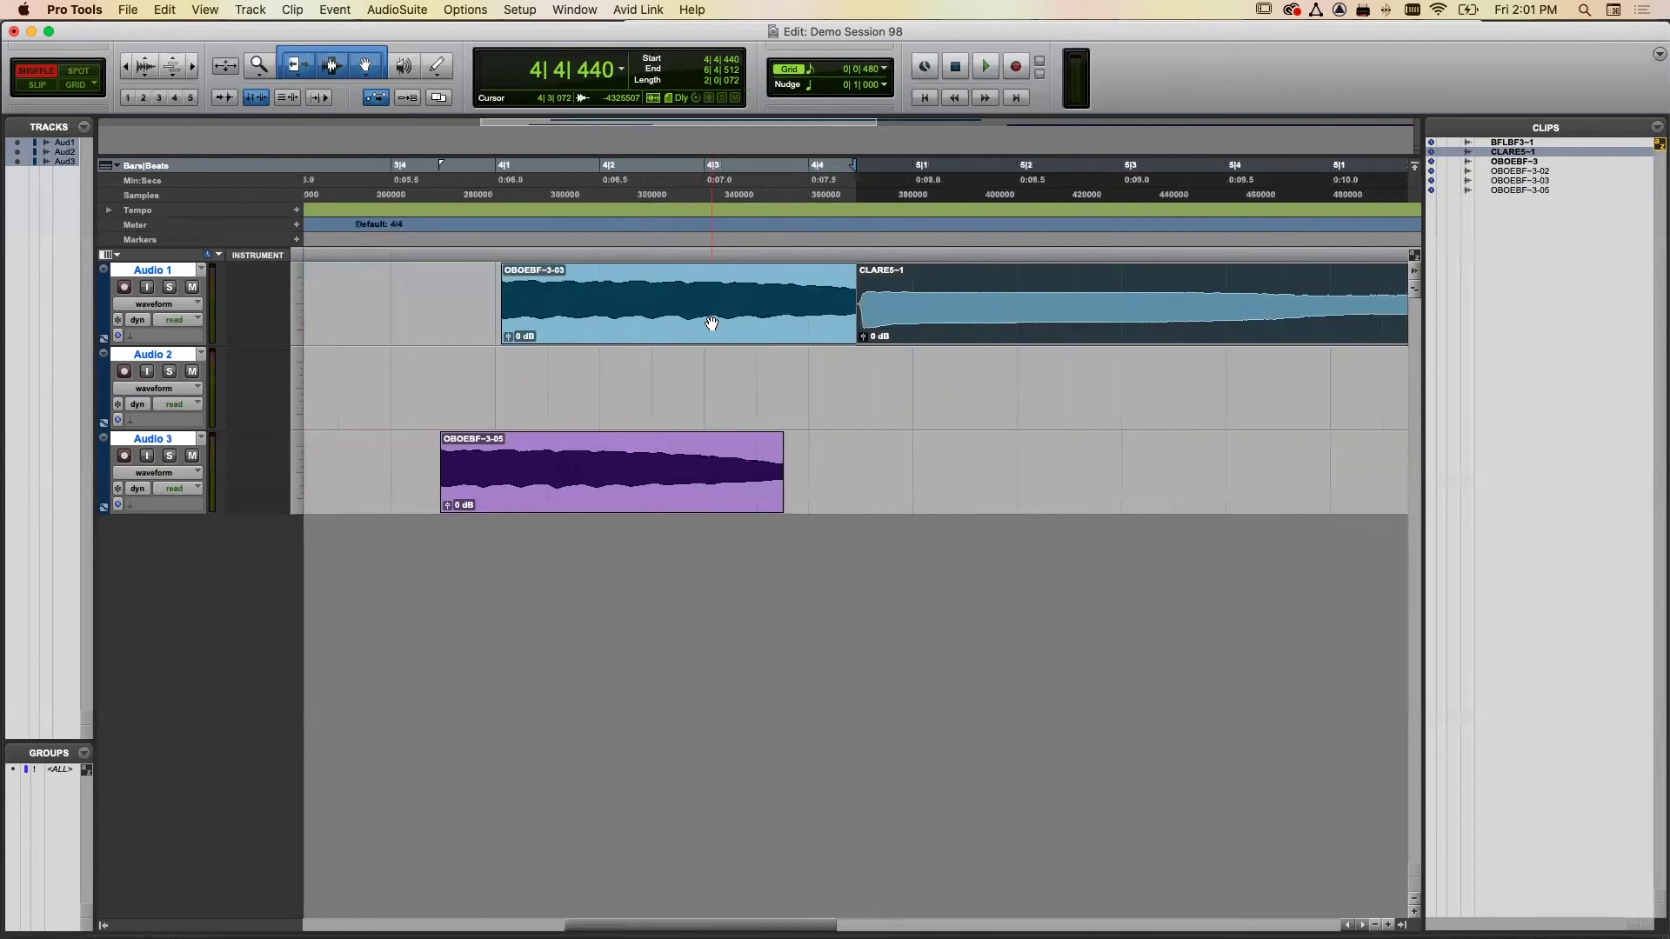
{"action": "key", "text": "super+bracketleft"}
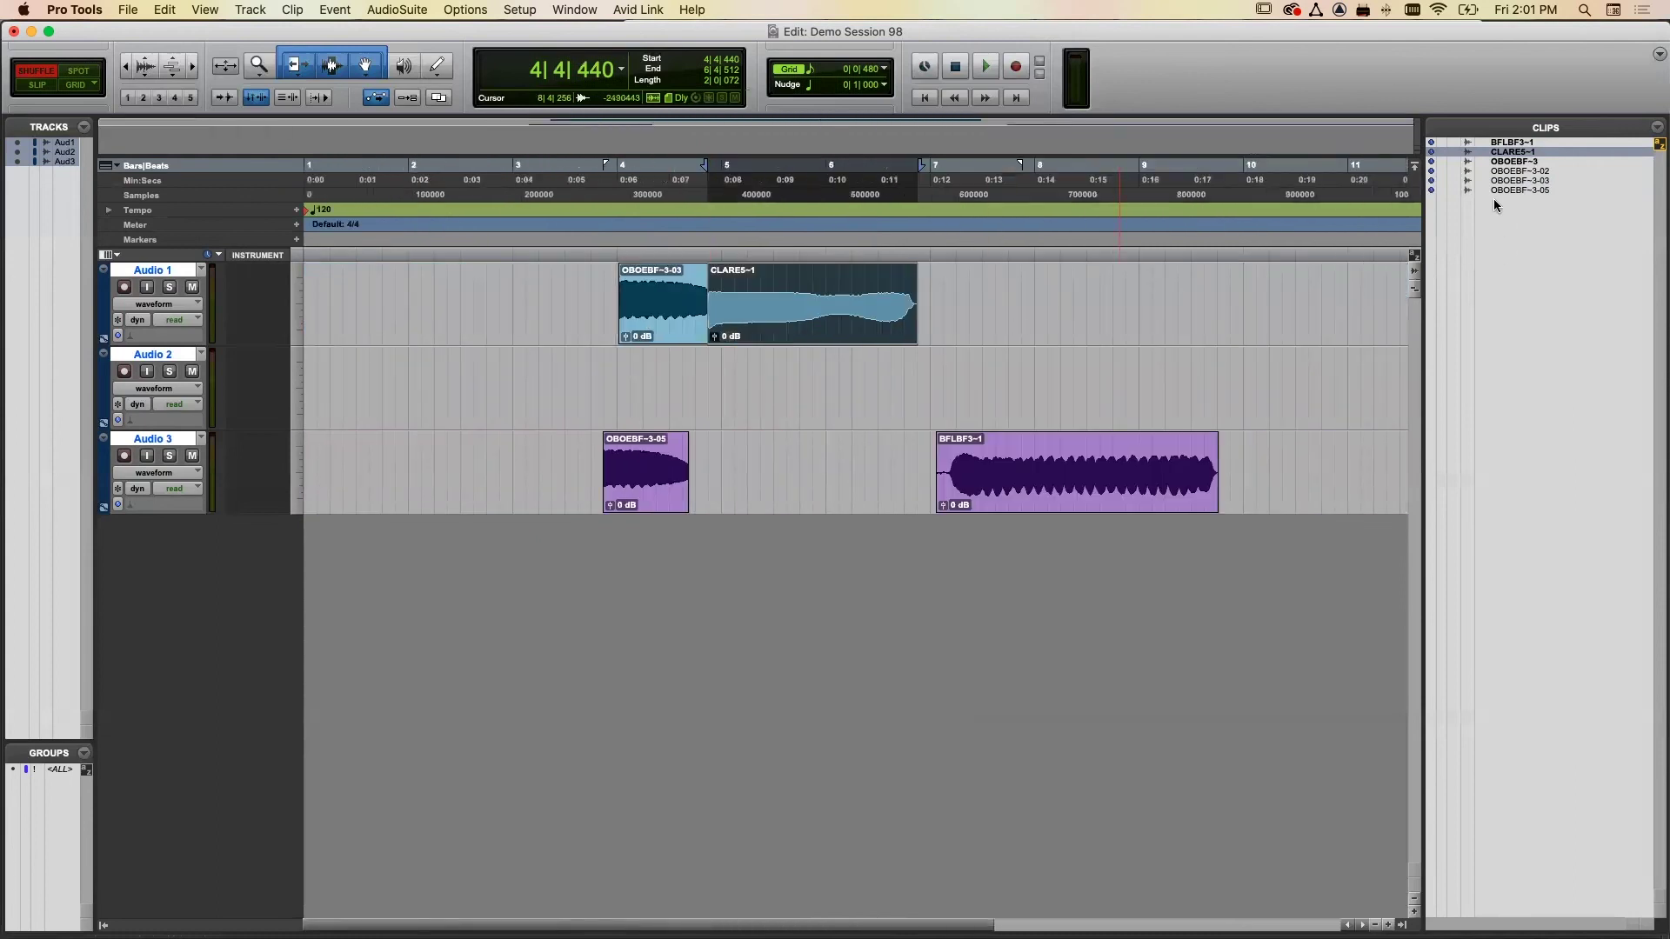
- In Shuffle mode, add OBOEBF-3-02 and OBOEBF-3-03 after CLARES-1 on Audio 1 and insert another OBOEBF-3-03 before the first clip
{"action": "left_click", "coordinate": [1502, 172]}
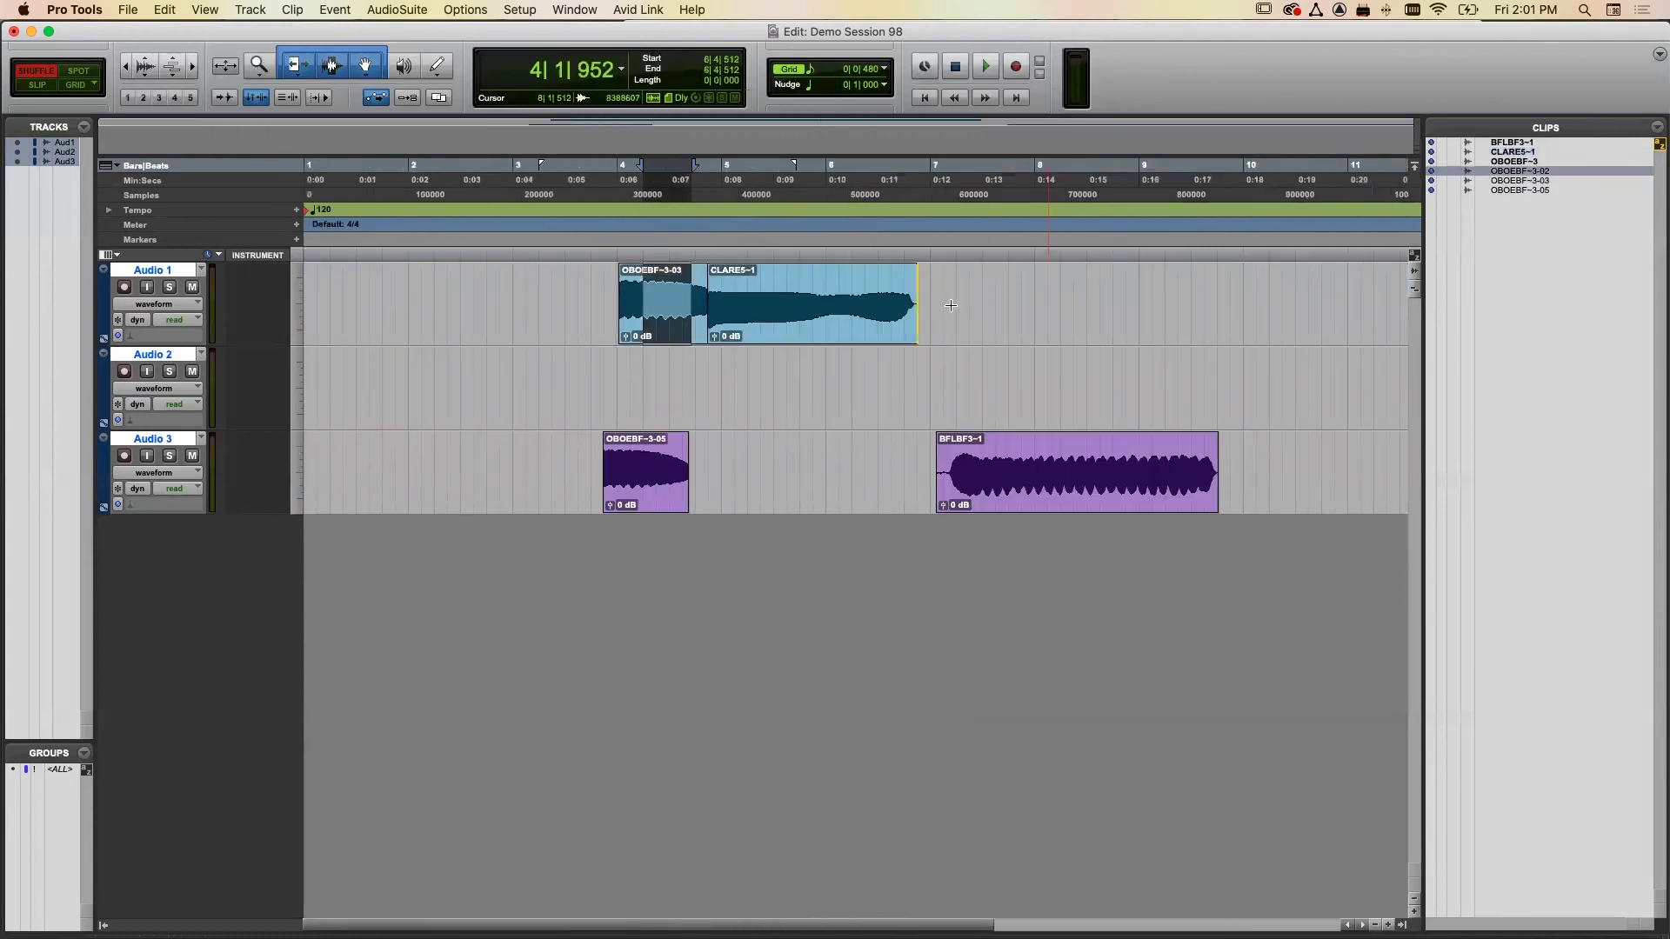
{"action": "left_click_drag", "start_coordinate": [950, 305], "coordinate": [951, 311]}
{"action": "left_click_drag", "start_coordinate": [1502, 181], "coordinate": [1066, 287]}
{"action": "left_click_drag", "start_coordinate": [1499, 180], "coordinate": [621, 304]}
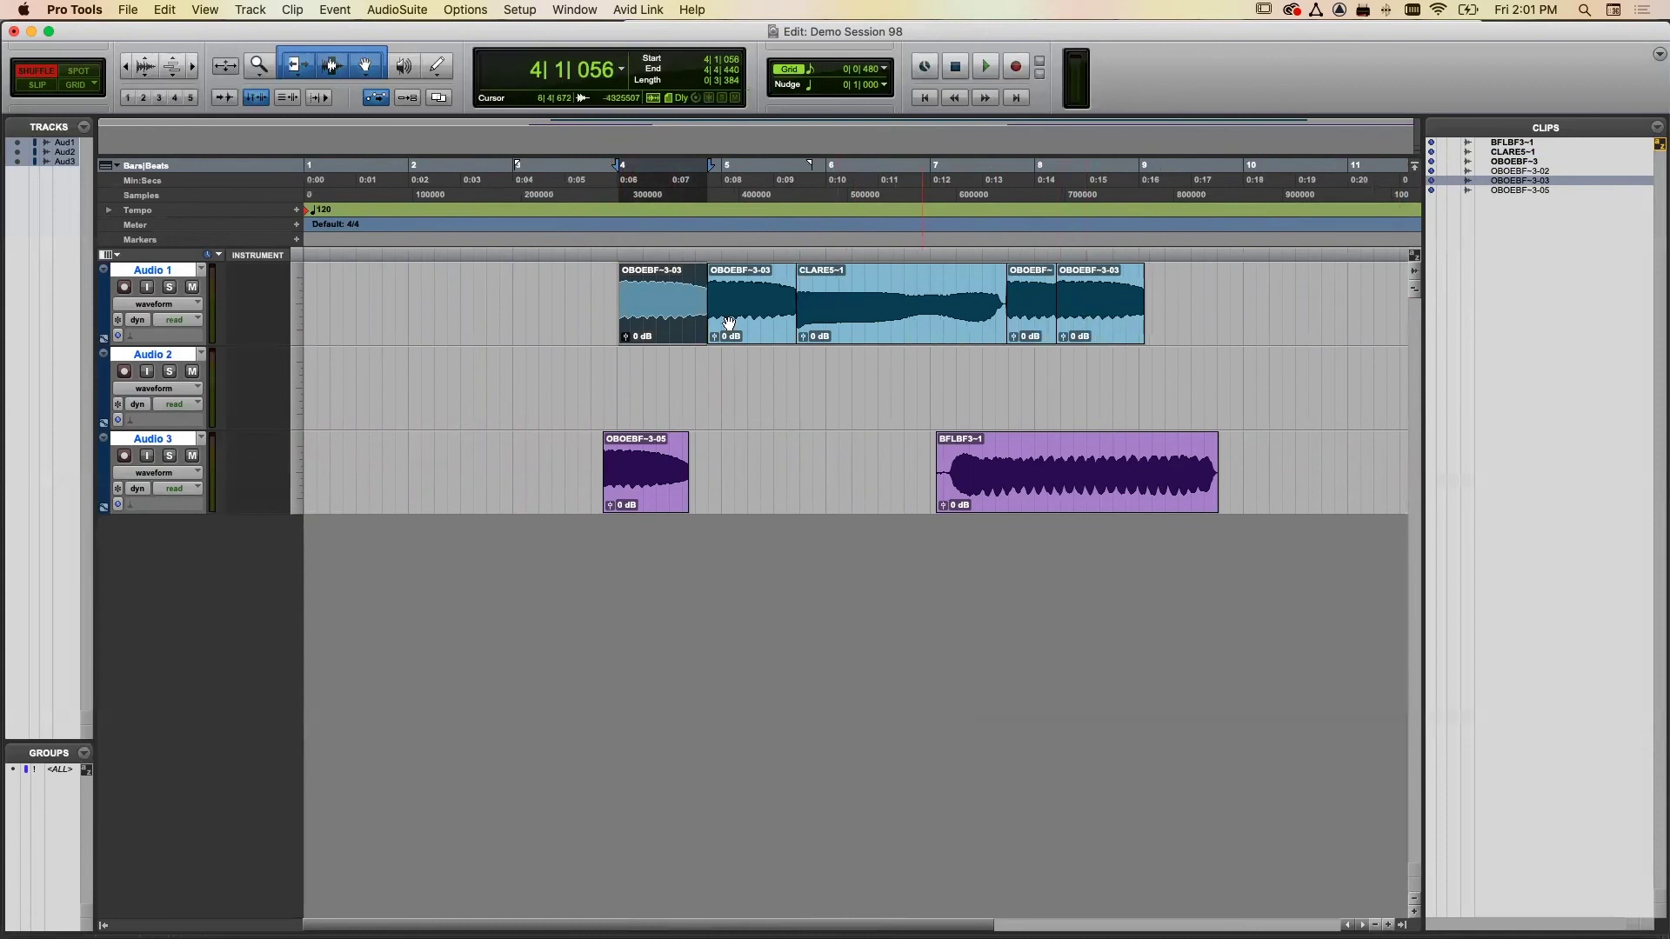
- Try moving CLARES-1 from Audio 1 to Audio 2 in Shuffle mode, undo the move and check the available undo commands
{"action": "left_click_drag", "start_coordinate": [872, 329], "coordinate": [888, 368]}
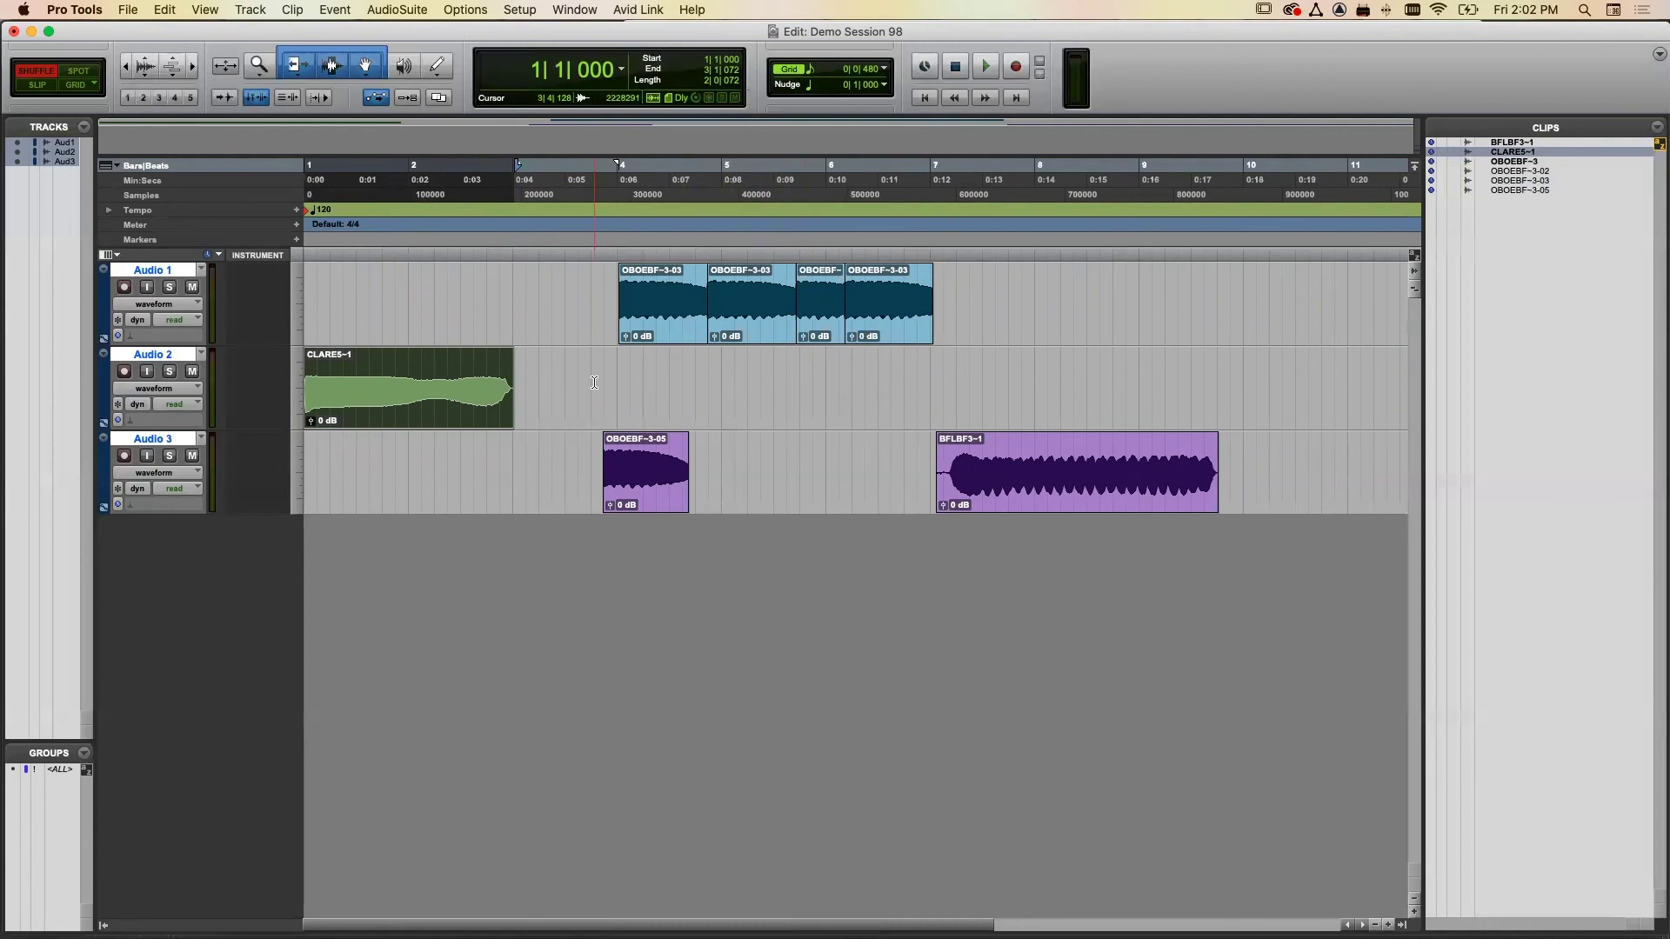
{"action": "key", "text": "super+z"}
{"action": "left_click", "coordinate": [172, 9]}
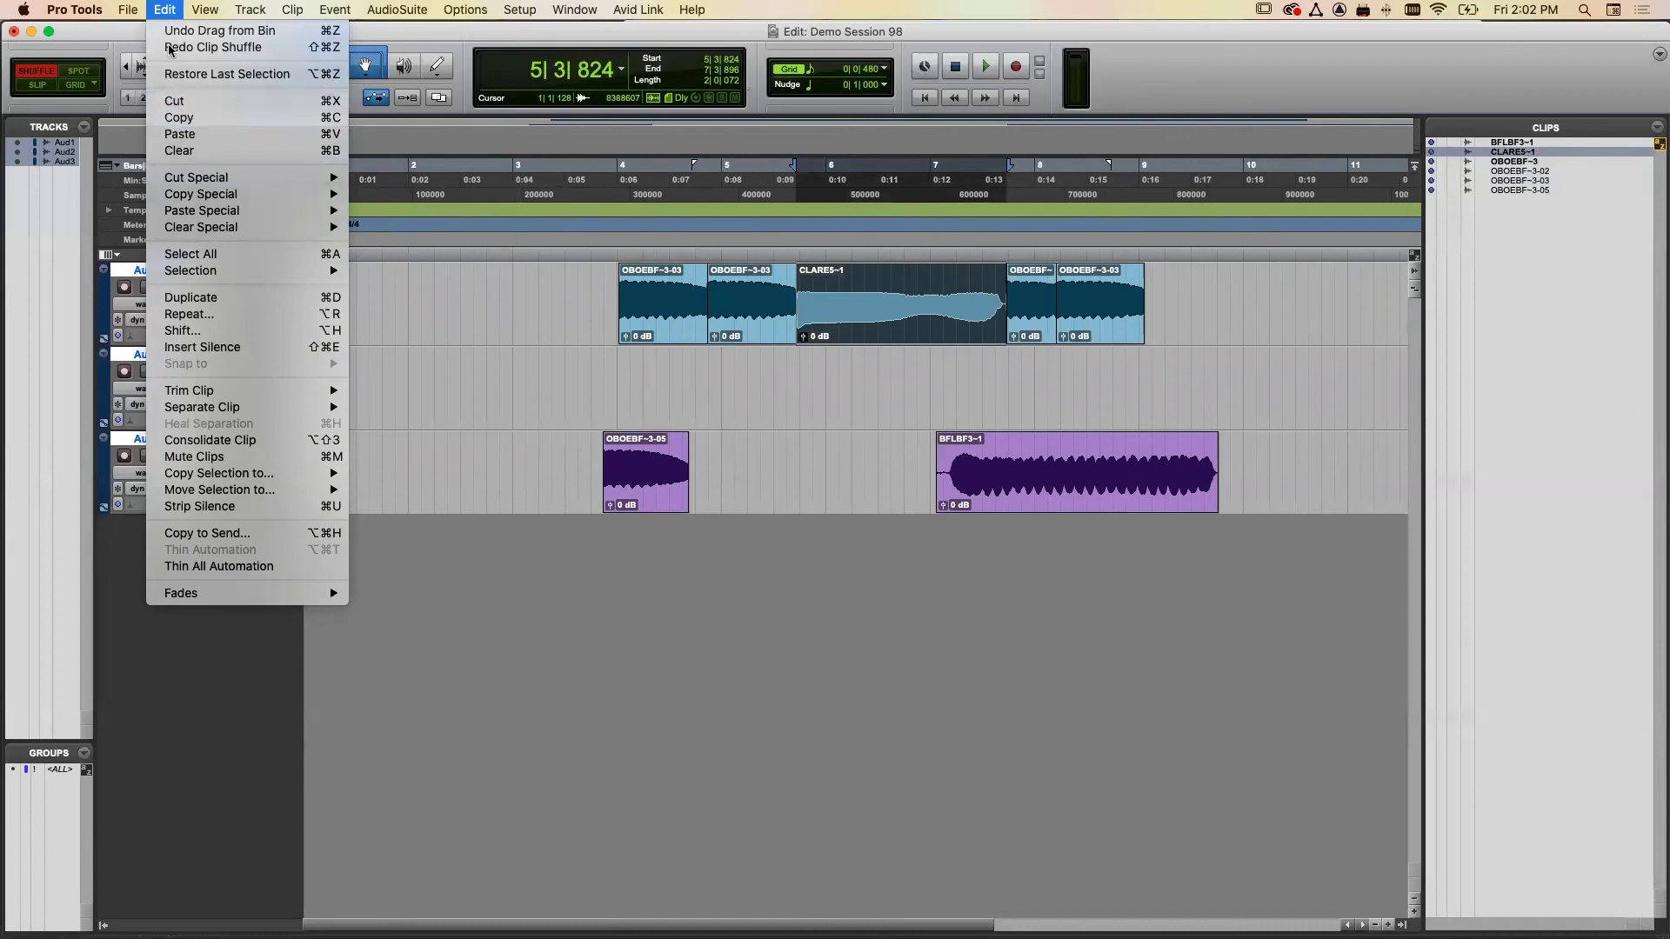
{"action": "left_click", "coordinate": [152, 8]}
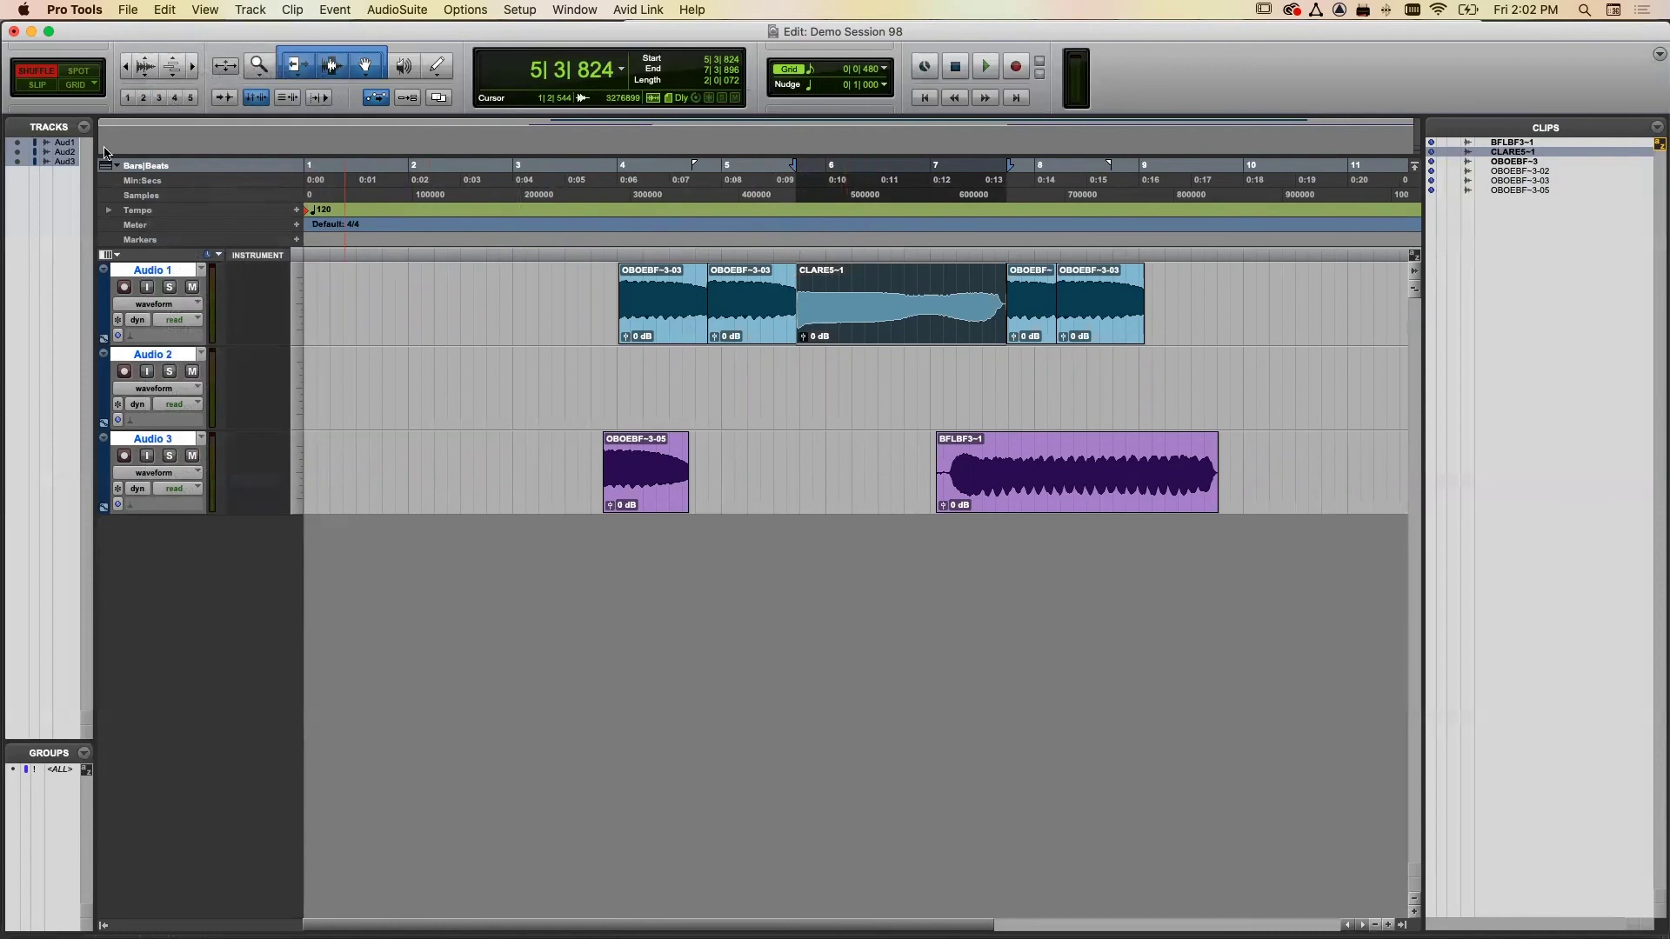
- Switch to Slip mode, slide CLARES-1 on Audio 1 later to 5|4|888 over the next oboe clip, and undo the move
{"action": "left_click", "coordinate": [38, 85]}
{"action": "mouse_move", "coordinate": [879, 332]}
{"action": "left_mouse_down"}
{"action": "mouse_move", "coordinate": [931, 331]}
{"action": "mouse_move", "coordinate": [909, 330]}
{"action": "left_mouse_up"}
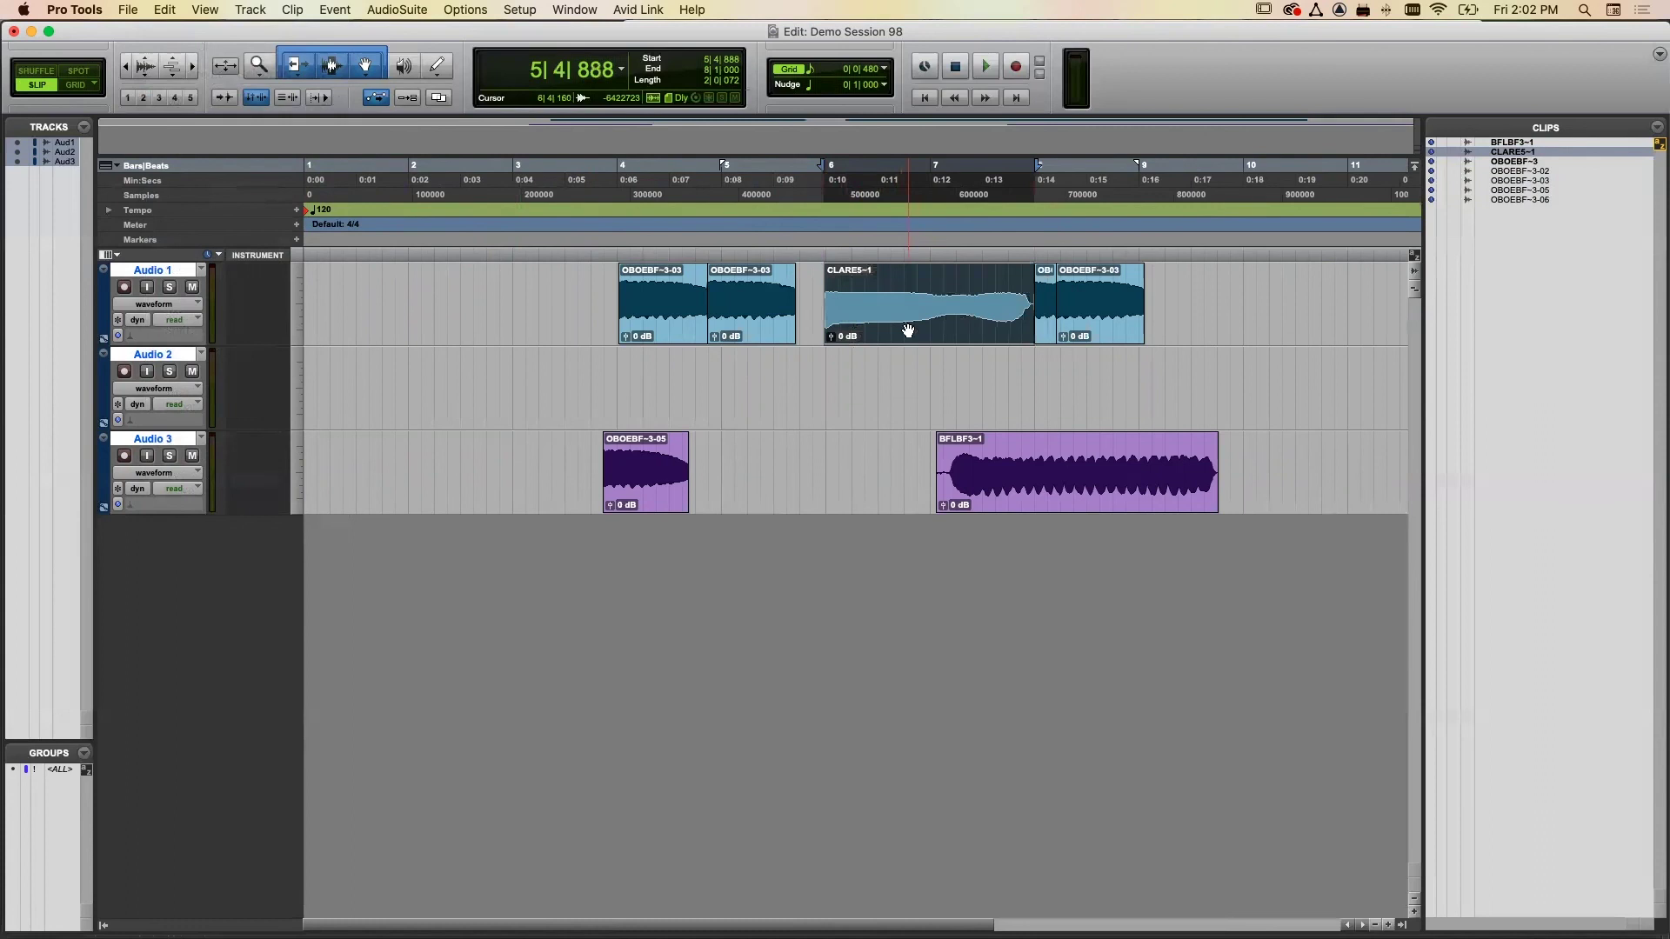
{"action": "key", "text": "super+z"}
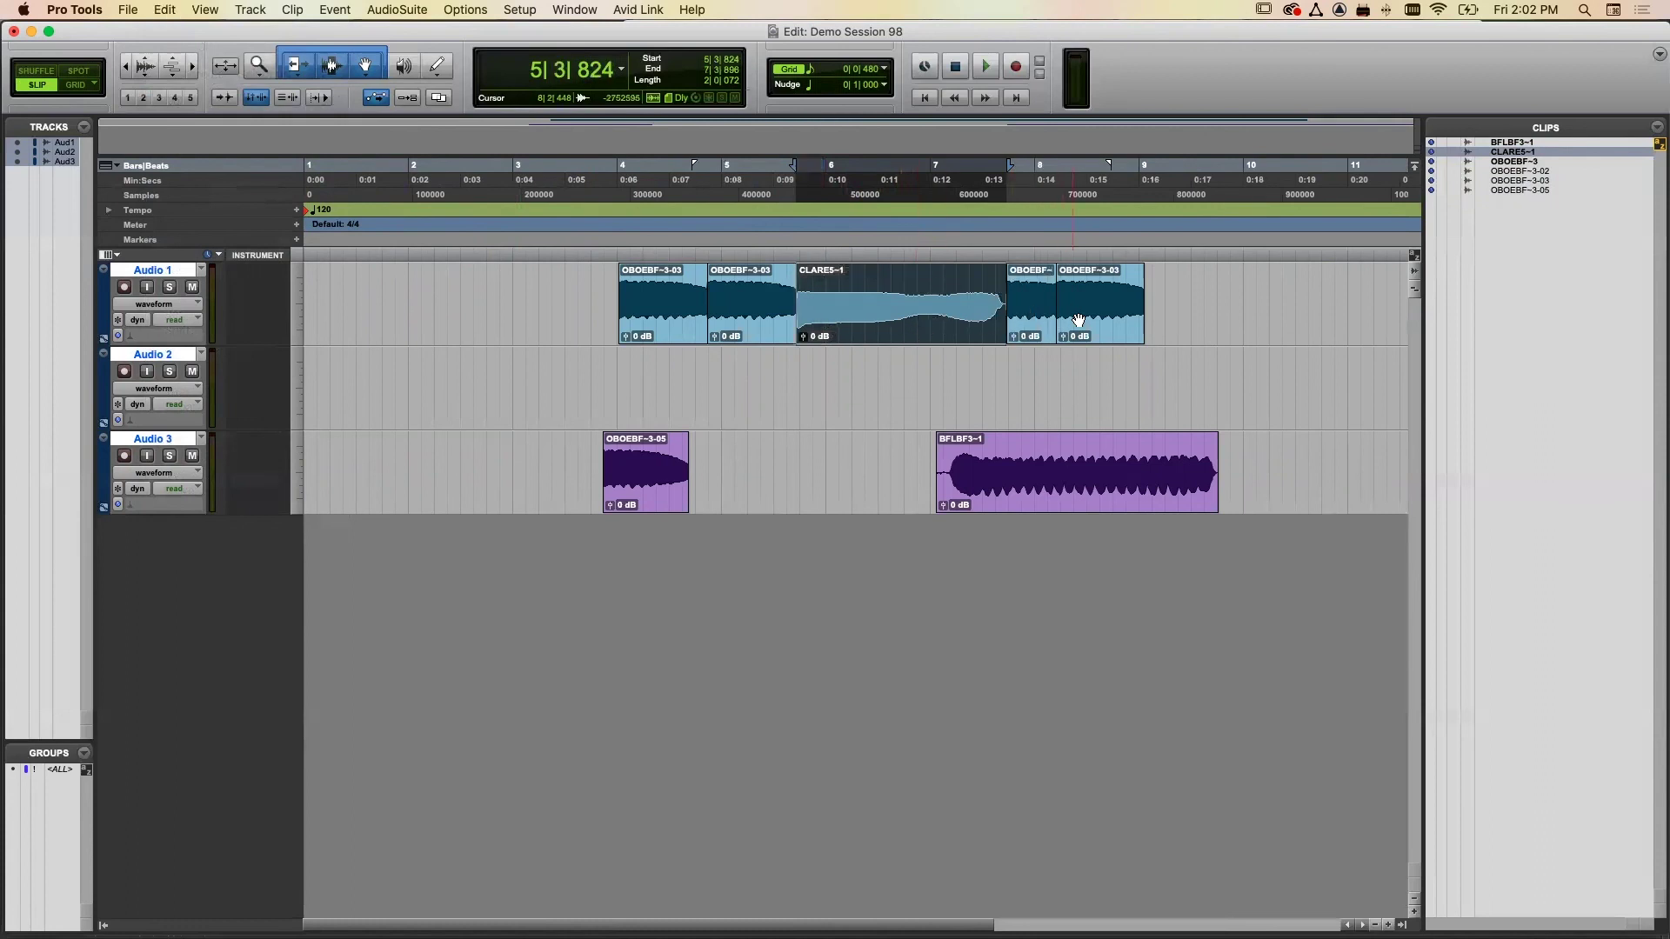
- Try sliding CLARES-1 over the oboe clips to 6|3|472 and moving it to Audio 2 at 6|1|088, undoing both moves
{"action": "left_click_drag", "start_coordinate": [874, 335], "coordinate": [914, 395]}
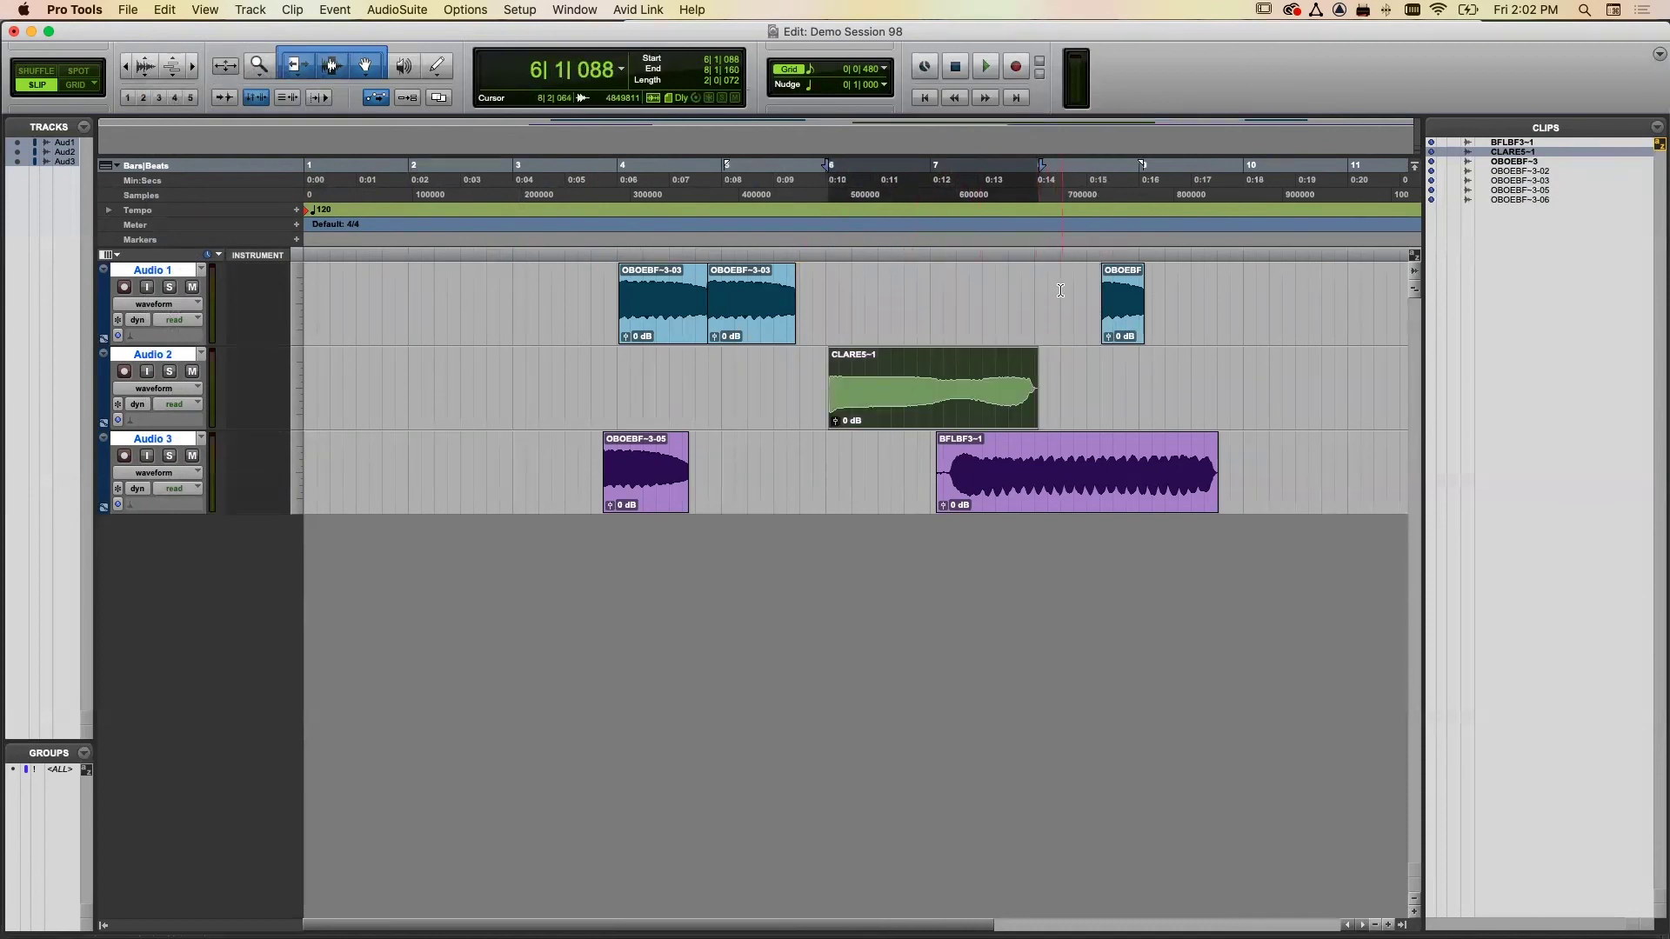
{"action": "key", "text": "super+z"}
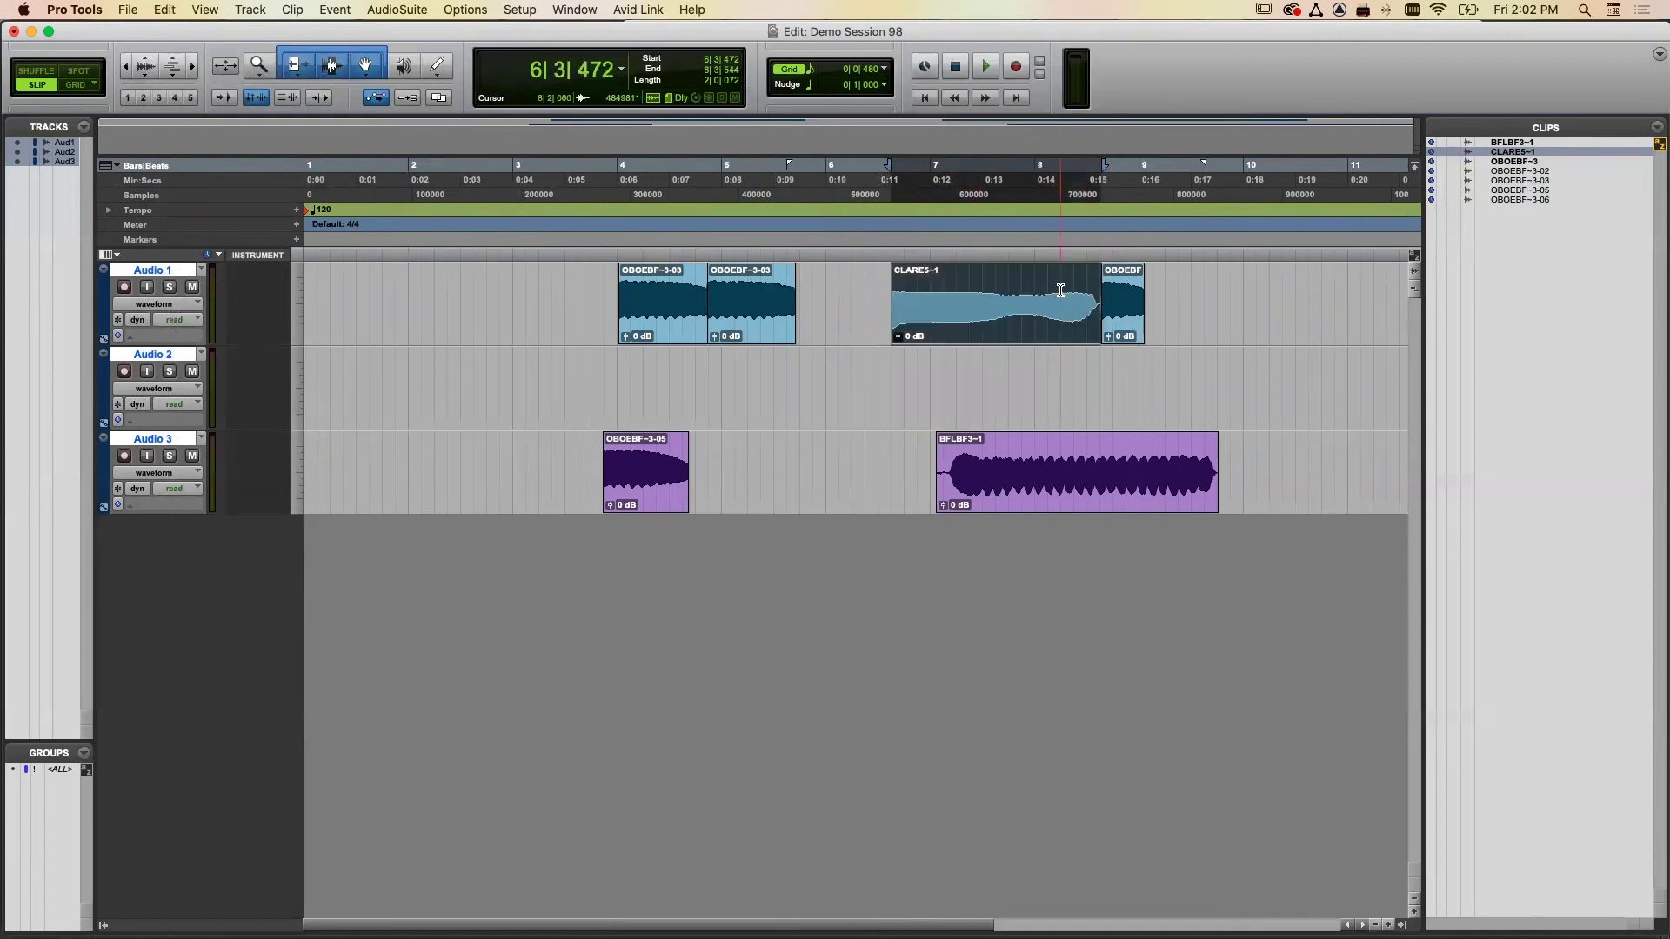
{"action": "key", "text": "super+z"}
{"action": "left_click", "coordinate": [950, 353]}
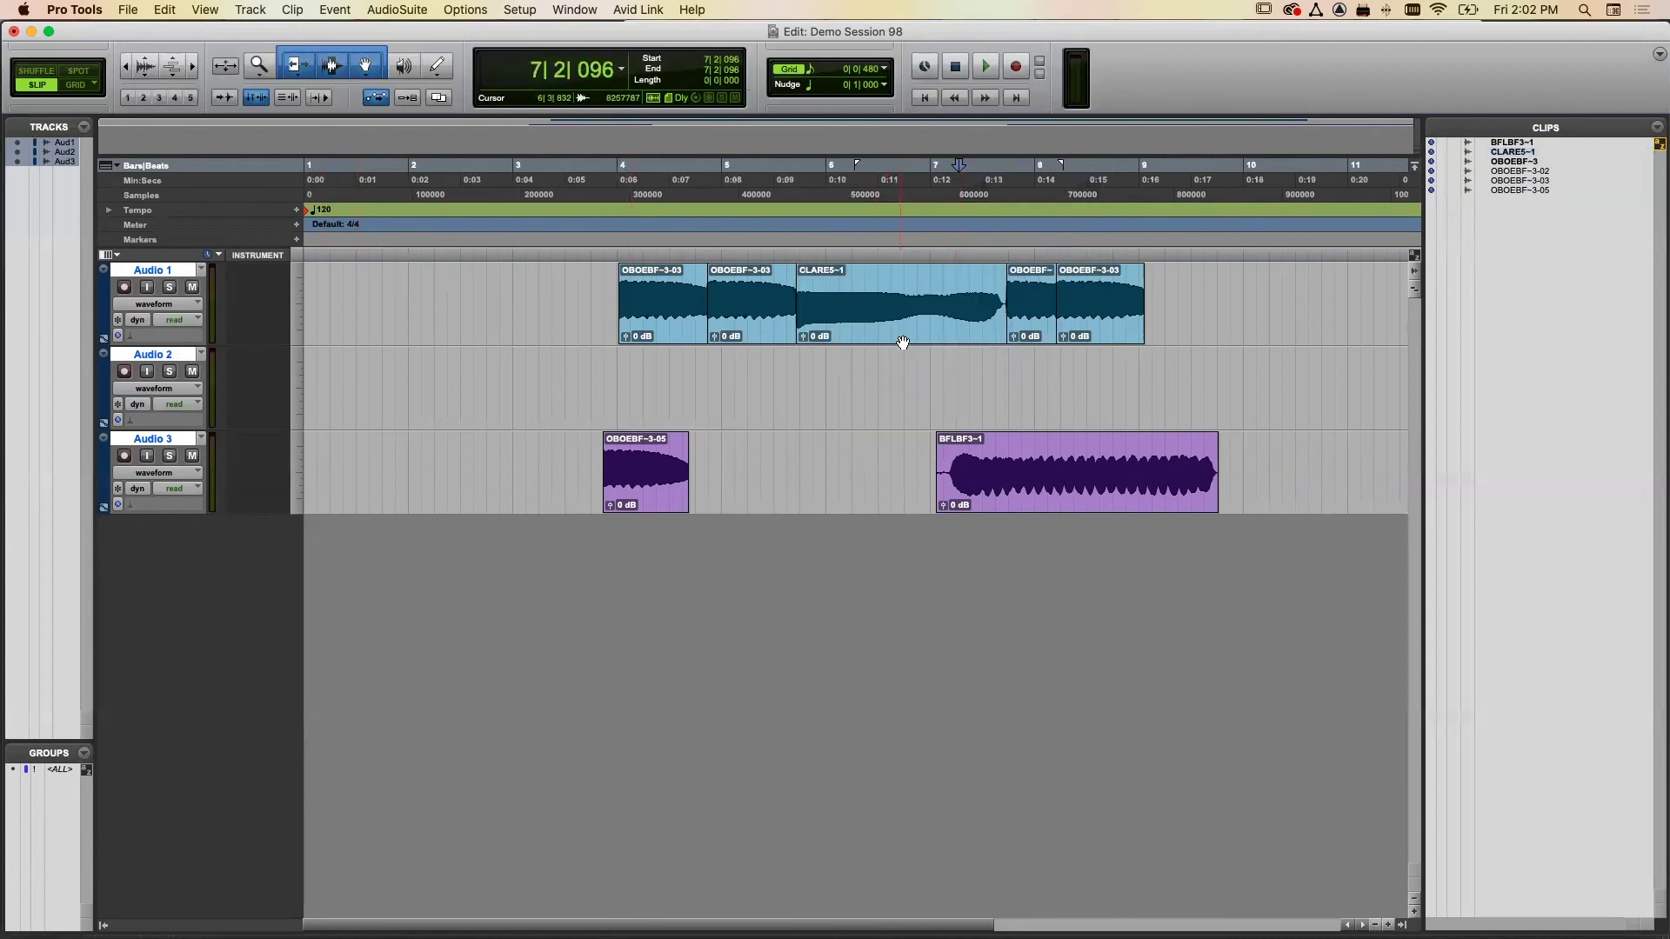
- Try sliding CLARES-1 on Audio 1 to 6|2|728 across the following oboe clips and undo the move
{"action": "left_click_drag", "start_coordinate": [887, 332], "coordinate": [962, 341]}
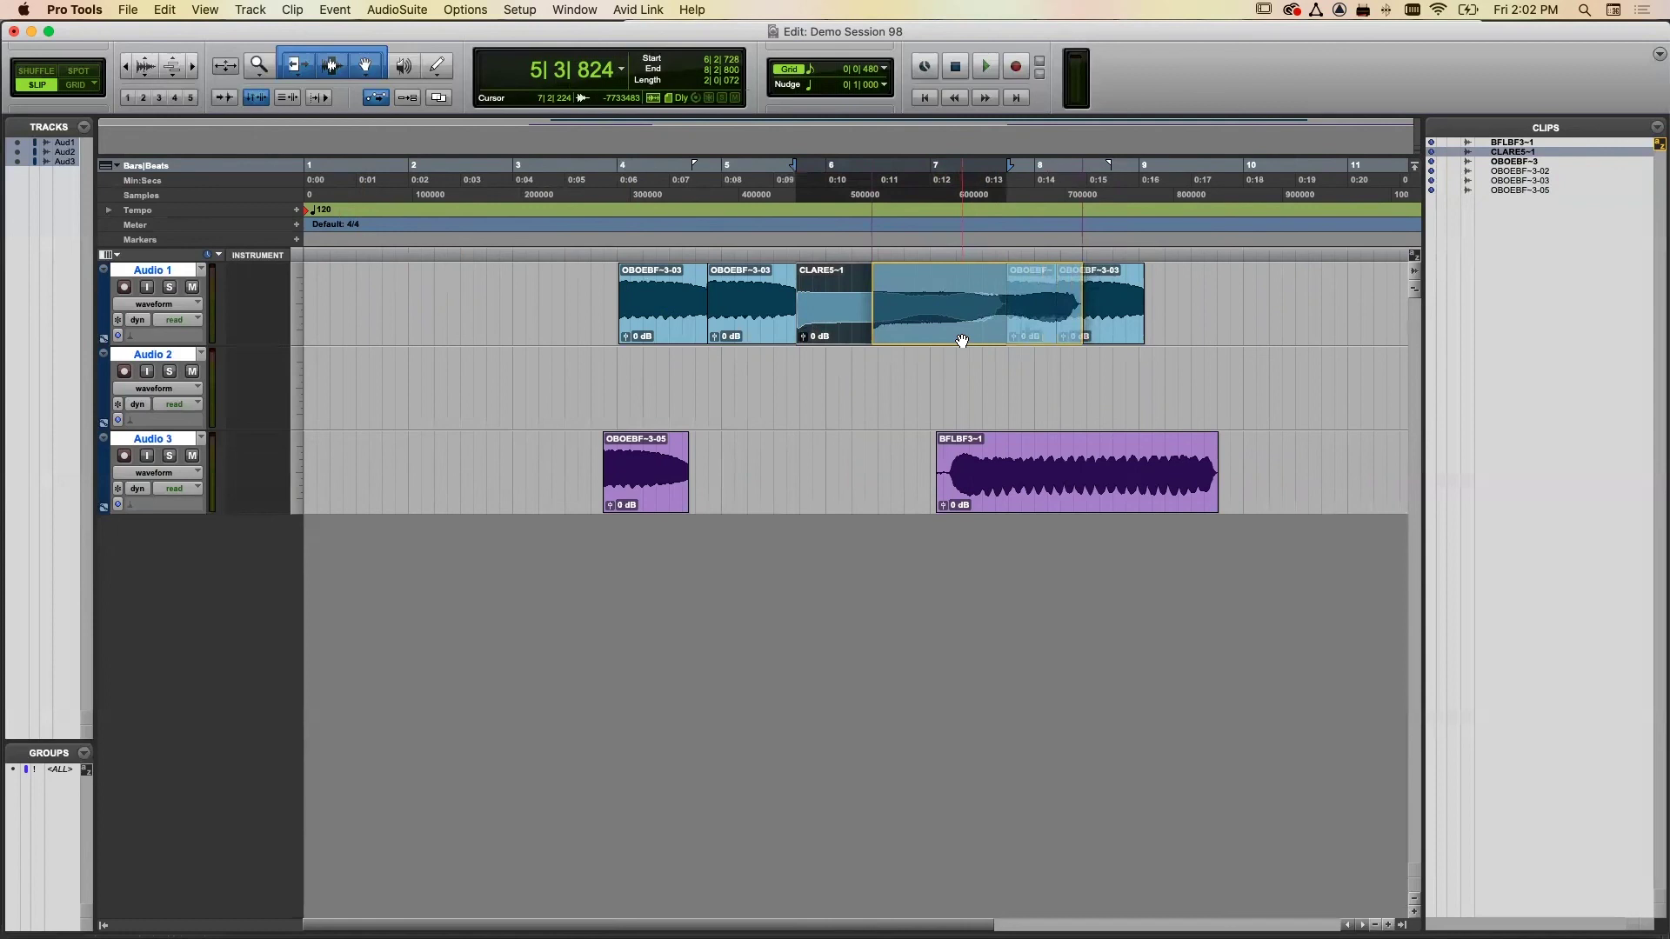
{"action": "left_click_drag", "start_coordinate": [961, 341], "coordinate": [961, 341]}
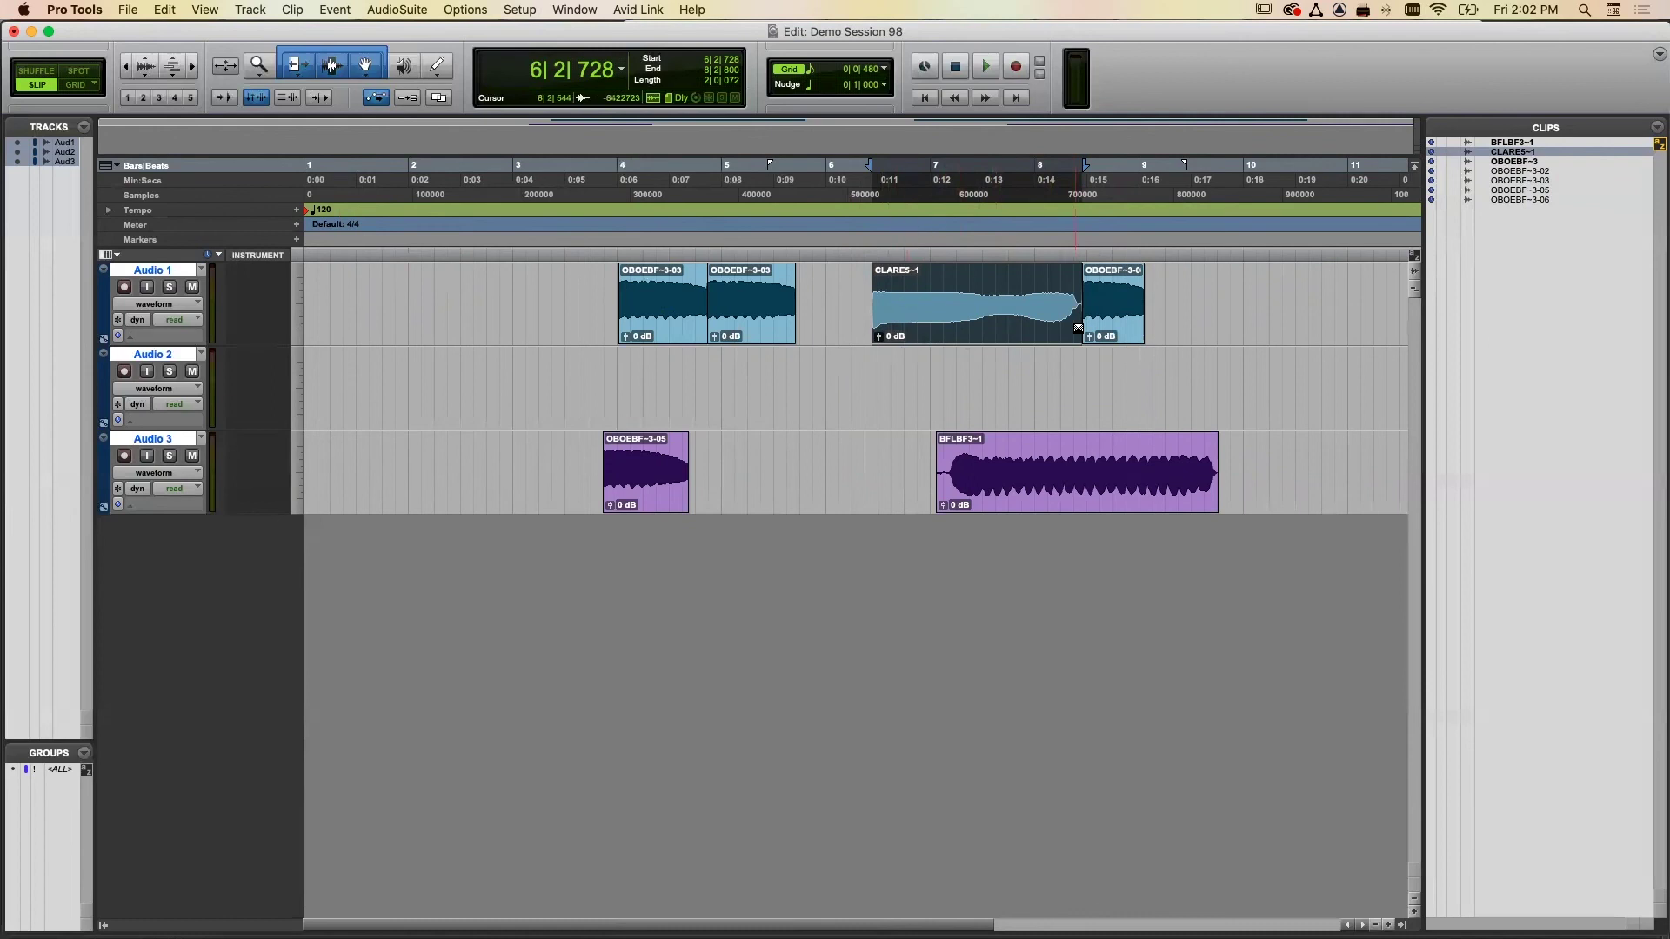
{"action": "key", "text": "super+z"}
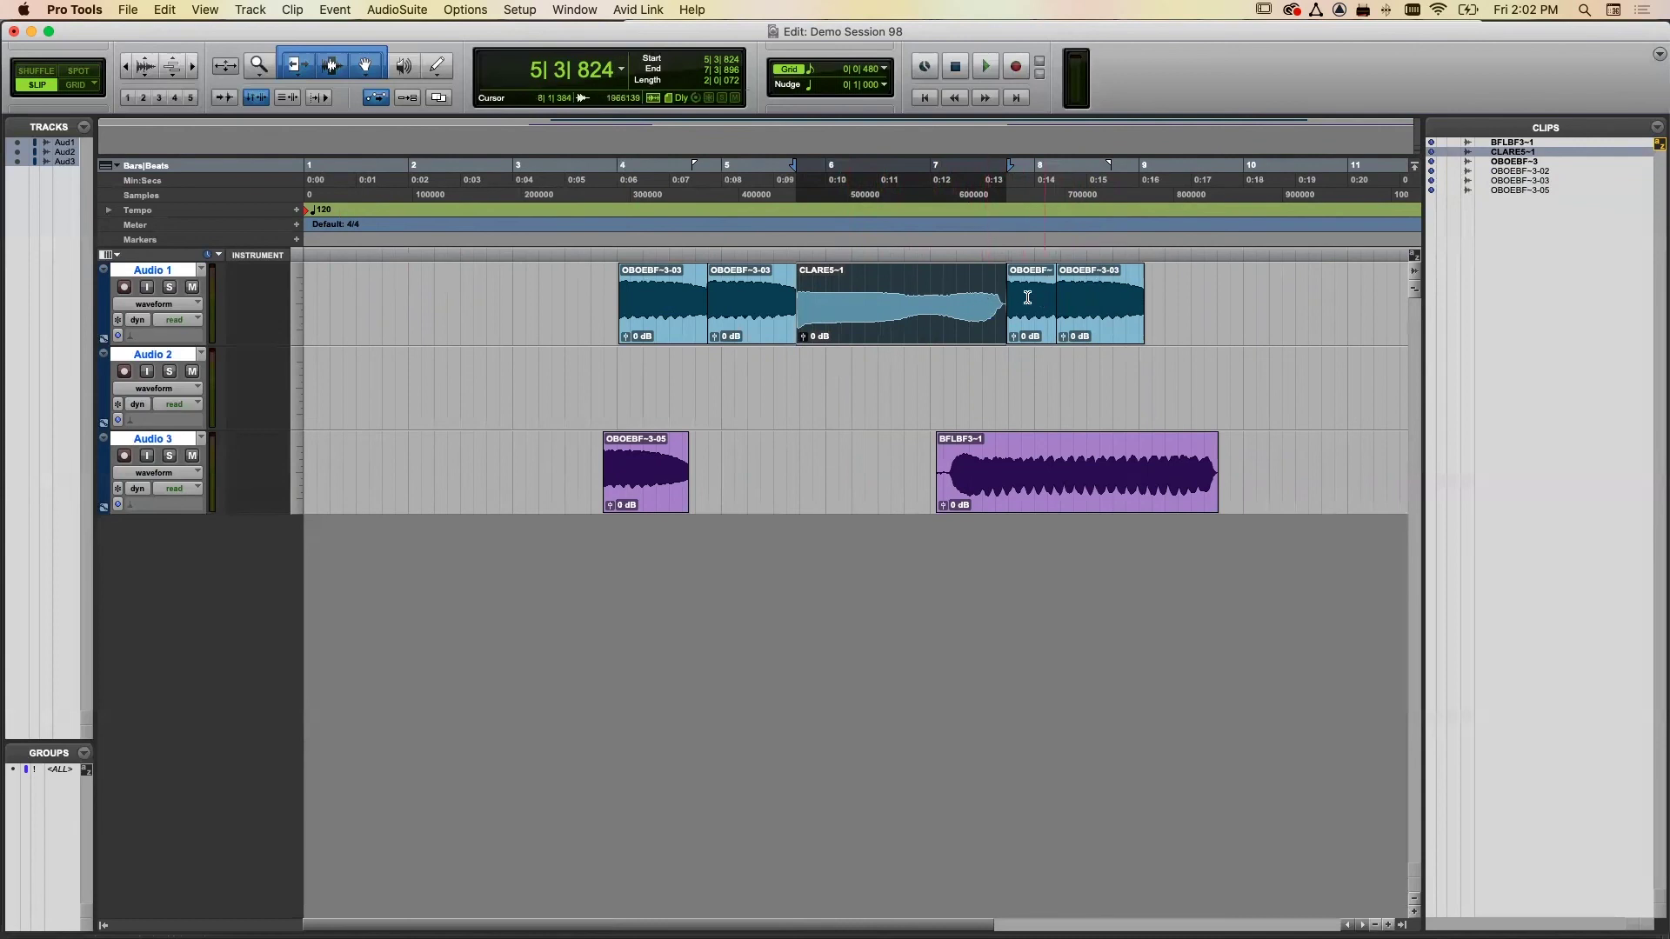
- Move CLARES-1 from Audio 1 down to Audio 2 and slide it earlier to 5|2|952
{"action": "left_click_drag", "start_coordinate": [906, 328], "coordinate": [1007, 387]}
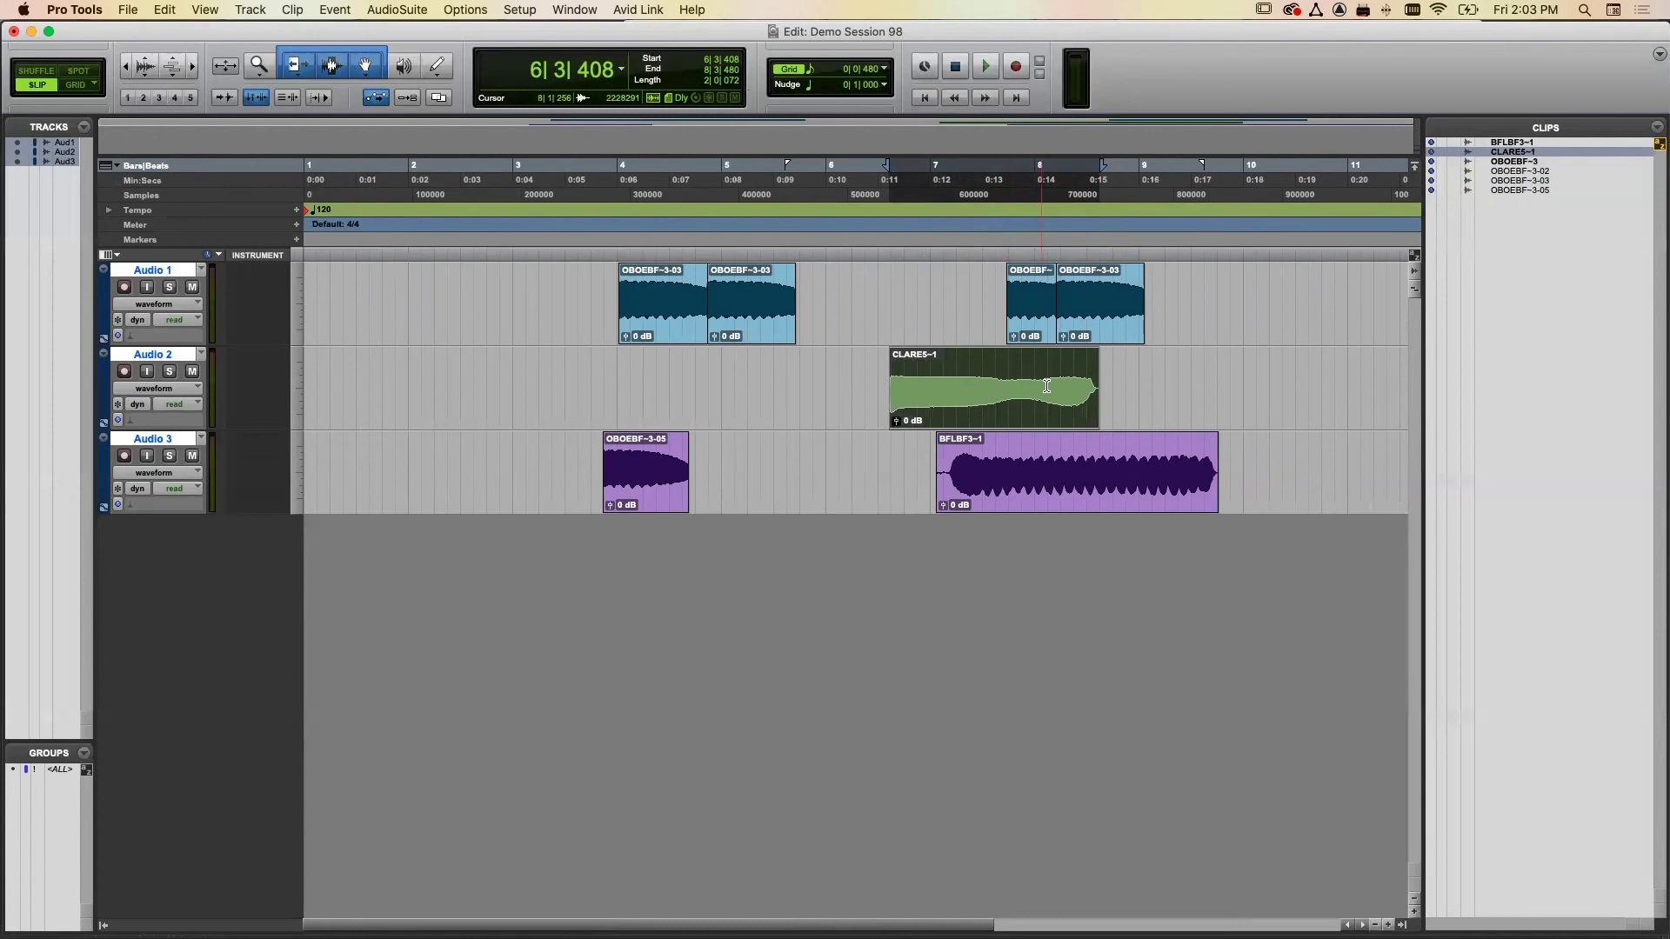
{"action": "left_click_drag", "start_coordinate": [1012, 414], "coordinate": [896, 405]}
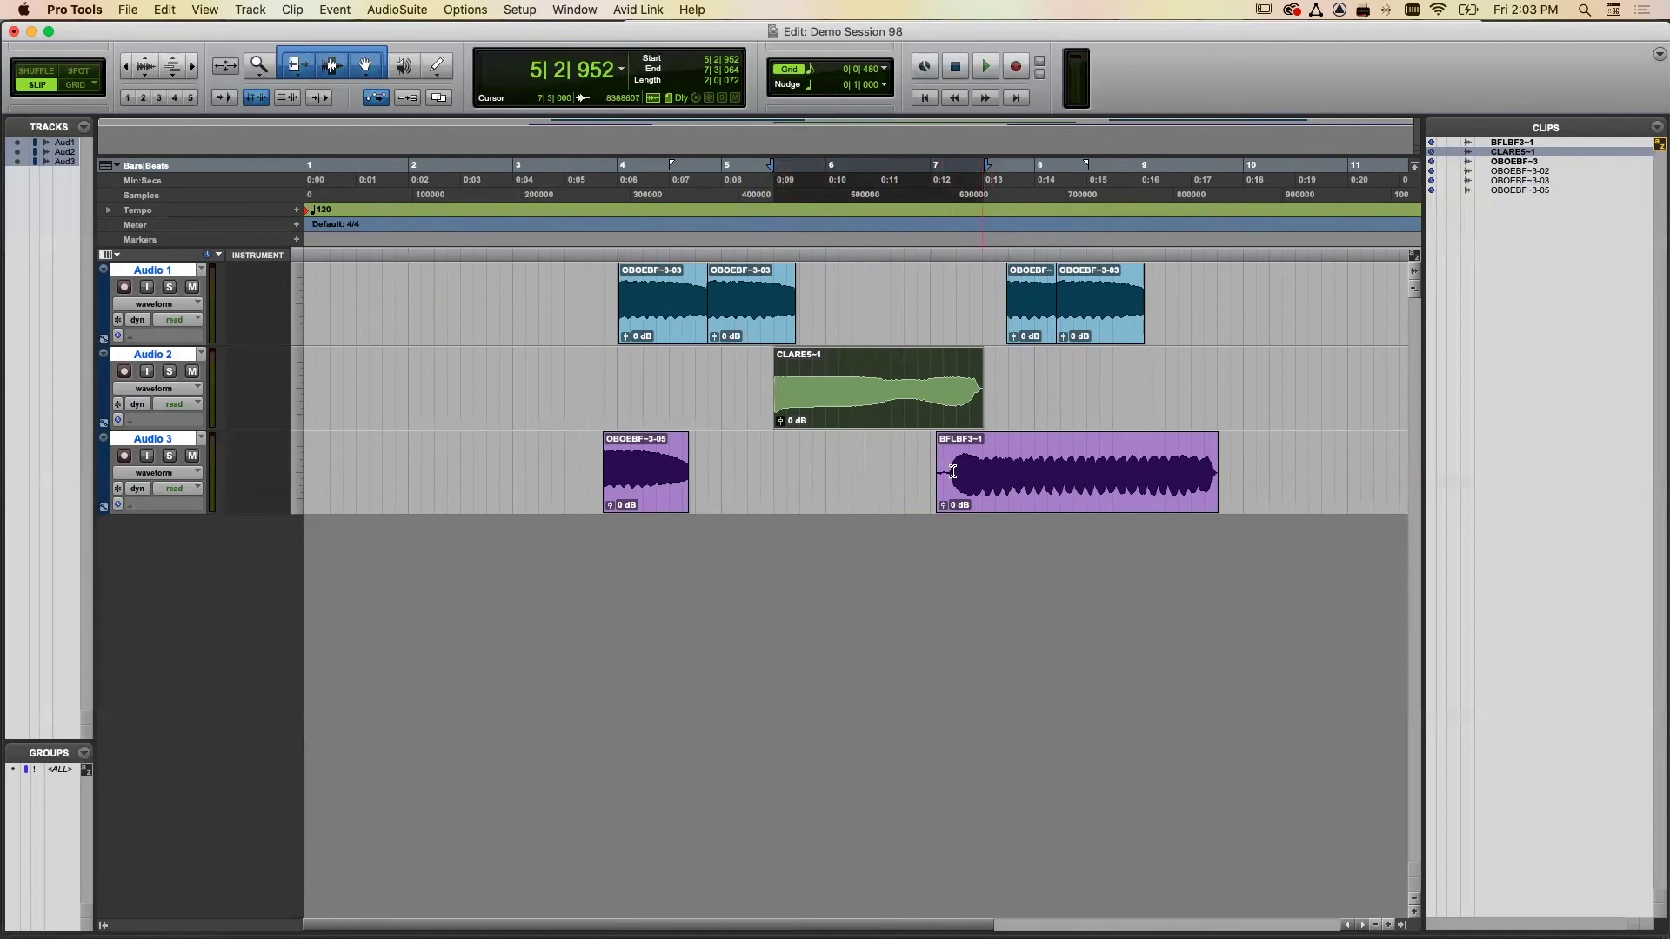
- Try moving CLARES-1 onto Audio 3 over the start of BFLBF3-1 and back to Audio 2, undoing both moves
{"action": "left_click_drag", "start_coordinate": [880, 414], "coordinate": [880, 466]}
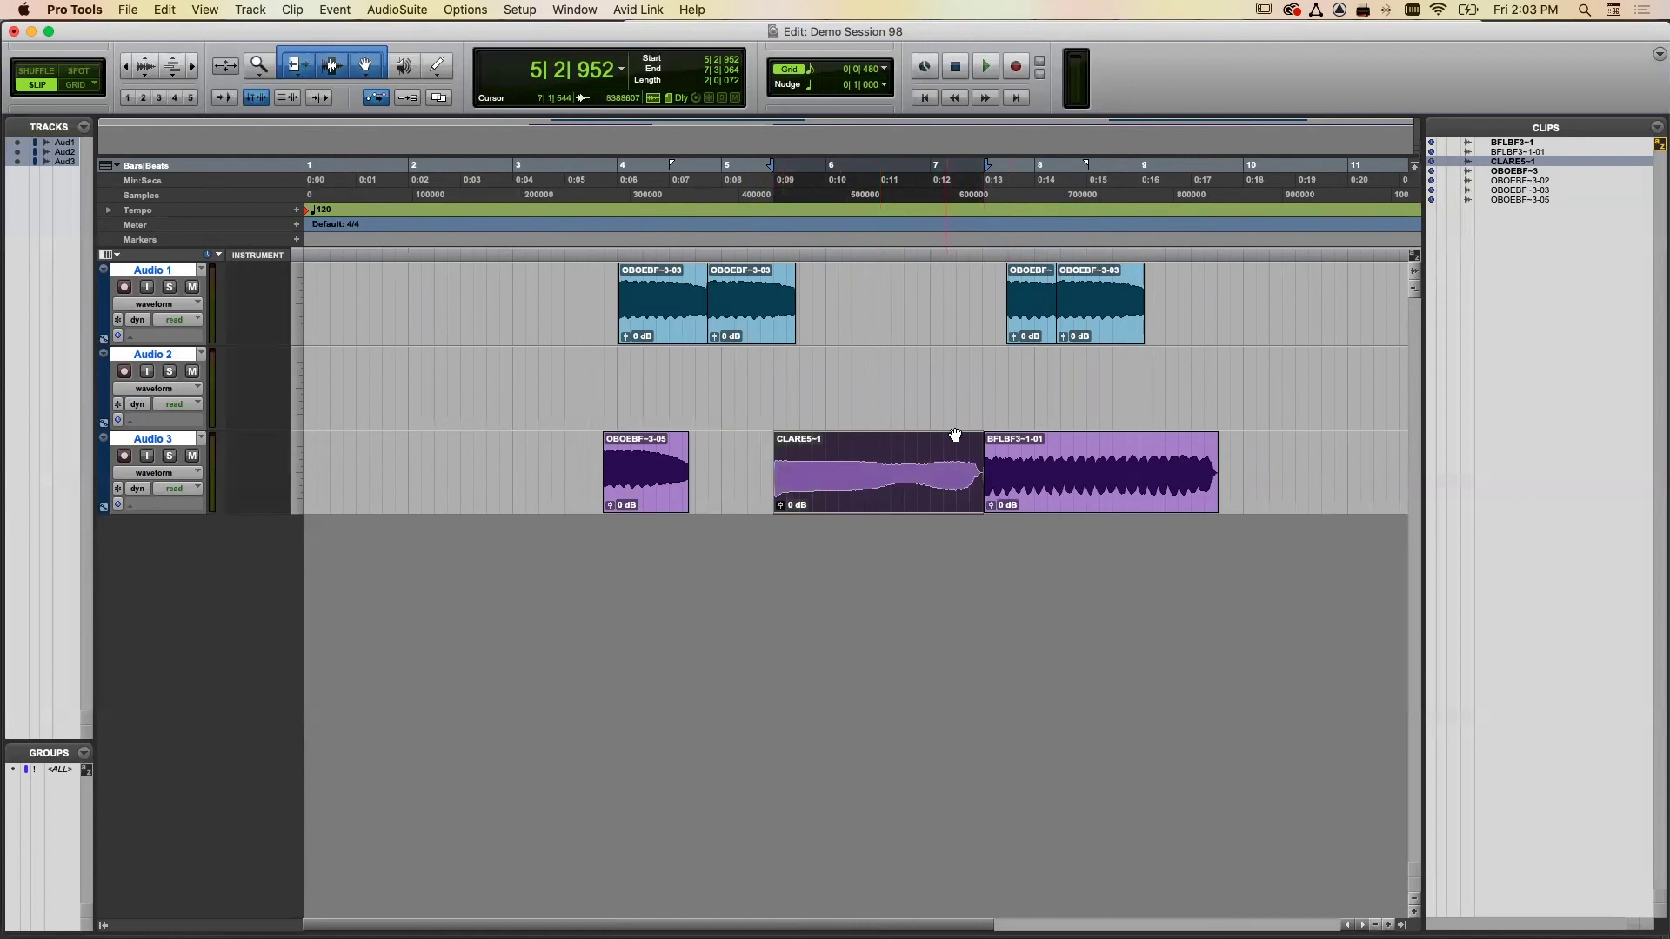
{"action": "left_click_drag", "start_coordinate": [861, 492], "coordinate": [827, 411]}
{"action": "key", "text": "super+z"}
{"action": "key", "text": "super+z"}
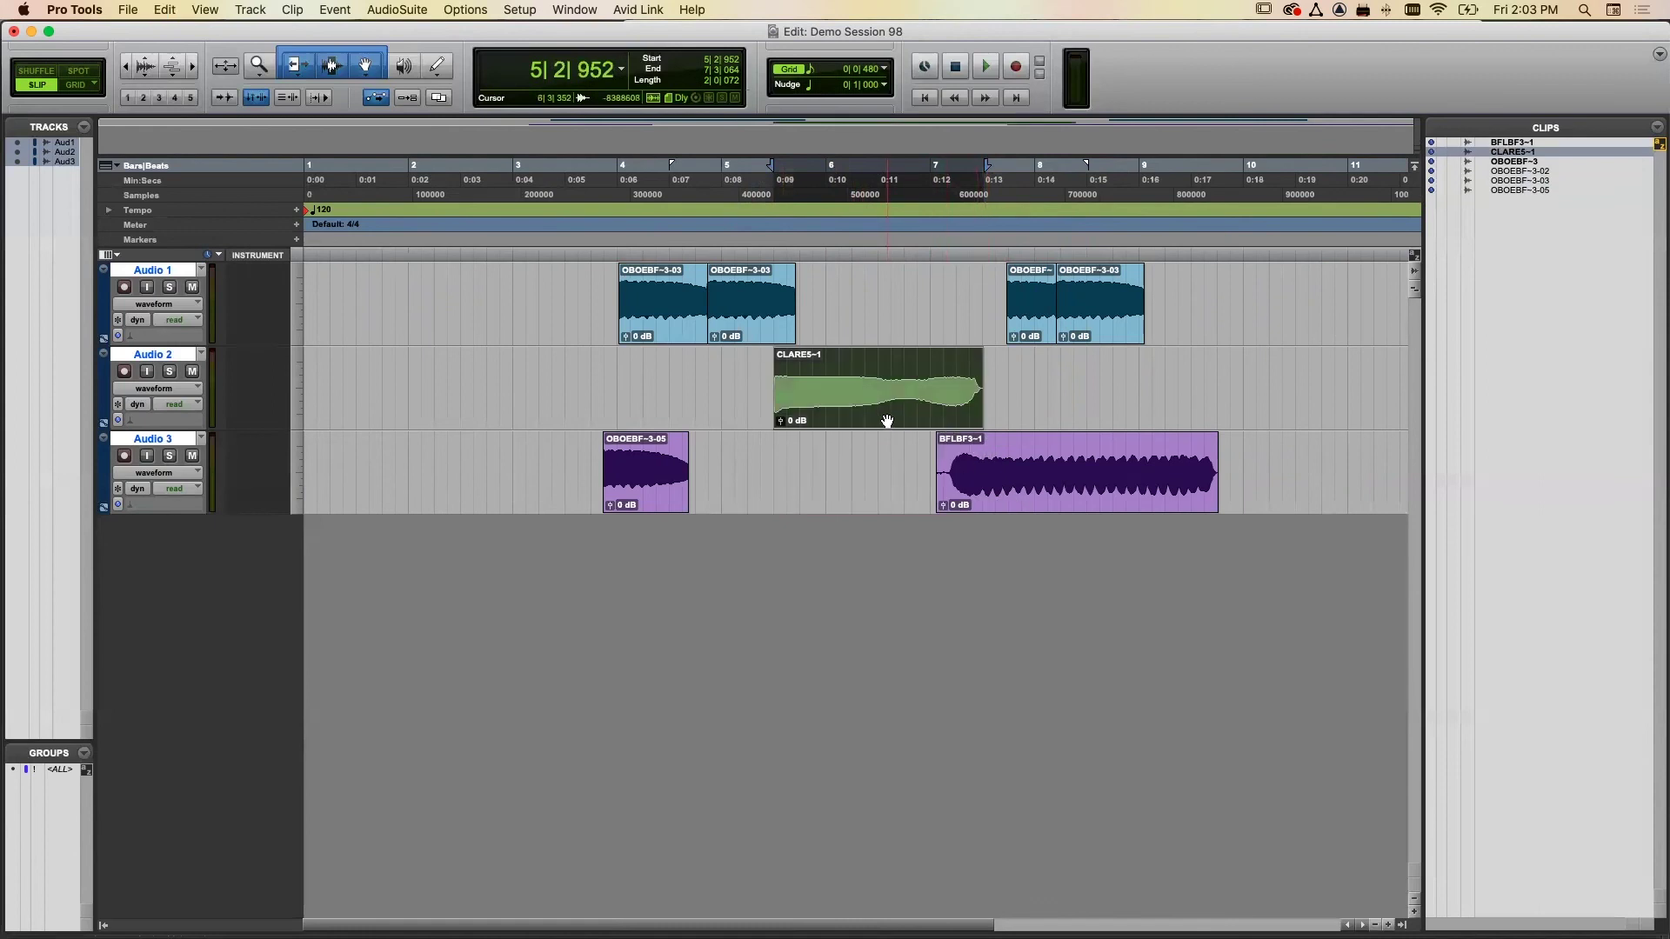
- Hold CLARES-1 over Audio 3 to preview its overlap with BFLBF3-1, and place it back on Audio 2 at 5|3|184
{"action": "left_click_drag", "start_coordinate": [887, 423], "coordinate": [897, 480]}
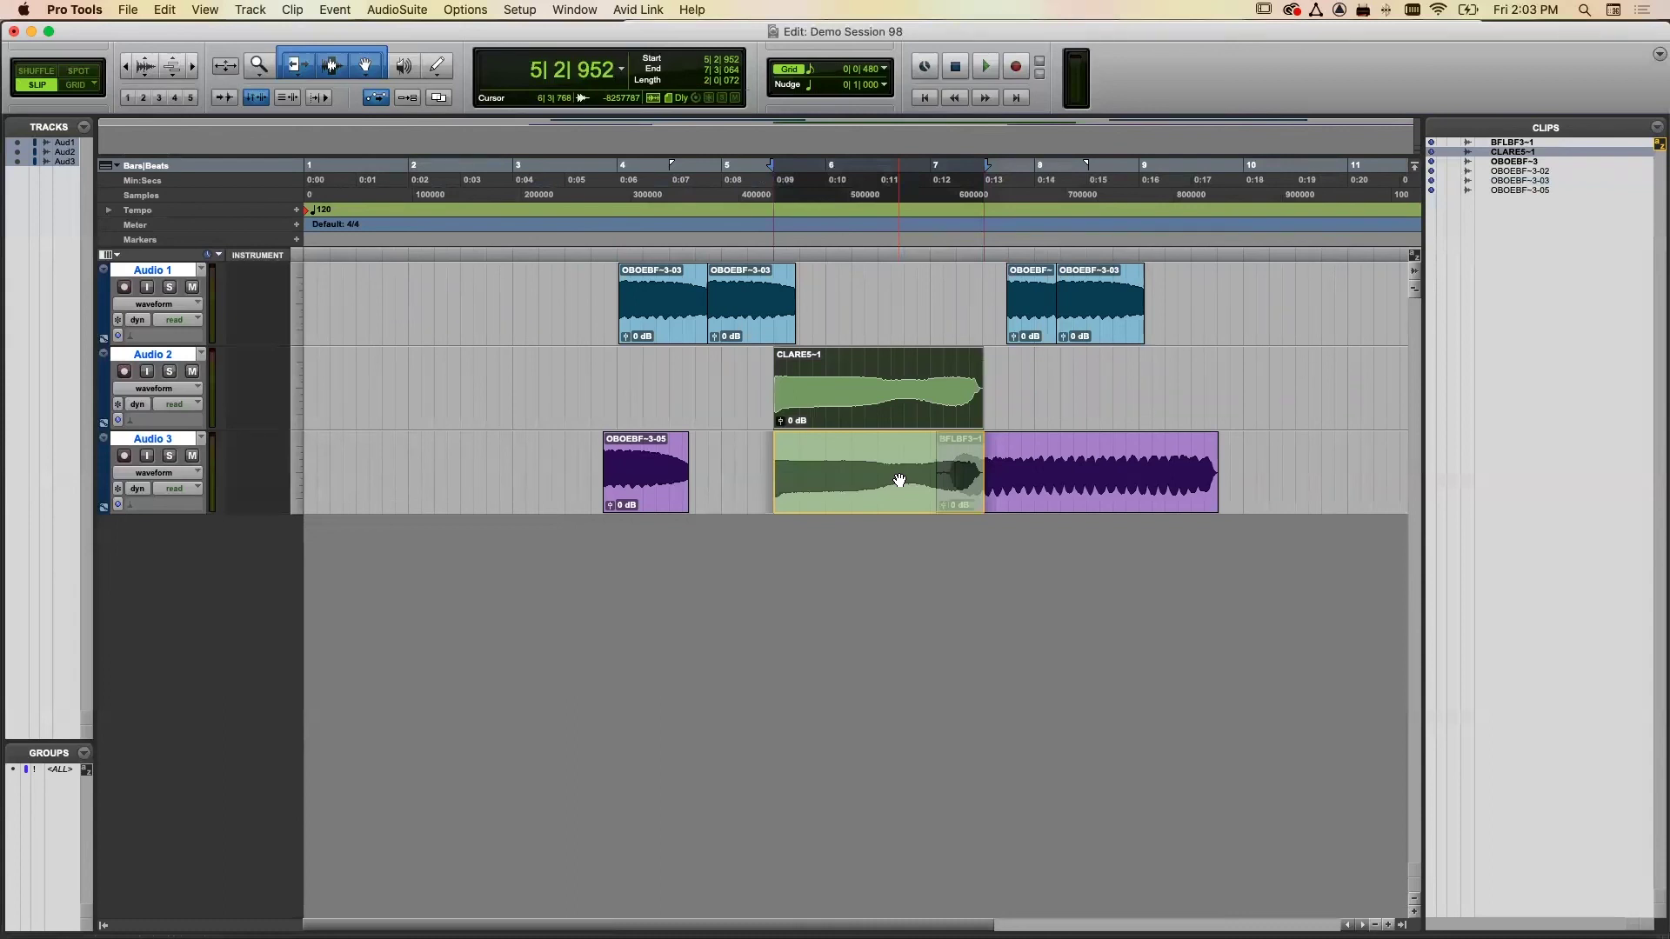
{"action": "left_click_drag", "start_coordinate": [899, 480], "coordinate": [893, 421]}
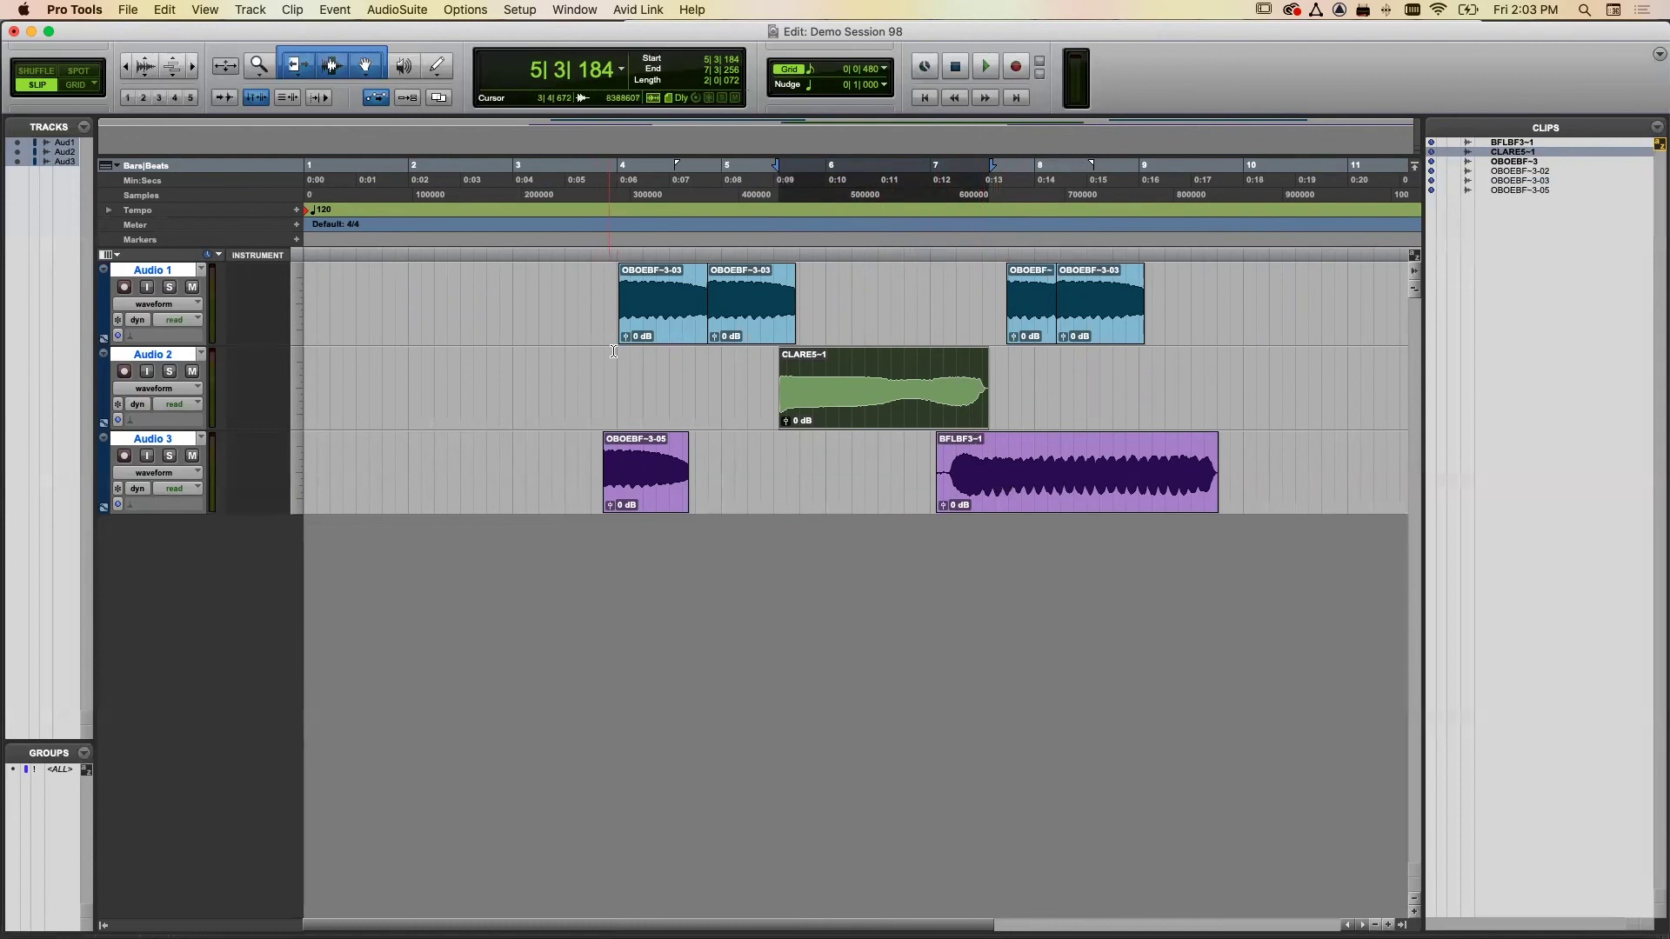
- Try blocks view on Audio 1 and playlists view on all tracks, and return all tracks to waveform view
{"action": "left_click", "coordinate": [176, 304]}
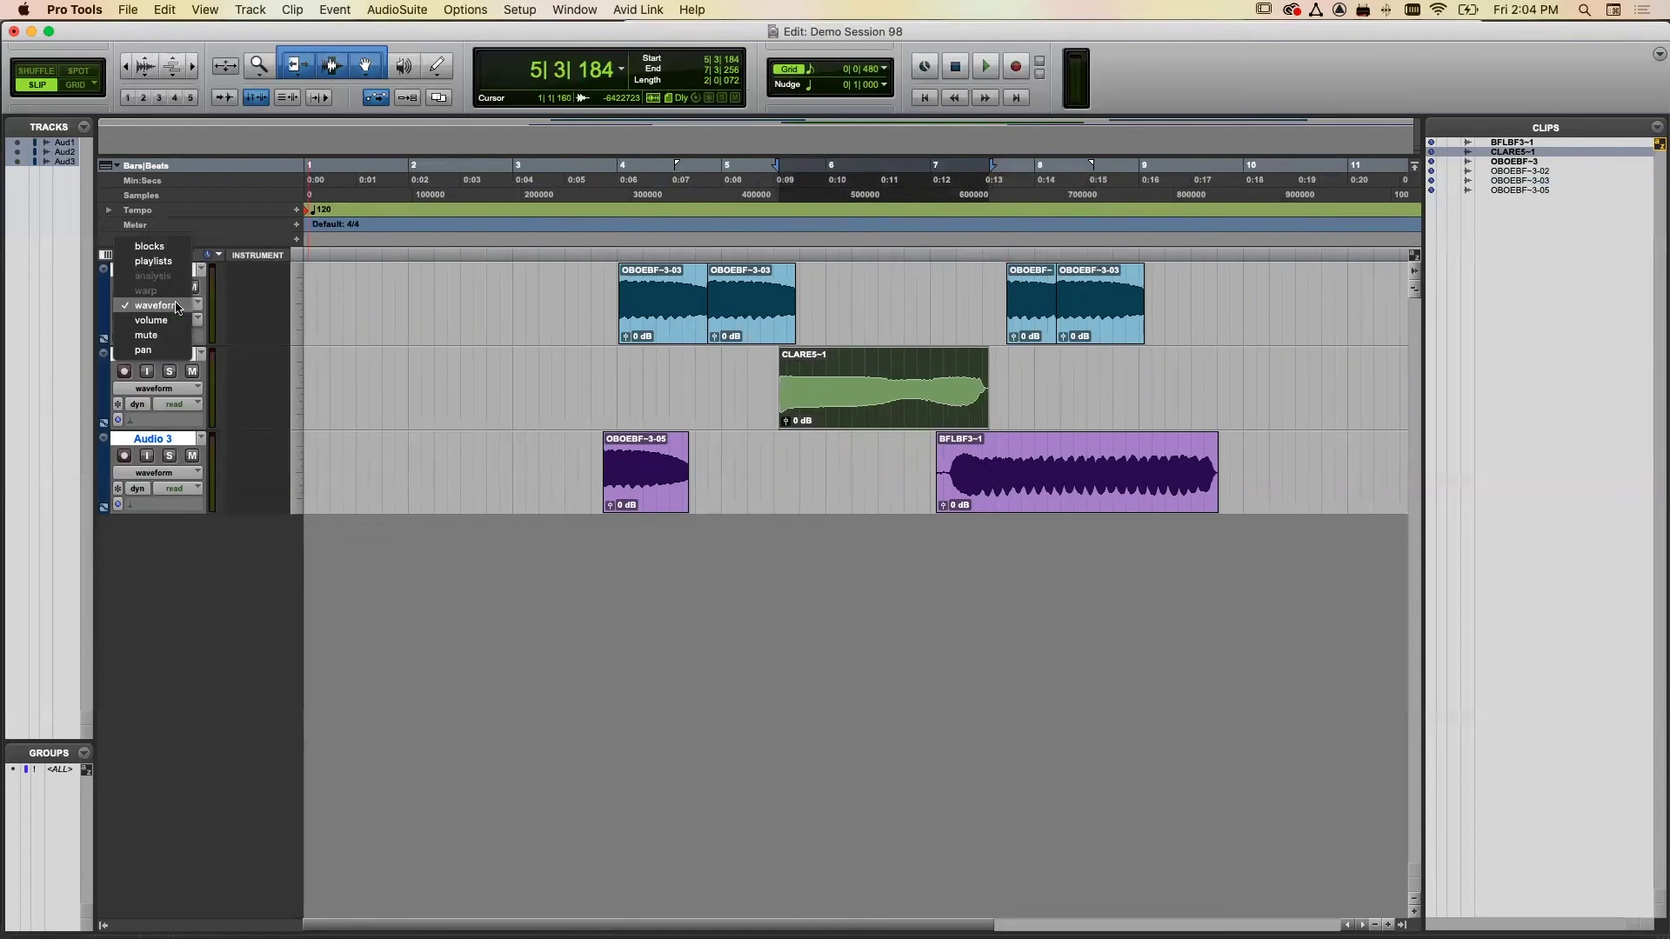
{"action": "left_click", "coordinate": [149, 247]}
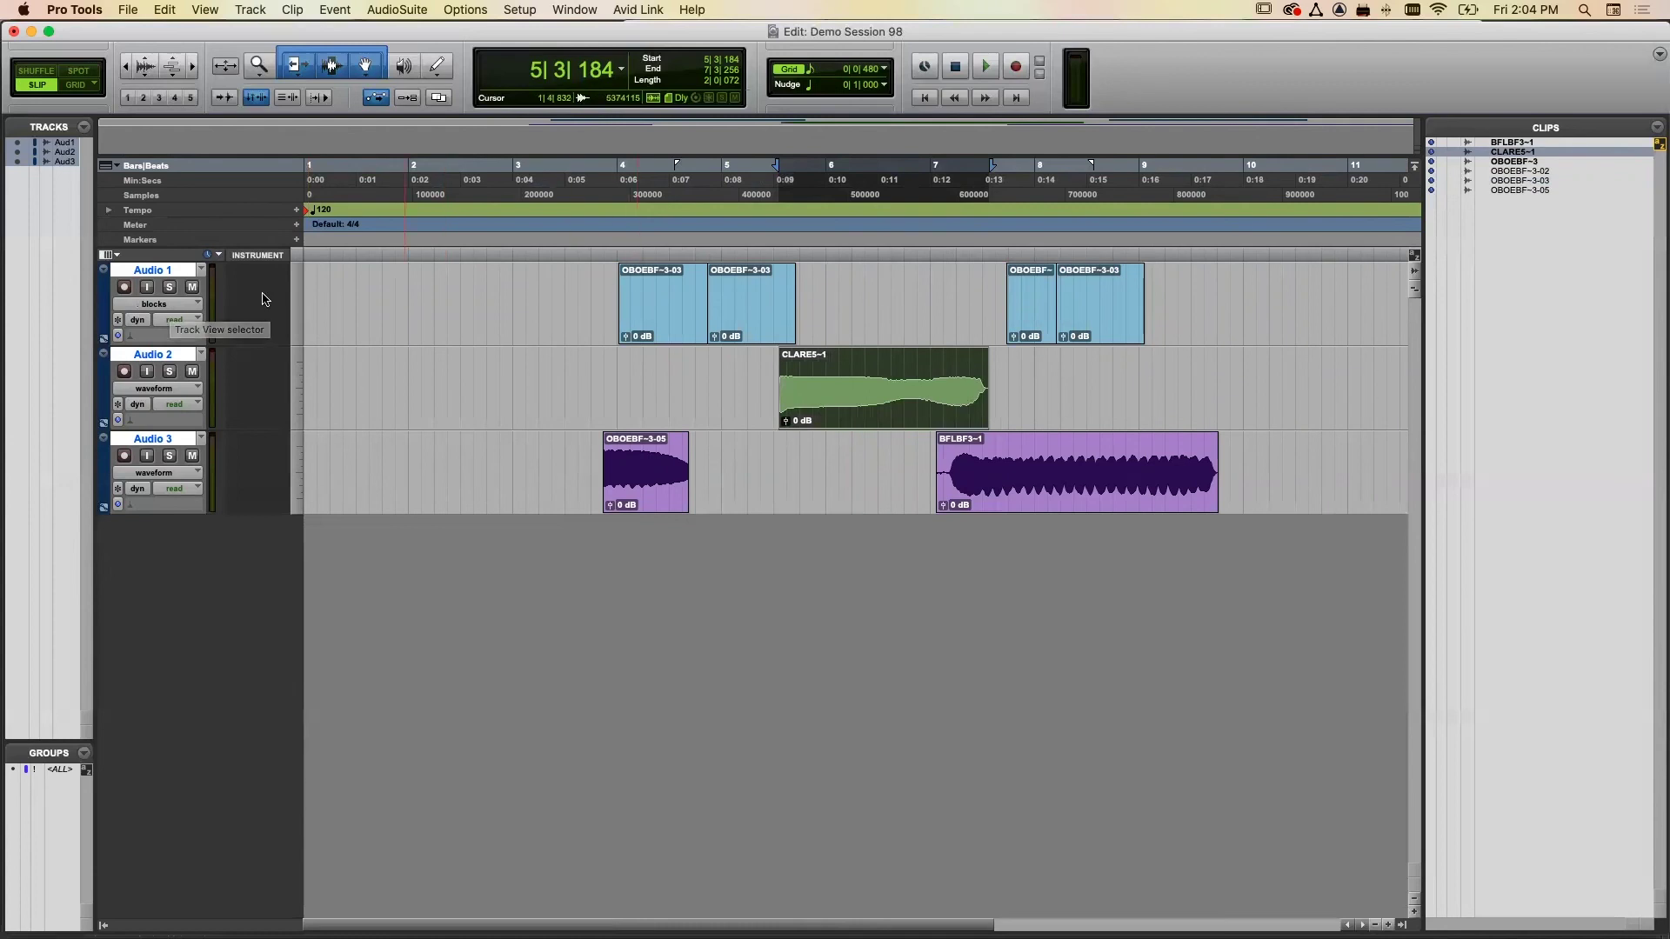
{"action": "left_click", "coordinate": [176, 307]}
{"action": "left_click", "coordinate": [167, 325], "text": "alt"}
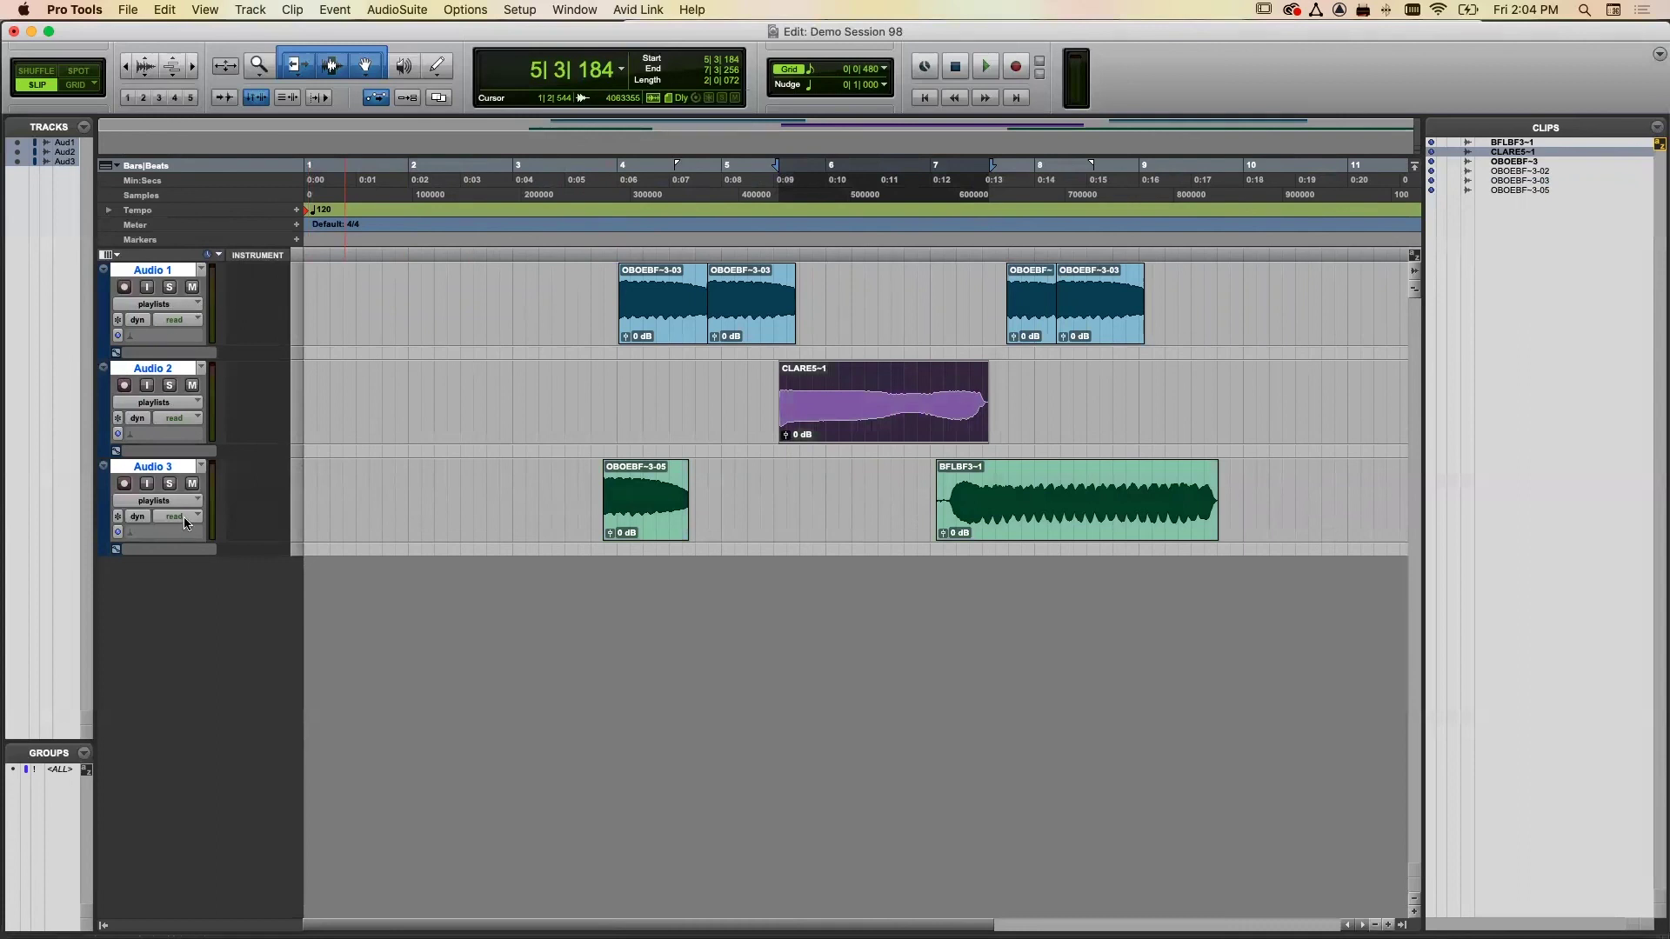
{"action": "left_click", "coordinate": [163, 305]}
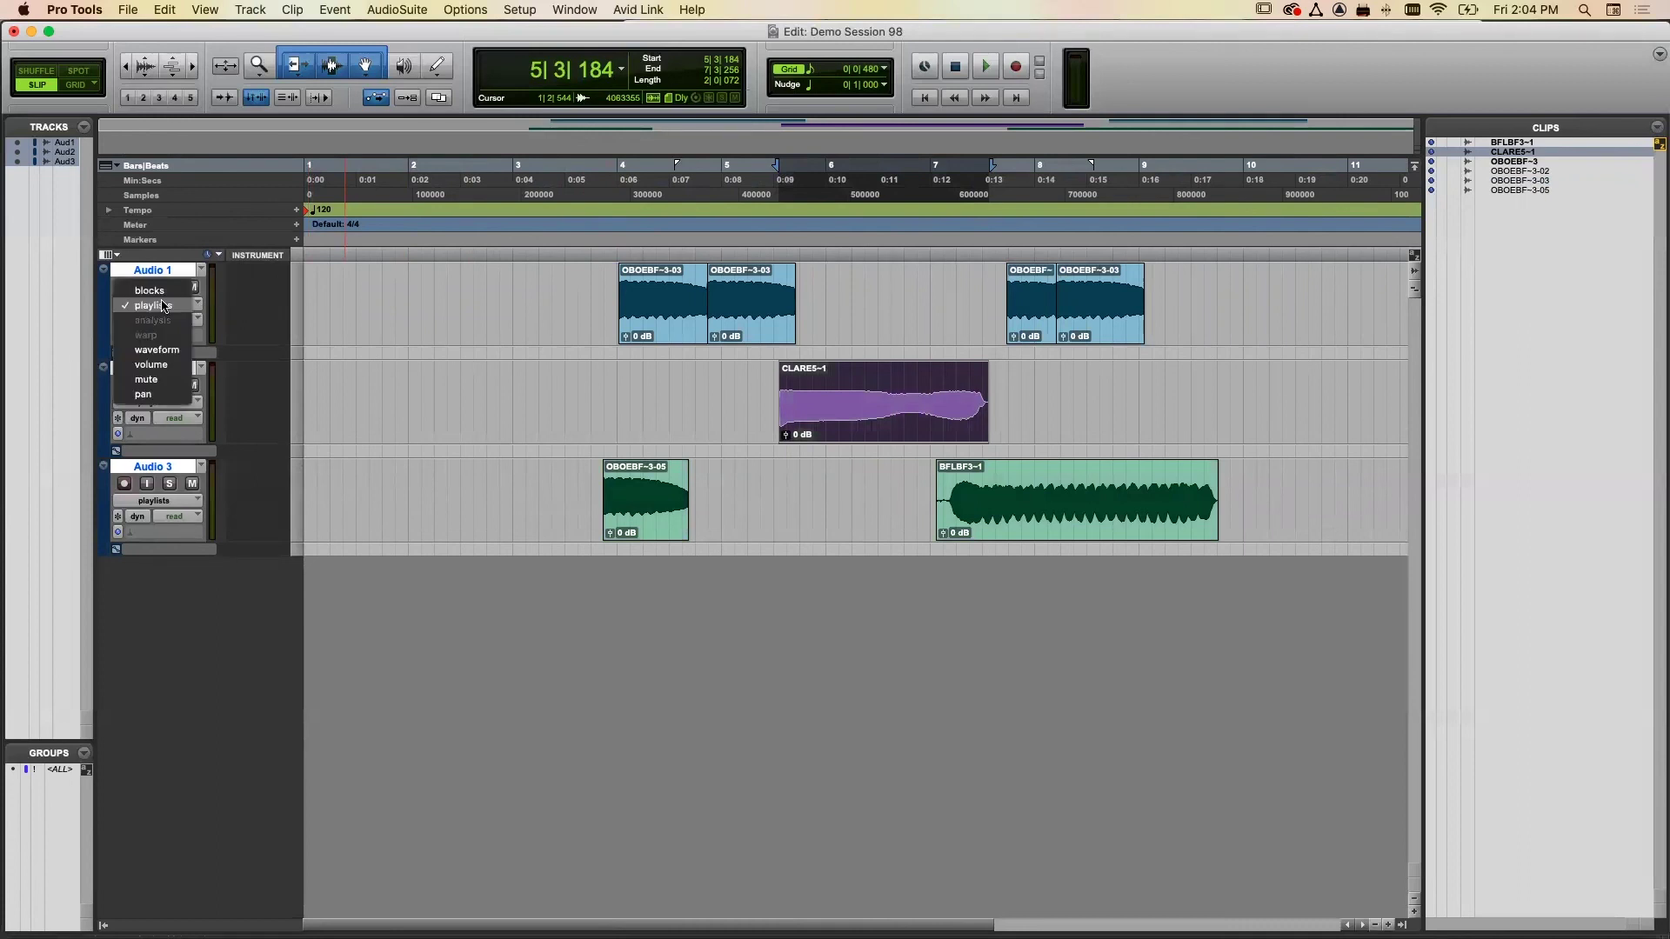
{"action": "left_click", "coordinate": [168, 352], "text": "alt"}
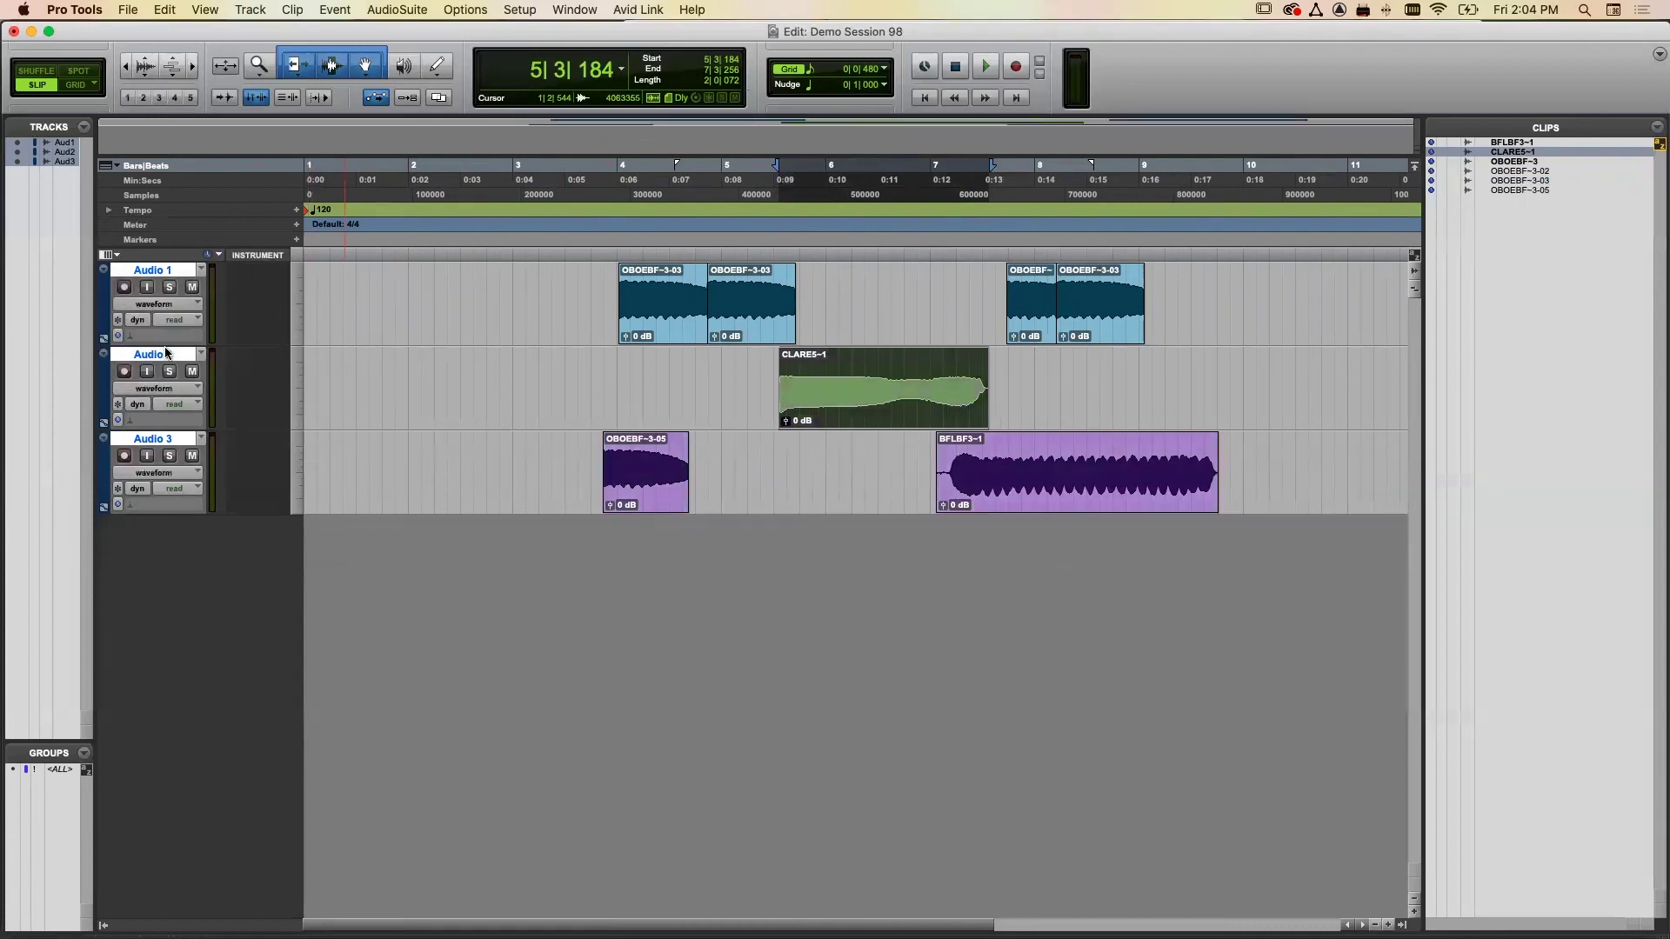
- Cycle all three tracks through the volume, mute and pan views, and set them back to waveform view
{"action": "left_click", "coordinate": [168, 305]}
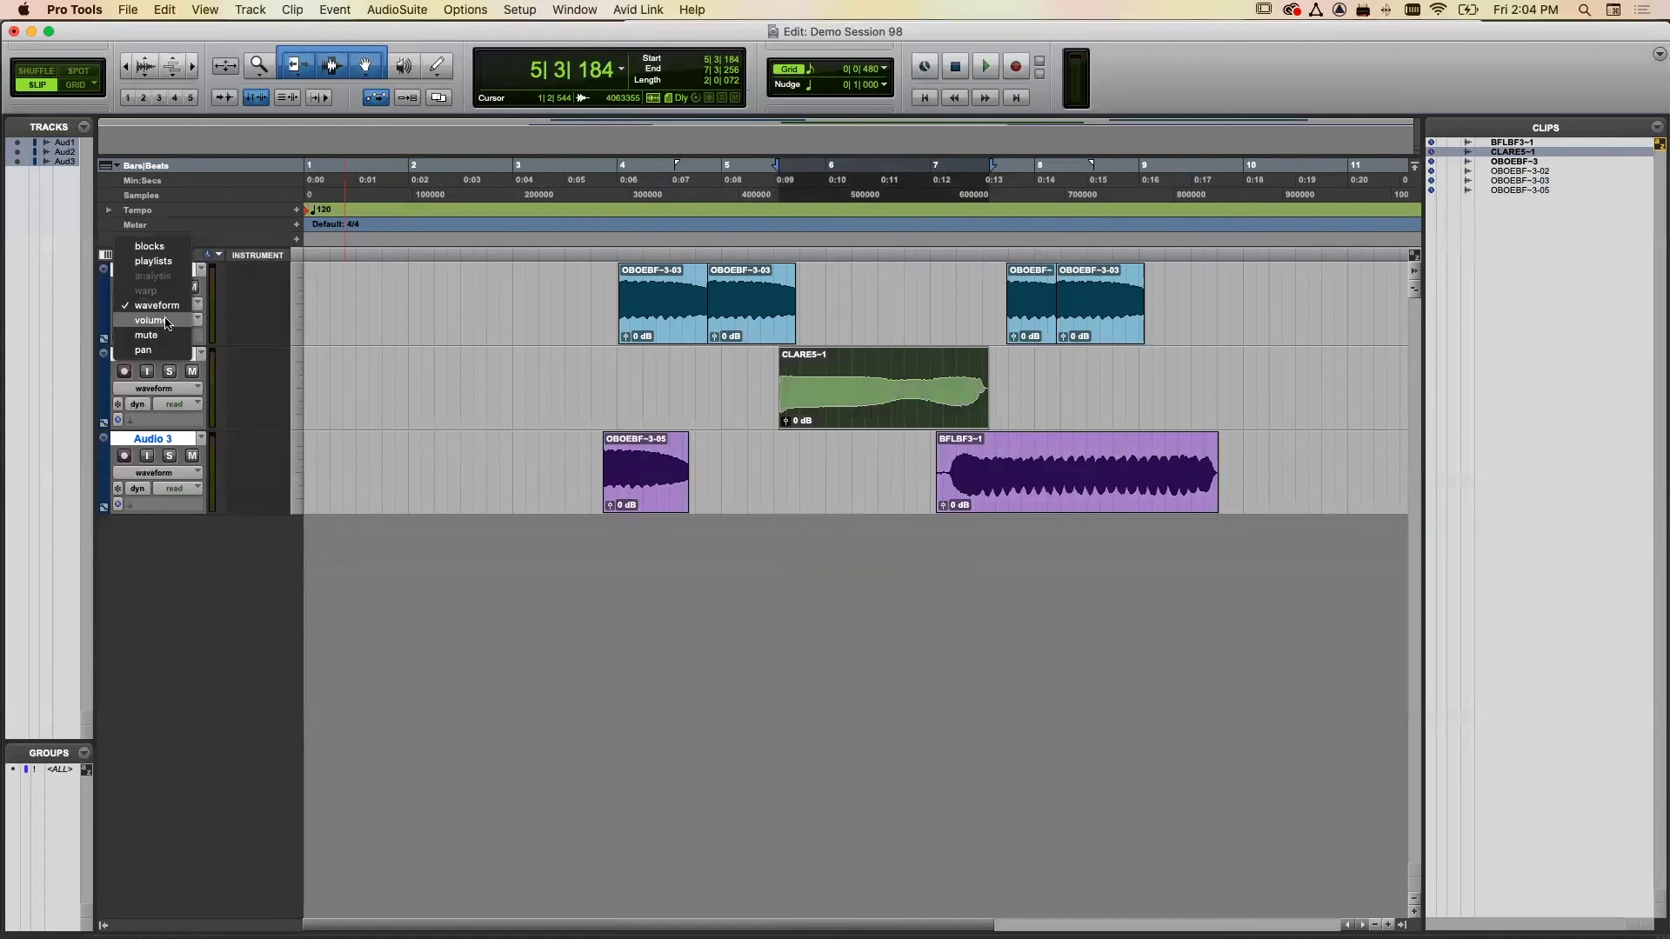
{"action": "left_click", "coordinate": [168, 321], "text": "alt"}
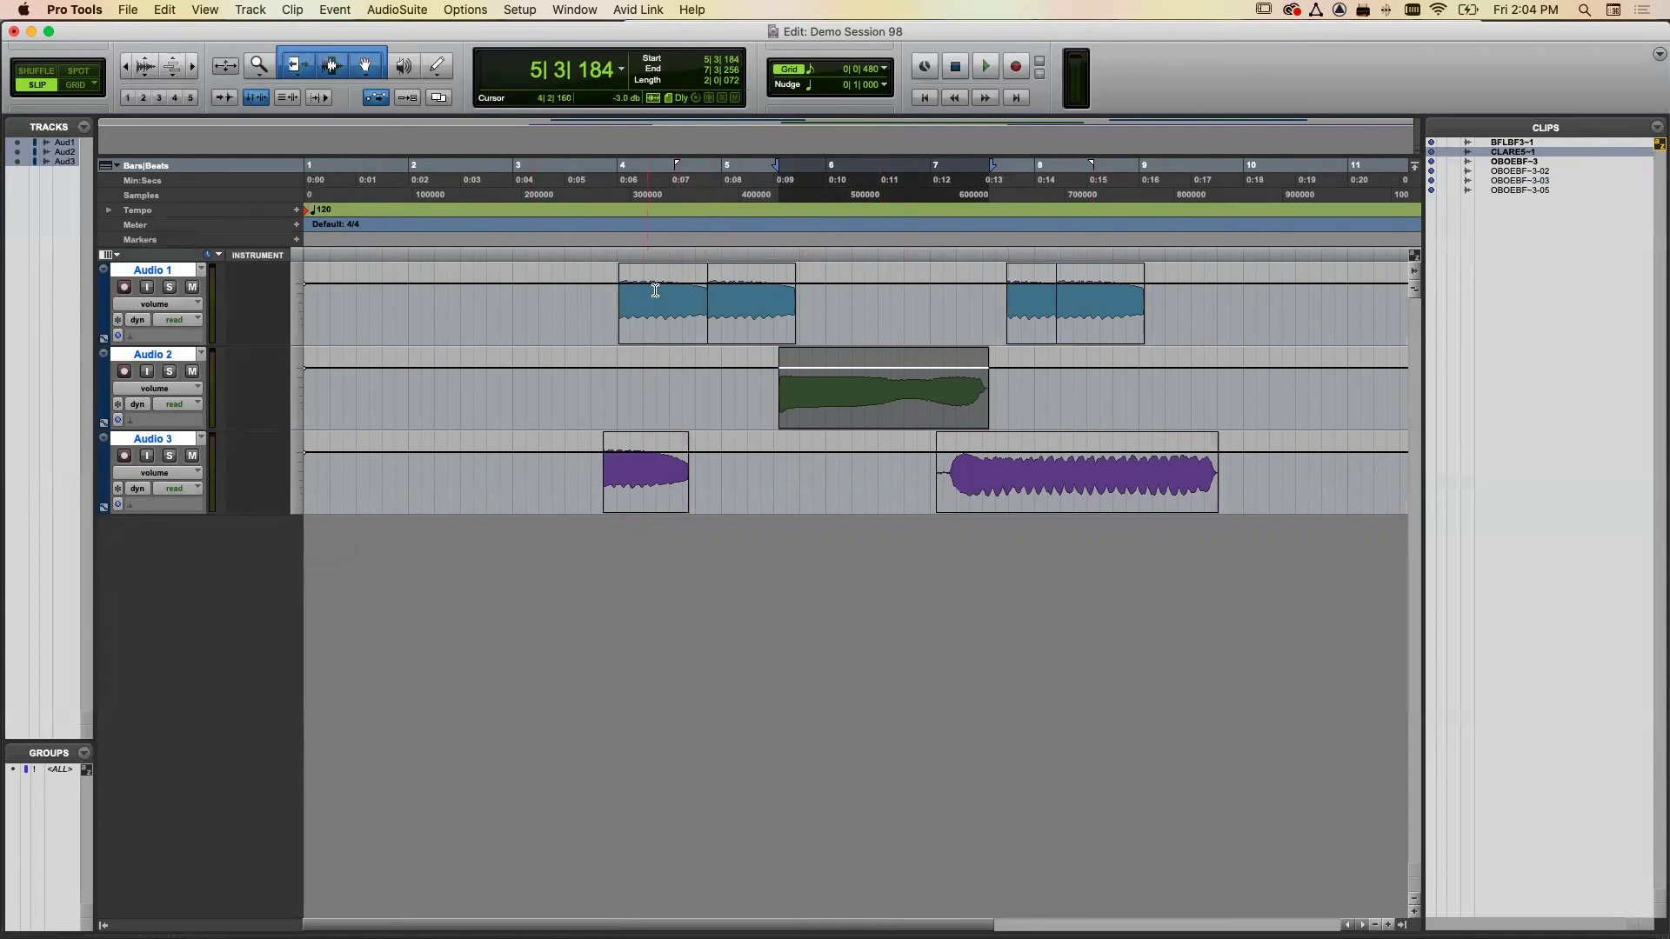
{"action": "left_click", "coordinate": [165, 304]}
{"action": "left_click", "coordinate": [165, 320], "text": "alt"}
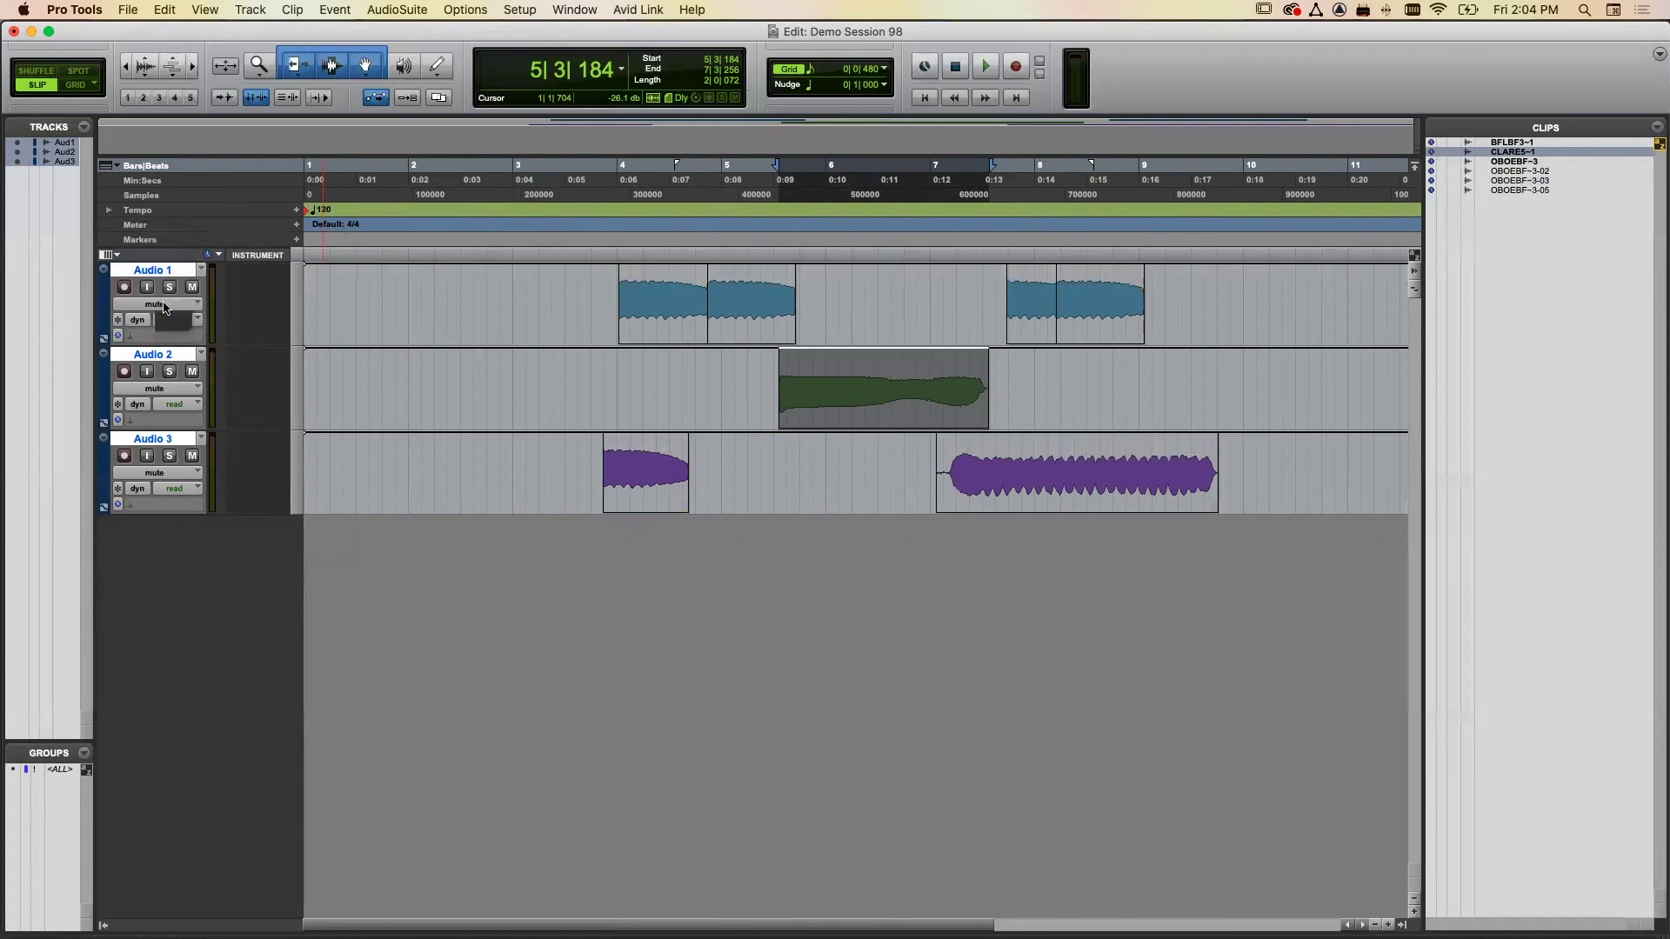
{"action": "left_click", "coordinate": [165, 304]}
{"action": "left_click", "coordinate": [165, 322], "text": "alt"}
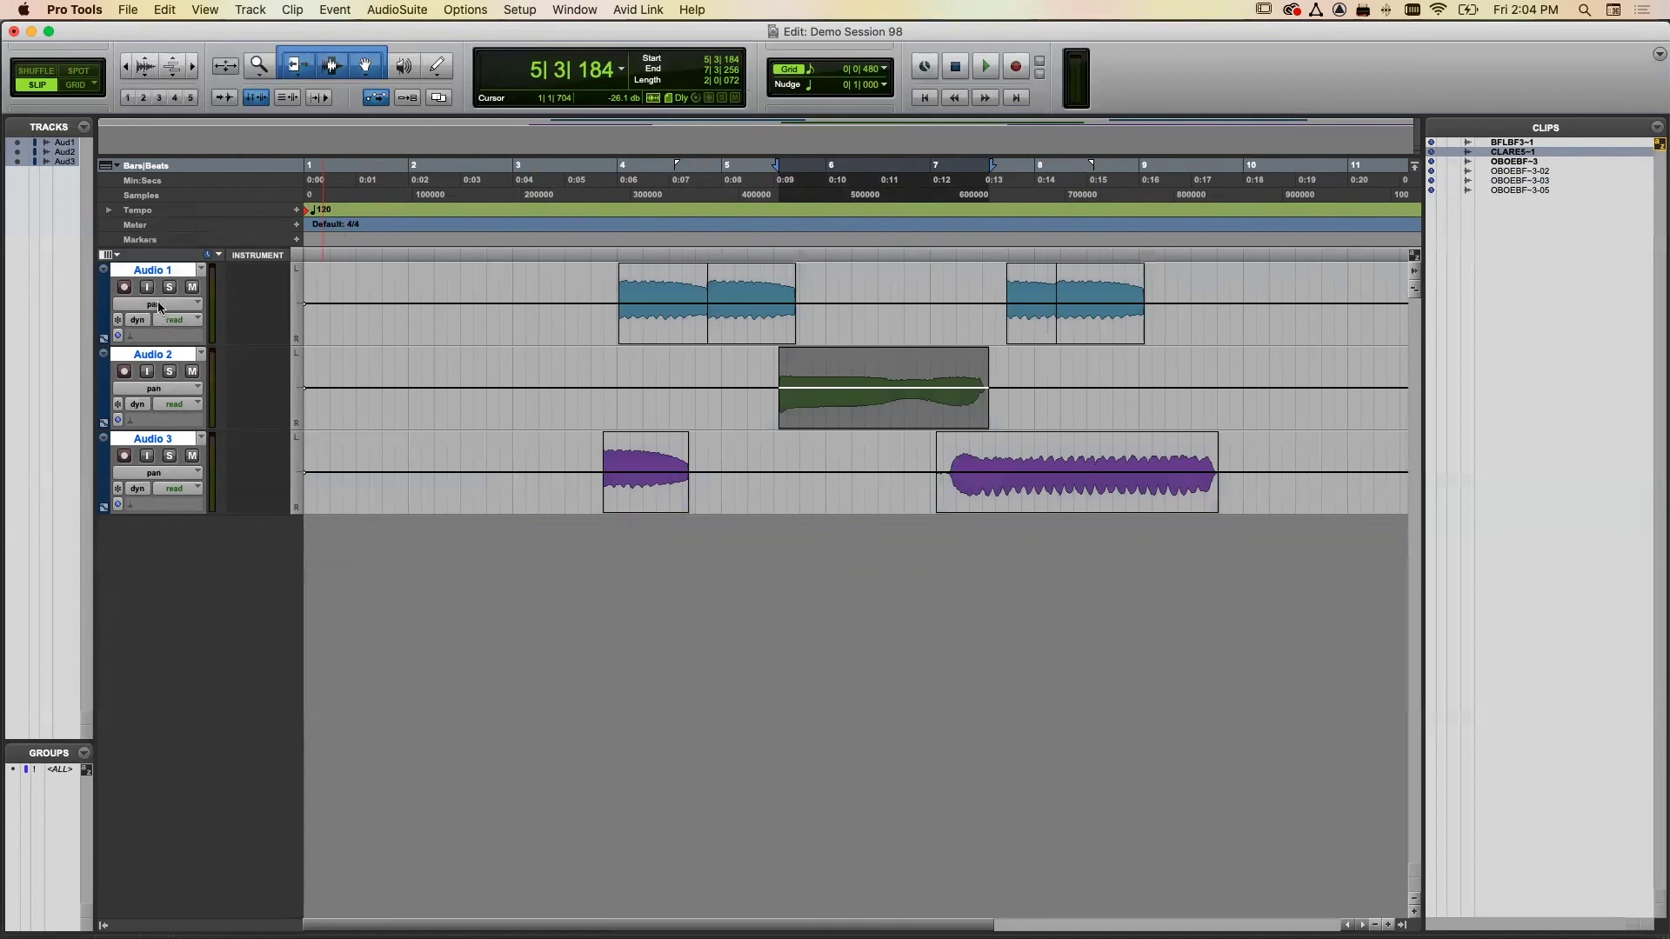
{"action": "left_click", "coordinate": [171, 309]}
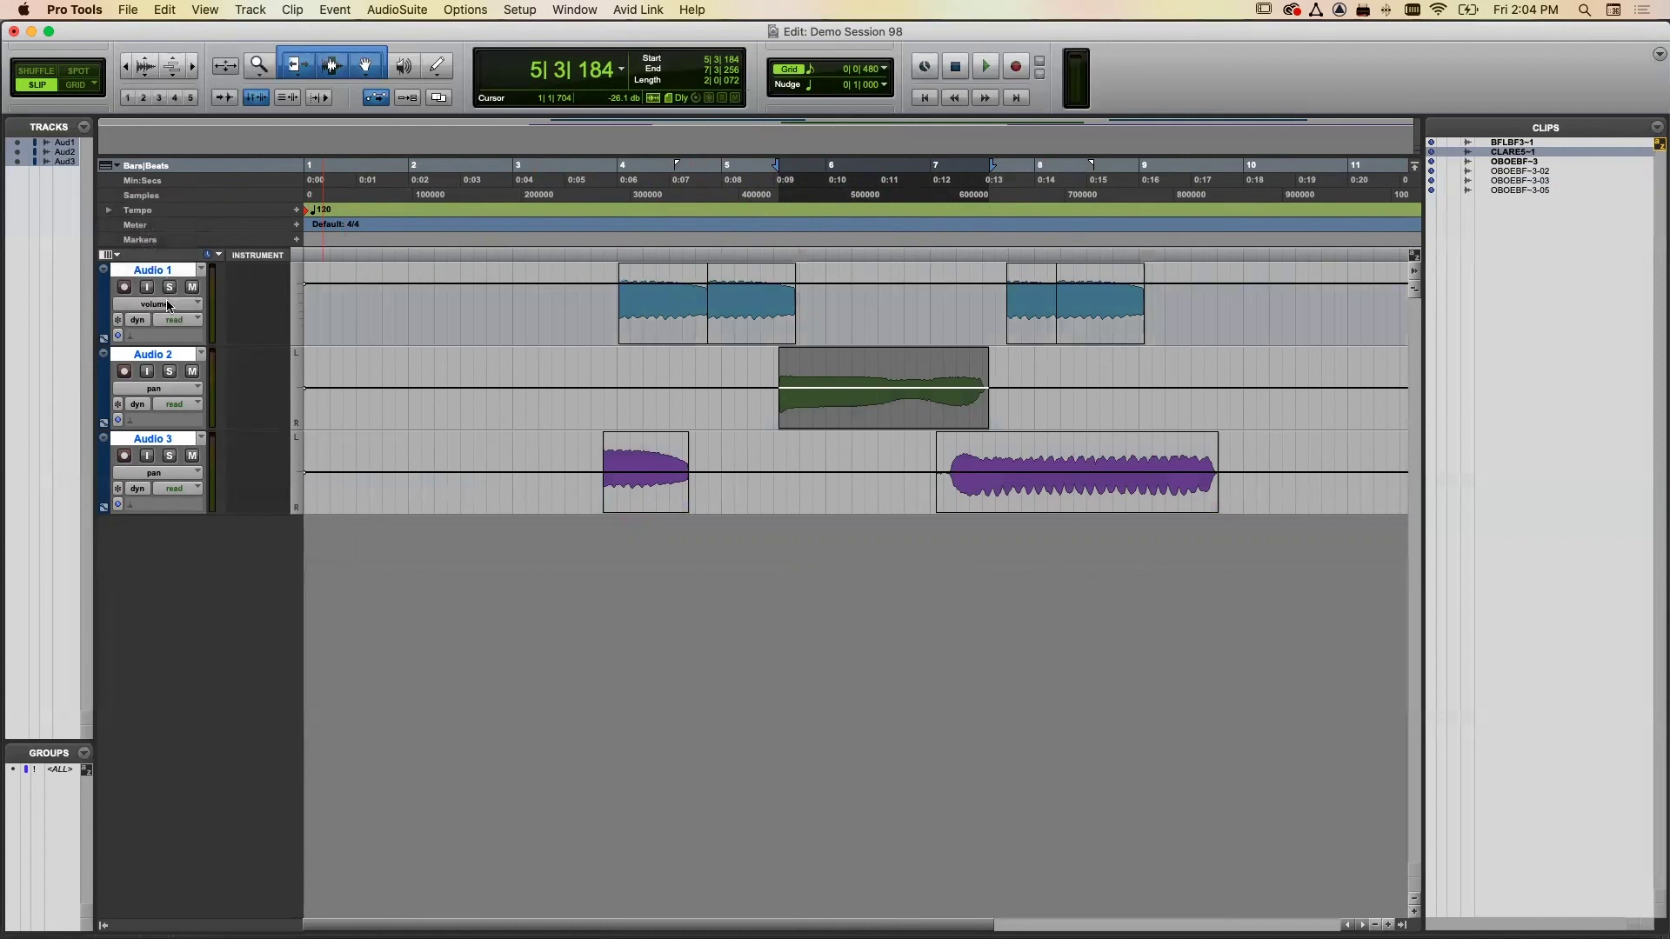
{"action": "left_click", "coordinate": [167, 303]}
{"action": "left_click", "coordinate": [156, 289], "text": "alt"}
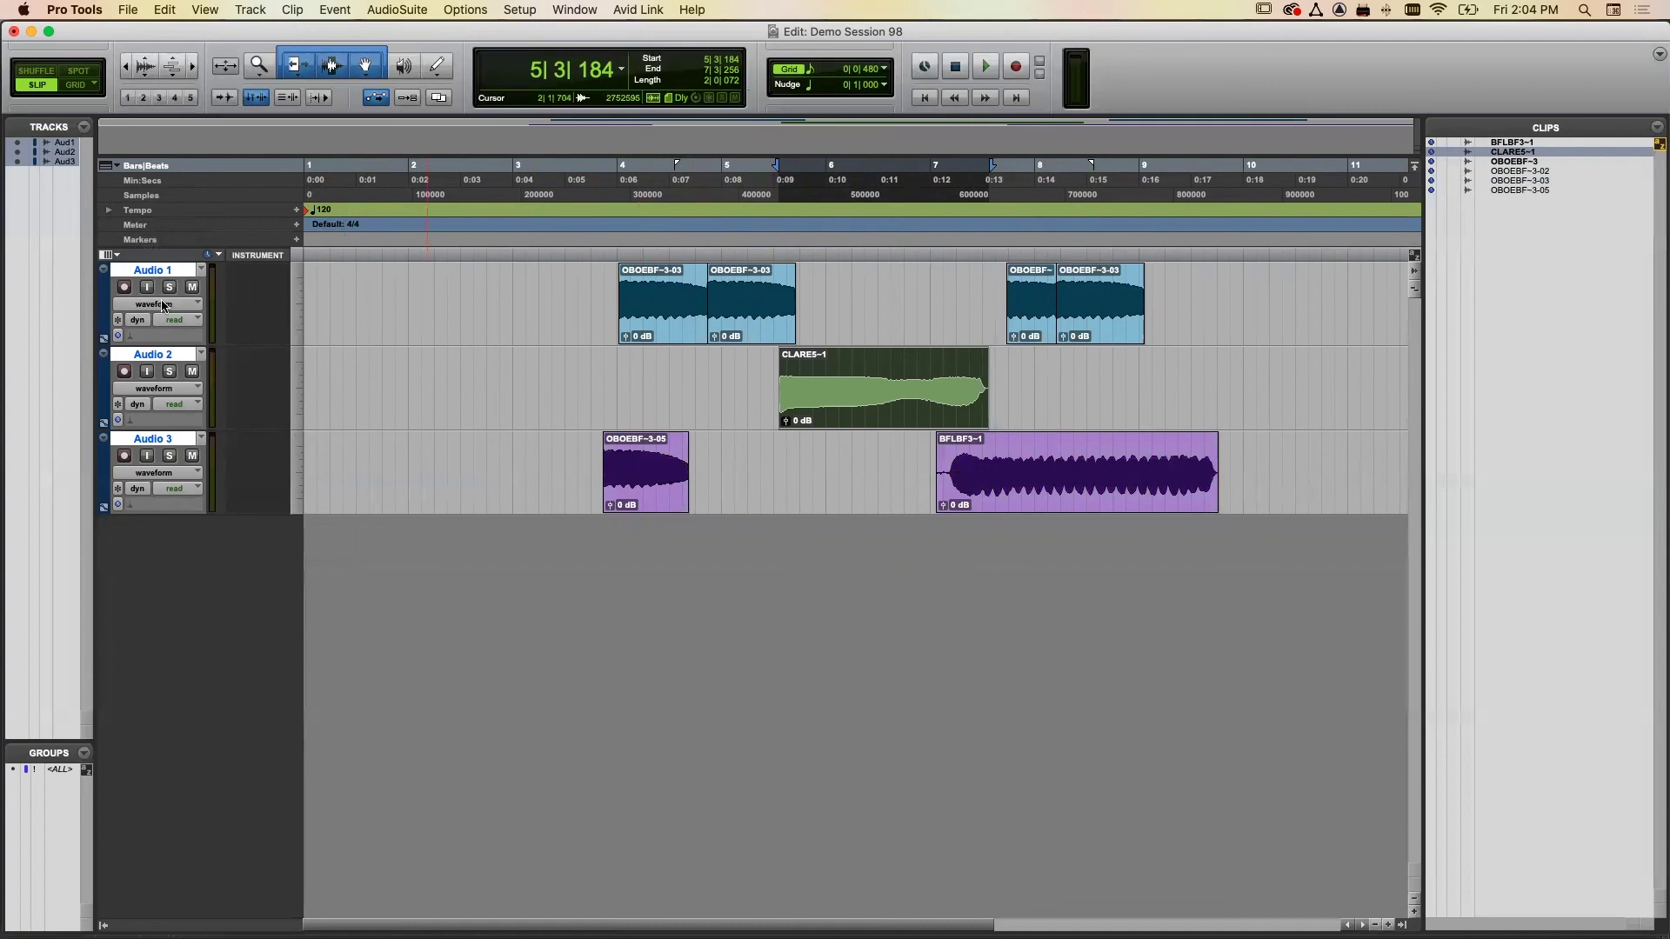
- Slide the first OBOEBF-3-03 clip on Audio 1 earlier to 3|3|632 and switch all tracks to volume view
{"action": "left_click_drag", "start_coordinate": [666, 331], "coordinate": [631, 313]}
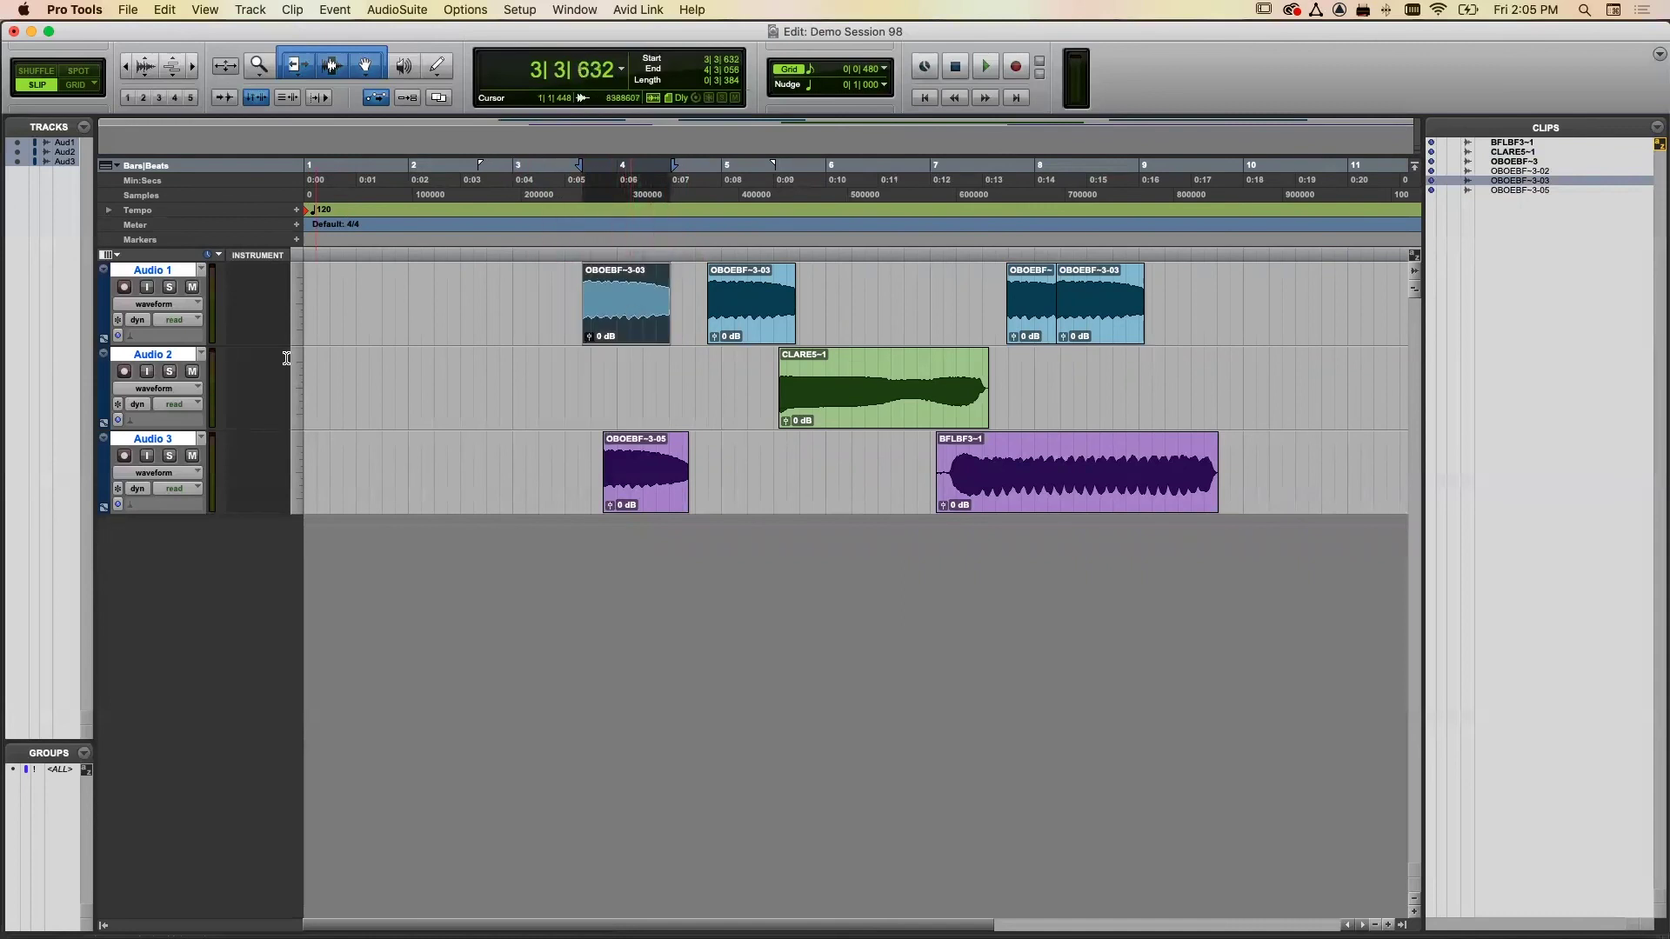
{"action": "left_click", "coordinate": [177, 307]}
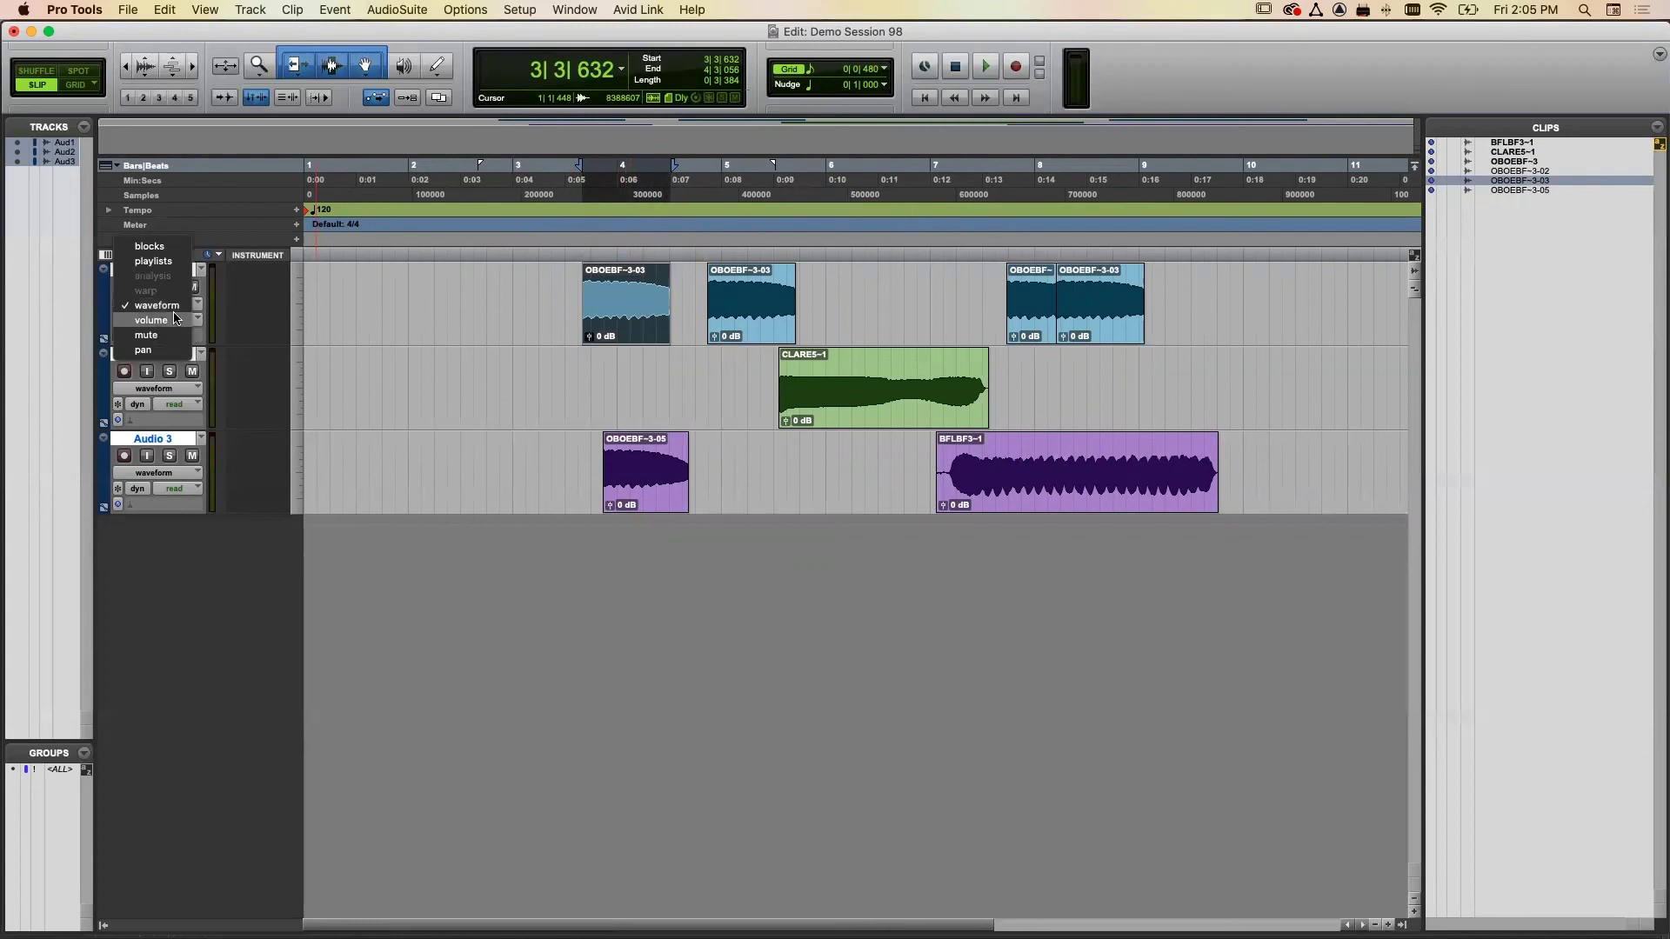
{"action": "left_click", "coordinate": [150, 320]}
- Lower the Audio 1 volume automation over the first OBOEBF-3-03 clip and across the range from 4|3|864 to 9|2|480
{"action": "left_click", "coordinate": [626, 331]}
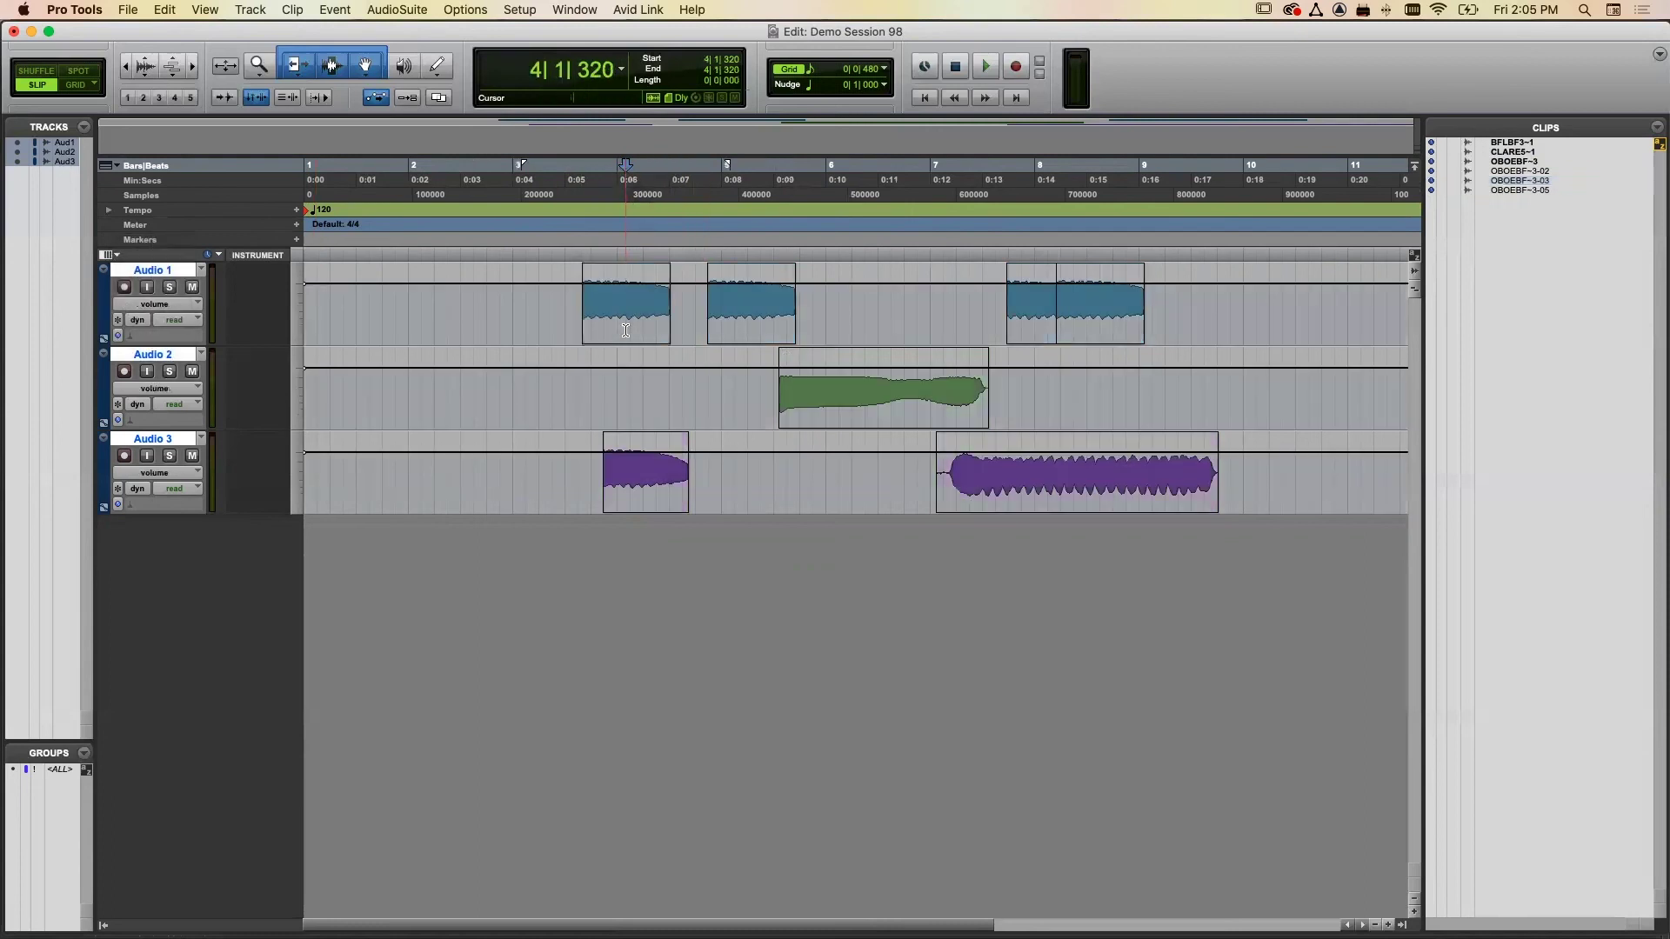
{"action": "left_click_drag", "start_coordinate": [595, 332], "coordinate": [680, 312]}
{"action": "left_click", "coordinate": [567, 300]}
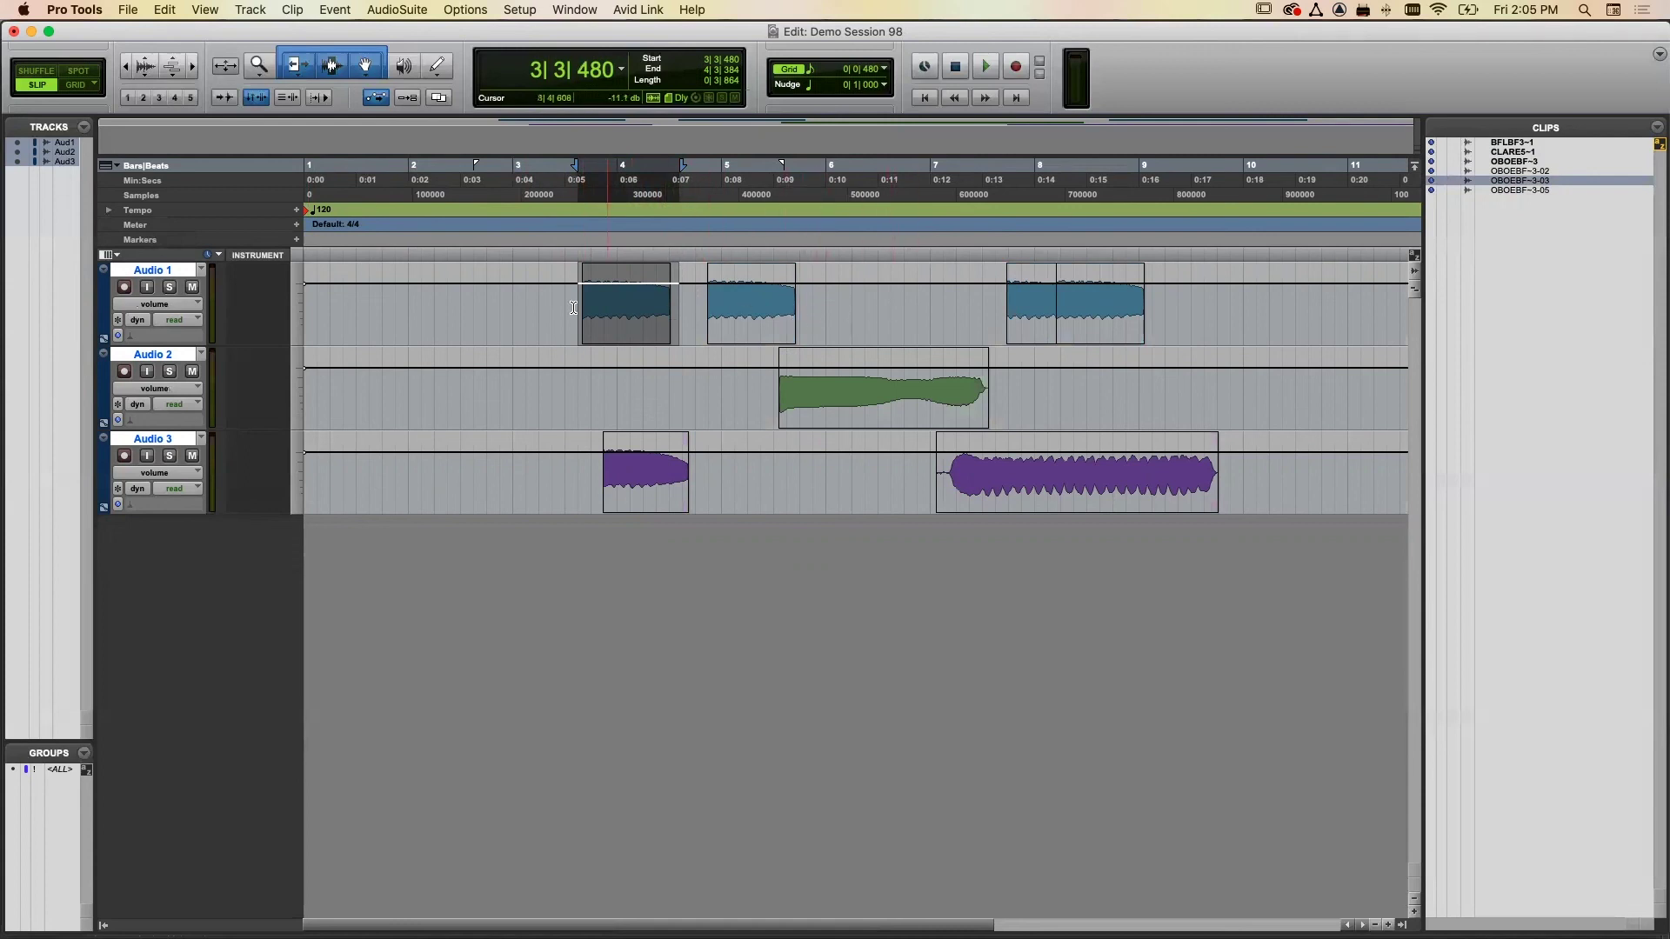
{"action": "left_click", "coordinate": [537, 323]}
{"action": "double_click", "coordinate": [618, 330]}
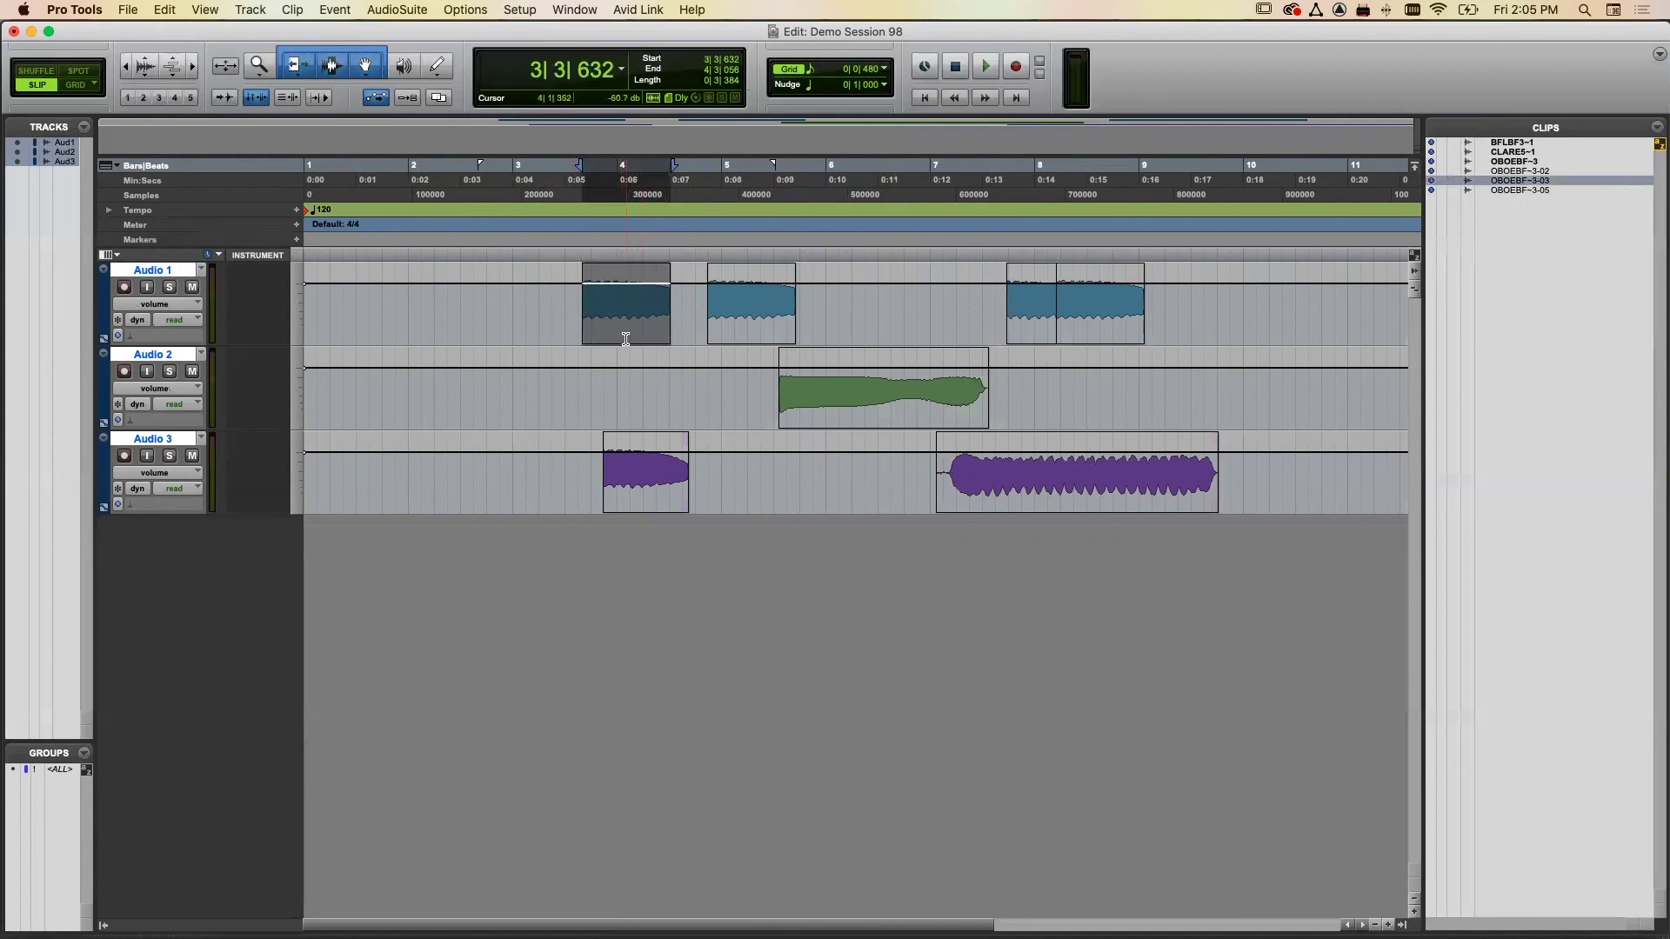
{"action": "left_click", "coordinate": [627, 268]}
{"action": "mouse_move", "coordinate": [627, 269]}
{"action": "left_mouse_down"}
{"action": "mouse_move", "coordinate": [628, 309]}
{"action": "mouse_move", "coordinate": [632, 288]}
{"action": "left_mouse_up"}
{"action": "left_click_drag", "start_coordinate": [632, 288], "coordinate": [632, 291]}
{"action": "left_click_drag", "start_coordinate": [694, 303], "coordinate": [1177, 302]}
{"action": "left_click_drag", "start_coordinate": [910, 279], "coordinate": [904, 318]}
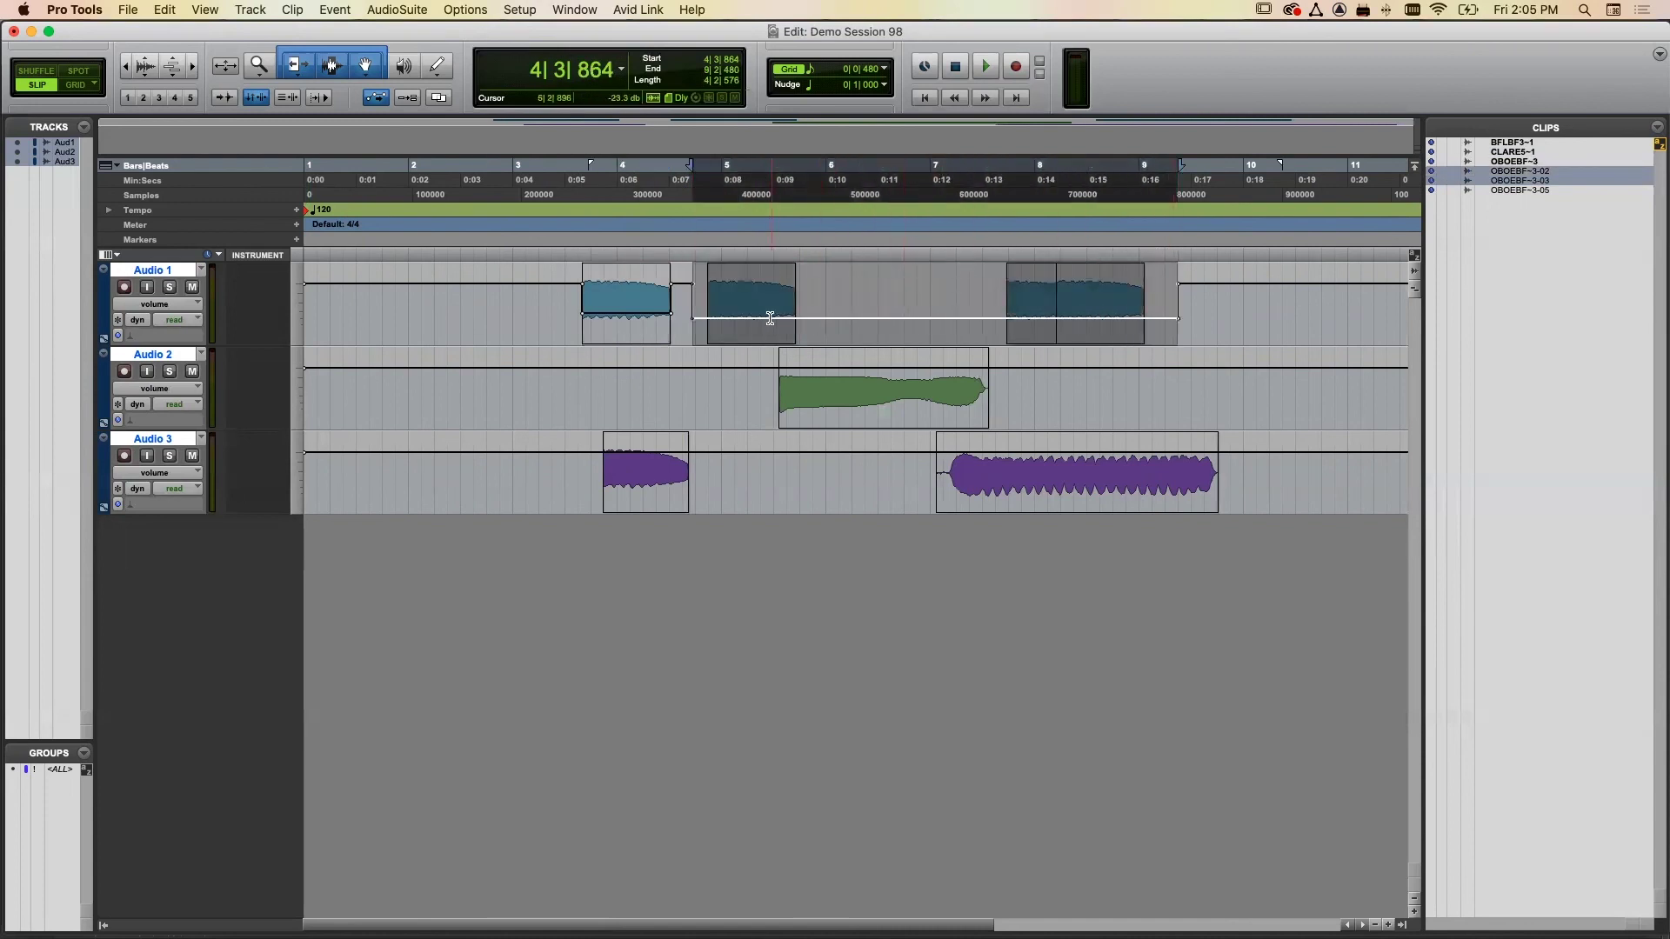
- Try lowering the volume automation across the whole CLARES-1 clip on Audio 2, and undo the change
{"action": "left_click_drag", "start_coordinate": [739, 404], "coordinate": [1041, 379]}
{"action": "double_click", "coordinate": [835, 393]}
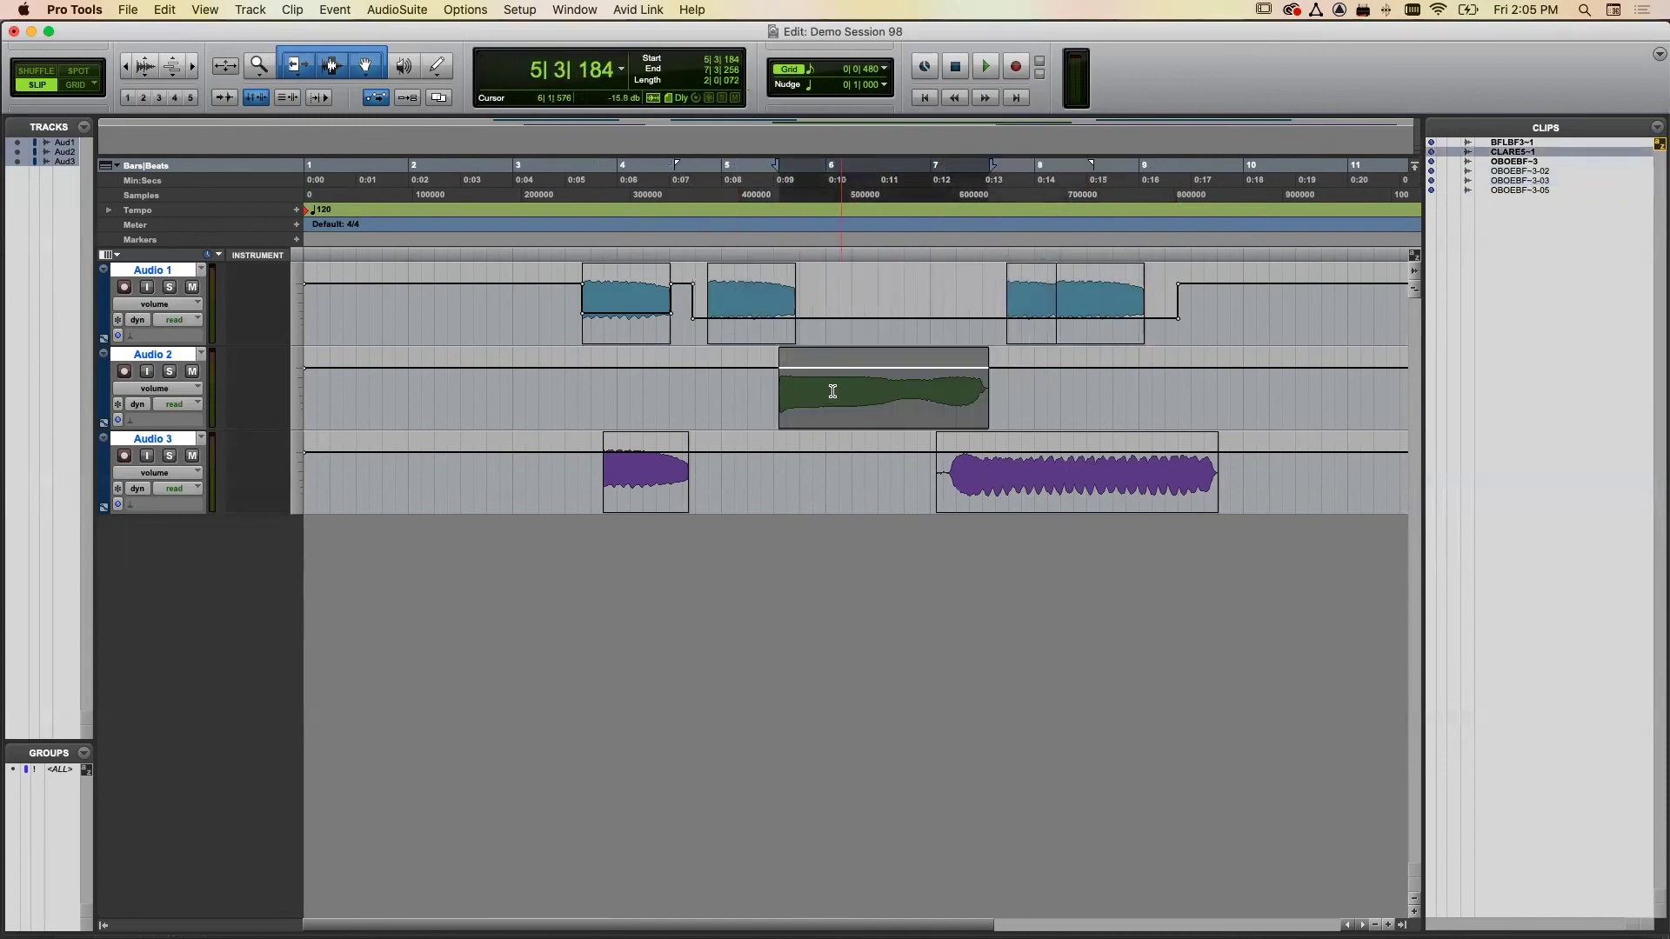
{"action": "left_click_drag", "start_coordinate": [848, 354], "coordinate": [848, 381]}
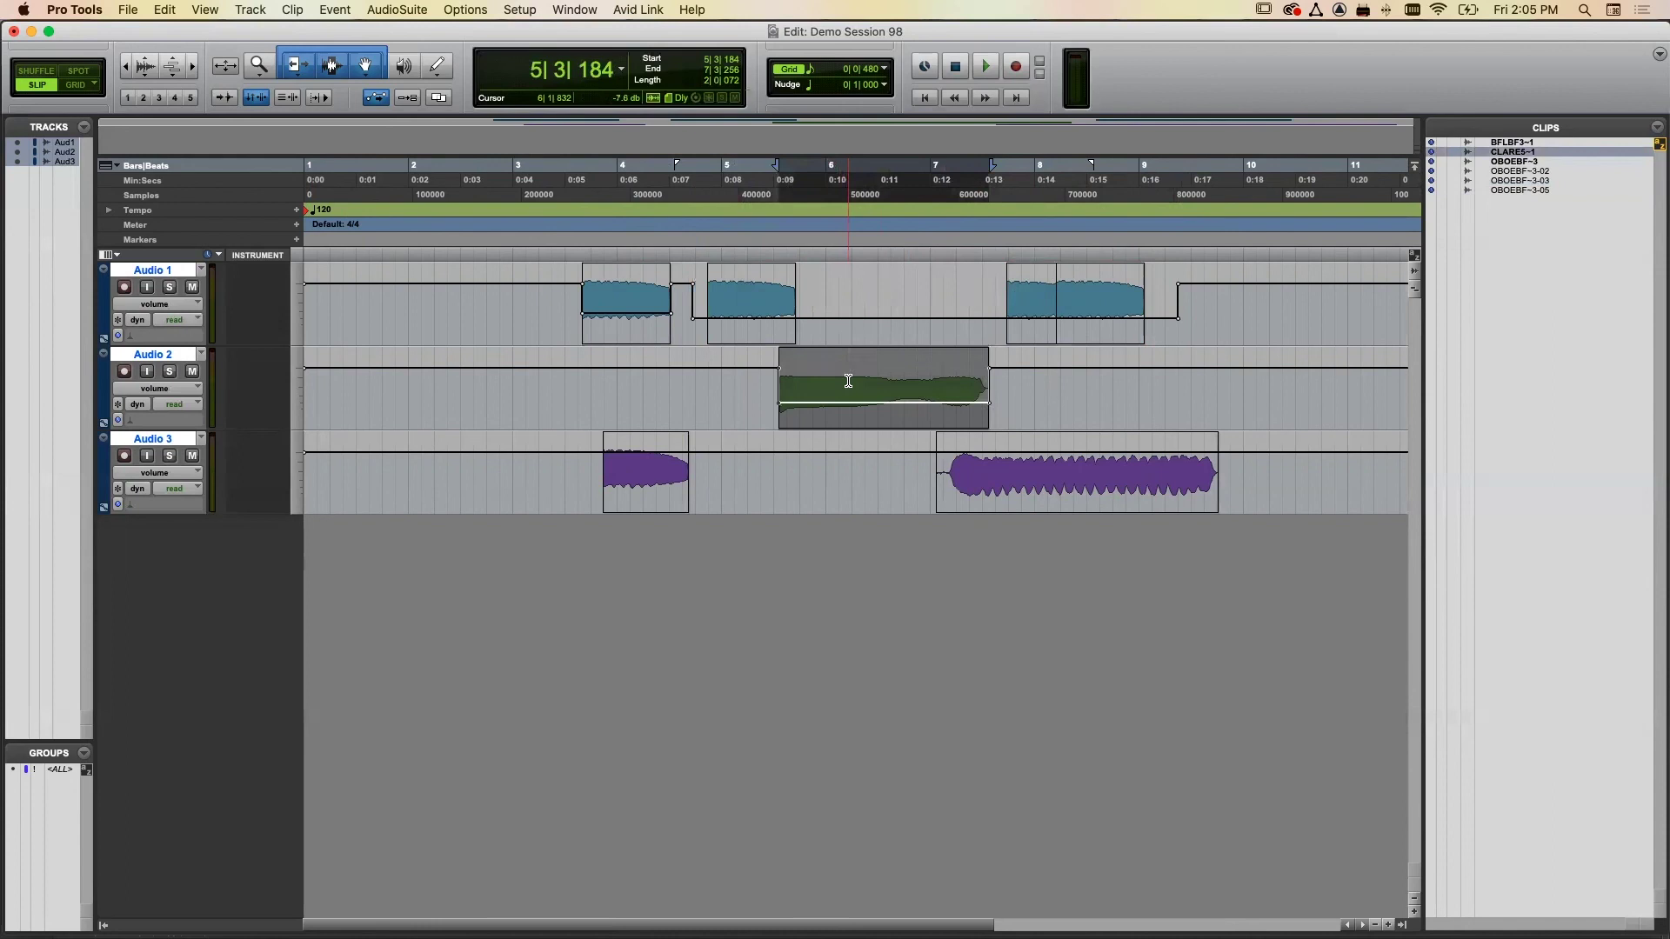
{"action": "left_click", "coordinate": [848, 381]}
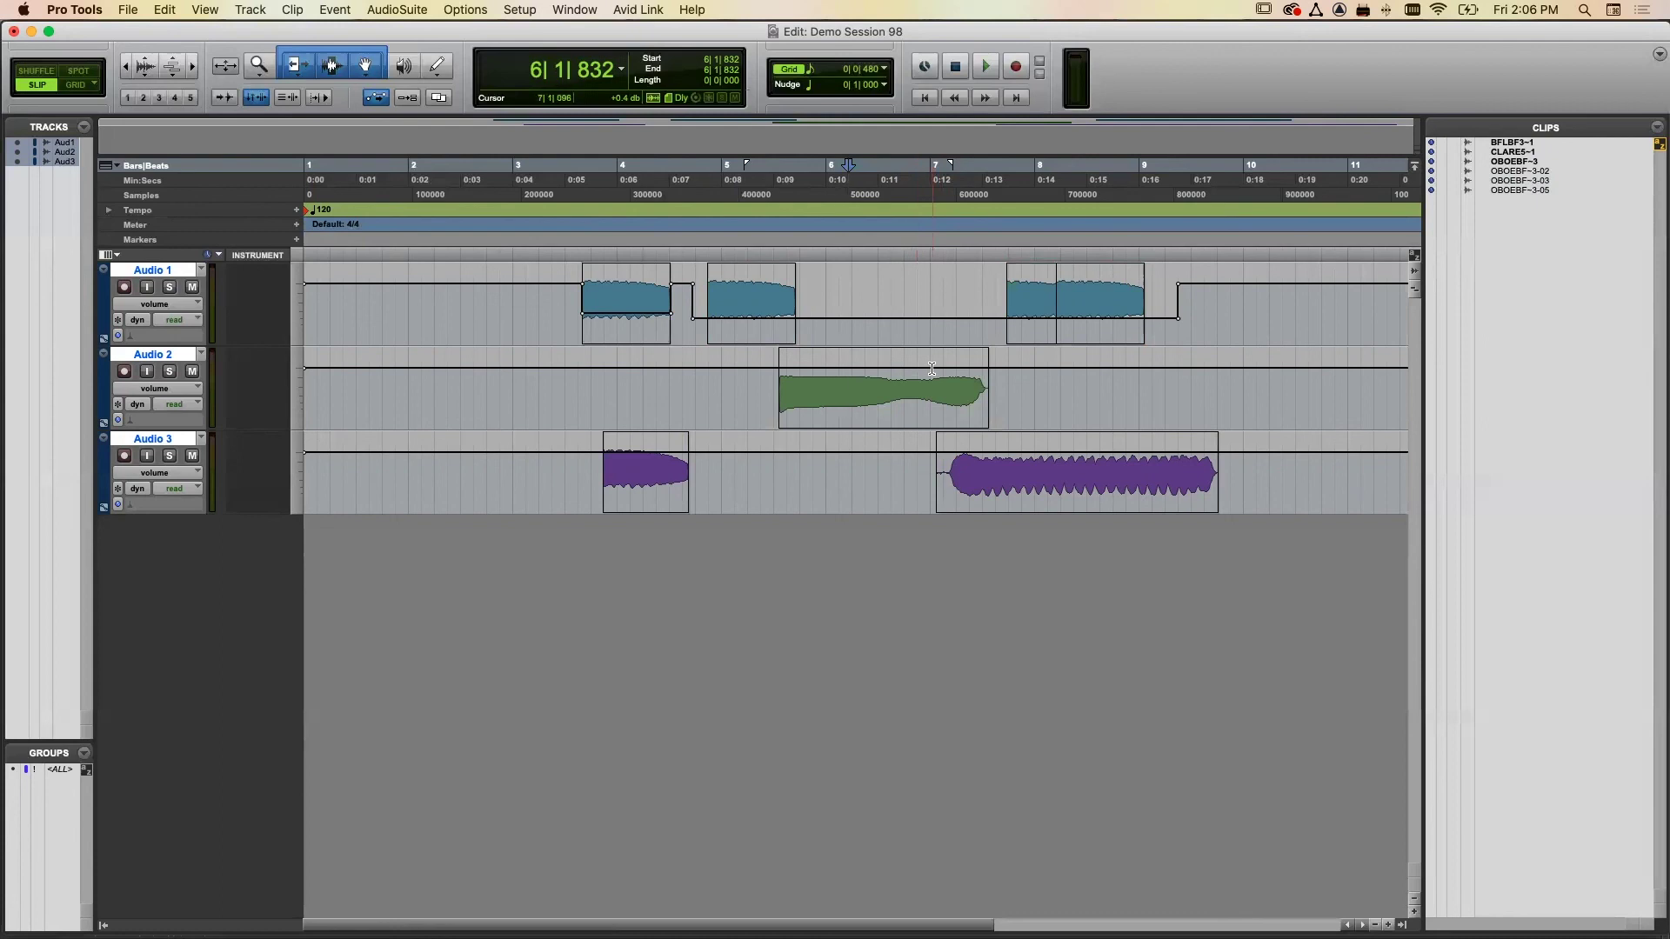
- Try drawing a freehand volume fade-out at the end of CLARES-1 with the Pencil tool, and undo it
{"action": "left_click", "coordinate": [441, 72]}
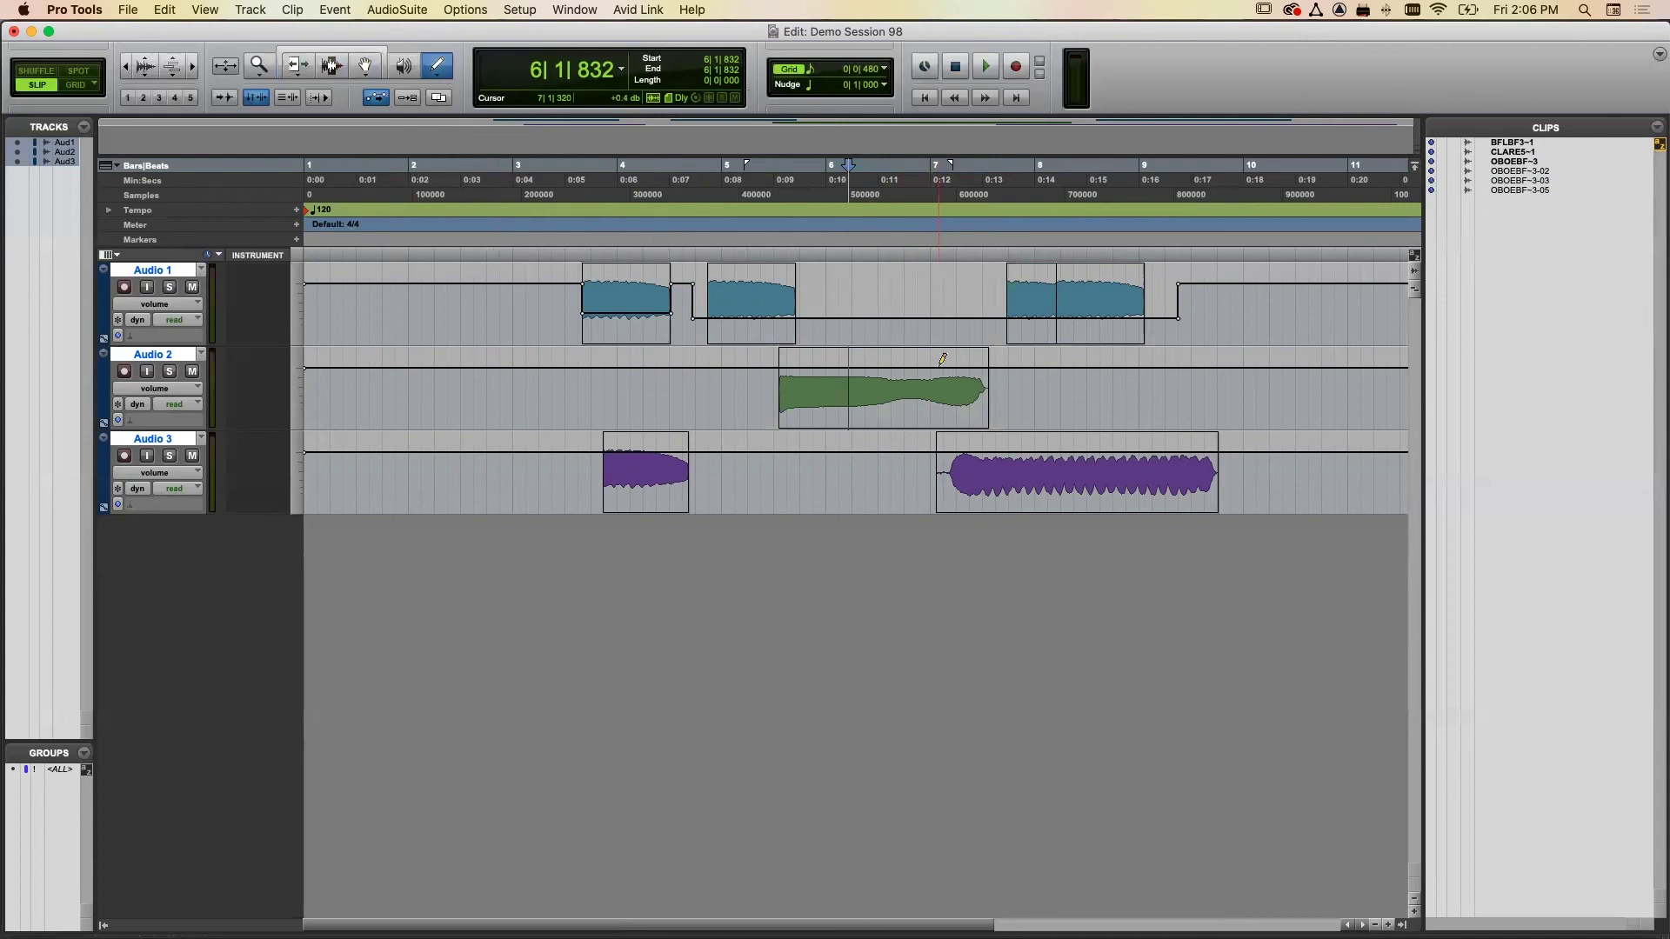
{"action": "left_click_drag", "start_coordinate": [942, 359], "coordinate": [995, 426]}
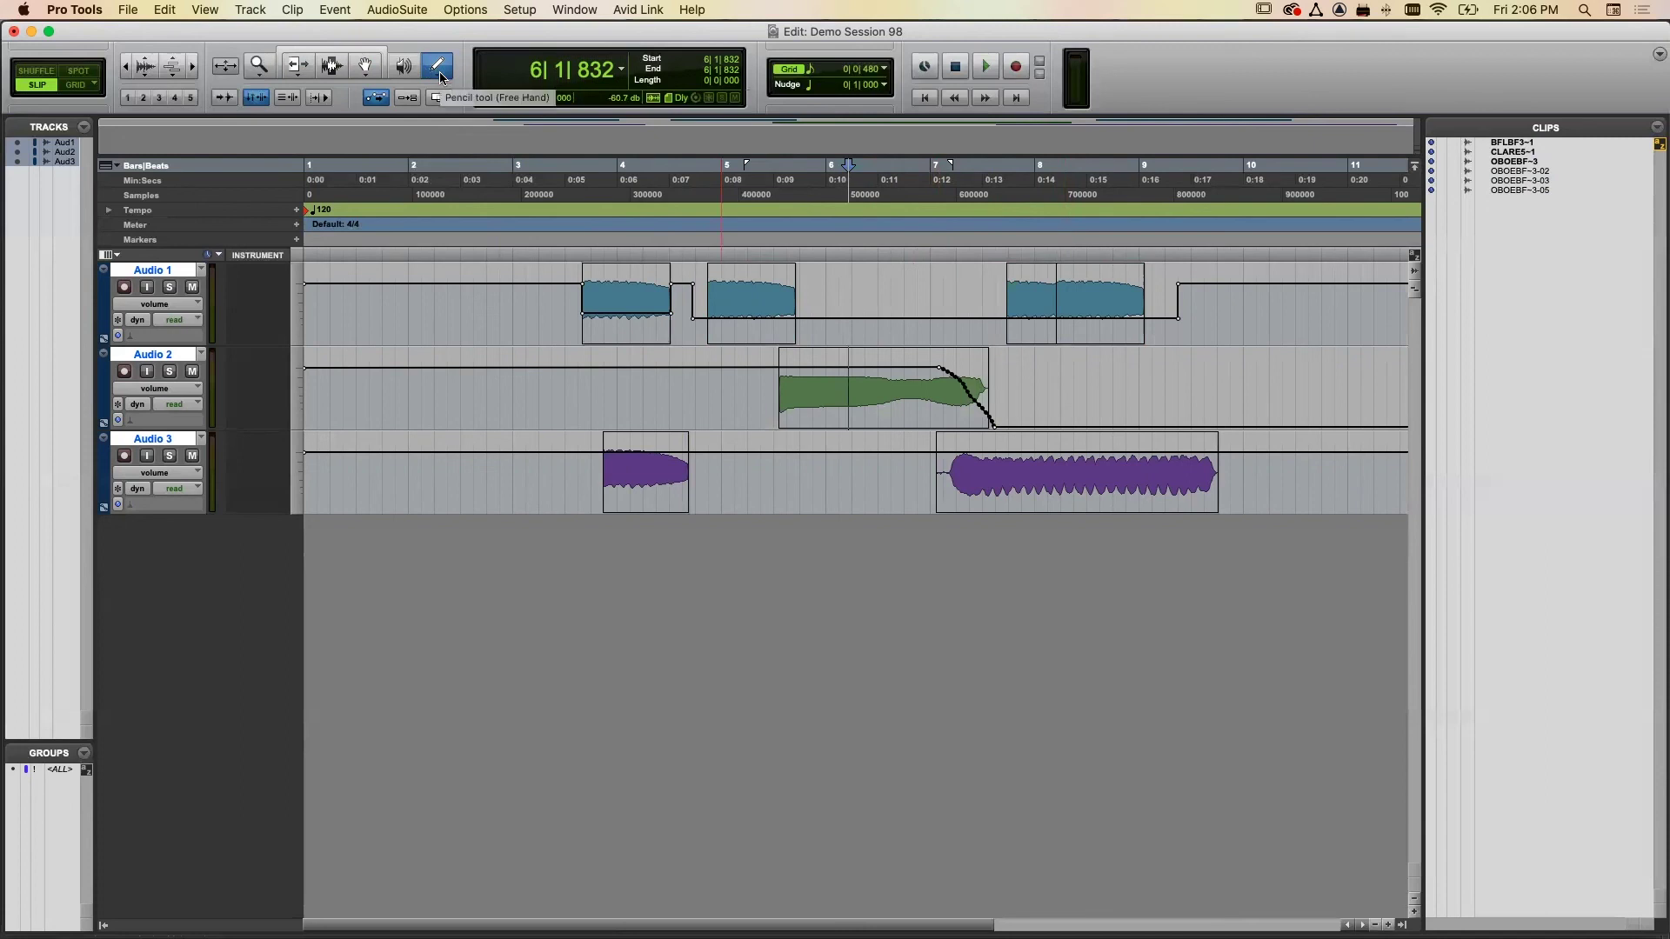
{"action": "key", "text": "super+z"}
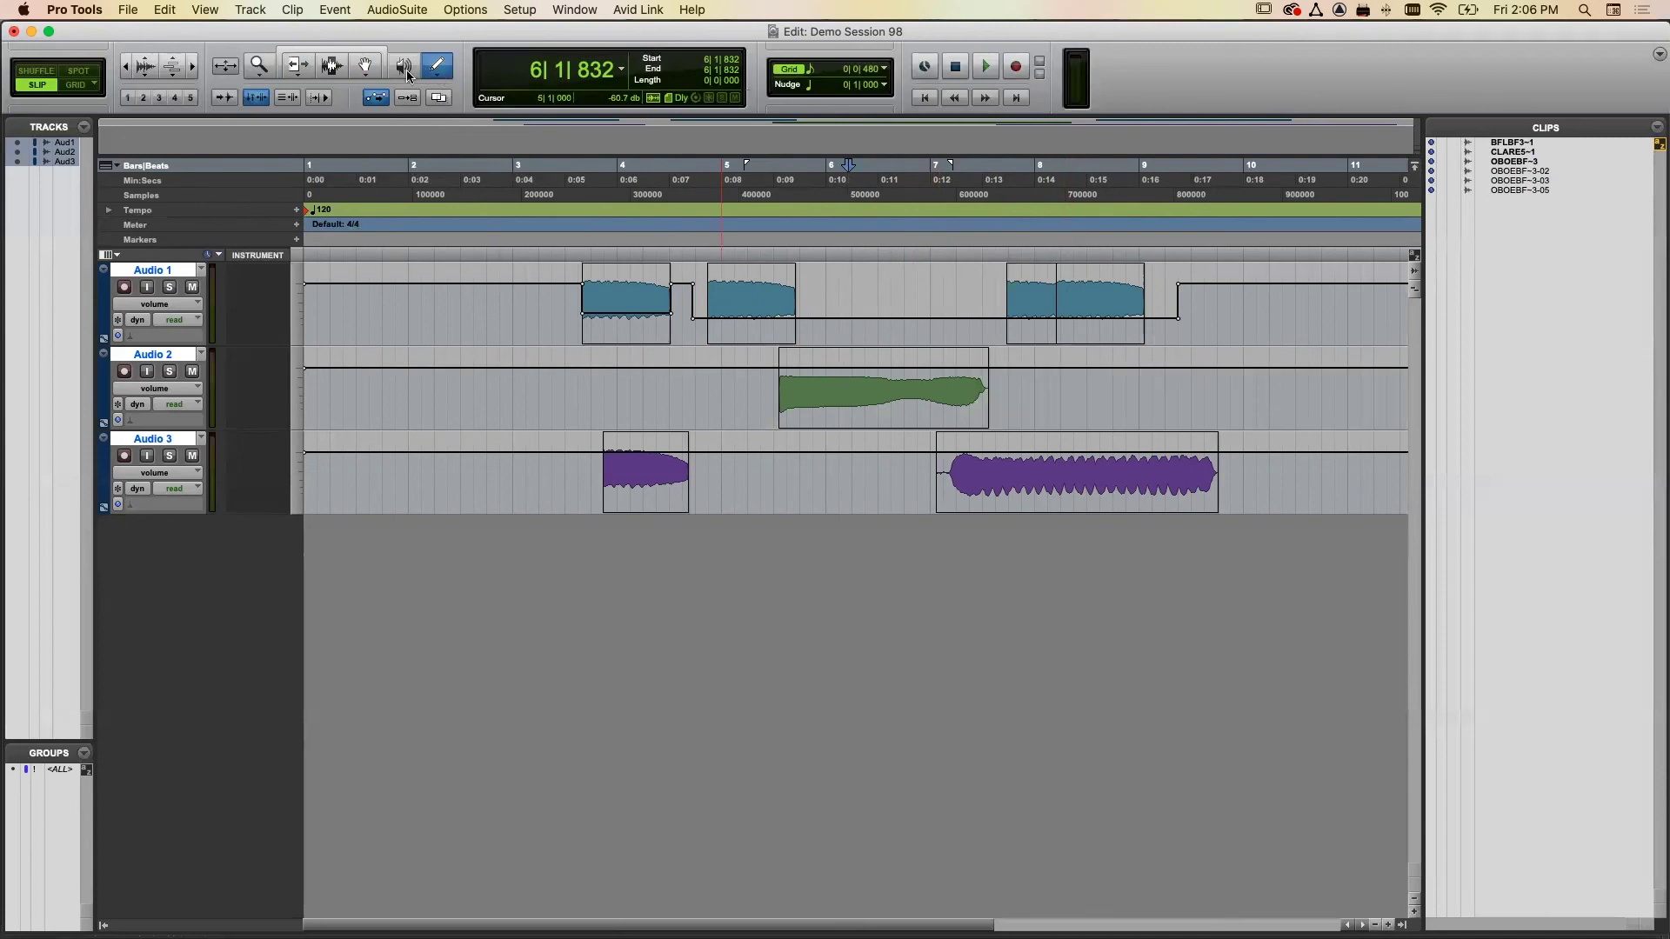
- Using volume breakpoints, fade out the end of CLARES-1 and fade in the start of BFLBF3-1, with an anchor breakpoint just after OBOEBF-3-05
{"action": "left_click", "coordinate": [339, 51]}
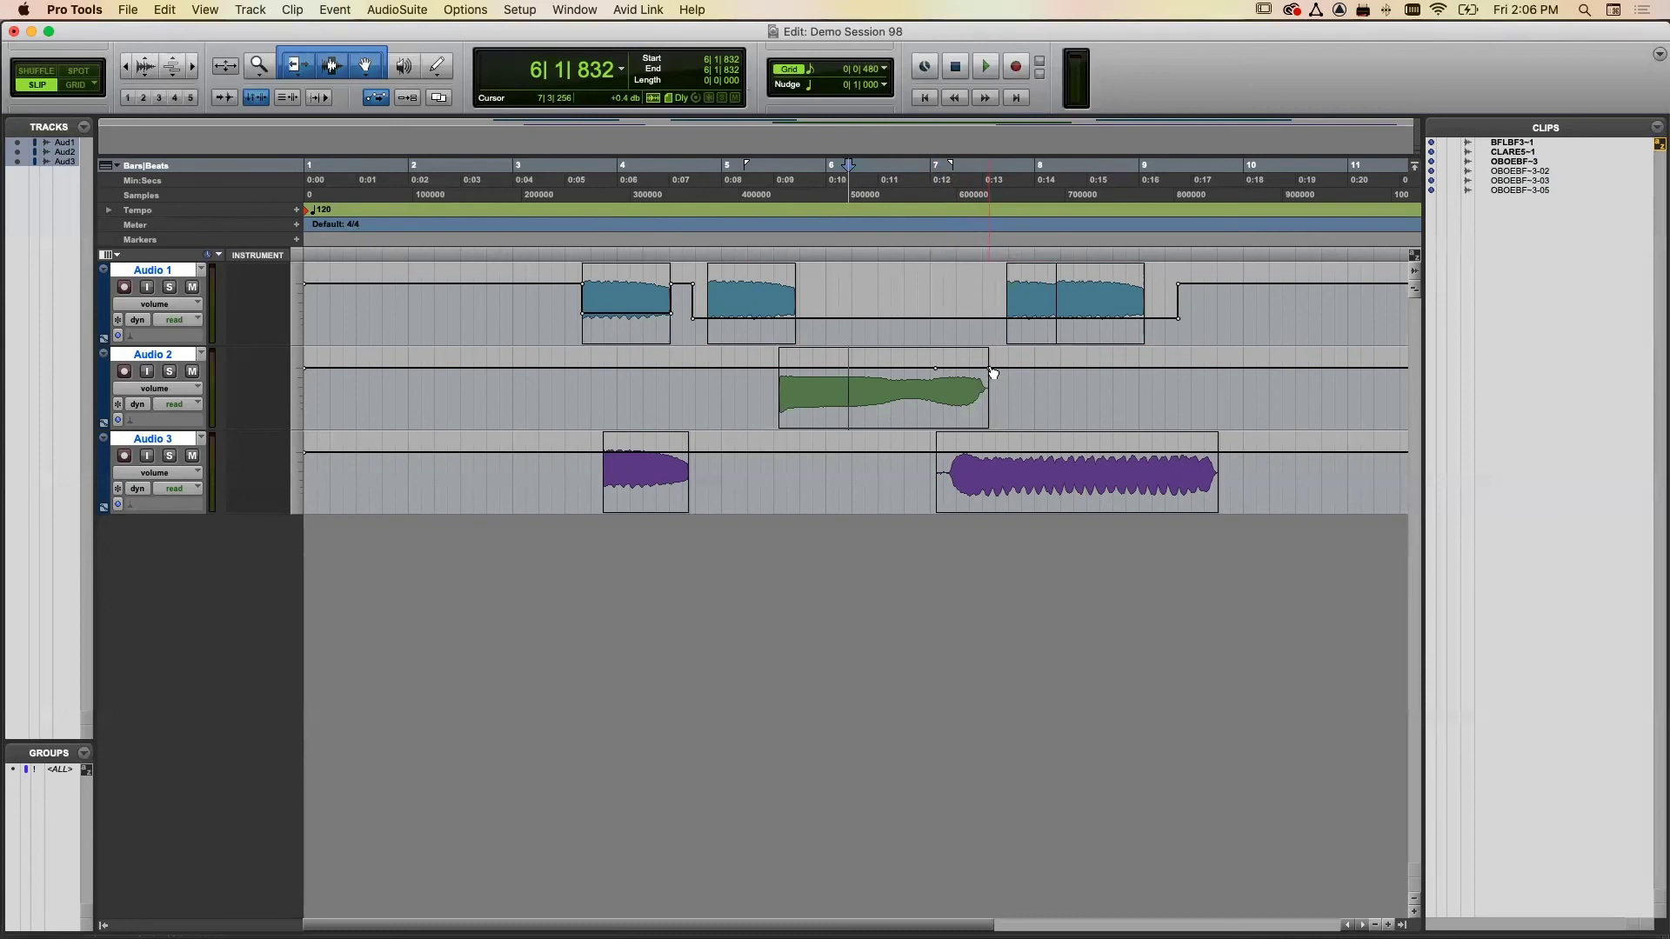
{"action": "left_click_drag", "start_coordinate": [989, 368], "coordinate": [988, 426]}
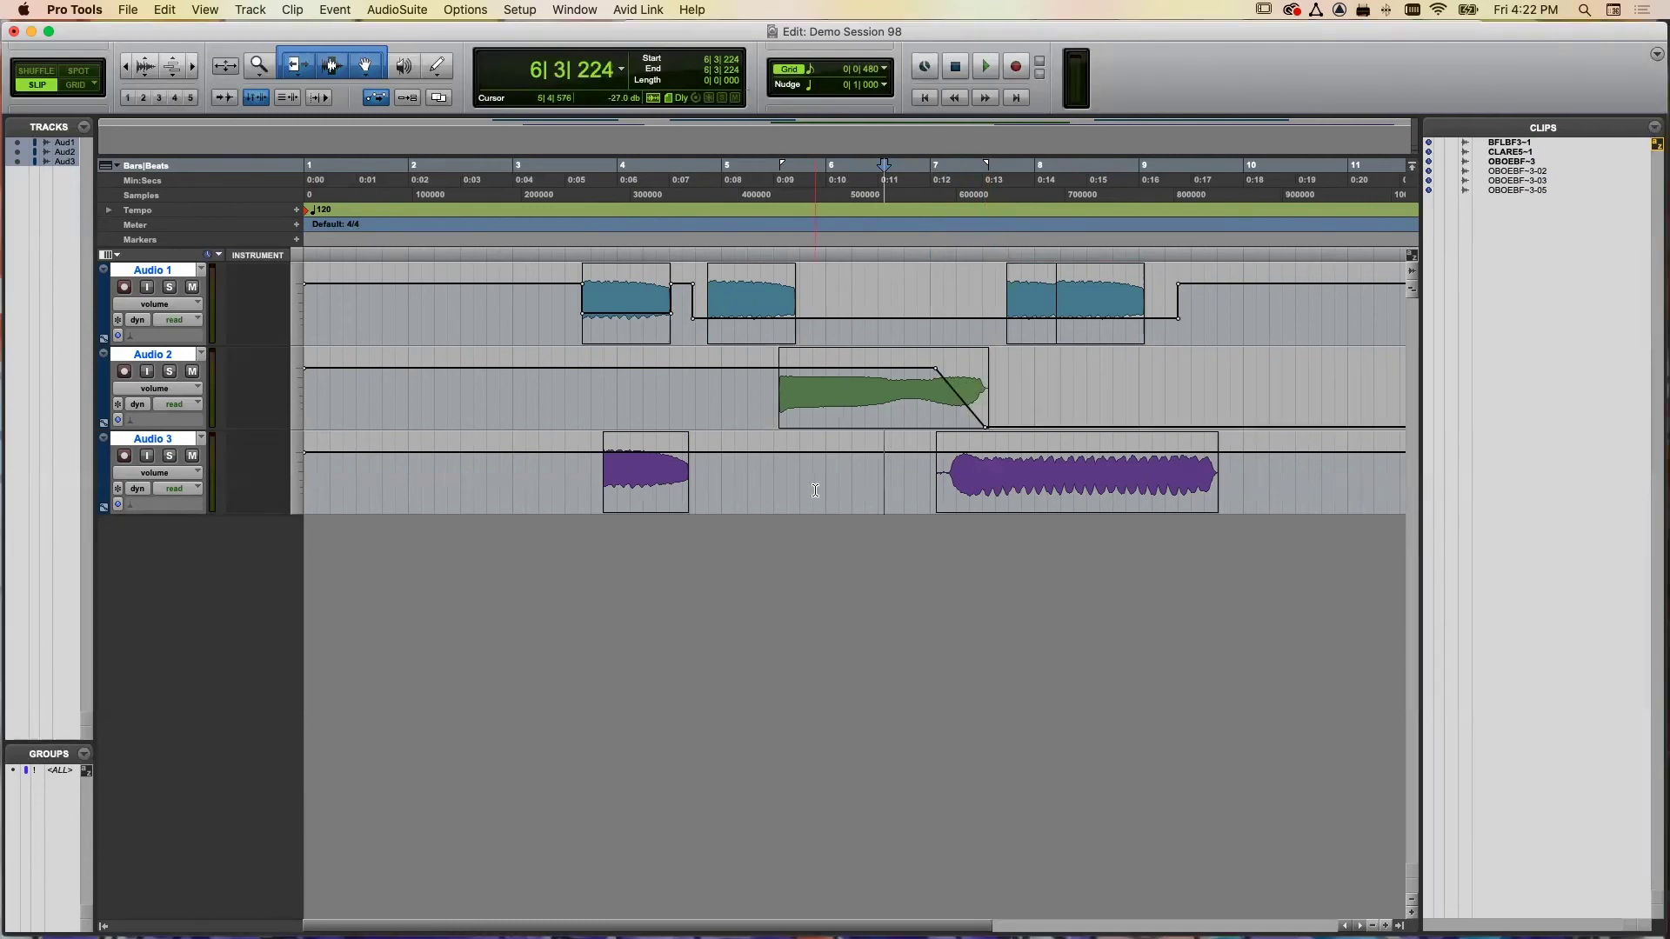
{"action": "left_click", "coordinate": [988, 452]}
{"action": "left_click_drag", "start_coordinate": [938, 452], "coordinate": [936, 512]}
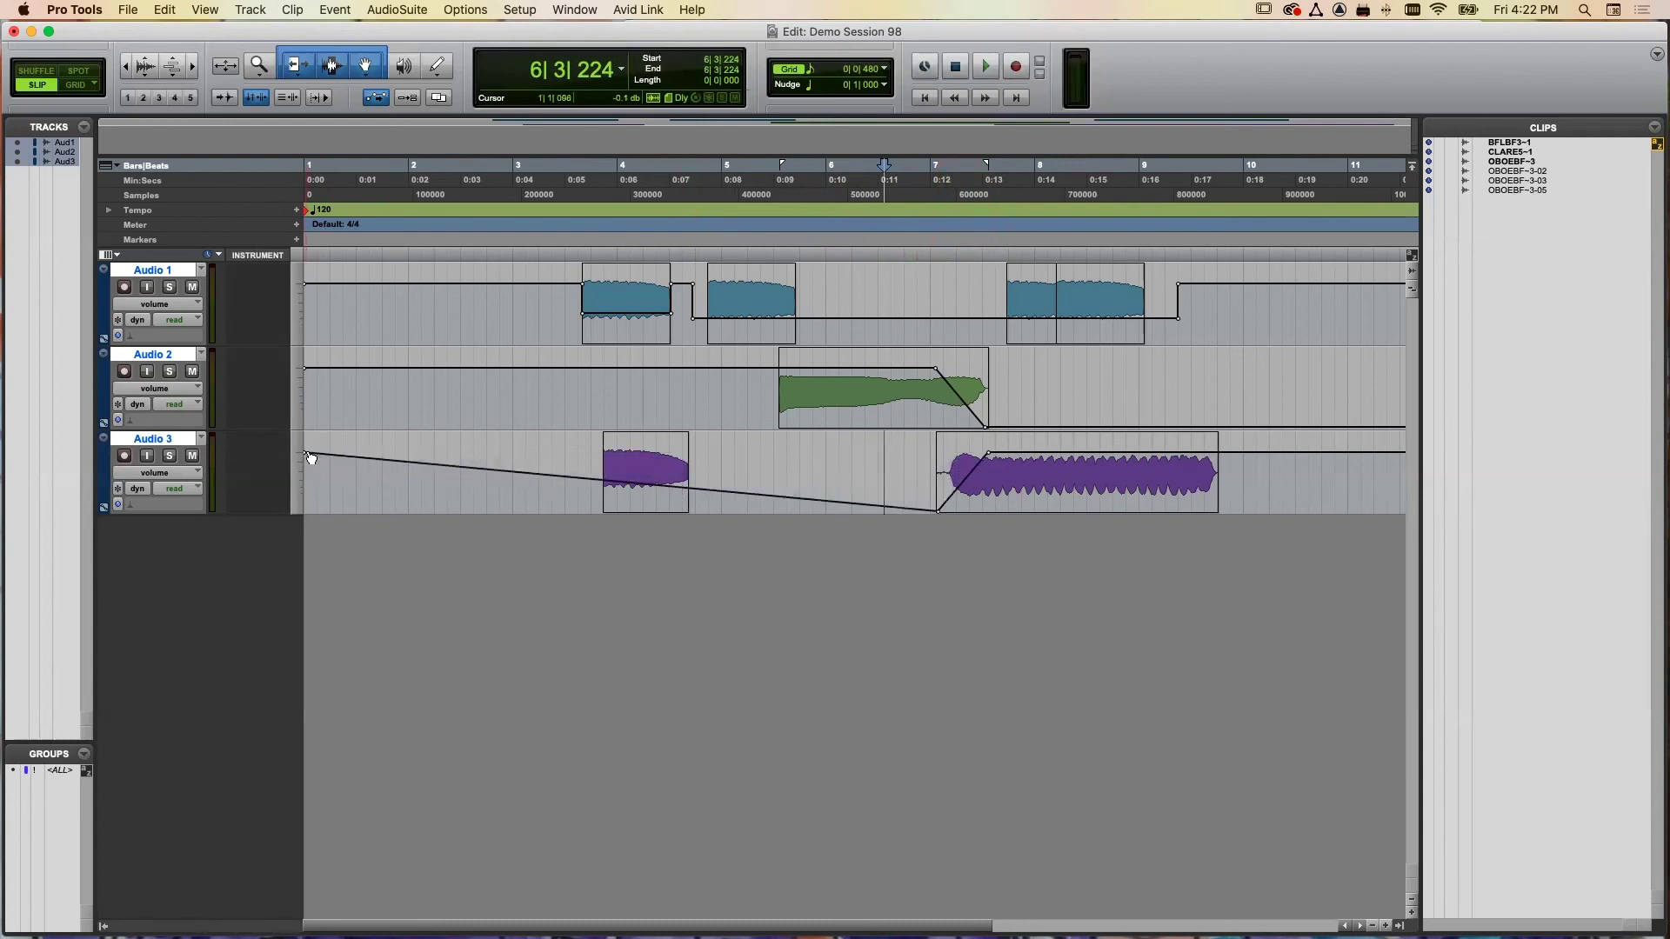
{"action": "key", "text": "super+z"}
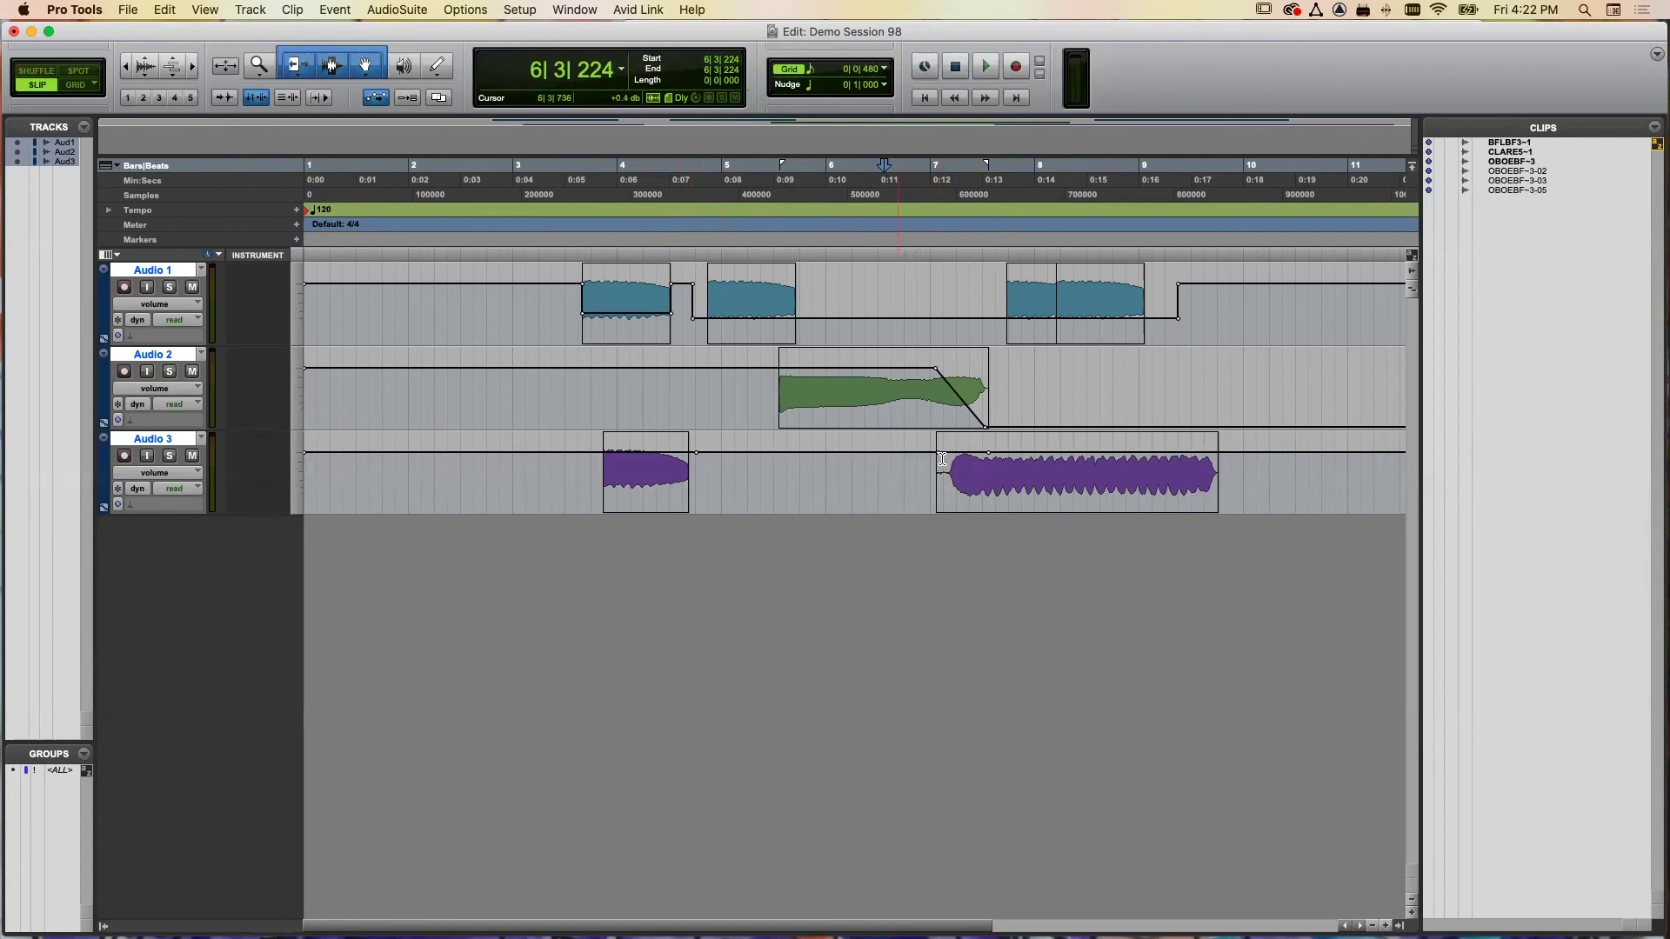
{"action": "left_click_drag", "start_coordinate": [938, 452], "coordinate": [937, 511]}
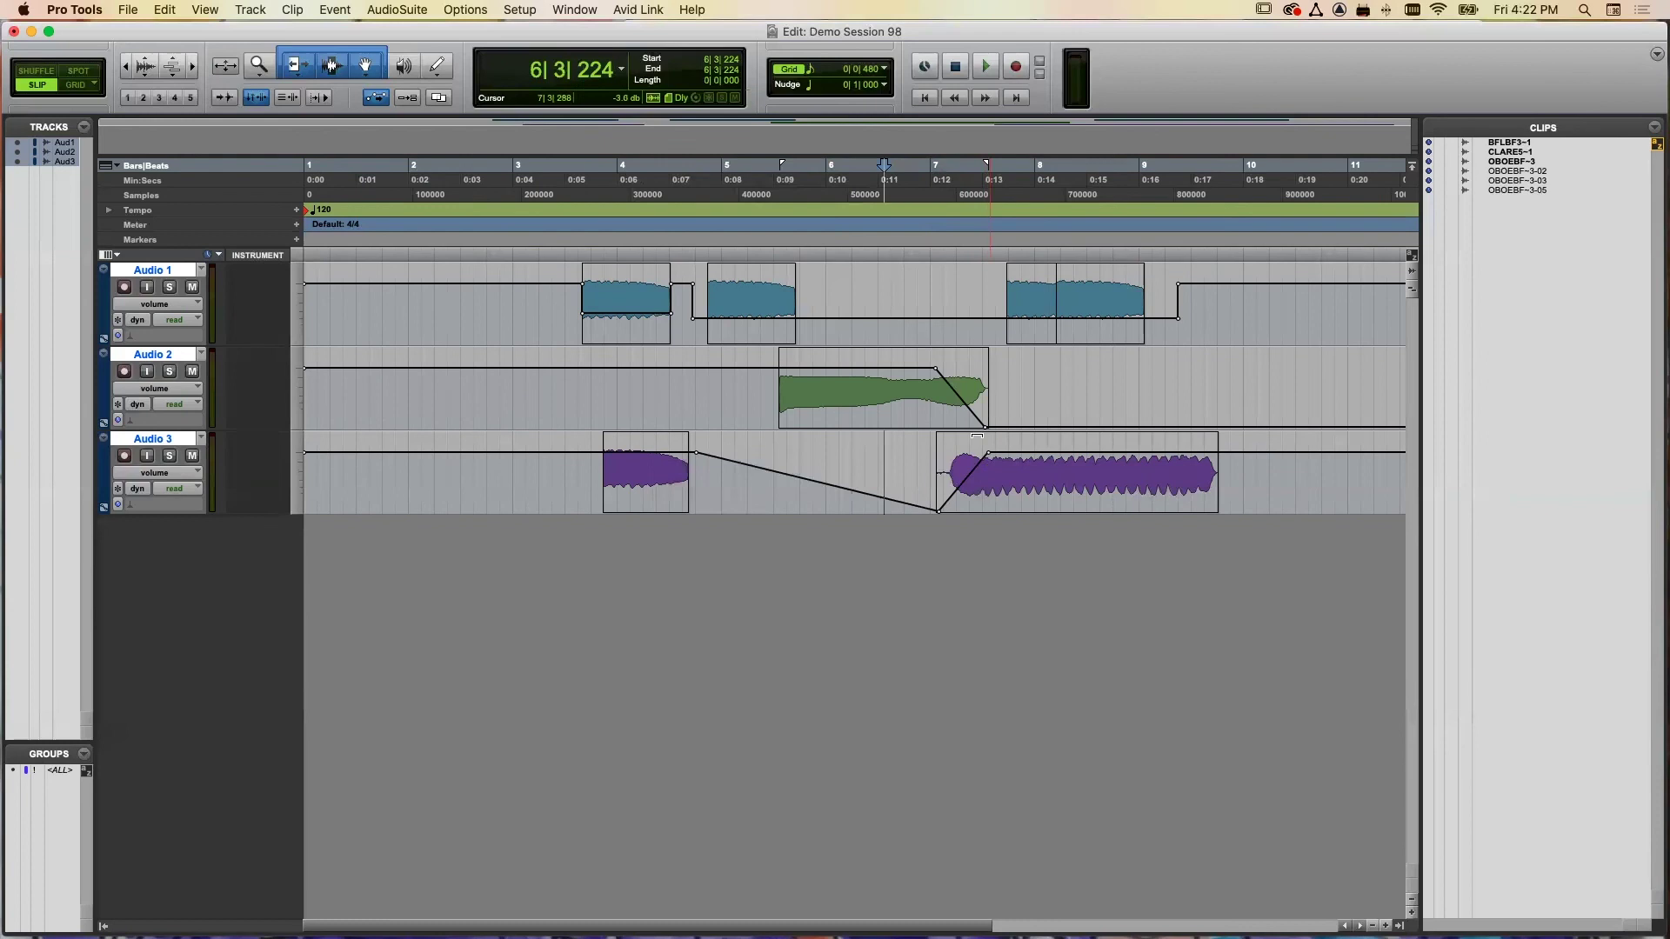
- Play the session from 6|3|320 to hear the crossfade between CLARES-1 and BFLBF3-1, and stop playback
{"action": "left_click", "coordinate": [886, 195]}
{"action": "key", "text": "space"}
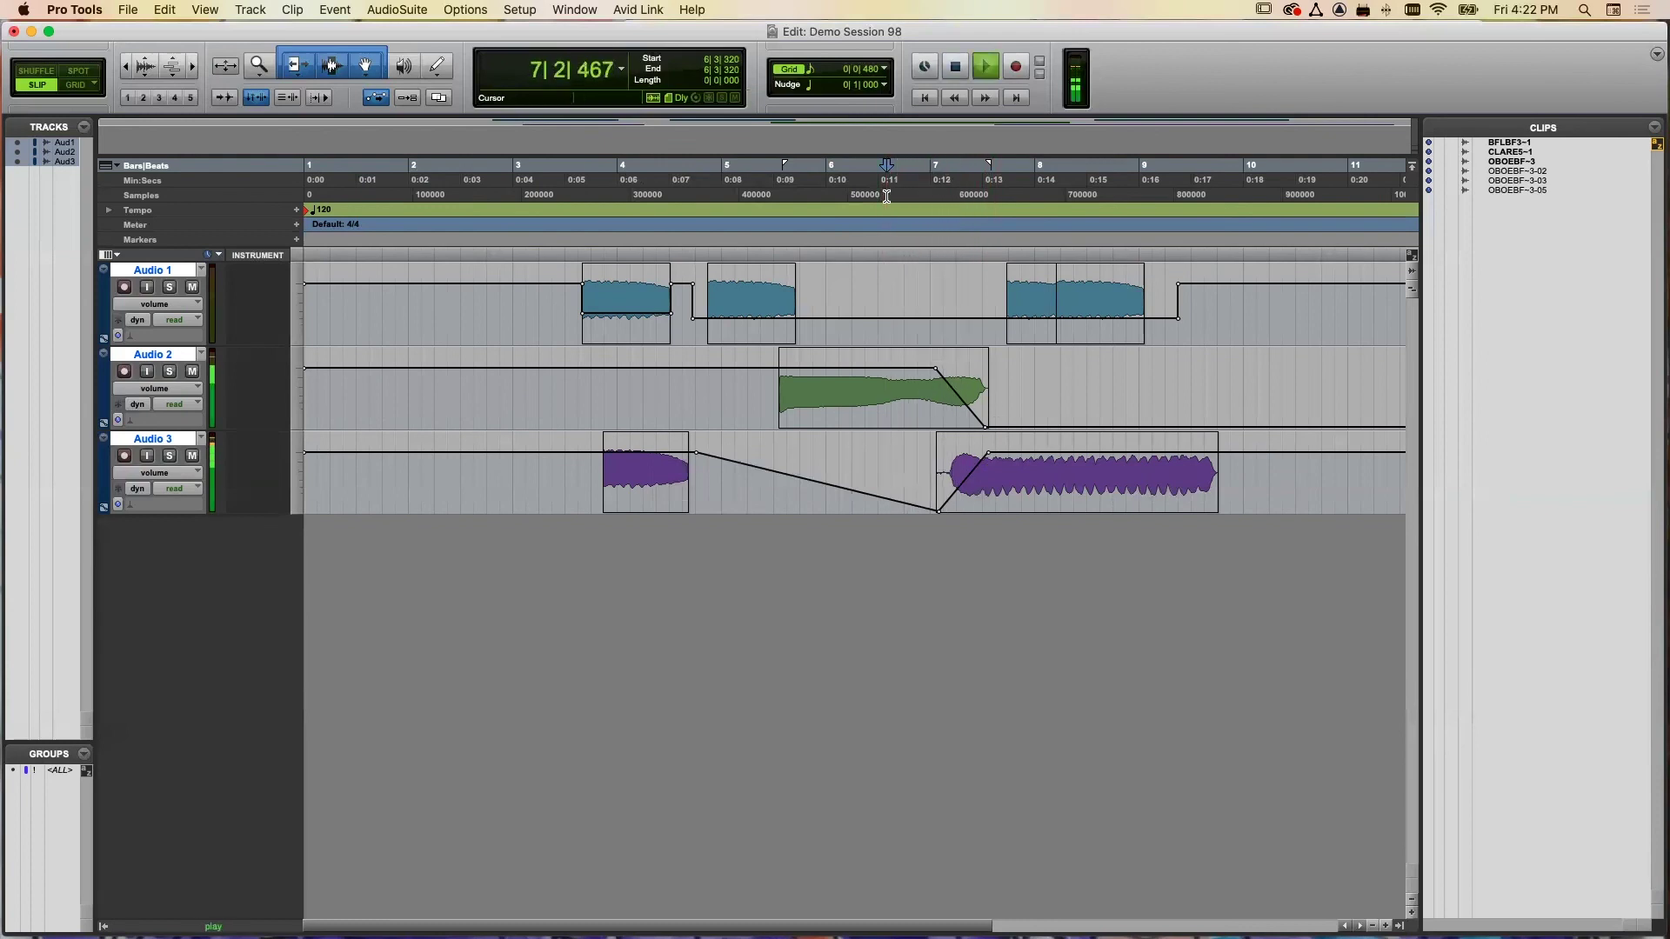
{"action": "key", "text": "space"}
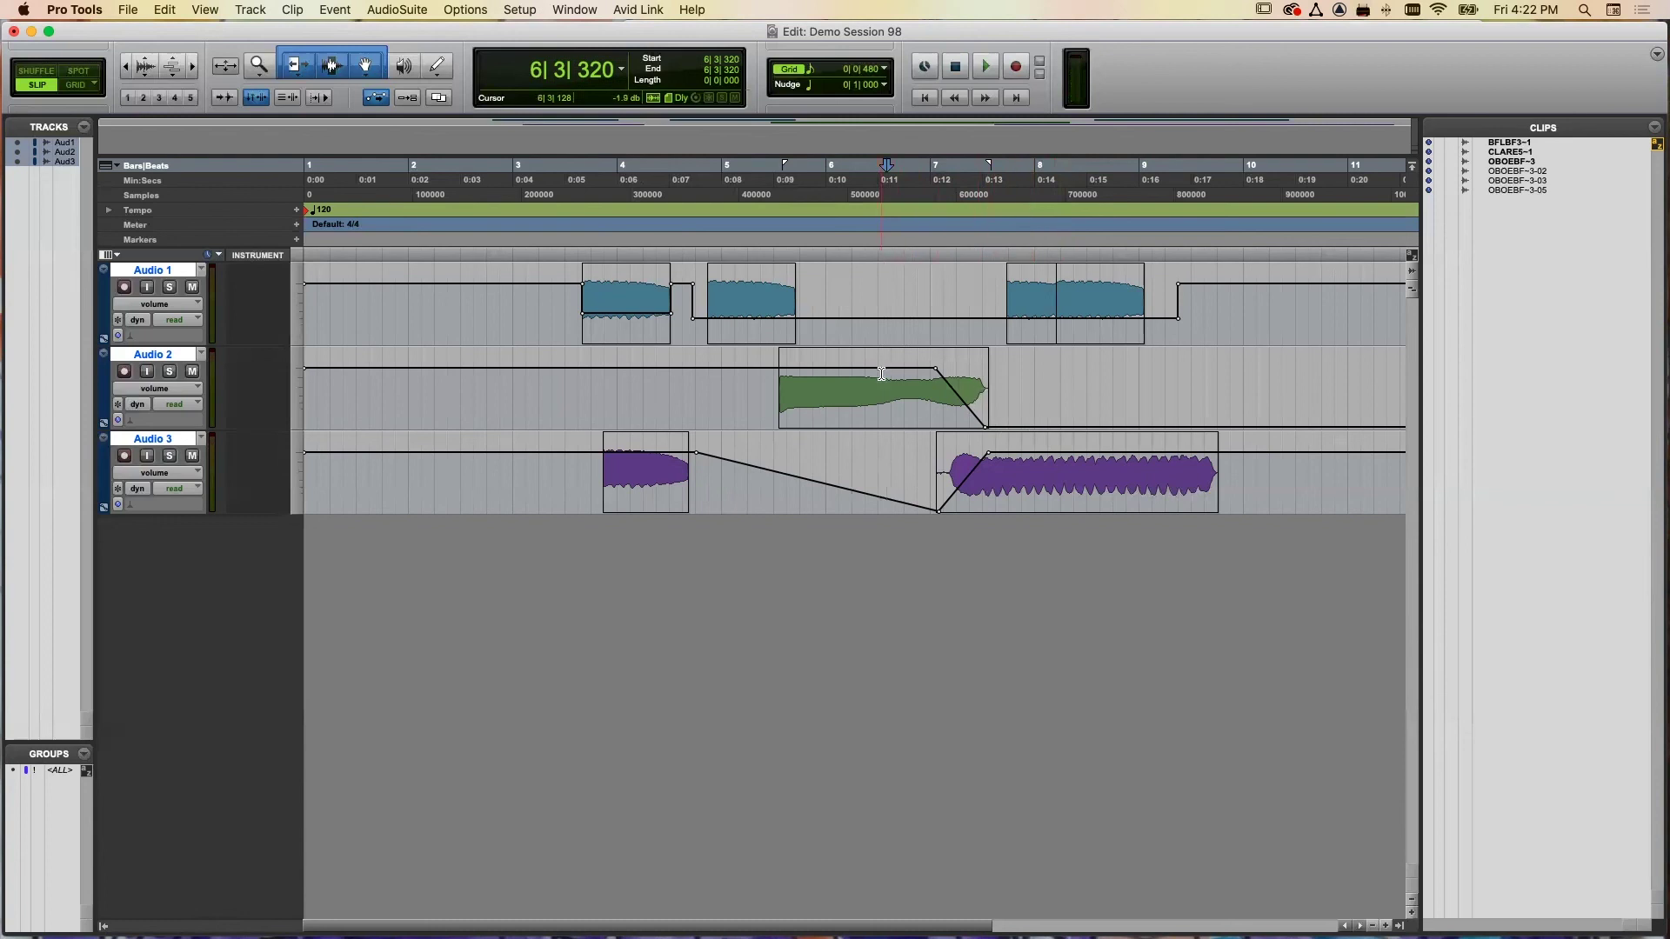
- Add volume breakpoints in the middle of CLARES-1 on Audio 2 and shape them into a dip
{"action": "left_click_drag", "start_coordinate": [892, 387], "coordinate": [860, 352]}
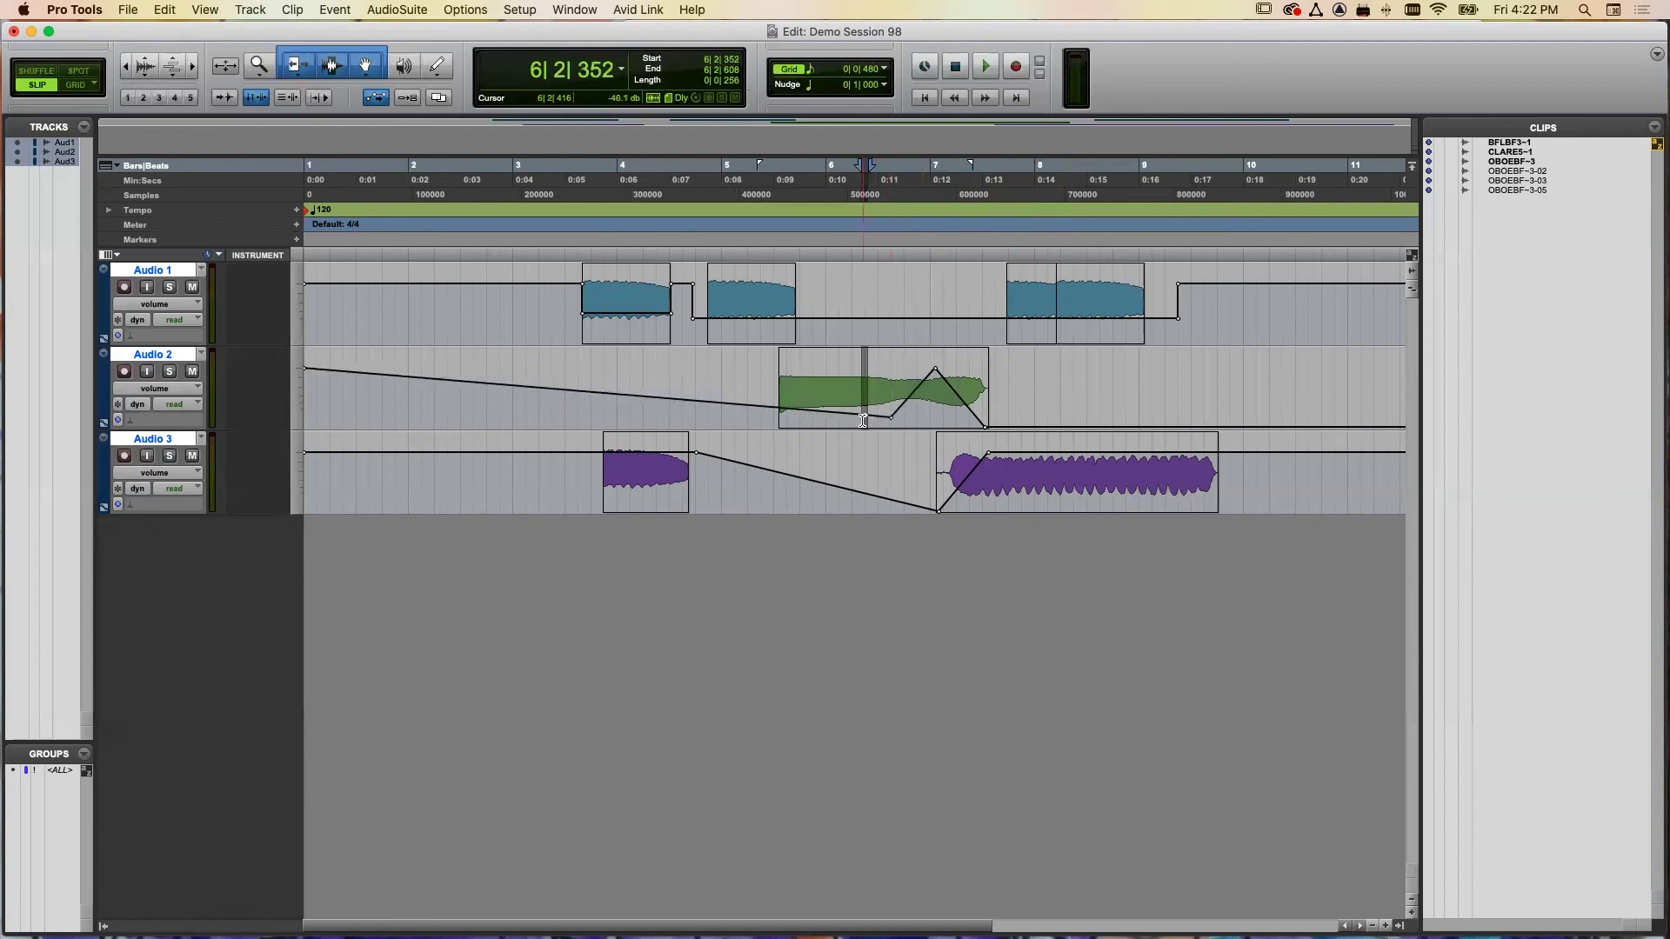
{"action": "left_click_drag", "start_coordinate": [867, 418], "coordinate": [855, 359]}
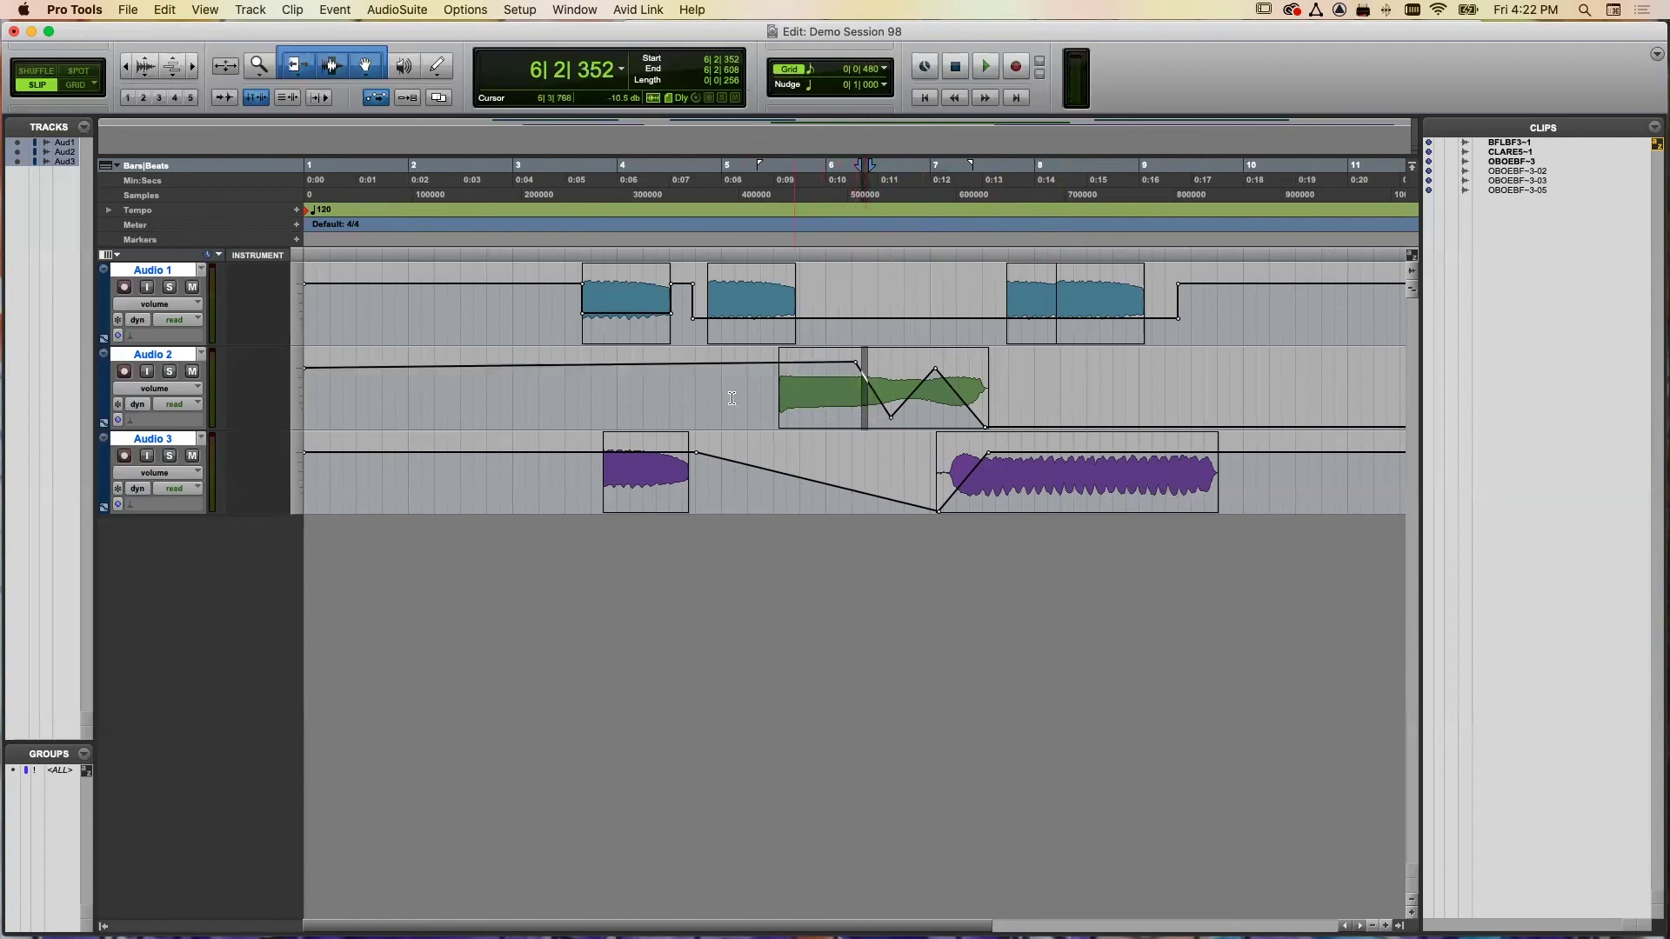
- Show the mute automation on Audio 2 and switch the track to pan view
{"action": "left_click", "coordinate": [172, 390]}
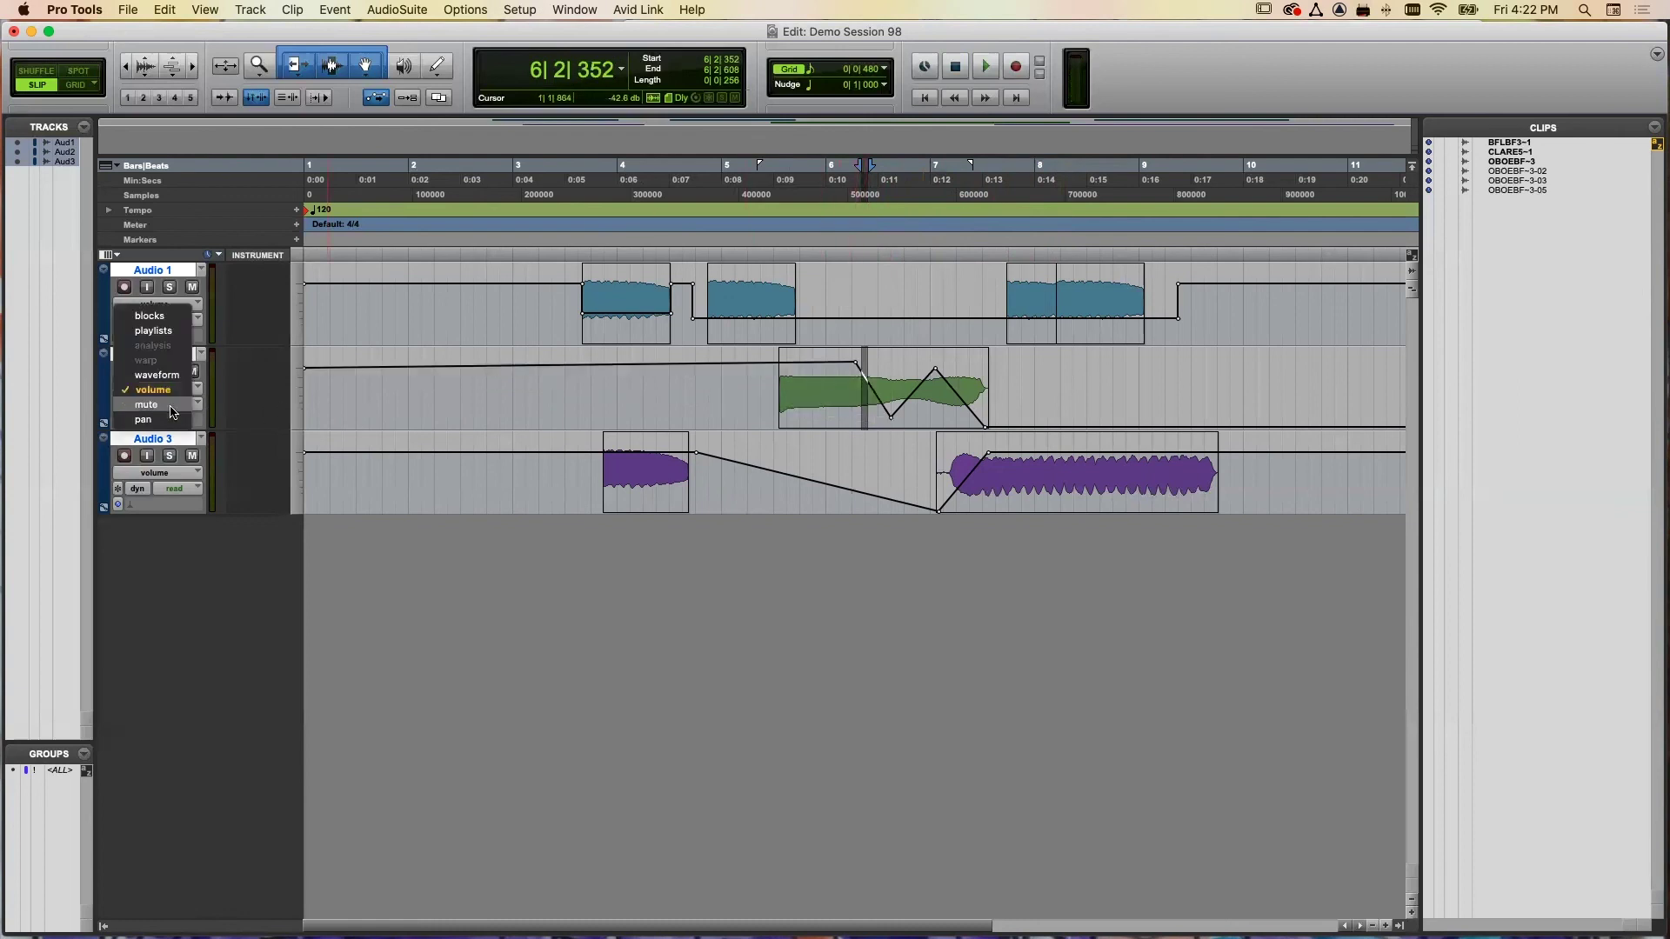
{"action": "left_click", "coordinate": [168, 397]}
{"action": "left_click", "coordinate": [170, 390]}
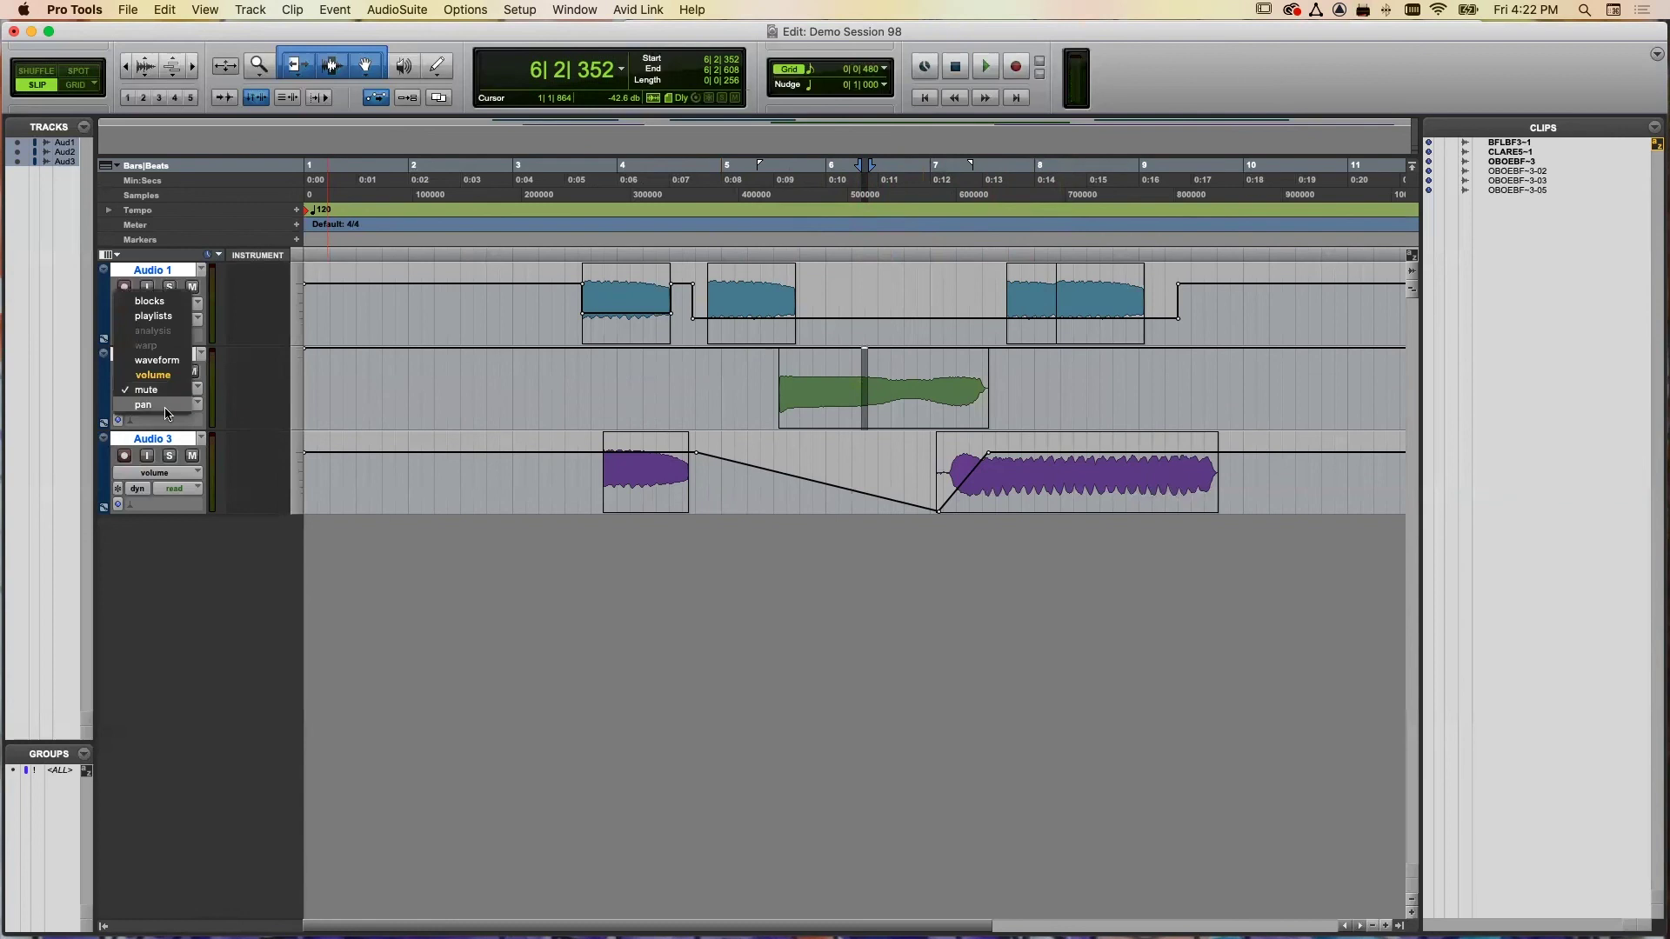
{"action": "left_click", "coordinate": [169, 401]}
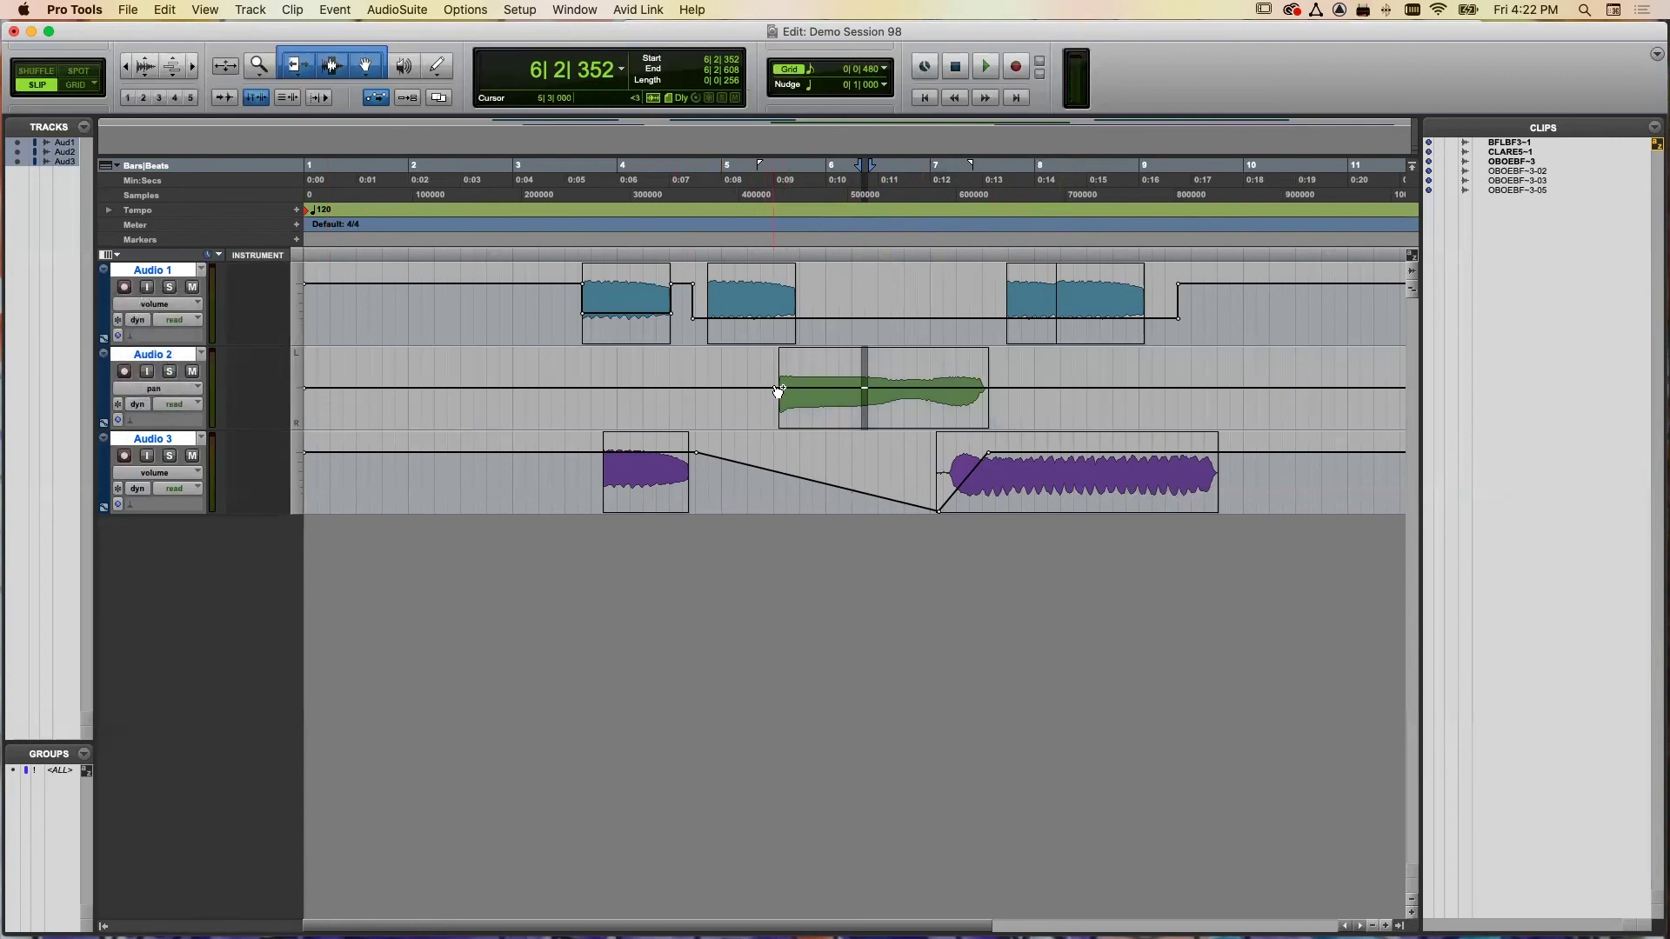
- Using pan breakpoints, pan Audio 2 hard left from just before CLARES-1 and Audio 3 hard right from just before BFLBF3-1
{"action": "left_click_drag", "start_coordinate": [775, 392], "coordinate": [772, 346]}
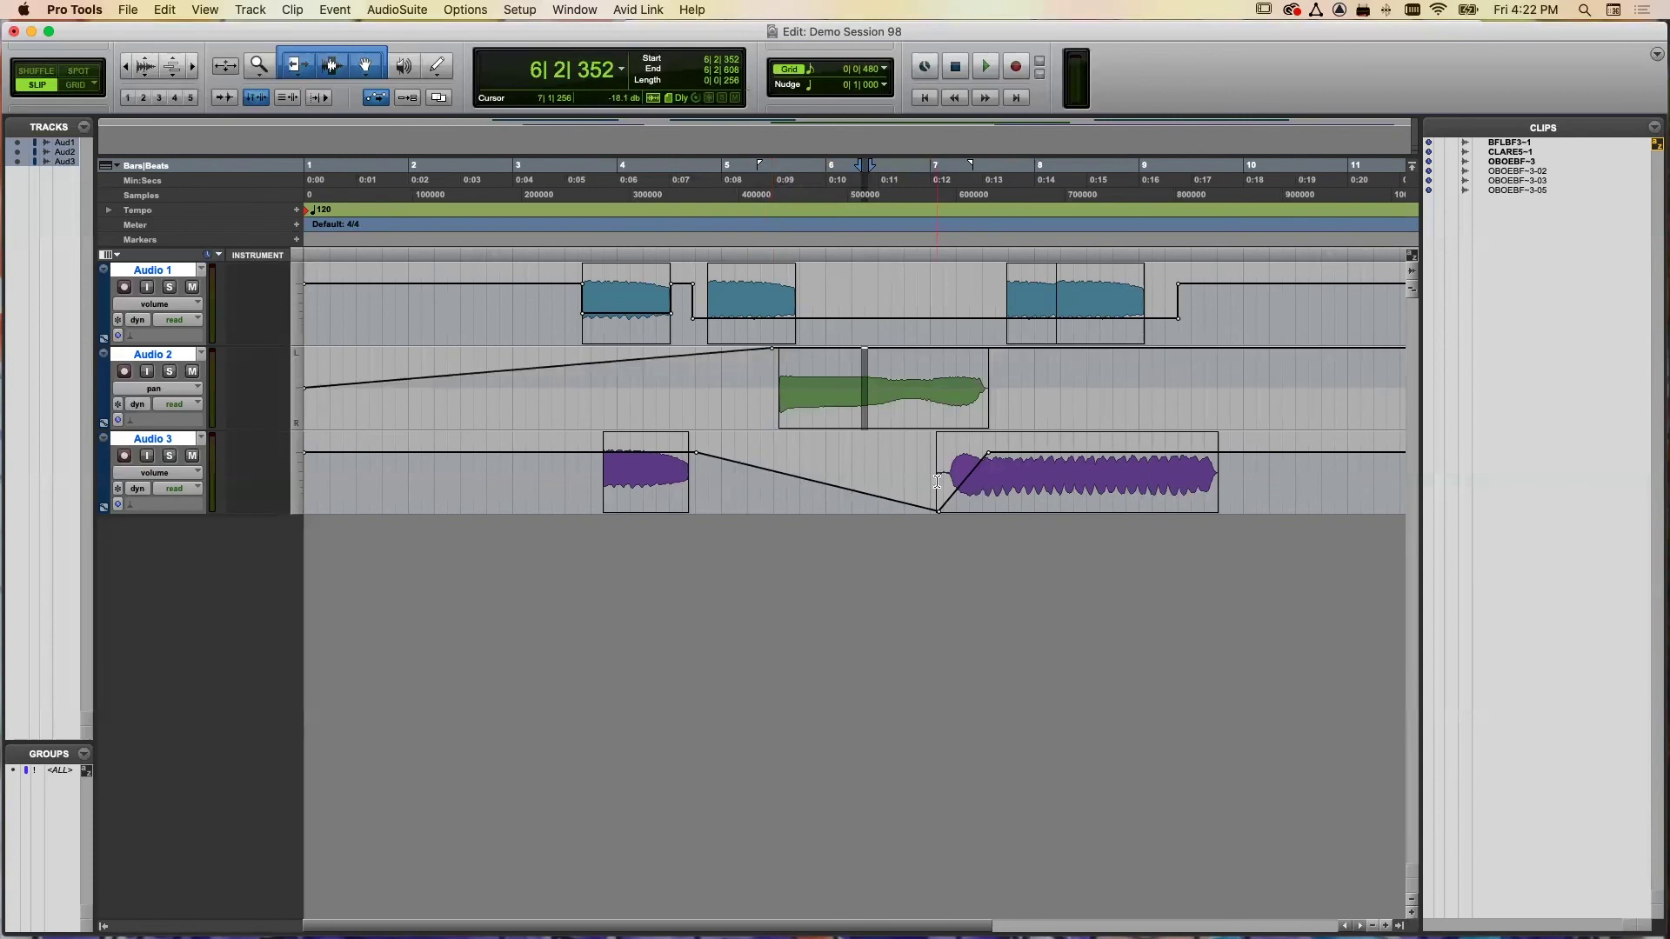
{"action": "left_click", "coordinate": [150, 475]}
{"action": "left_click", "coordinate": [144, 504]}
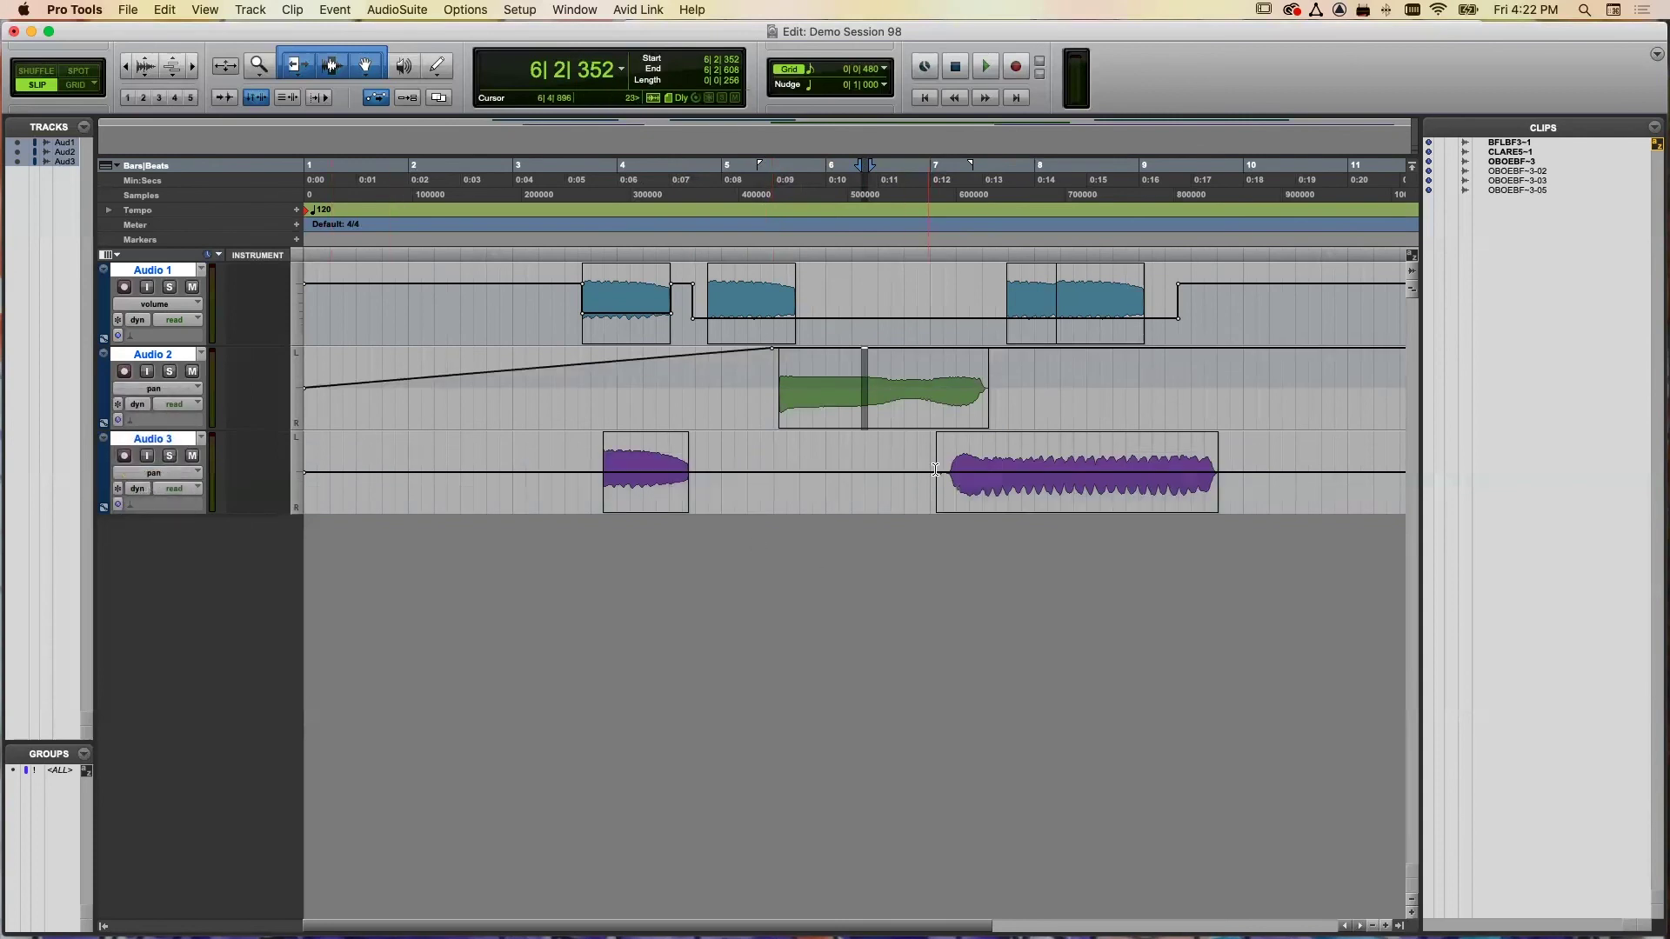
{"action": "left_click_drag", "start_coordinate": [919, 472], "coordinate": [915, 511]}
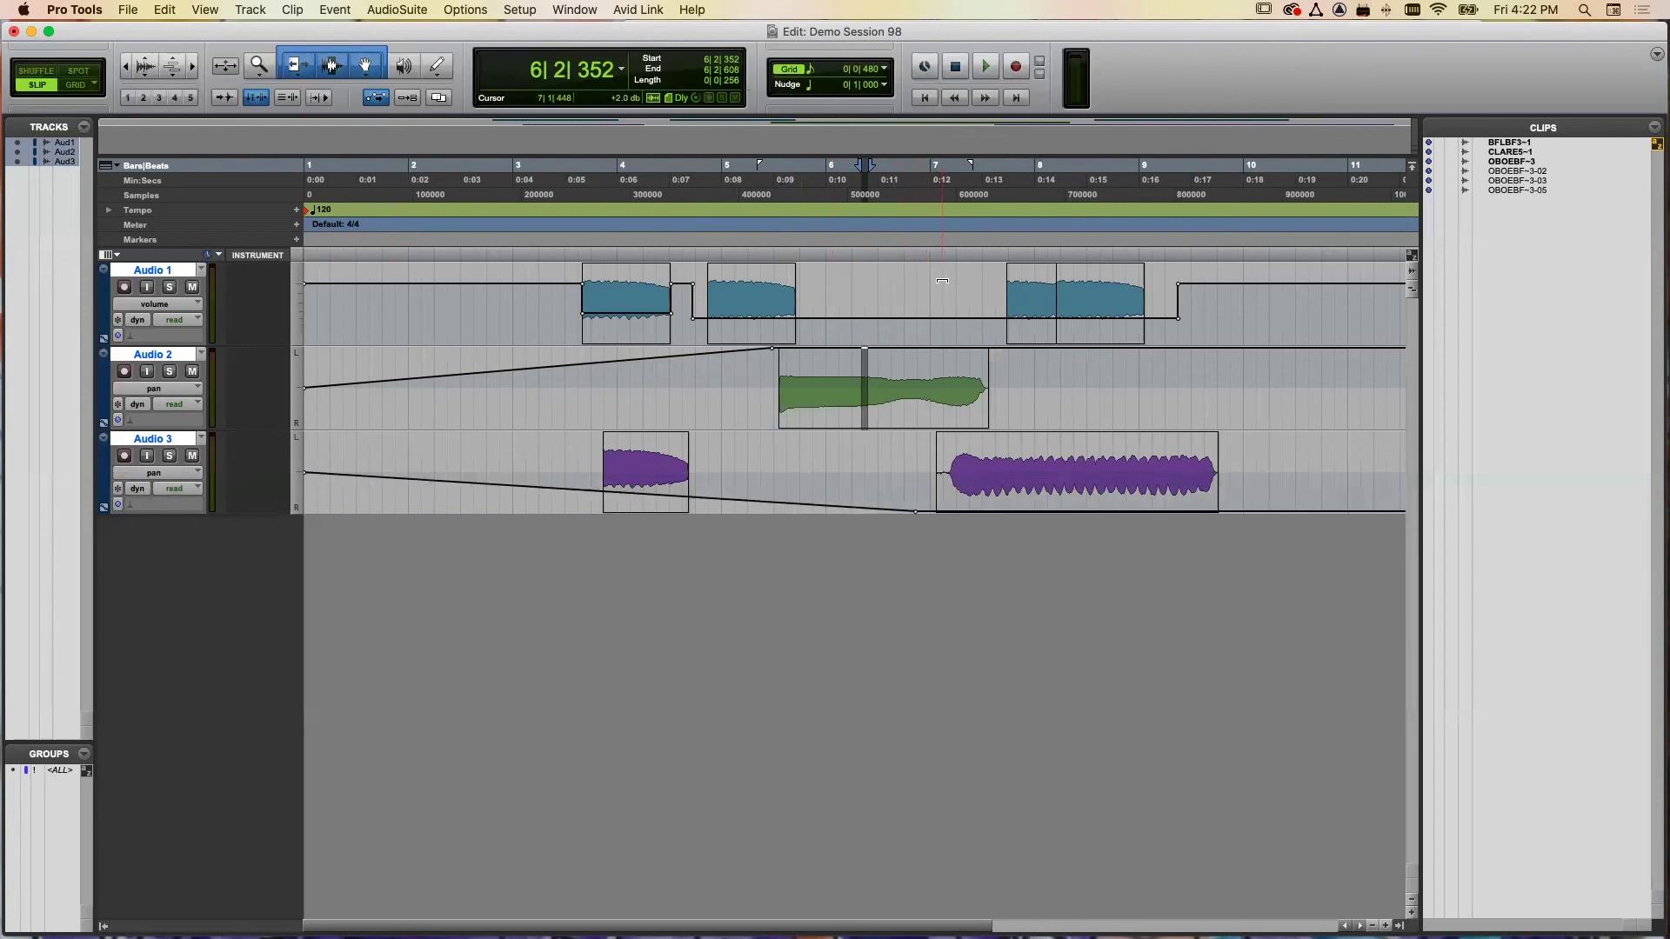
- Play the session from 6|3|256 to hear the opposite panning of CLARES-1 and BFLBF3-1, and stop playback
{"action": "left_click", "coordinate": [884, 225]}
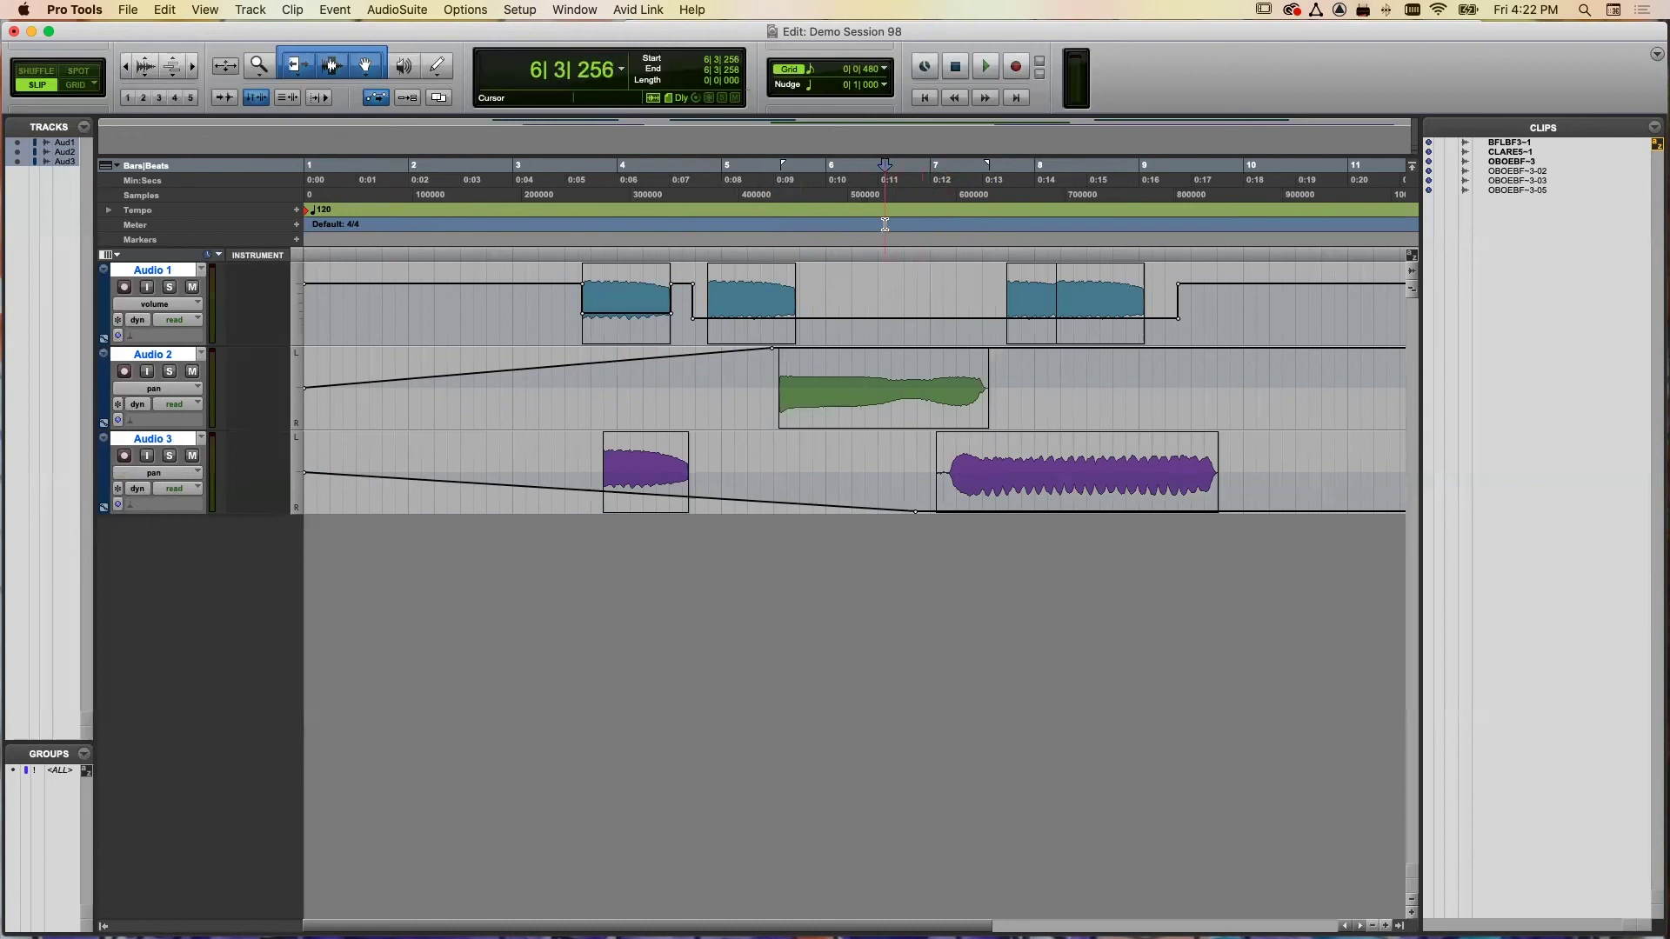
{"action": "key", "text": "space"}
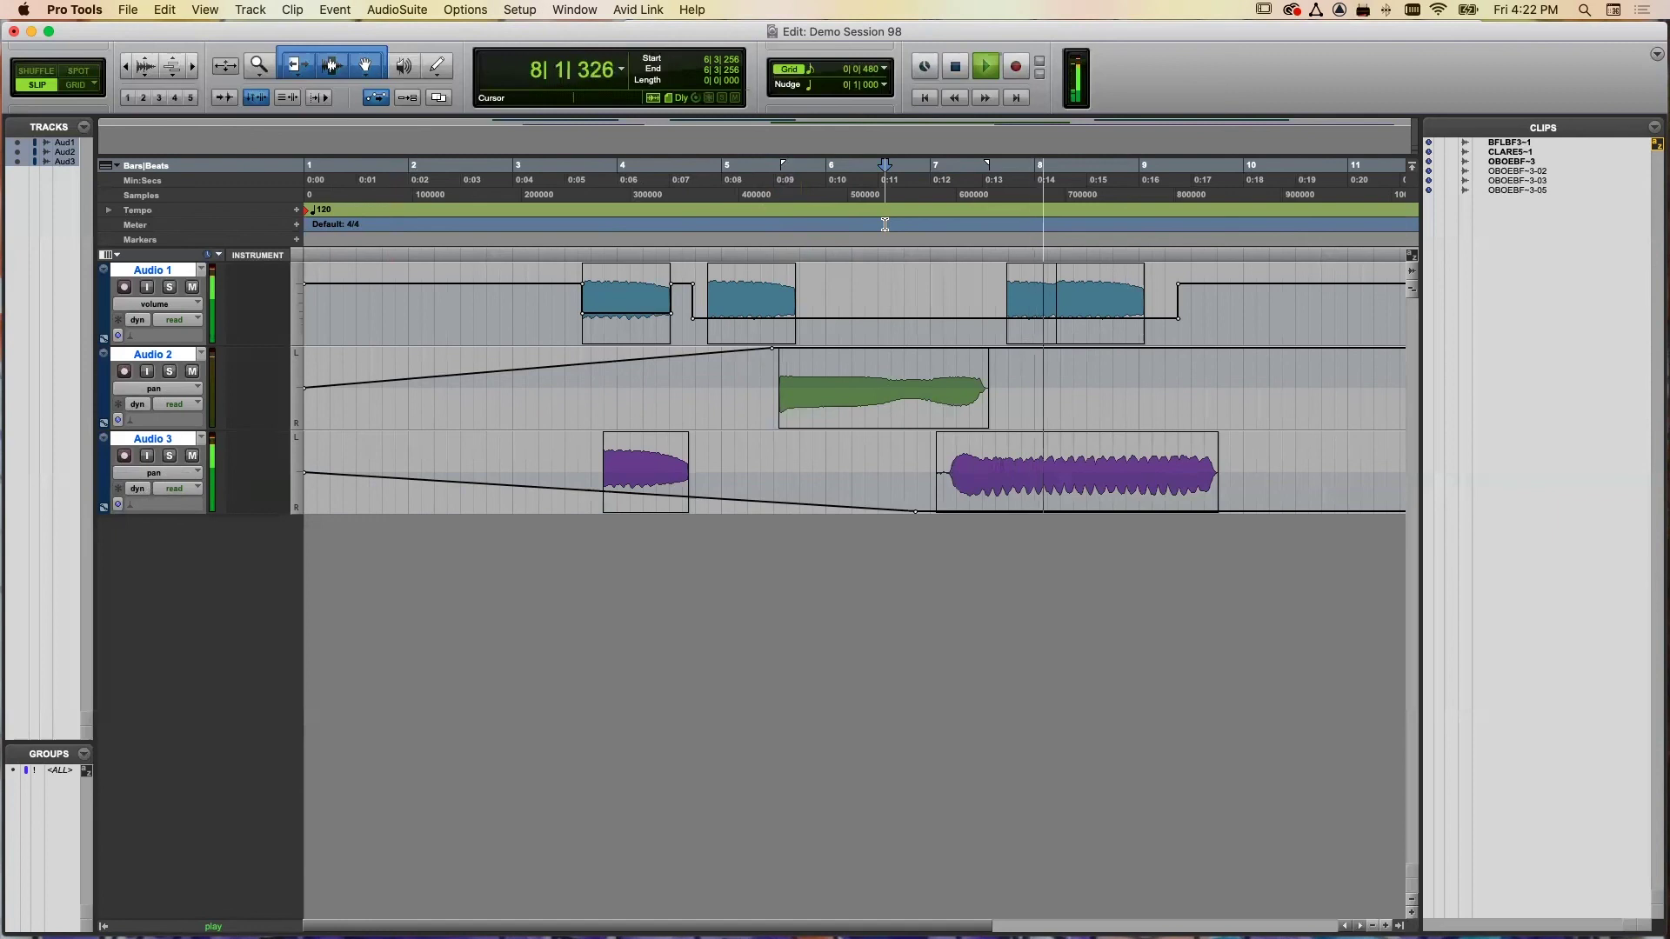
{"action": "key", "text": "space"}
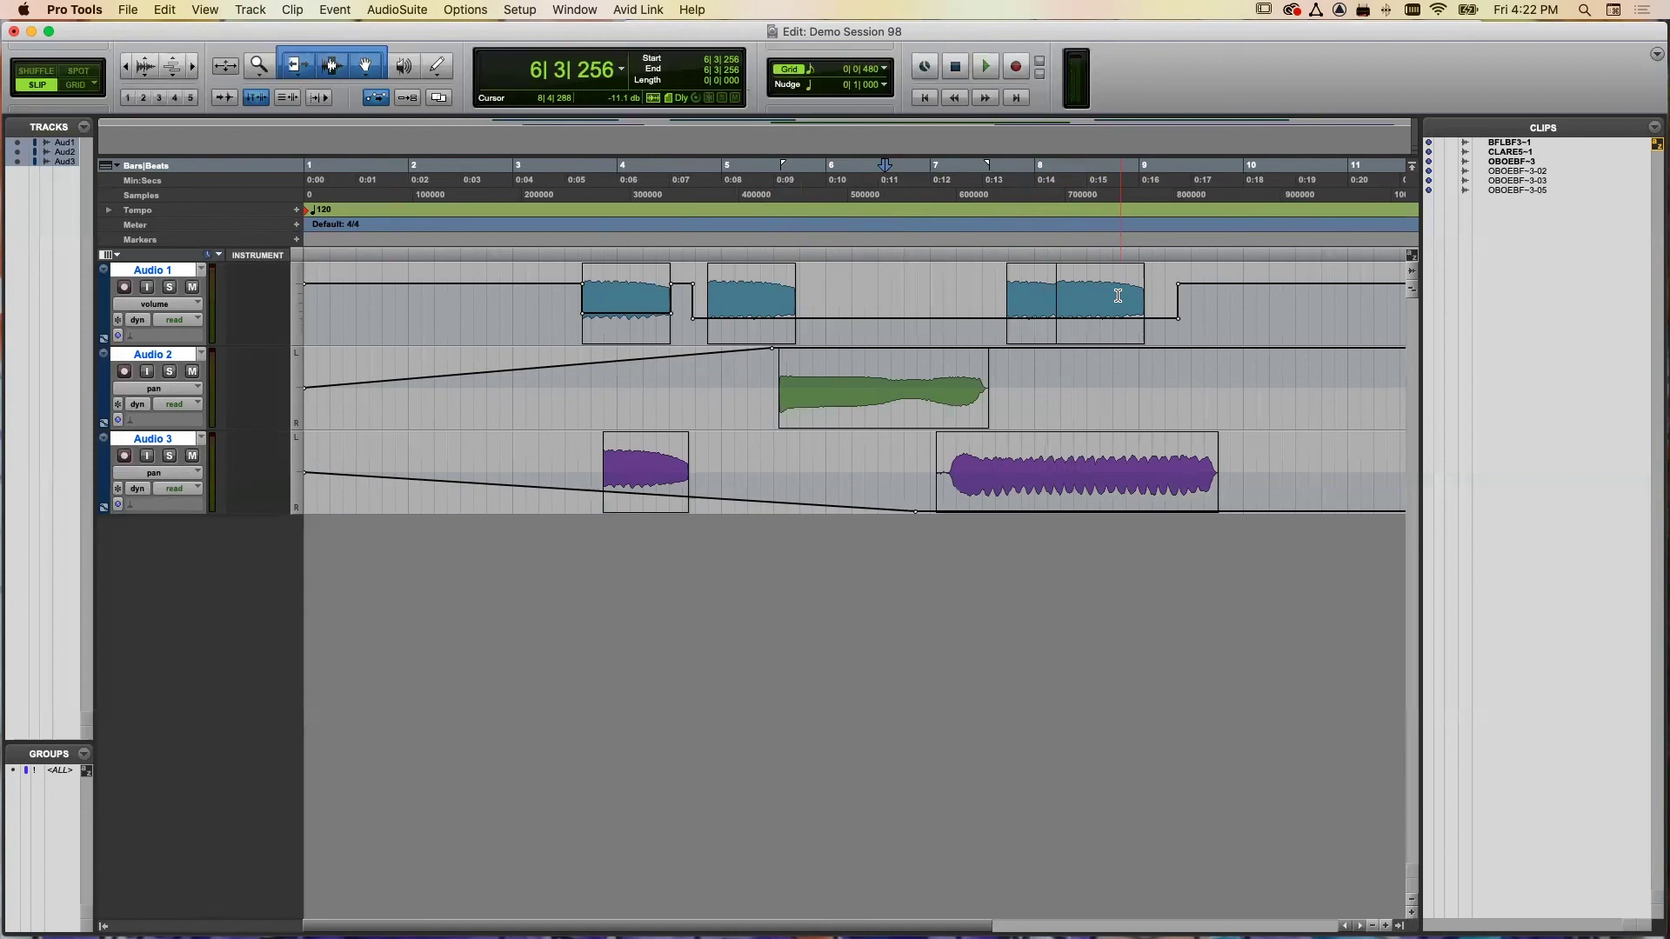
- Switch all three tracks to waveform view and select the whole CLARES-1 clip on Audio 2
{"action": "left_click", "coordinate": [157, 305]}
{"action": "left_click", "coordinate": [166, 291], "text": "alt"}
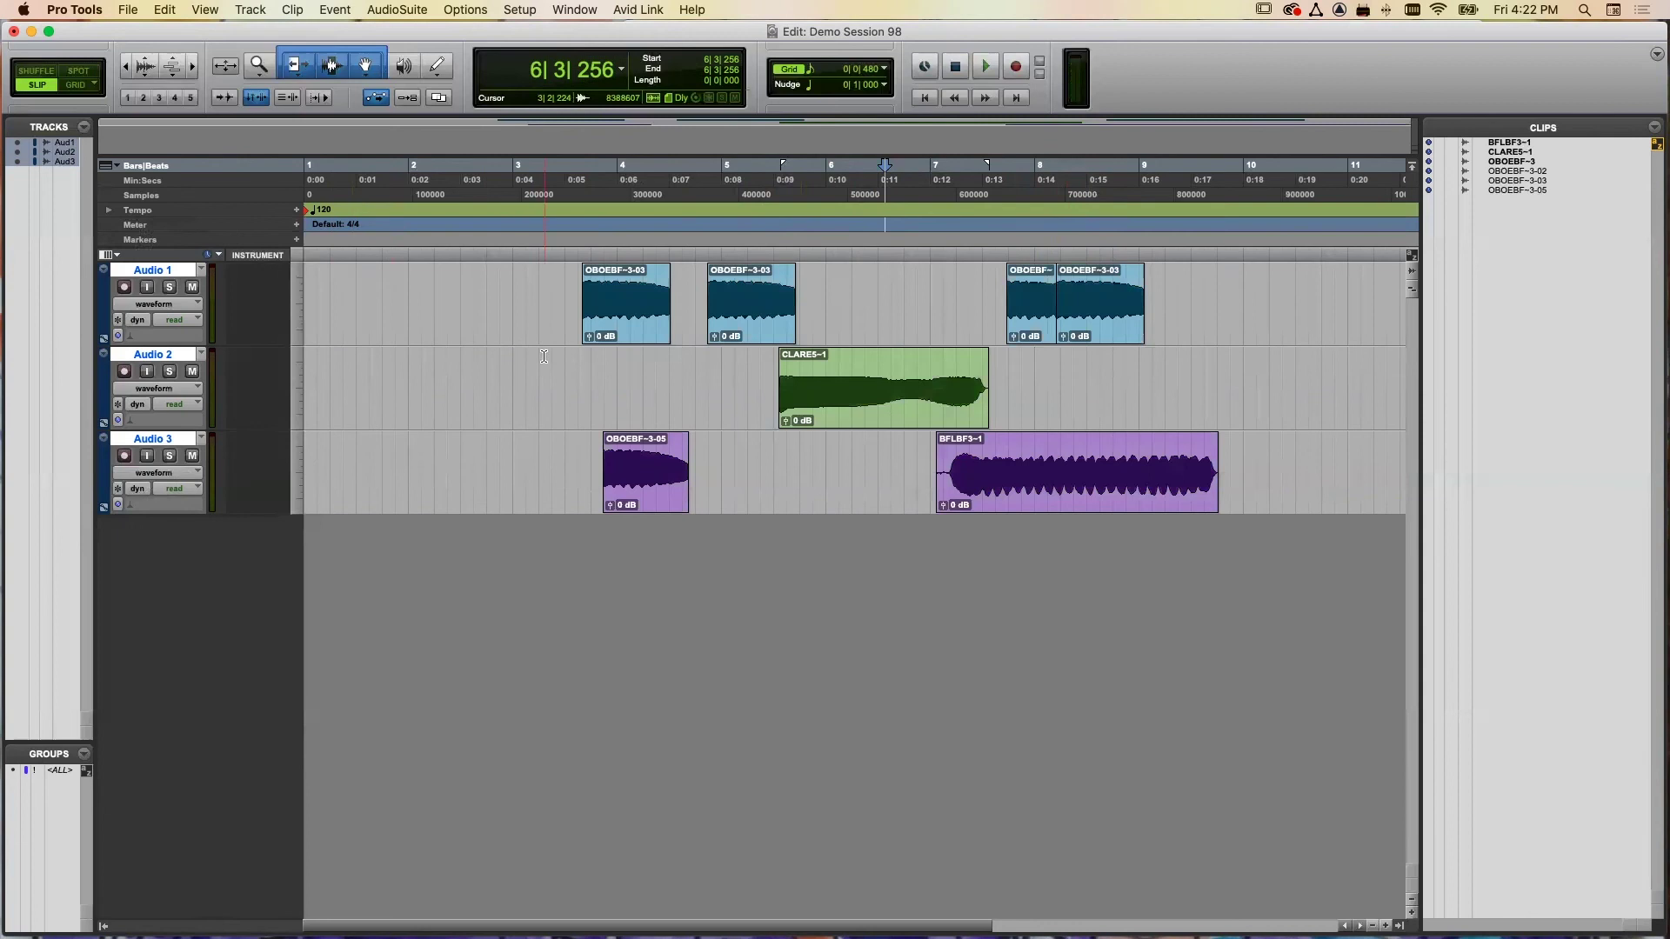
{"action": "left_click", "coordinate": [890, 384]}
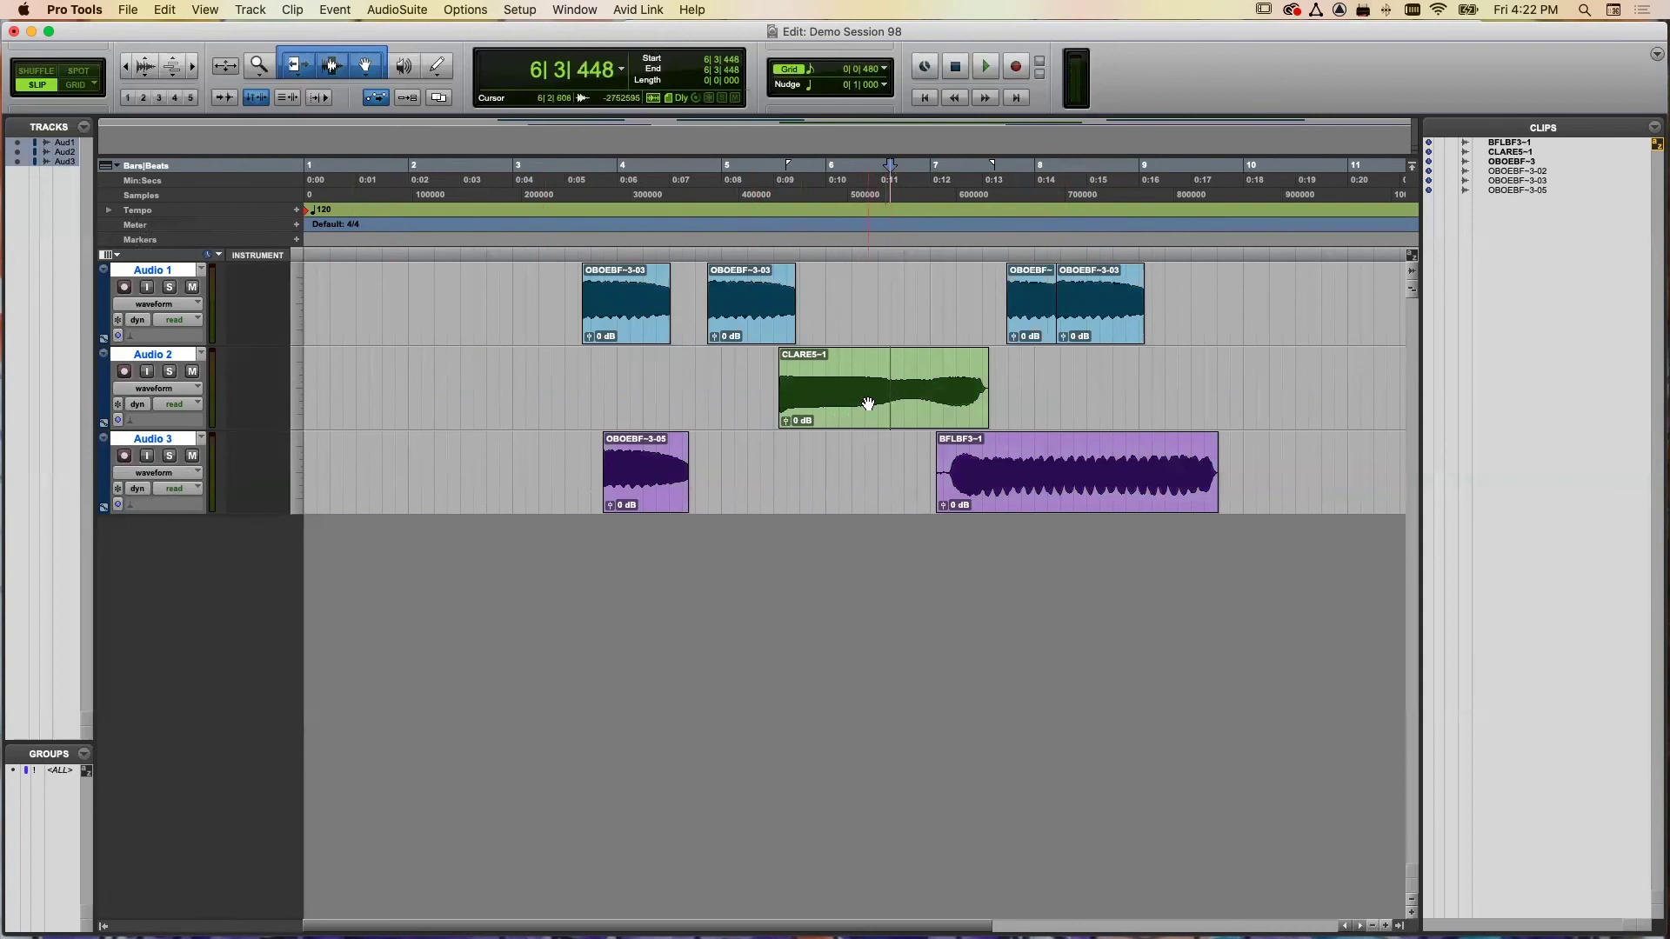
{"action": "left_click", "coordinate": [867, 357]}
{"action": "double_click", "coordinate": [893, 417]}
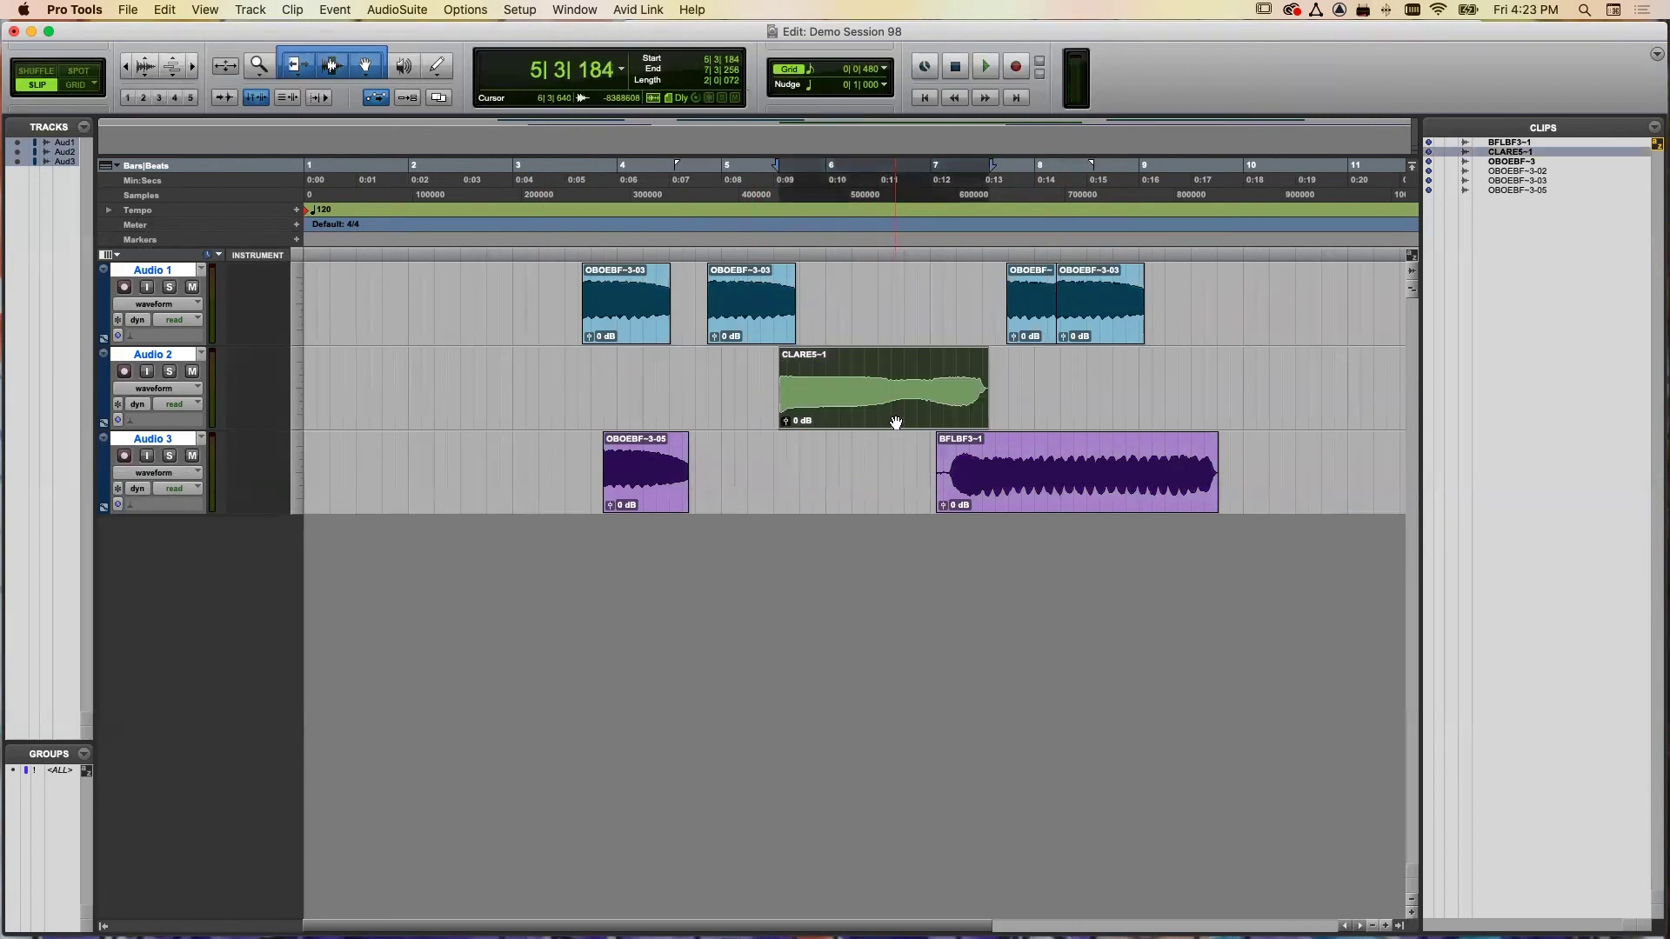
- Inspect the volume and pan automation under CLARES-1 on Audio 2, and return the track to waveform view
{"action": "left_click", "coordinate": [160, 395]}
{"action": "left_click", "coordinate": [156, 408]}
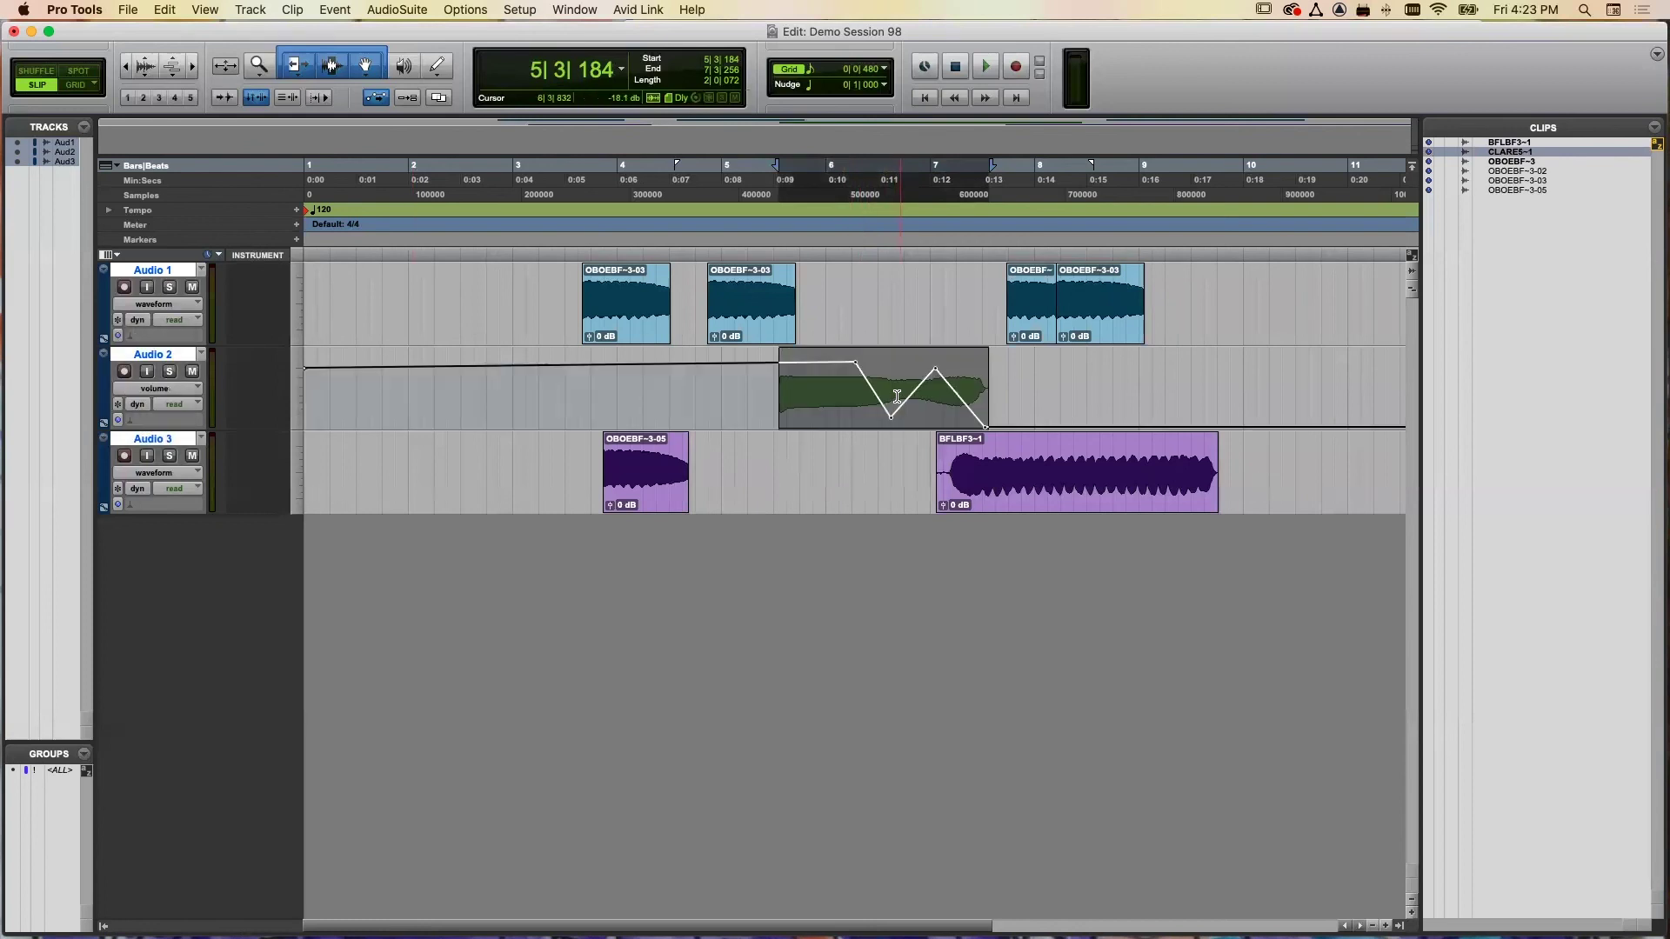
{"action": "left_click", "coordinate": [176, 389]}
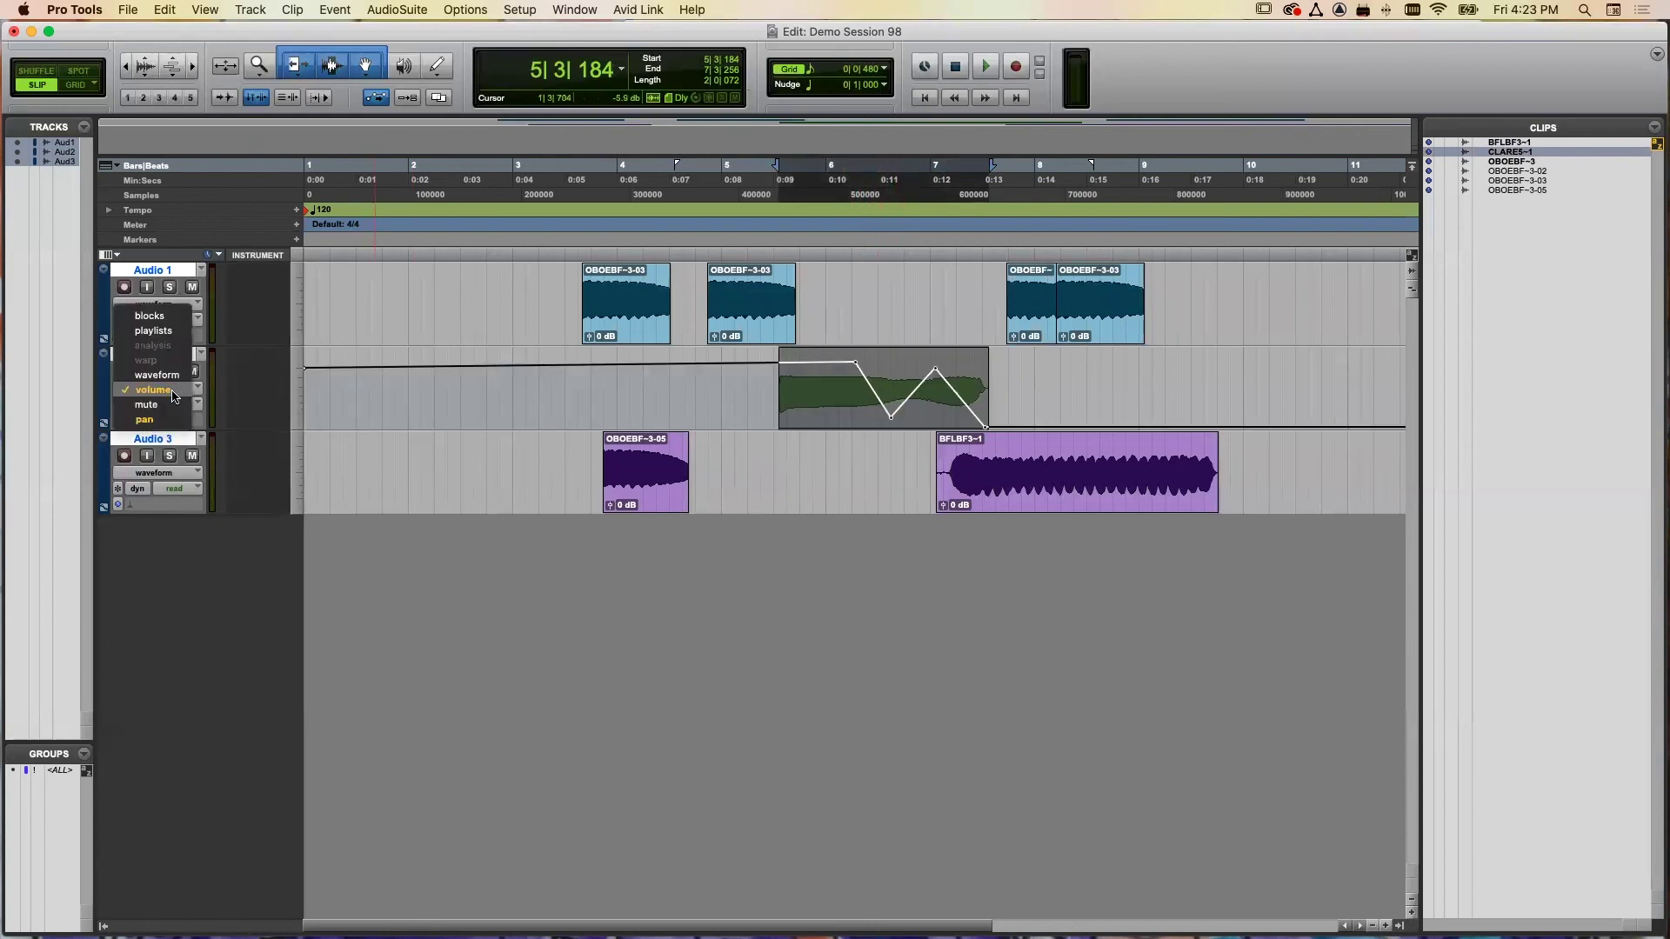
{"action": "left_click", "coordinate": [156, 428]}
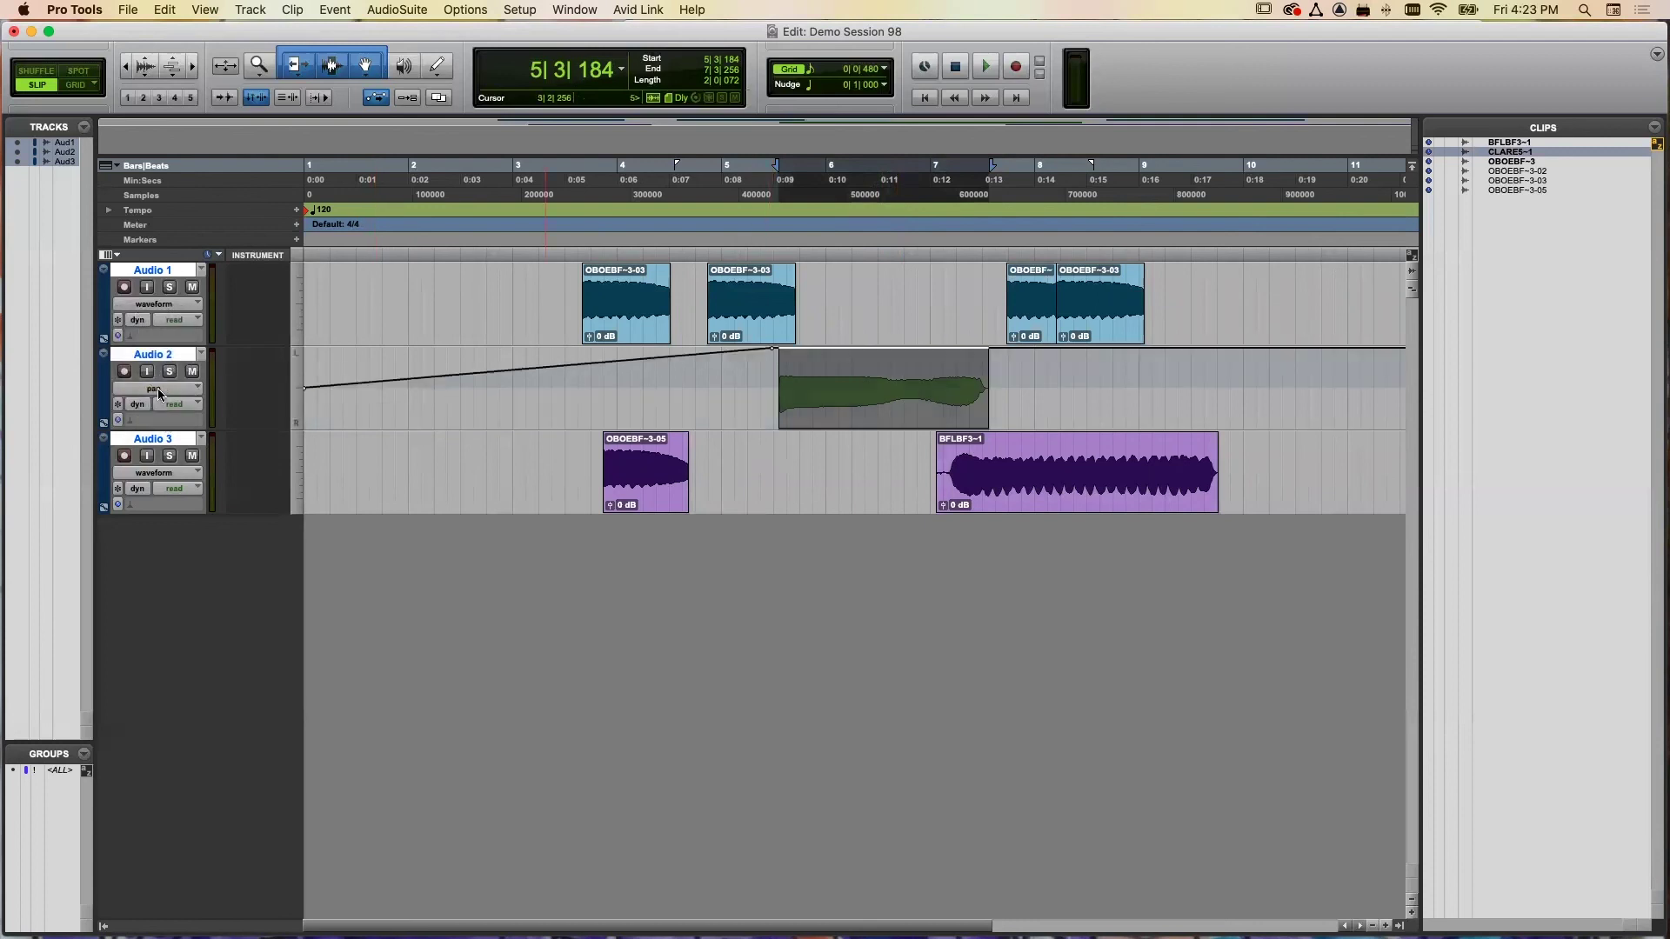
{"action": "left_click", "coordinate": [158, 387]}
{"action": "left_click", "coordinate": [641, 339]}
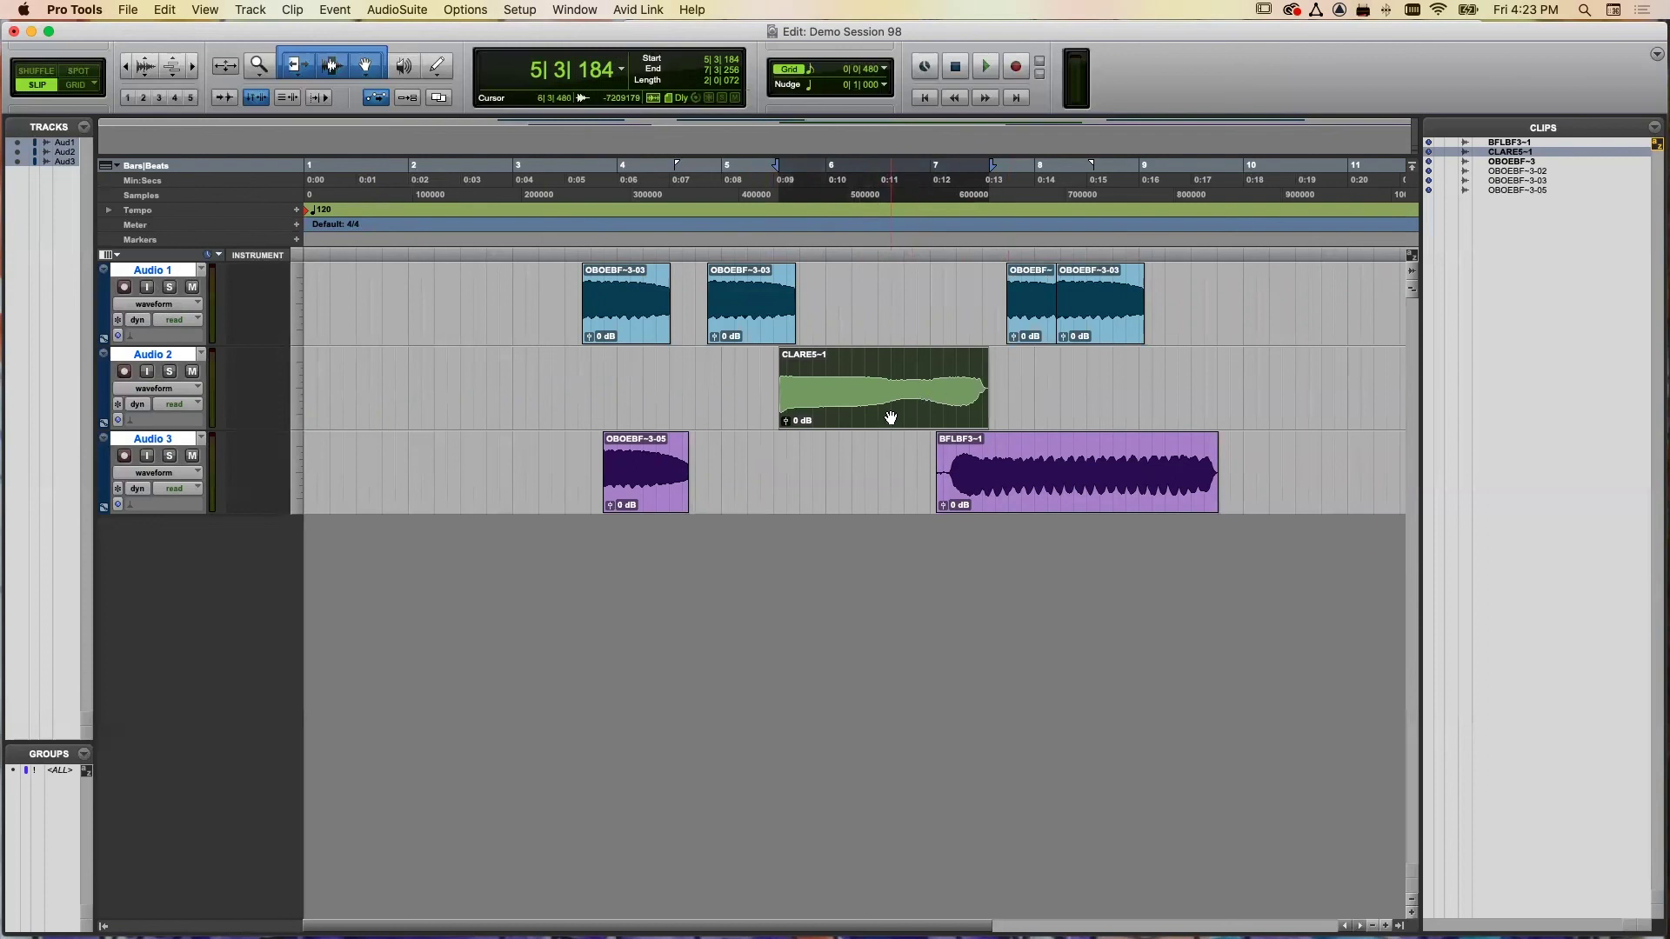
- Move CLARES-1 on Audio 2 earlier to 1|3|696, check its volume and pan automation, and return the track to waveform view
{"action": "left_click_drag", "start_coordinate": [891, 417], "coordinate": [480, 425]}
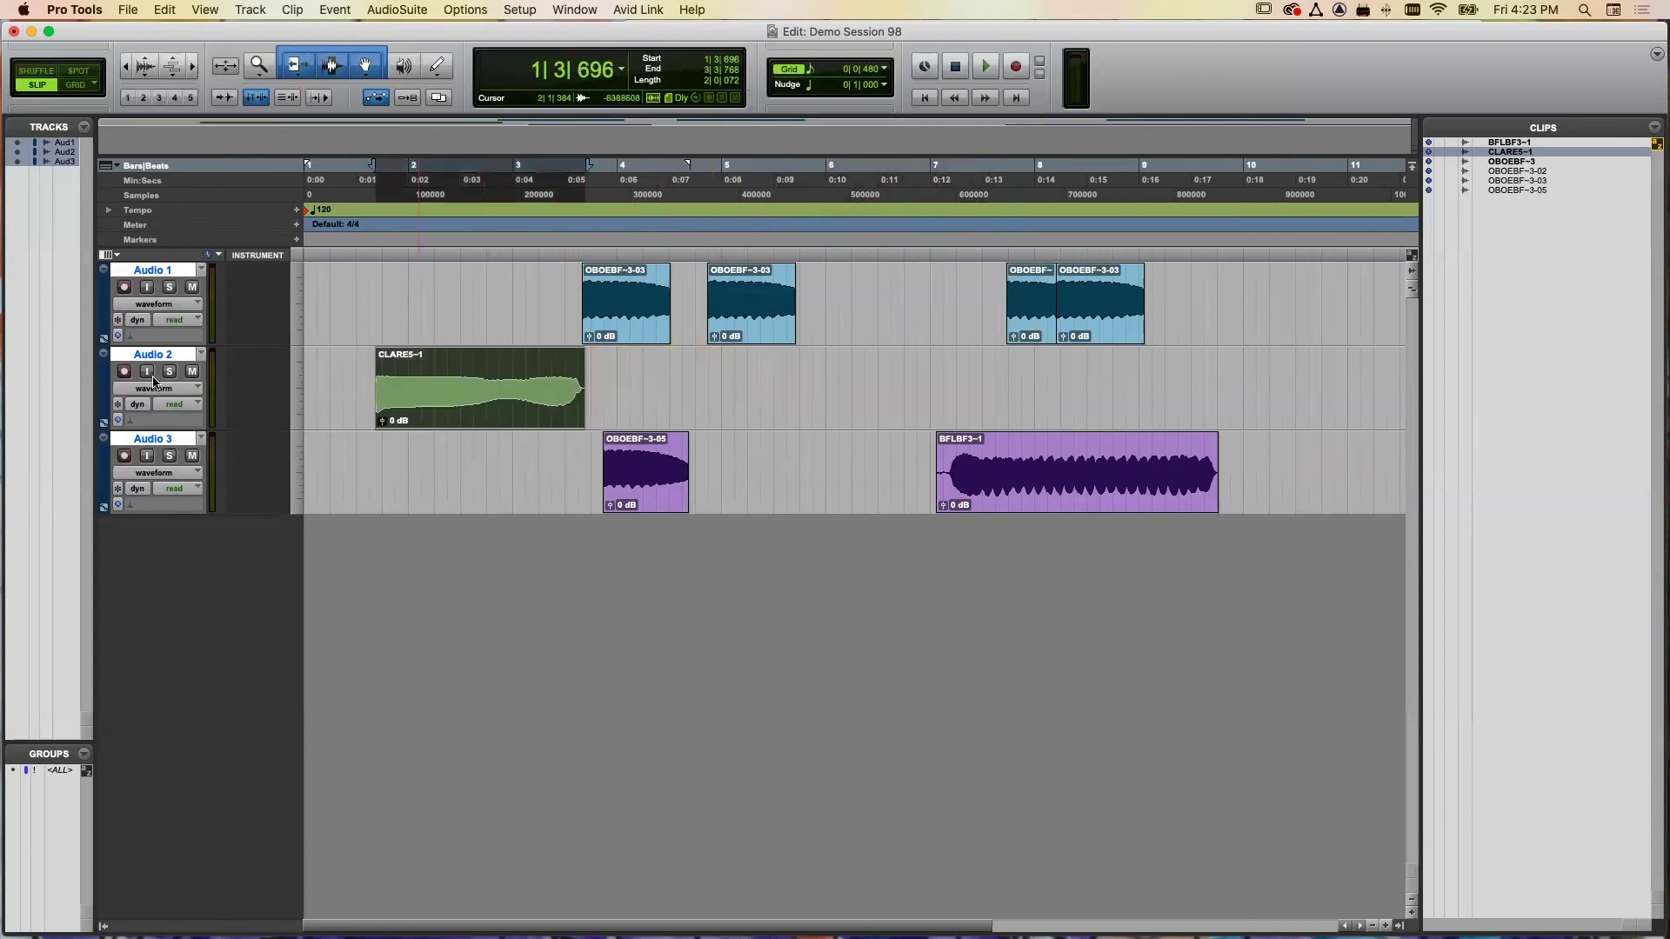
{"action": "left_click", "coordinate": [166, 392]}
{"action": "left_click", "coordinate": [163, 401]}
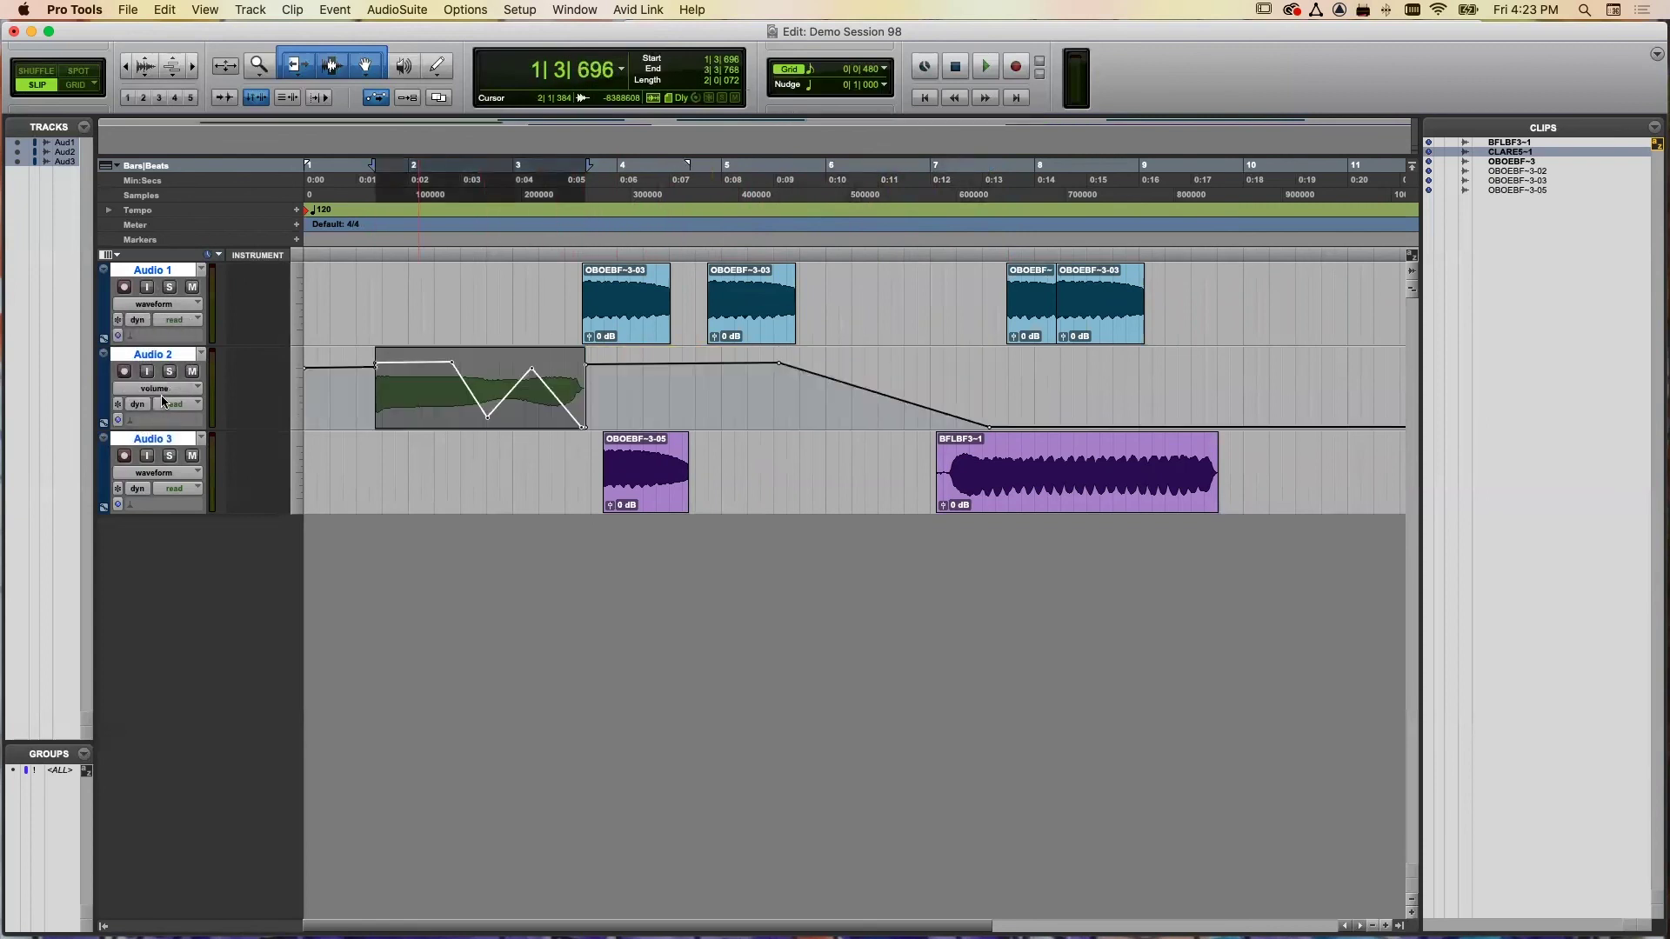
{"action": "left_click", "coordinate": [166, 392]}
{"action": "left_click", "coordinate": [165, 419]}
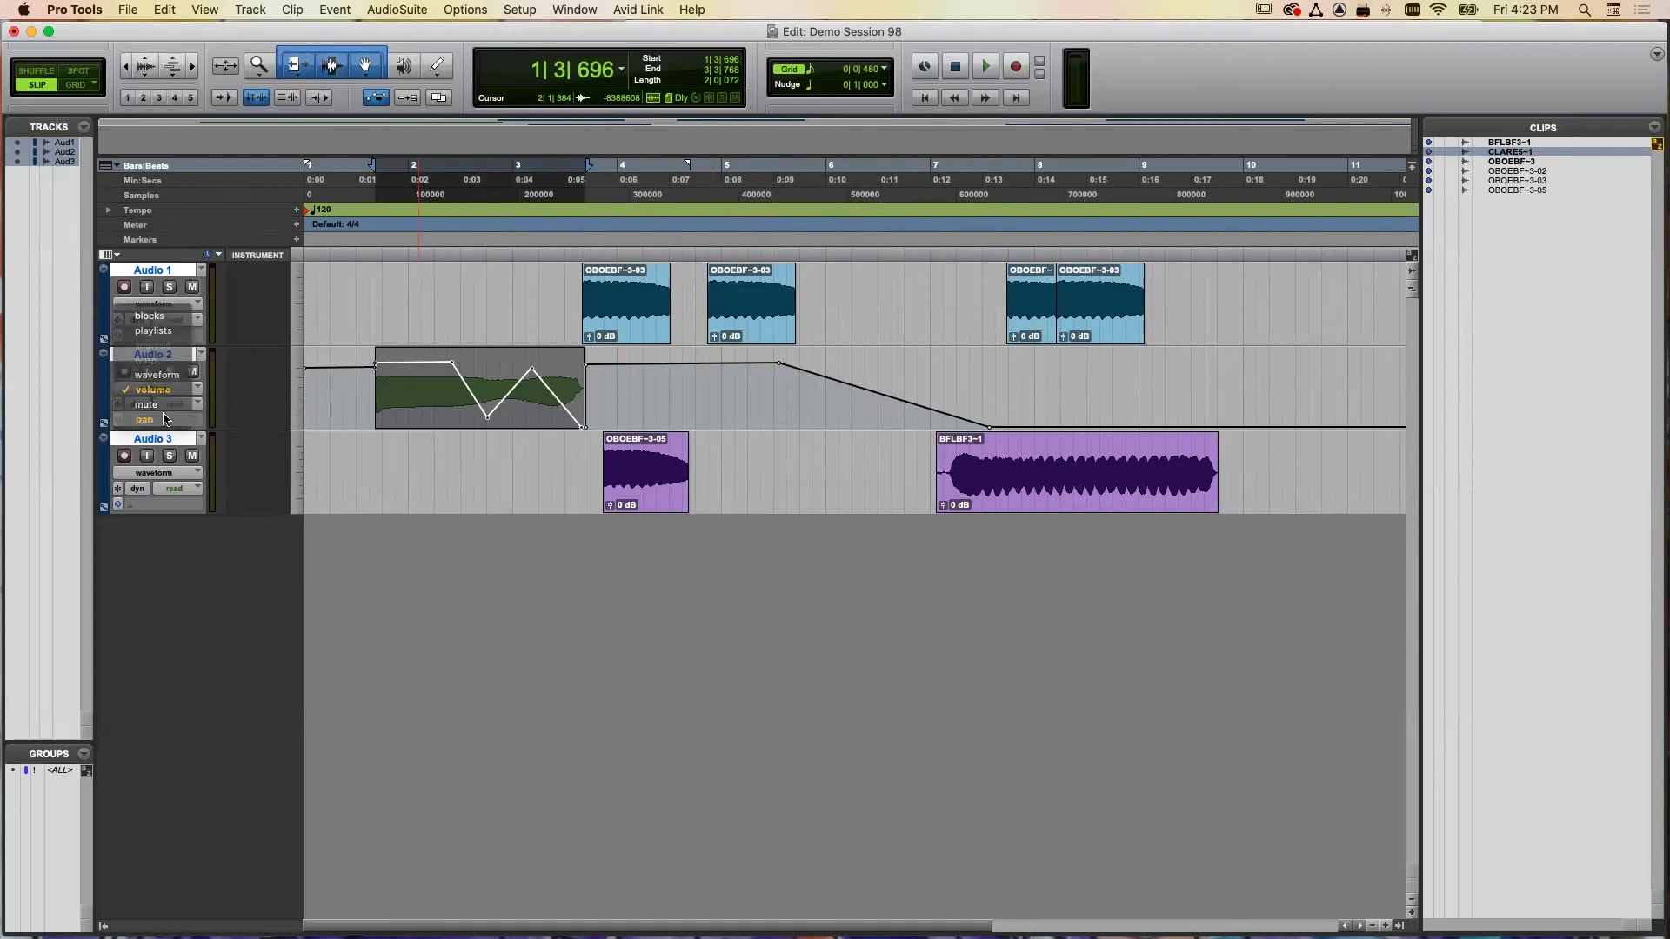
{"action": "left_click", "coordinate": [166, 389]}
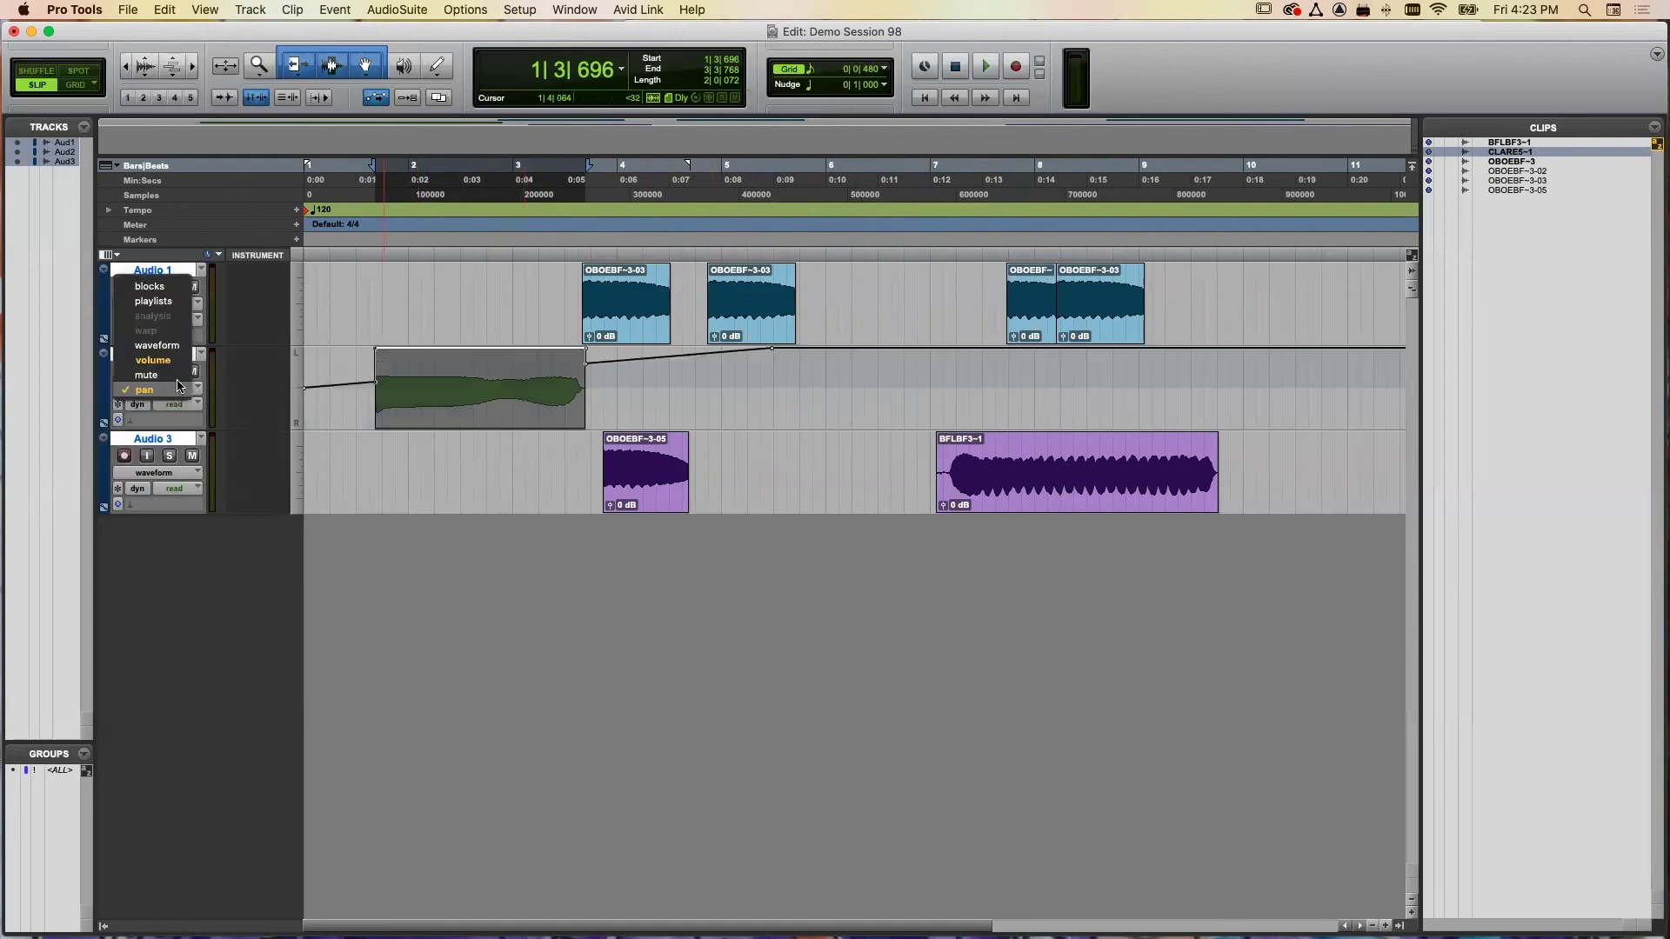
{"action": "left_click", "coordinate": [174, 352]}
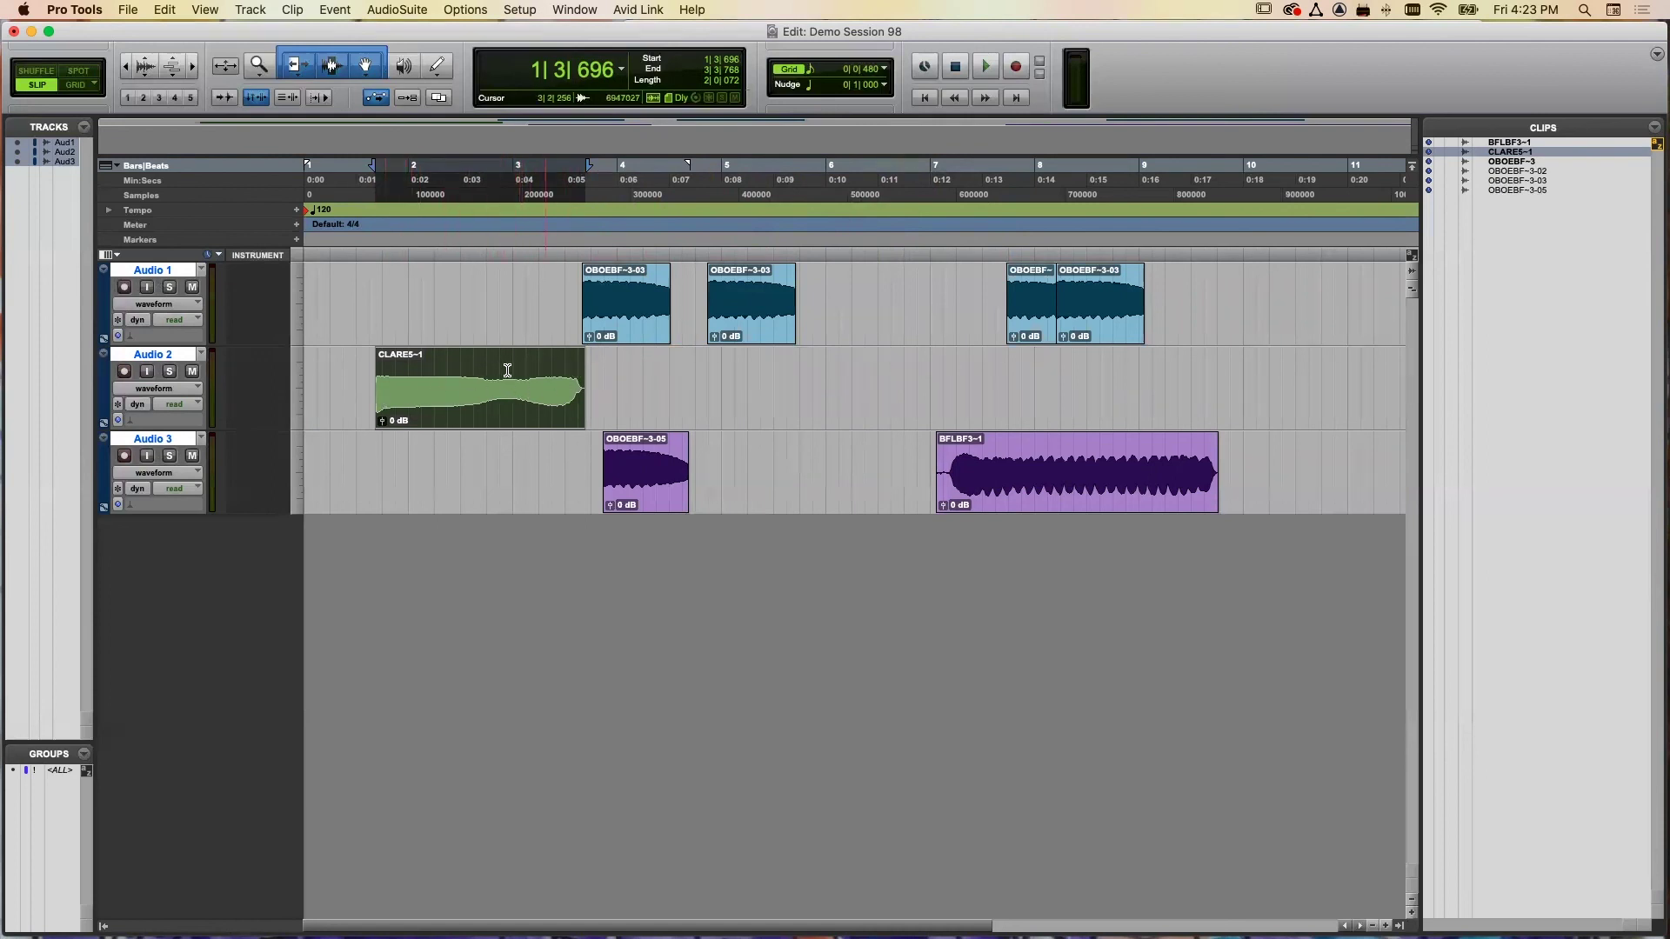
- Copy CLARES-1 from Audio 2 to the same position on Audio 3 and show the volume automation on both tracks
{"action": "left_click_drag", "start_coordinate": [476, 421], "coordinate": [474, 465]}
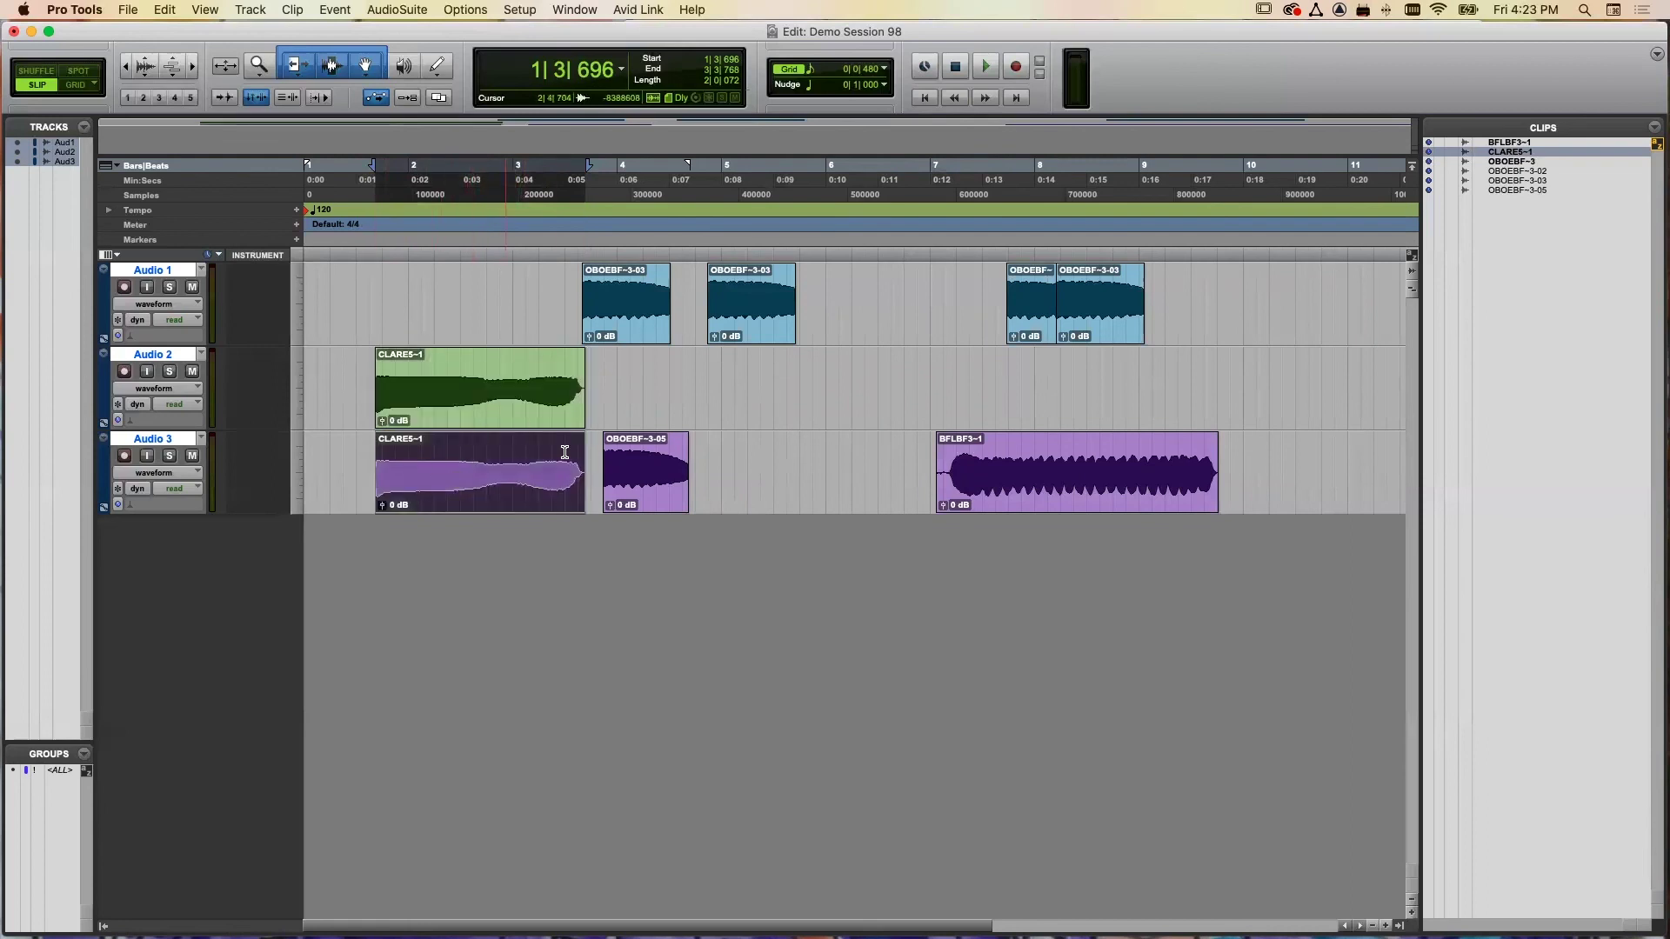
{"action": "left_click", "coordinate": [149, 472]}
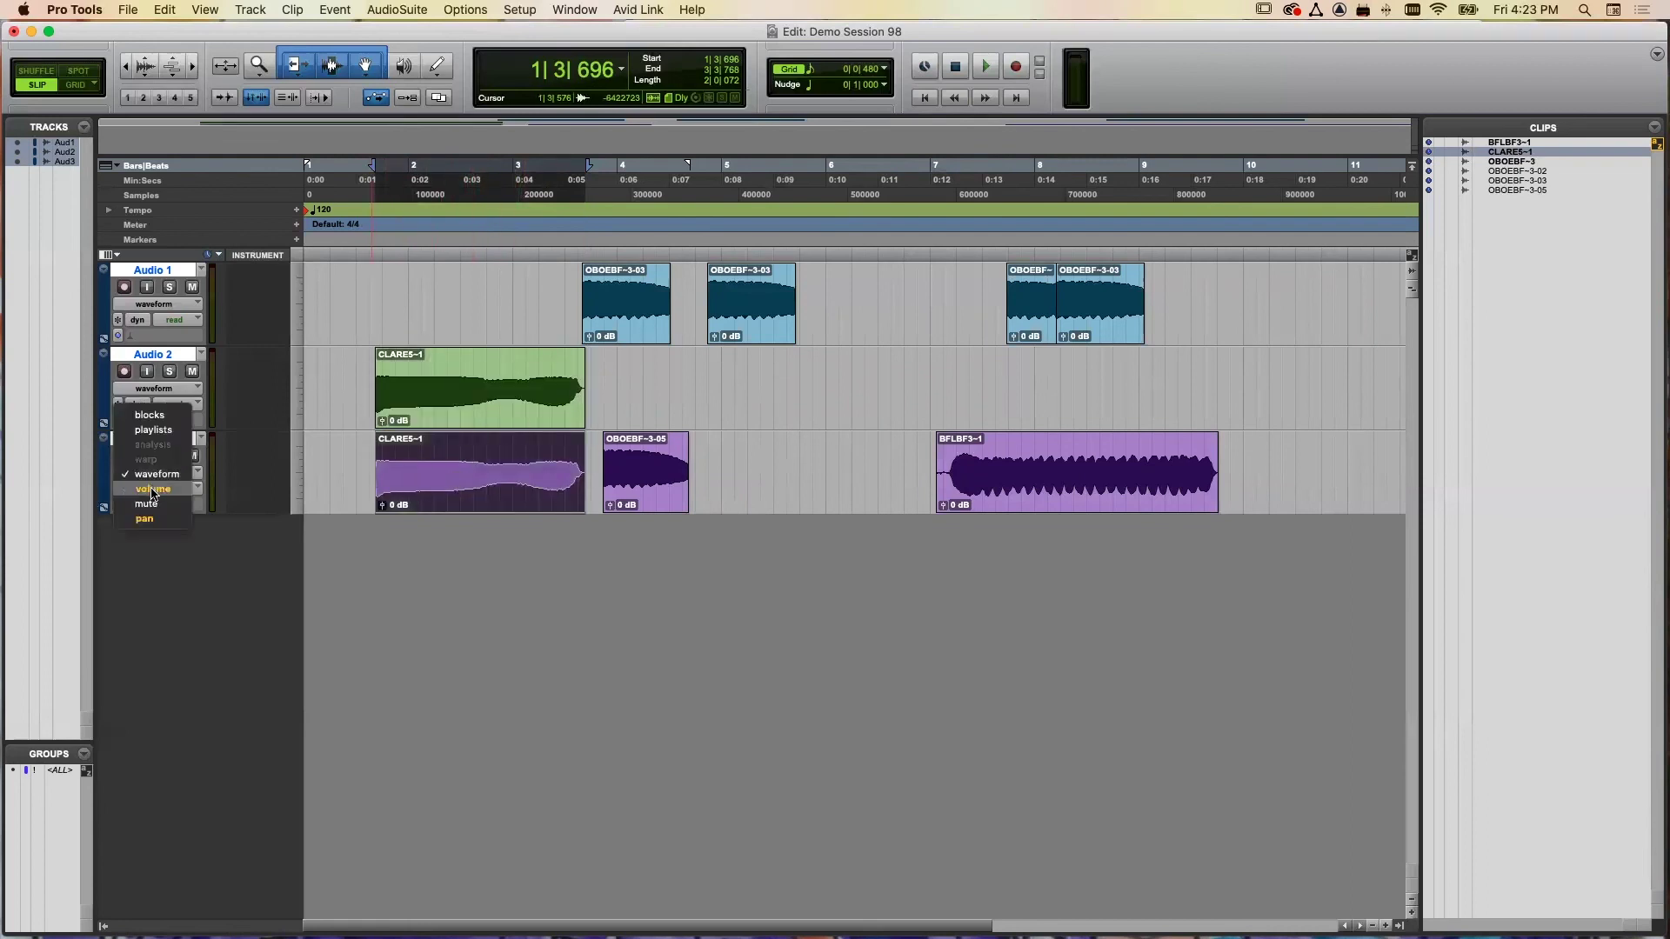
{"action": "left_click", "coordinate": [153, 485]}
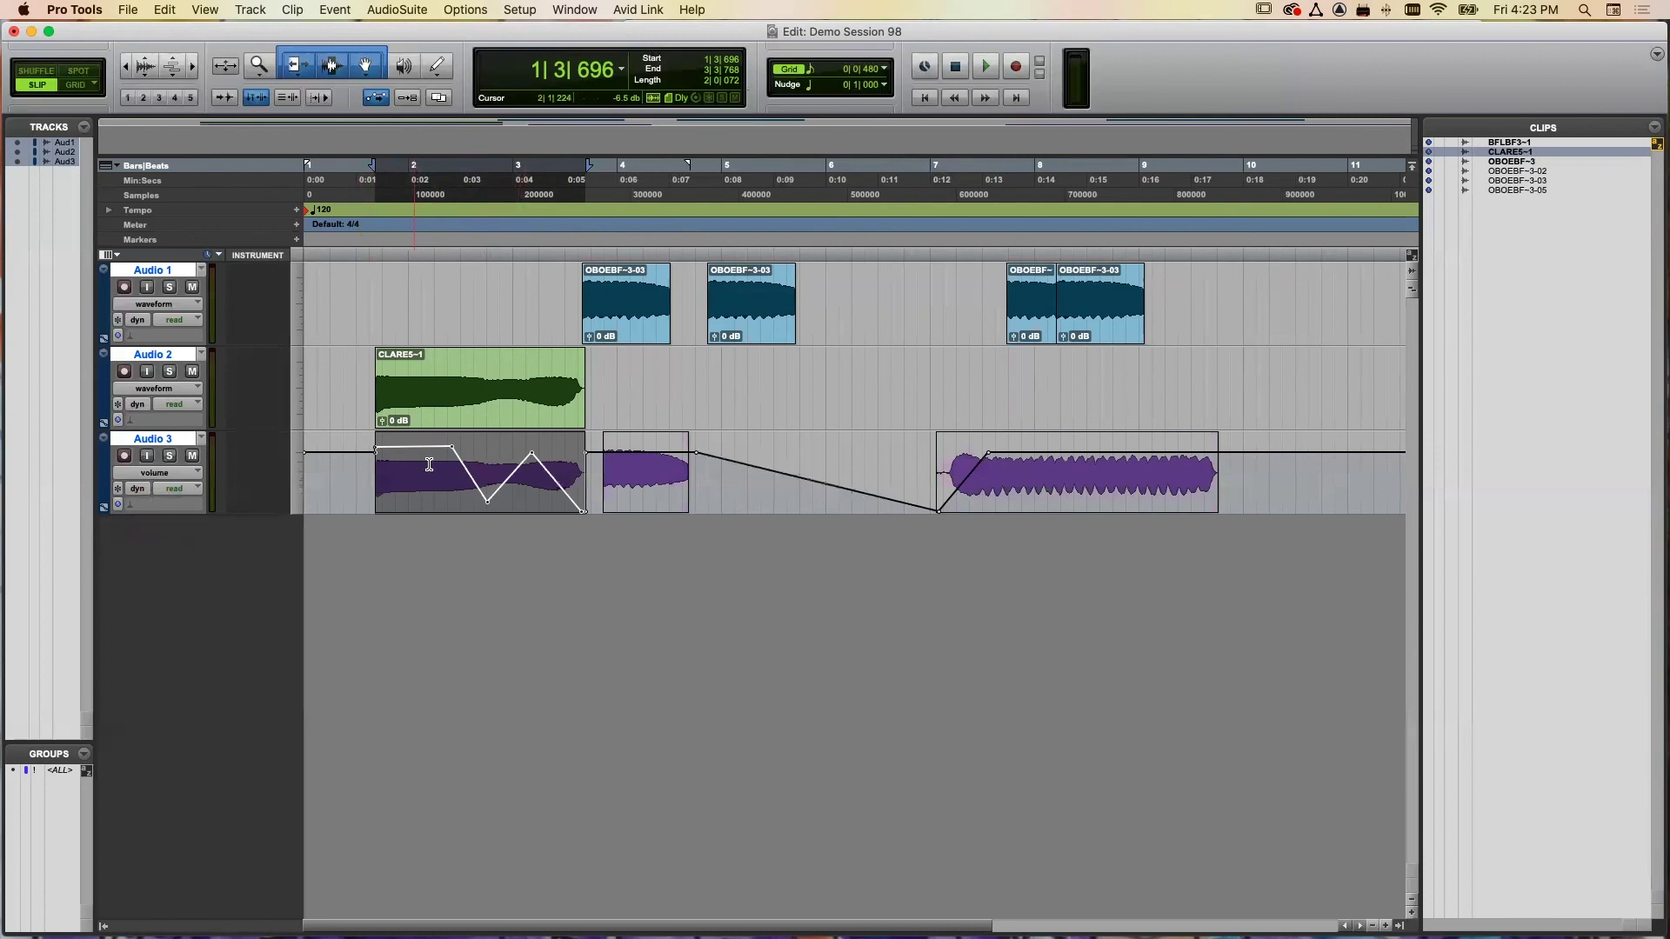
{"action": "left_click", "coordinate": [164, 390]}
{"action": "left_click", "coordinate": [168, 407]}
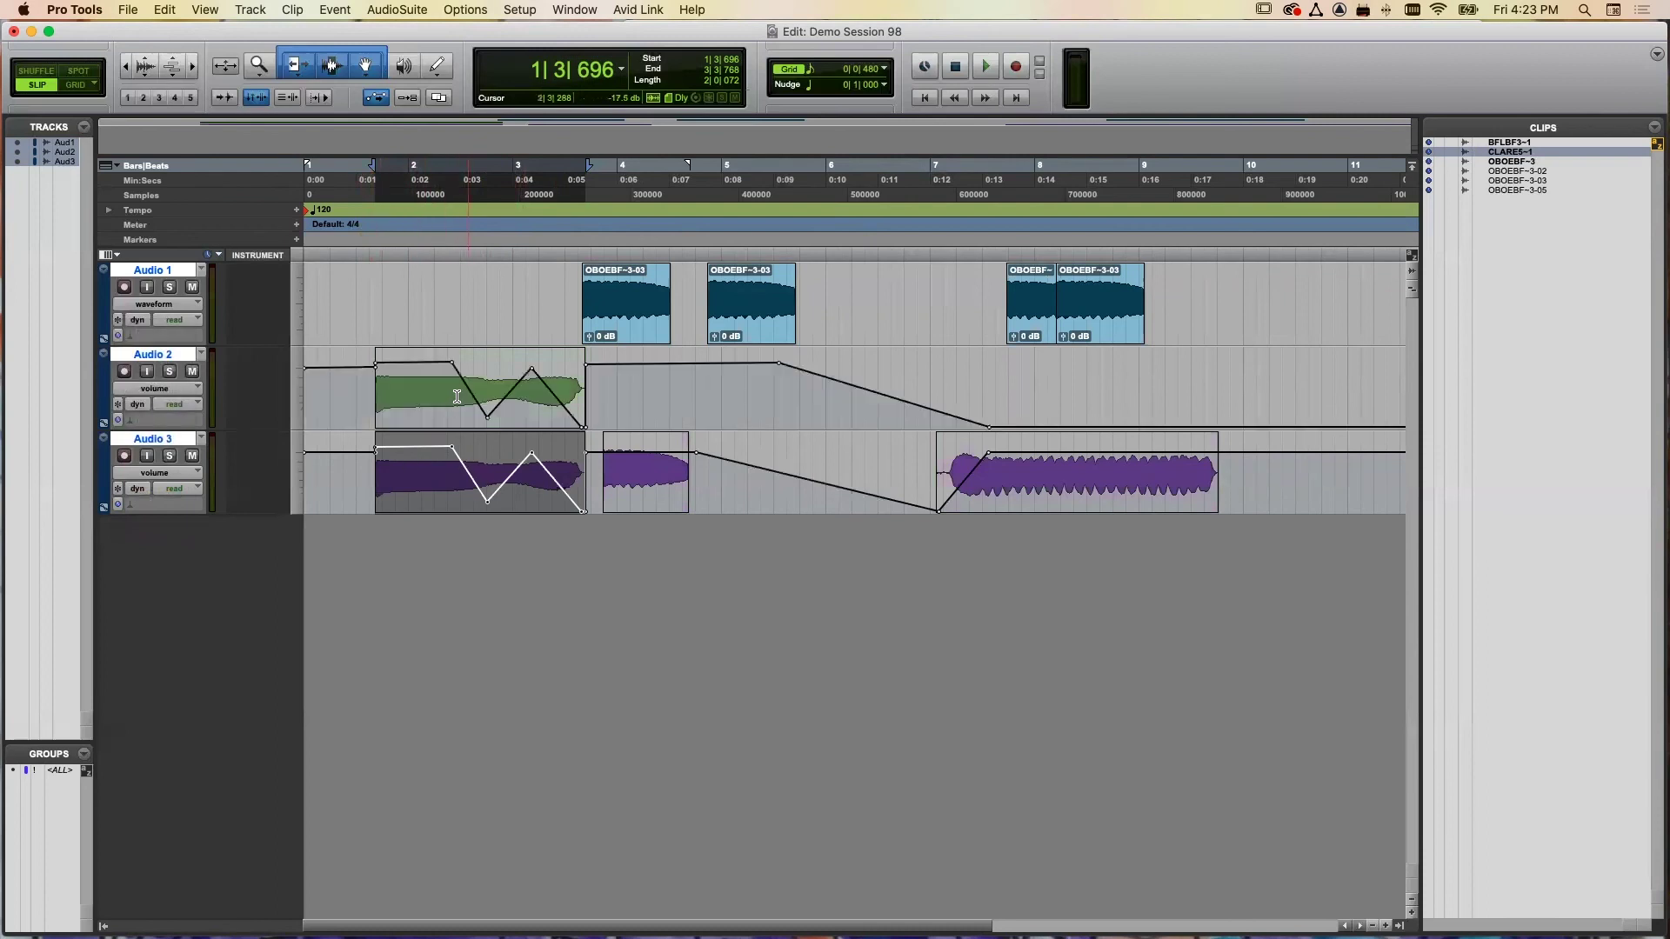
- Switch all tracks to pan view and place a new CLARES-1 from the clip list on Audio 3 at 4|4|544
{"action": "left_click", "coordinate": [160, 392]}
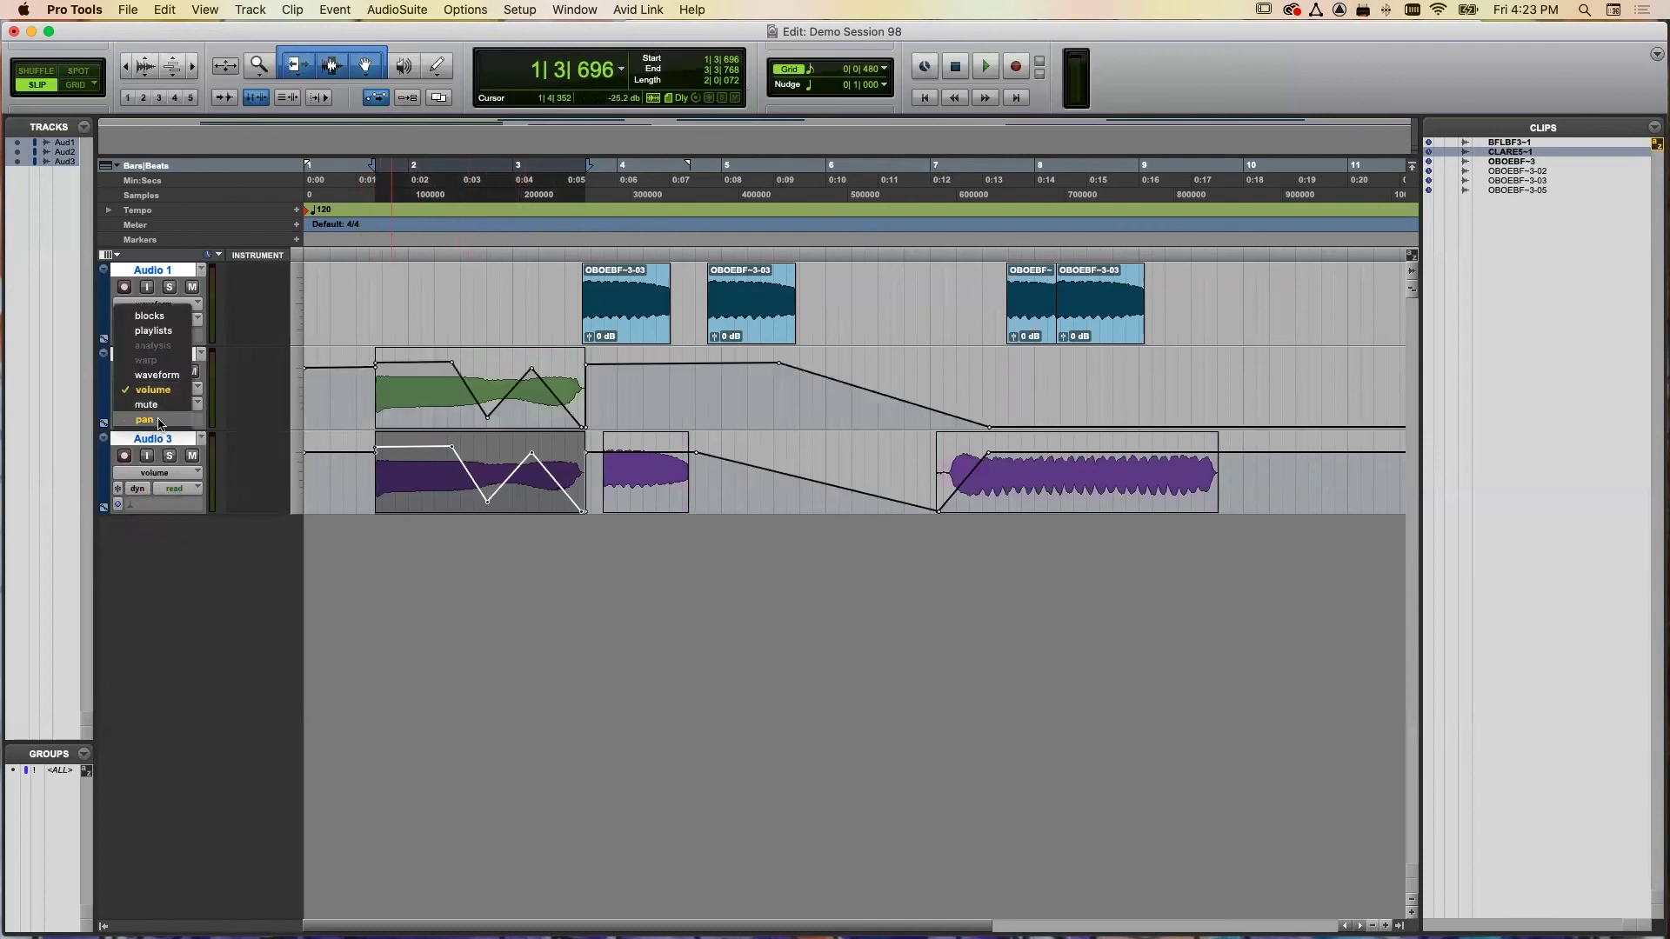
{"action": "left_click", "coordinate": [165, 426], "text": "alt"}
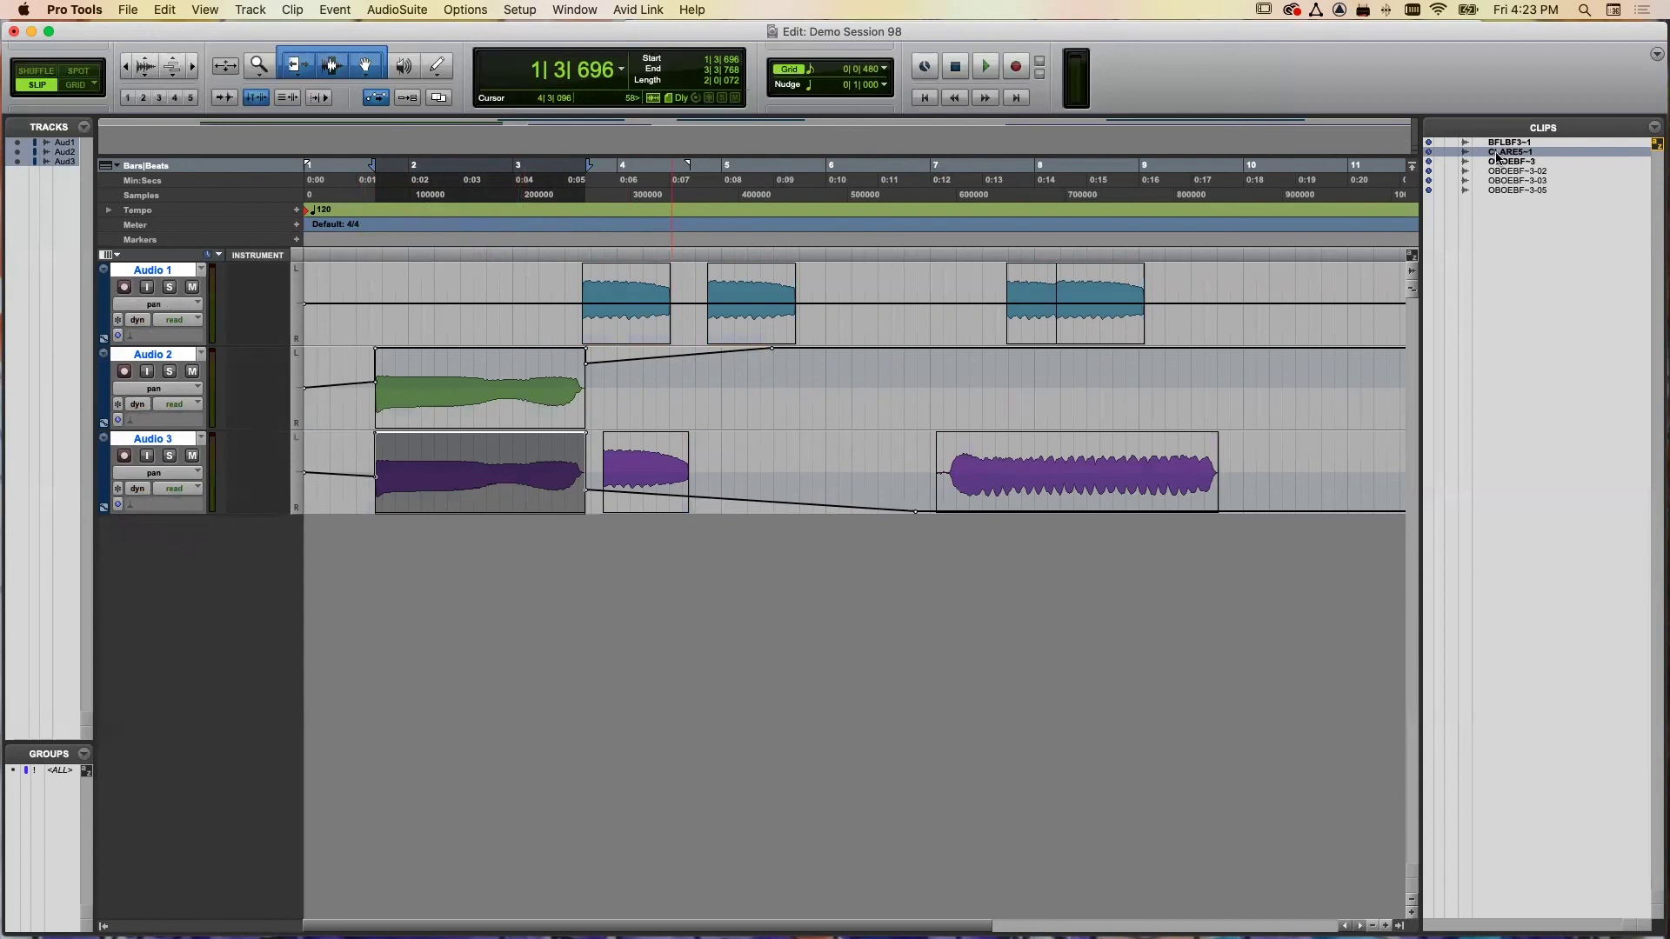
{"action": "left_click_drag", "start_coordinate": [1504, 155], "coordinate": [711, 476]}
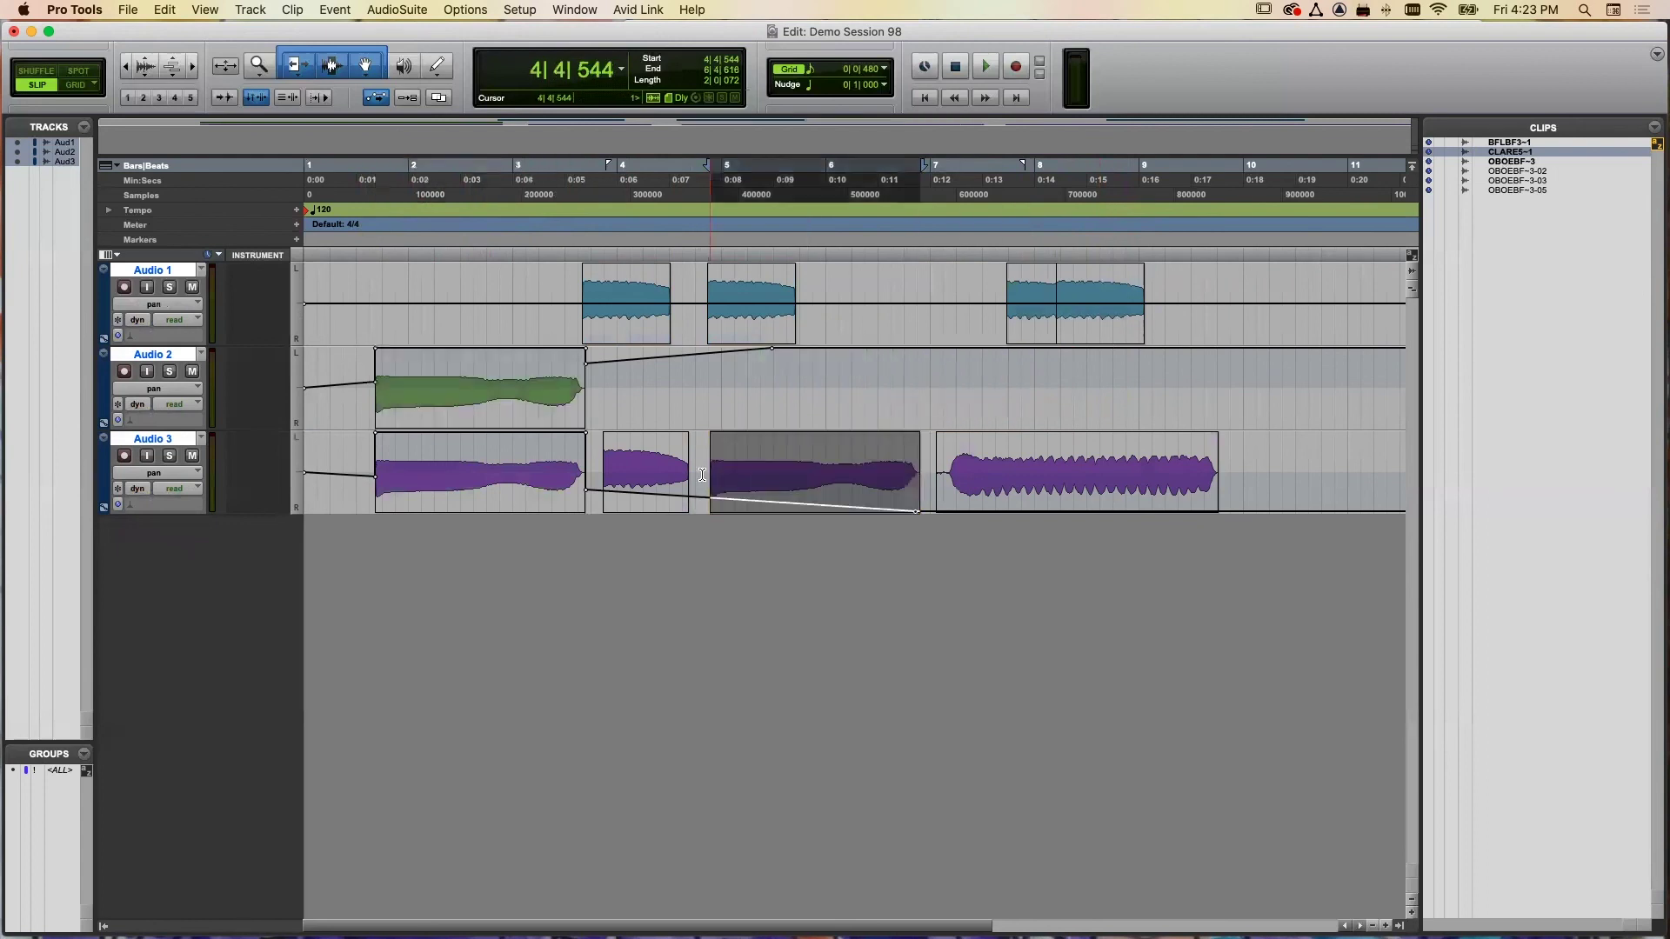
- Examine the newly placed CLARES-1 on Audio 3 in waveform and volume views, and return the track to pan view
{"action": "left_click", "coordinate": [171, 474]}
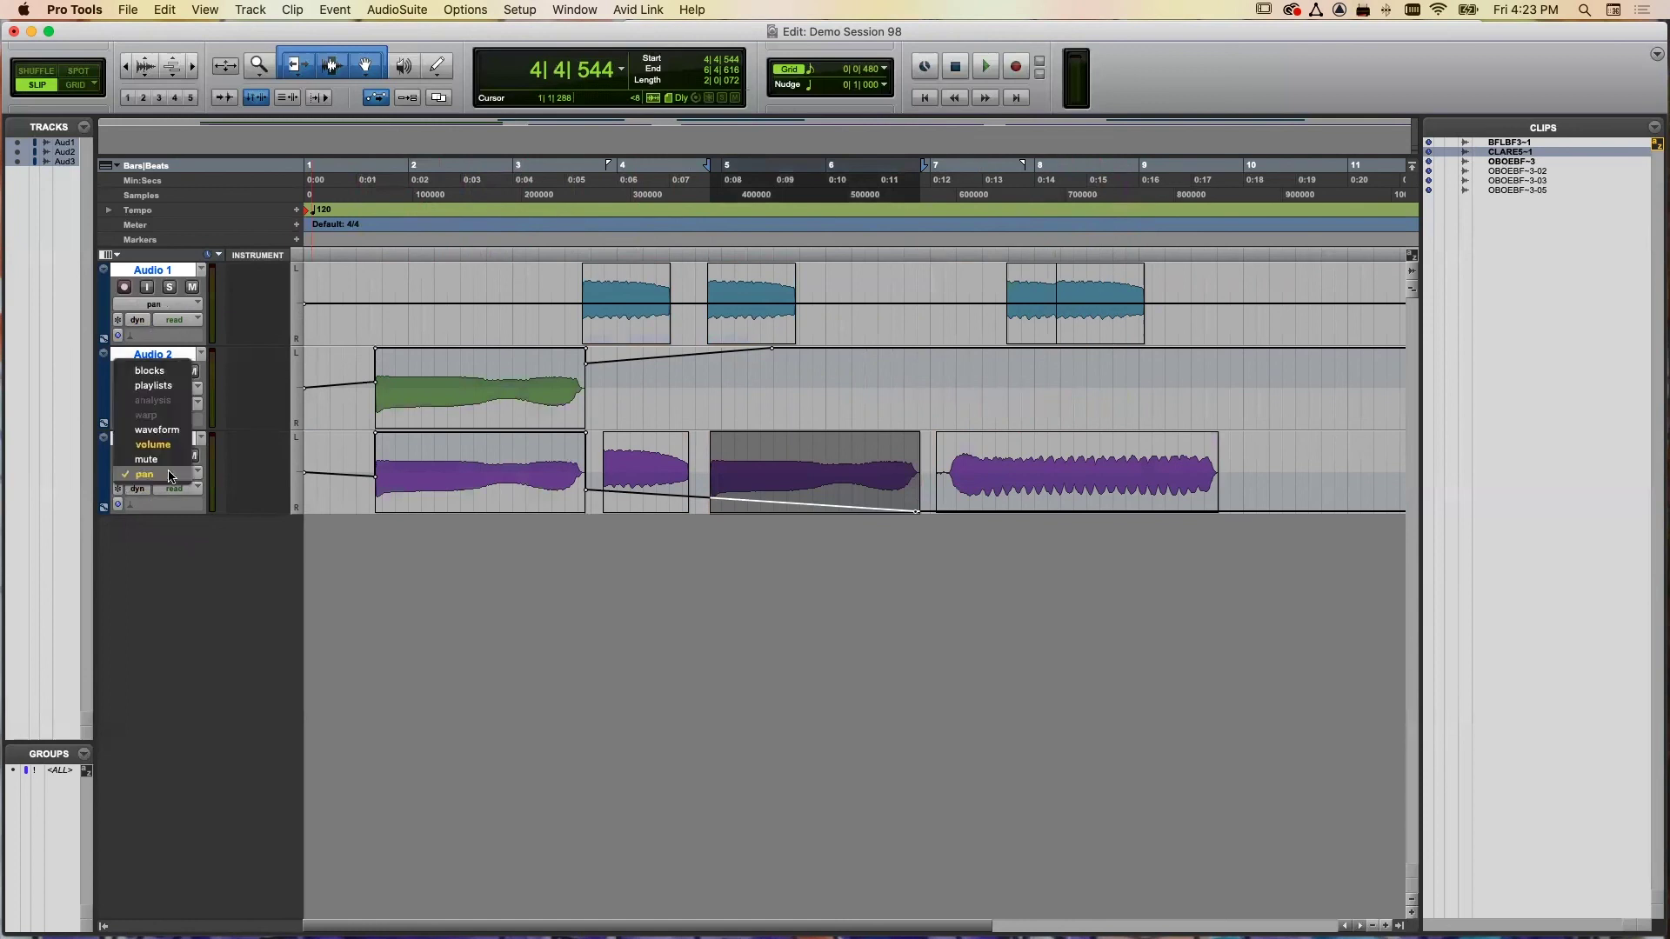
{"action": "left_click", "coordinate": [169, 432]}
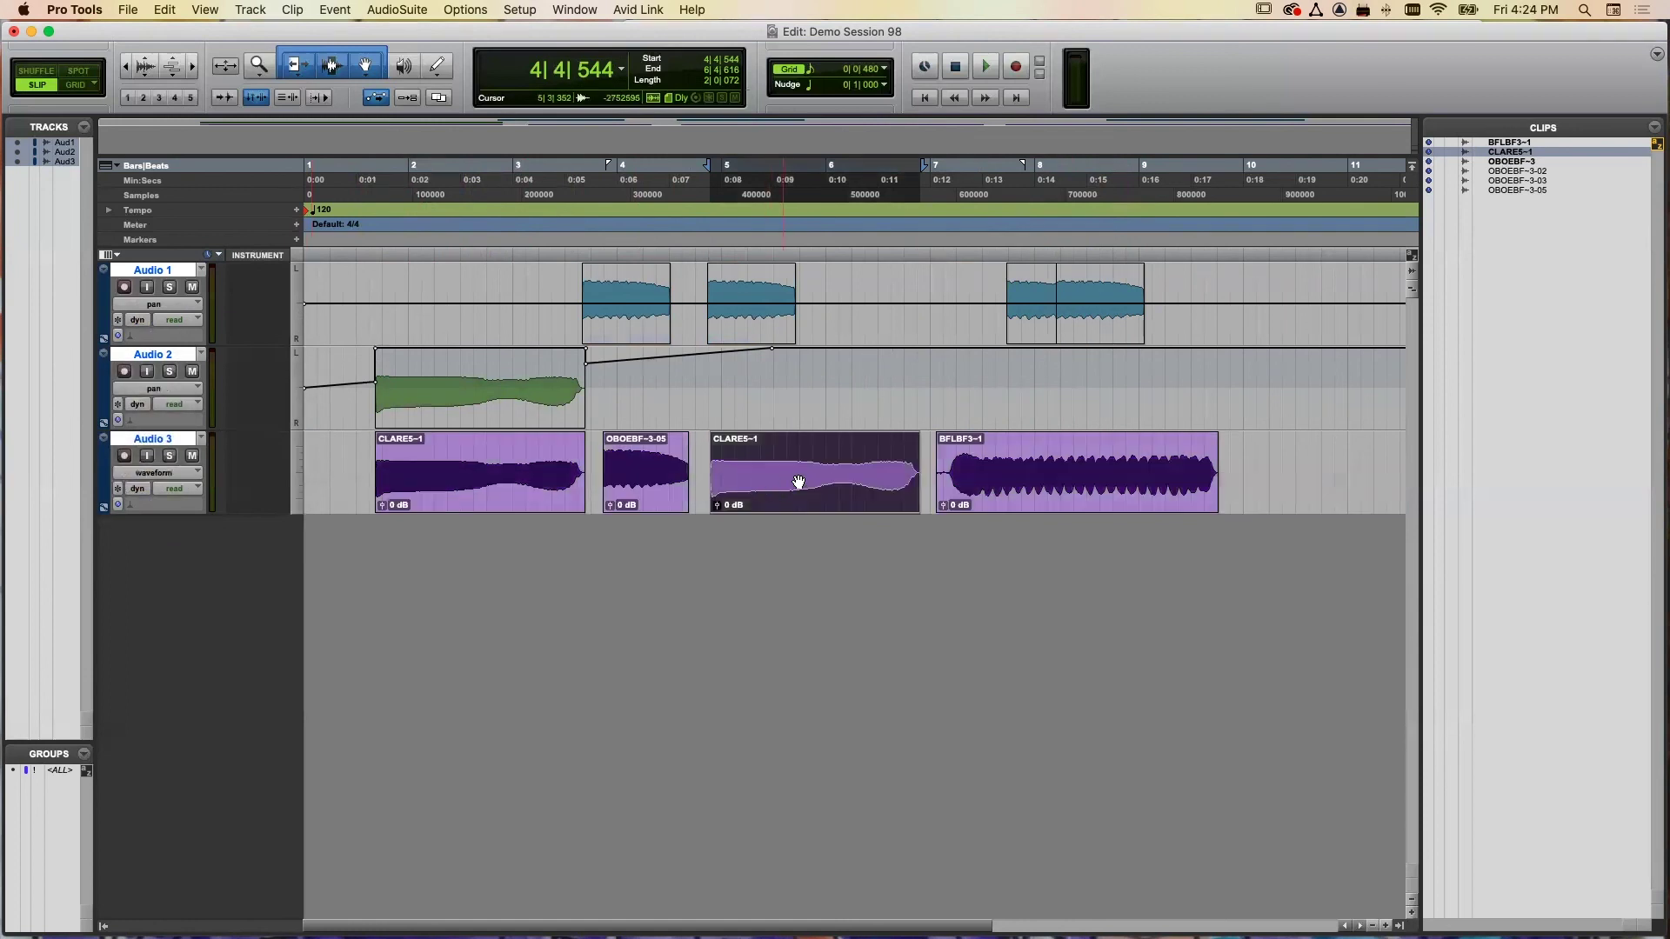
{"action": "left_click", "coordinate": [154, 474]}
{"action": "left_click", "coordinate": [153, 488]}
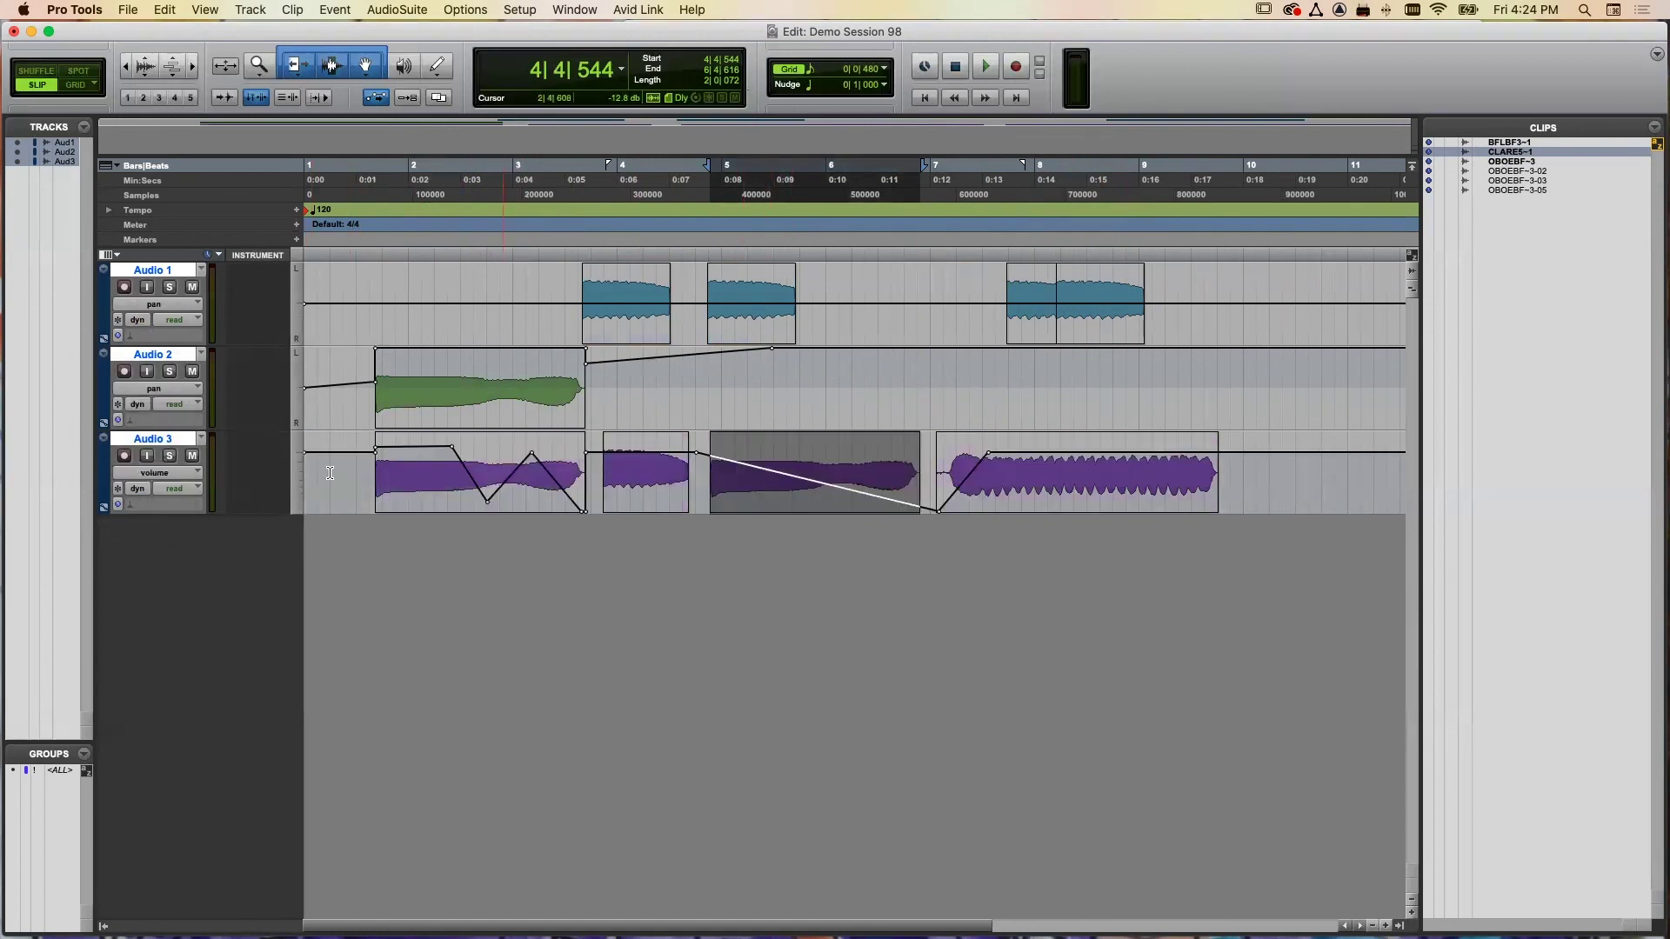
{"action": "left_click", "coordinate": [156, 474]}
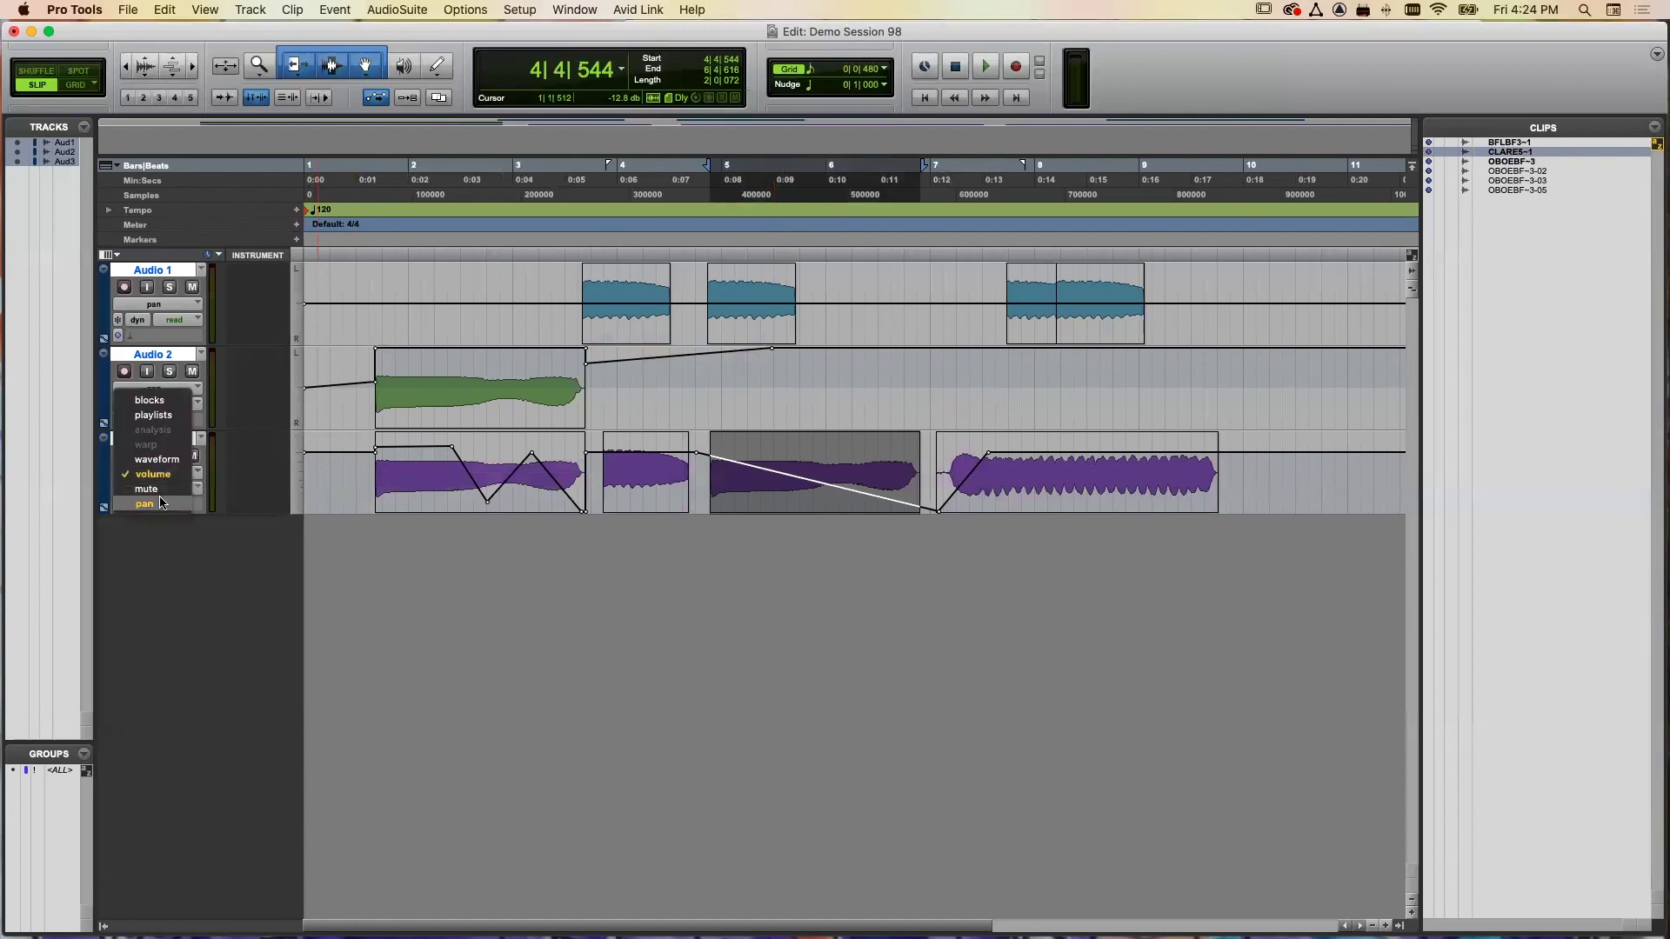
{"action": "left_click", "coordinate": [164, 505]}
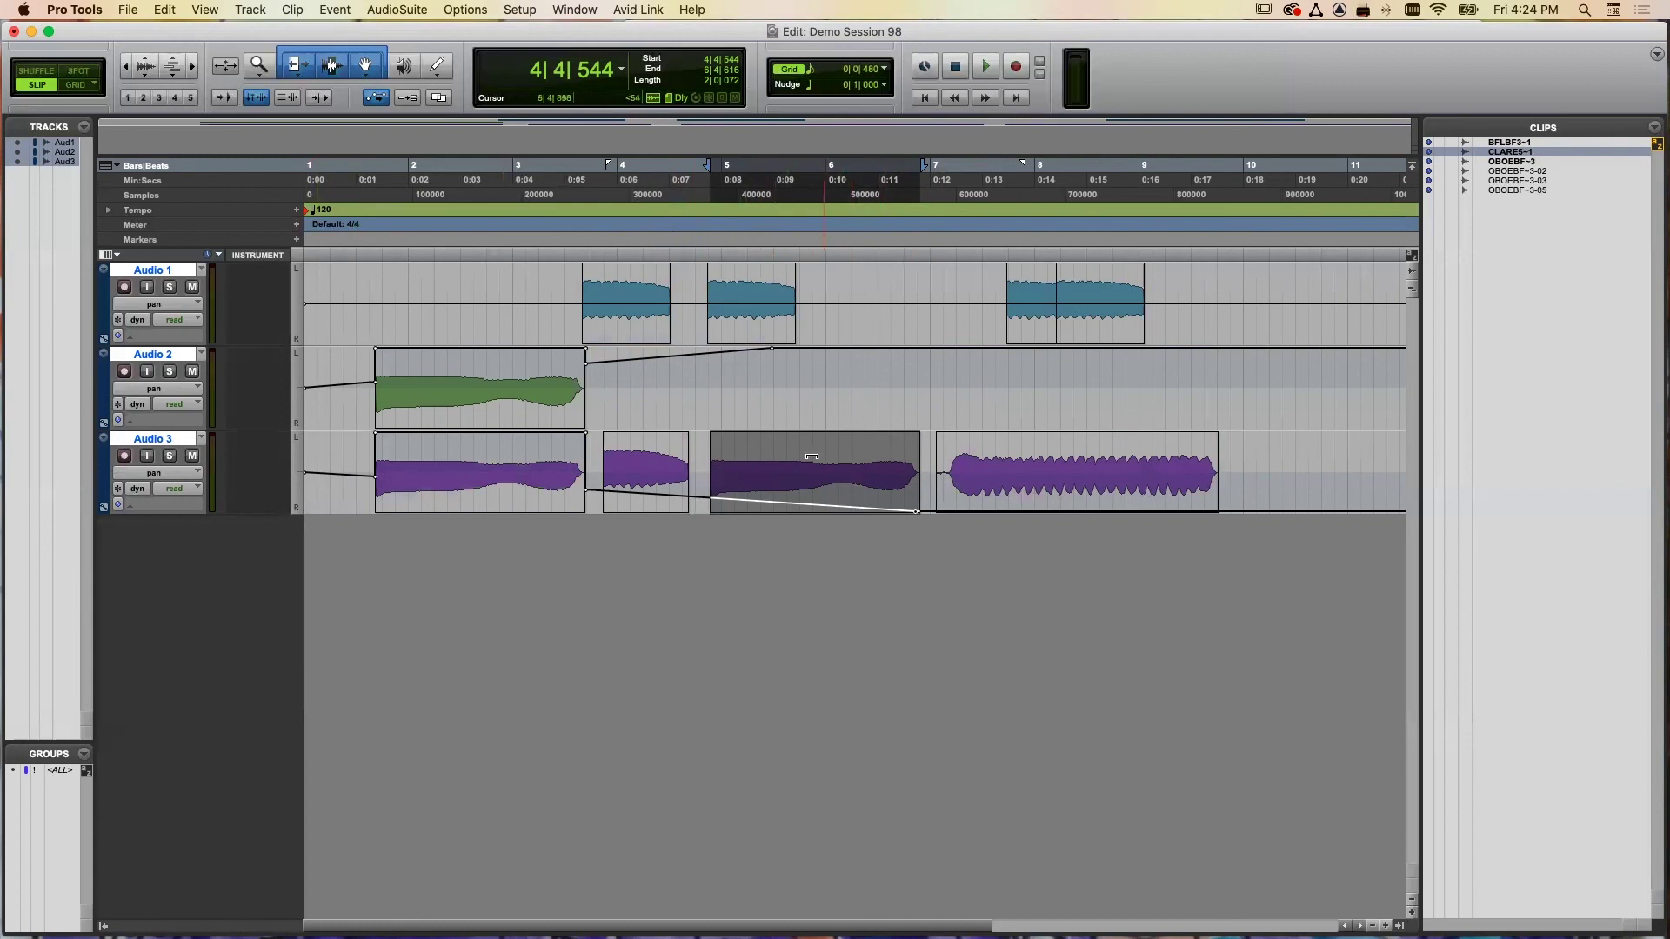
- Place another CLARES-1 from the clip list on Audio 2 at about bar 6
{"action": "left_click", "coordinate": [1502, 154]}
{"action": "left_click_drag", "start_coordinate": [1502, 154], "coordinate": [831, 383]}
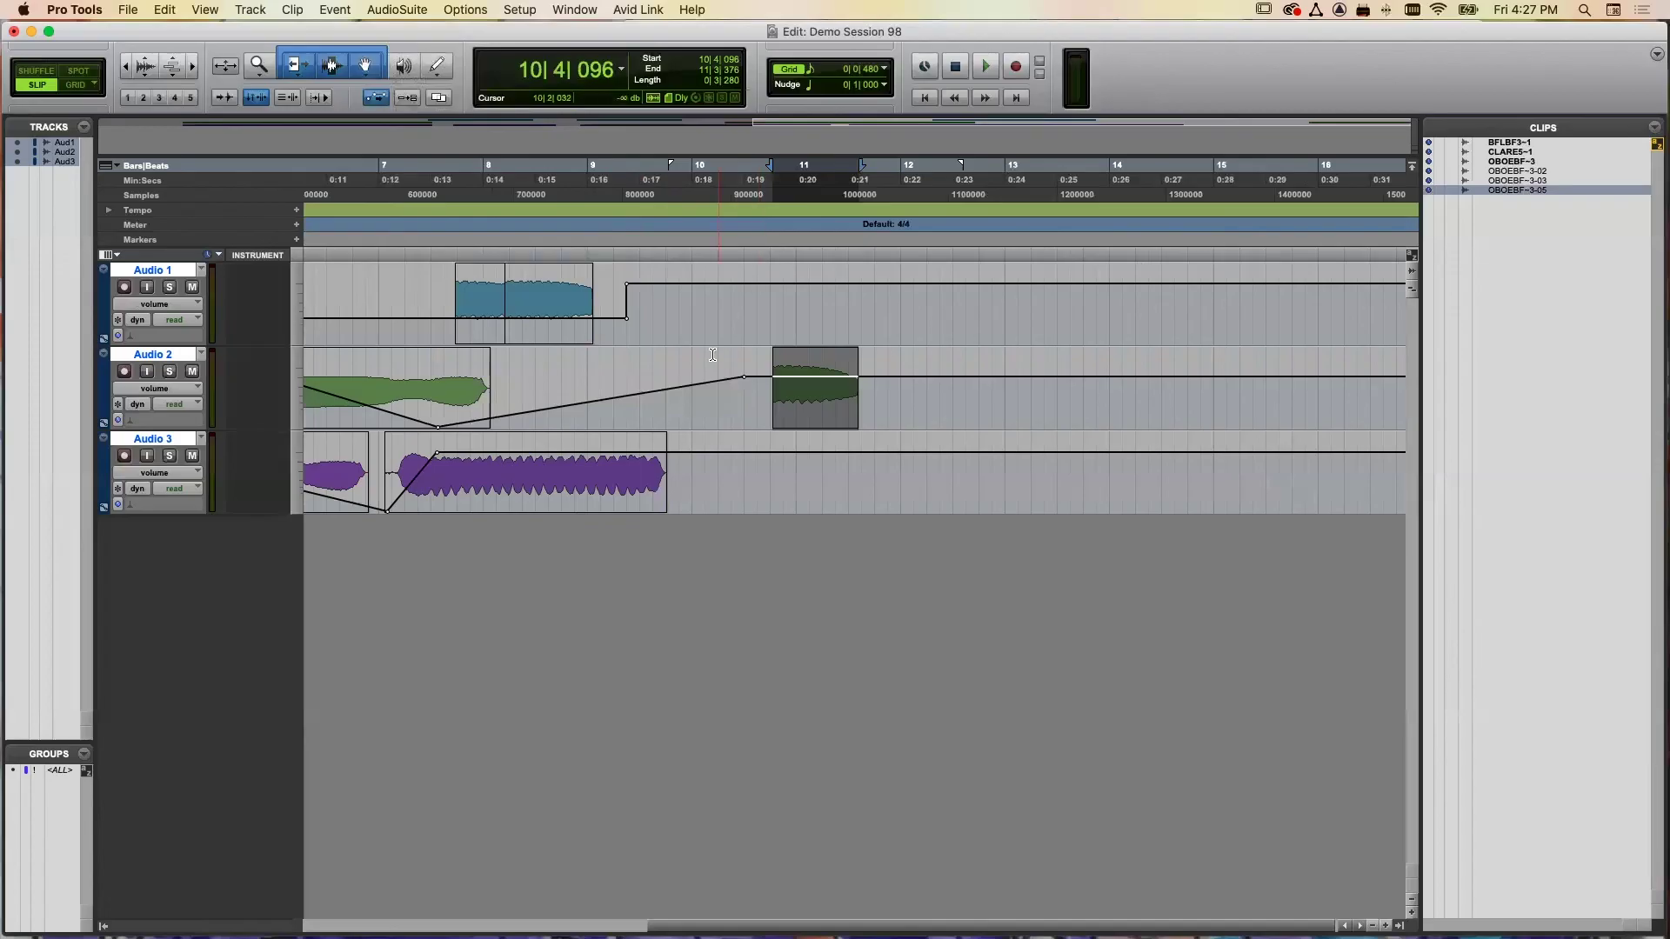
- Delete the volume breakpoints around the first CLARES-1 on Audio 2 and place the edit cursor after the clip at 4|1|640
{"action": "scroll", "coordinate": [712, 354], "scroll_direction": "left", "scroll_amount": 5}
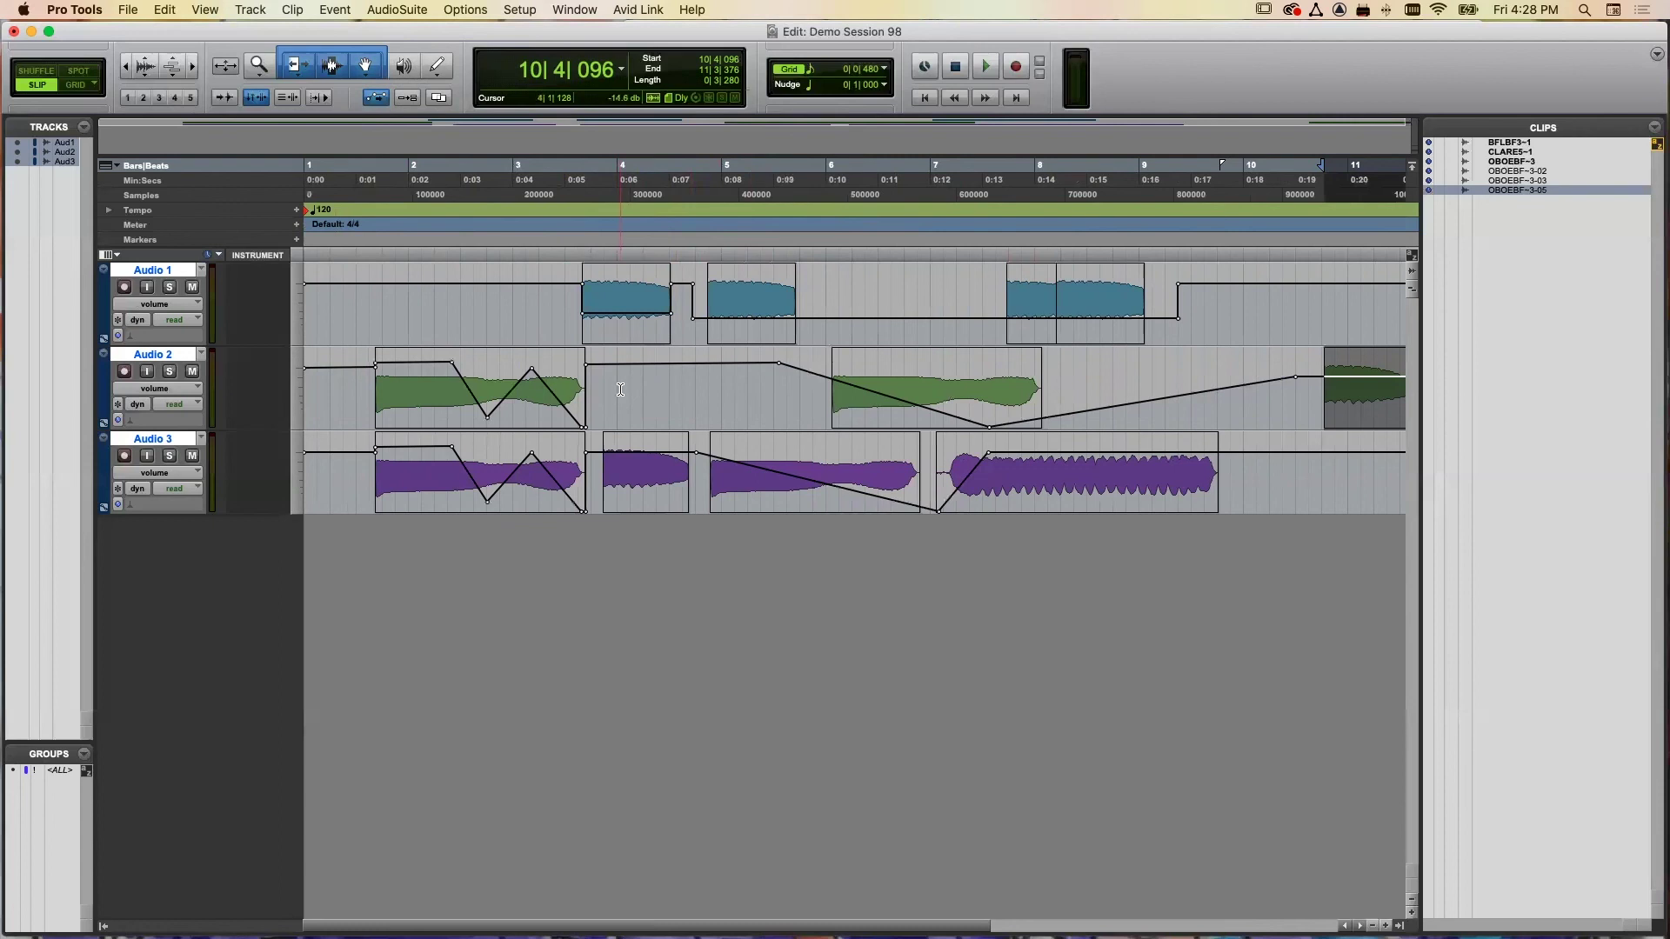
{"action": "left_click_drag", "start_coordinate": [639, 389], "coordinate": [355, 397]}
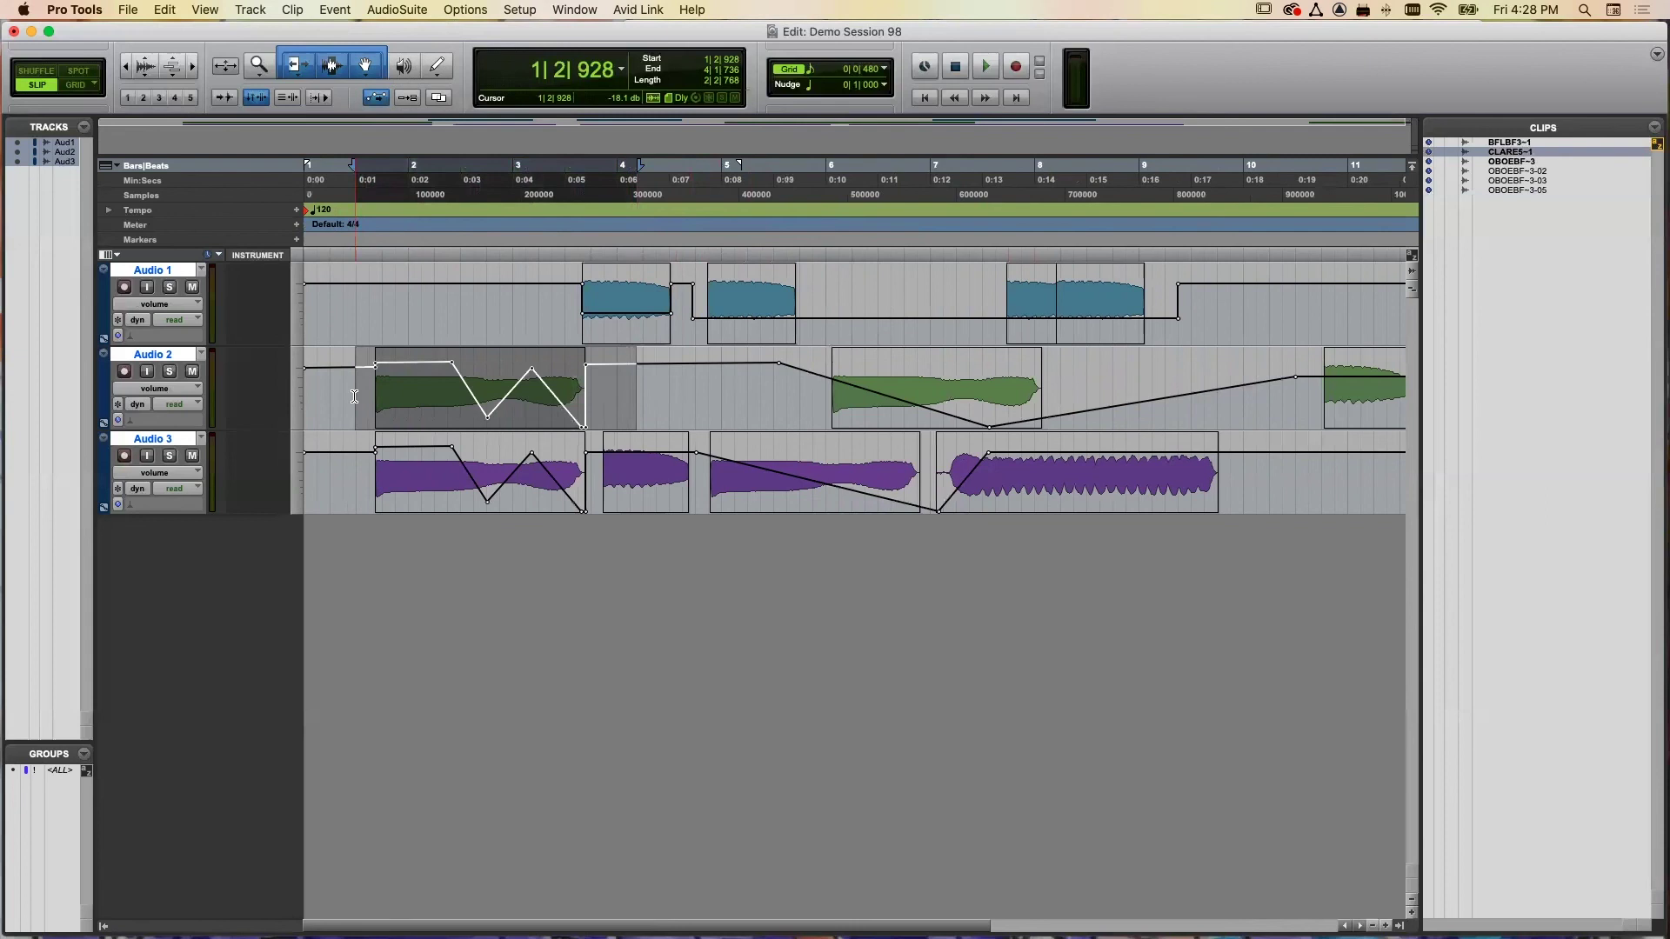
{"action": "left_click_drag", "start_coordinate": [634, 397], "coordinate": [353, 402]}
{"action": "key", "text": "Delete"}
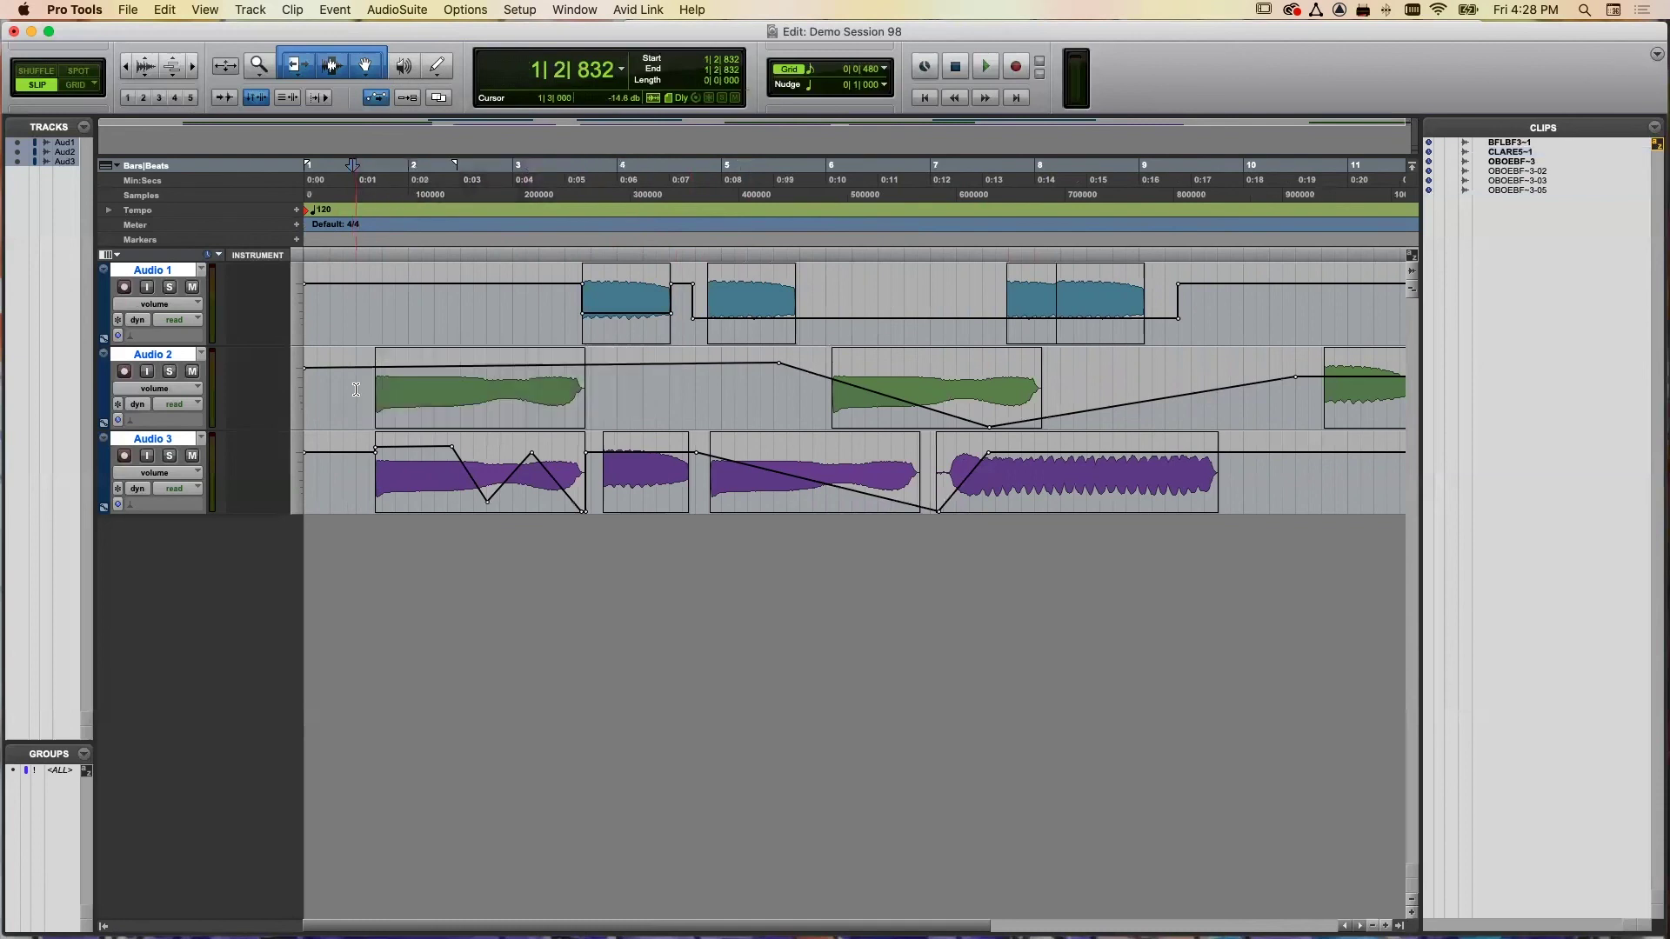
{"action": "left_click", "coordinate": [658, 392]}
{"action": "left_click", "coordinate": [634, 389]}
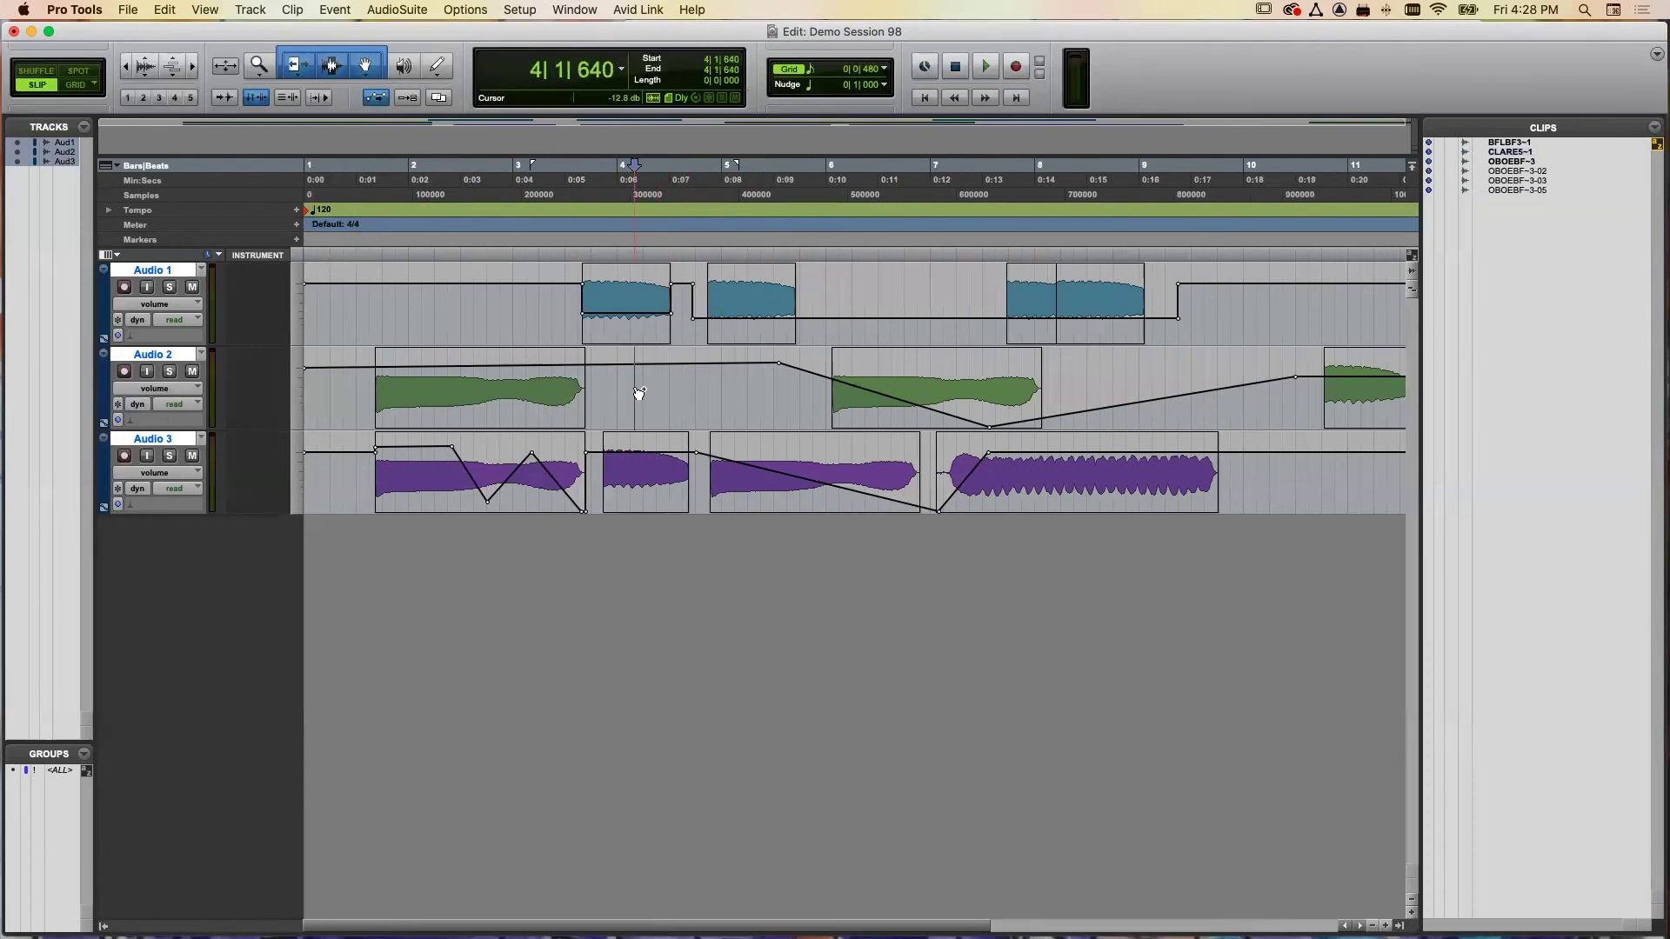
- Clear all volume automation on Audio 2, and clear the track's pan automation in pan view
{"action": "triple_click", "coordinate": [633, 389]}
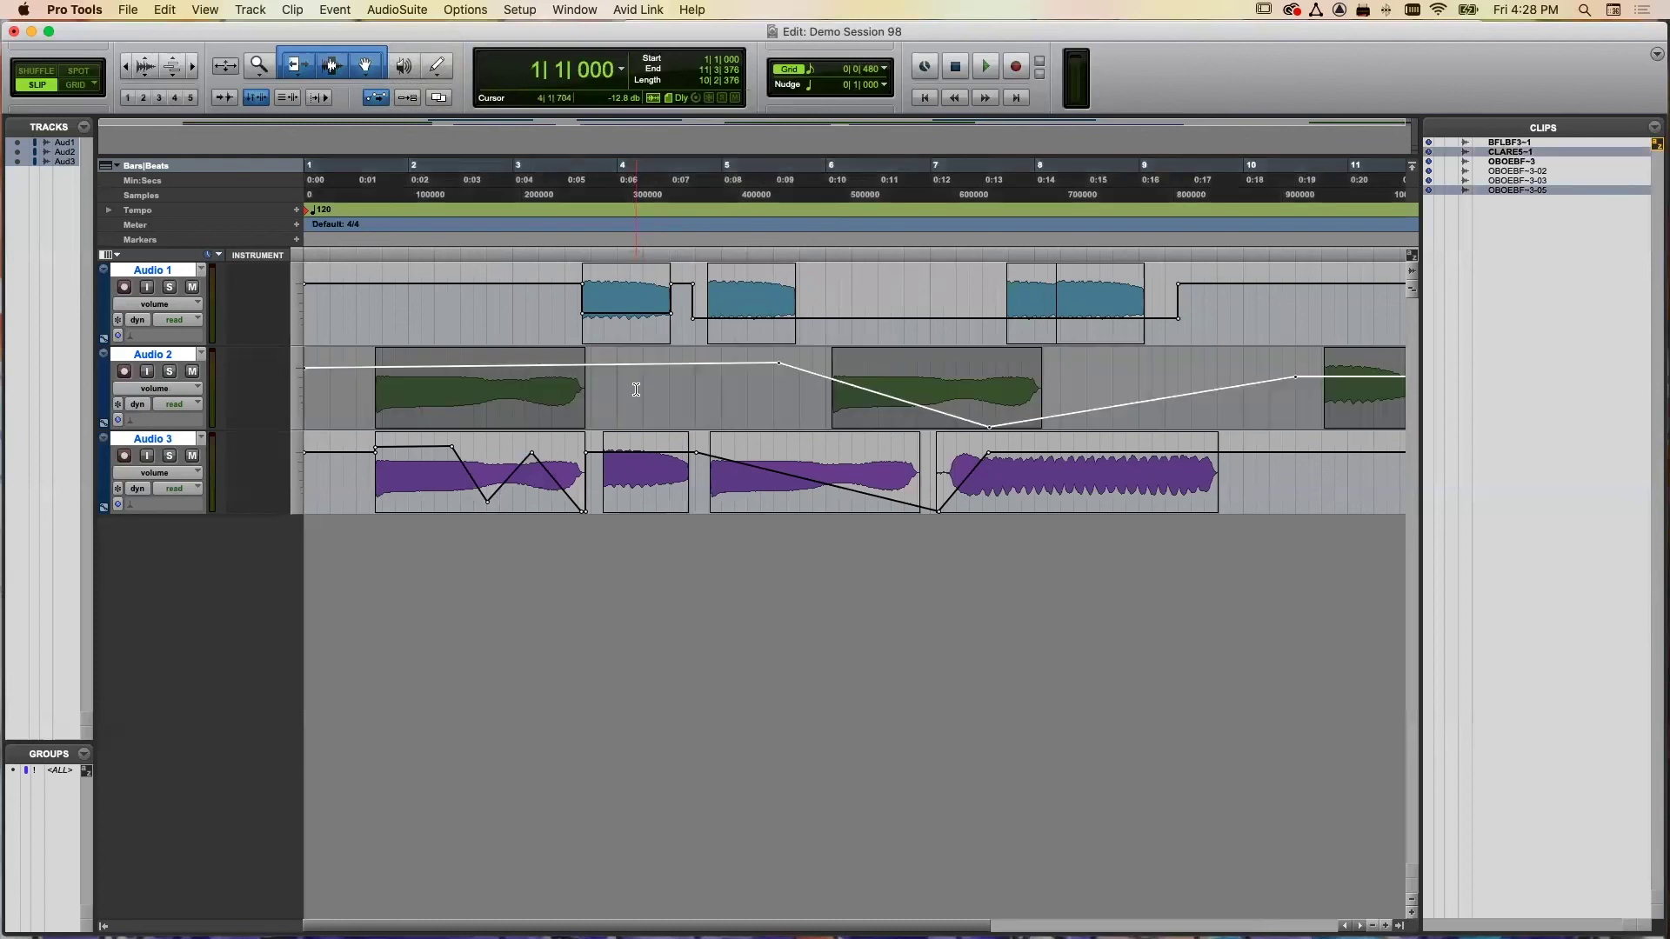
{"action": "key", "text": "Delete"}
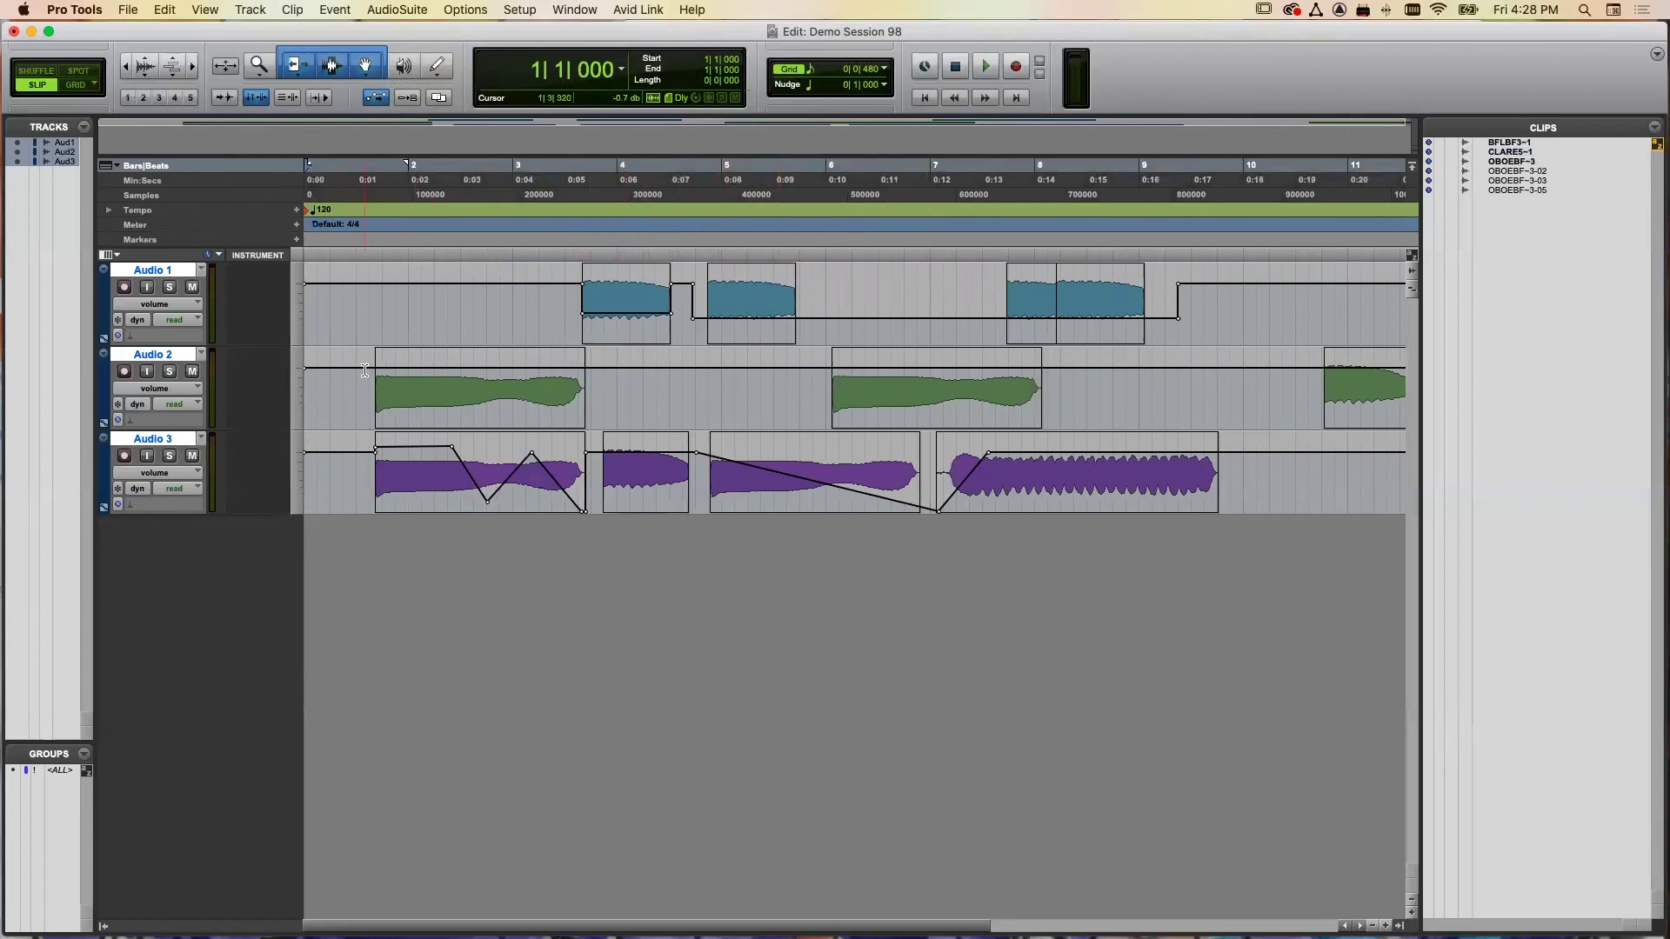
{"action": "left_click", "coordinate": [168, 391]}
{"action": "left_click", "coordinate": [170, 393]}
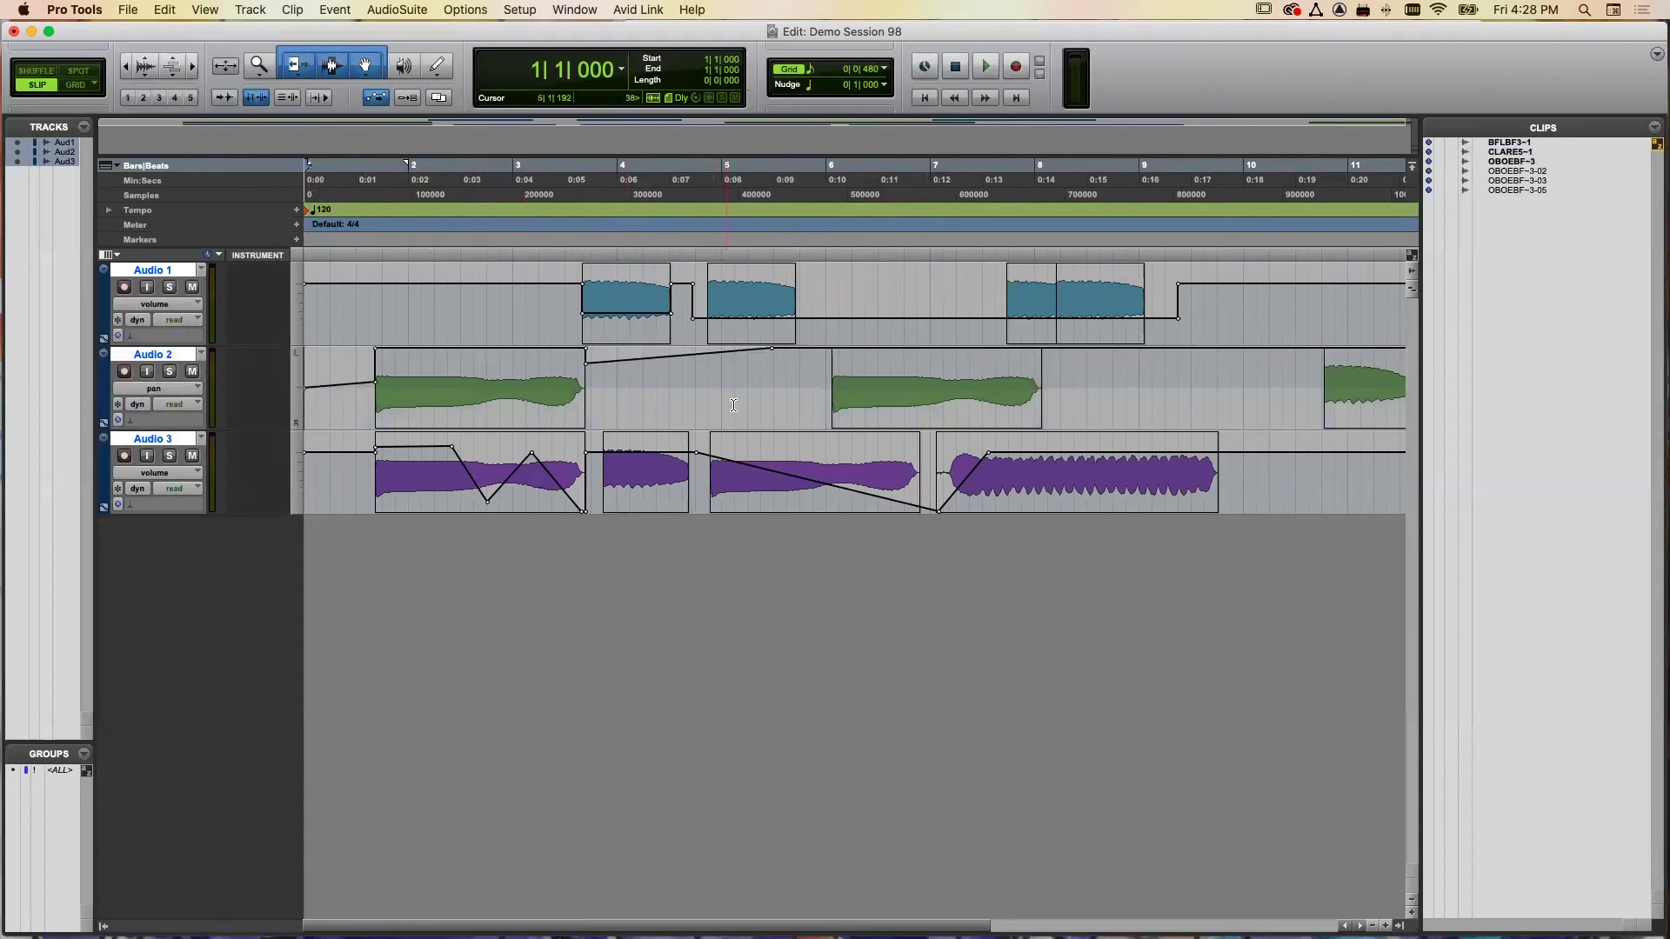
{"action": "left_click_drag", "start_coordinate": [807, 396], "coordinate": [674, 392]}
{"action": "key", "text": "shift+Return"}
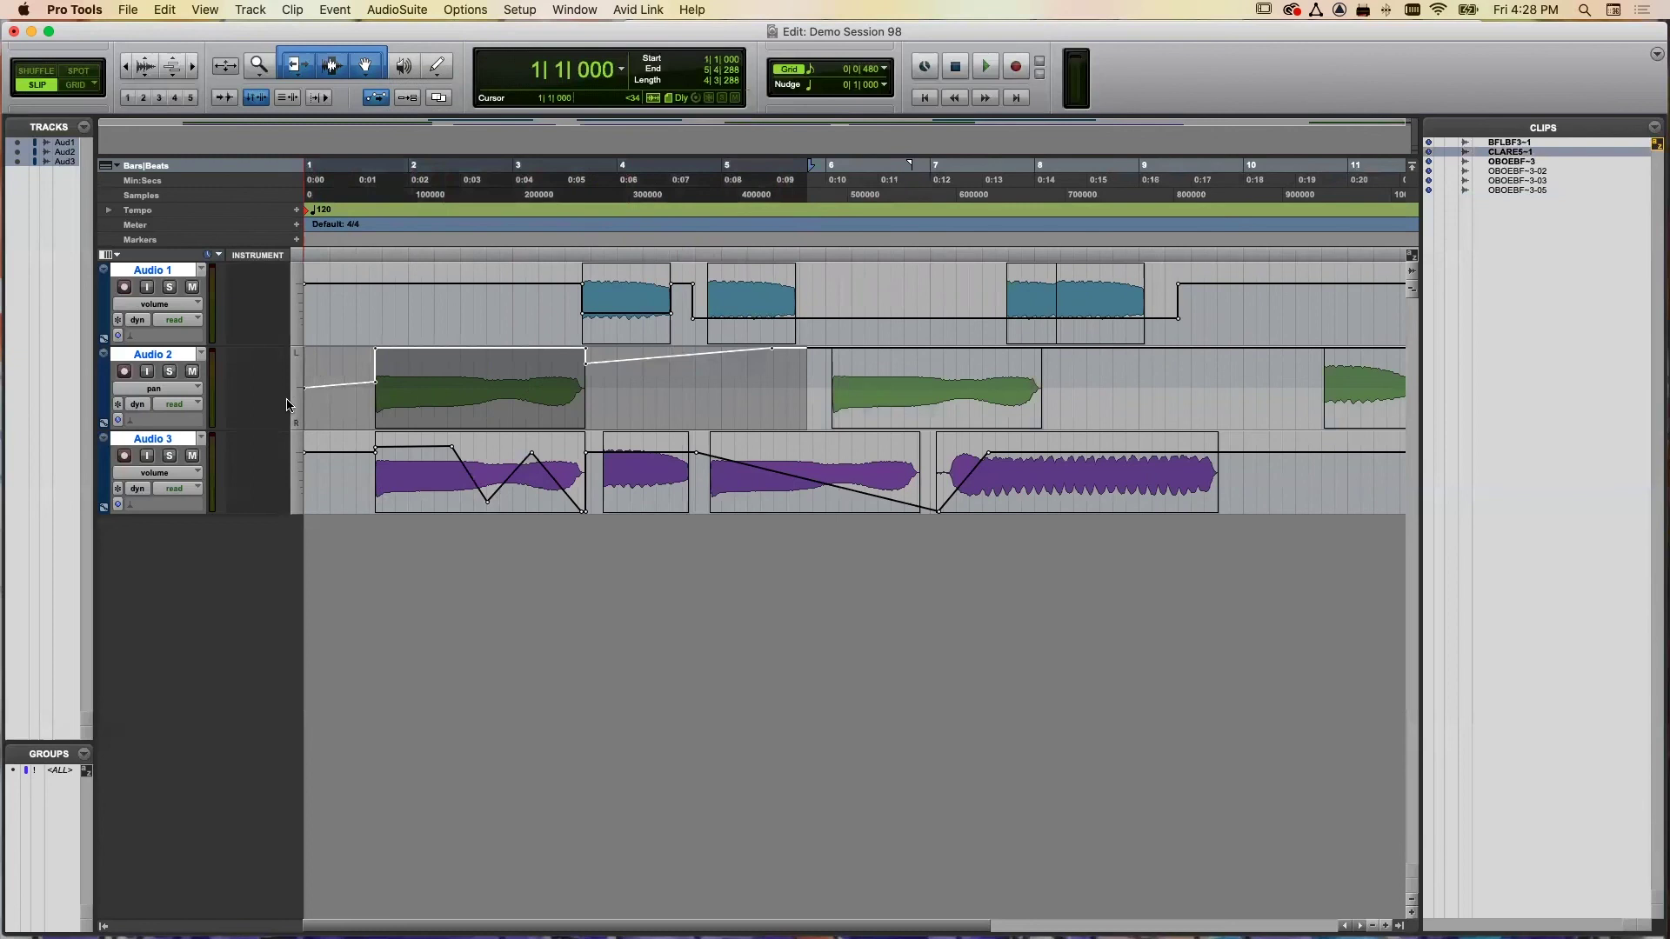
{"action": "key", "text": "Delete"}
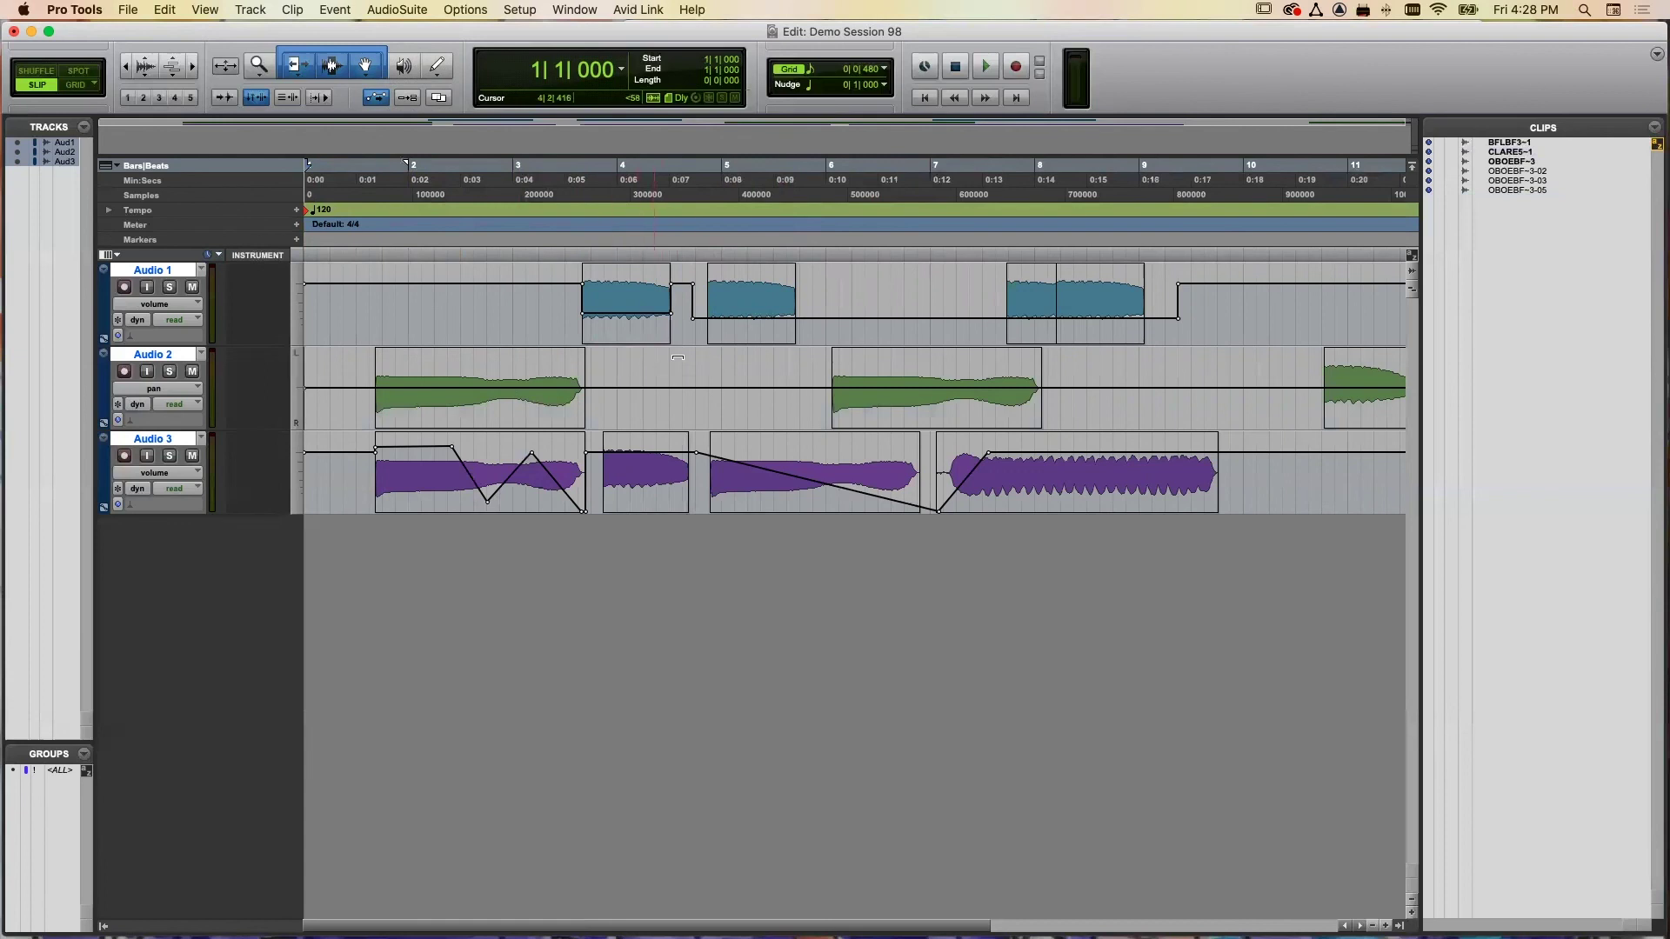
- Delete the volume breakpoints after the first clip on Audio 1 and select the second OBOEBF-3-03 clip
{"action": "left_click", "coordinate": [700, 331]}
{"action": "left_click", "coordinate": [689, 329]}
{"action": "key", "text": "BackSpace"}
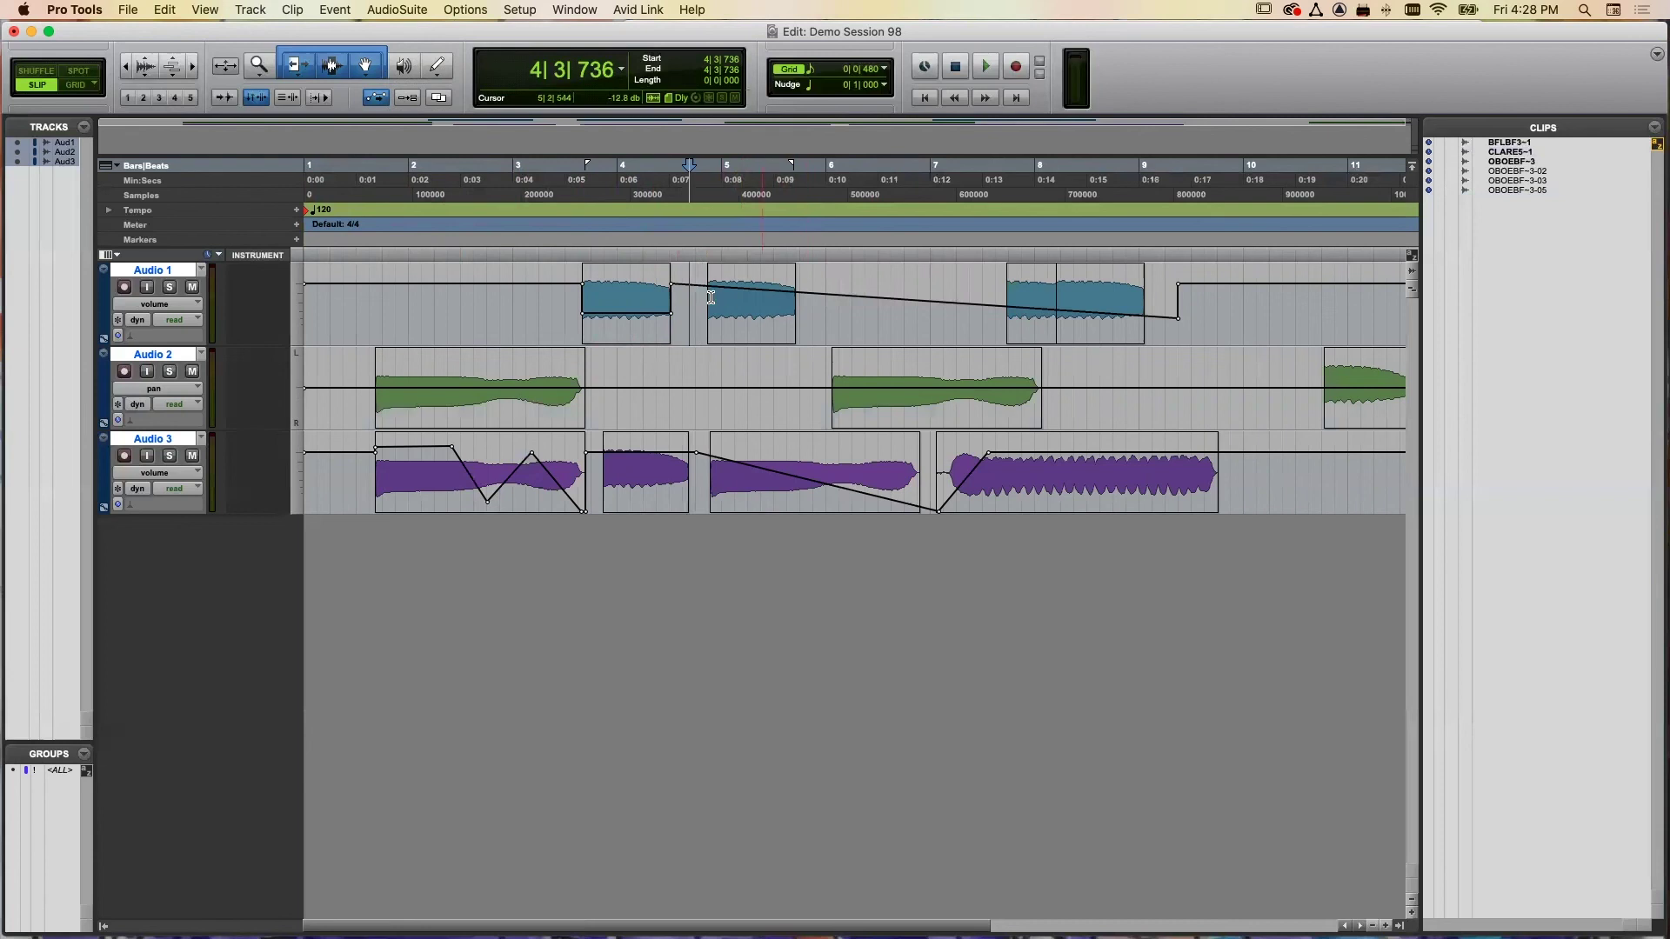
{"action": "left_click", "coordinate": [1209, 302]}
{"action": "key", "text": "super+z"}
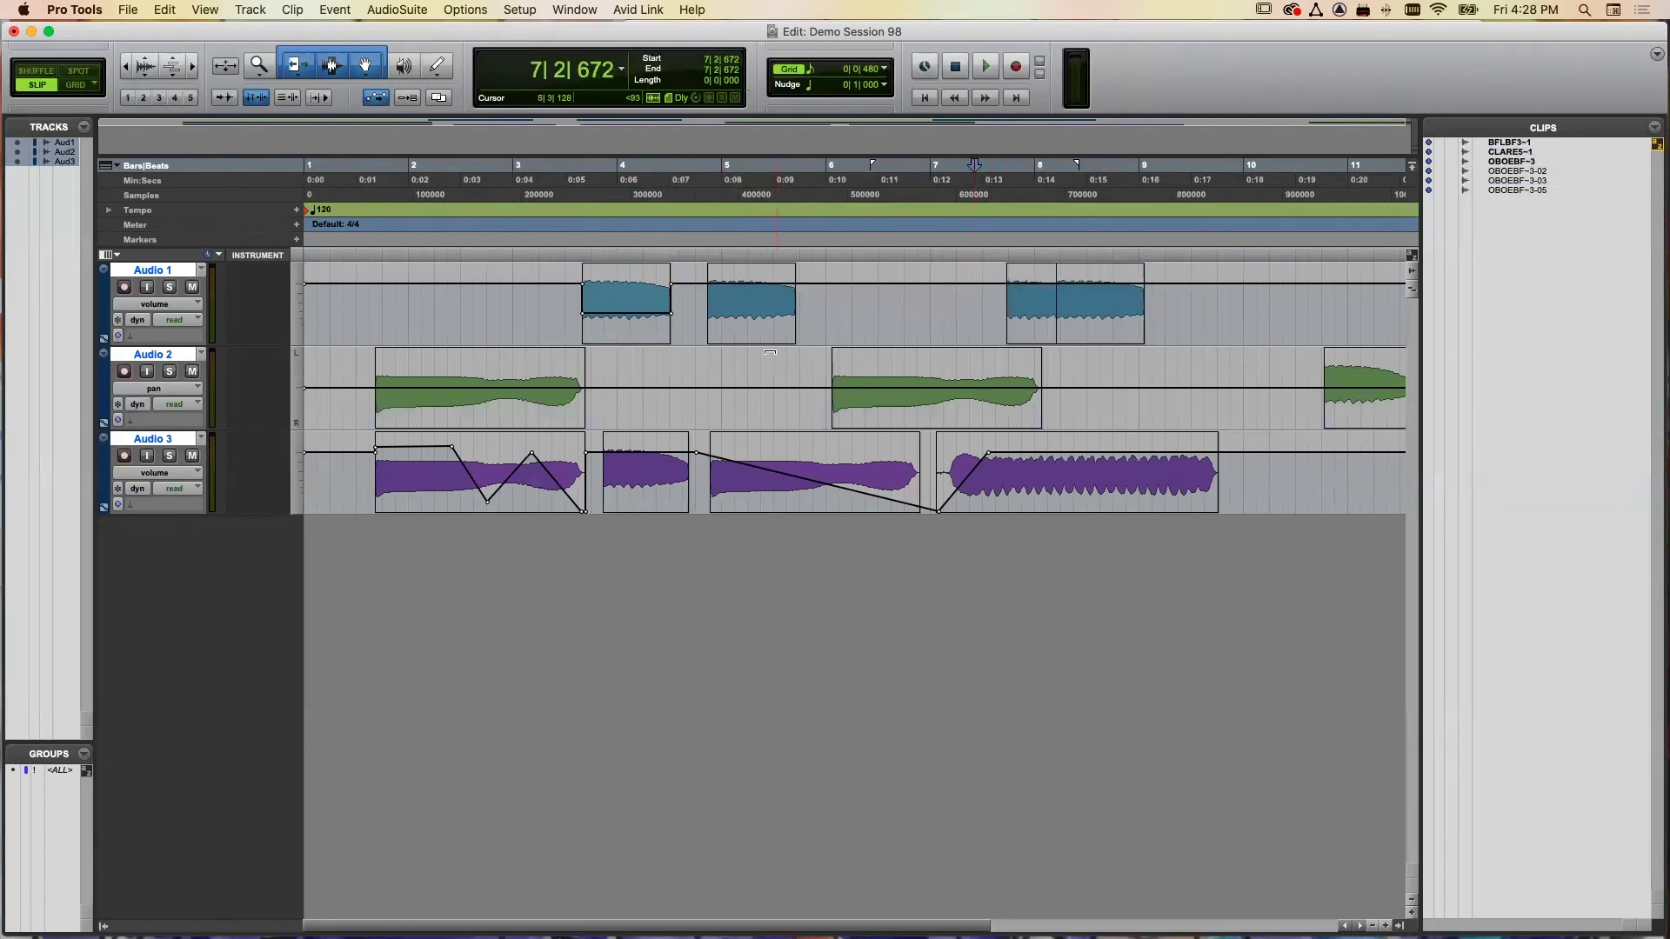
{"action": "double_click", "coordinate": [737, 329]}
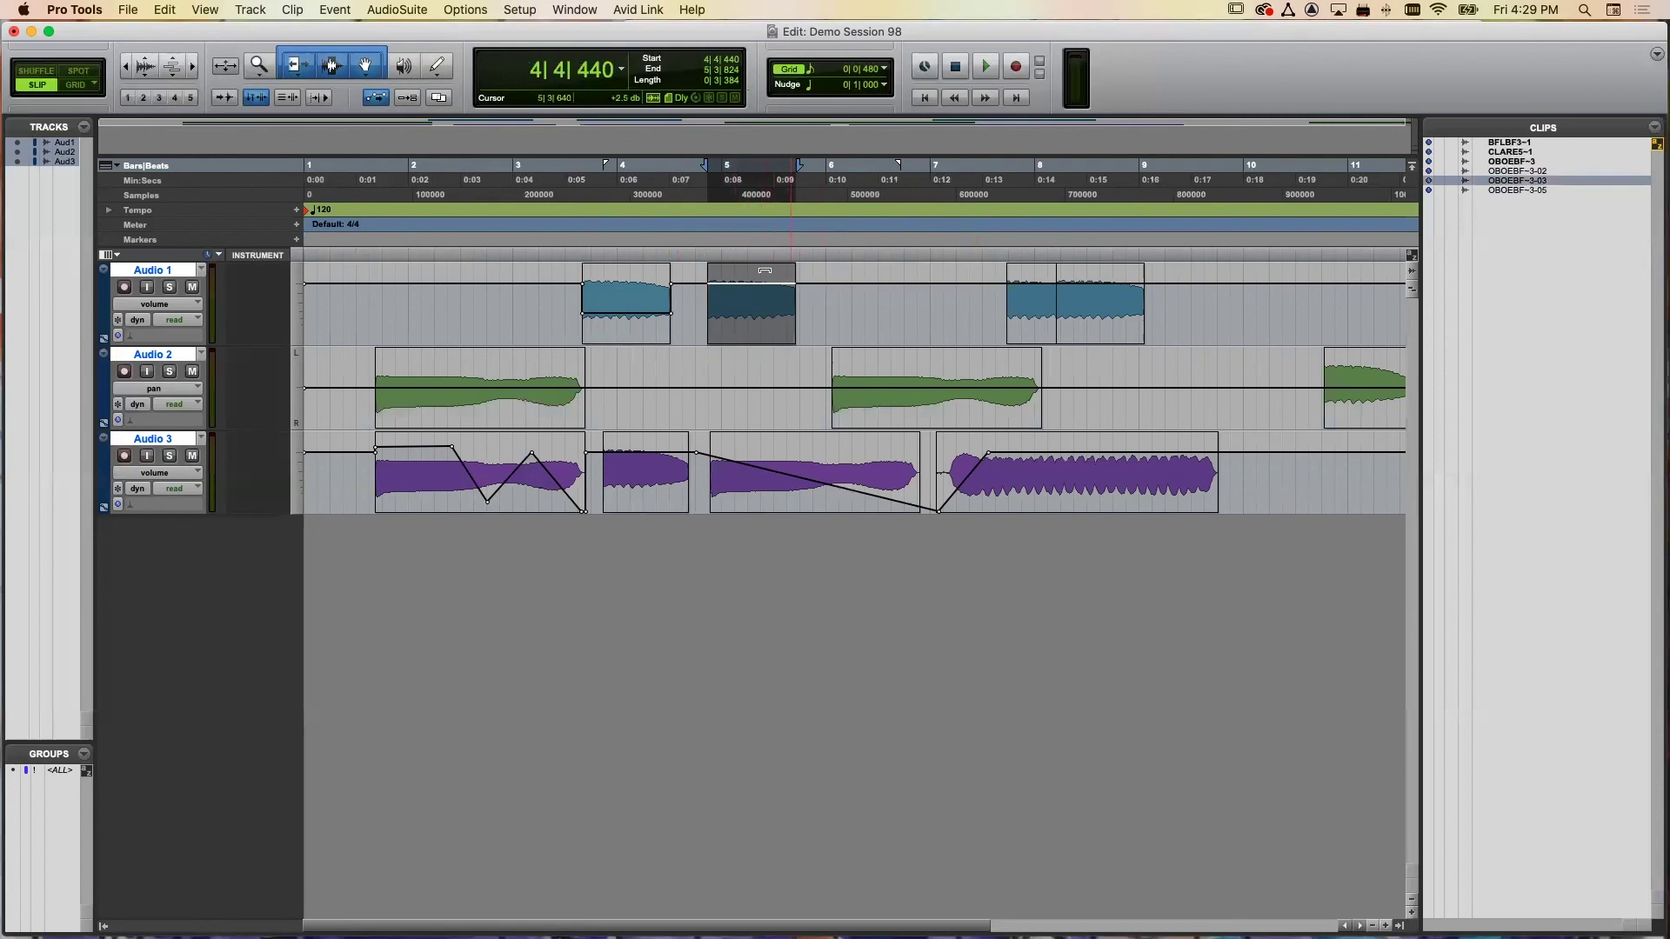
- Switch the Audio 2 and Audio 1 tracks to waveform view
{"action": "left_click", "coordinate": [160, 387]}
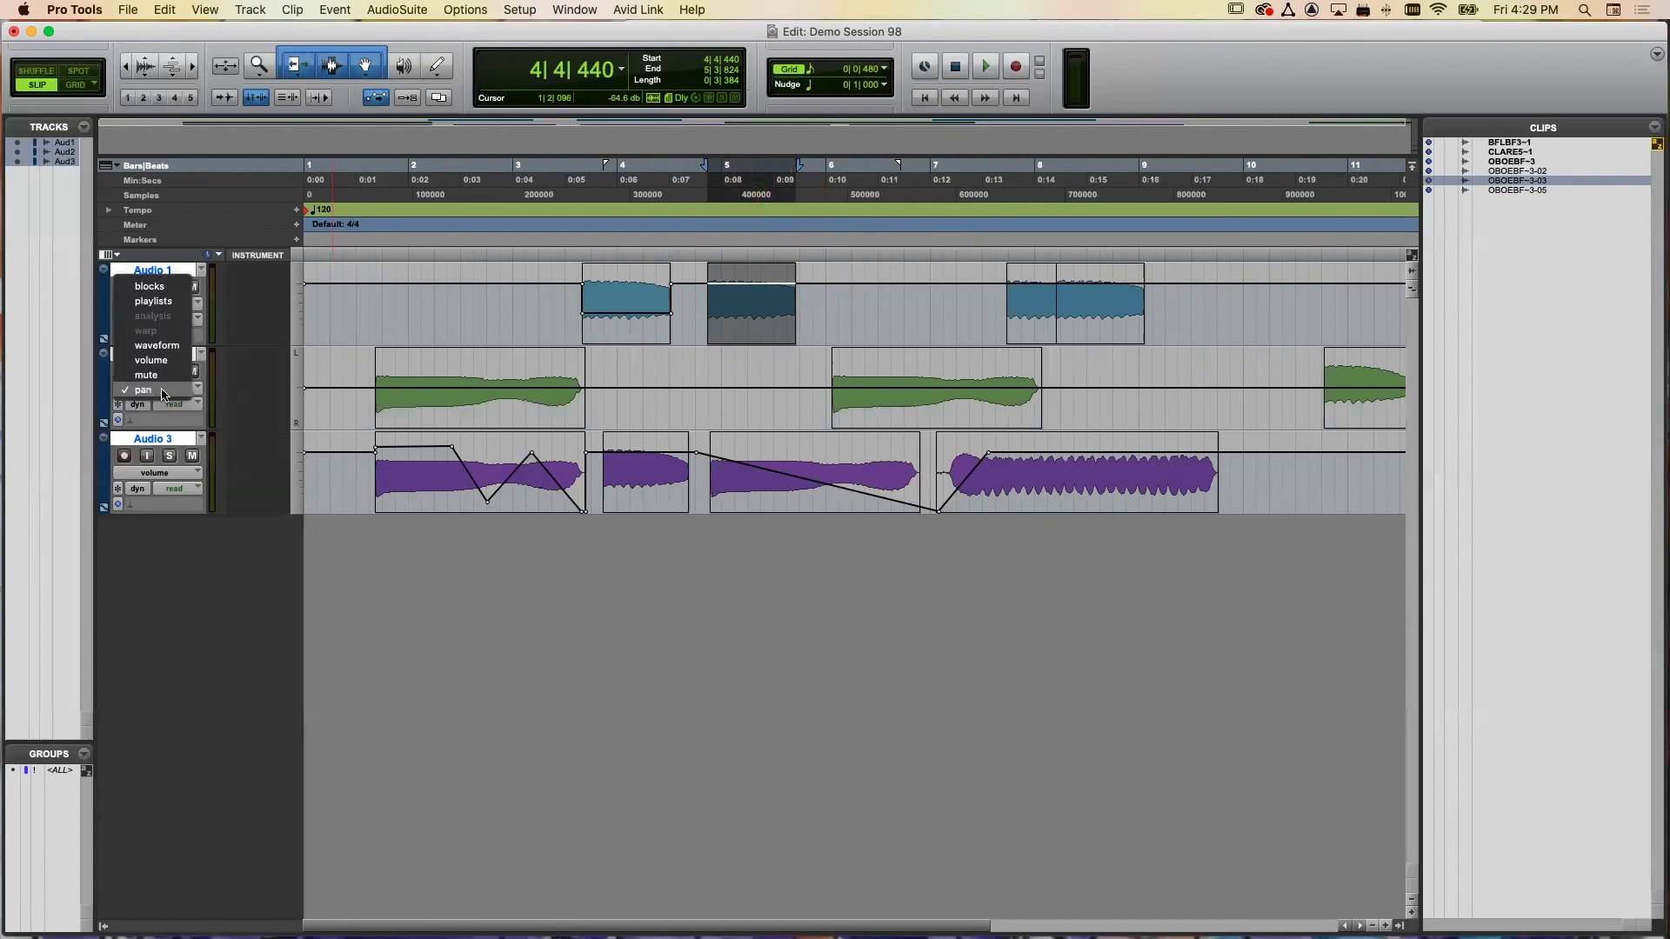
{"action": "left_click", "coordinate": [157, 345]}
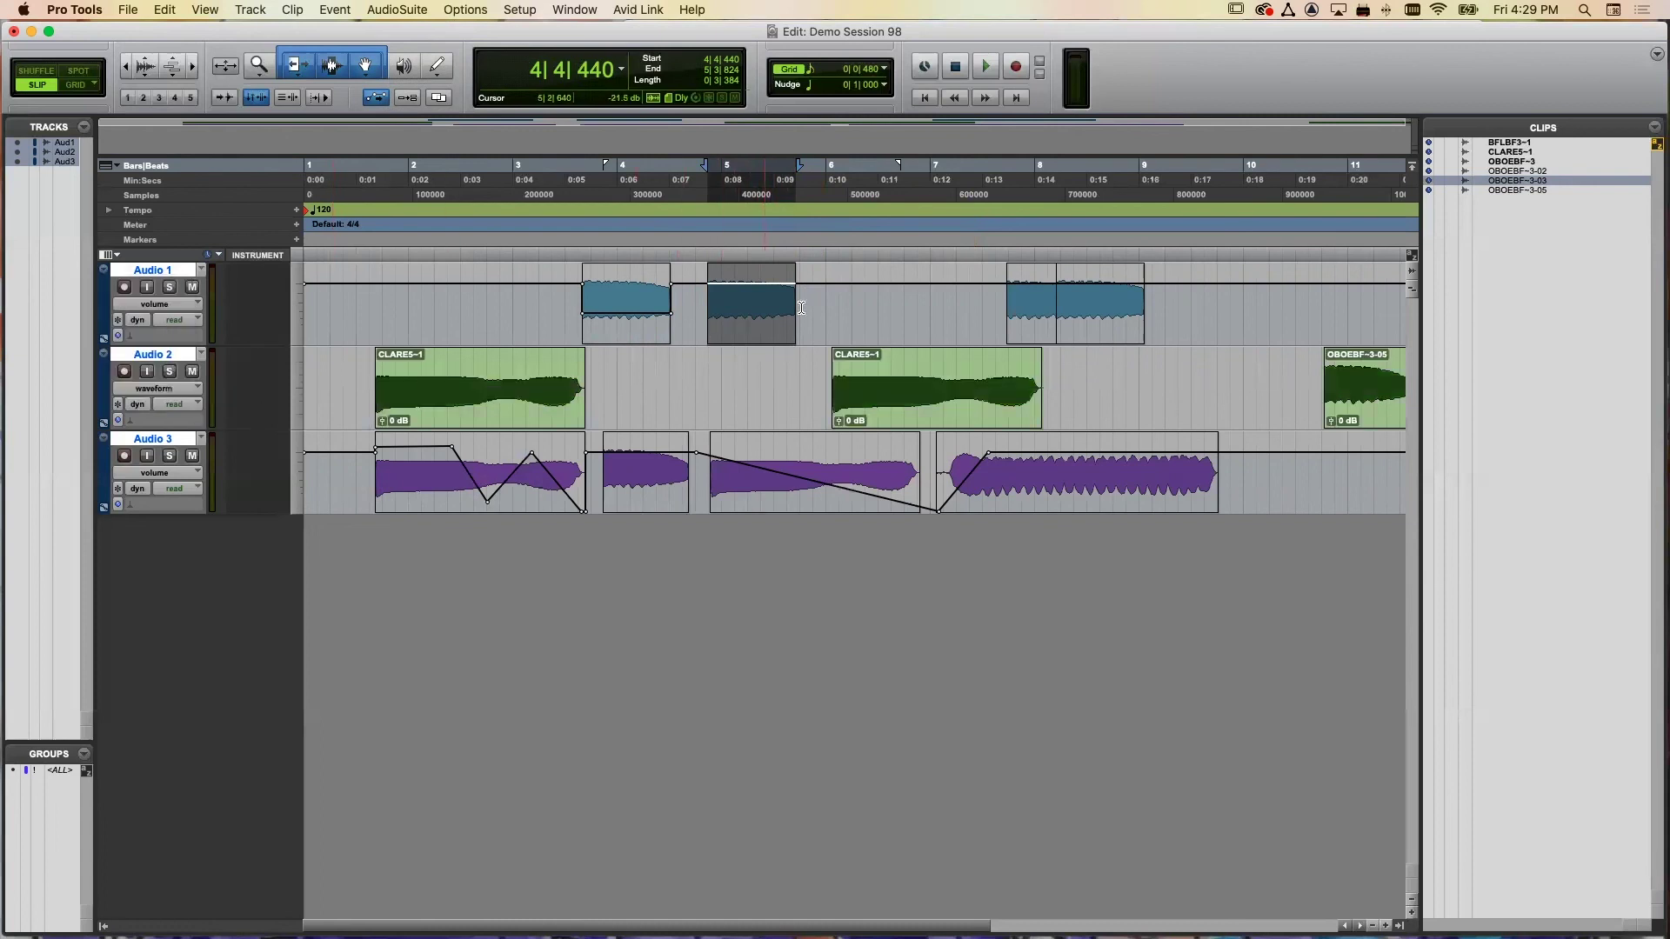
{"action": "left_click", "coordinate": [170, 305]}
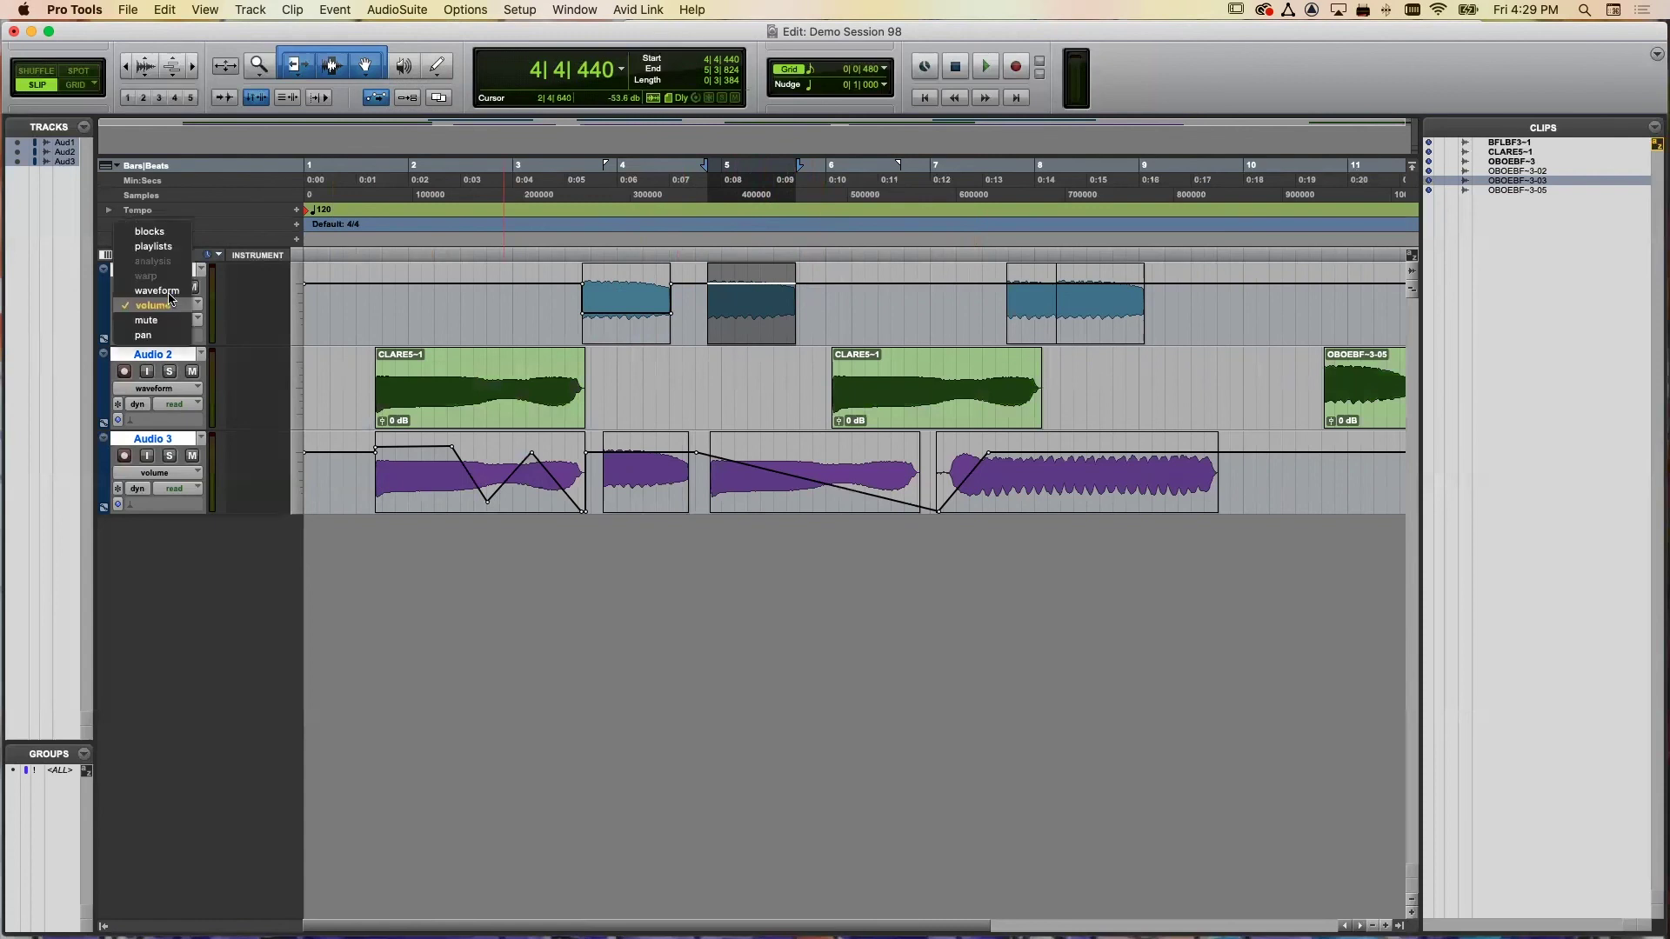
{"action": "left_click", "coordinate": [170, 292]}
{"action": "left_click", "coordinate": [758, 295]}
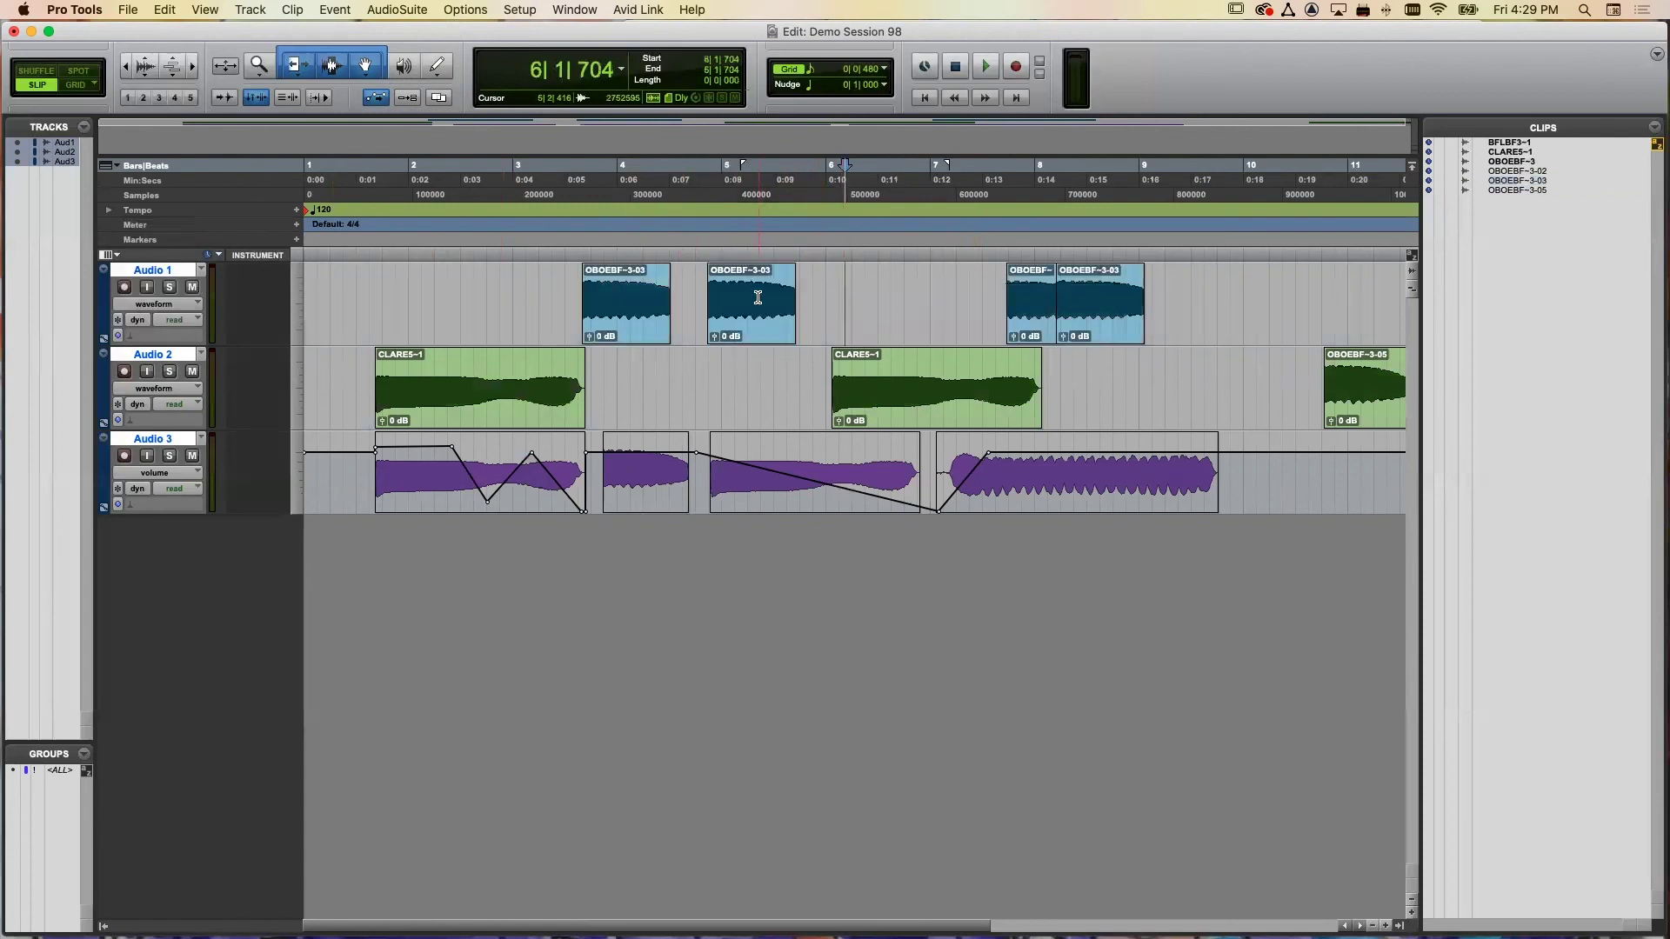
- Delete all the OBOEBF-3-03 clips from Audio 1, leaving the track empty
{"action": "double_click", "coordinate": [775, 322]}
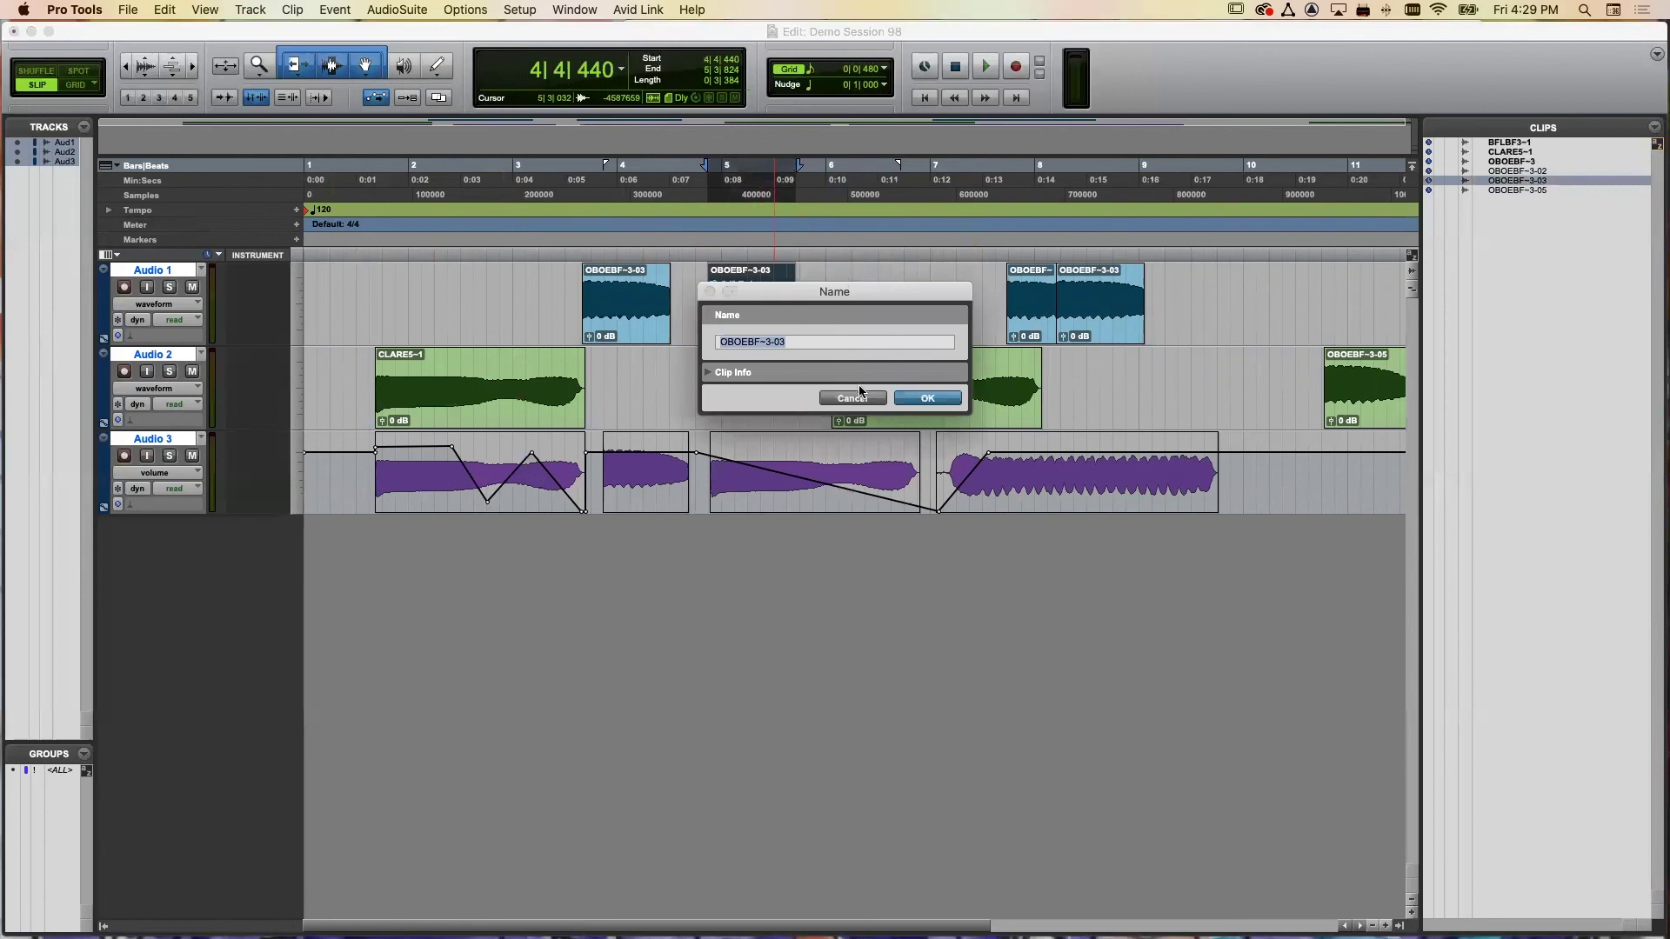
{"action": "left_click", "coordinate": [852, 399]}
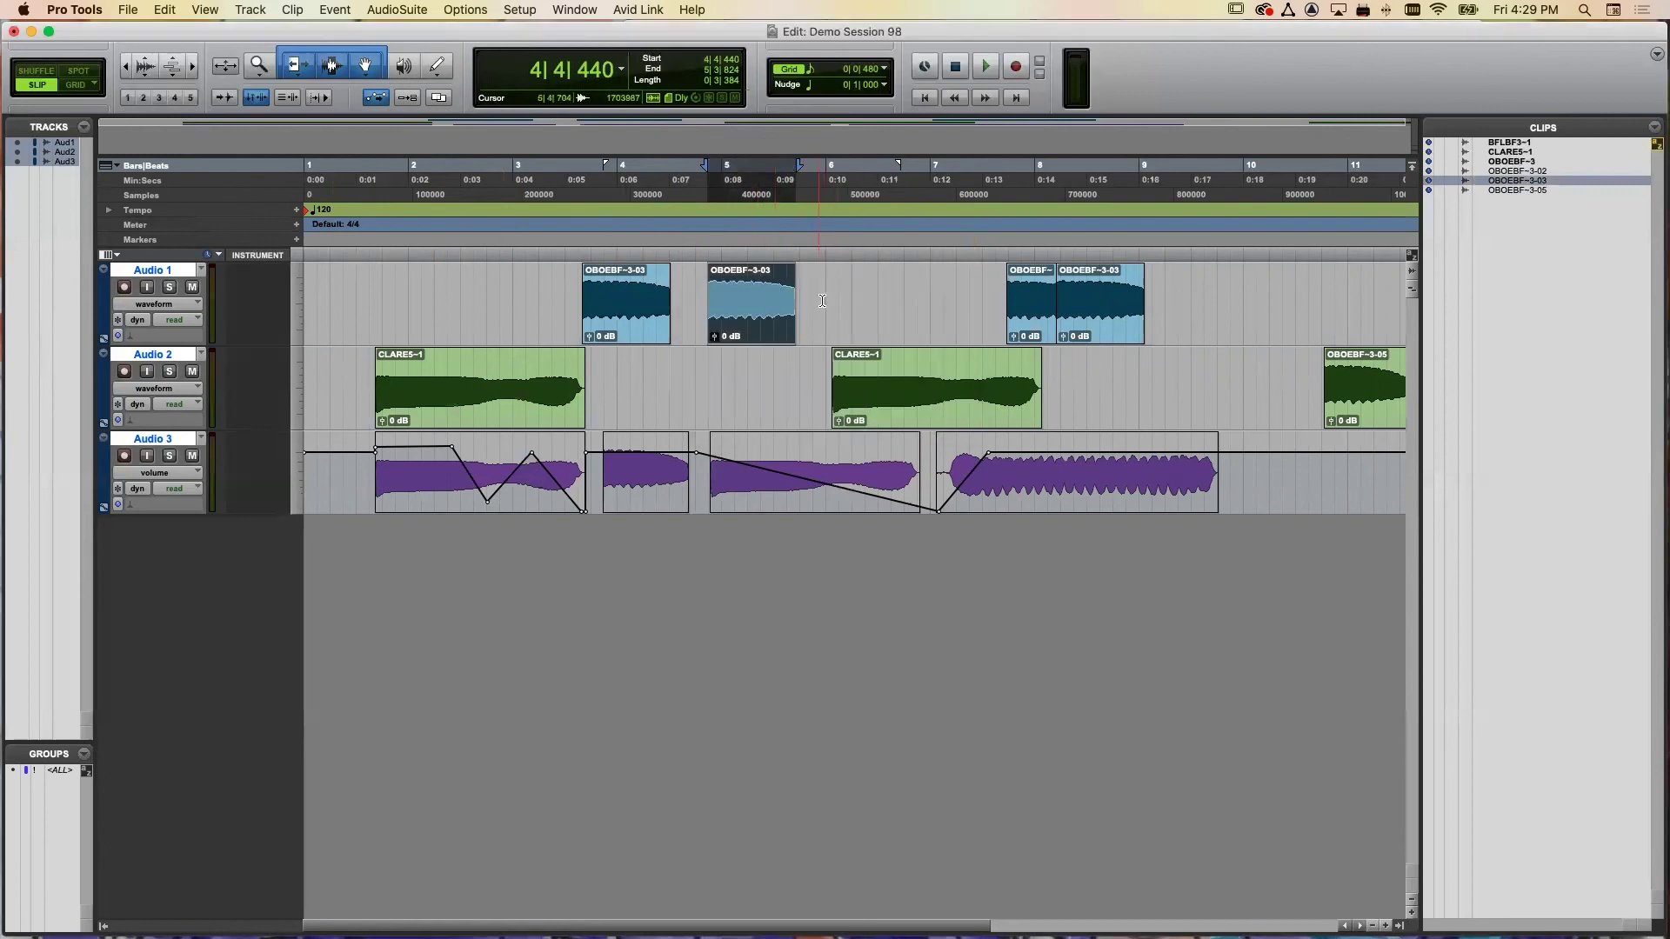
{"action": "key", "text": "Delete"}
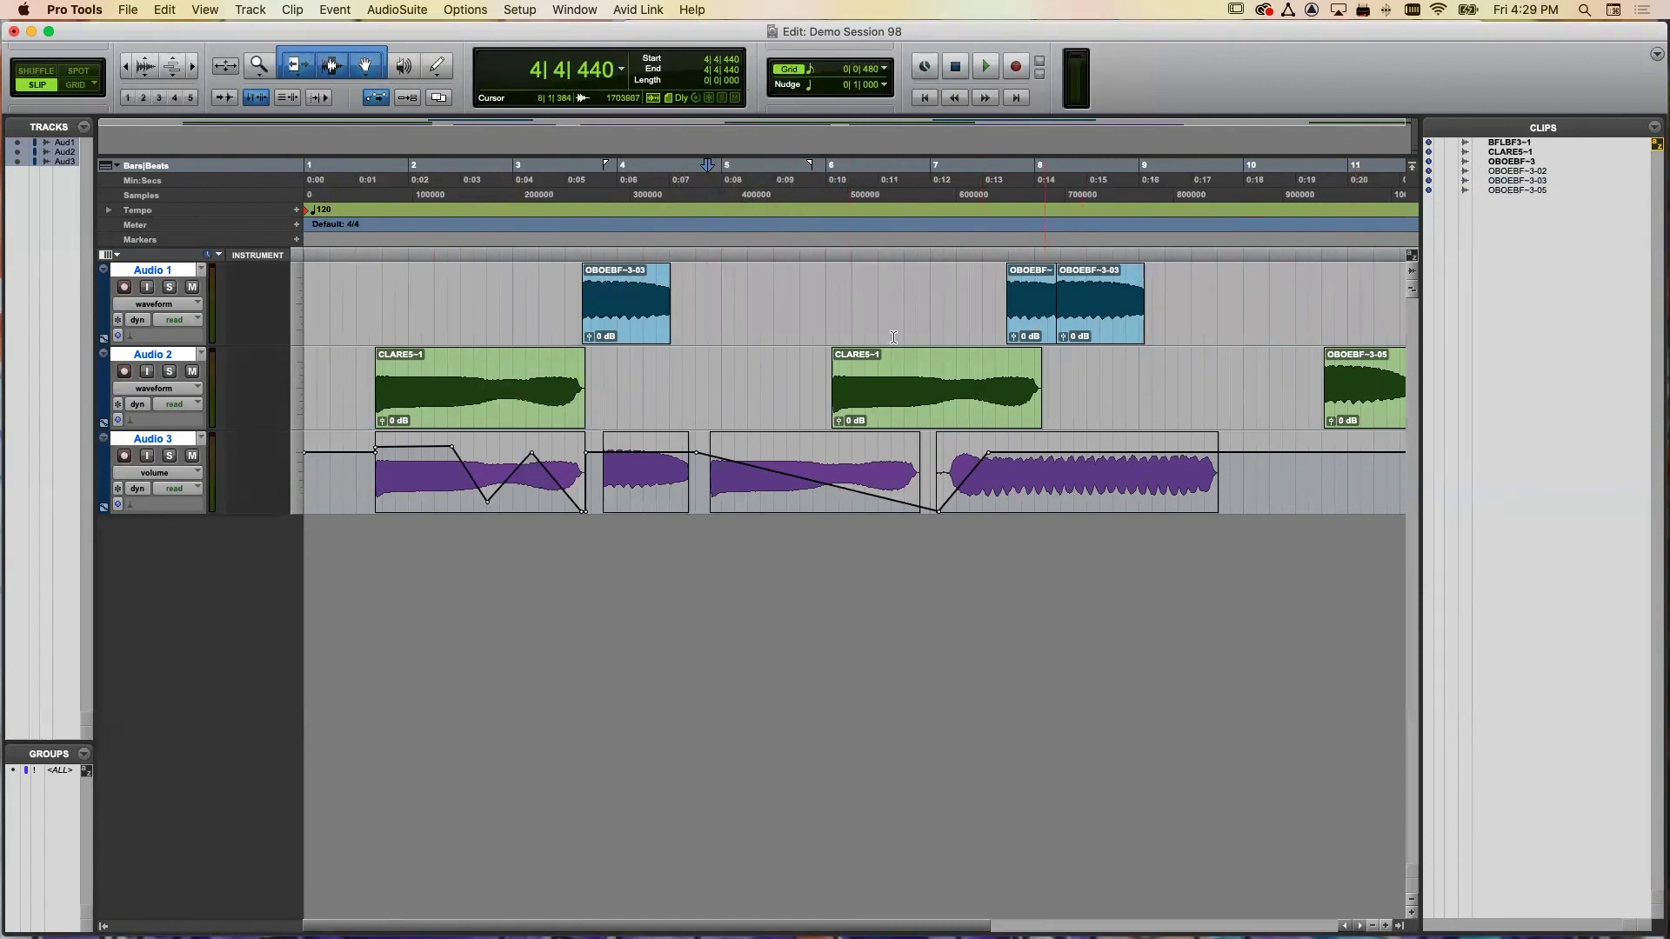
{"action": "left_click", "coordinate": [654, 344]}
{"action": "left_click_drag", "start_coordinate": [1509, 181], "coordinate": [813, 324]}
{"action": "left_click_drag", "start_coordinate": [528, 289], "coordinate": [1230, 268]}
{"action": "key", "text": "Delete"}
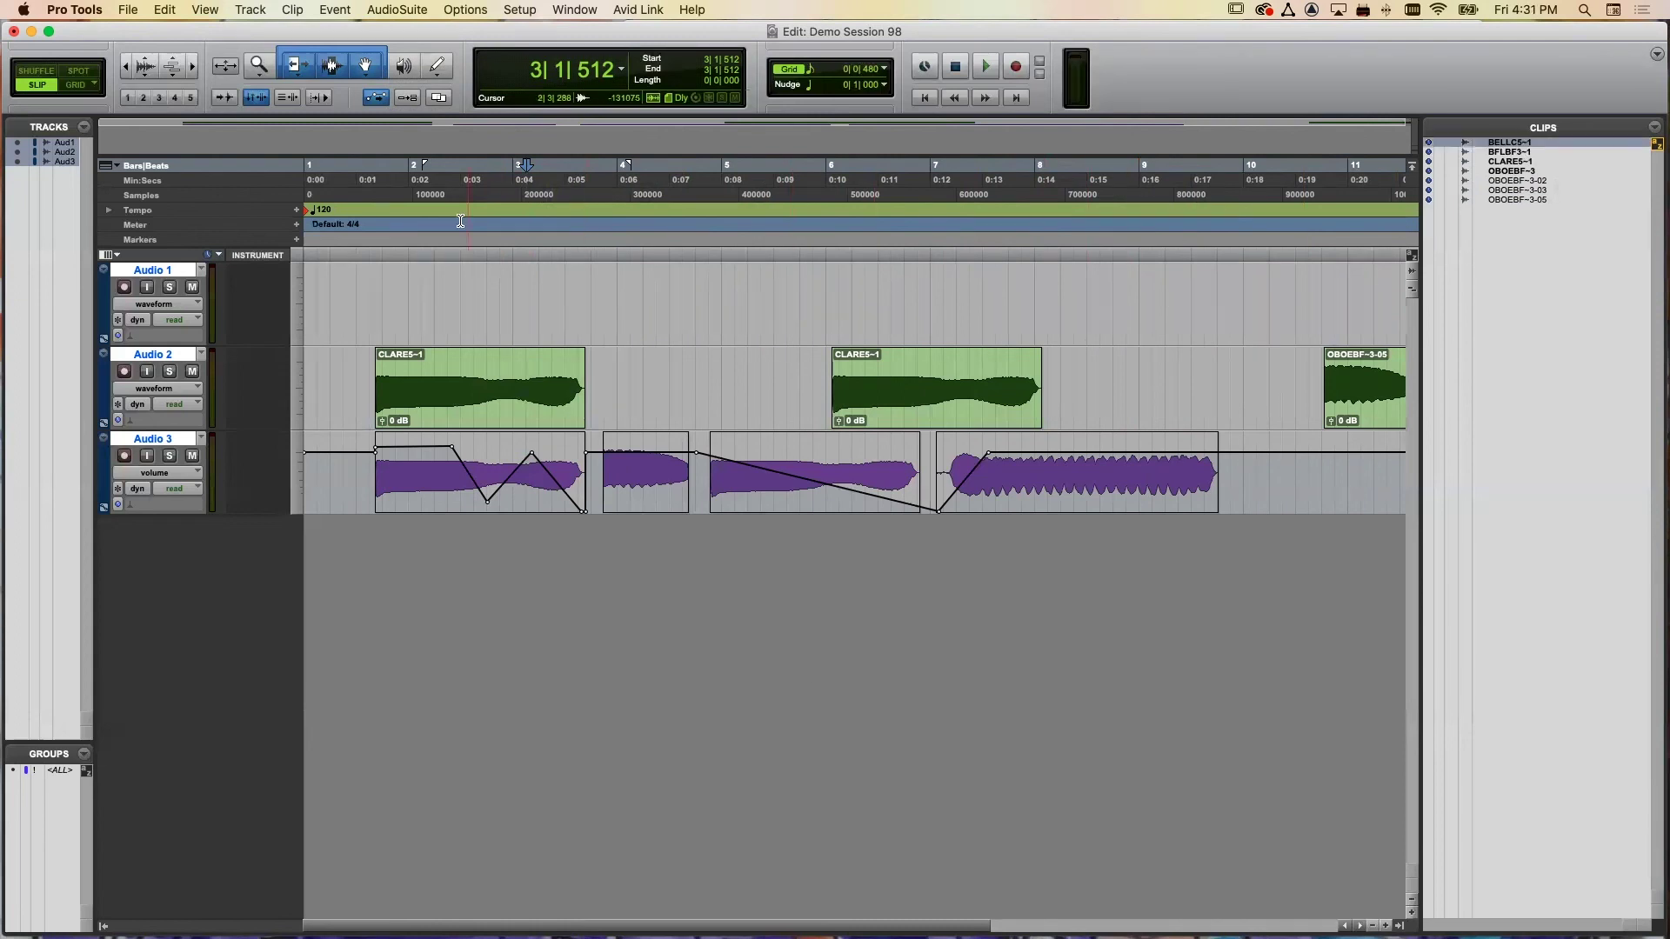
- Place BELLC5-1 from the clip list on Audio 1 at 4|3|416
{"action": "left_click", "coordinate": [403, 9]}
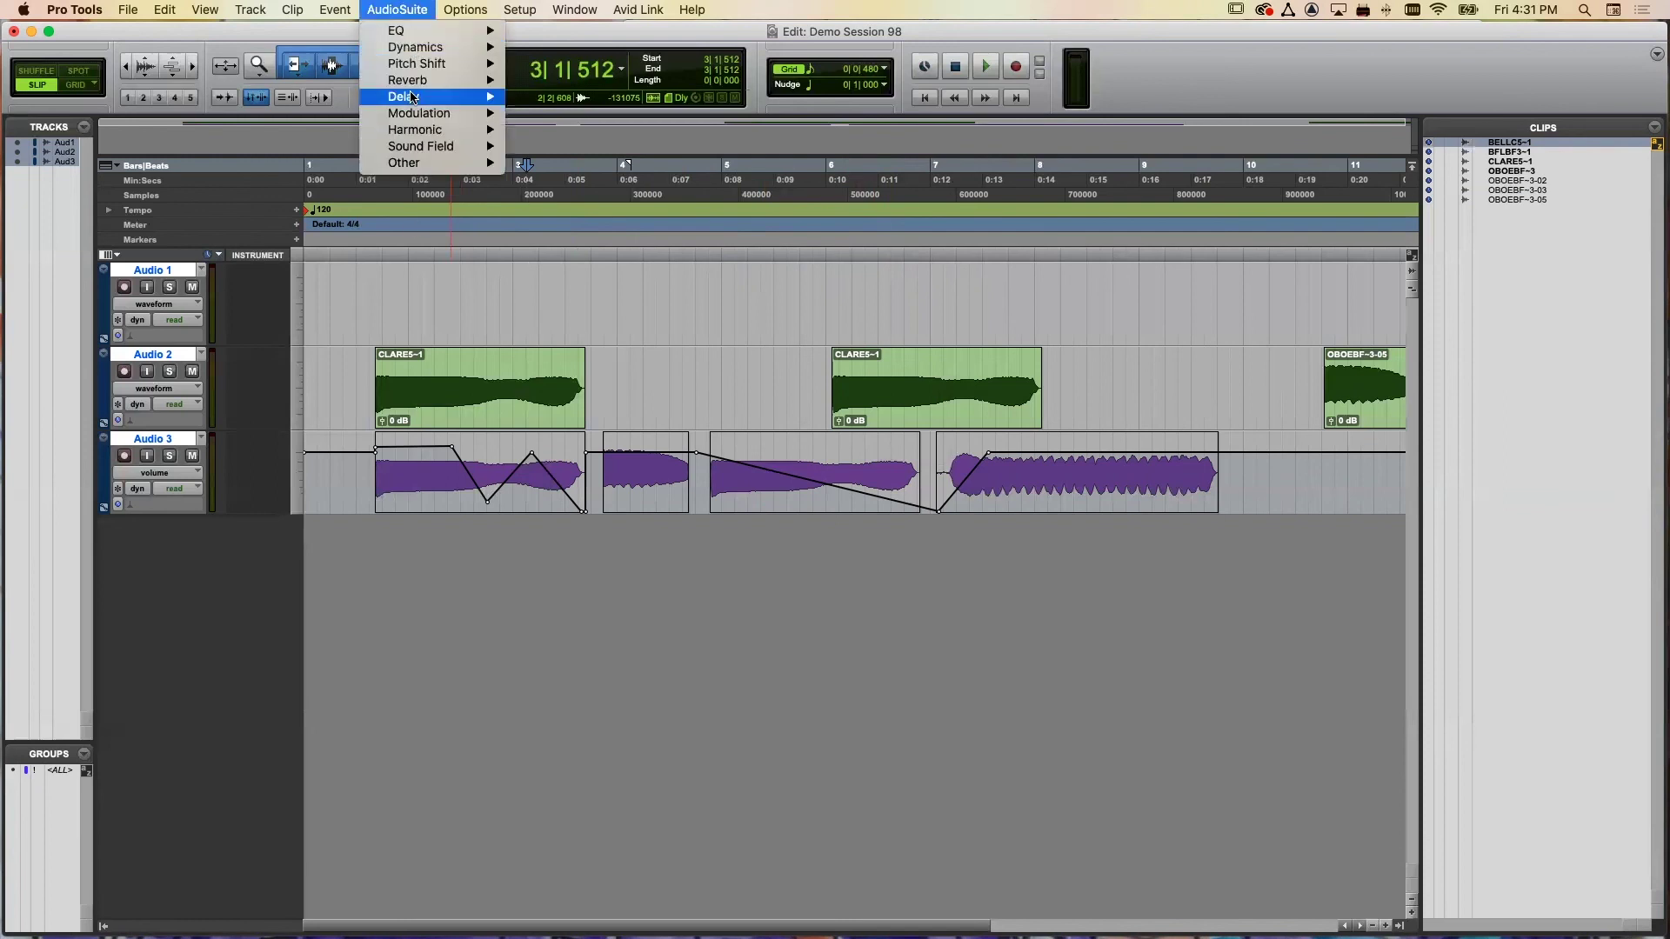
{"action": "left_click", "coordinate": [401, 9]}
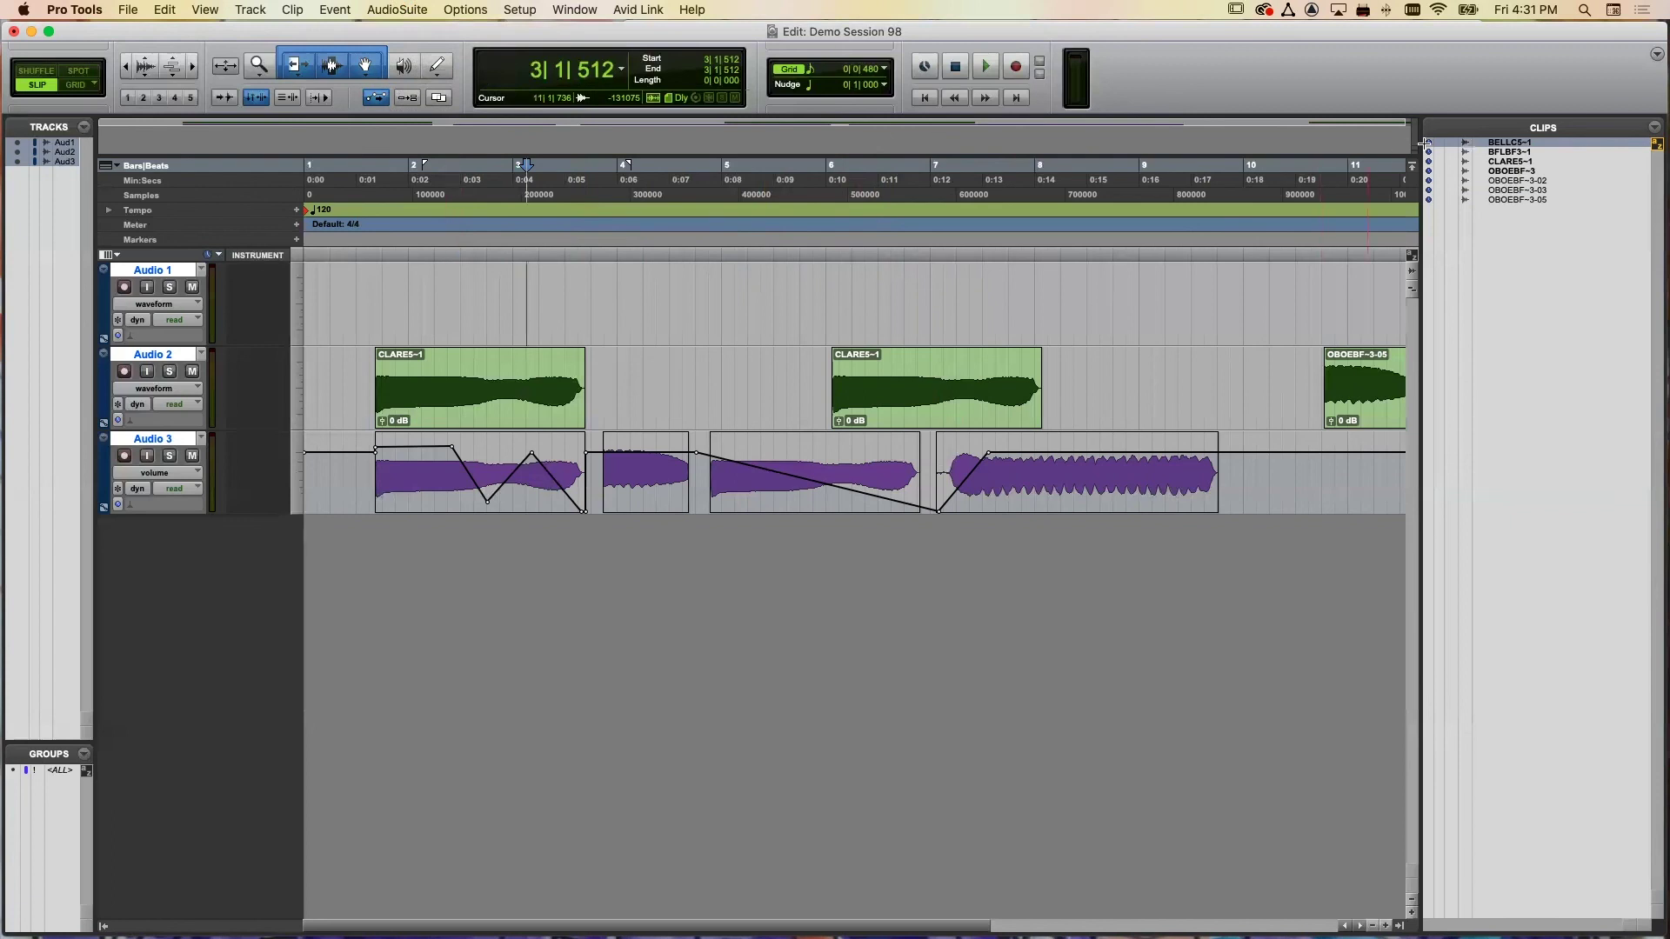
{"action": "left_click_drag", "start_coordinate": [1497, 142], "coordinate": [681, 290]}
- Solo Audio 1 and play the selected BELLC5-1 clip
{"action": "left_click", "coordinate": [171, 288]}
{"action": "key", "text": "space"}
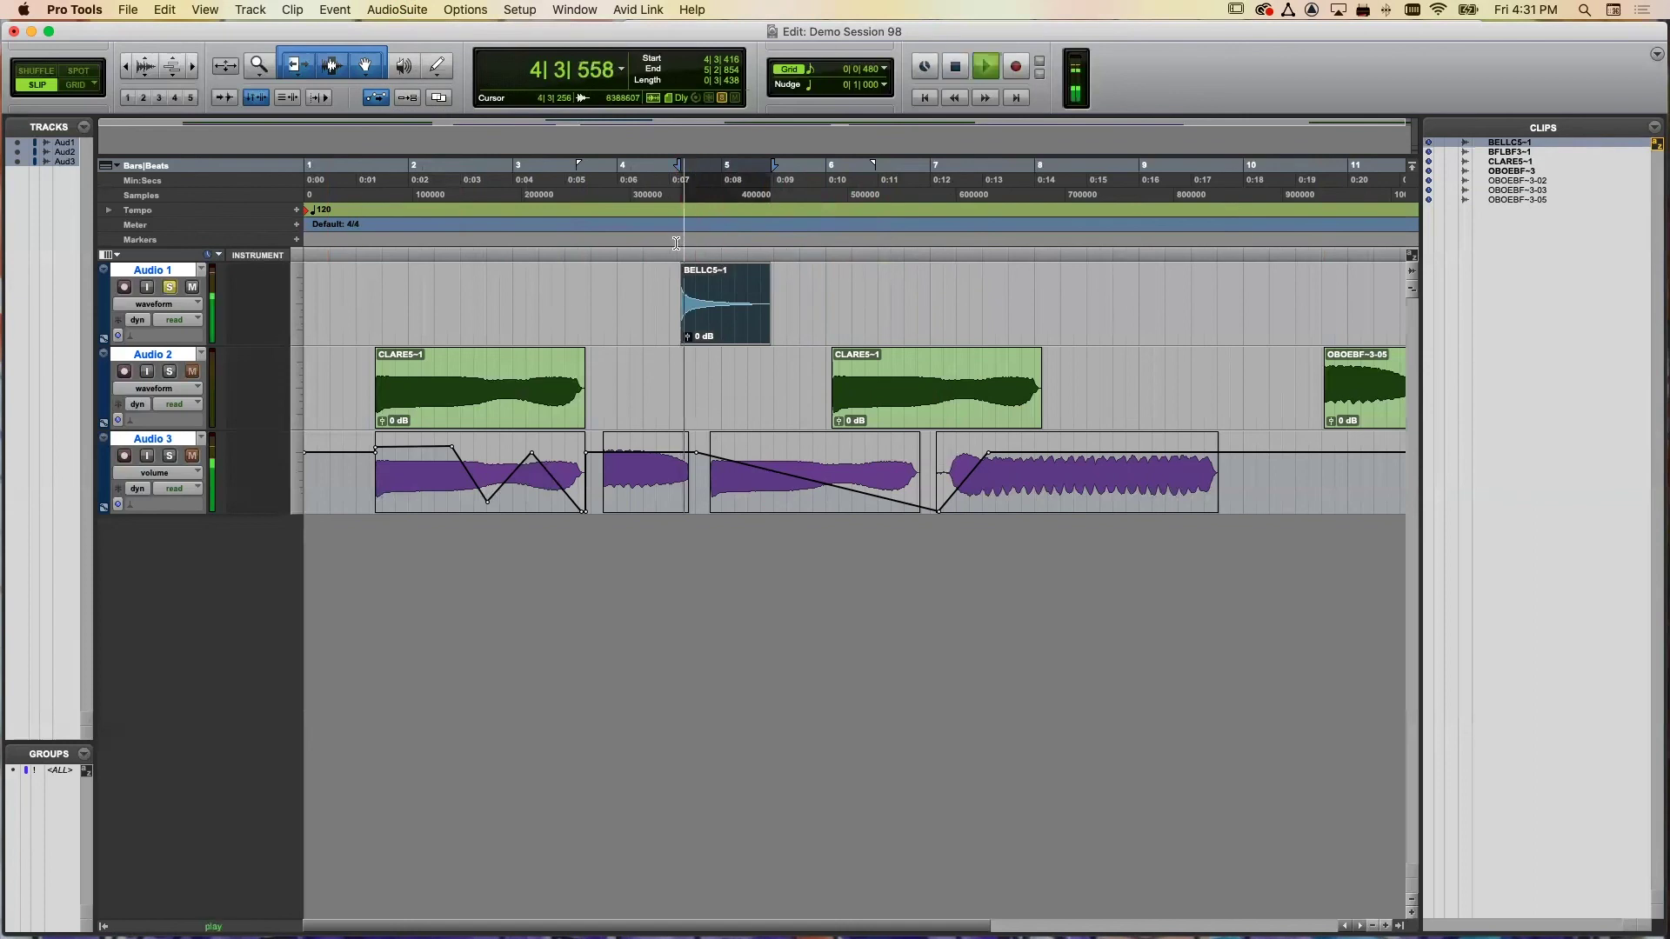
{"action": "key", "text": "space"}
{"action": "key", "text": "space"}
{"action": "key", "text": "space"}
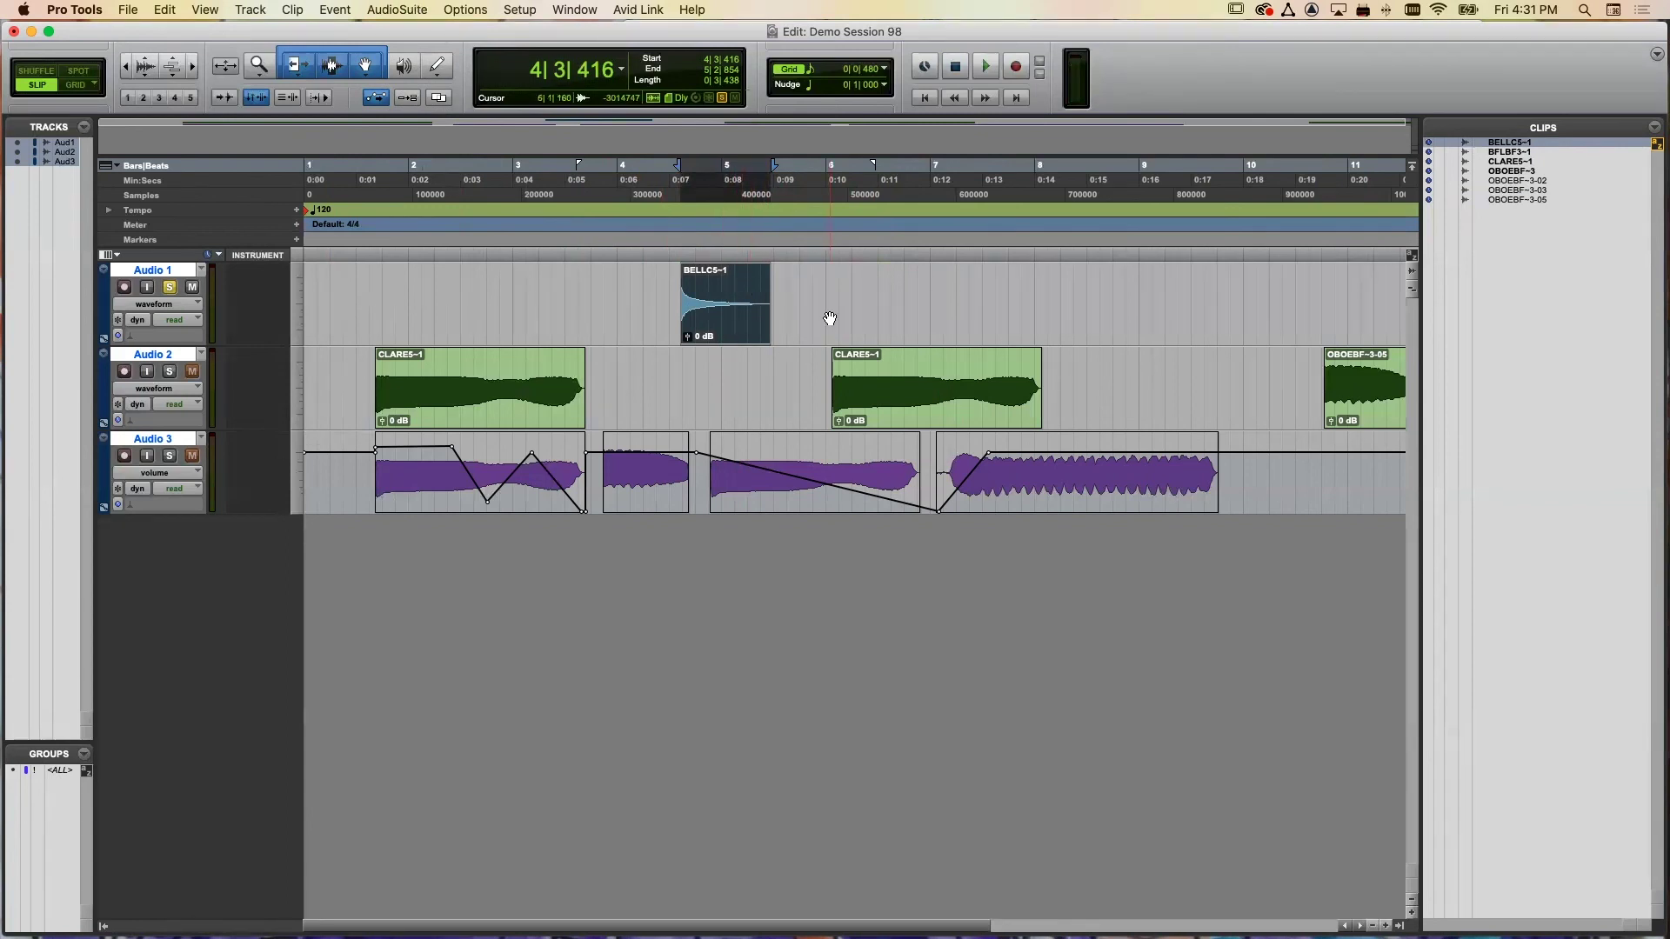
- Open the AudioSuite Reverse processor for the selected BELLC5-1 clip and move its window below the tracks
{"action": "left_click", "coordinate": [403, 12]}
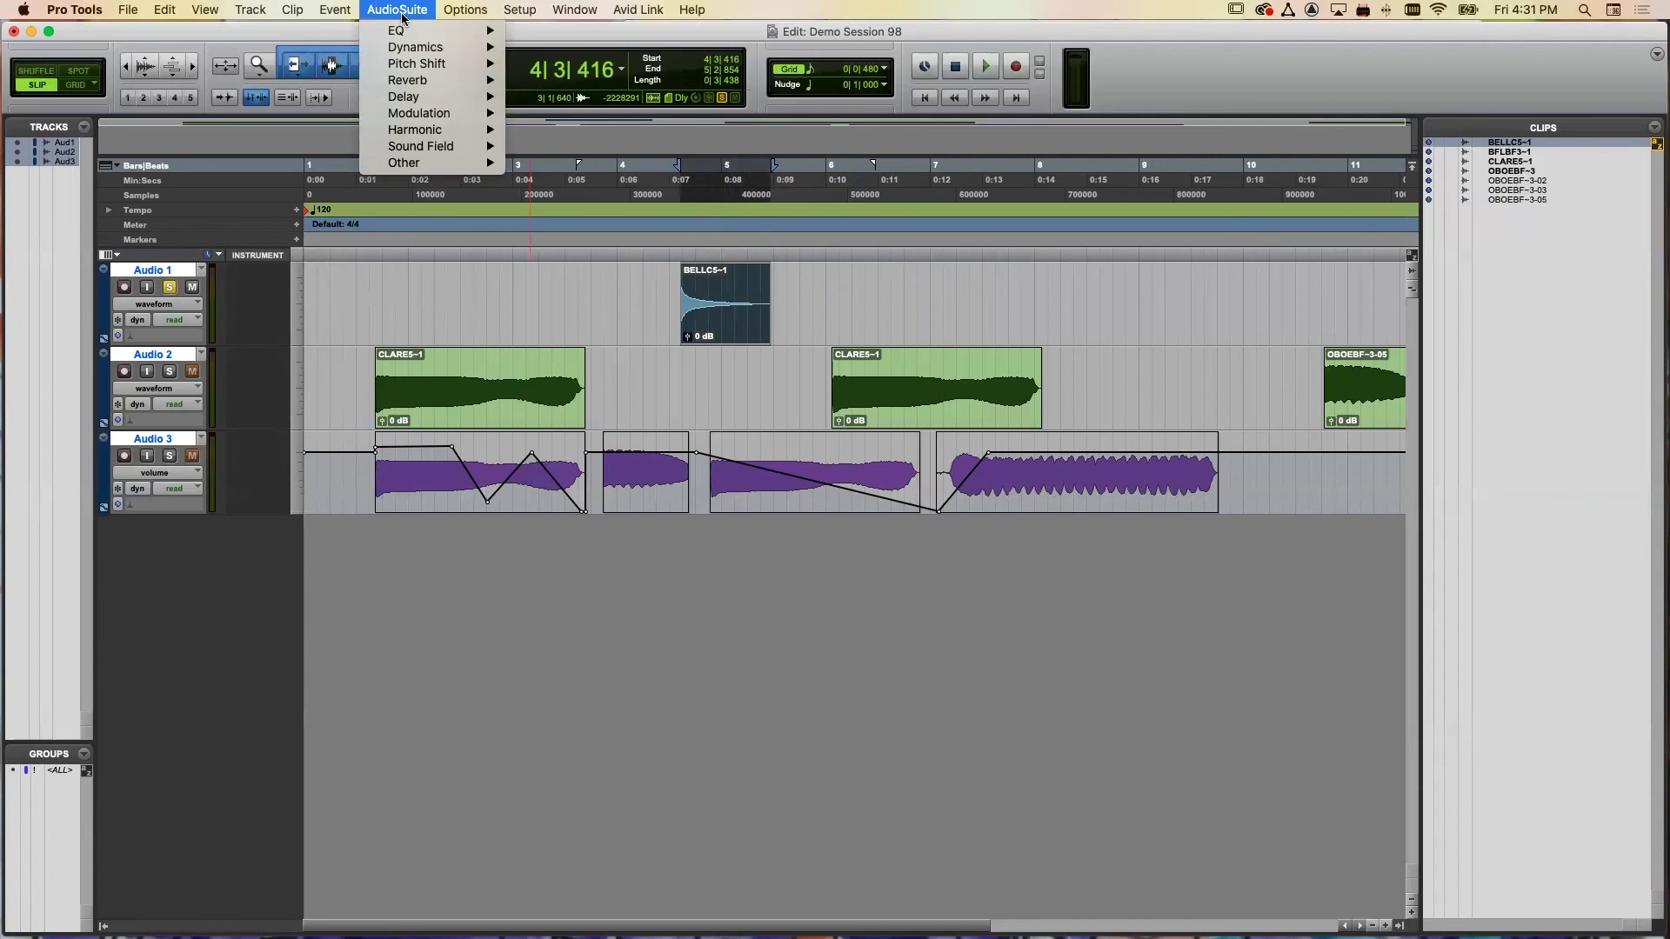
{"action": "mouse_move", "coordinate": [408, 33]}
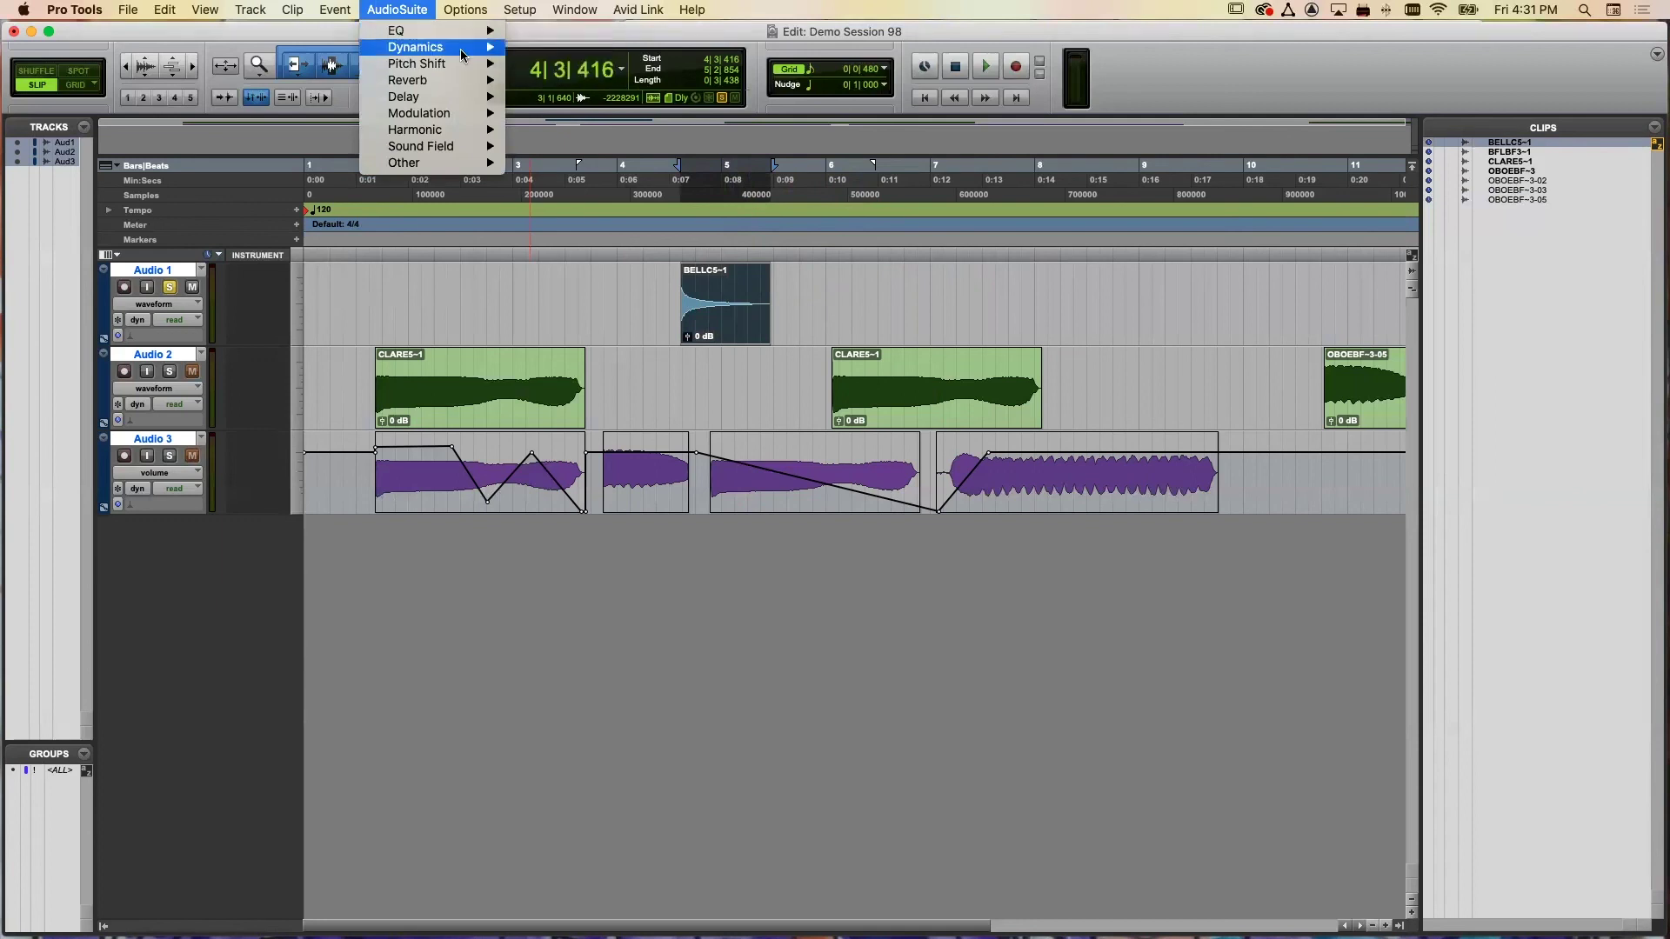
{"action": "mouse_move", "coordinate": [452, 50]}
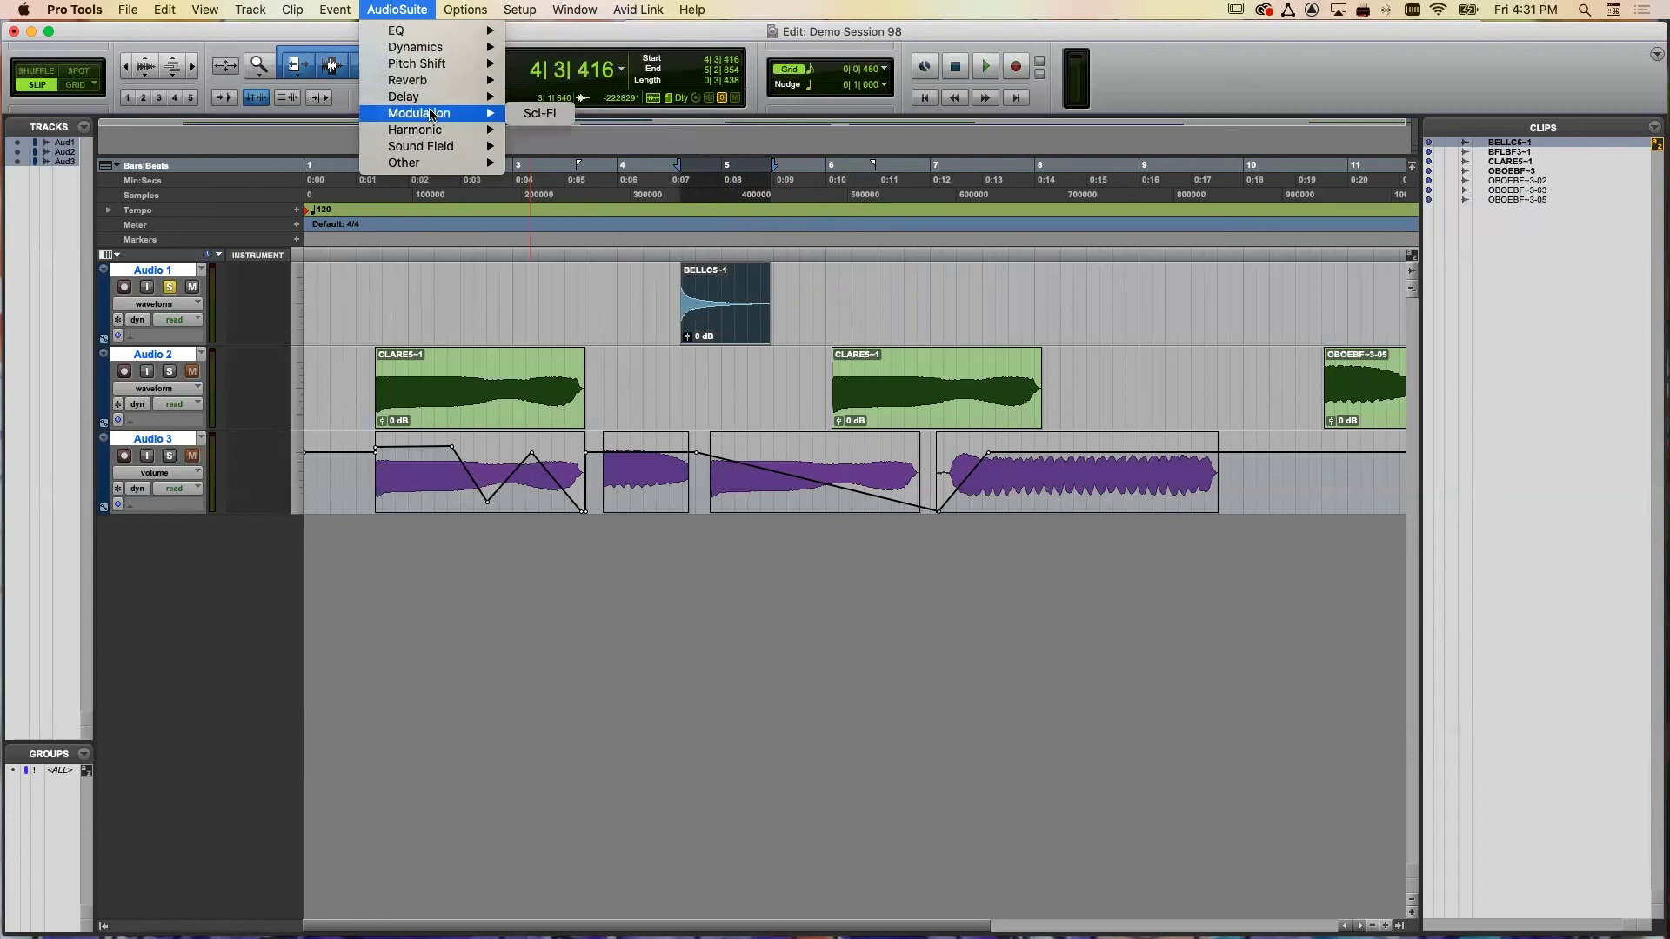
{"action": "mouse_move", "coordinate": [430, 130]}
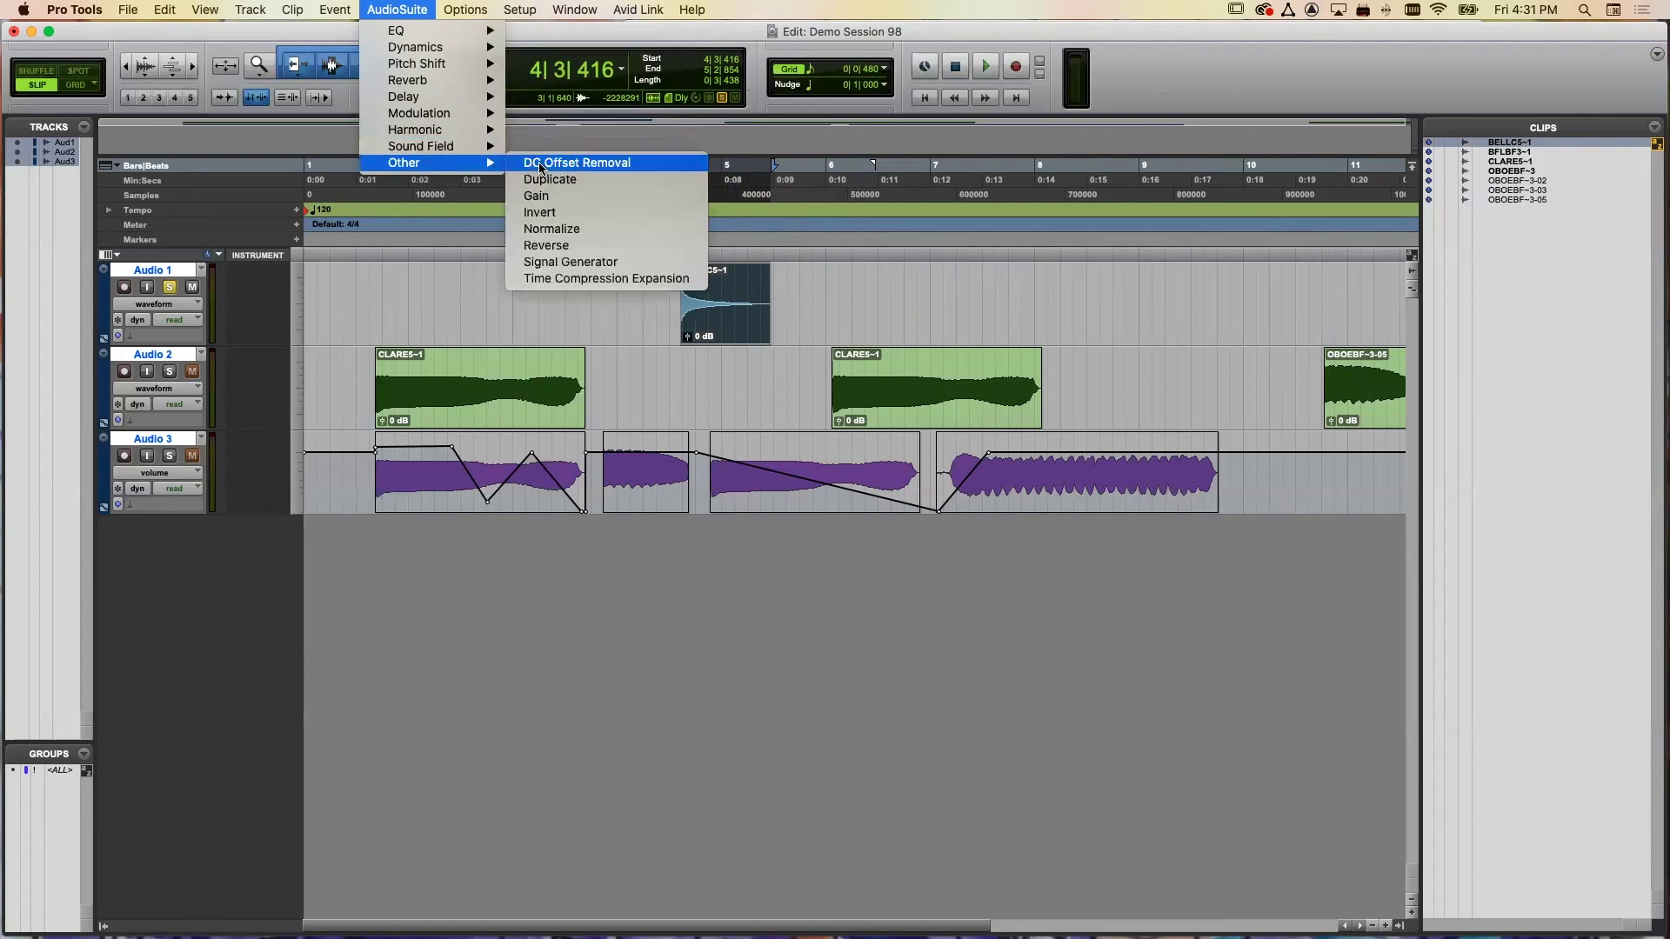
{"action": "left_click", "coordinate": [597, 246]}
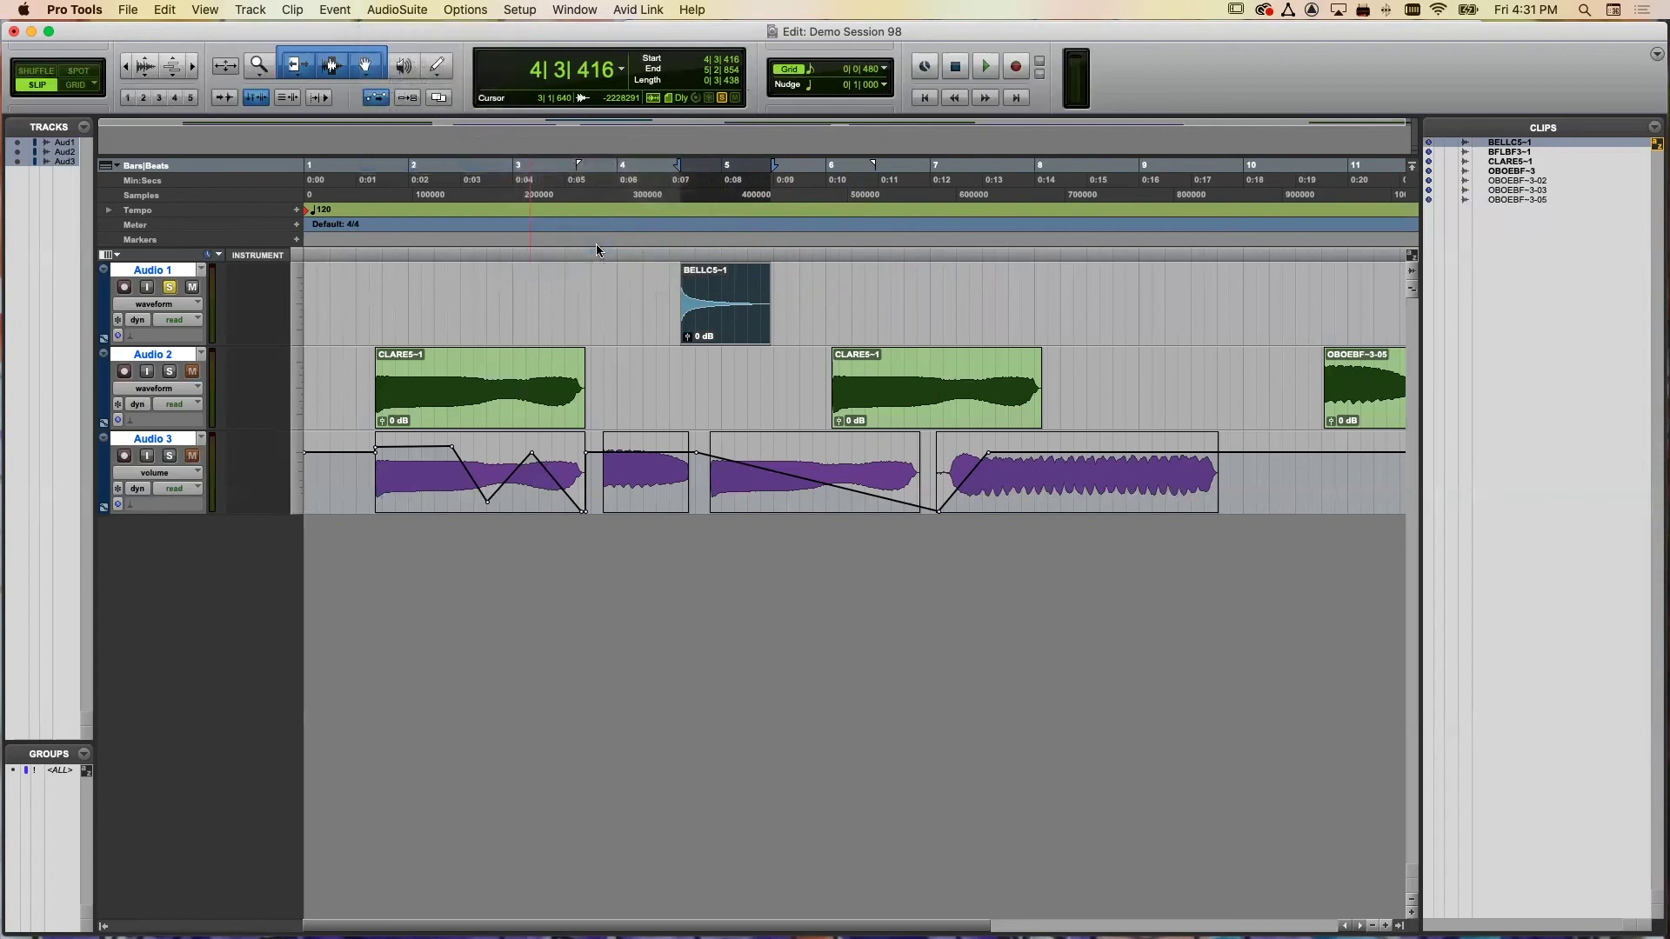
{"action": "left_click_drag", "start_coordinate": [353, 84], "coordinate": [605, 575]}
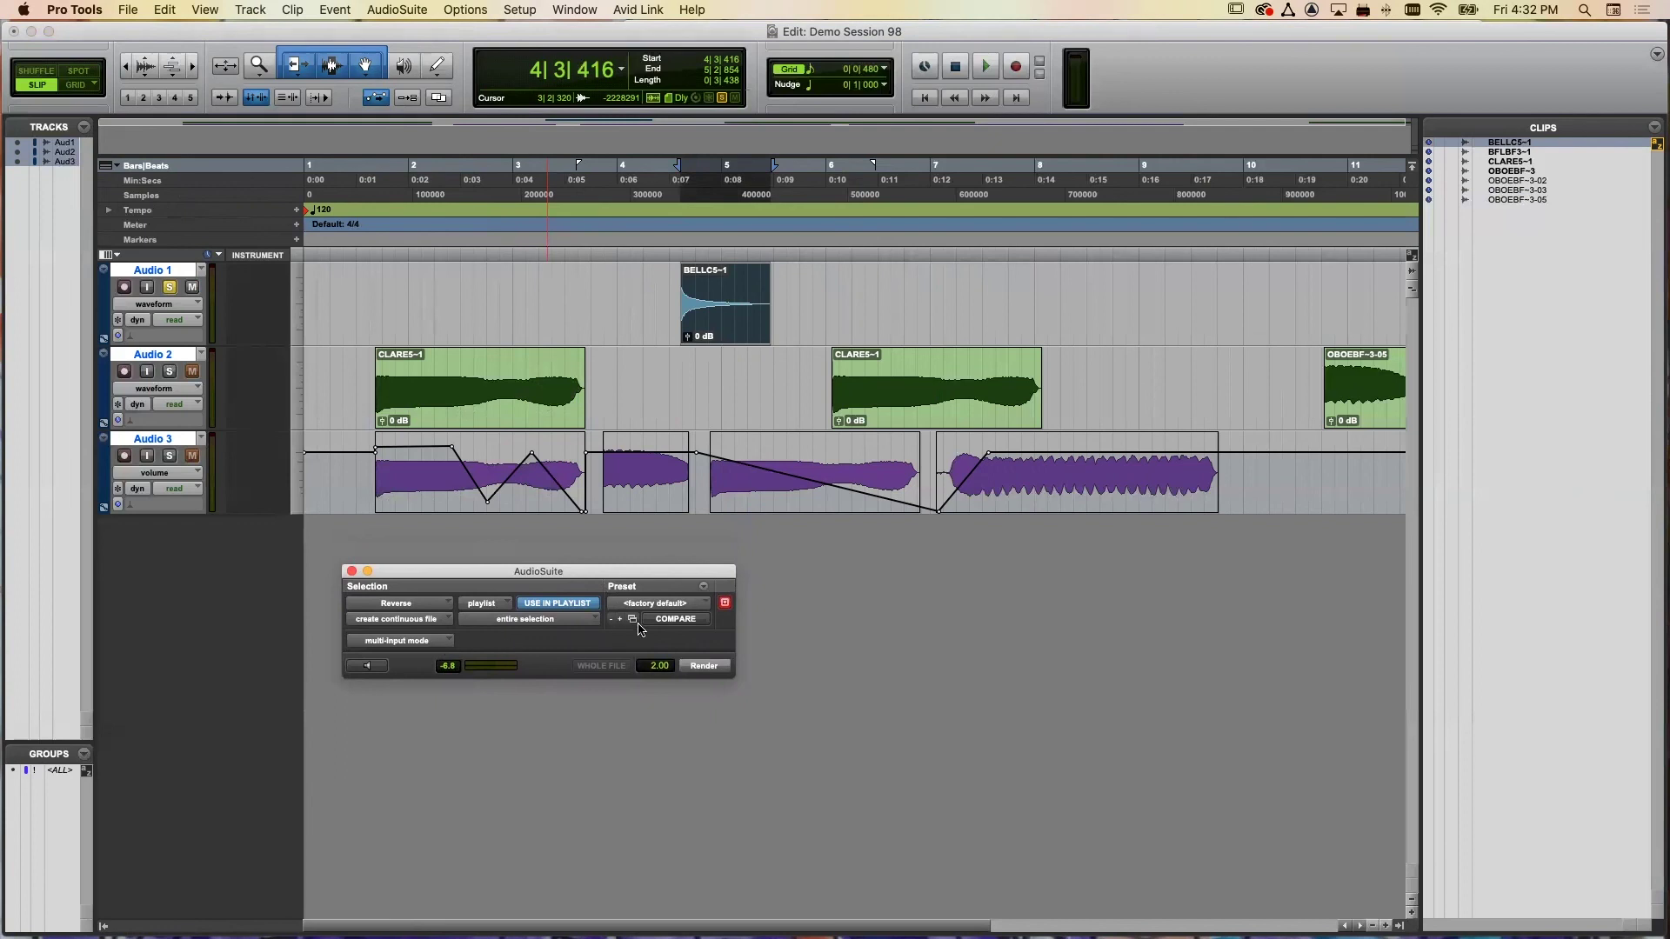
- Preview the reversed BELLC5-1, render it into the playlist and close the Reverse window
{"action": "left_click", "coordinate": [369, 666]}
{"action": "left_click", "coordinate": [378, 670]}
{"action": "left_click", "coordinate": [701, 666]}
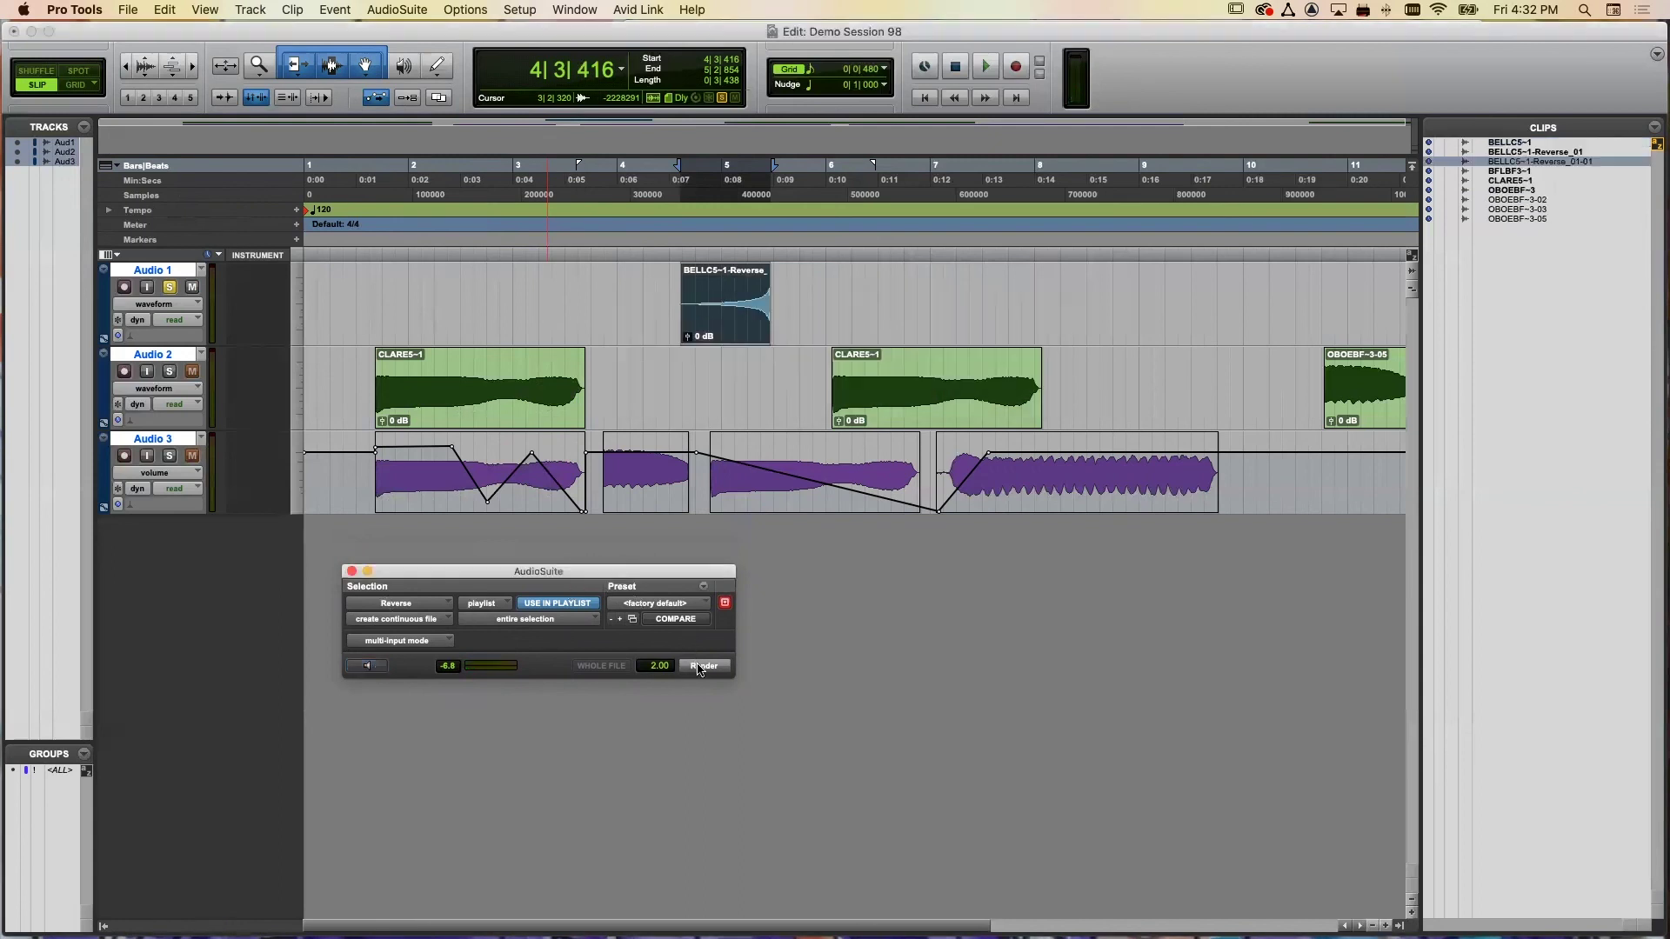
{"action": "left_click", "coordinate": [352, 571]}
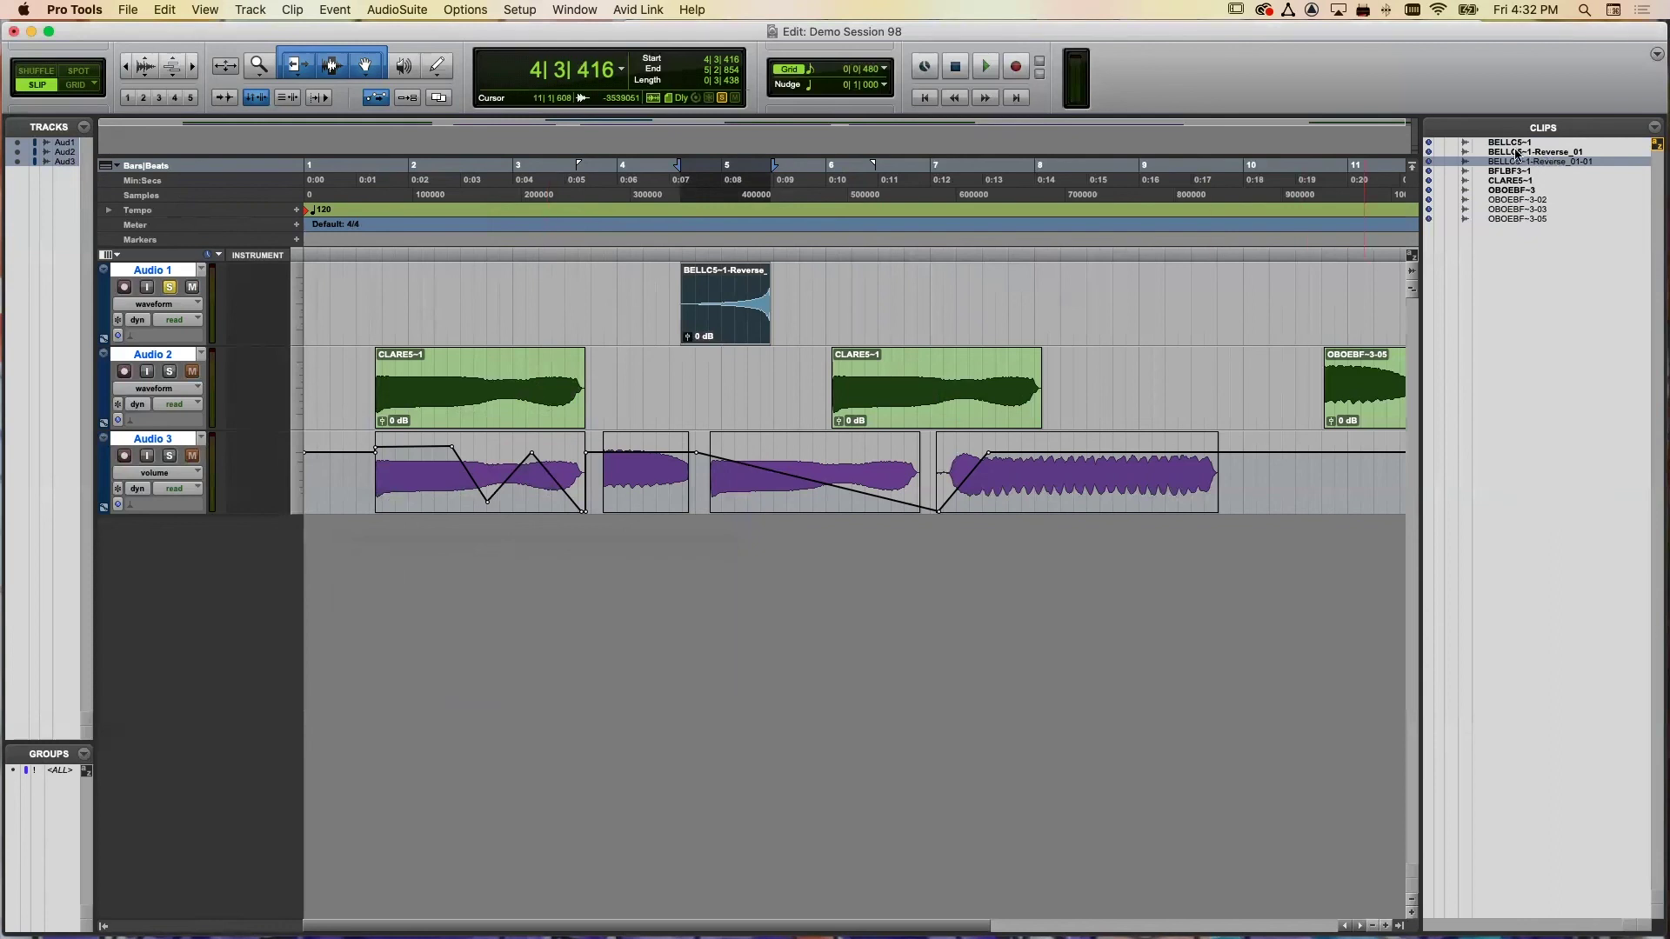
- Place the original BELLC5-1 on Audio 1 at 5|4|480 and play both bell clips from 4|3|320
{"action": "mouse_move", "coordinate": [1506, 142]}
{"action": "left_mouse_down"}
{"action": "mouse_move", "coordinate": [791, 296]}
{"action": "mouse_move", "coordinate": [813, 297]}
{"action": "left_mouse_up"}
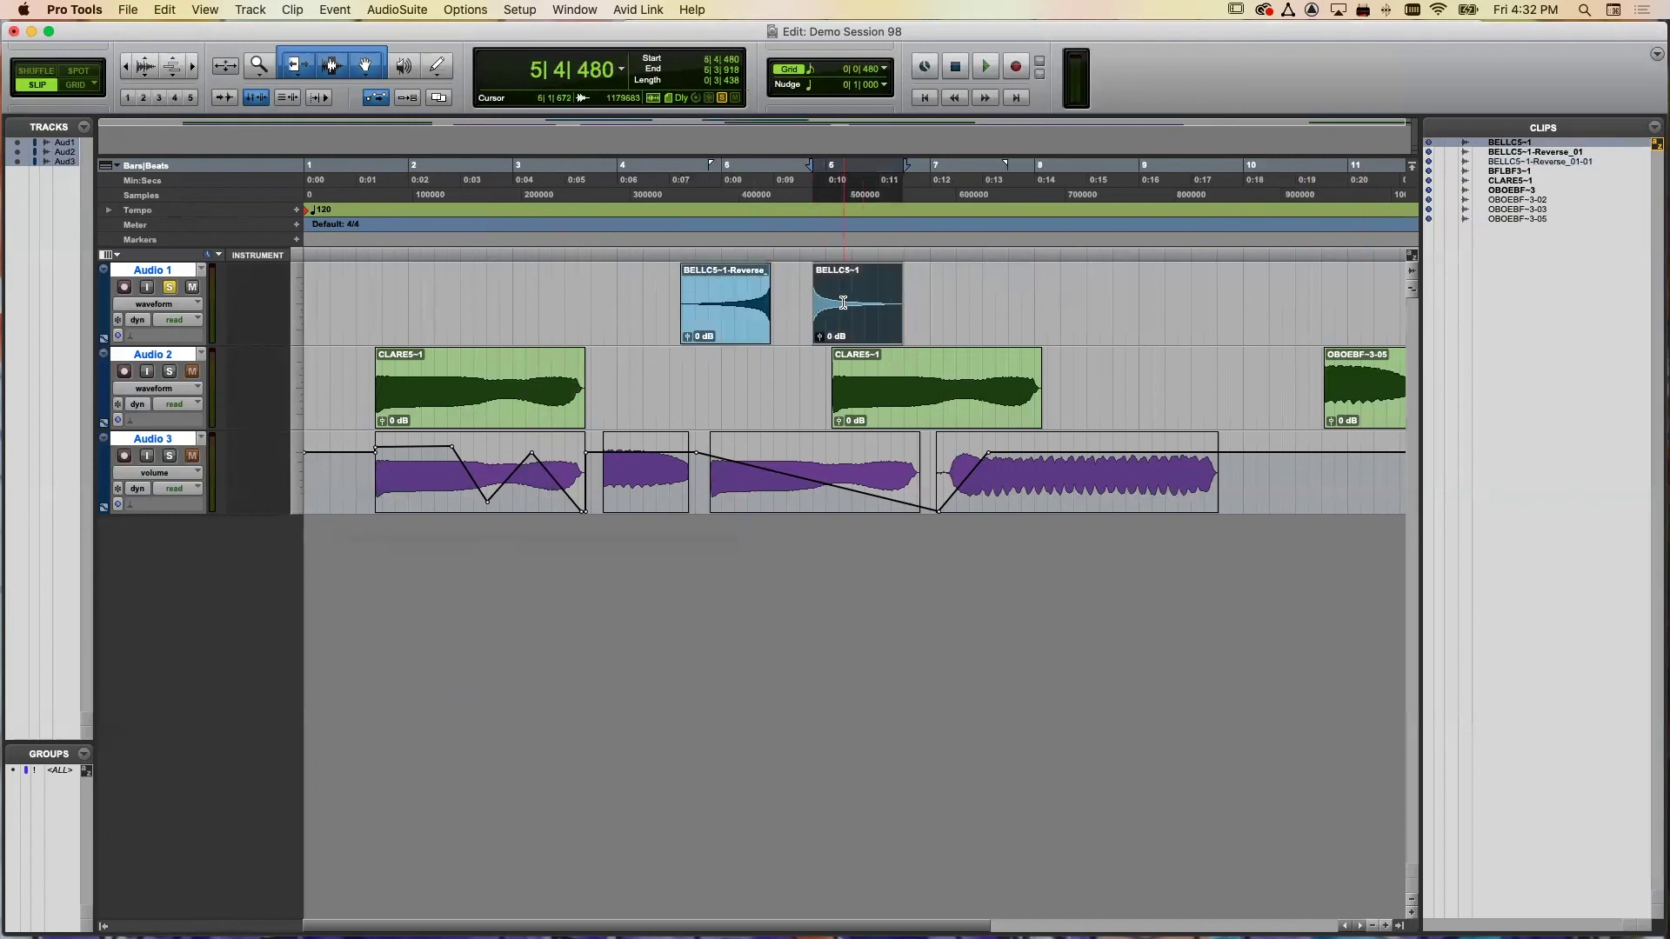
{"action": "left_click", "coordinate": [678, 211]}
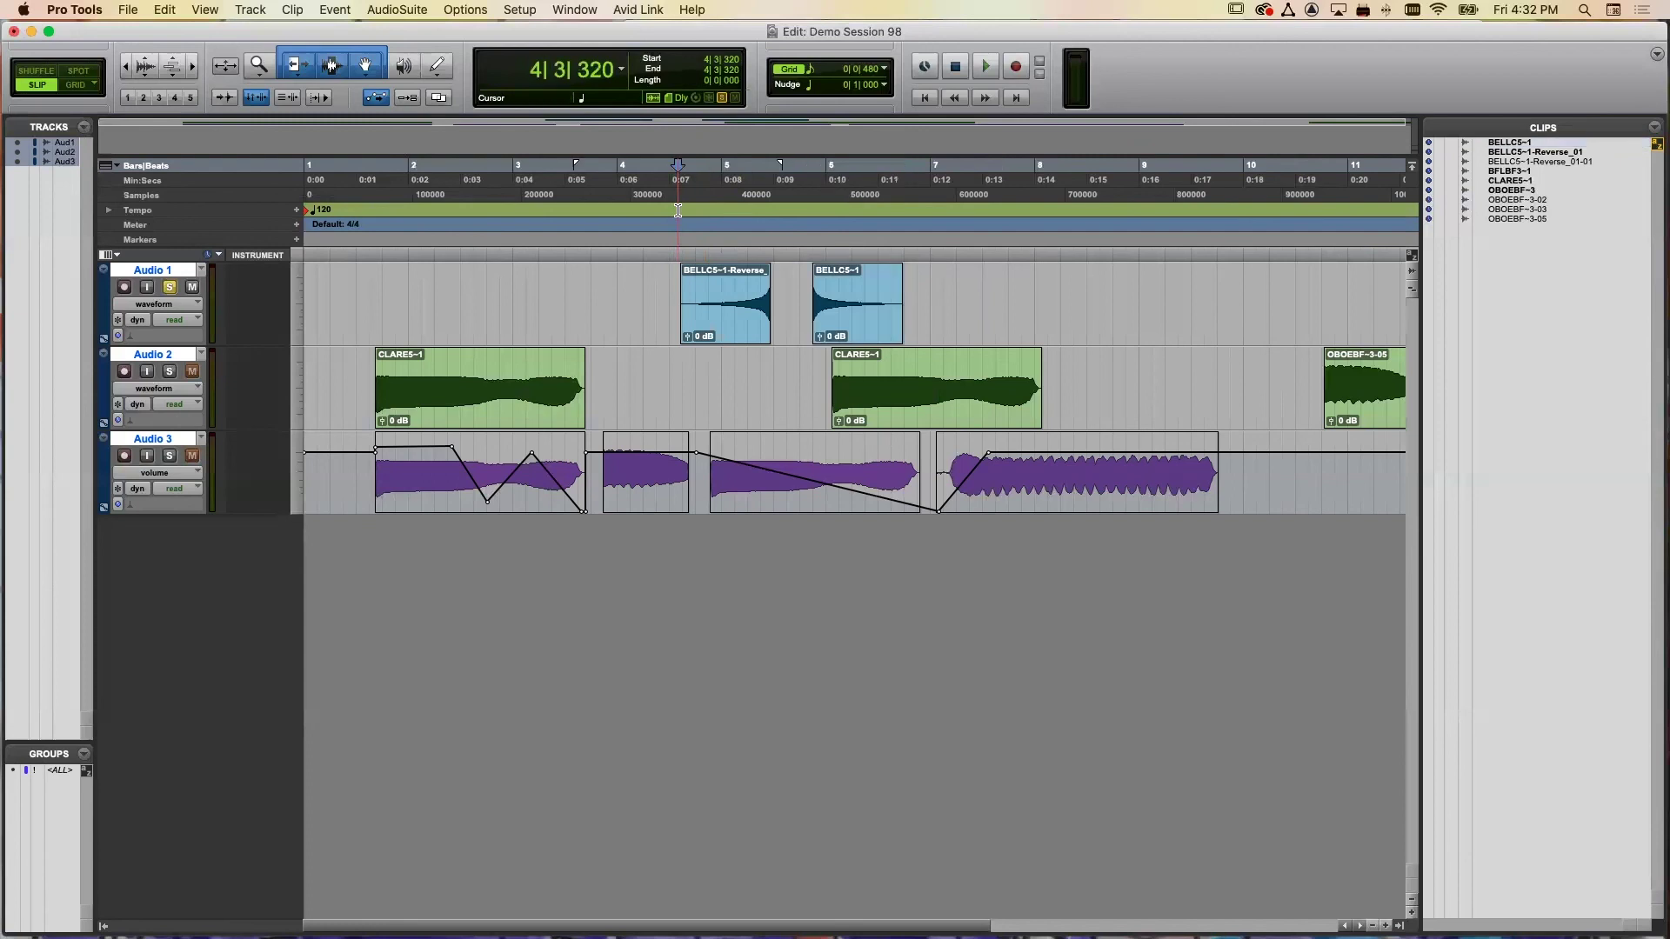
{"action": "key", "text": "space"}
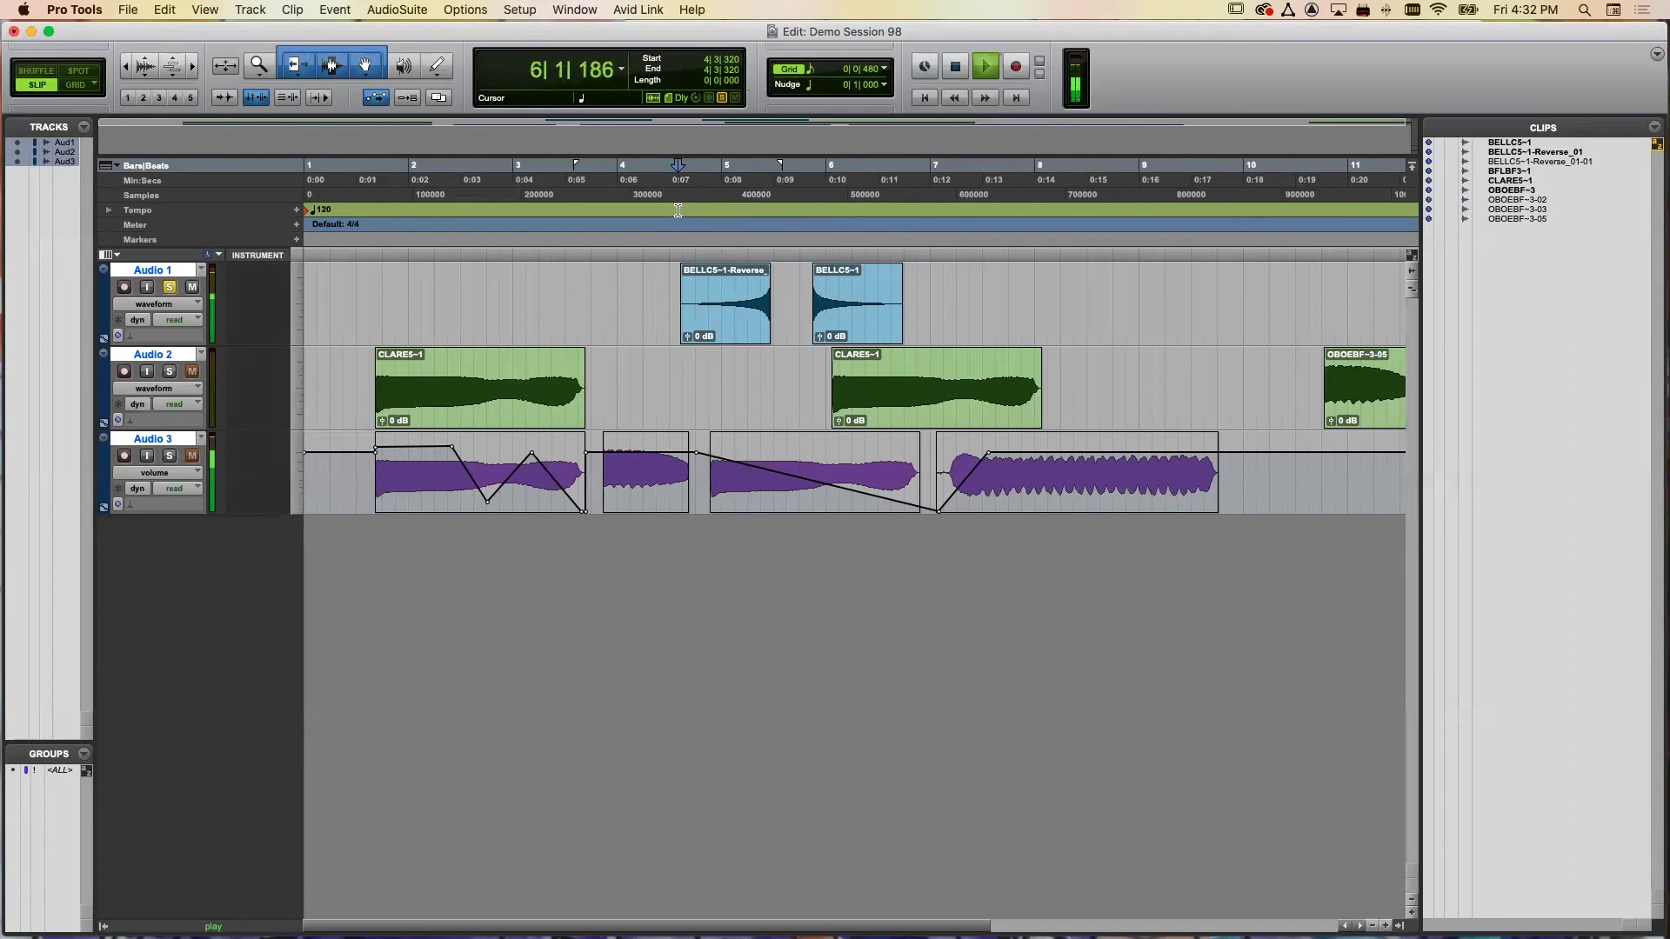
{"action": "key", "text": "space"}
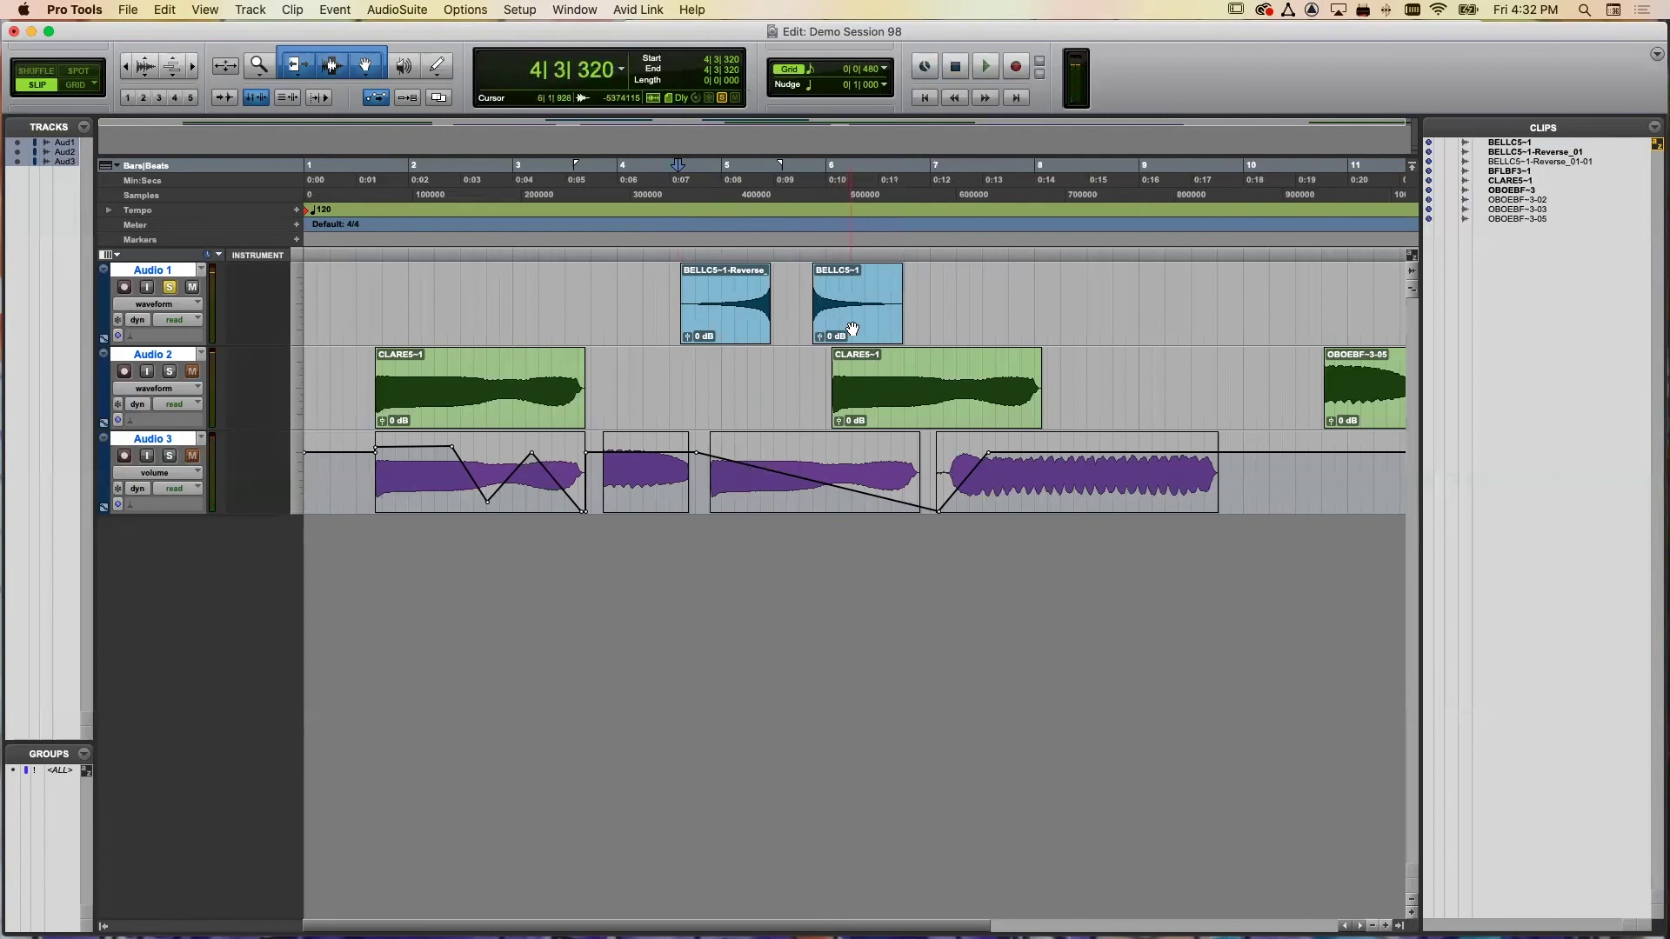
- Move BELLC5-1 on Audio 1 closer to the end of the reversed bell clip and play the two together
{"action": "left_click", "coordinate": [843, 329]}
{"action": "left_click_drag", "start_coordinate": [846, 329], "coordinate": [812, 336]}
{"action": "left_click", "coordinate": [688, 247]}
{"action": "key", "text": "space"}
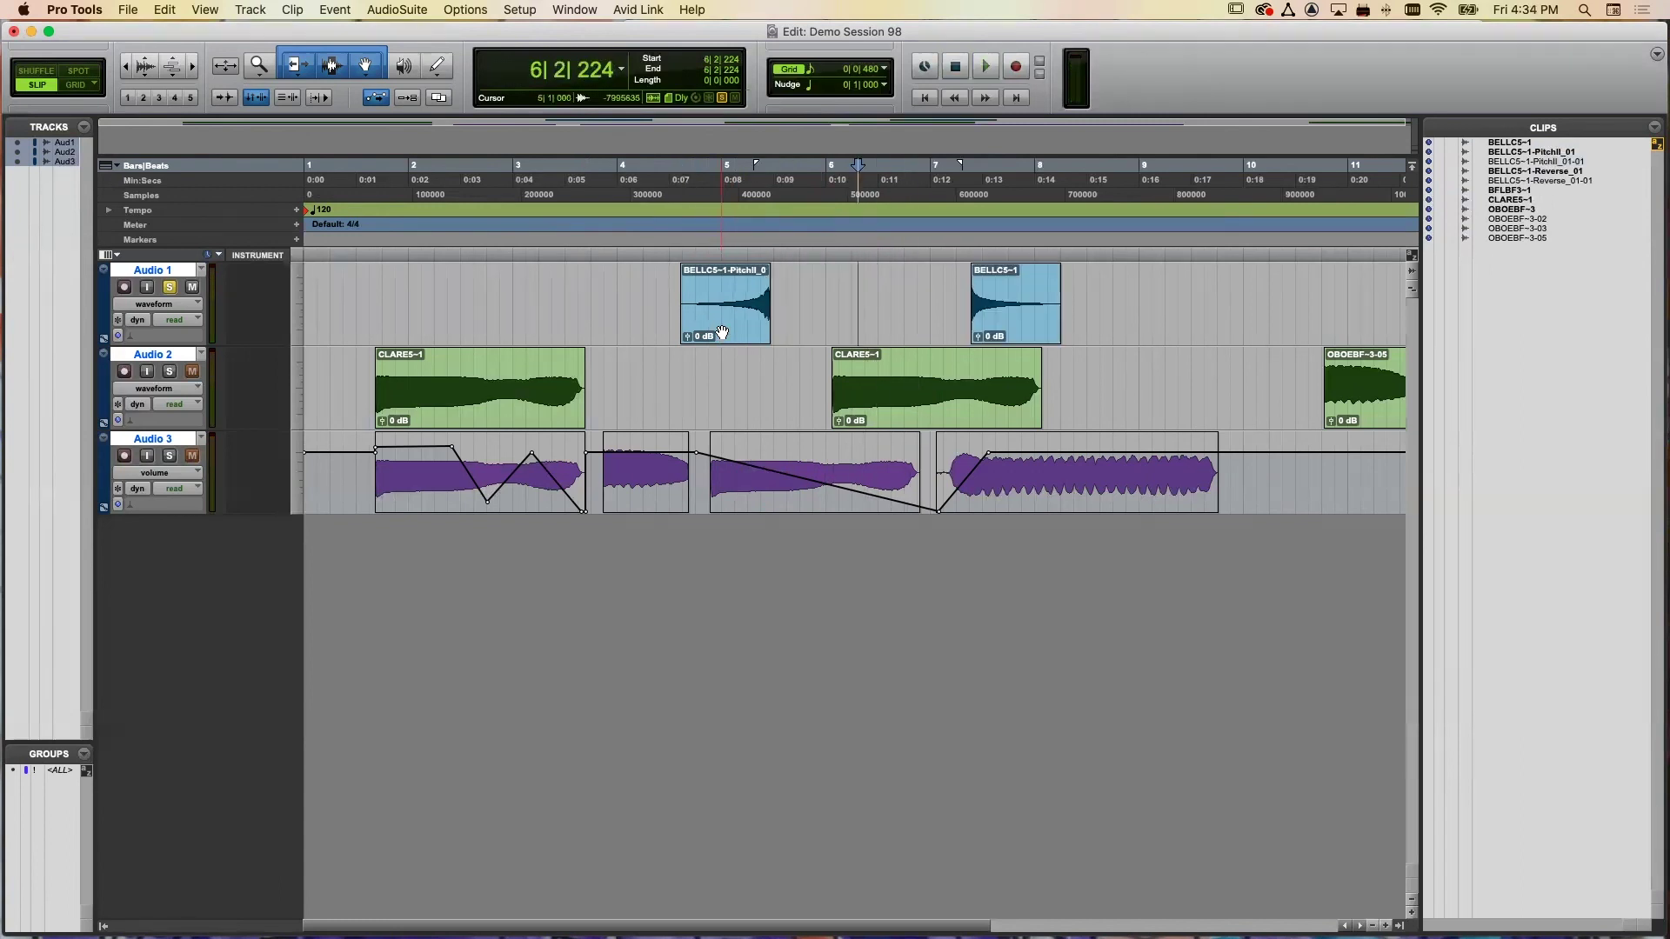
- Time-shift the reversed BELLC5-1-PitchII clip on Audio 1 to 25.00% speed and render it into the playlist
{"action": "left_click", "coordinate": [721, 333]}
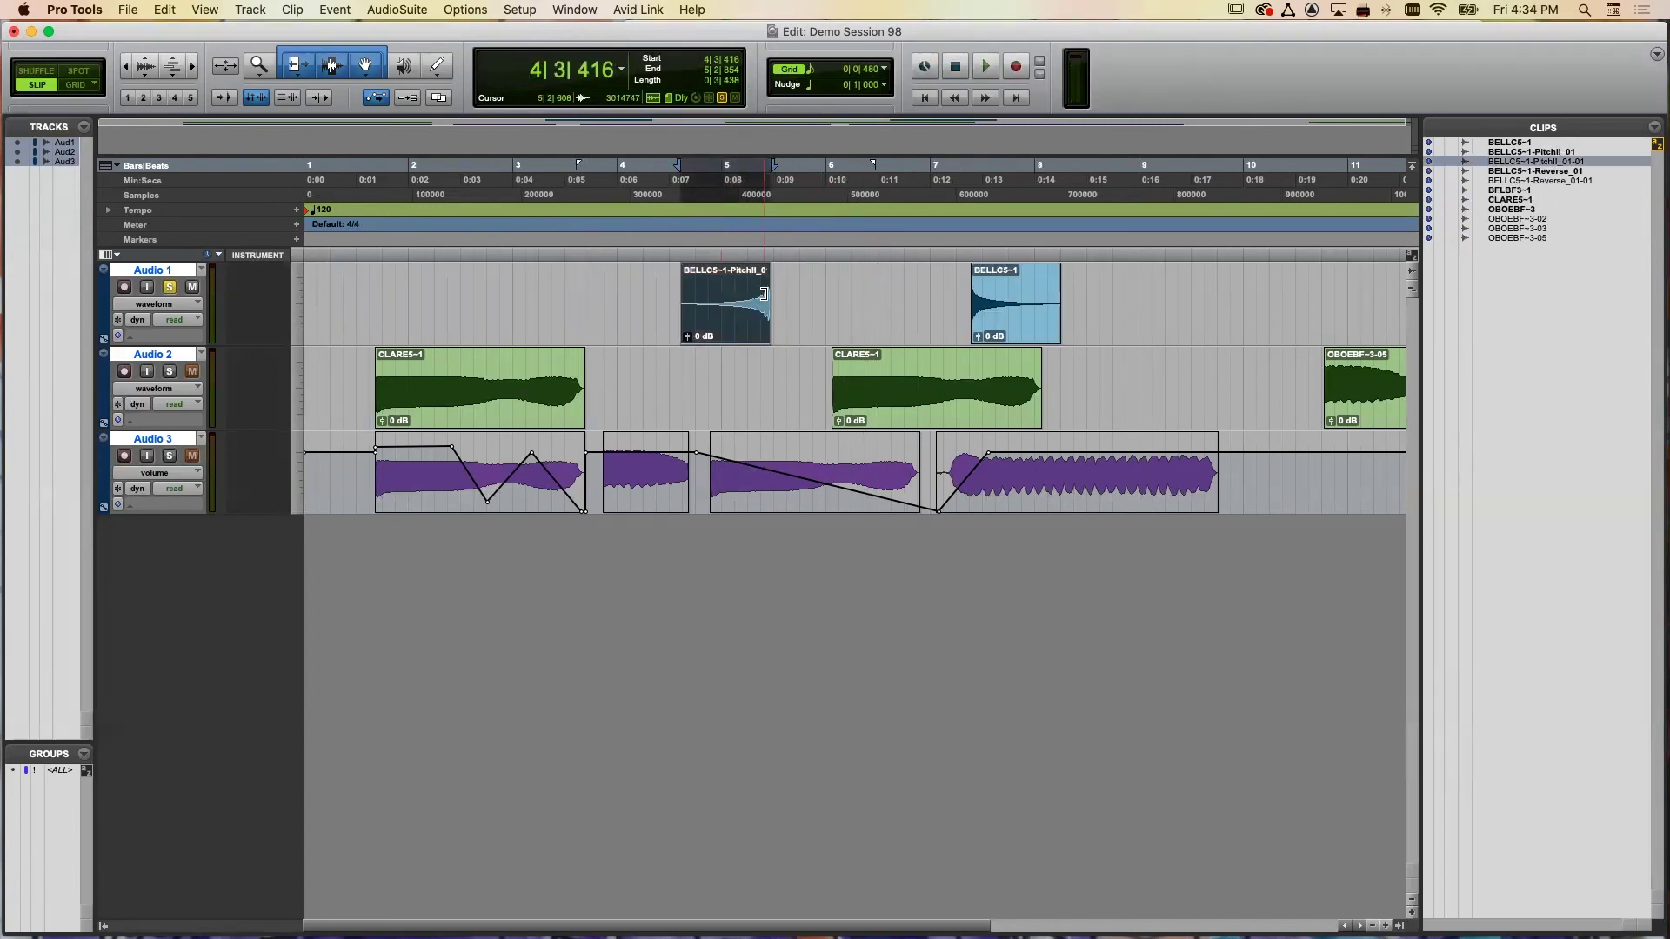
{"action": "left_click", "coordinate": [398, 9]}
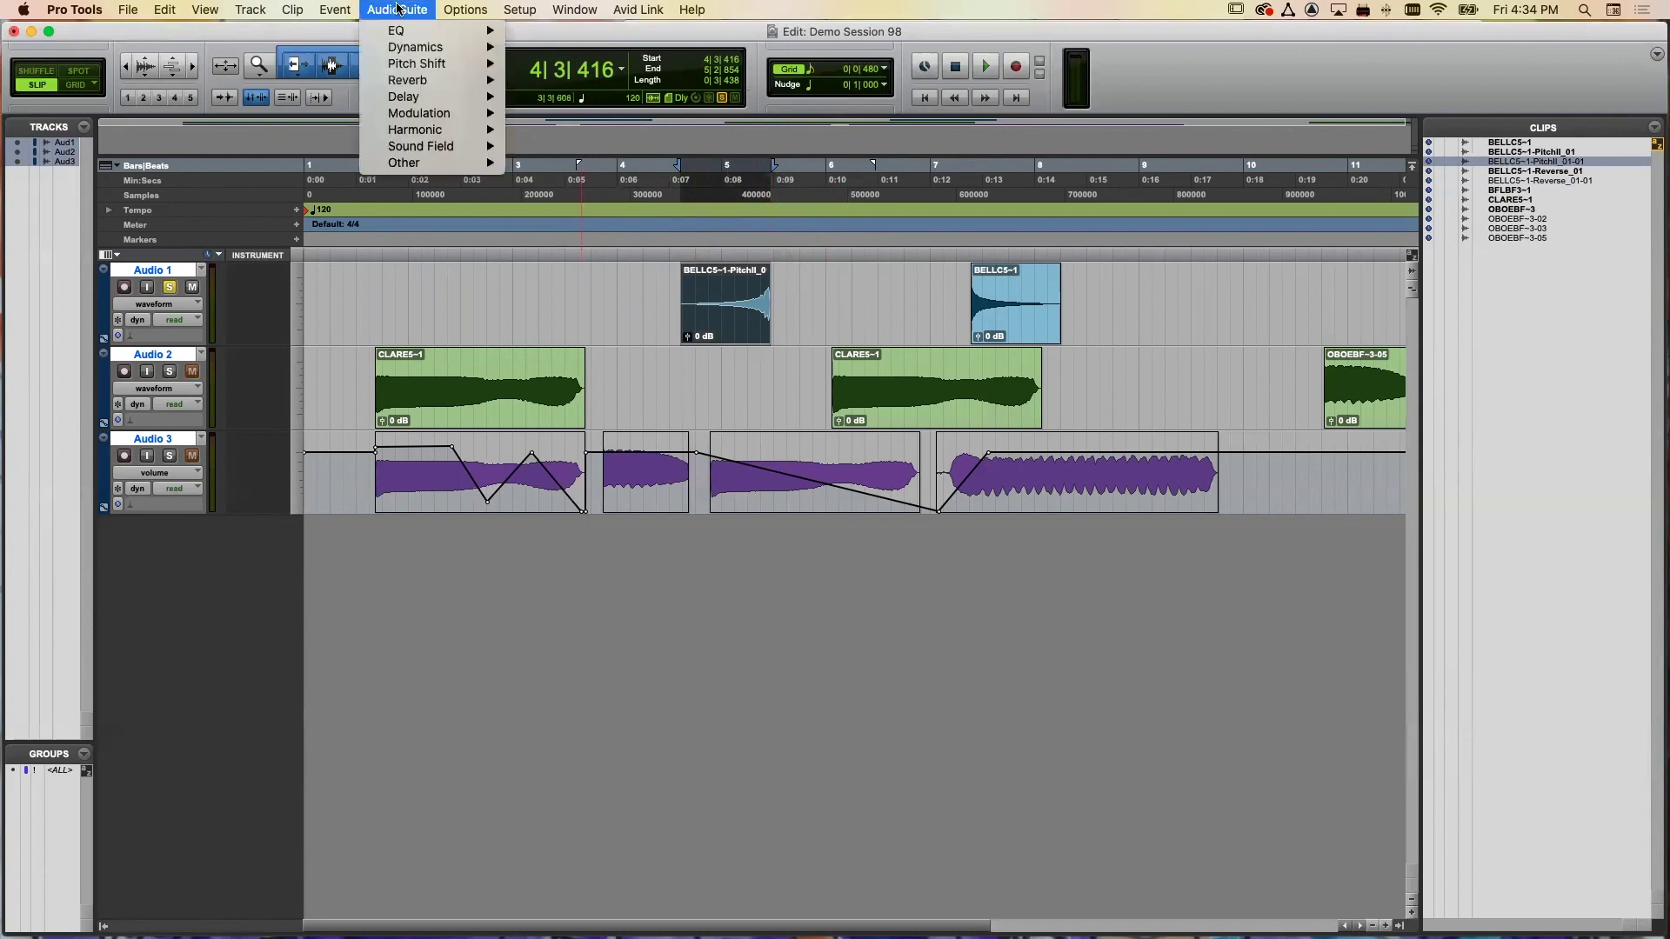
{"action": "mouse_move", "coordinate": [418, 64]}
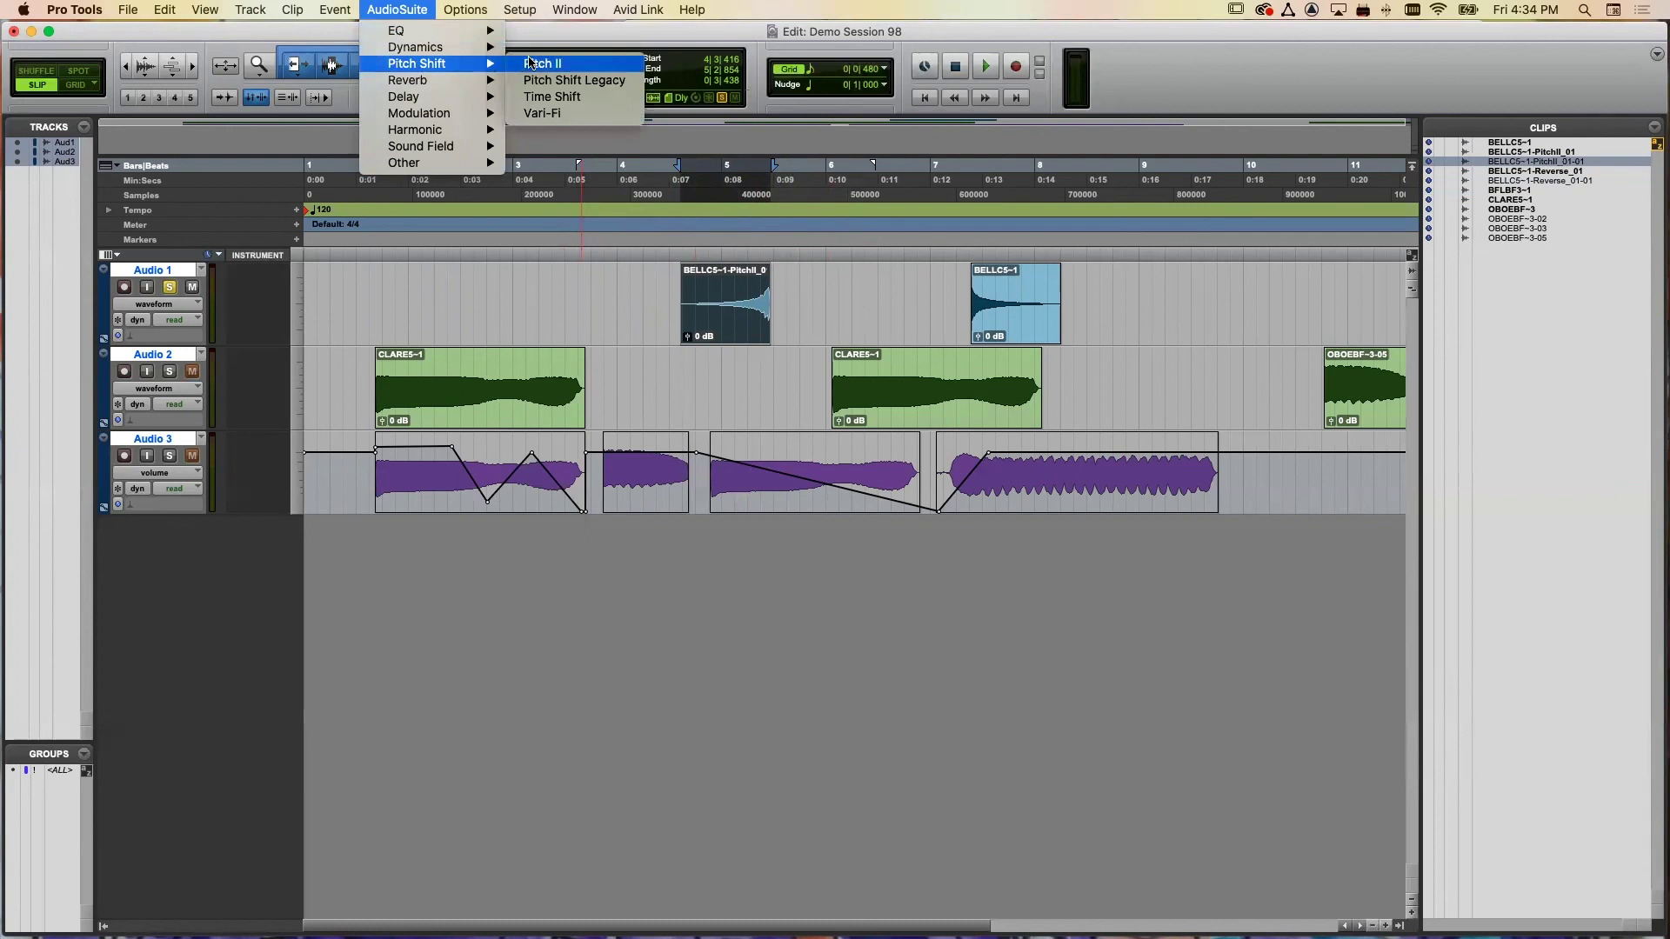
{"action": "left_click", "coordinate": [549, 99]}
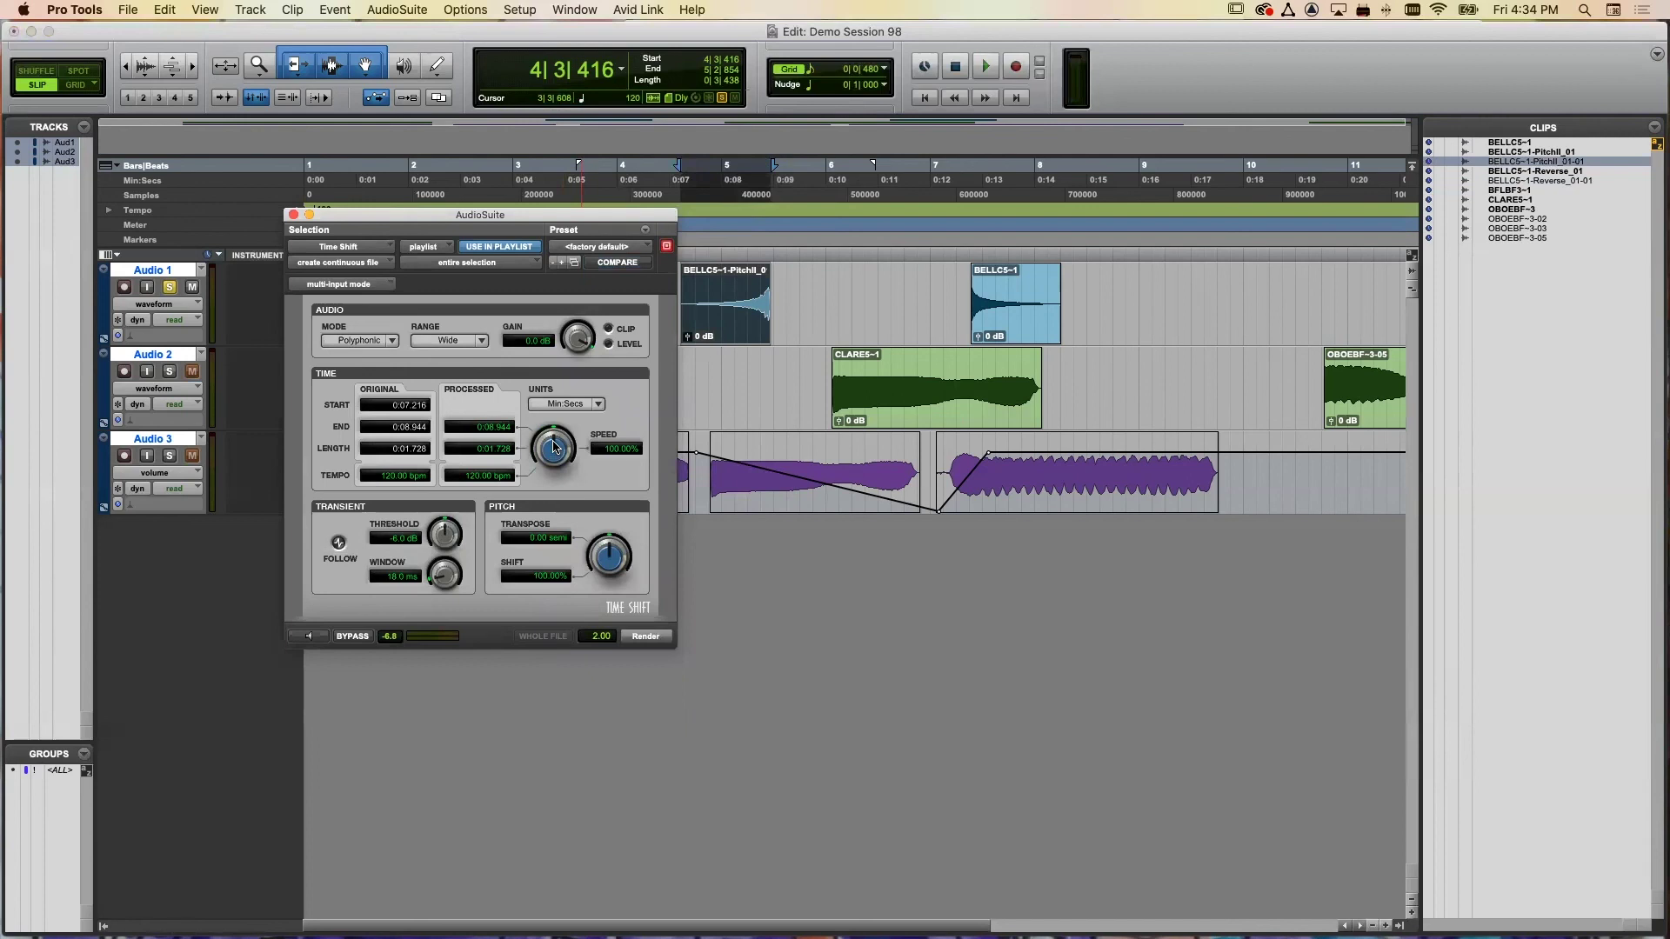
{"action": "left_click_drag", "start_coordinate": [554, 444], "coordinate": [551, 363]}
{"action": "left_click_drag", "start_coordinate": [561, 454], "coordinate": [557, 306]}
{"action": "left_click_drag", "start_coordinate": [553, 484], "coordinate": [535, 593]}
{"action": "left_click", "coordinate": [643, 637]}
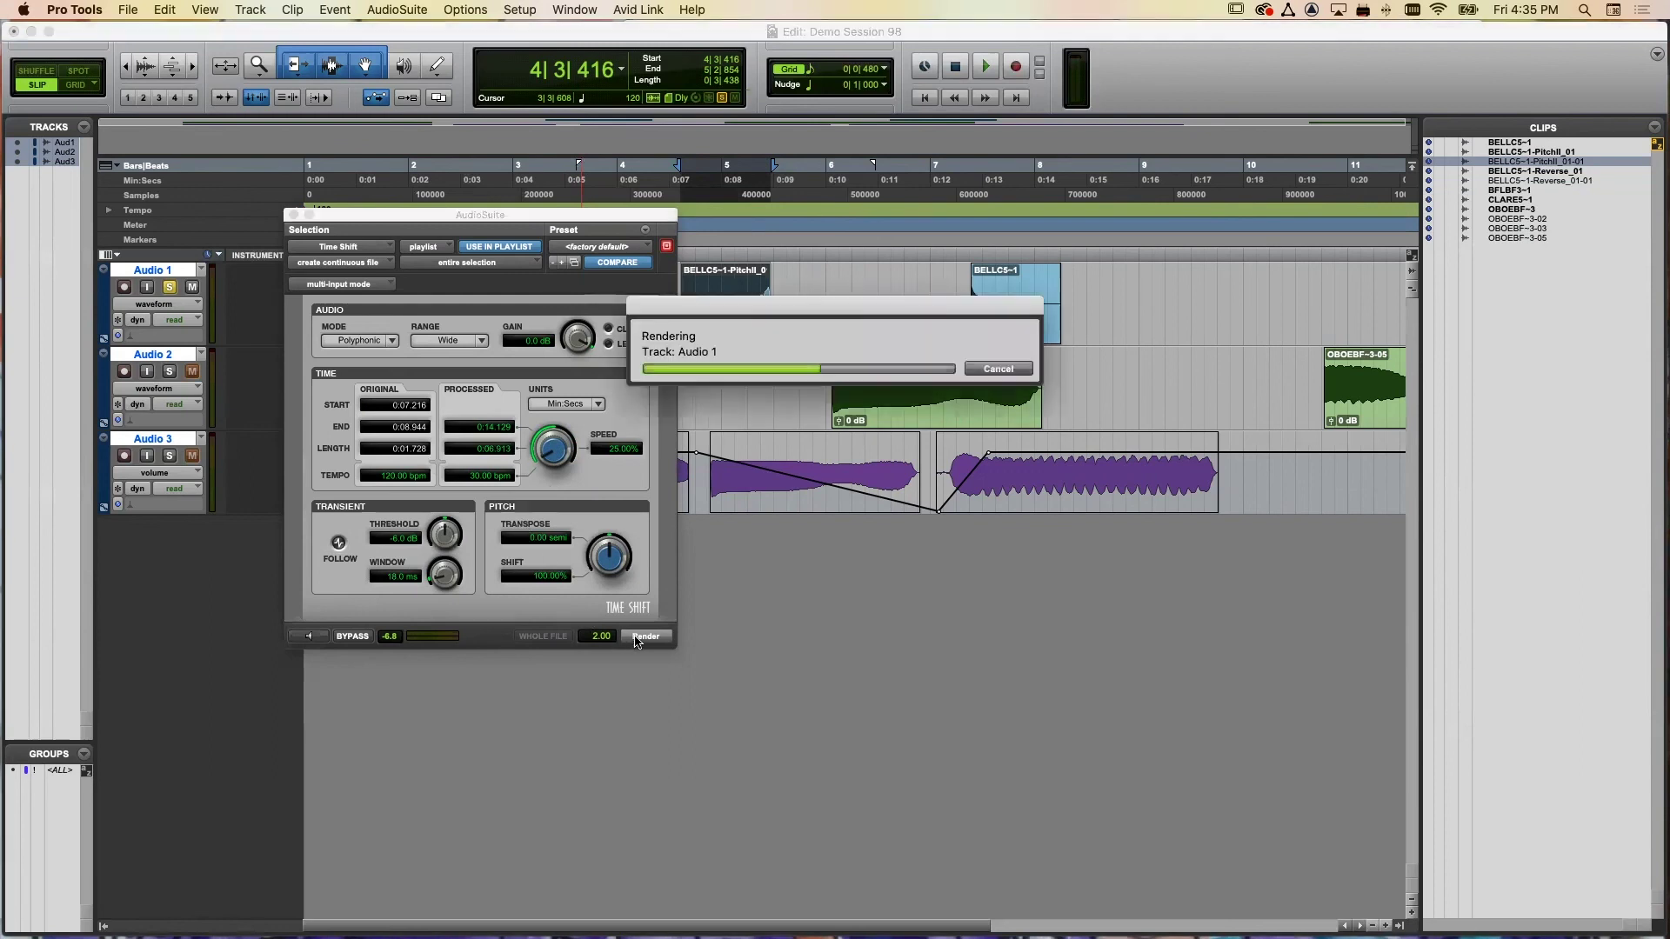
{"action": "left_click", "coordinate": [294, 215]}
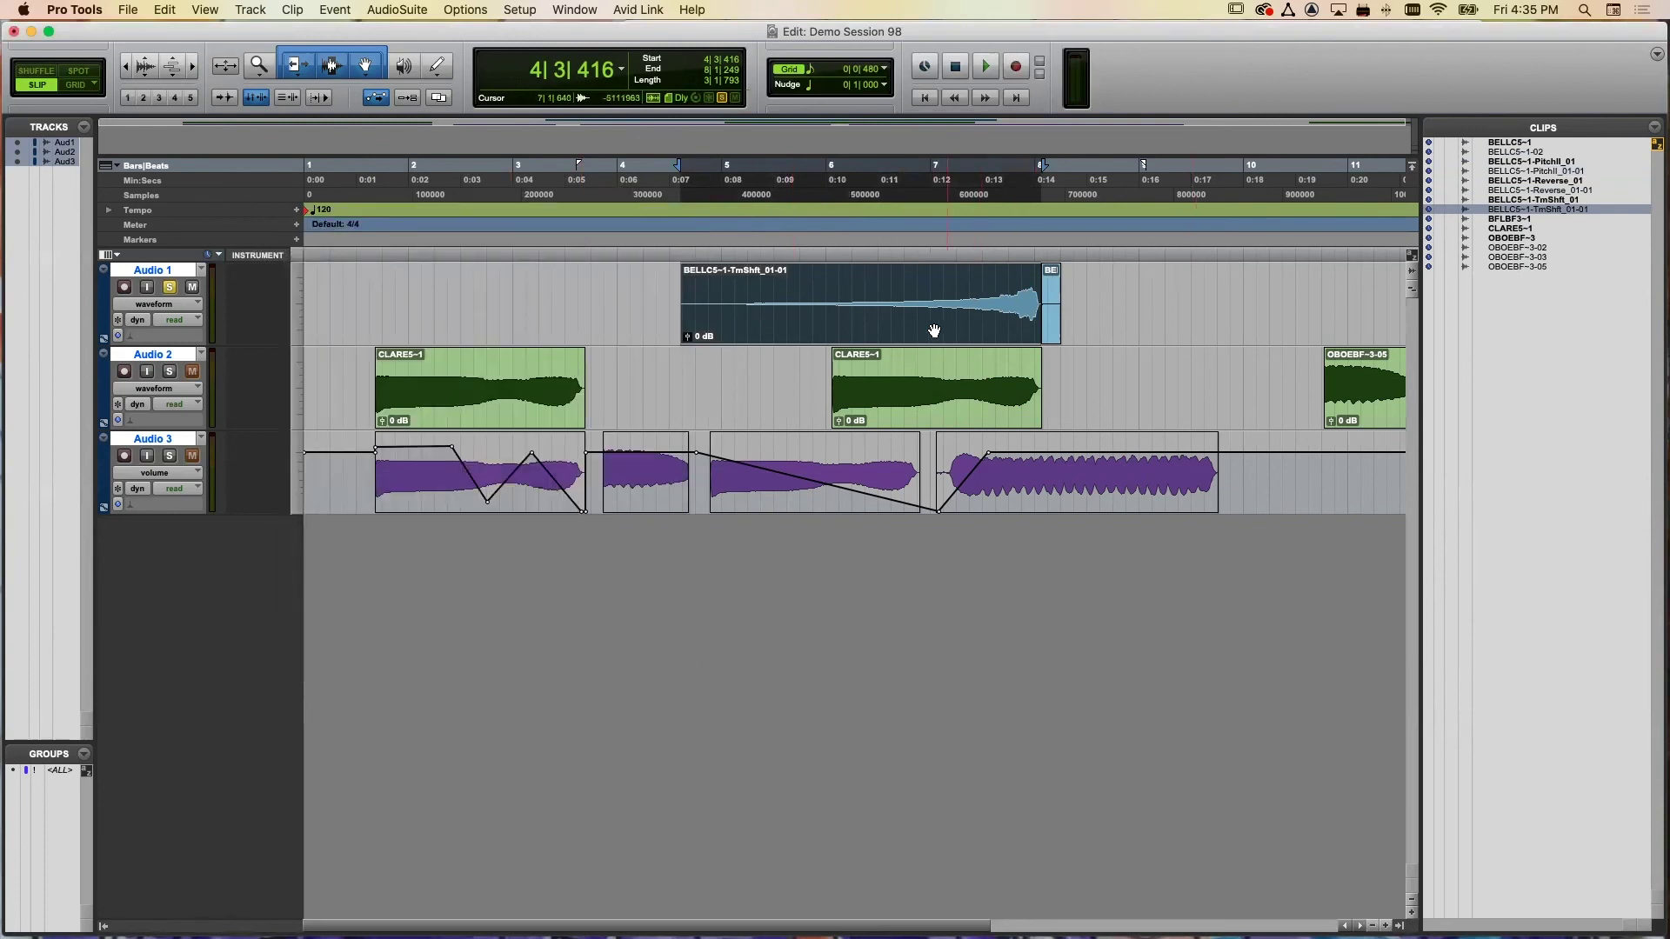
- Delete the leftover BELLC5-1 fragment on Audio 1 and place the time-shifted bell clip at 4|1|448
{"action": "left_click_drag", "start_coordinate": [914, 337], "coordinate": [701, 336]}
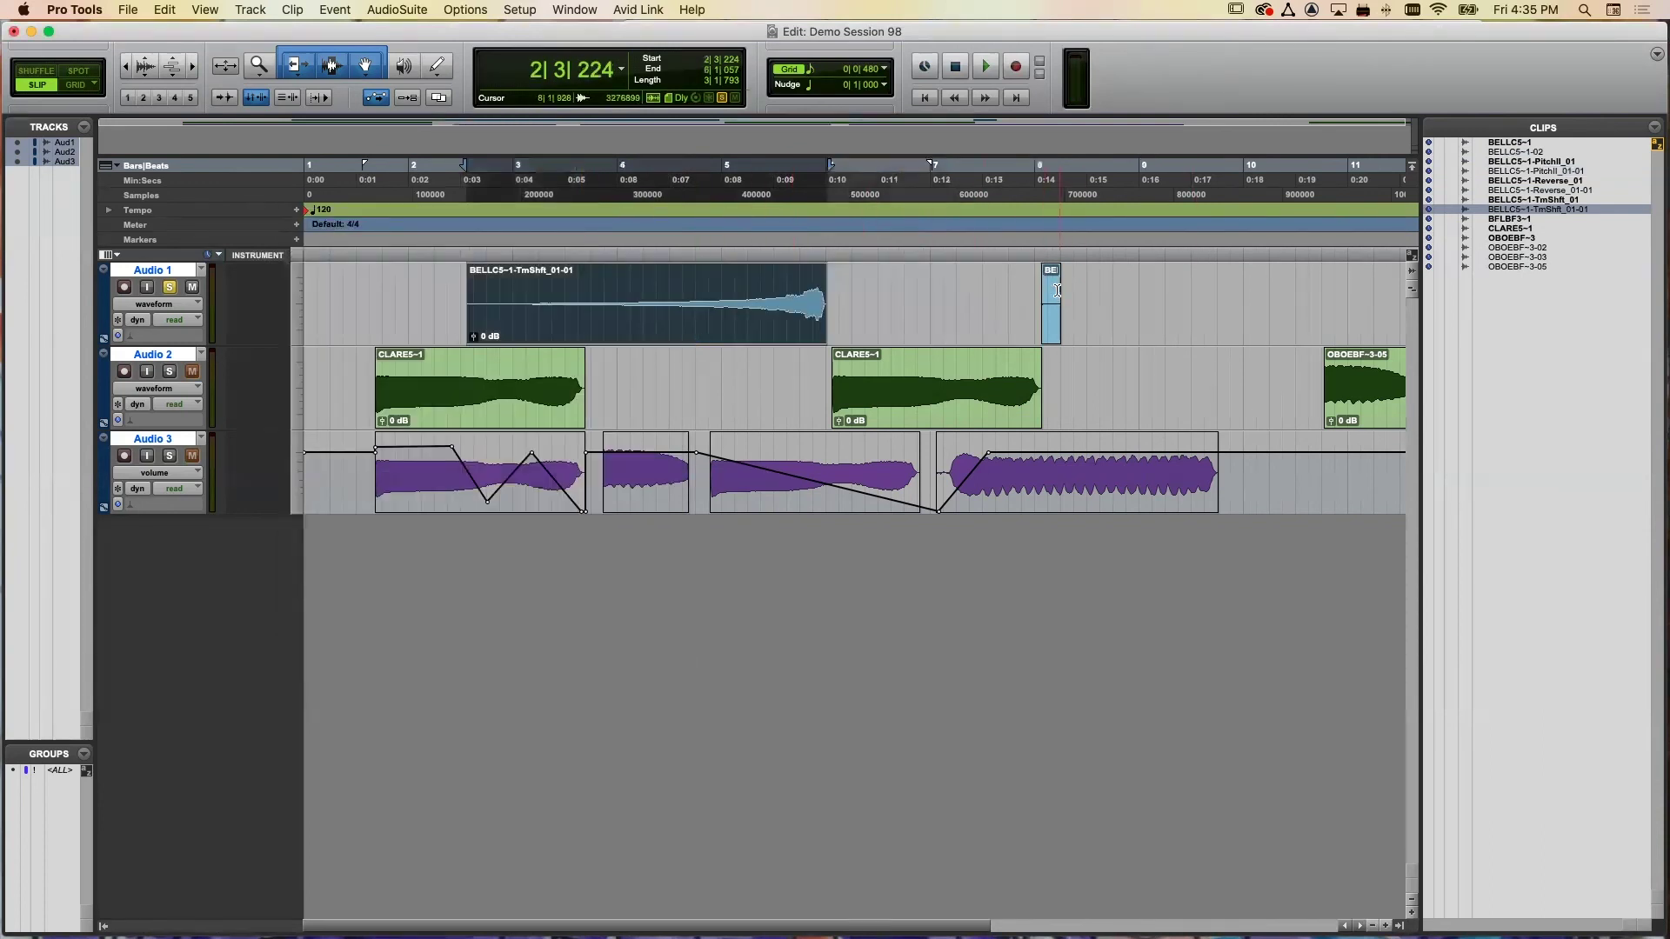
{"action": "left_click_drag", "start_coordinate": [1022, 299], "coordinate": [1090, 299]}
{"action": "key", "text": "Delete"}
{"action": "left_click_drag", "start_coordinate": [745, 327], "coordinate": [914, 316]}
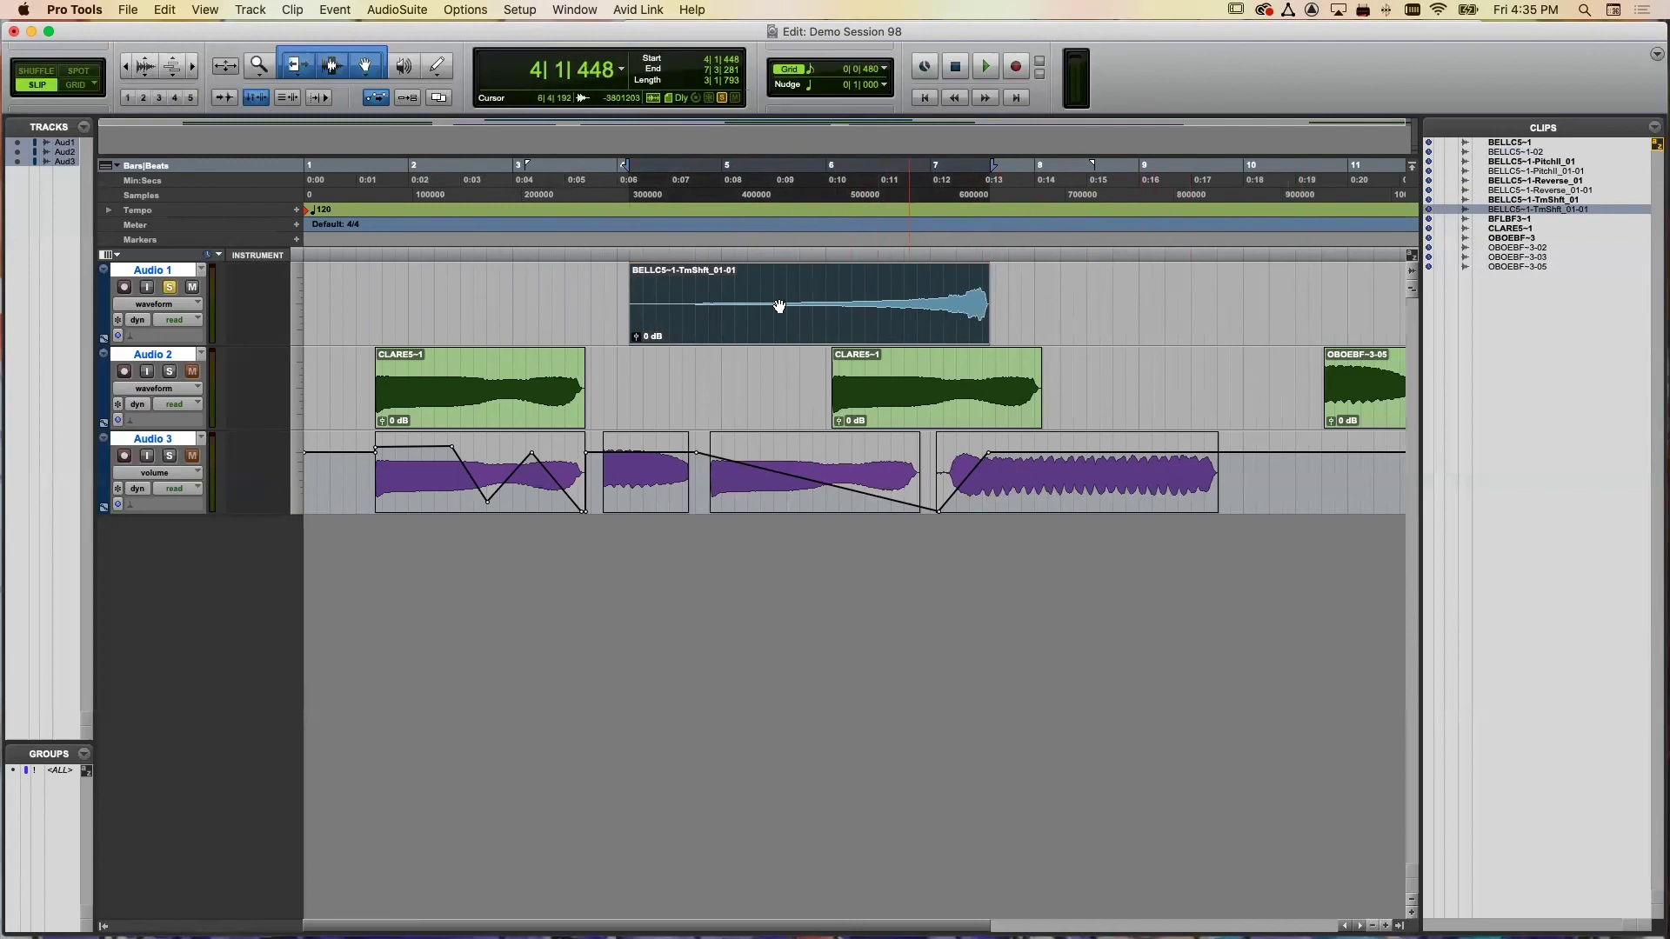
- Play the time-shifted bell clip from 5|2|416, and once more from near its start at 4|1|608
{"action": "left_click", "coordinate": [758, 261]}
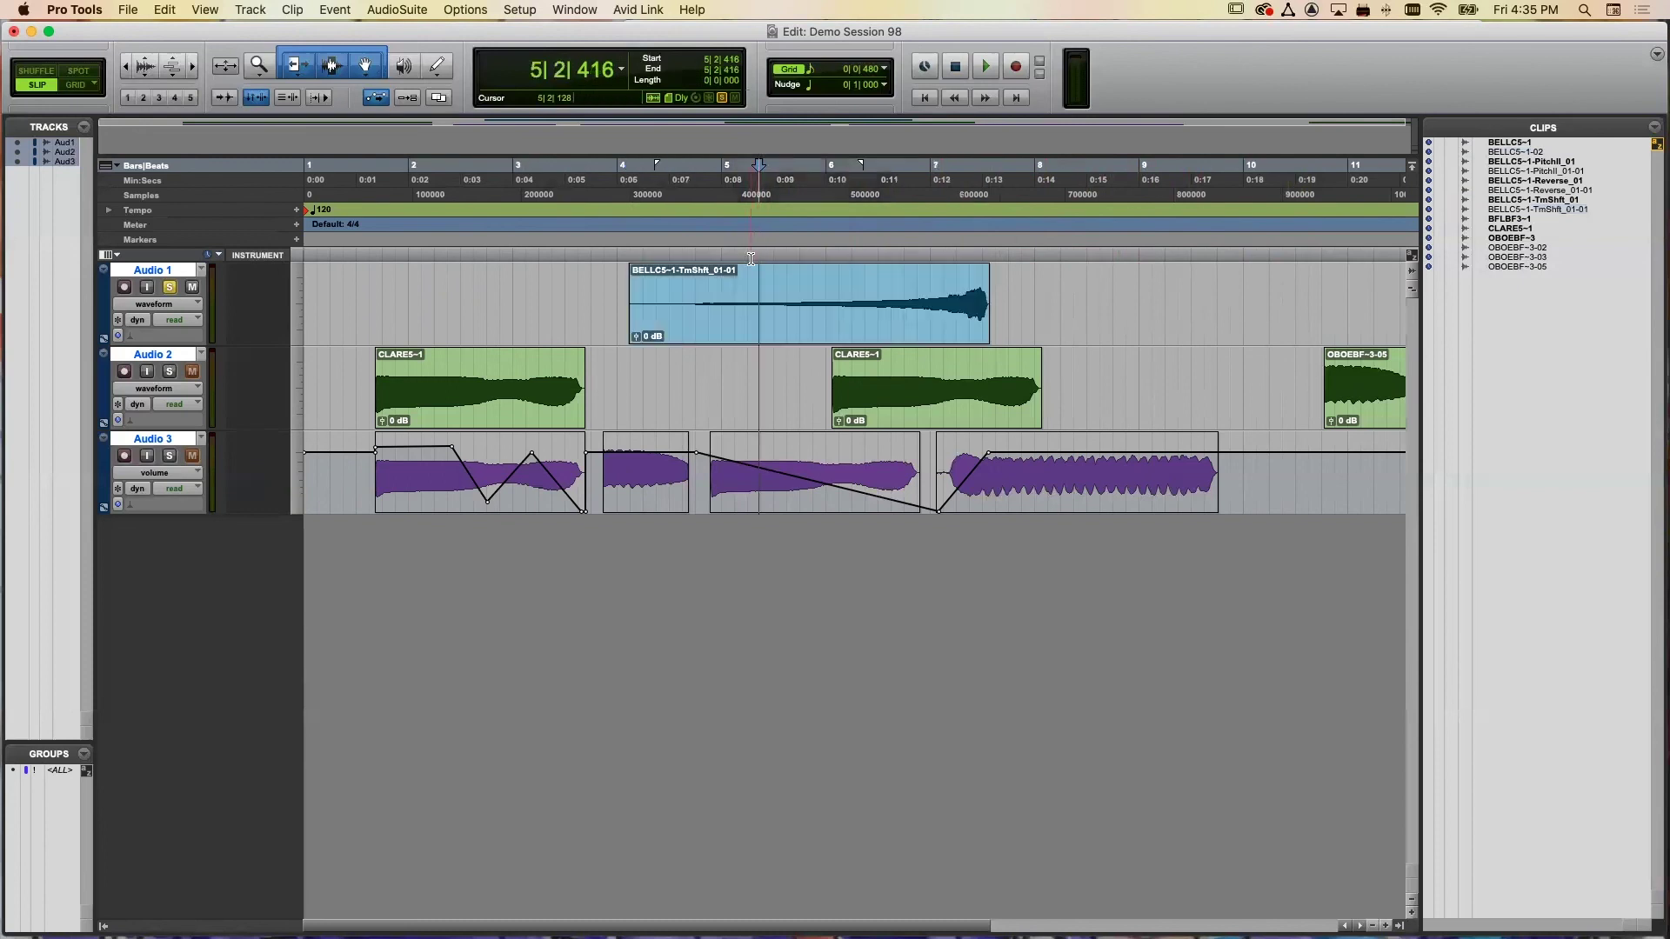
{"action": "key", "text": "space"}
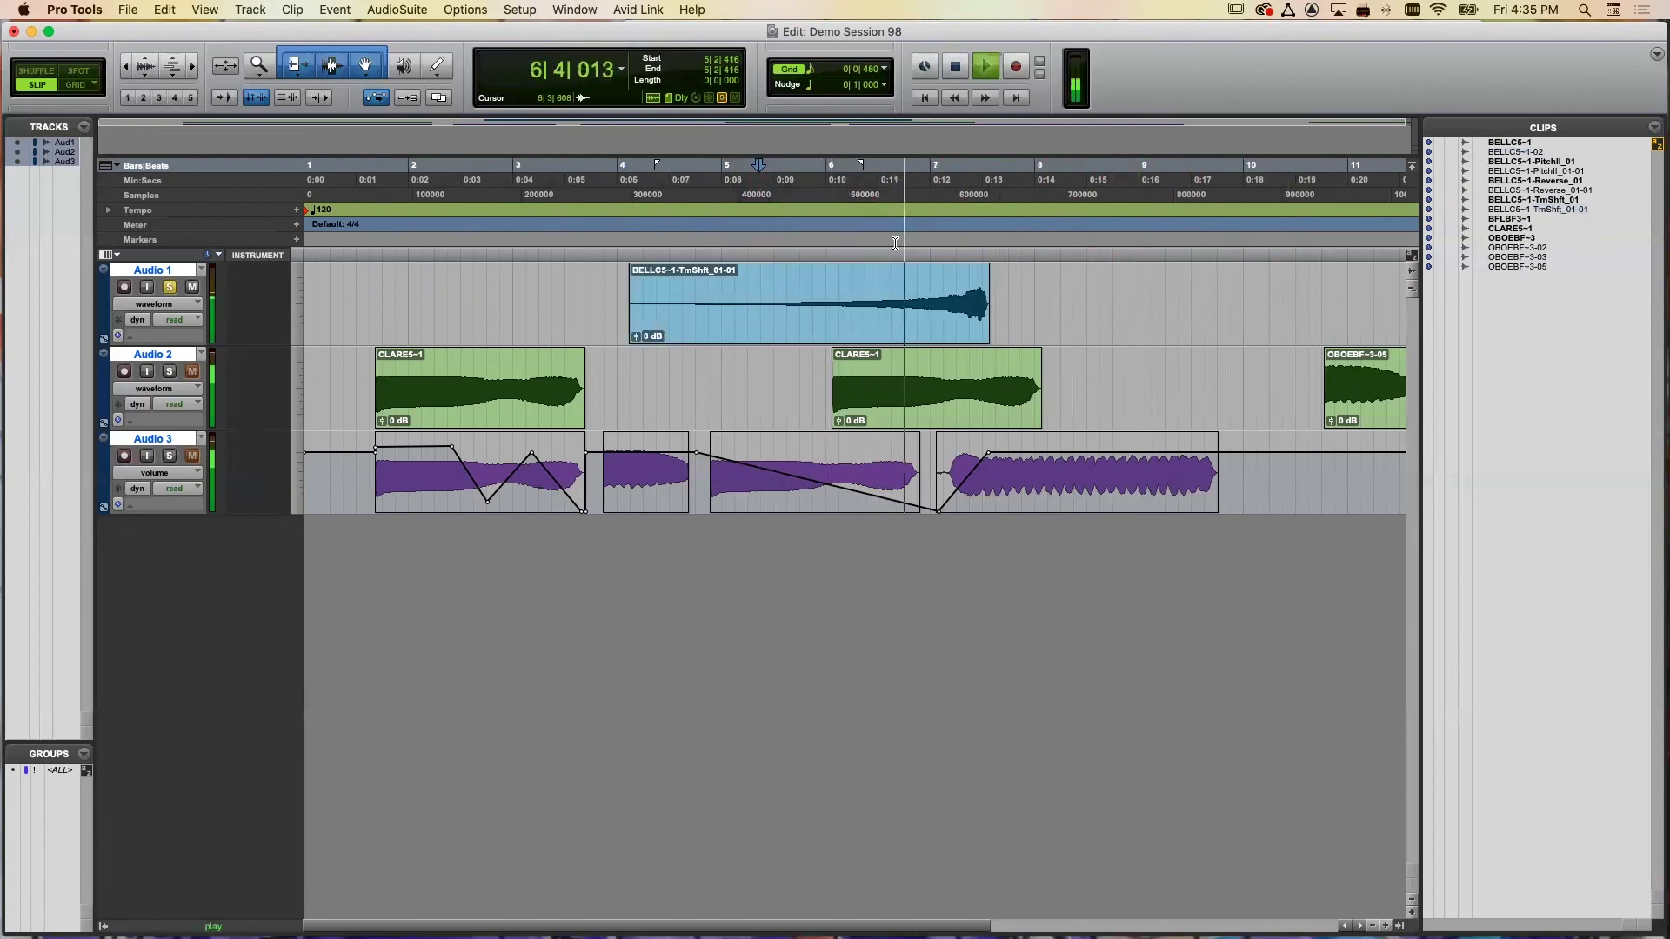
{"action": "key", "text": "space"}
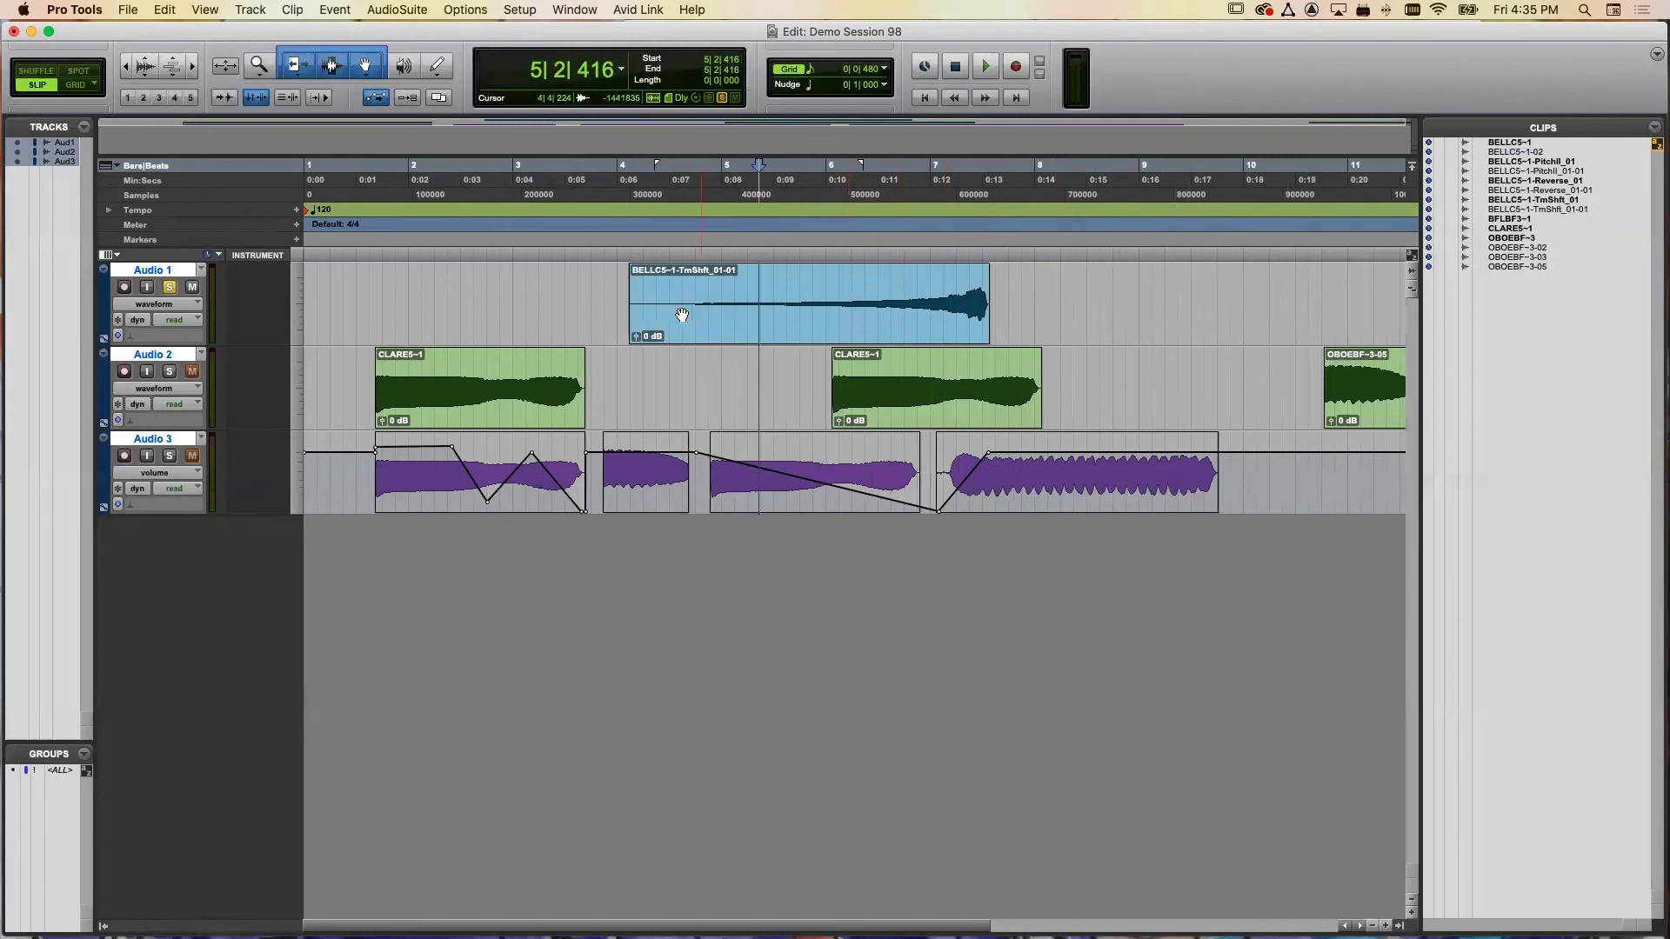
{"action": "left_click", "coordinate": [632, 252]}
{"action": "key", "text": "space"}
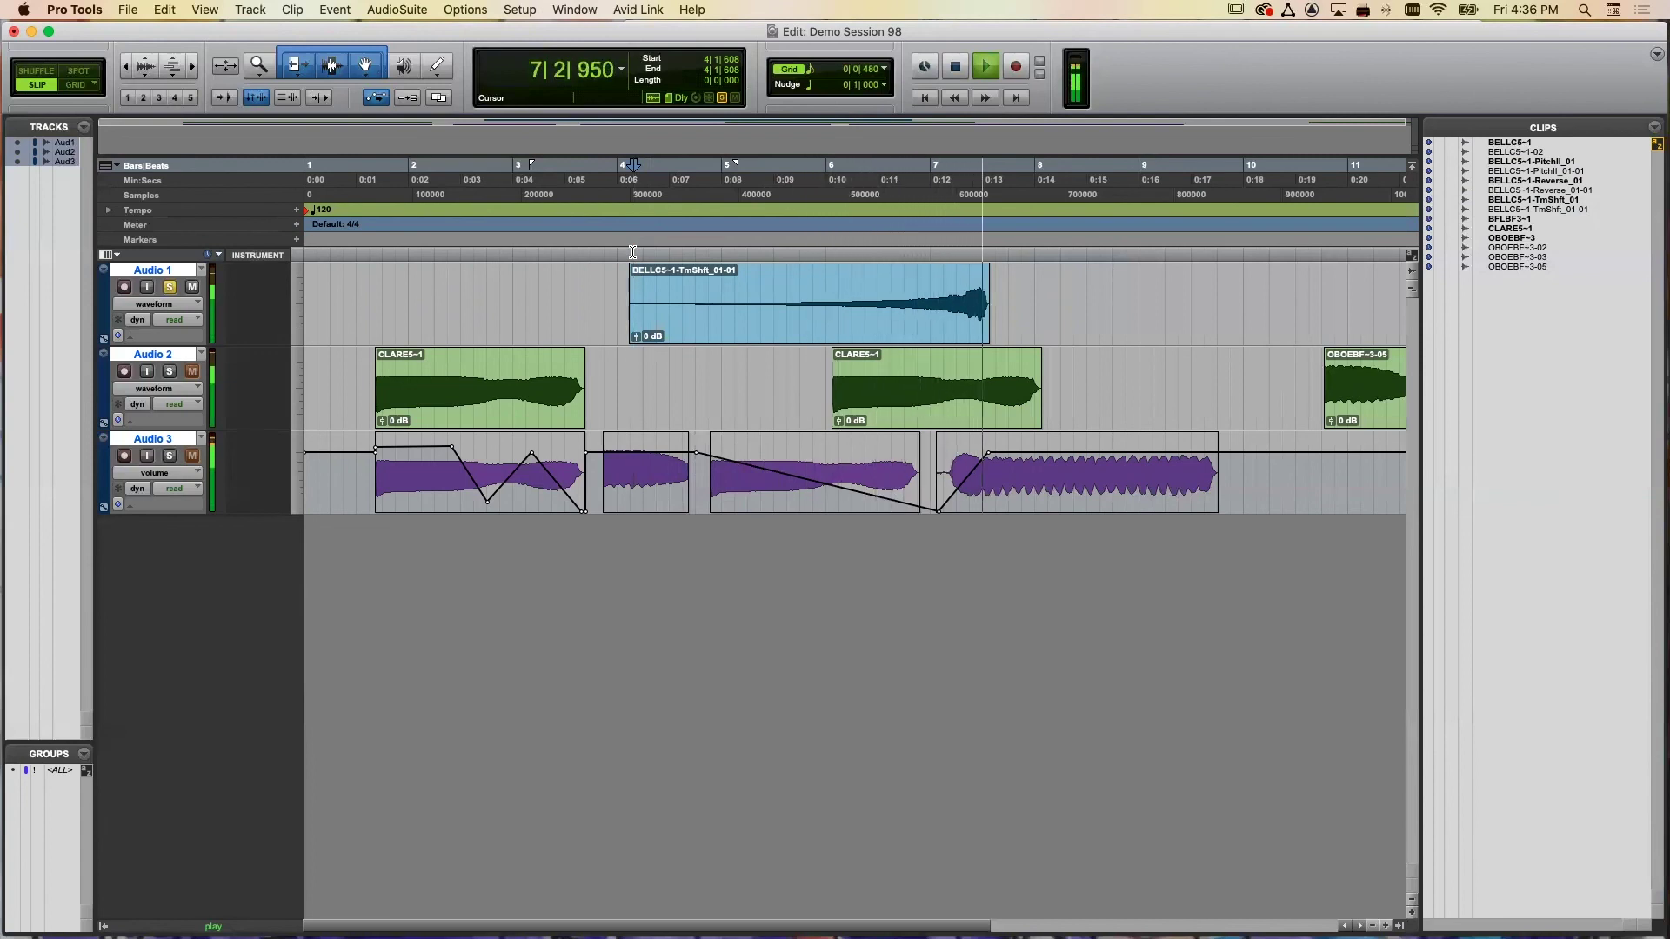
{"action": "key", "text": "space"}
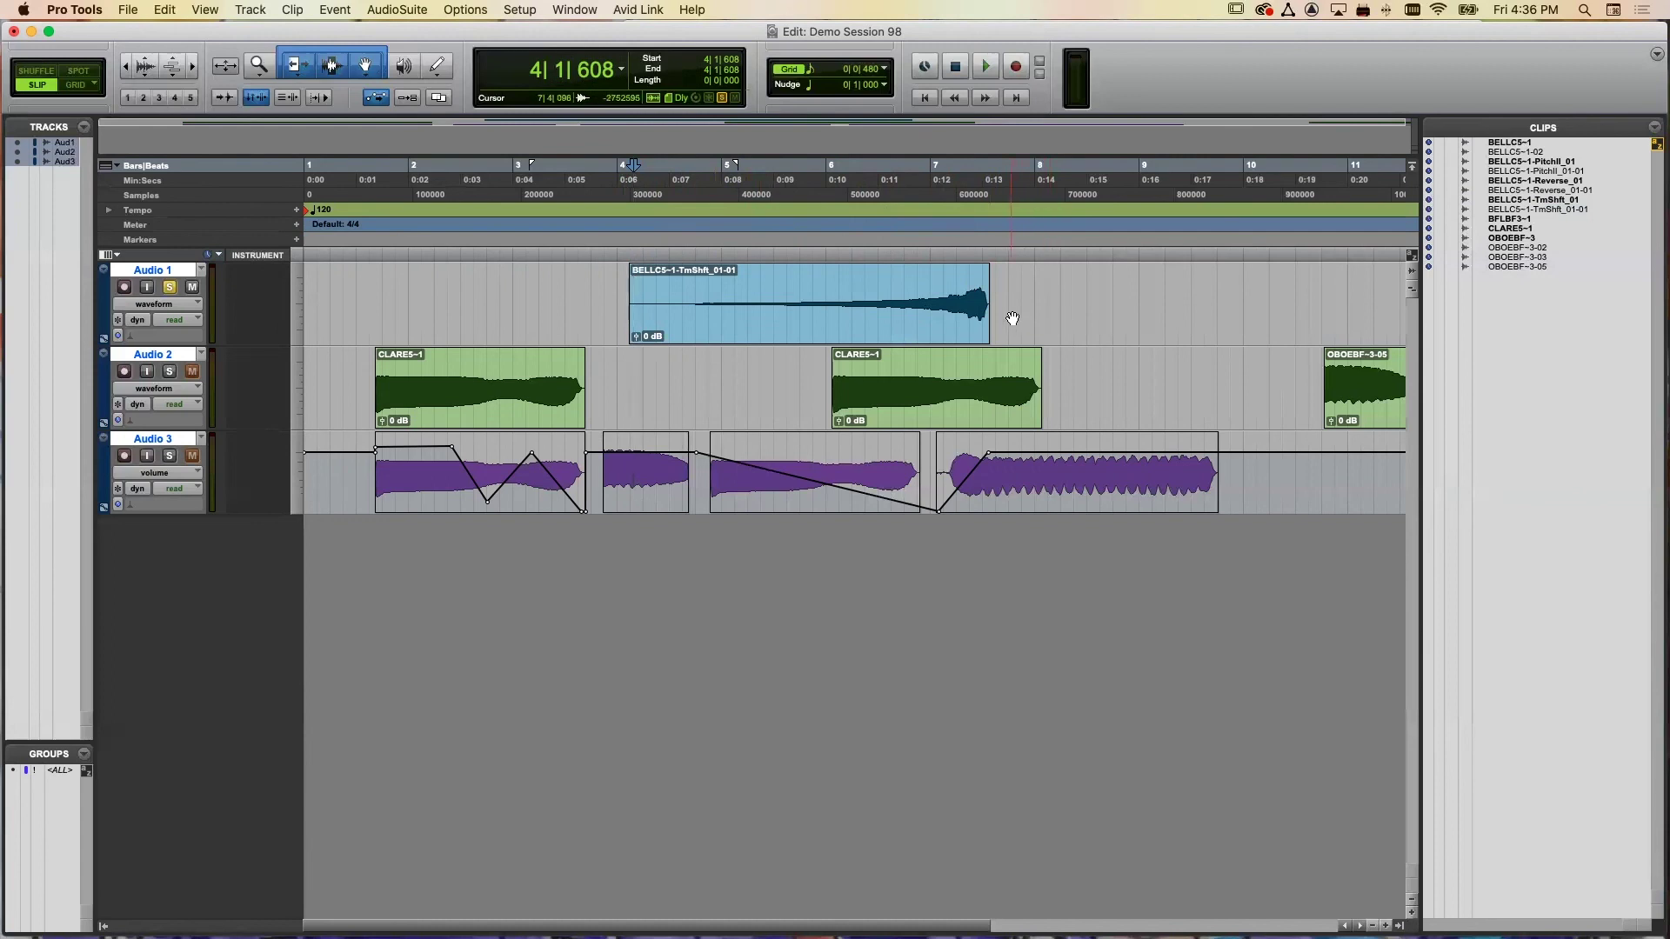
{"action": "left_click", "coordinate": [396, 9]}
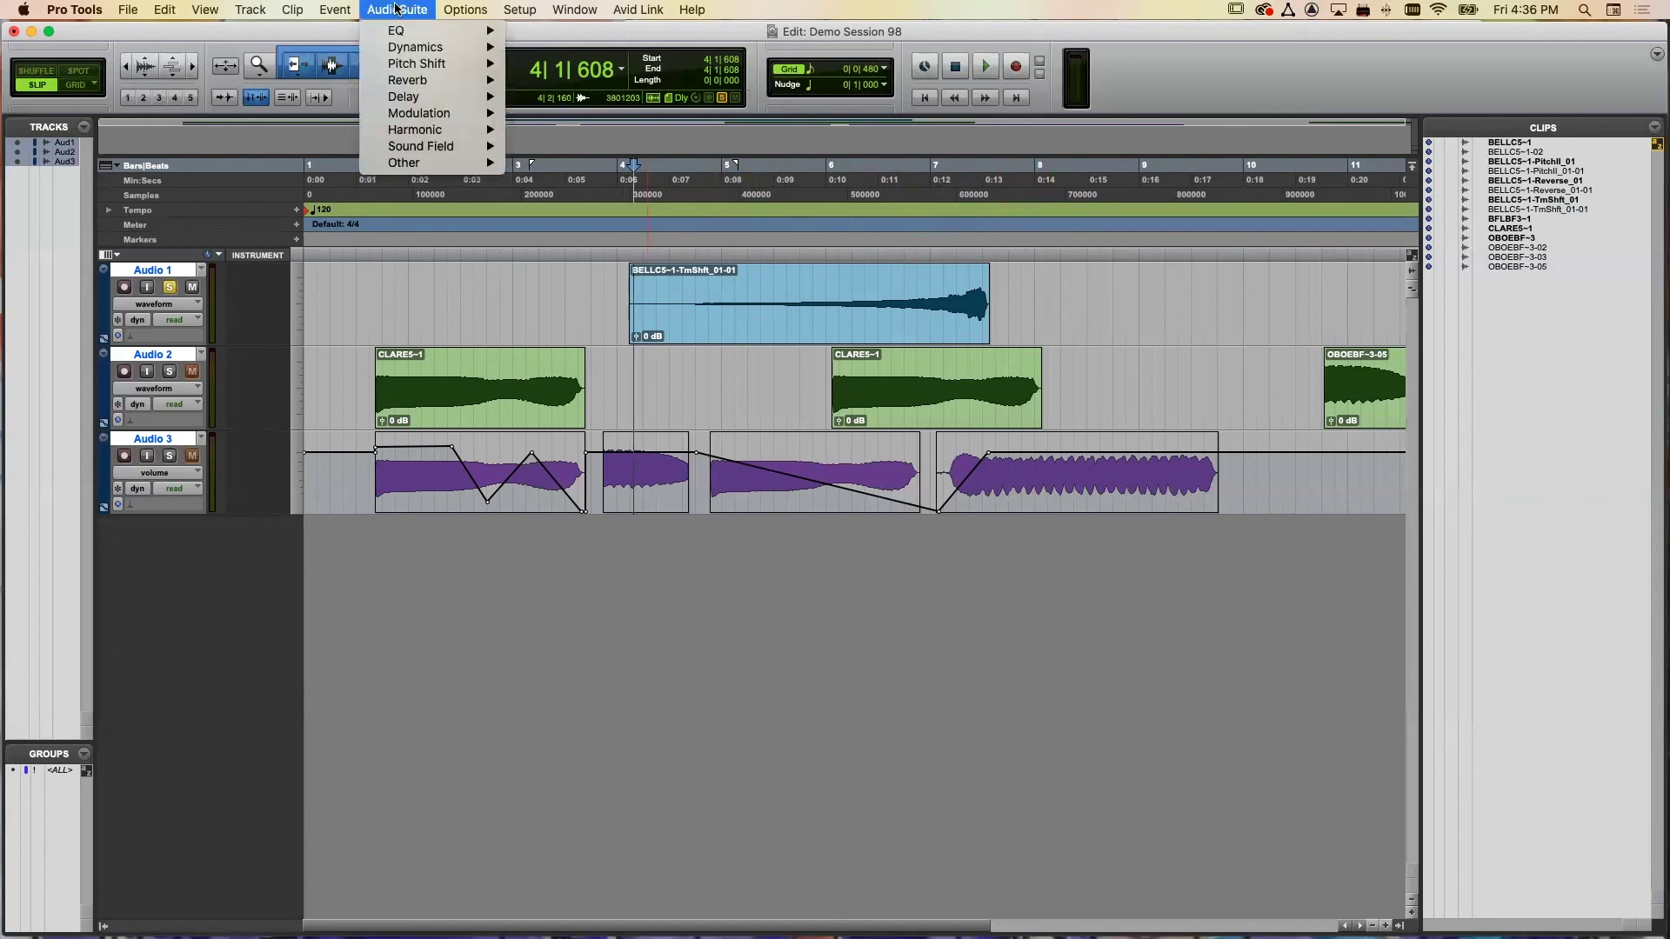
{"action": "mouse_move", "coordinate": [435, 64]}
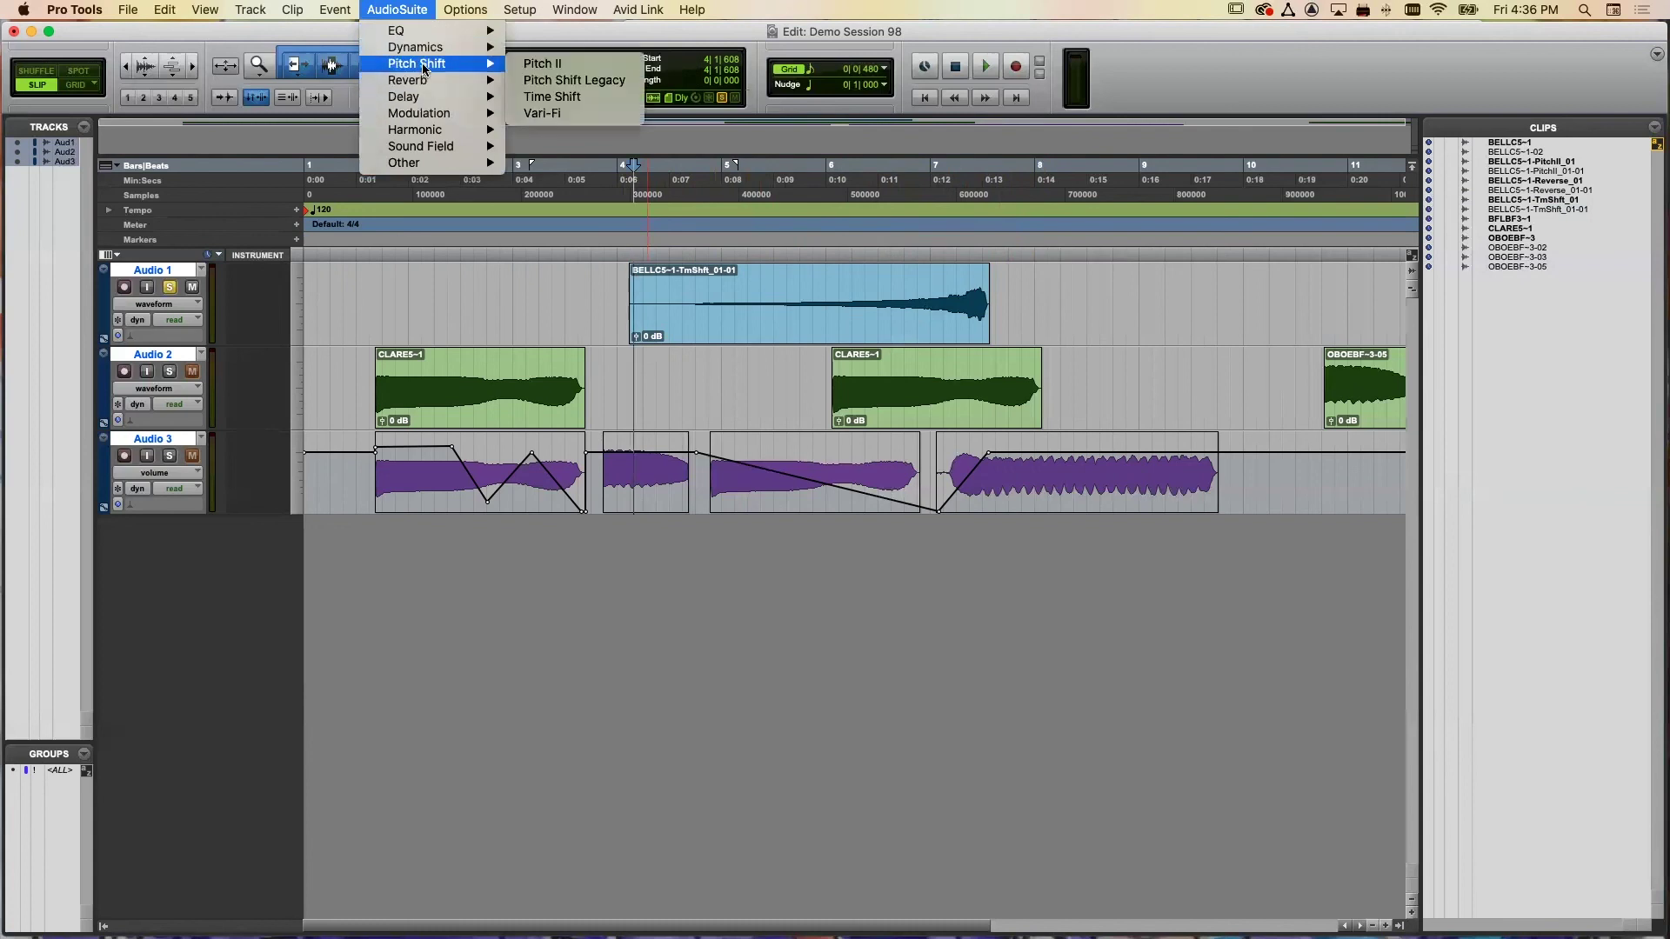
{"action": "left_click", "coordinate": [544, 97]}
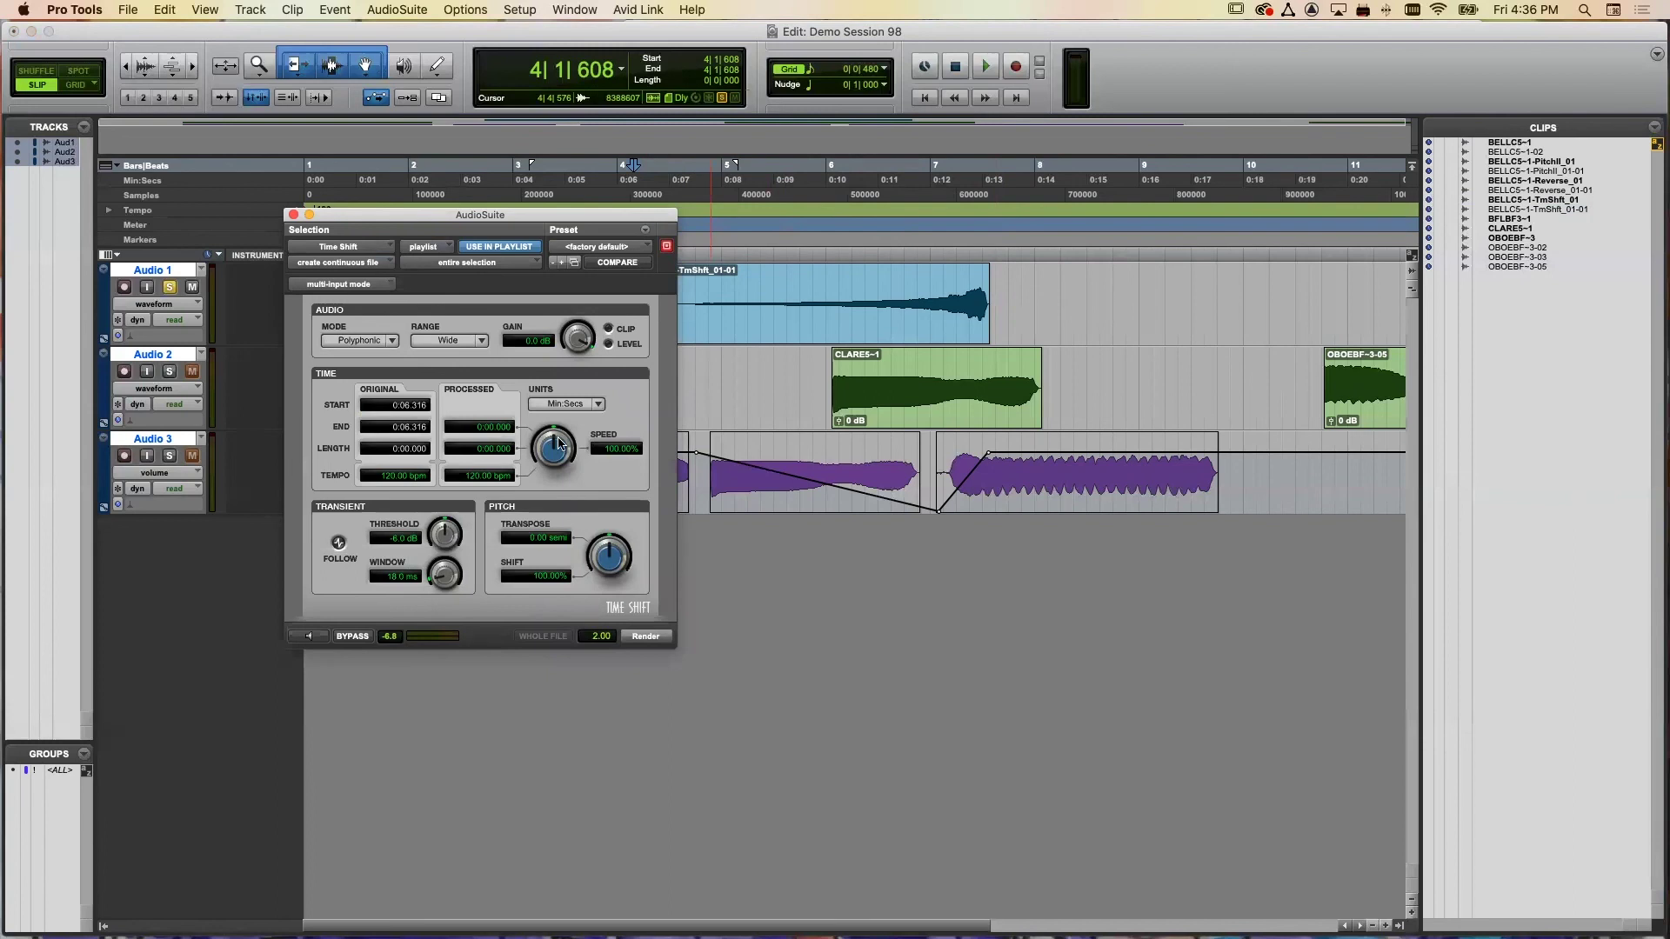
{"action": "left_click", "coordinate": [294, 214]}
- Time-shift the BELLC5-1-TmShft clip on Audio 1 again to 25.17% speed and render it into the playlist
{"action": "left_click", "coordinate": [788, 329]}
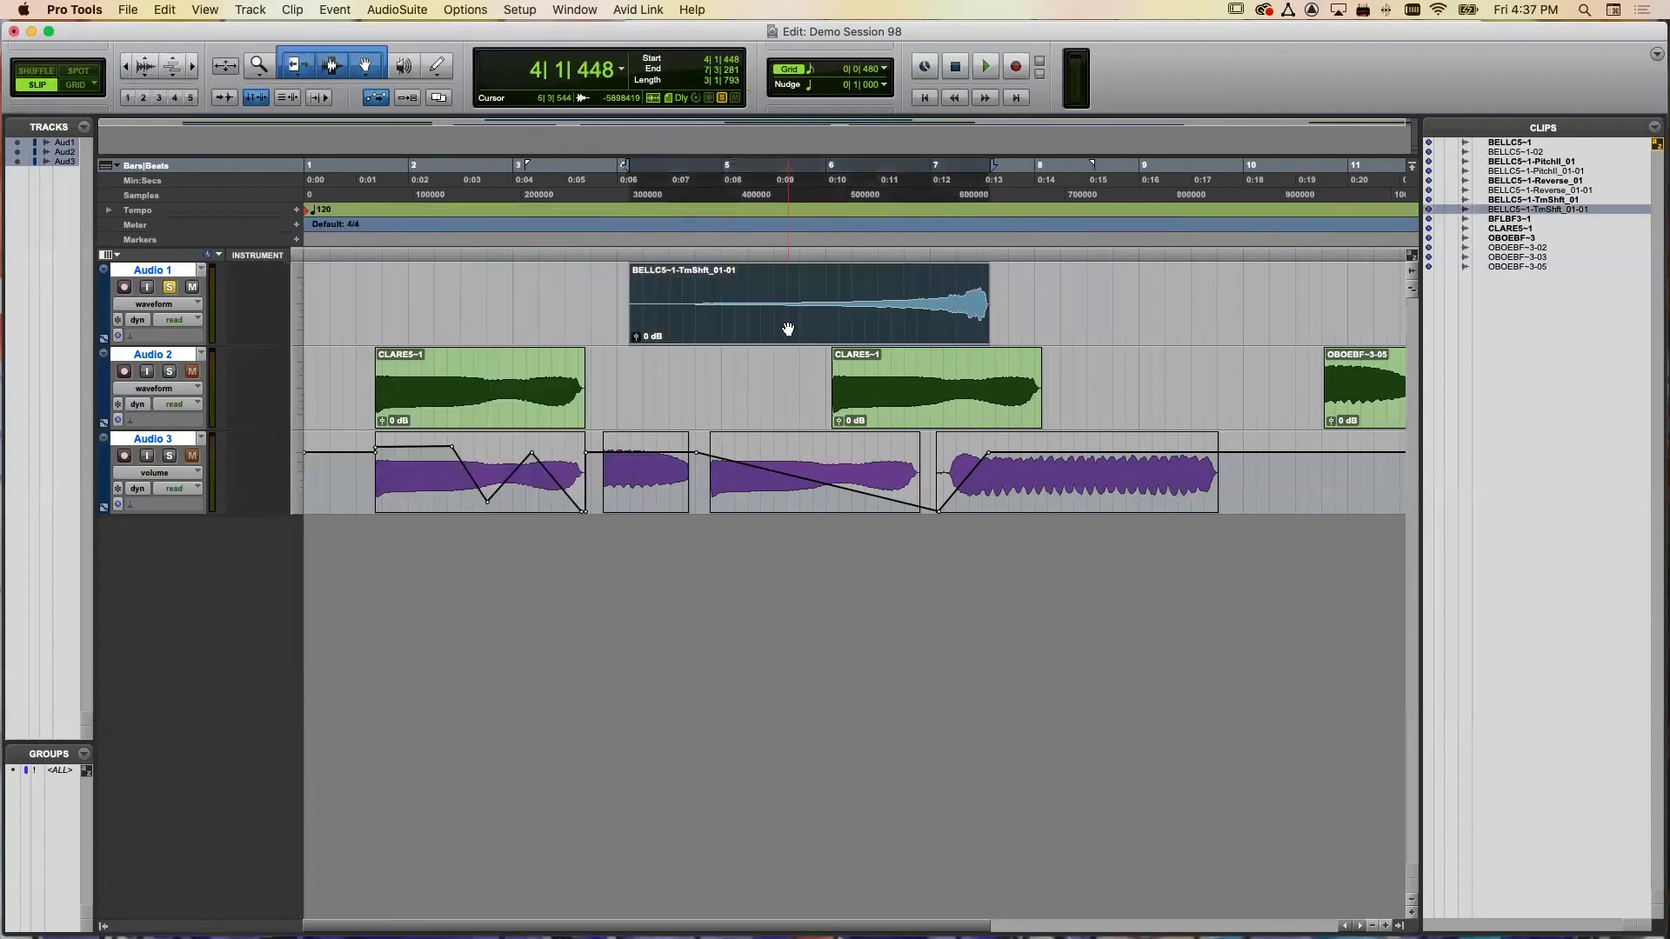
{"action": "left_click", "coordinate": [412, 9]}
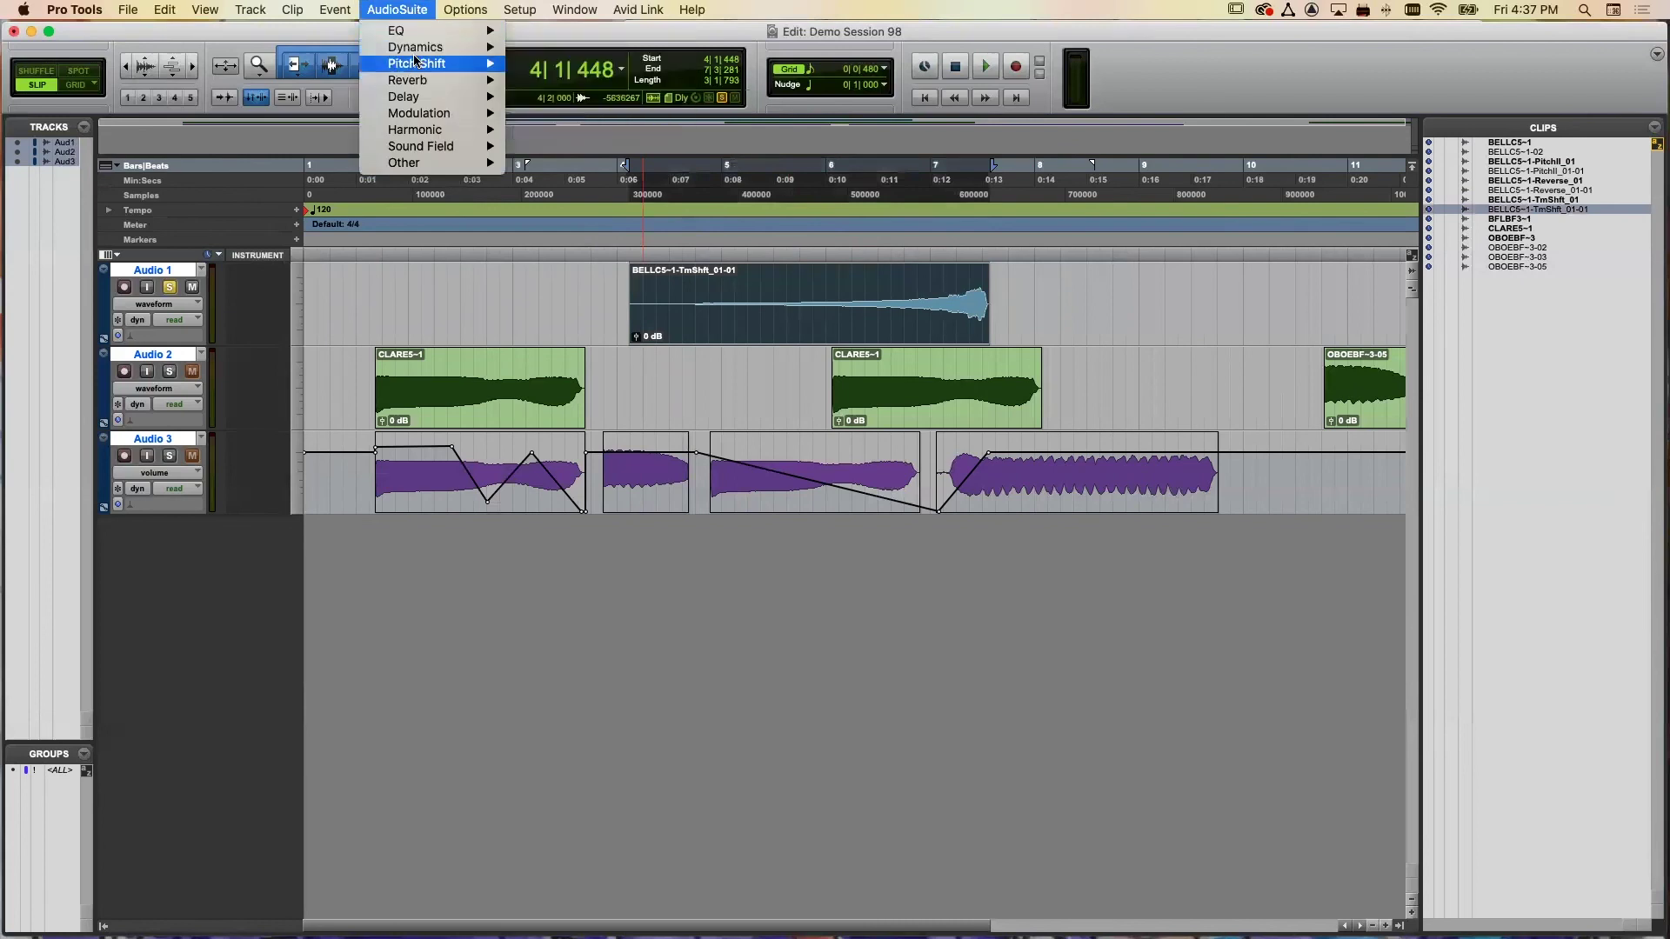
{"action": "mouse_move", "coordinate": [426, 63]}
{"action": "left_click", "coordinate": [569, 97]}
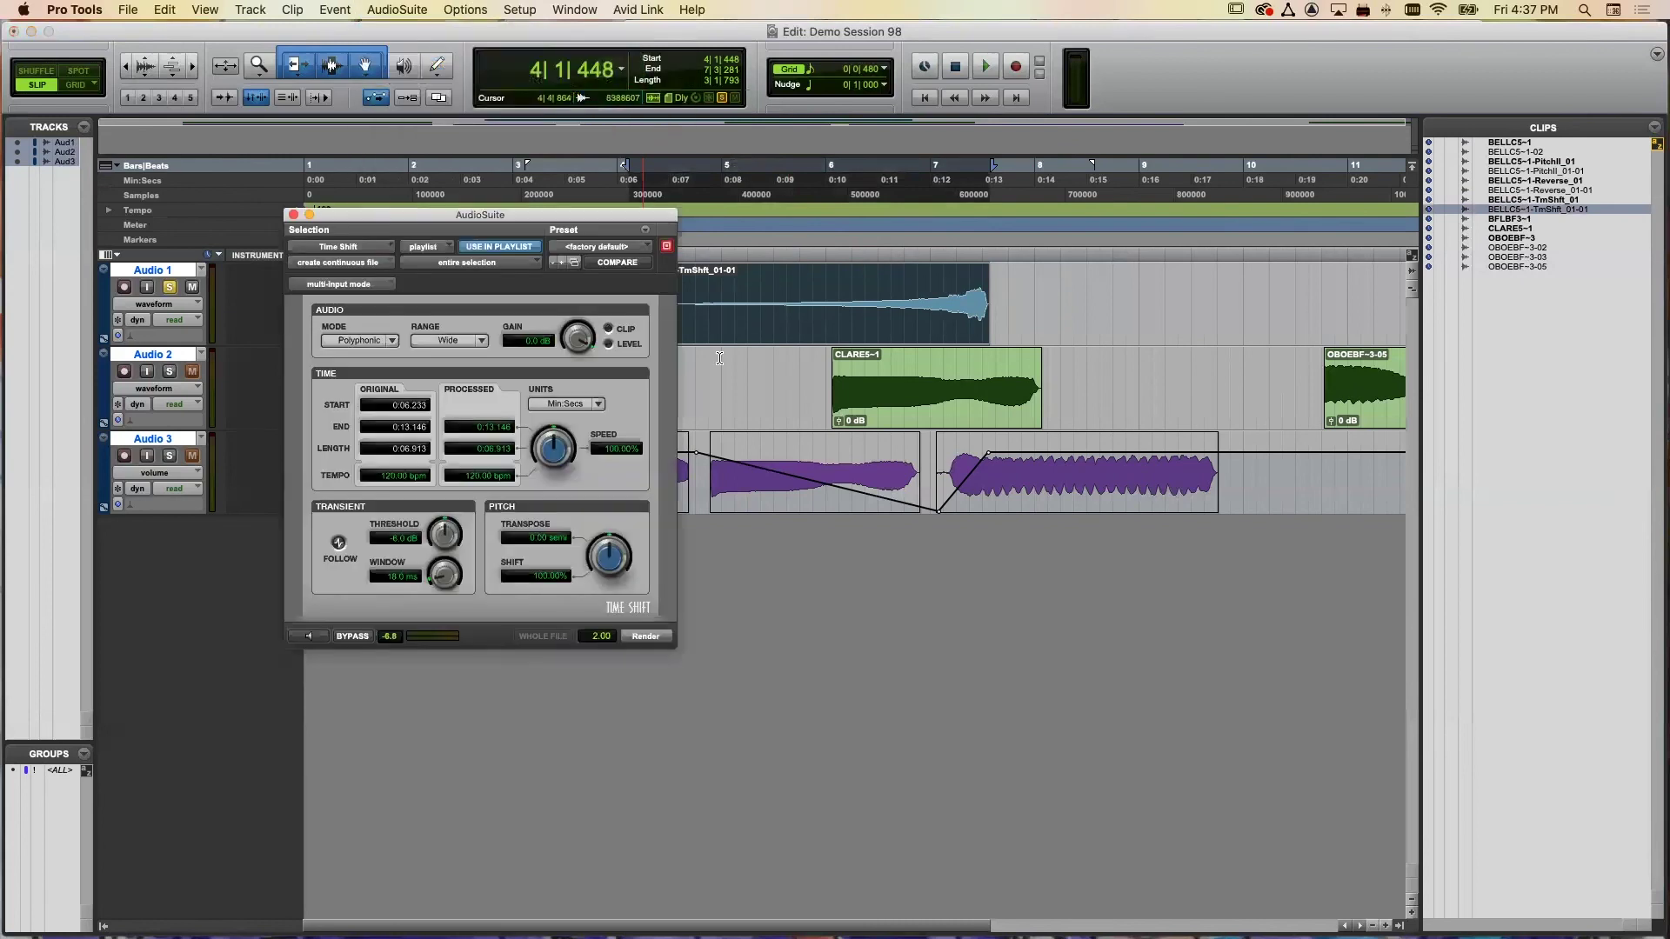
{"action": "left_click_drag", "start_coordinate": [553, 446], "coordinate": [537, 509]}
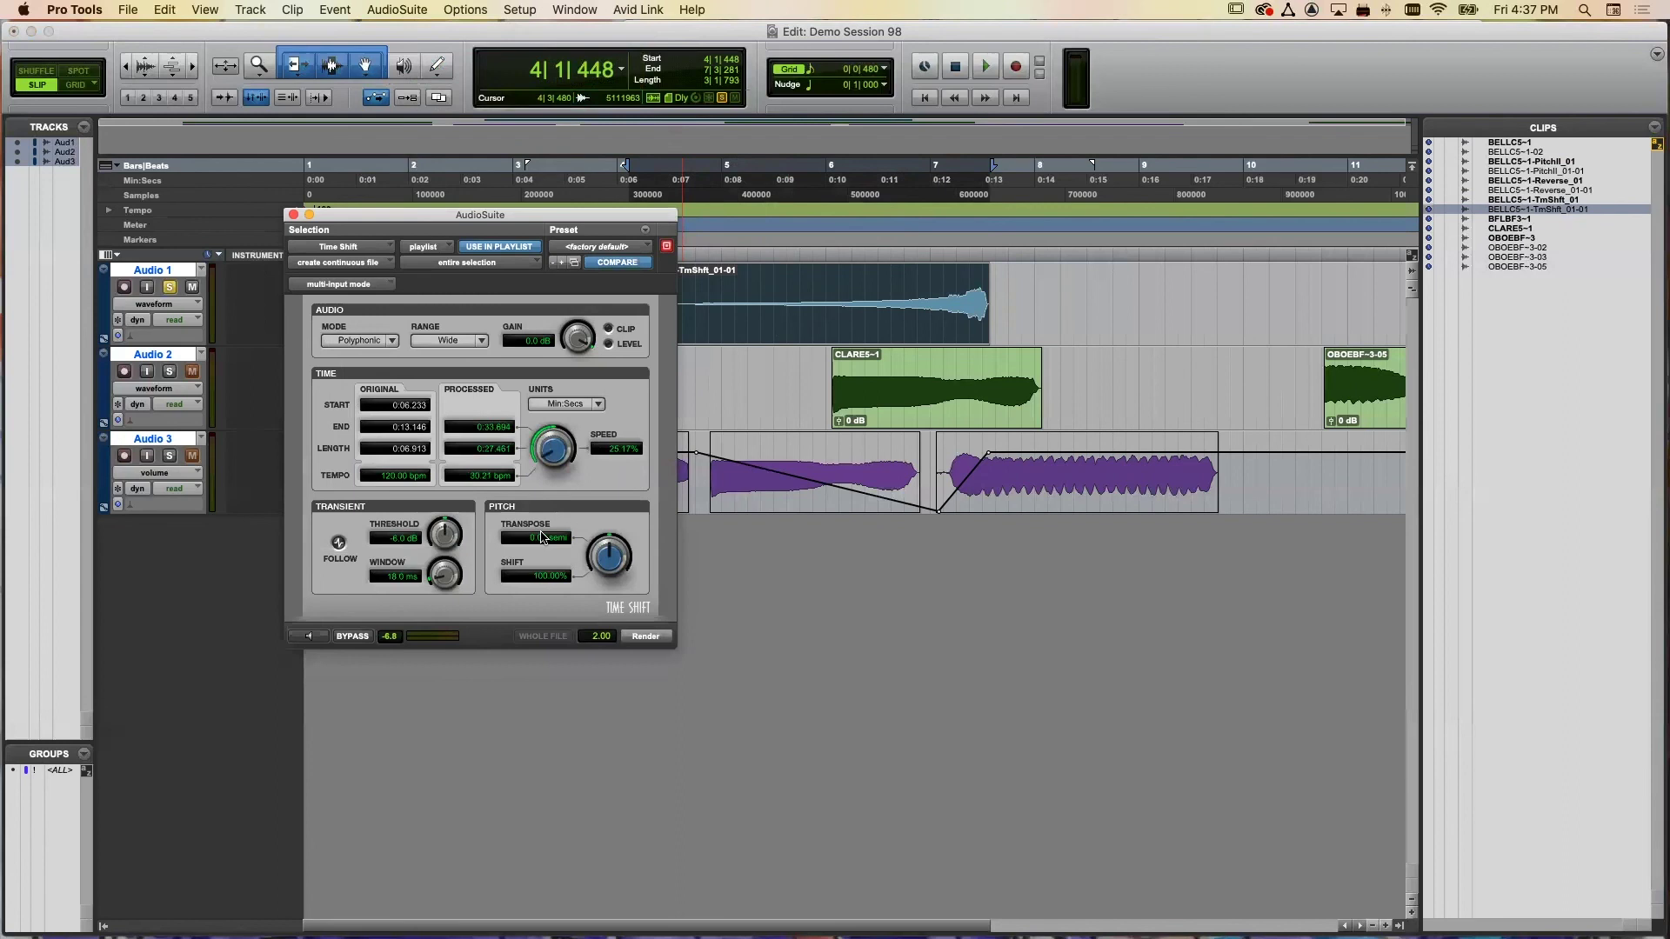
{"action": "left_click", "coordinate": [644, 636]}
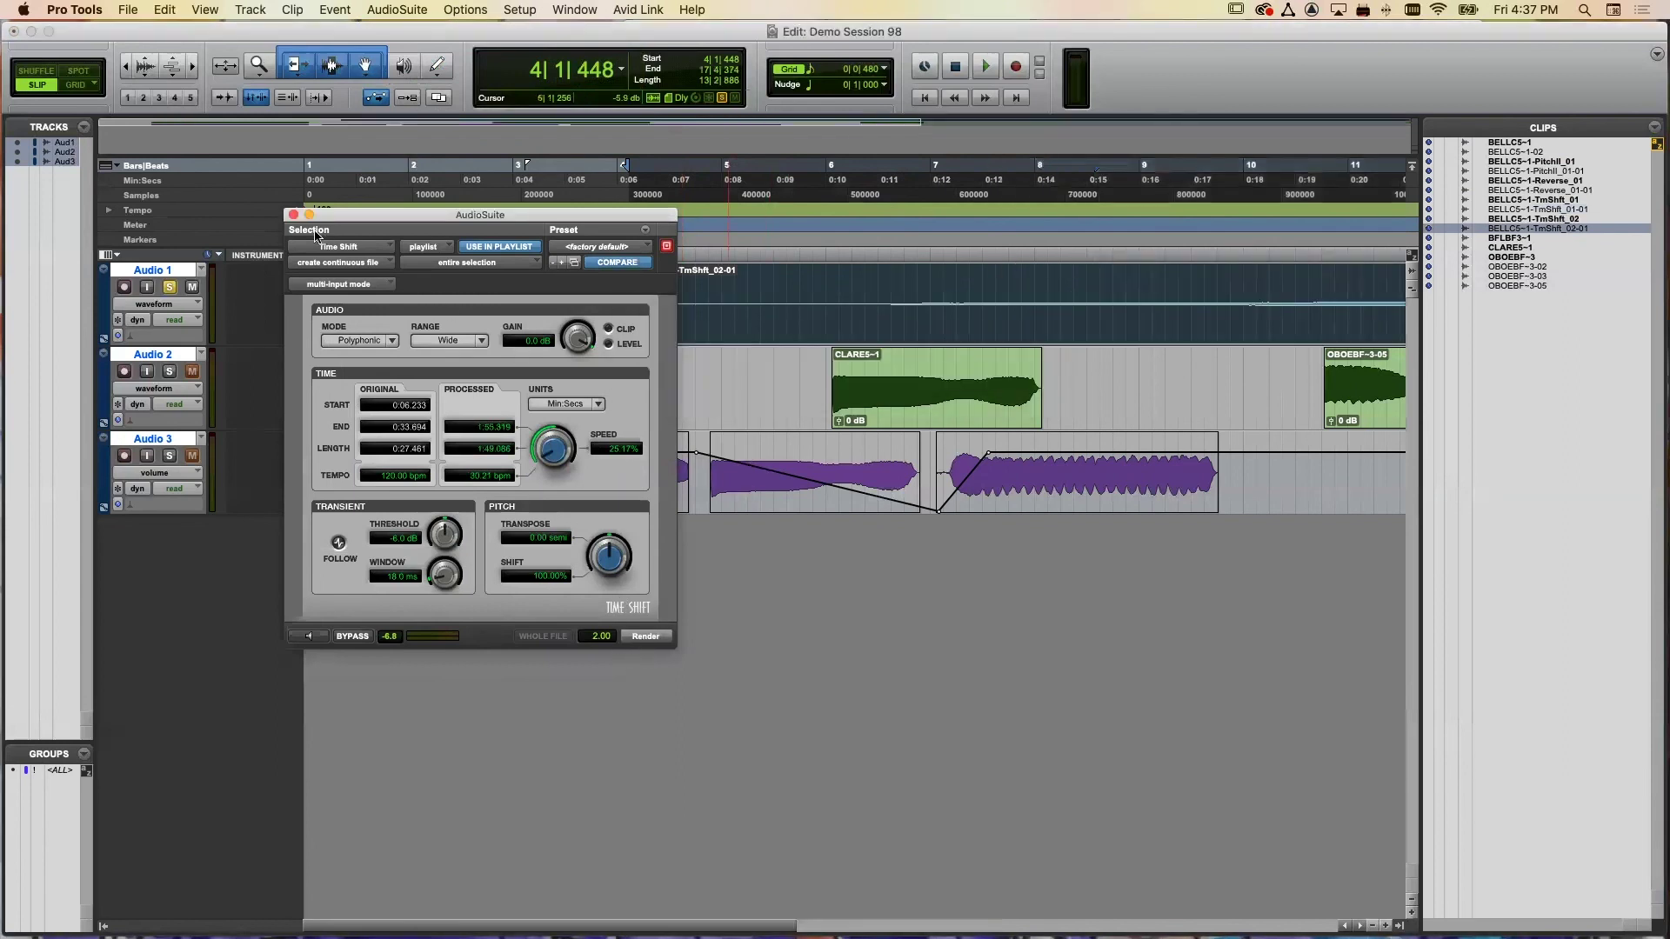
{"action": "left_click", "coordinate": [294, 215]}
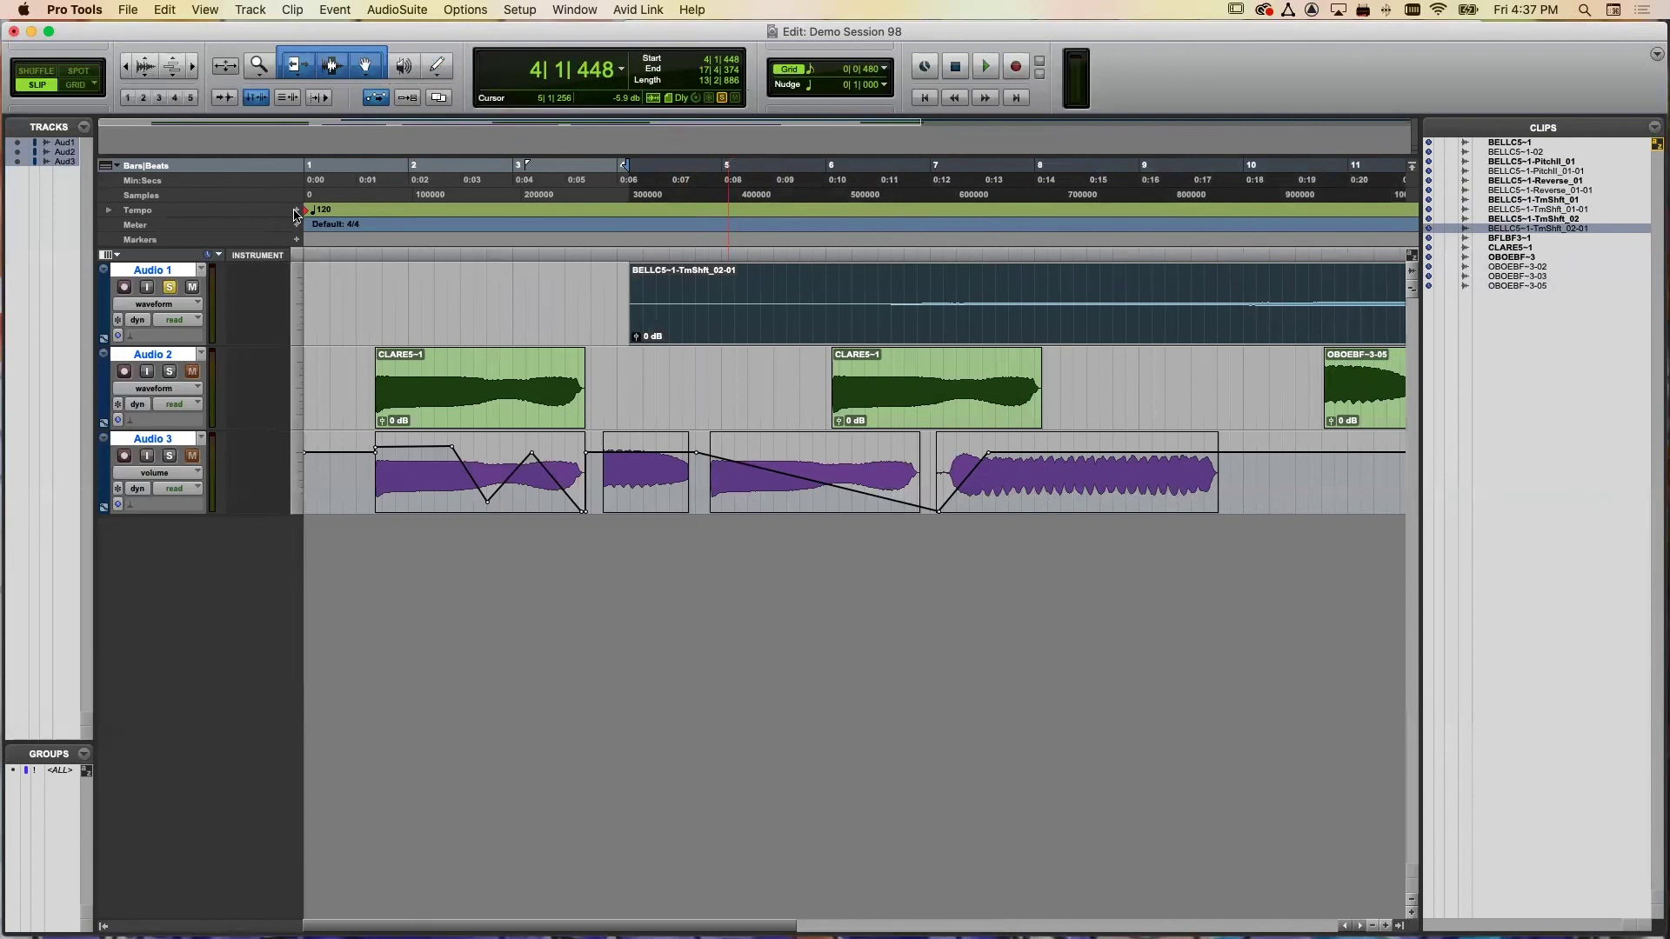
- Play the twice-stretched bell clip on Audio 1 from 6|3|768 and stop playback near its end
{"action": "key", "text": "super+bracketleft"}
{"action": "key", "text": "super+bracketleft"}
{"action": "key", "text": "super+bracketright"}
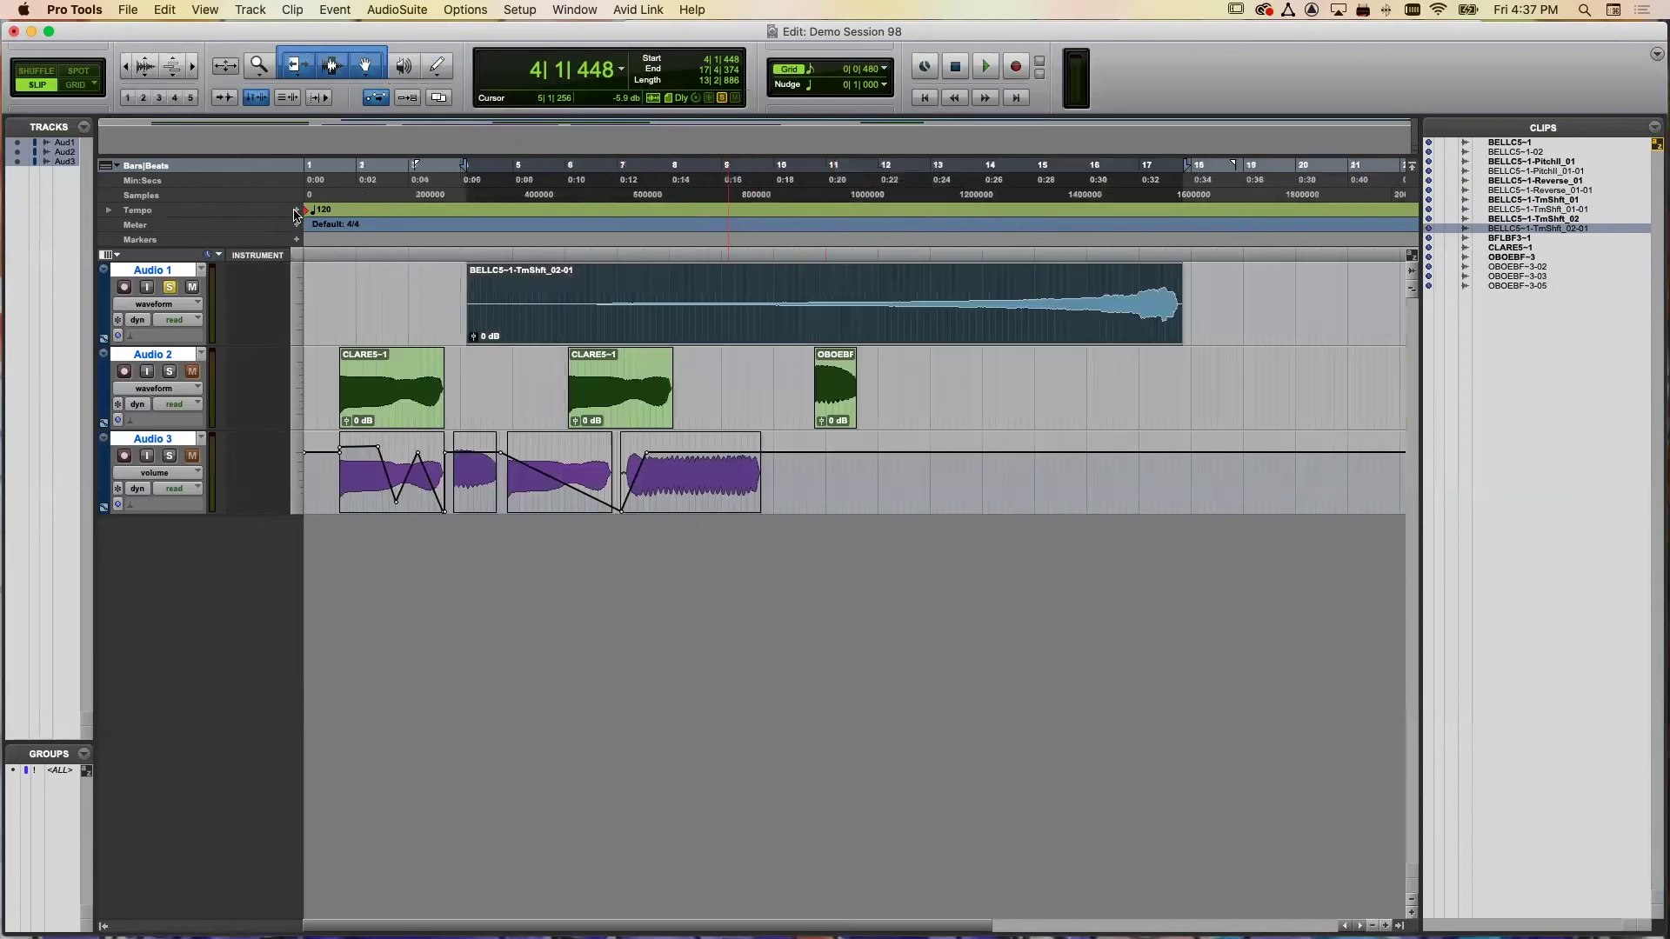
{"action": "left_click", "coordinate": [601, 241]}
{"action": "key", "text": "space"}
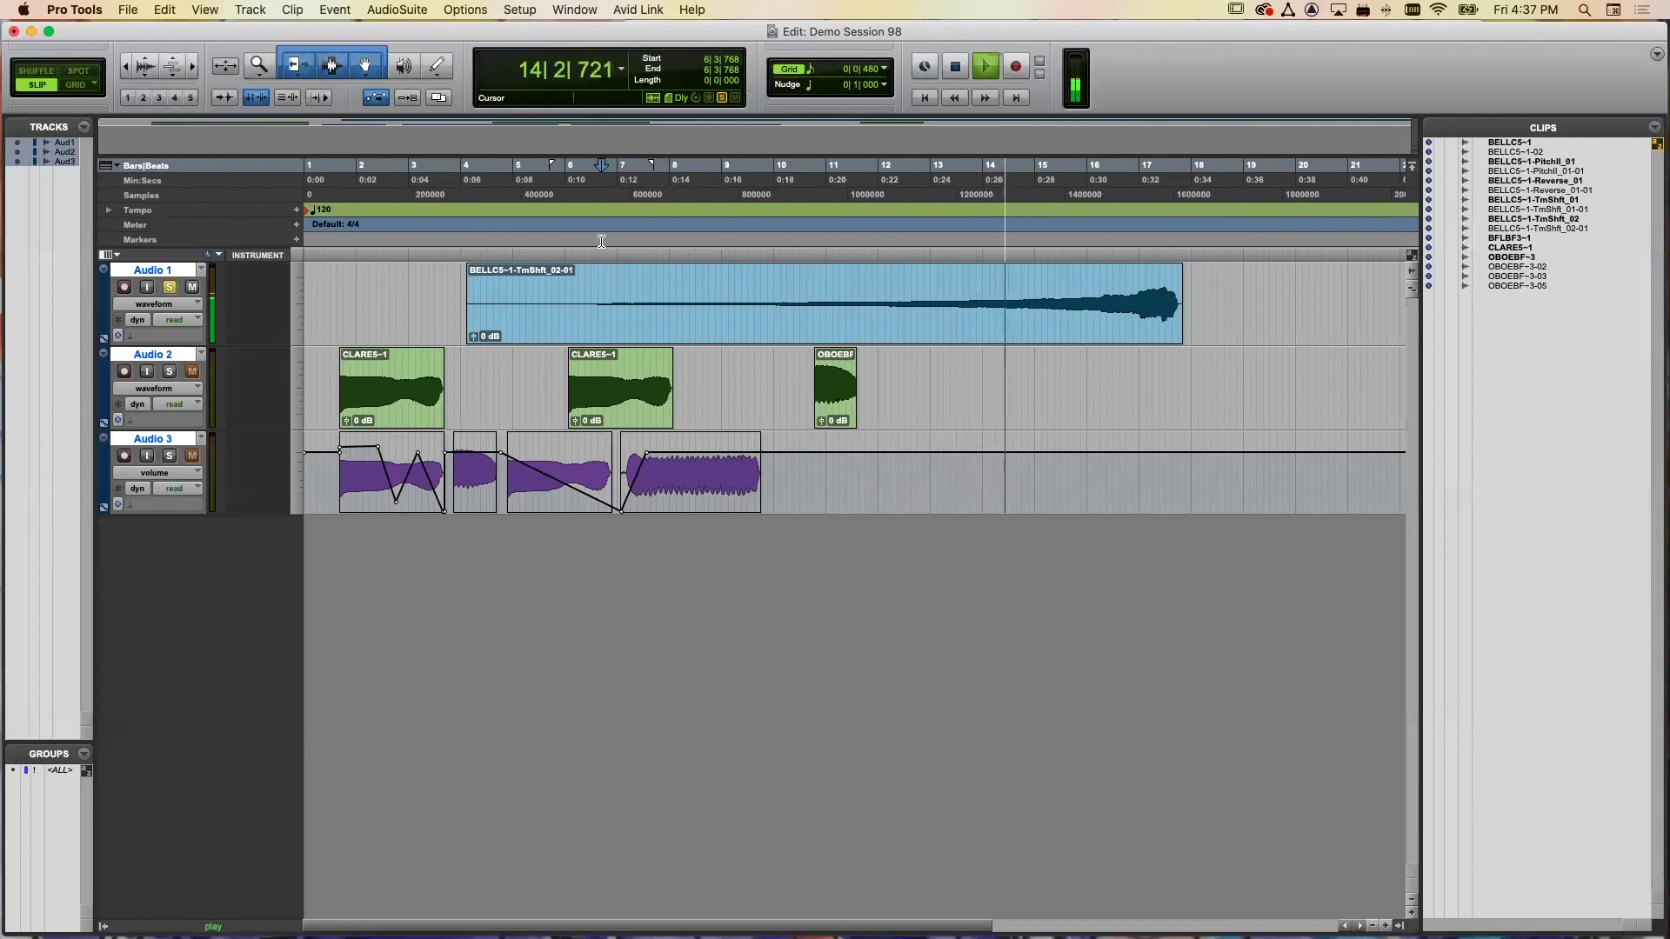
{"action": "key", "text": "space"}
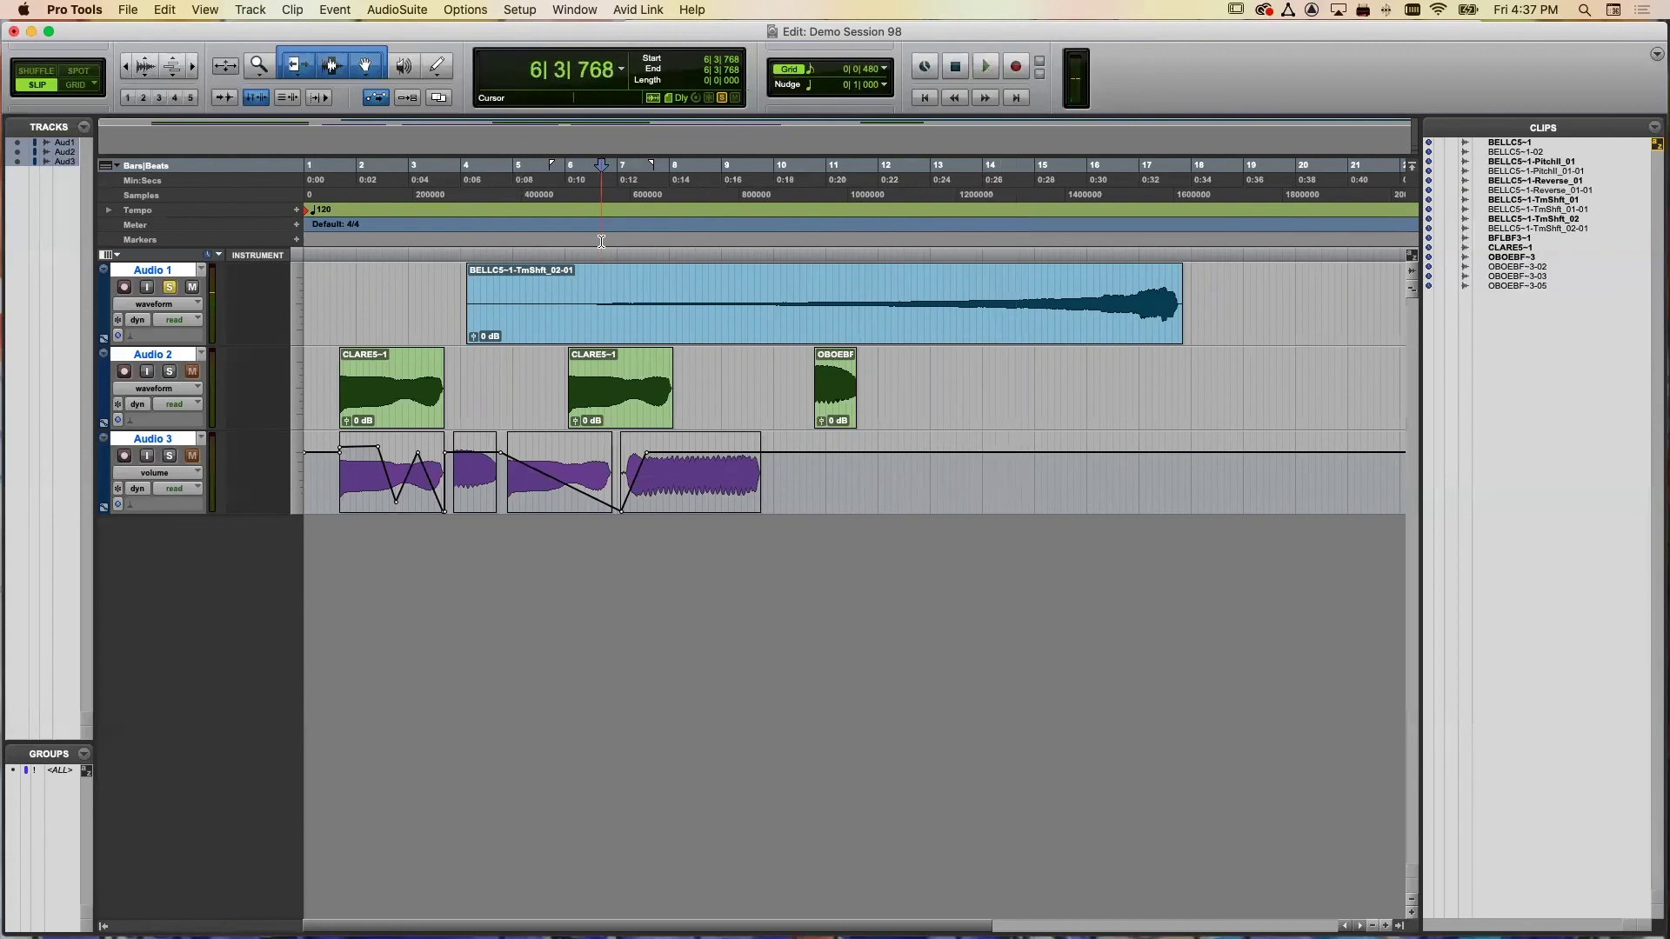